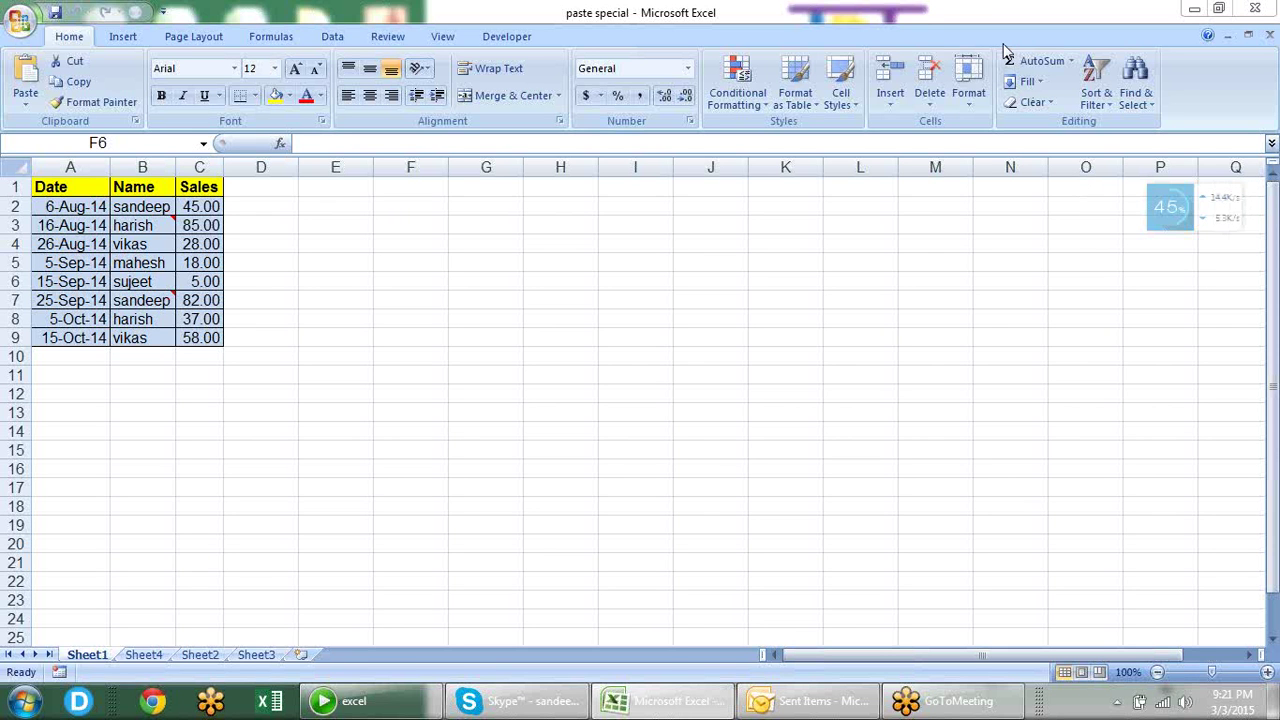
- Examine the Date, Name and Sales columns of the source table, including the contents behind the Sales cells
left_click(249, 240)
left_click(250, 189)
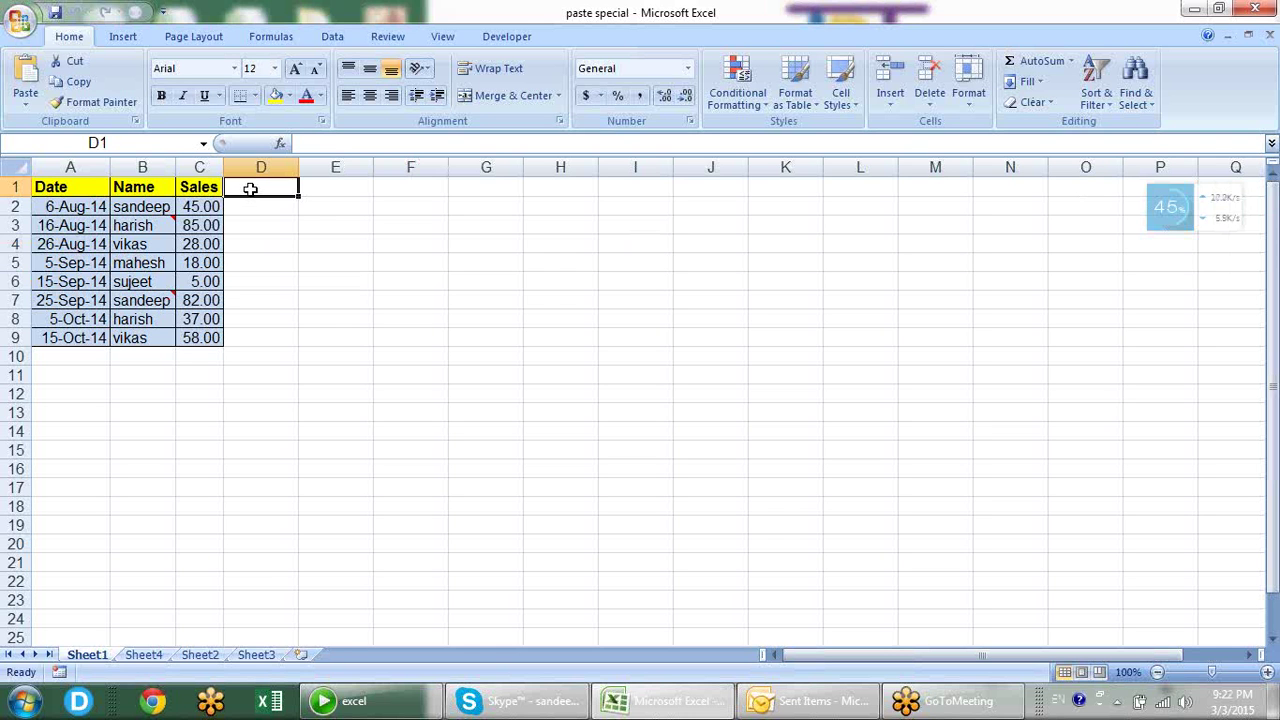
key("Left")
key("Left")
key("Left")
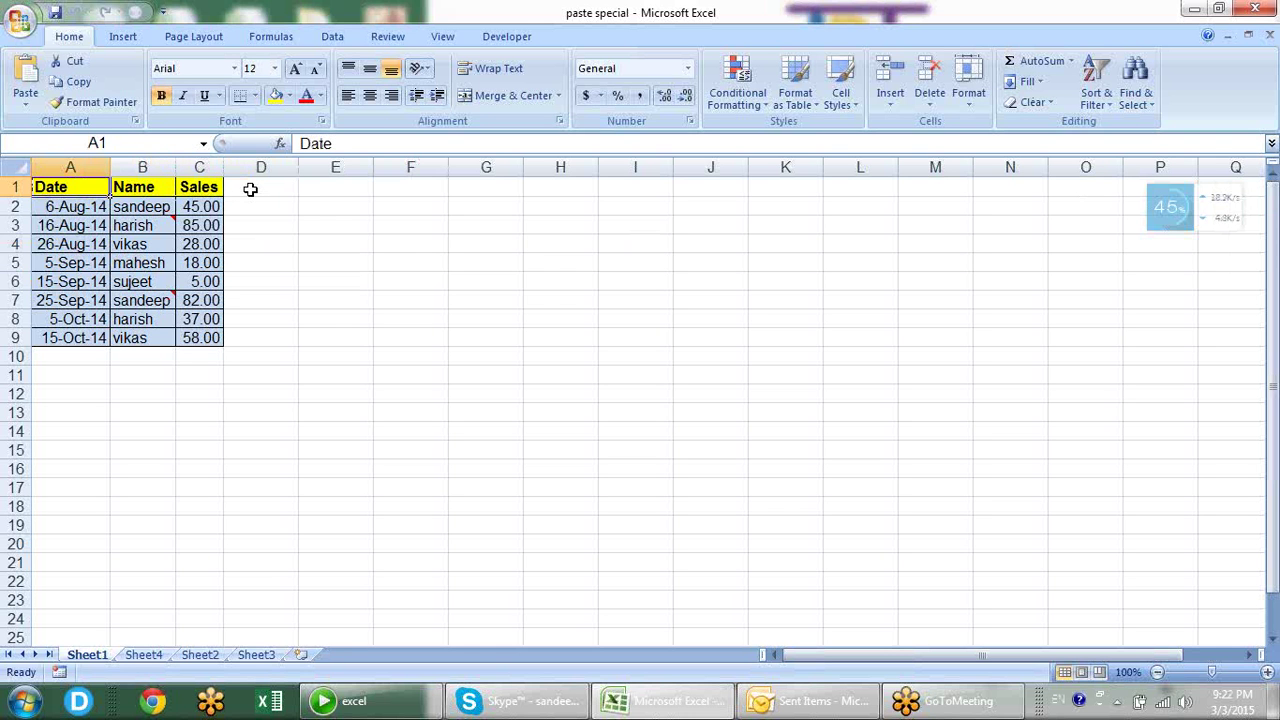
key("Down")
key("Down")
key("Down")
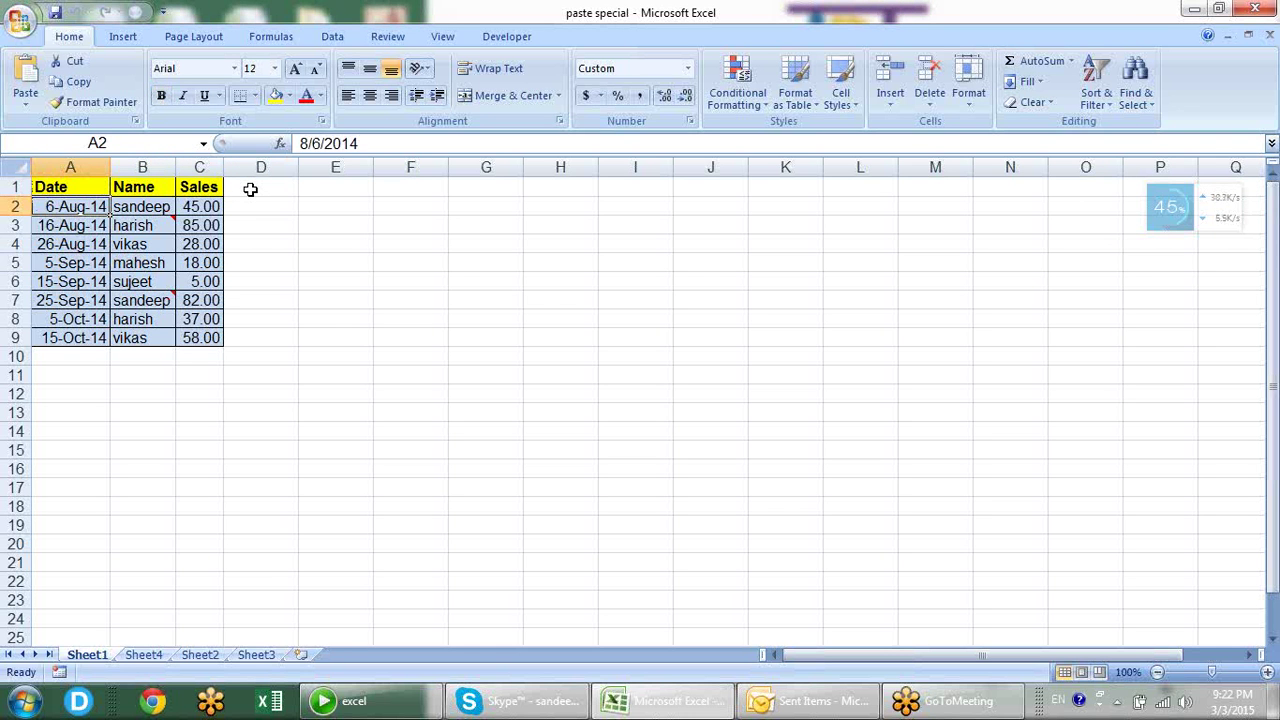
key("Right")
key("Up")
key("Up")
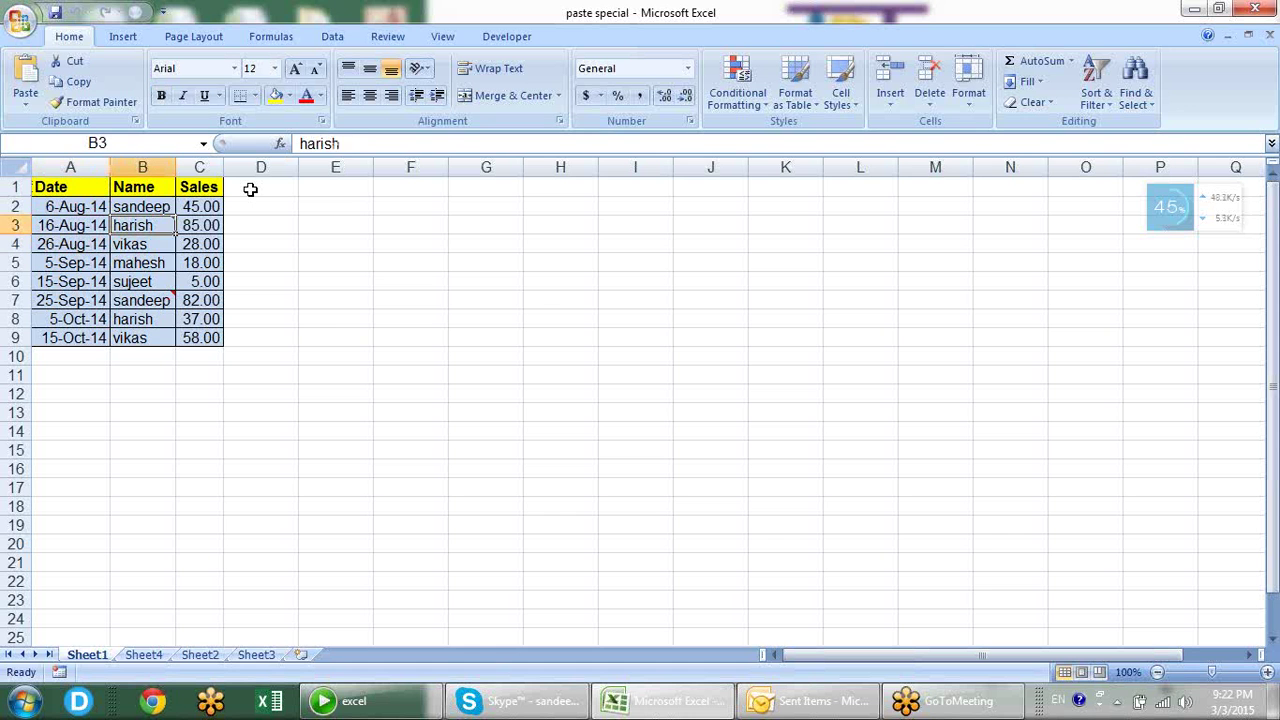
key("Down")
key("Down")
key("Down")
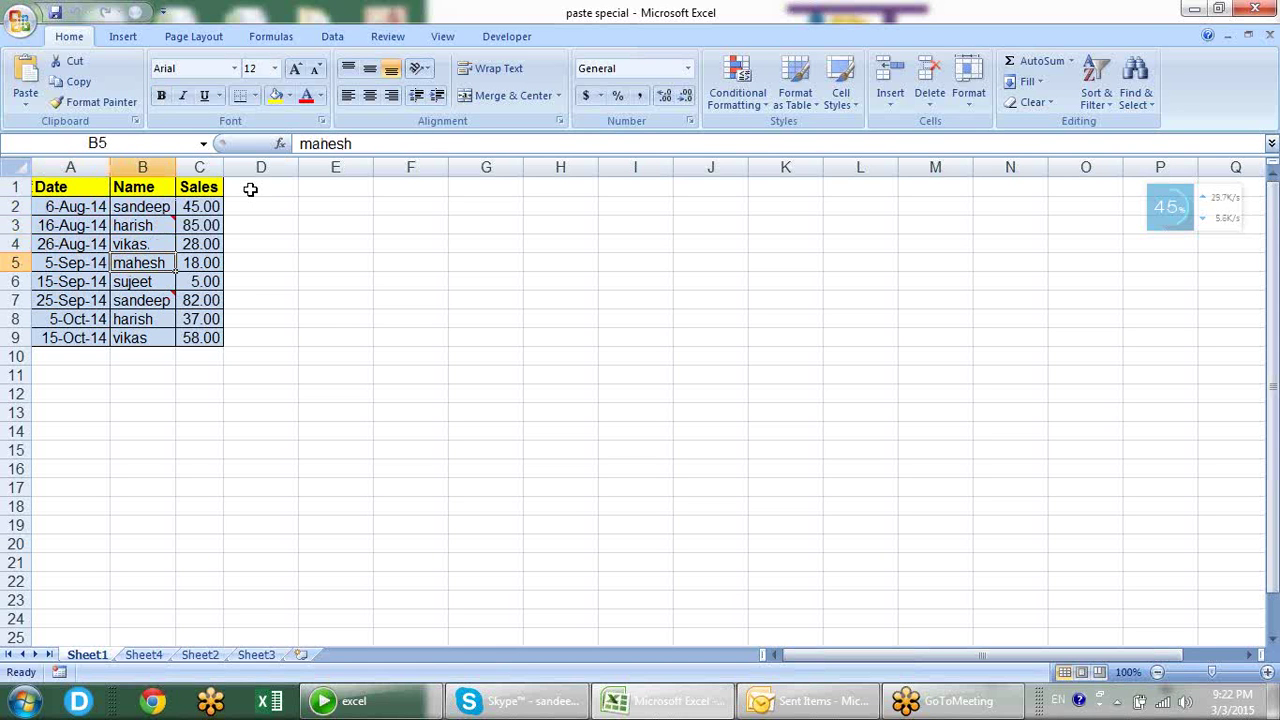
key("Right")
key("Up")
key("Up")
key("Up")
key("Down")
key("Down")
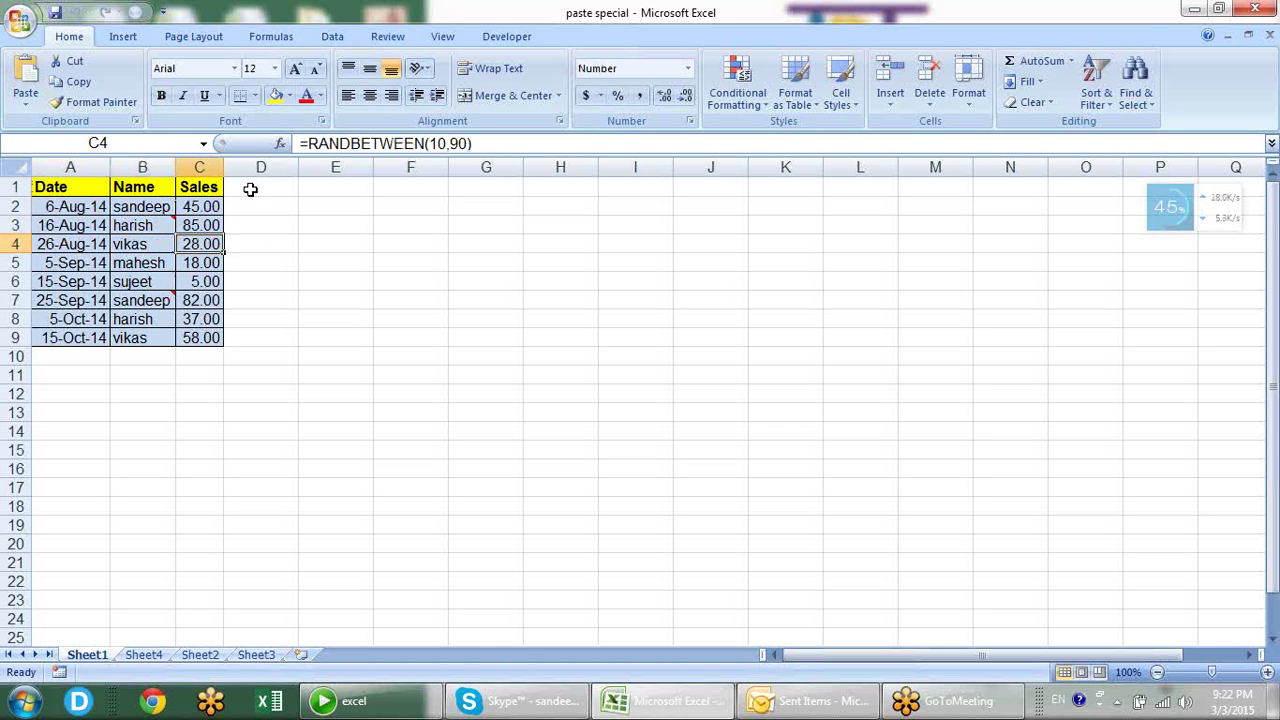
key("Up")
key("Up")
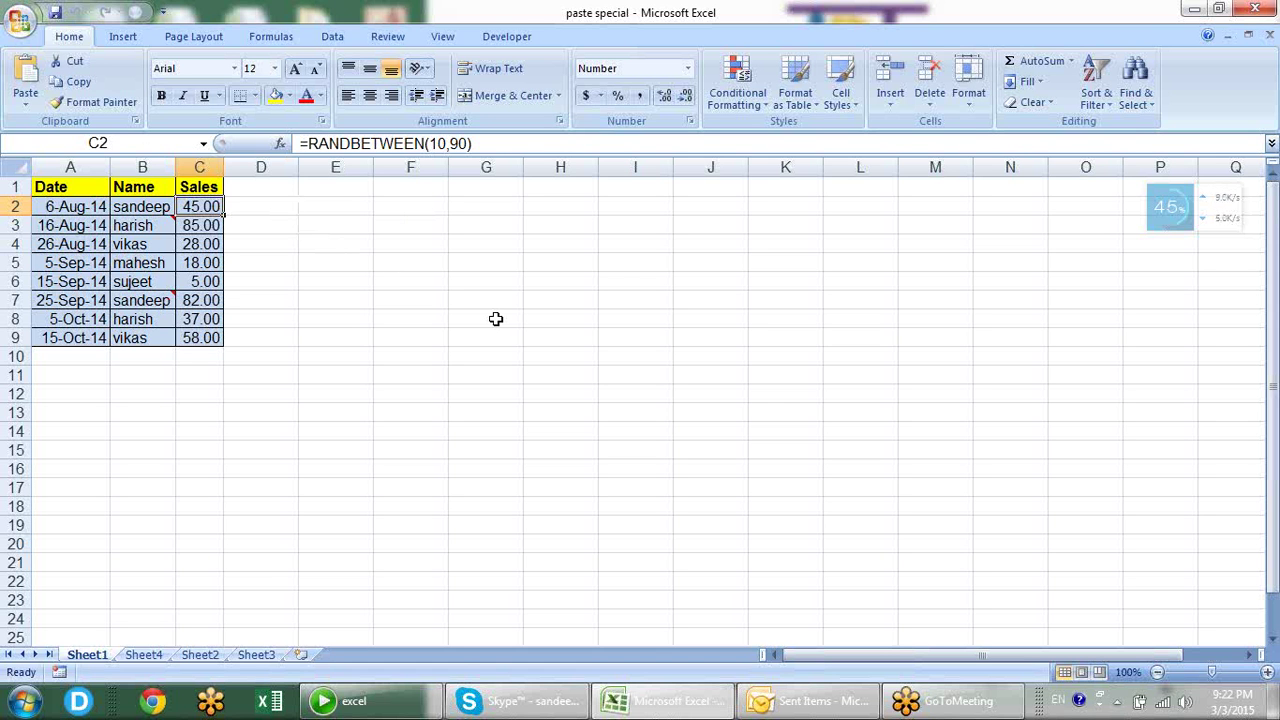
- Copy the table in A1:C9 and paste only its values starting at F1 with Paste Special
left_click(62, 190)
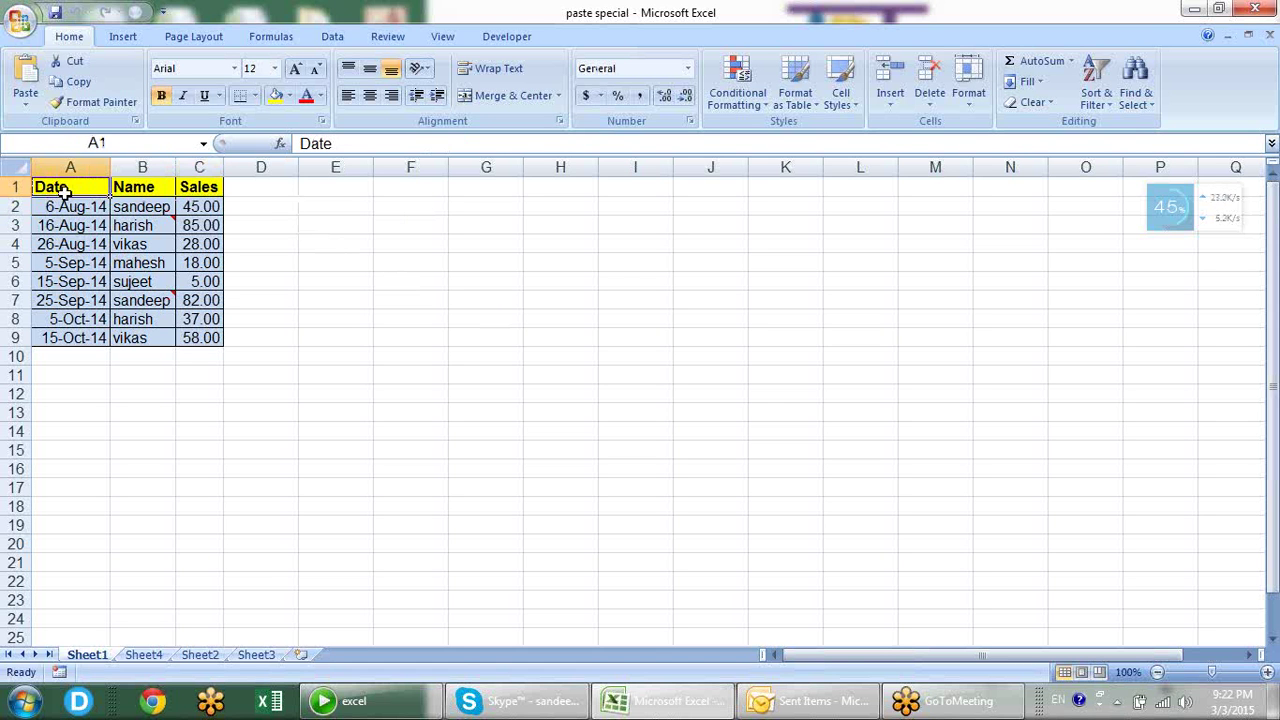
key("ctrl+a")
key("ctrl+c")
key("Right")
key("Right")
key("Right")
key("Right")
key("Right")
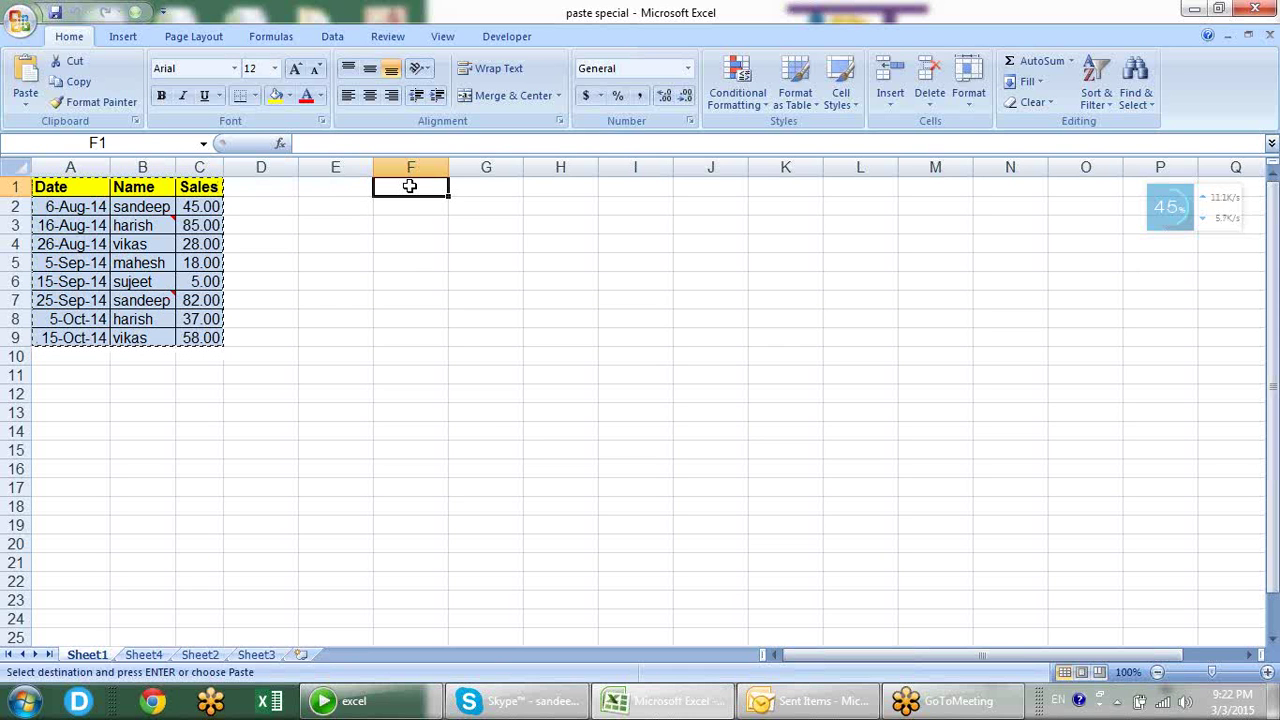
right_click(410, 186)
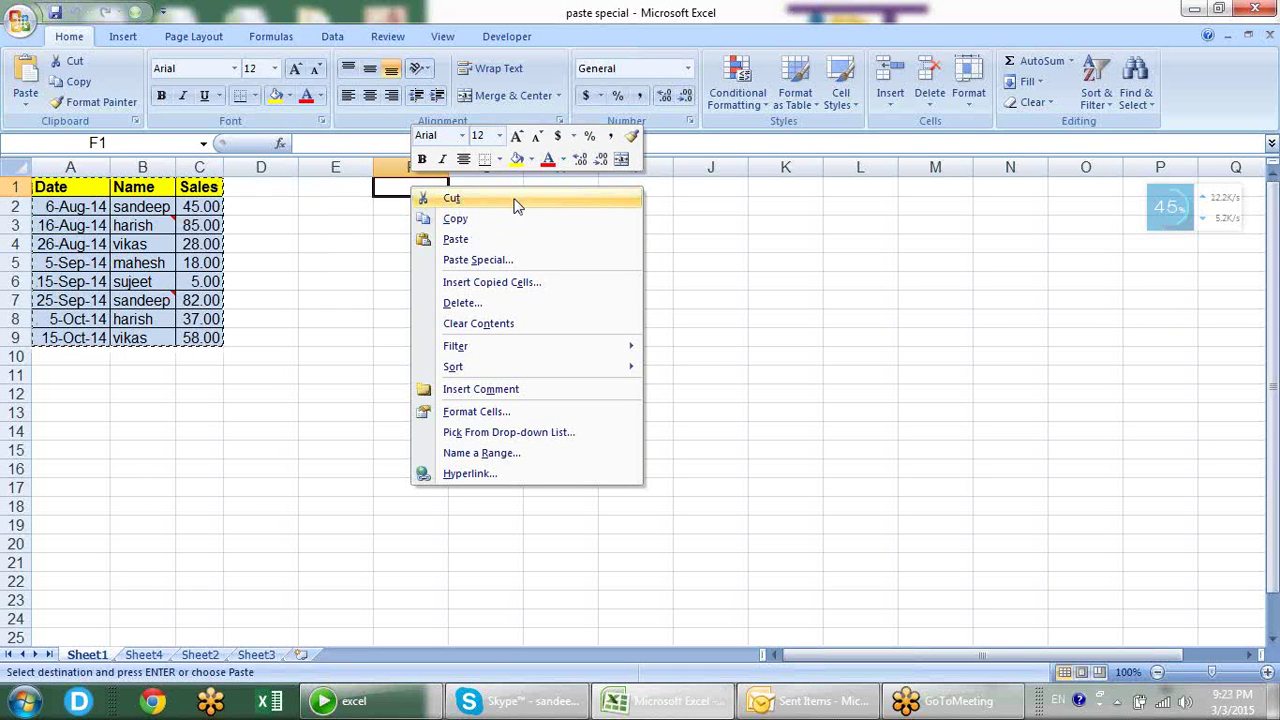
left_click(510, 260)
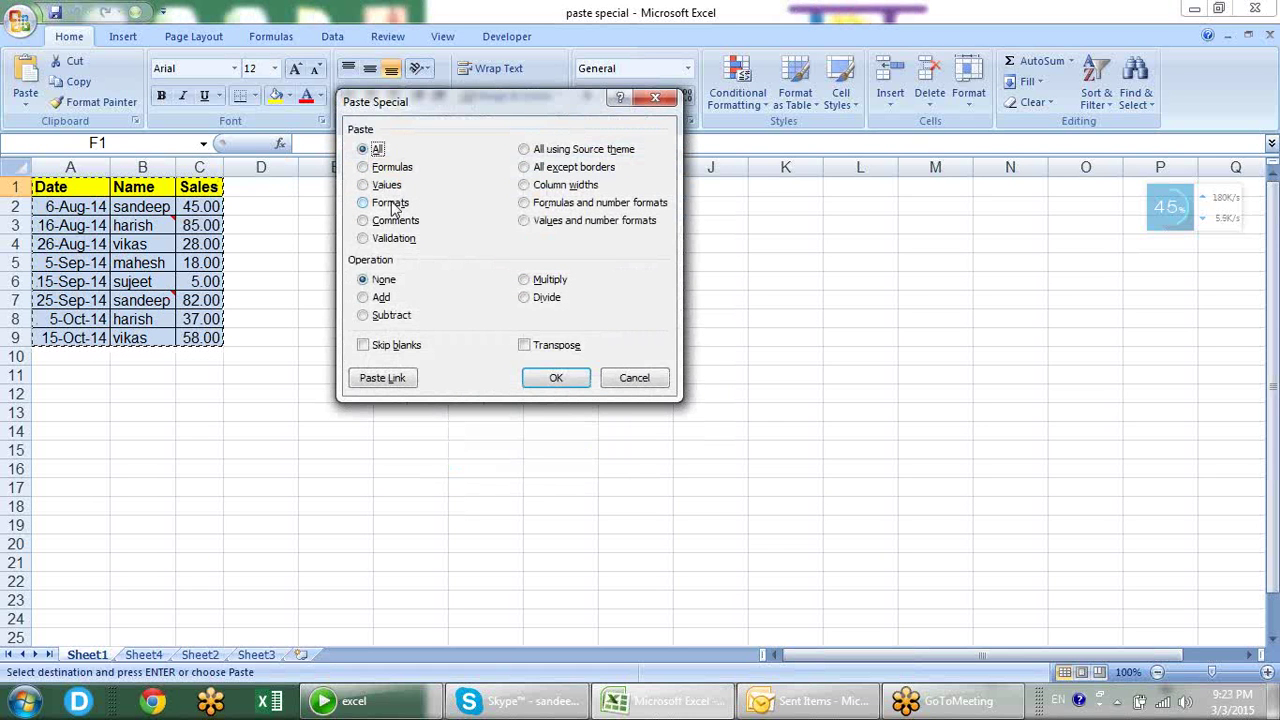
left_click(383, 189)
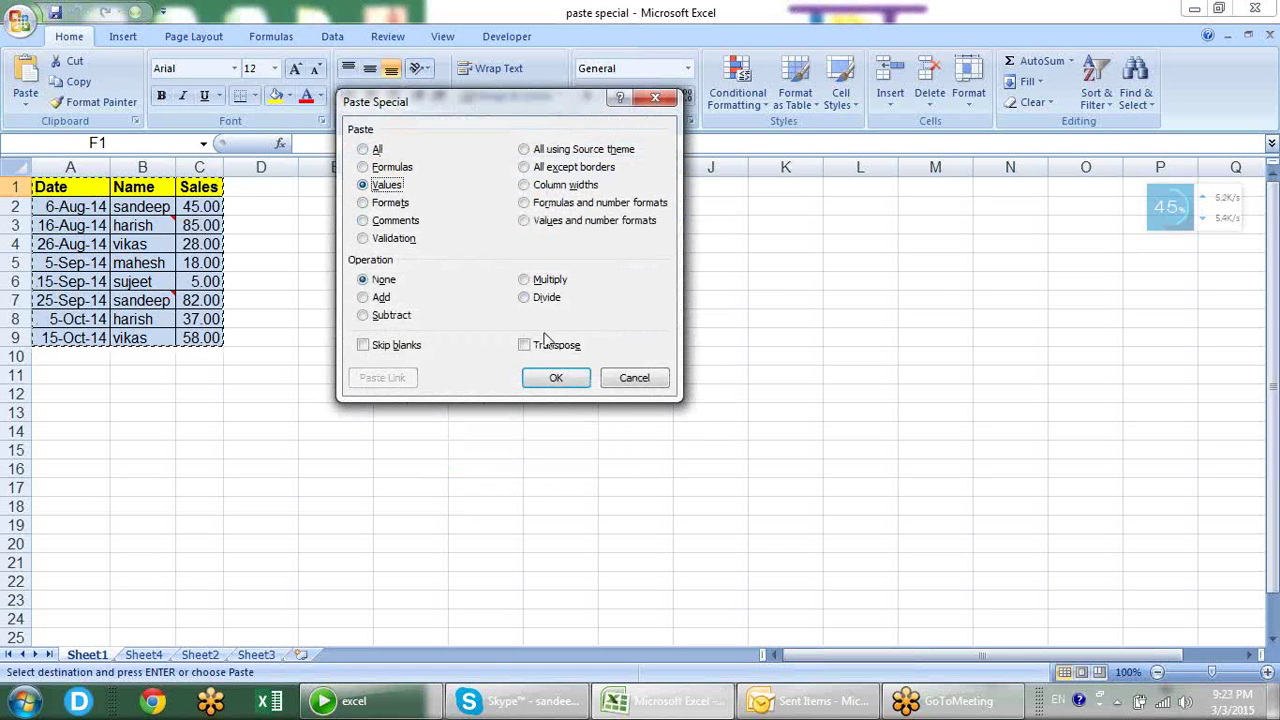
left_click(547, 375)
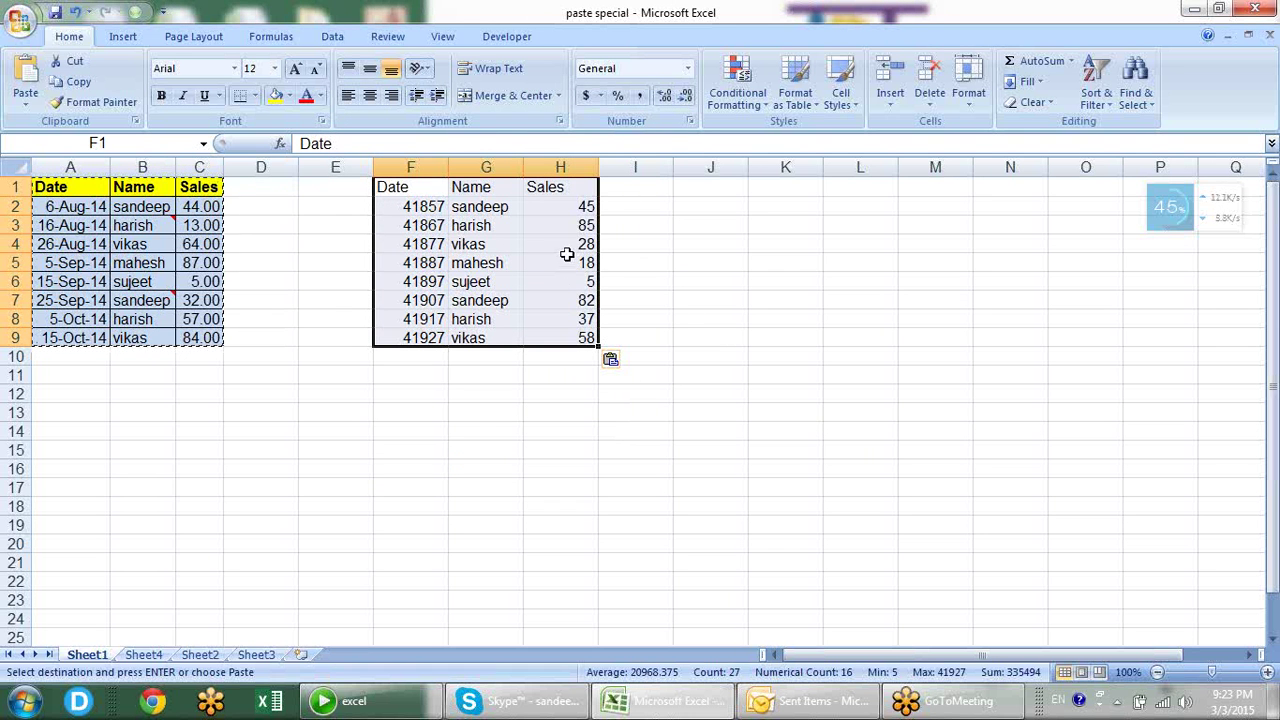
- Check the number format of the pasted Sales cell H2 in Format Cells without changing it
left_click(570, 262)
left_click(551, 209)
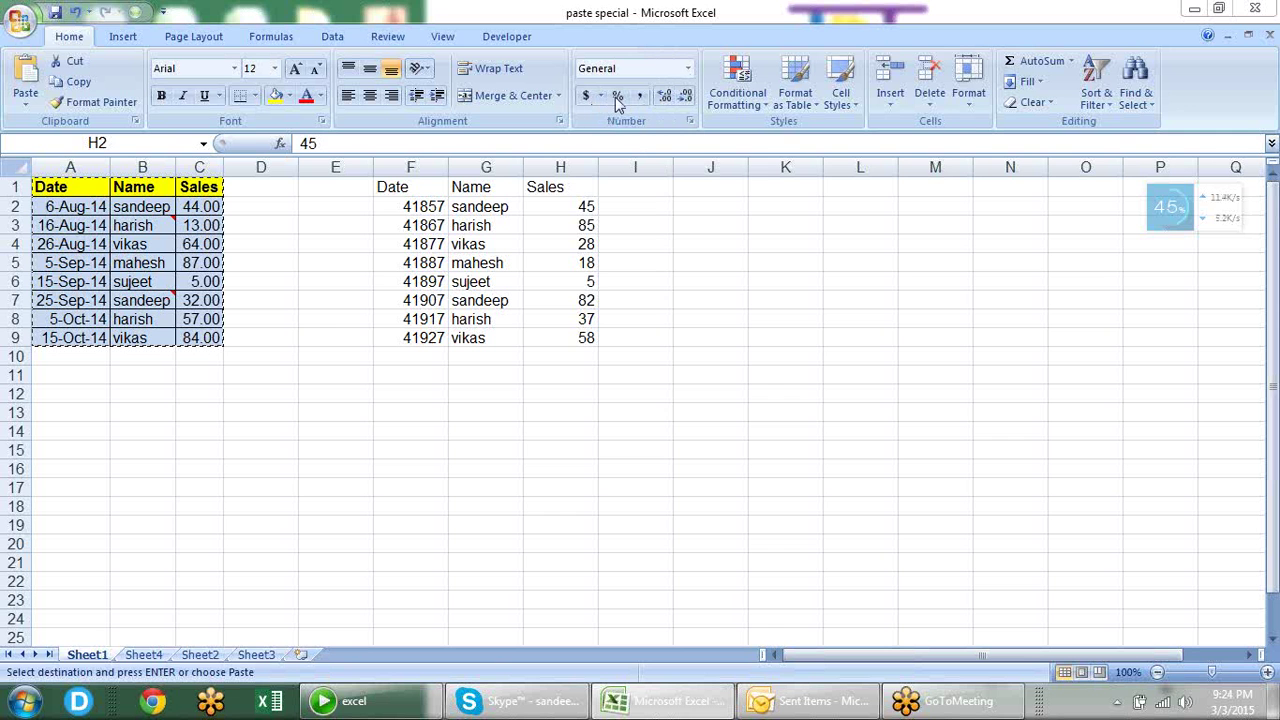
left_click(691, 122)
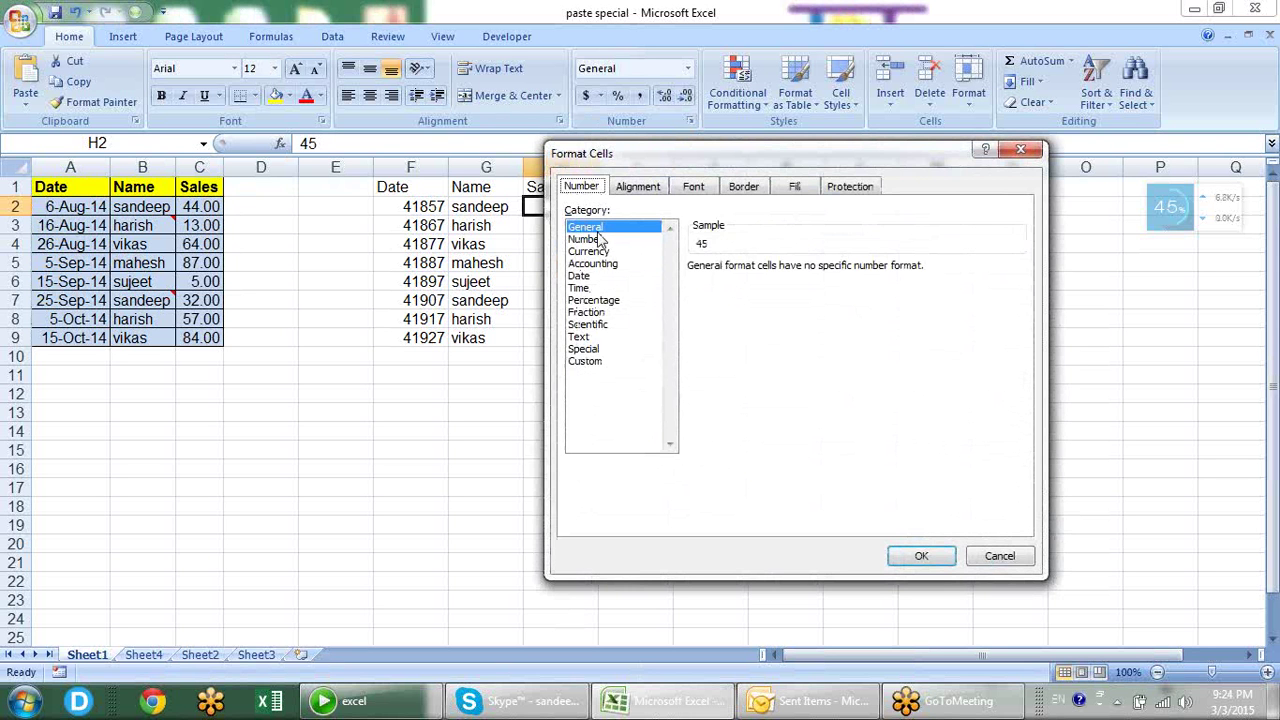
left_click(992, 558)
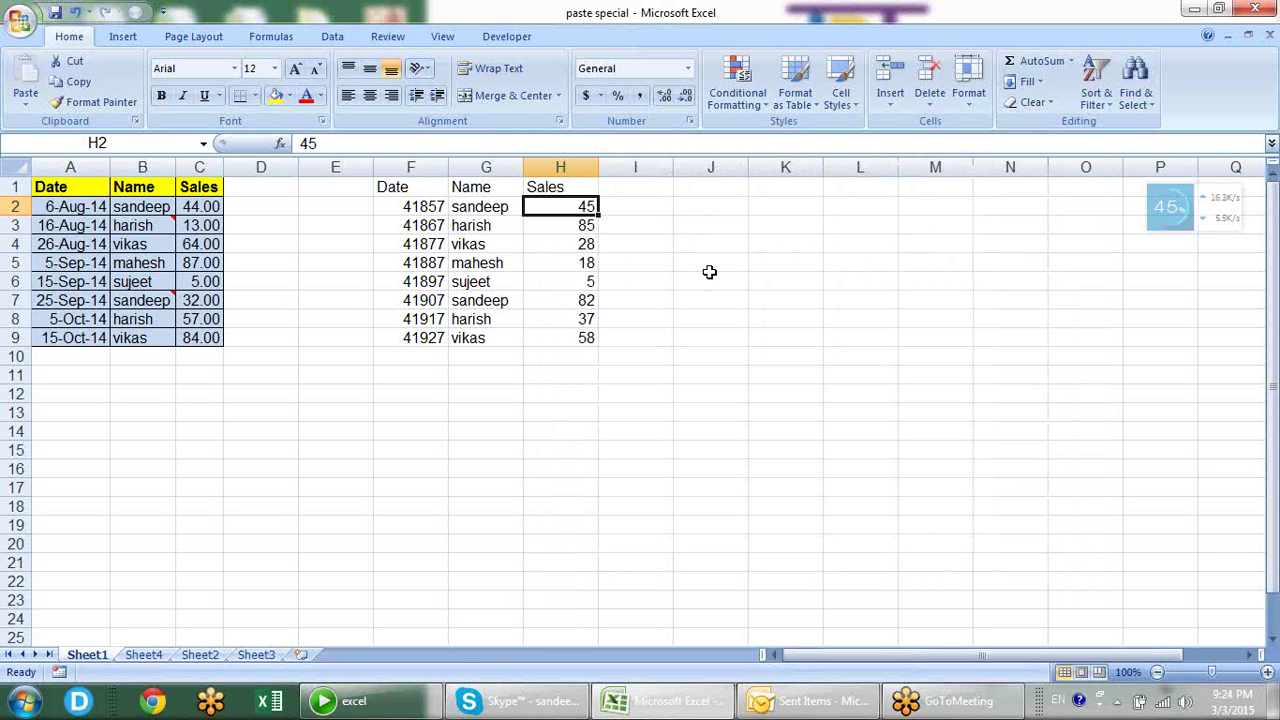
- Inspect the pasted Date, Name and Sales cells and compare the pasted sales with the source Sales formulas
key("Left")
key("Left")
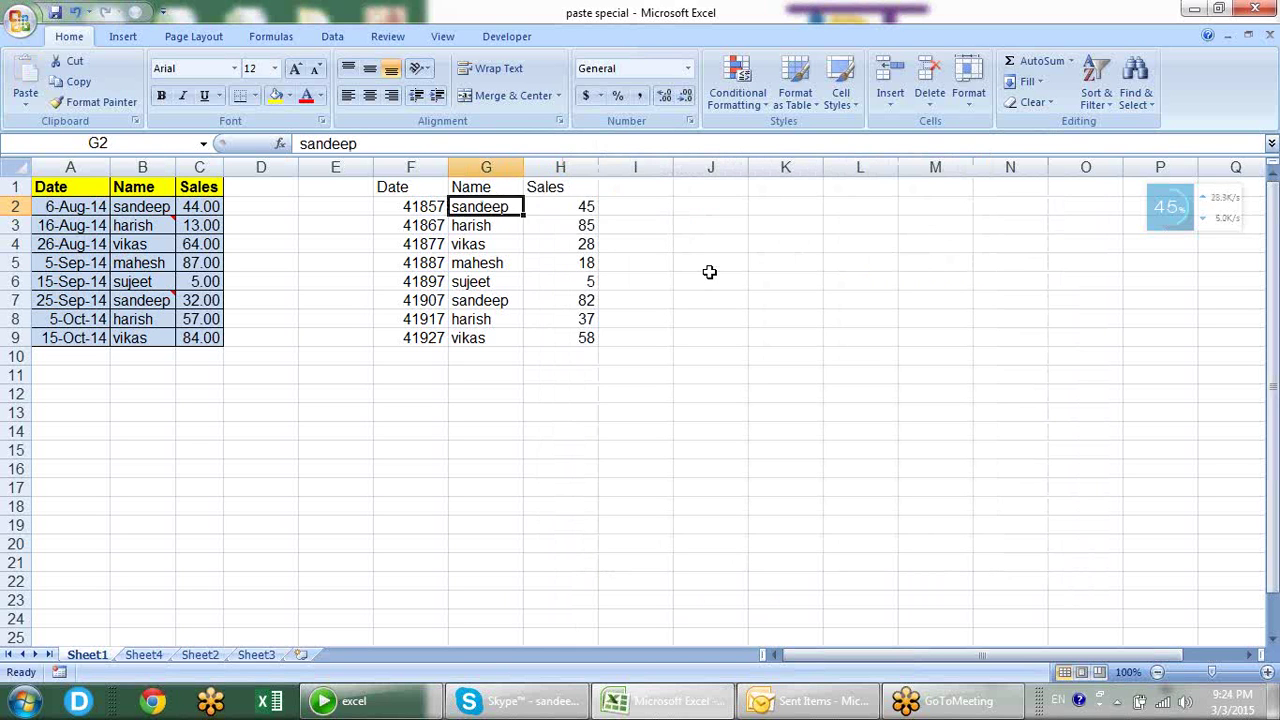
key("Up")
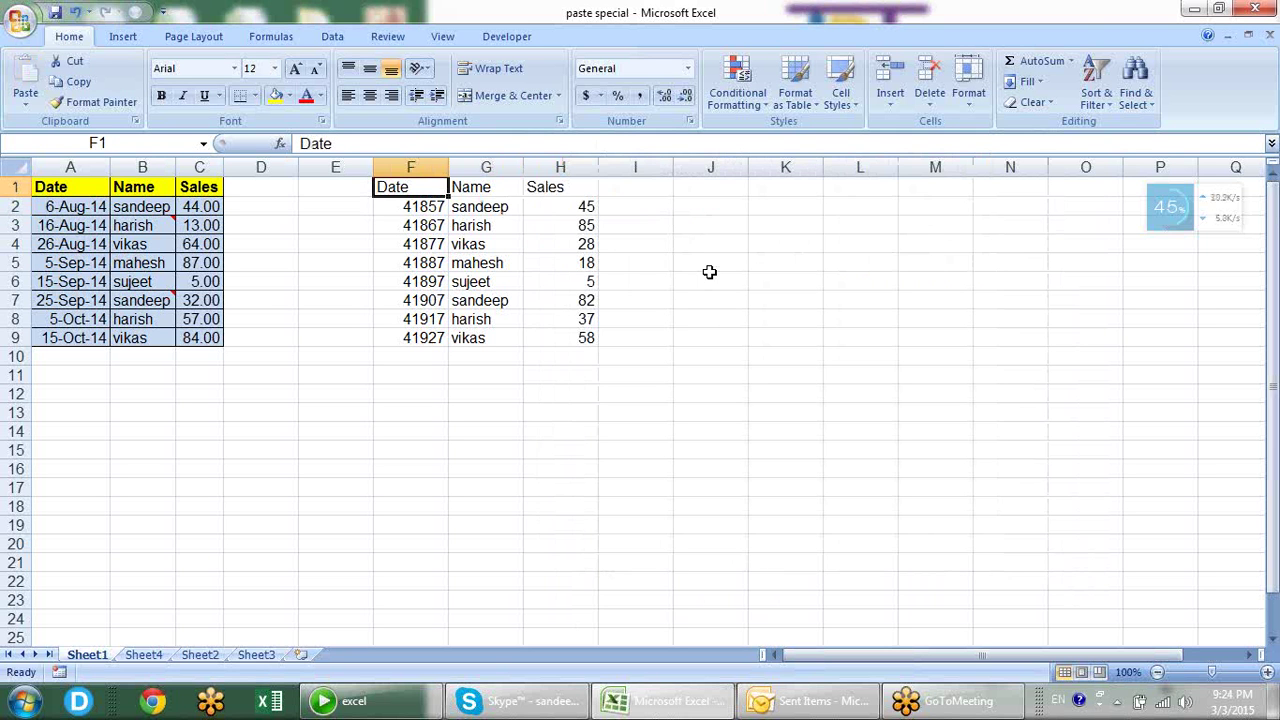
key("Down")
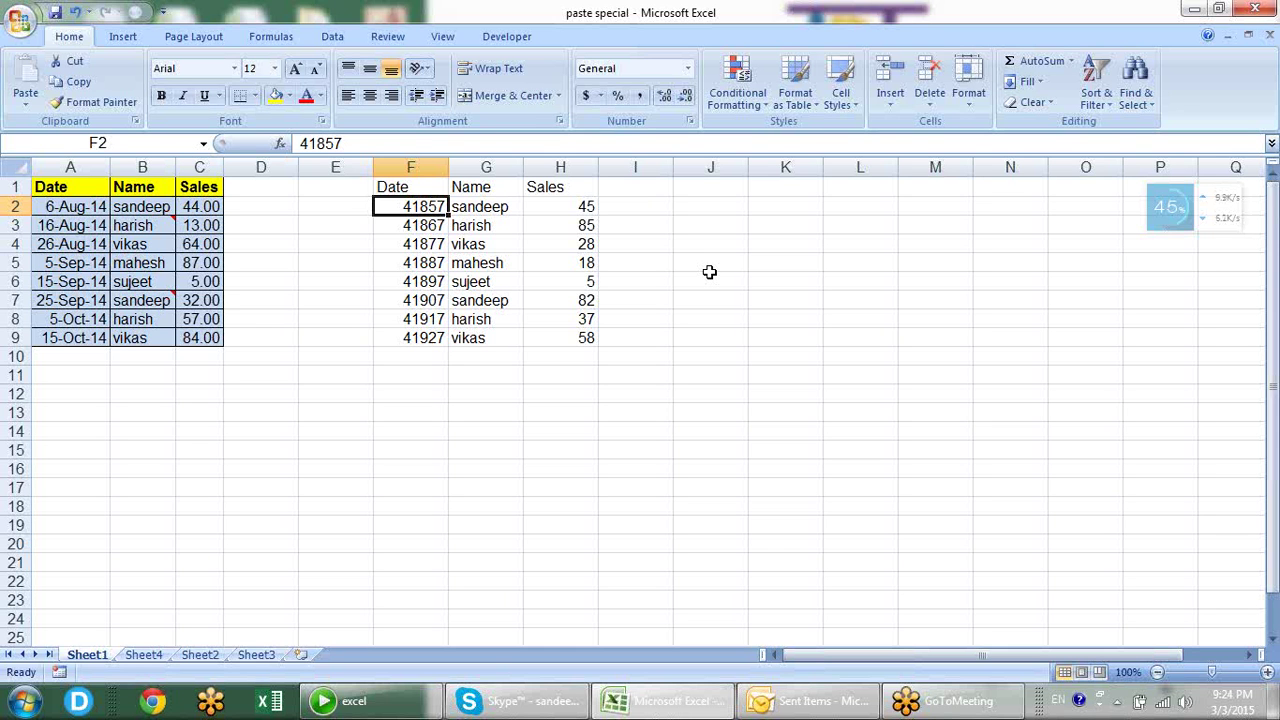
key("Right")
key("Right")
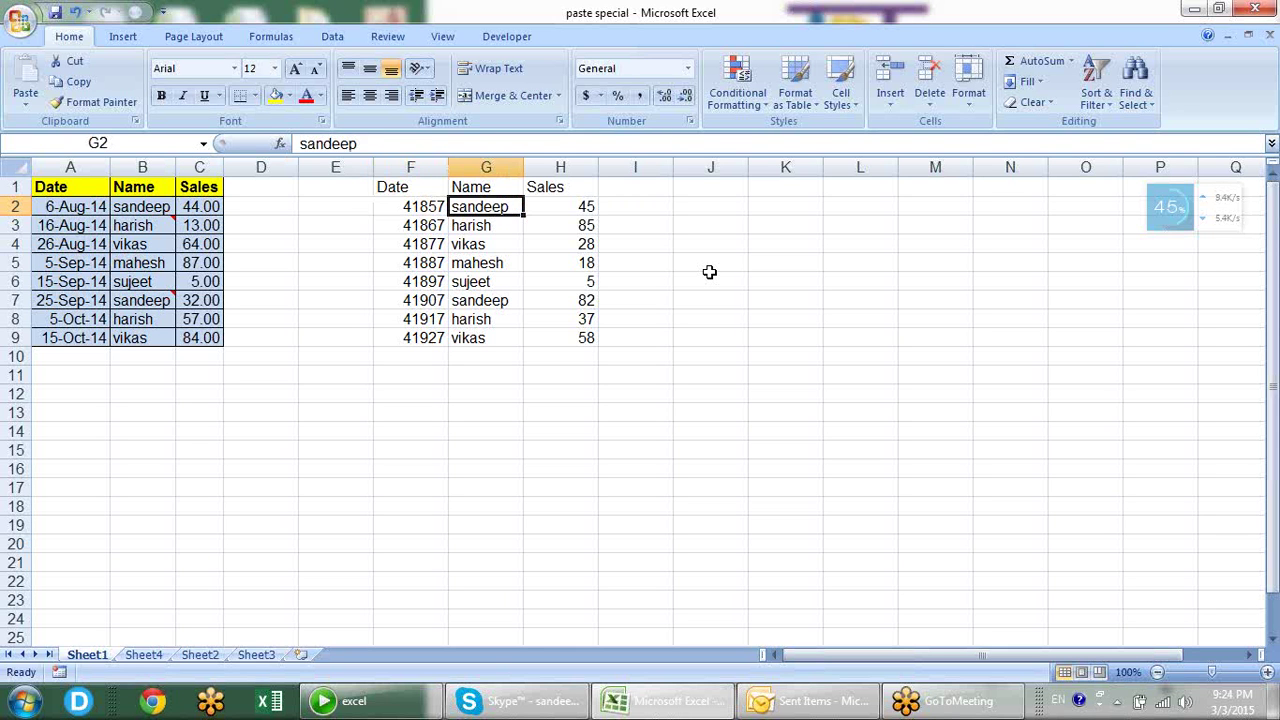
key("Left")
key("Left")
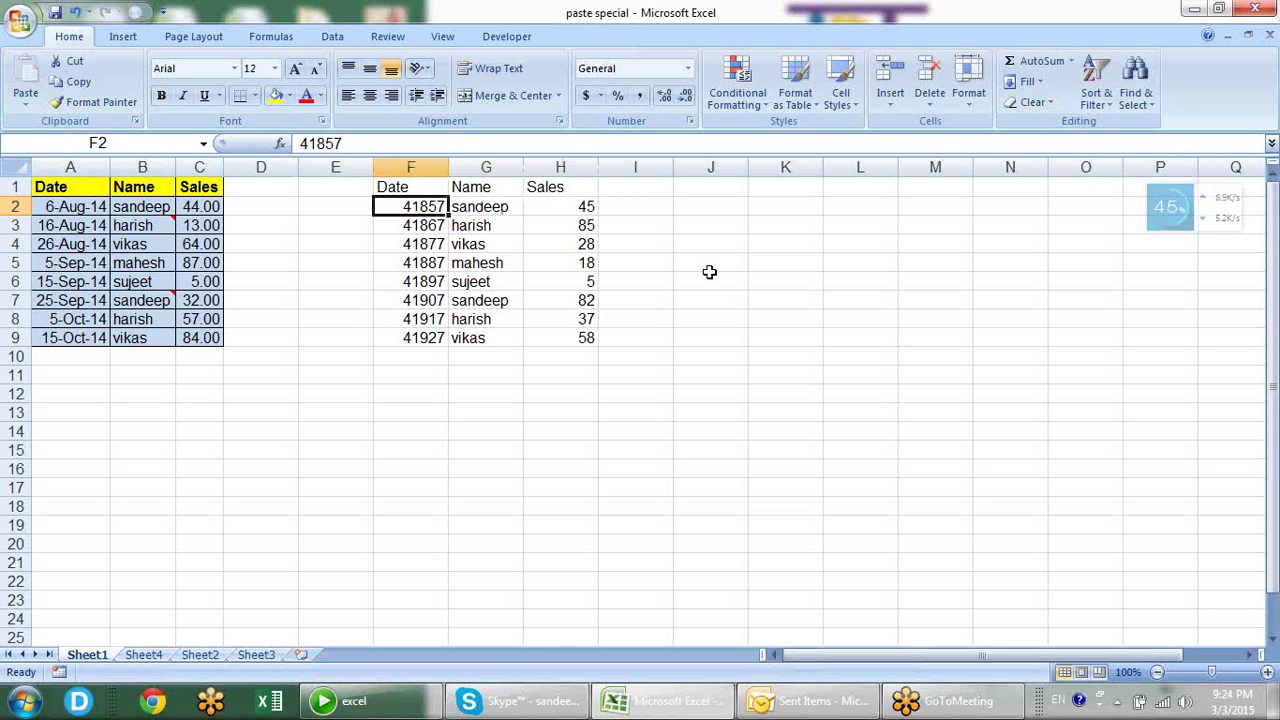
key("Right")
key("Right")
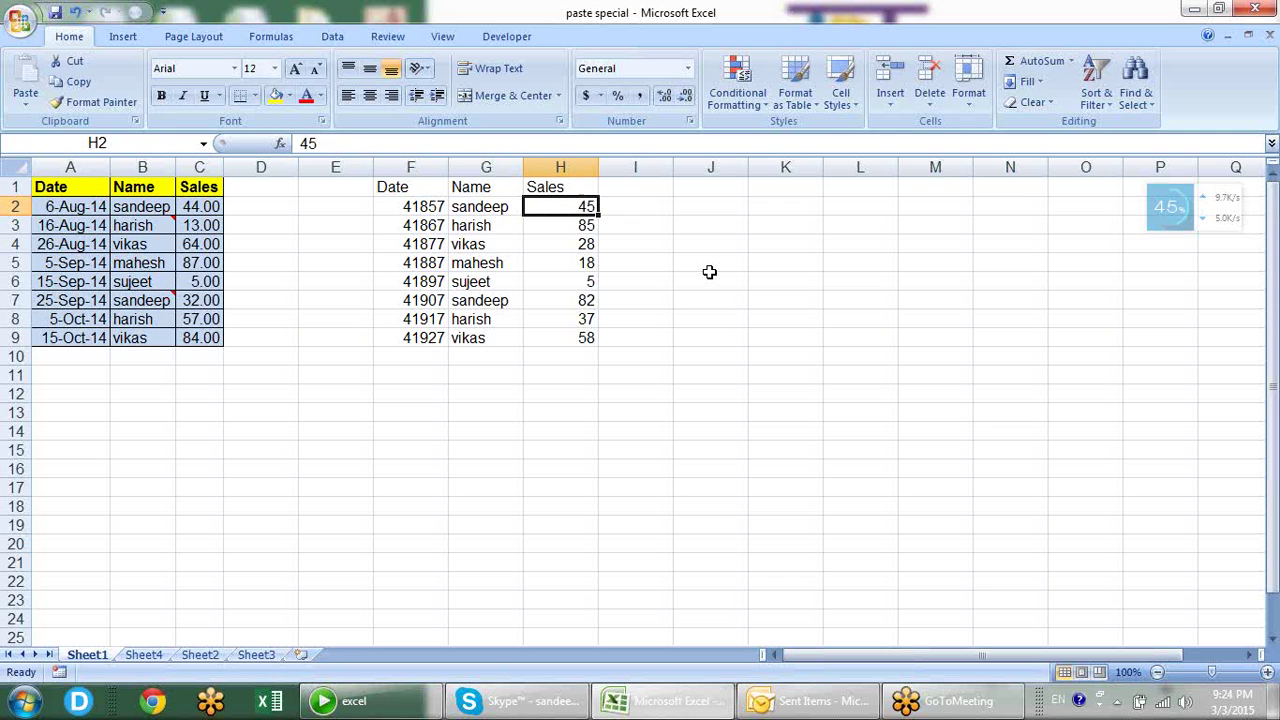
key("Left")
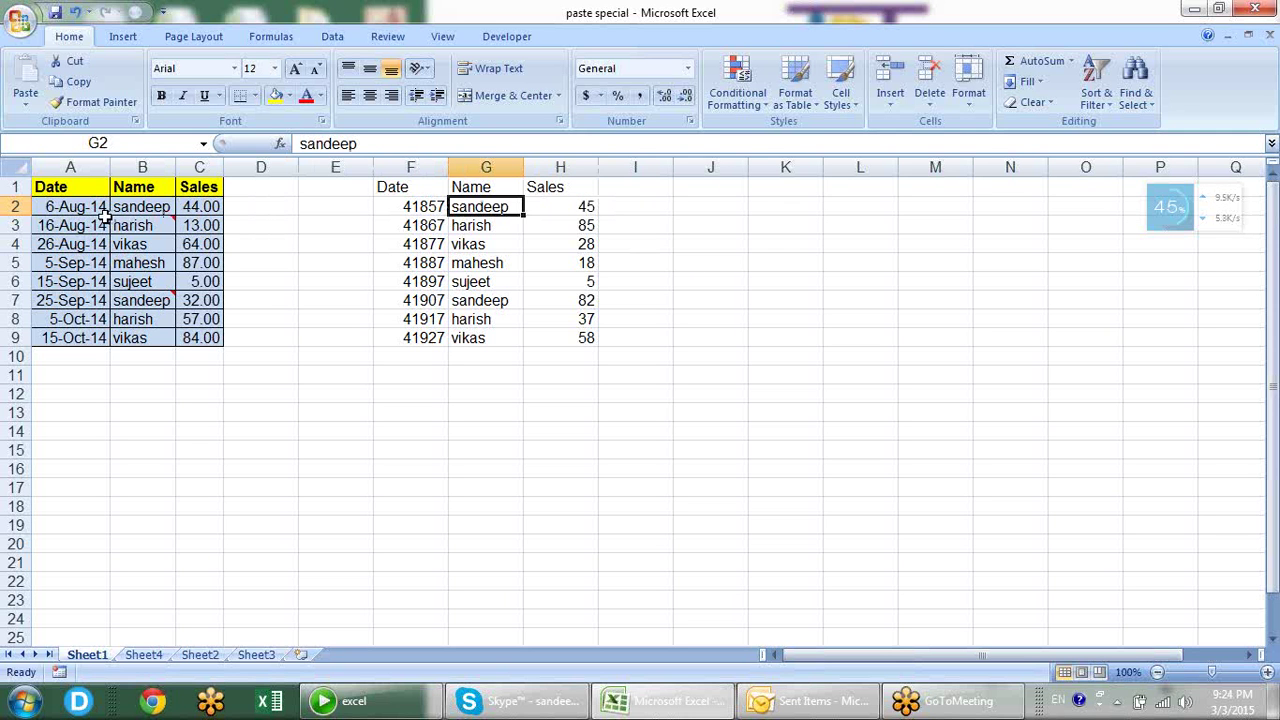
left_click(212, 240)
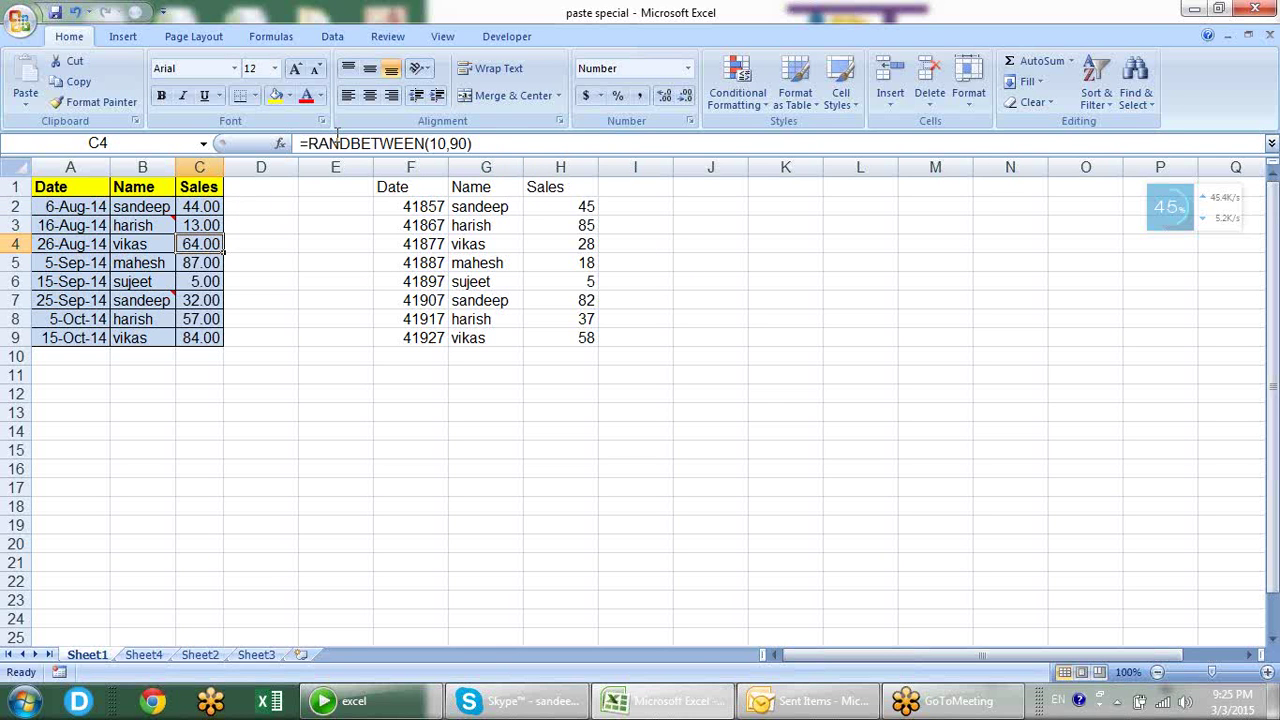
left_click(568, 222)
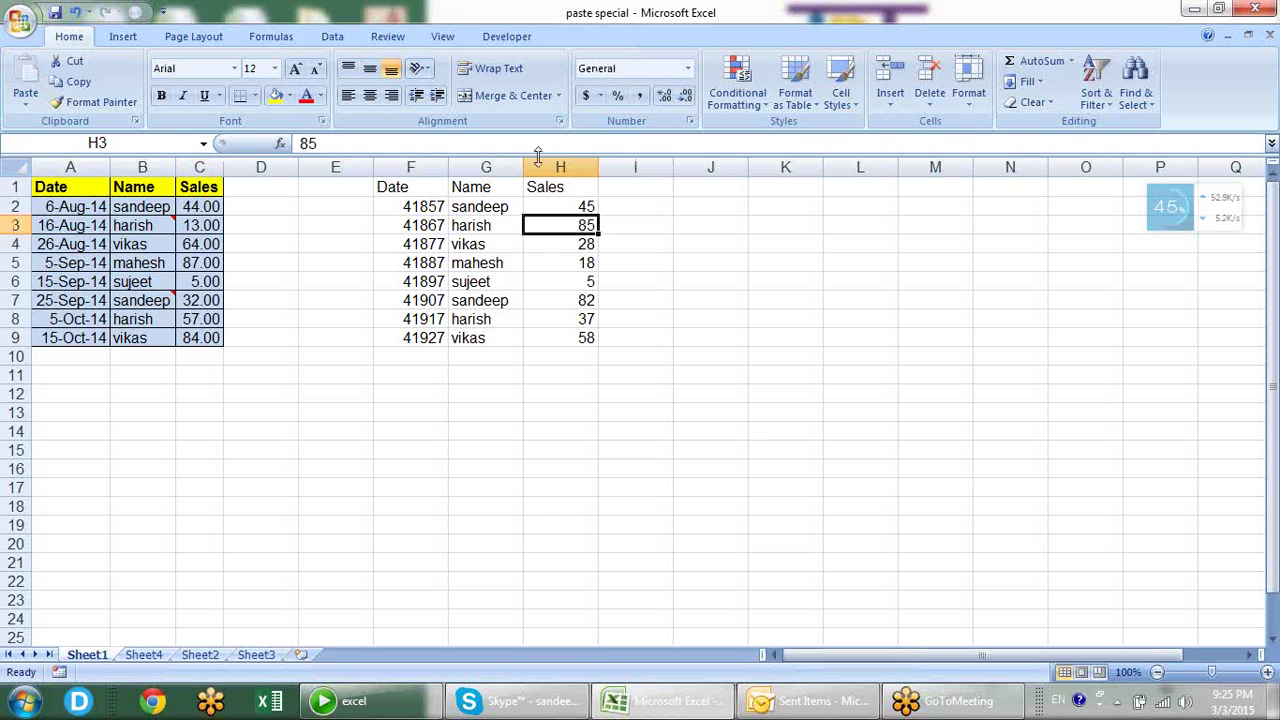
- Clear the pasted values from F1:H9
left_click_drag(400, 187, 584, 339)
key("Delete")
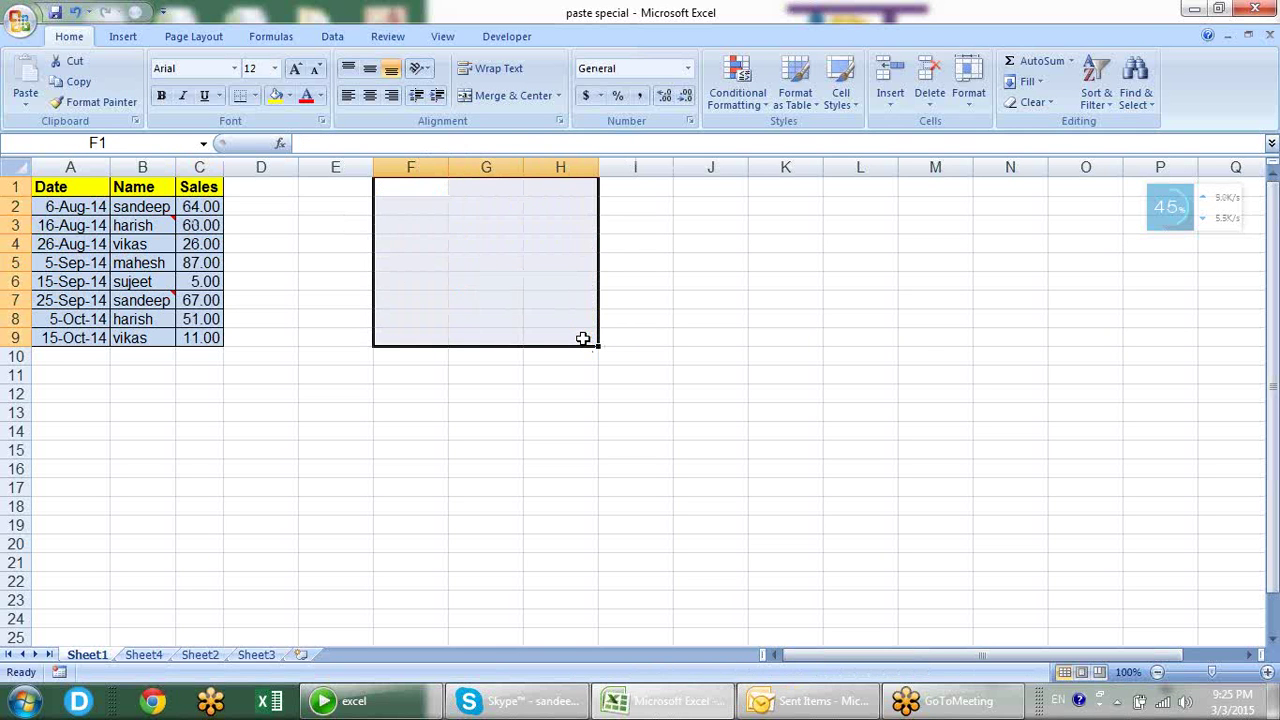
left_click(350, 377)
- Copy the table in A1:C9 and paste its values and number formats starting at F1 with Paste Special
left_click_drag(62, 187, 215, 338)
key("ctrl+c")
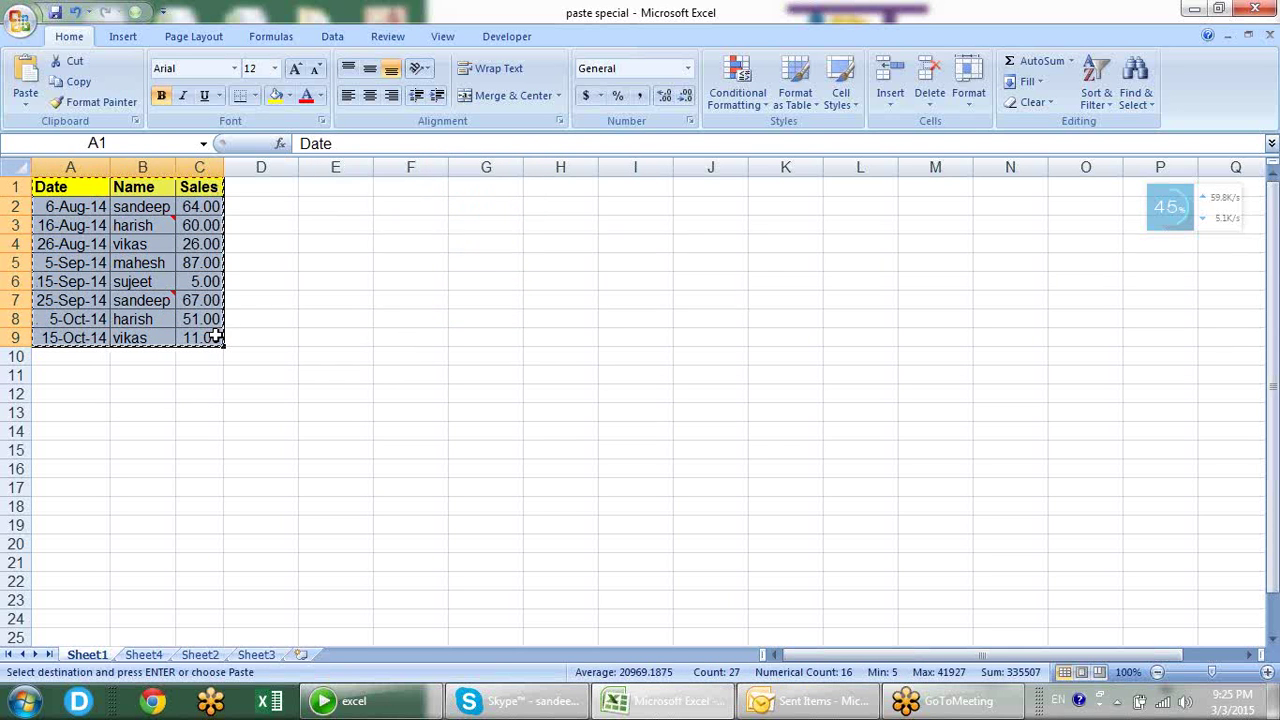
right_click(424, 184)
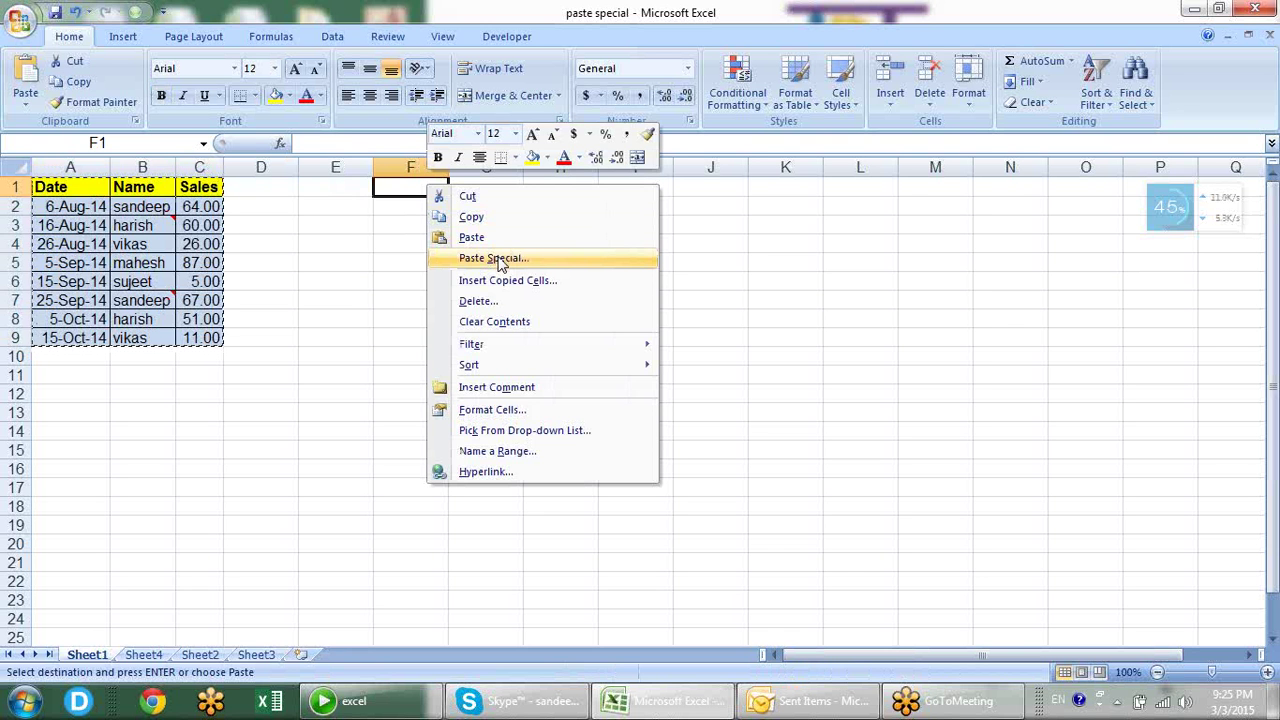
left_click(36, 106)
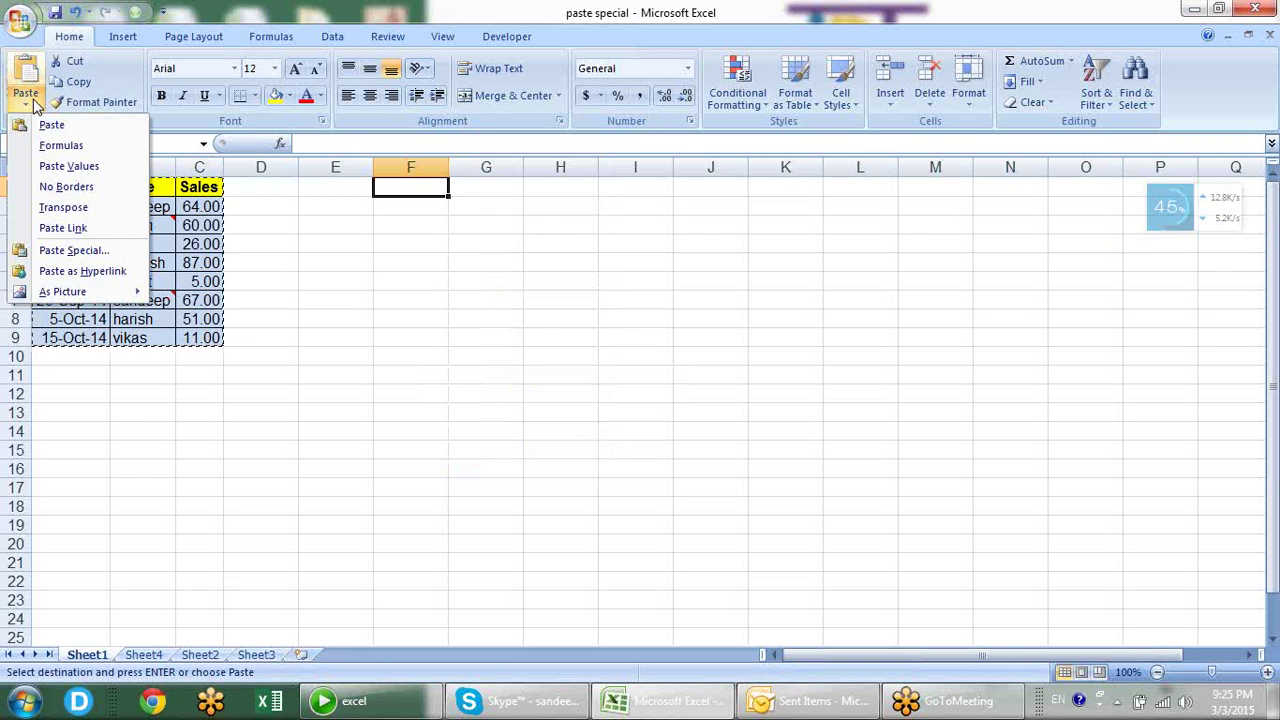
left_click(70, 252)
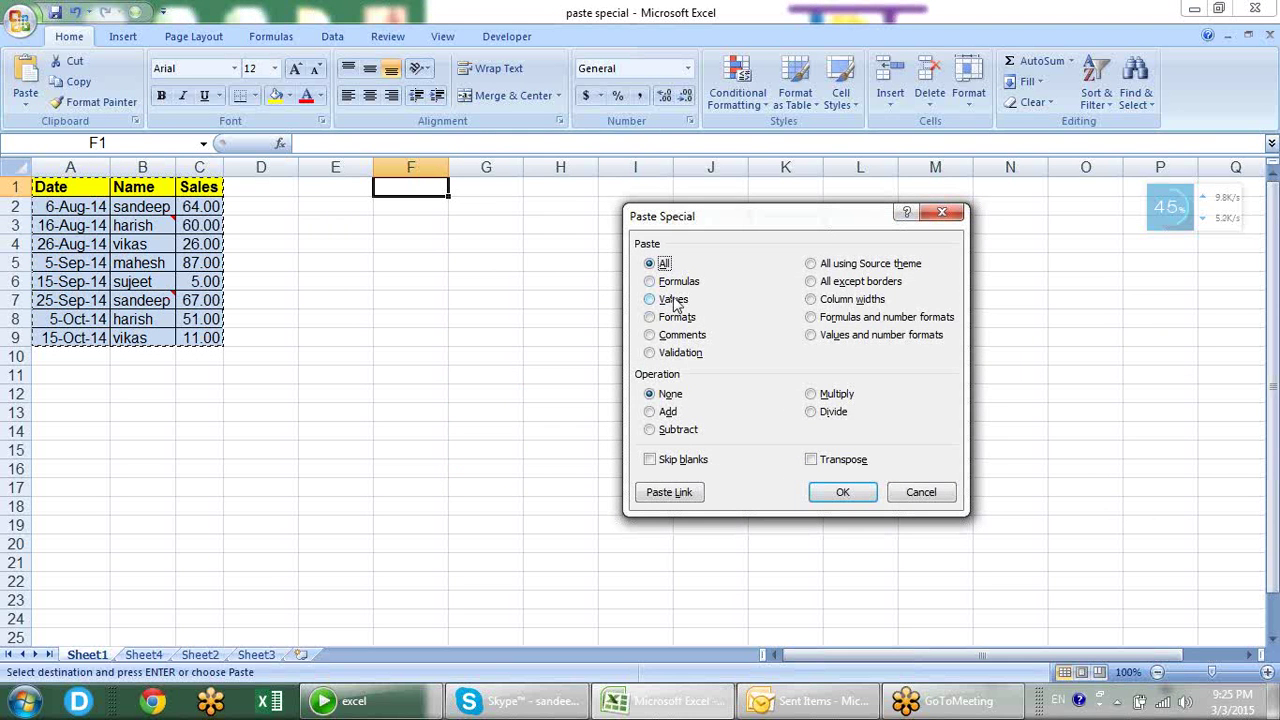
left_click(880, 336)
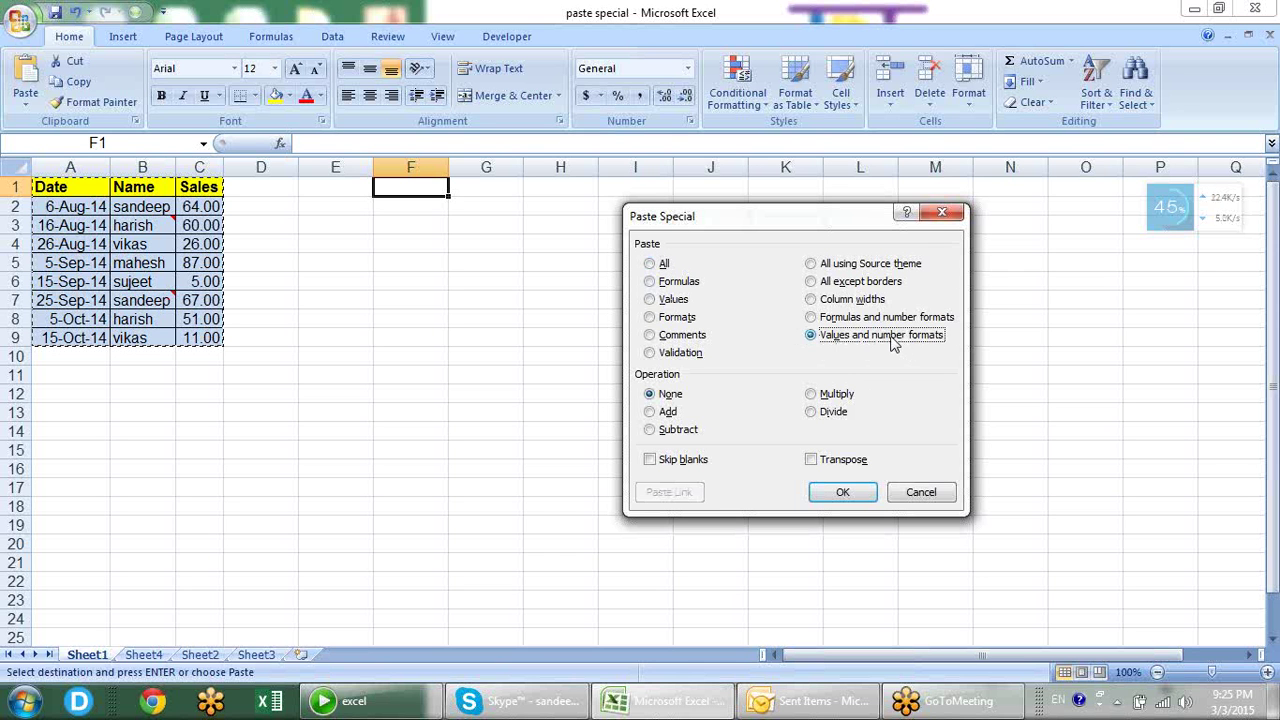
left_click(843, 493)
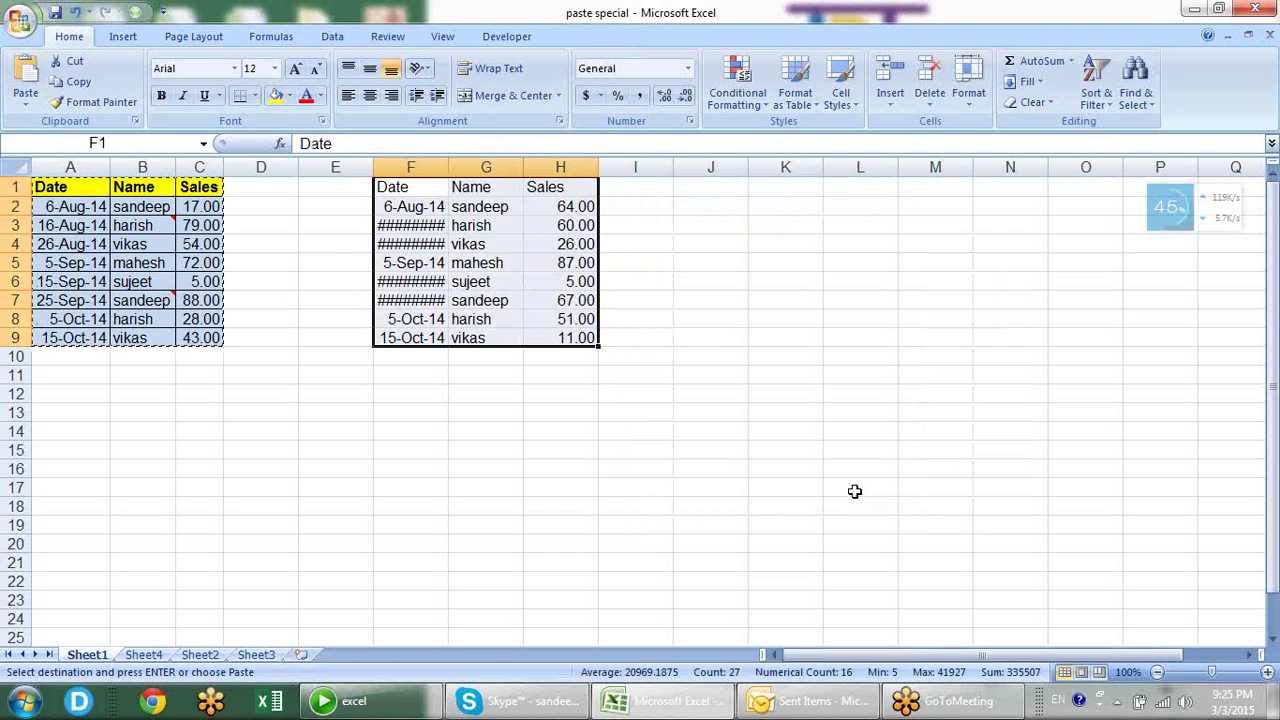
left_click(418, 210)
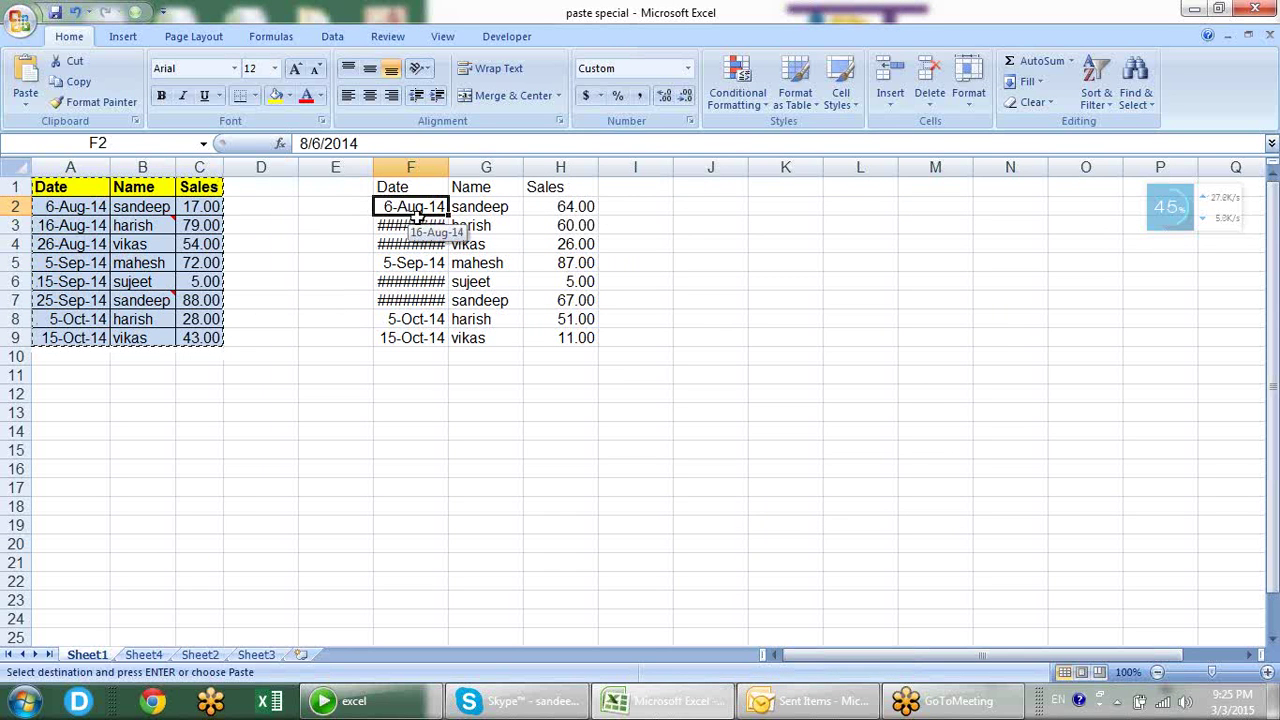
left_click(580, 250)
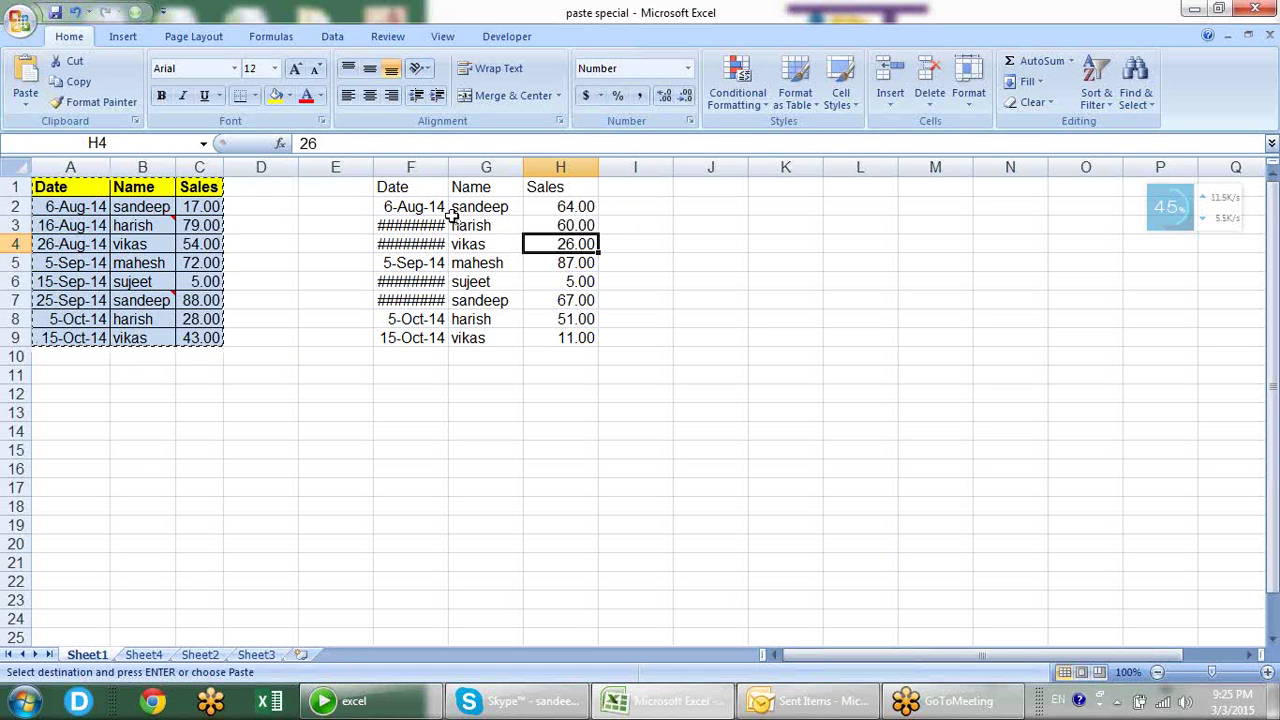
left_click(424, 191)
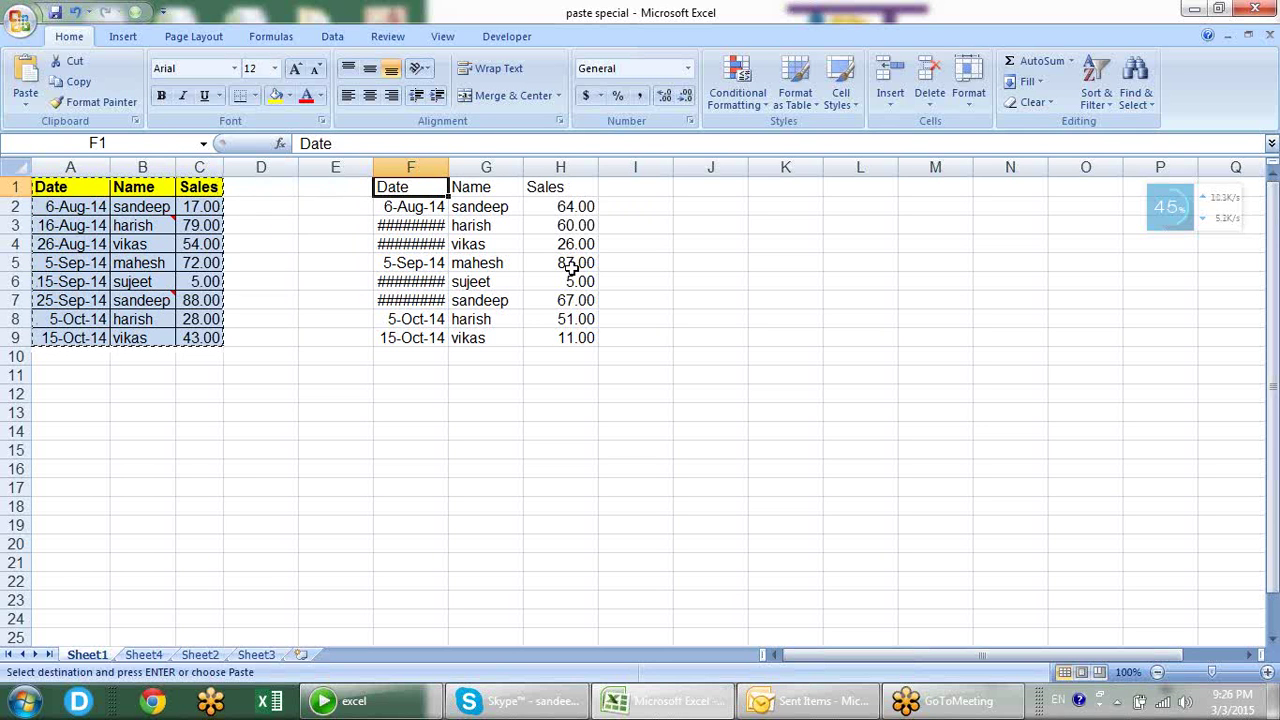
- Paste the column widths of the copied source table onto the pasted table starting at F1 with Paste Special
key("alt")
key("e")
key("s")
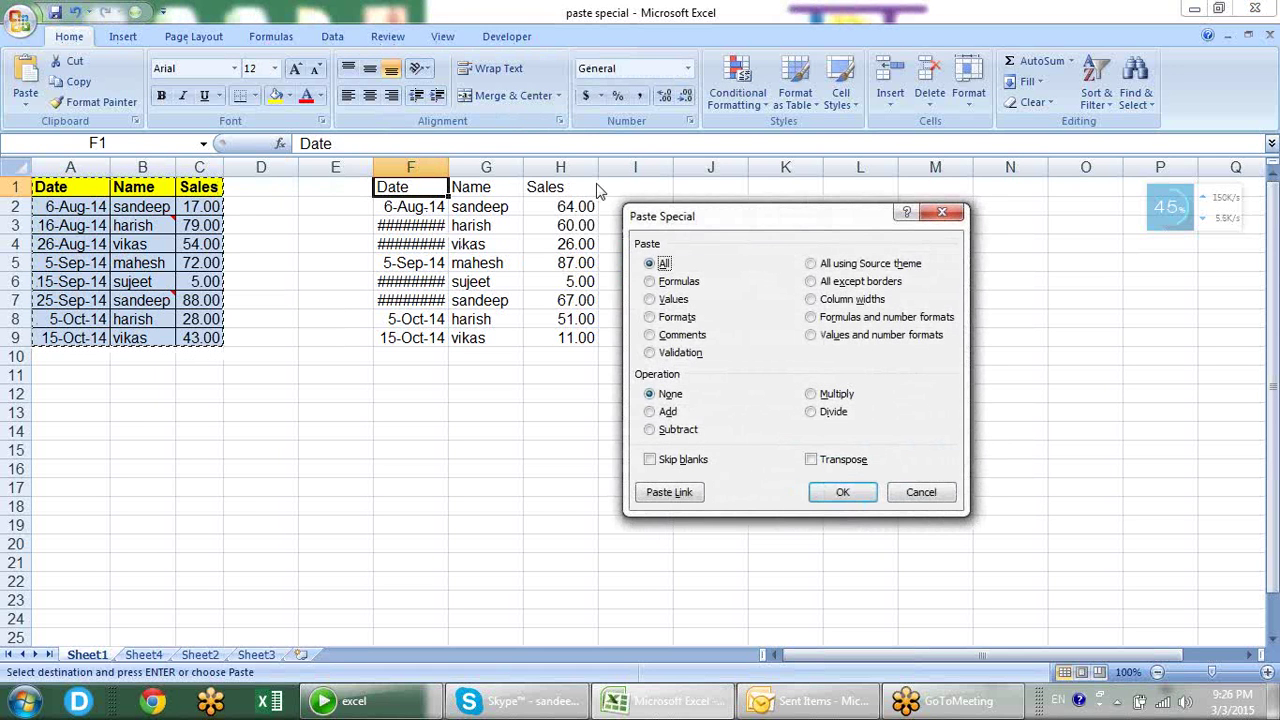
left_click_drag(686, 228, 636, 200)
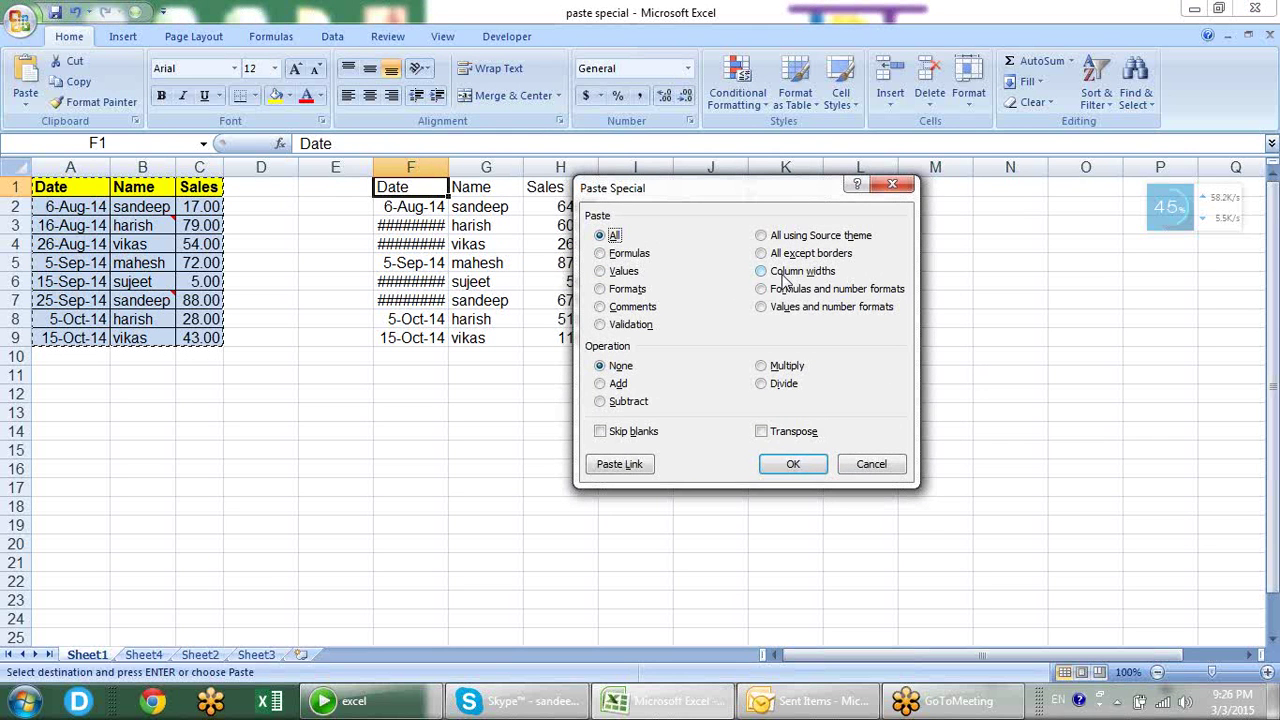
left_click(782, 276)
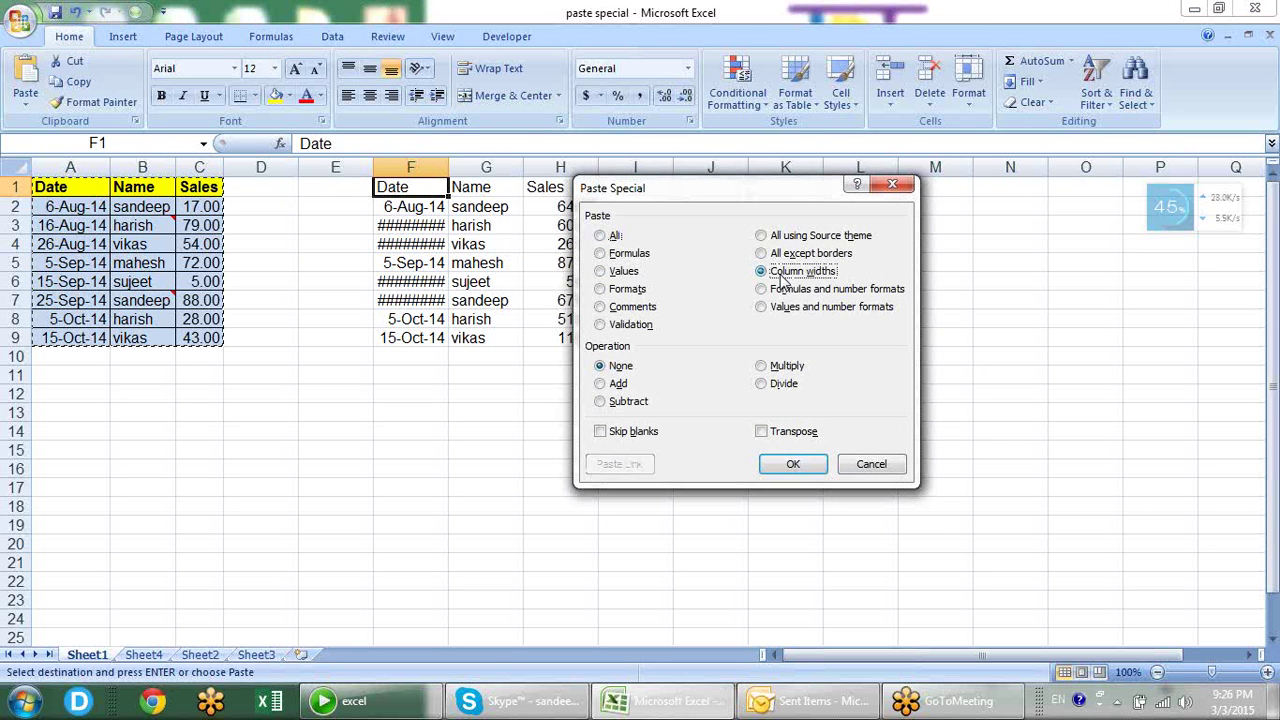
left_click(793, 465)
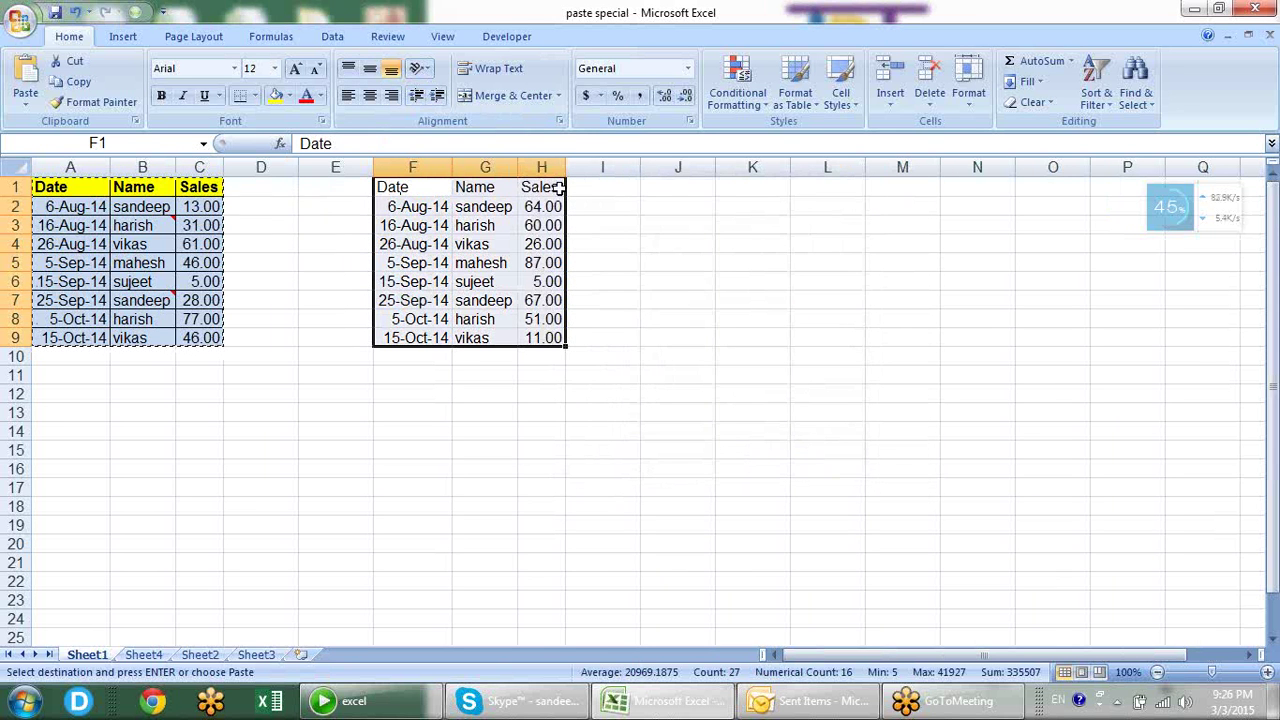
- Paste only the column widths of the copied table onto the empty columns starting at J1
left_click(662, 191)
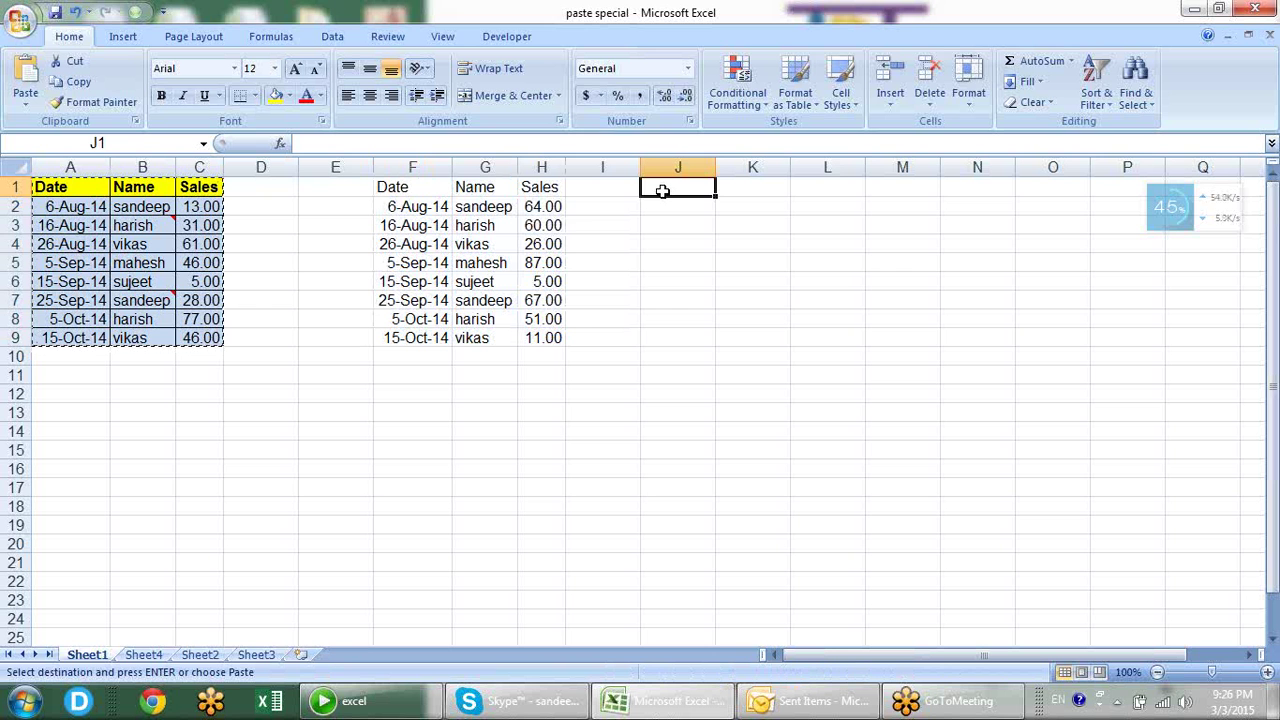
key("alt+e")
key("s")
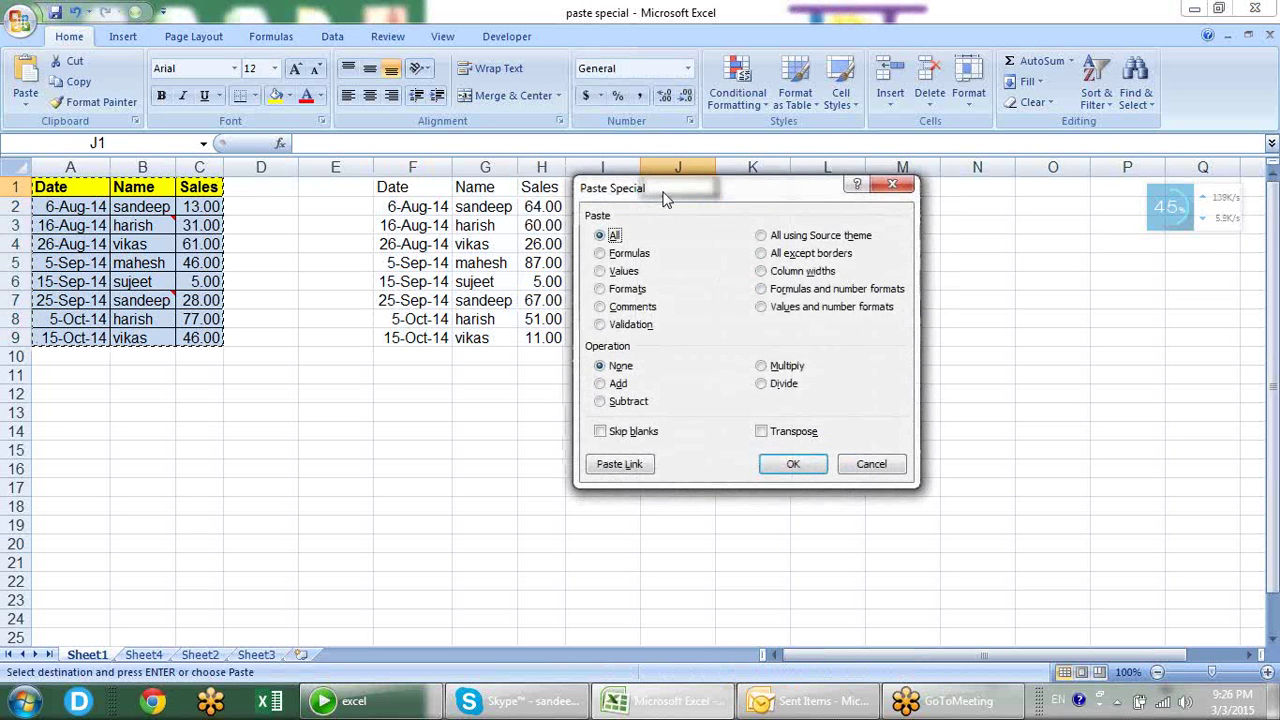
left_click(797, 273)
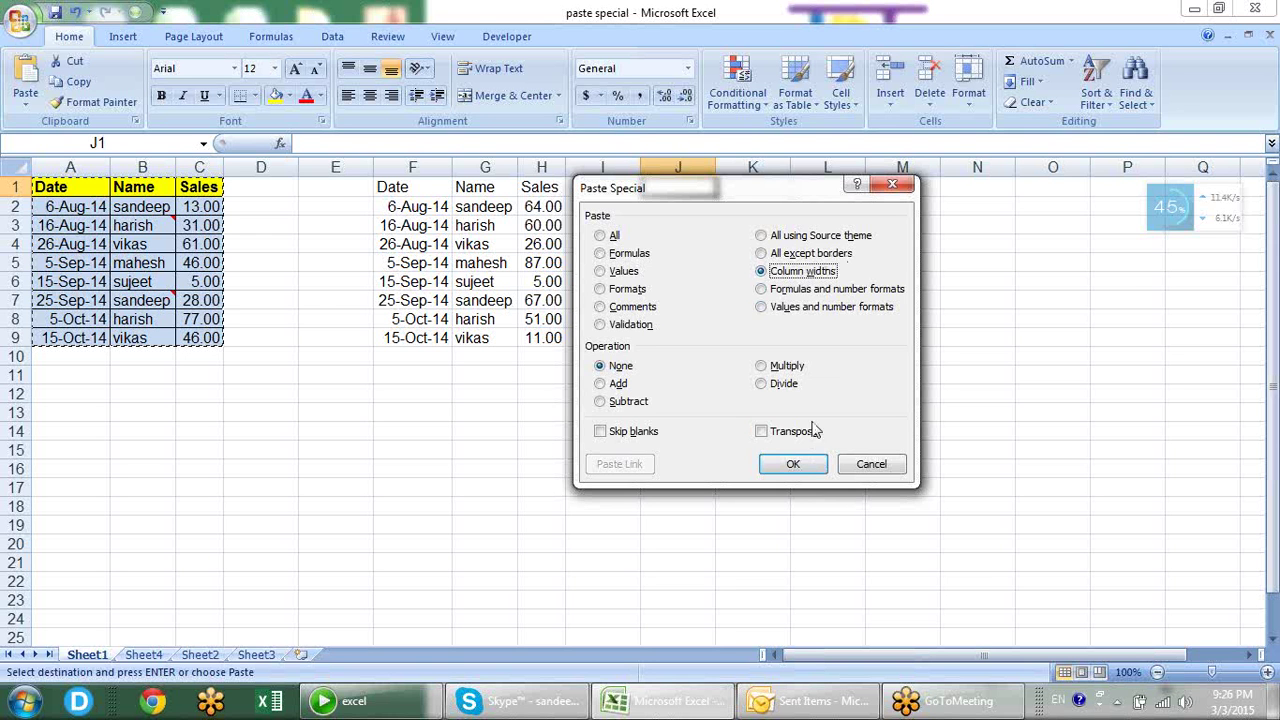
left_click(810, 463)
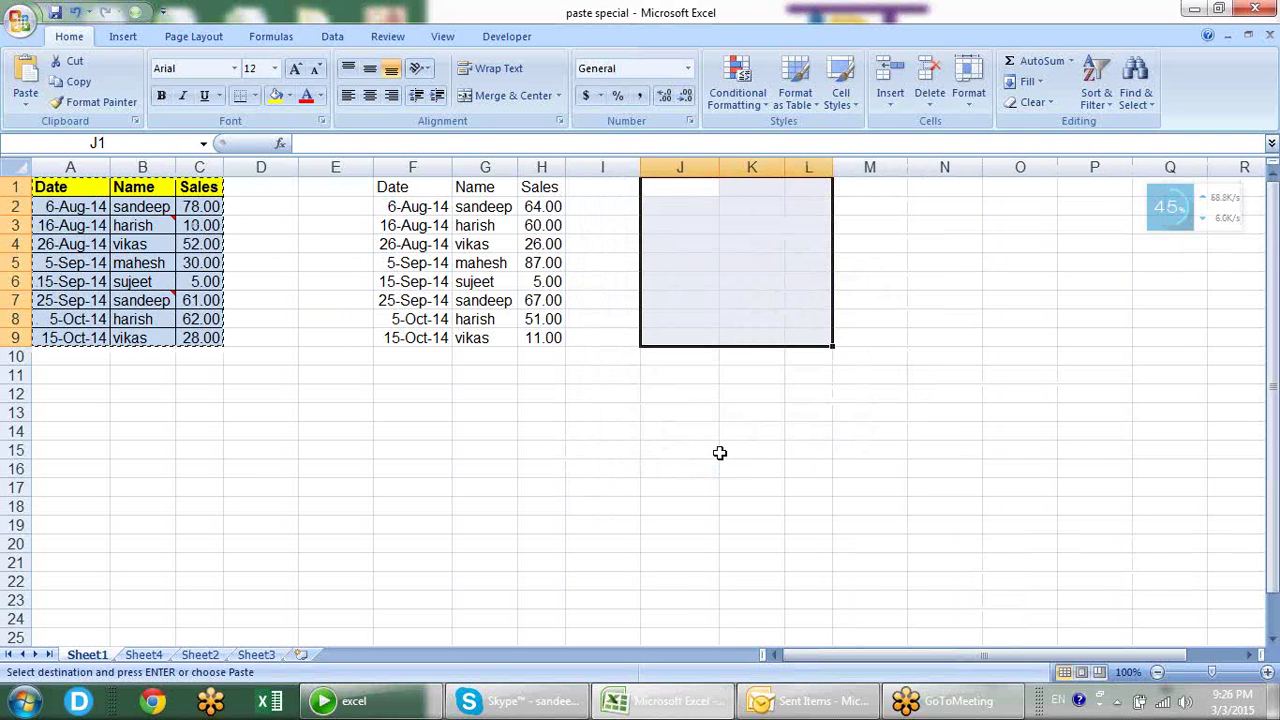
- Examine the formulas behind the source Sales cells, going down column C from C2
left_click(215, 208)
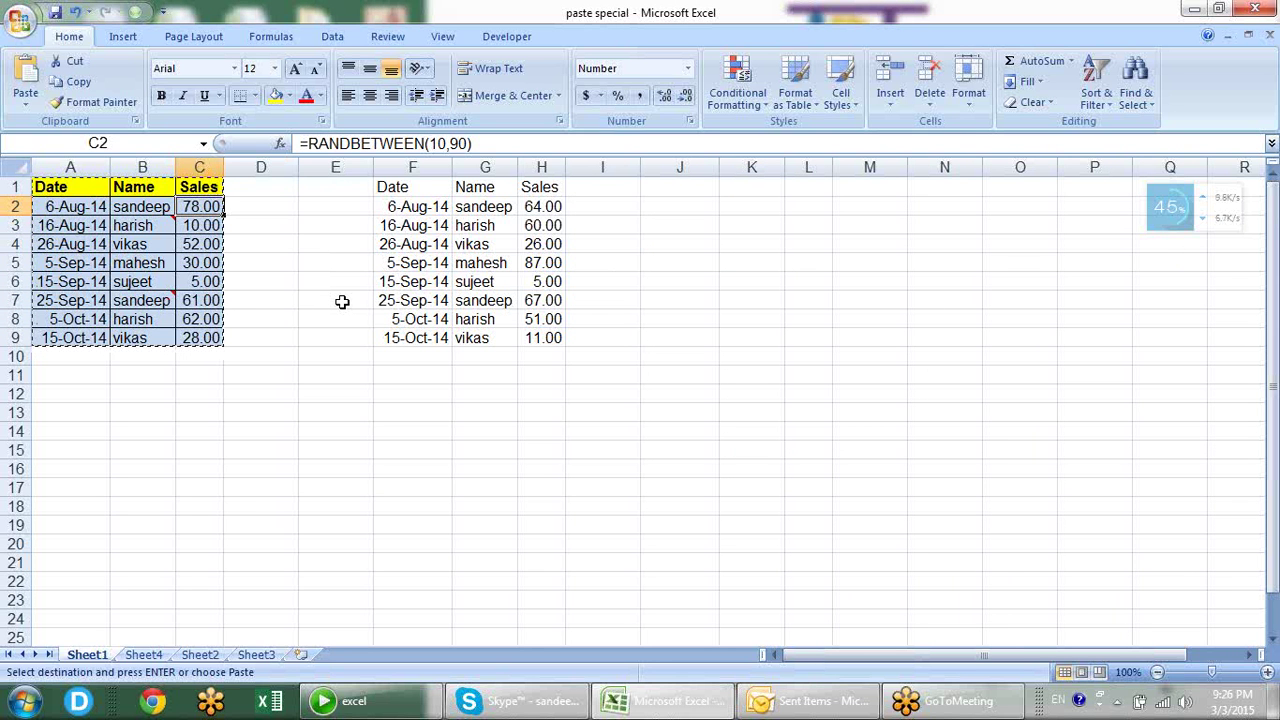
key("Down")
key("Down")
key("Down")
key("Down")
key("Down")
key("Down")
key("Down")
key("Down")
key("Down")
key("Down")
key("Down")
- Enter the formula =RANDBETWEEN(10,90) in cell D11 below the source table
key("Up")
key("Up")
key("Right")
type("=ran")
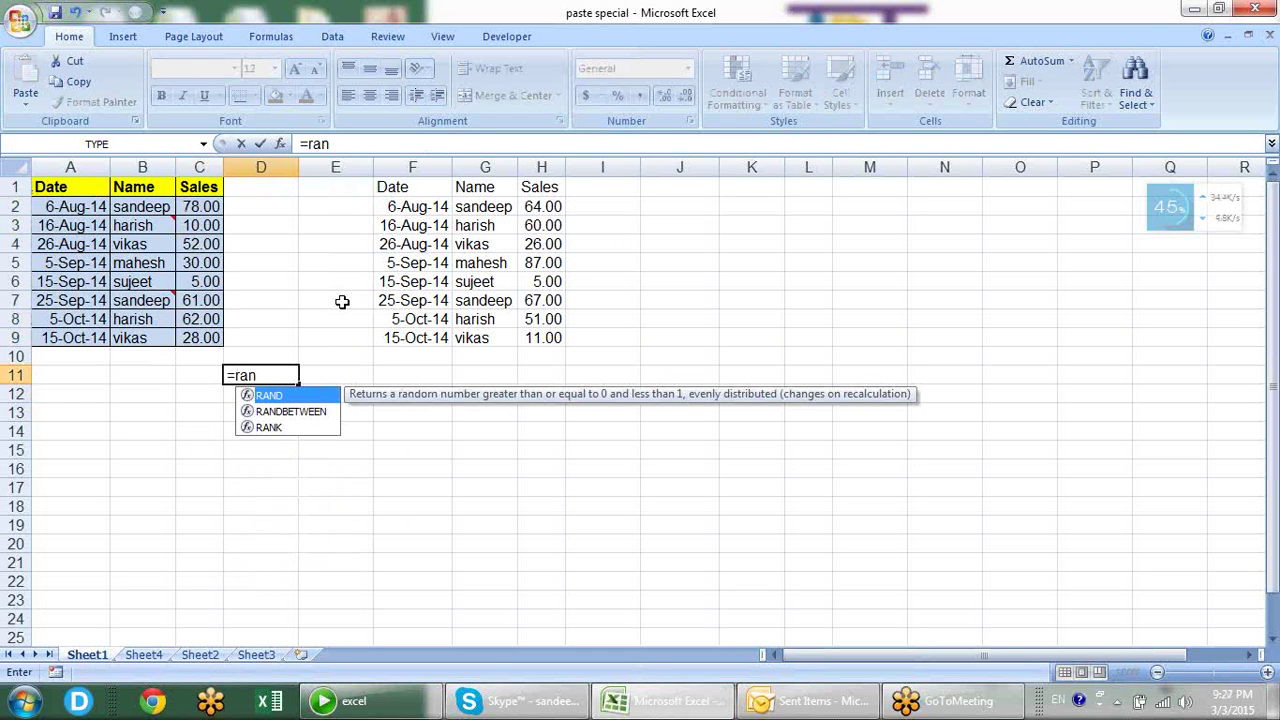
key("Down")
key("Tab")
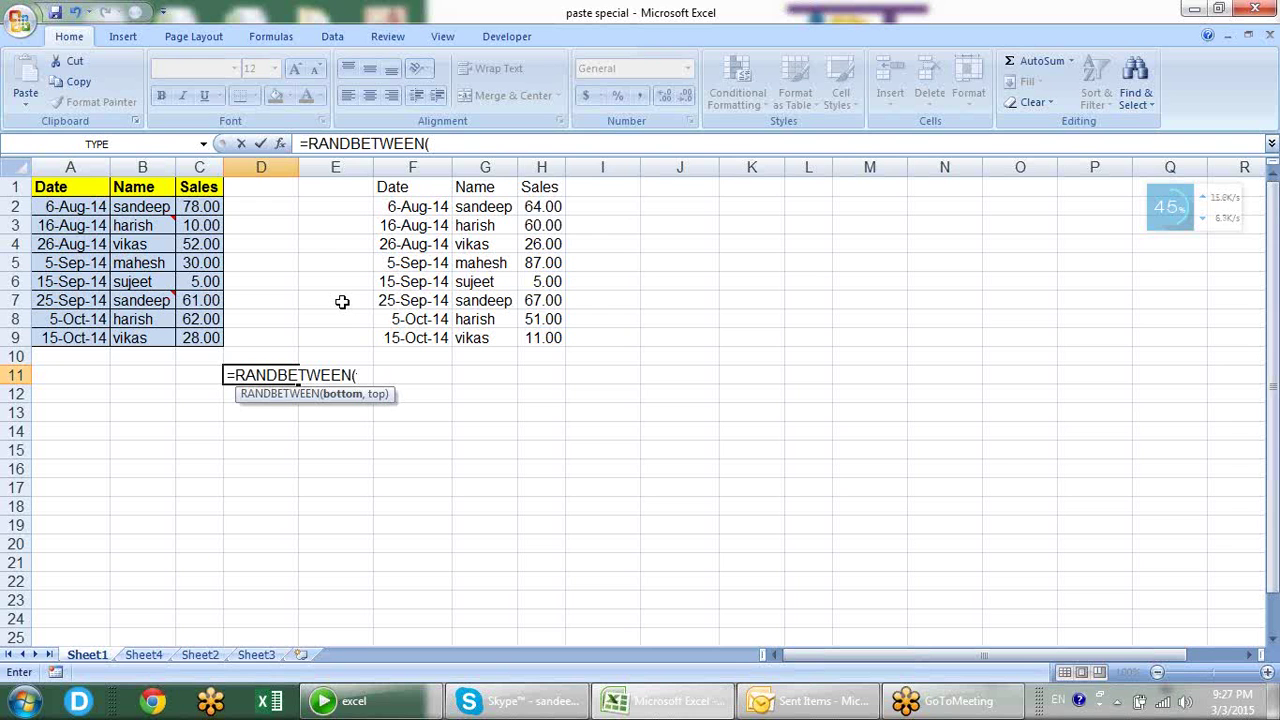
type("10,90)")
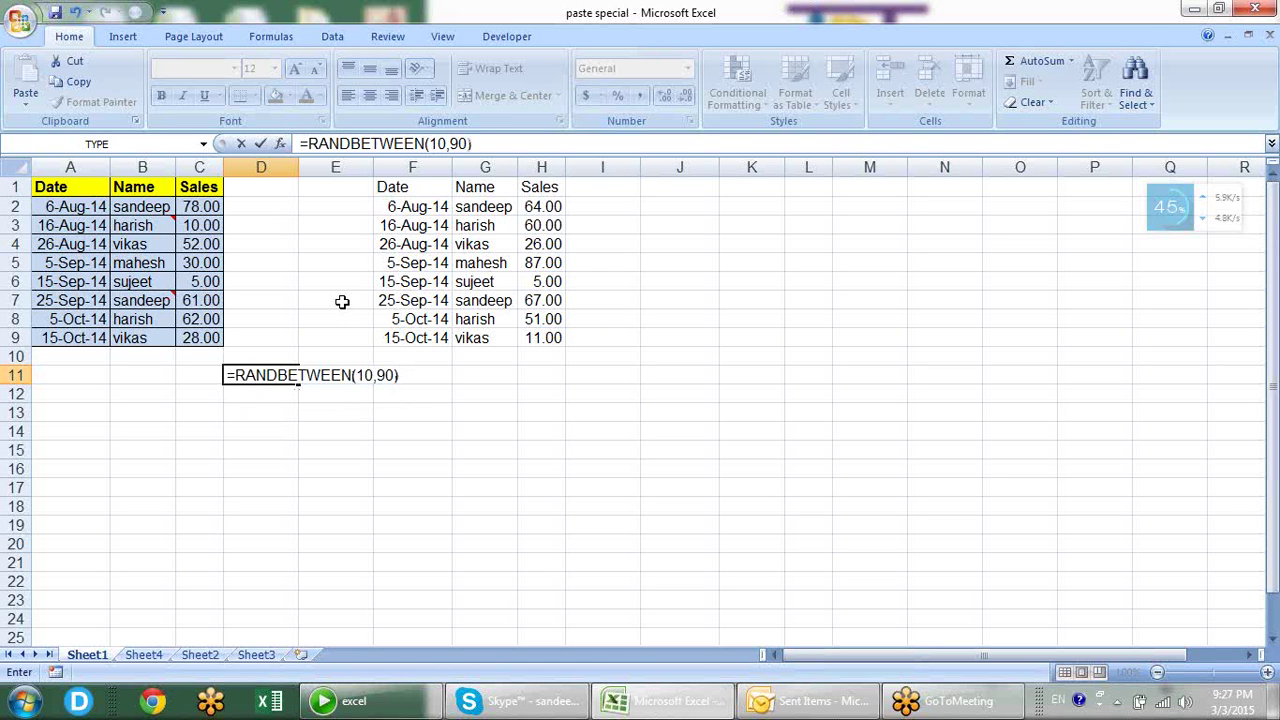
key("Return")
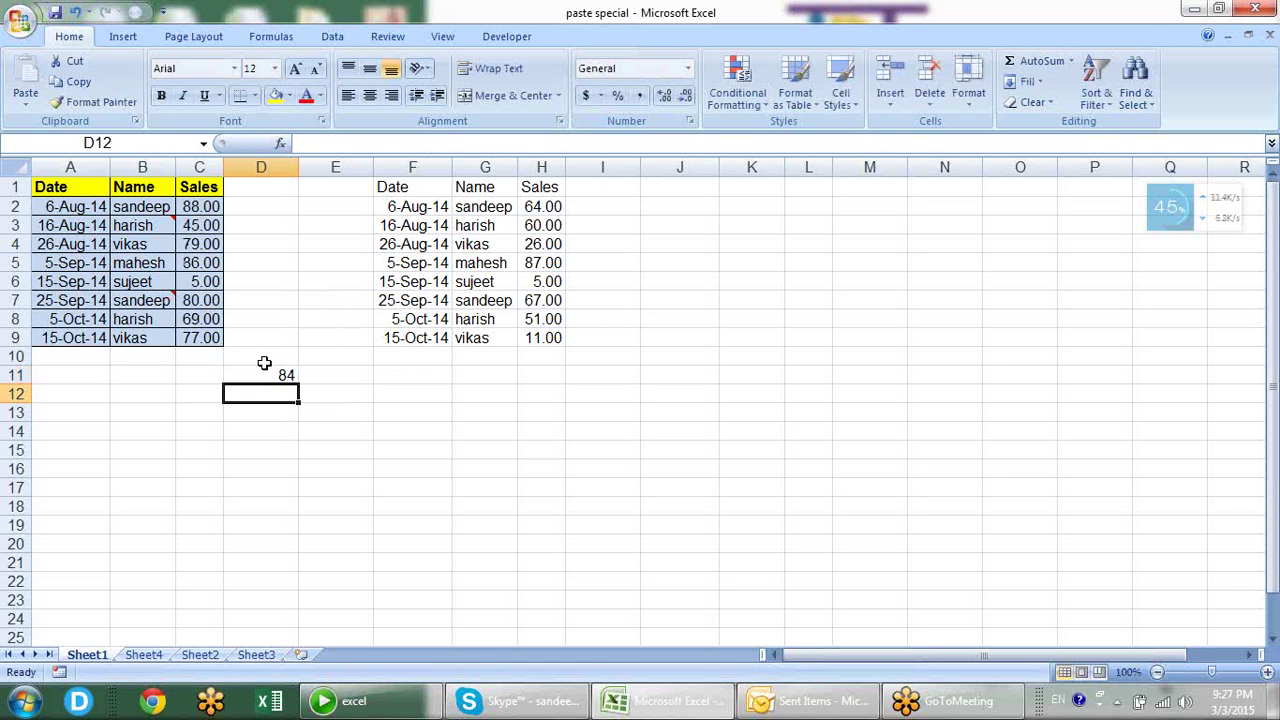
- Fill the D11 random-number formula down to D16 and enter the text df in F12
left_click(269, 373)
left_click_drag(298, 378, 298, 475)
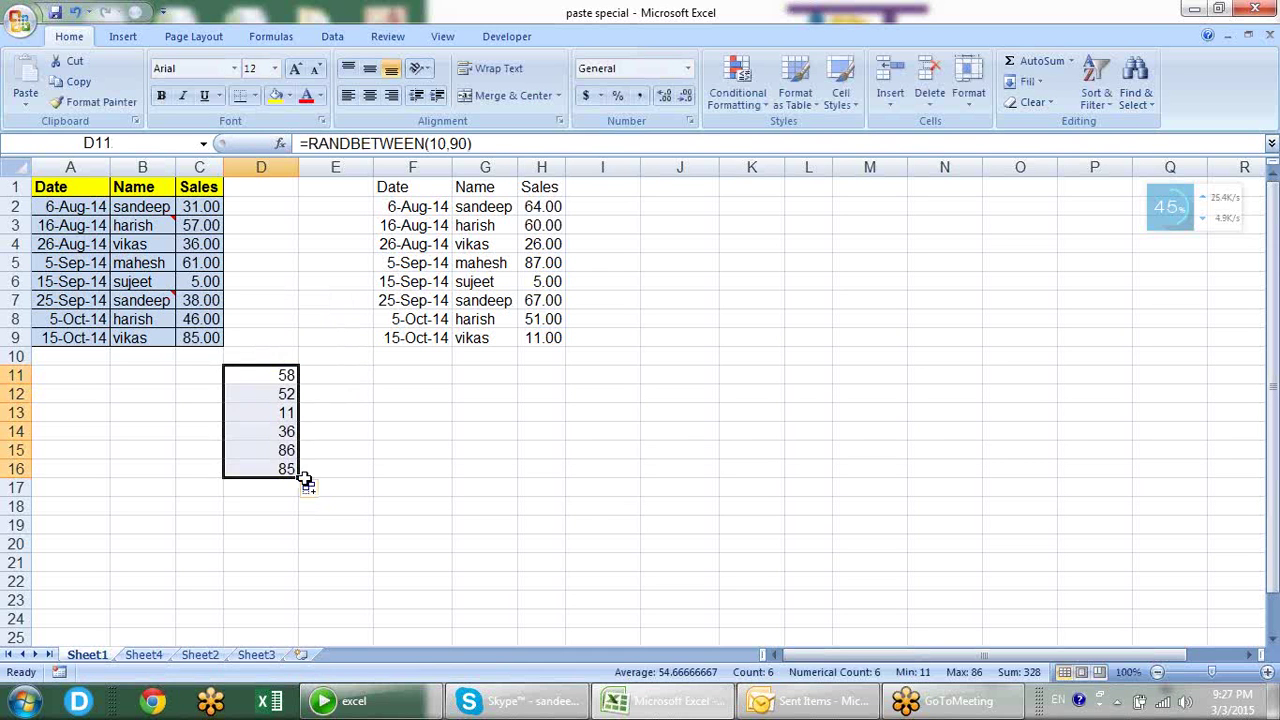
left_click(427, 389)
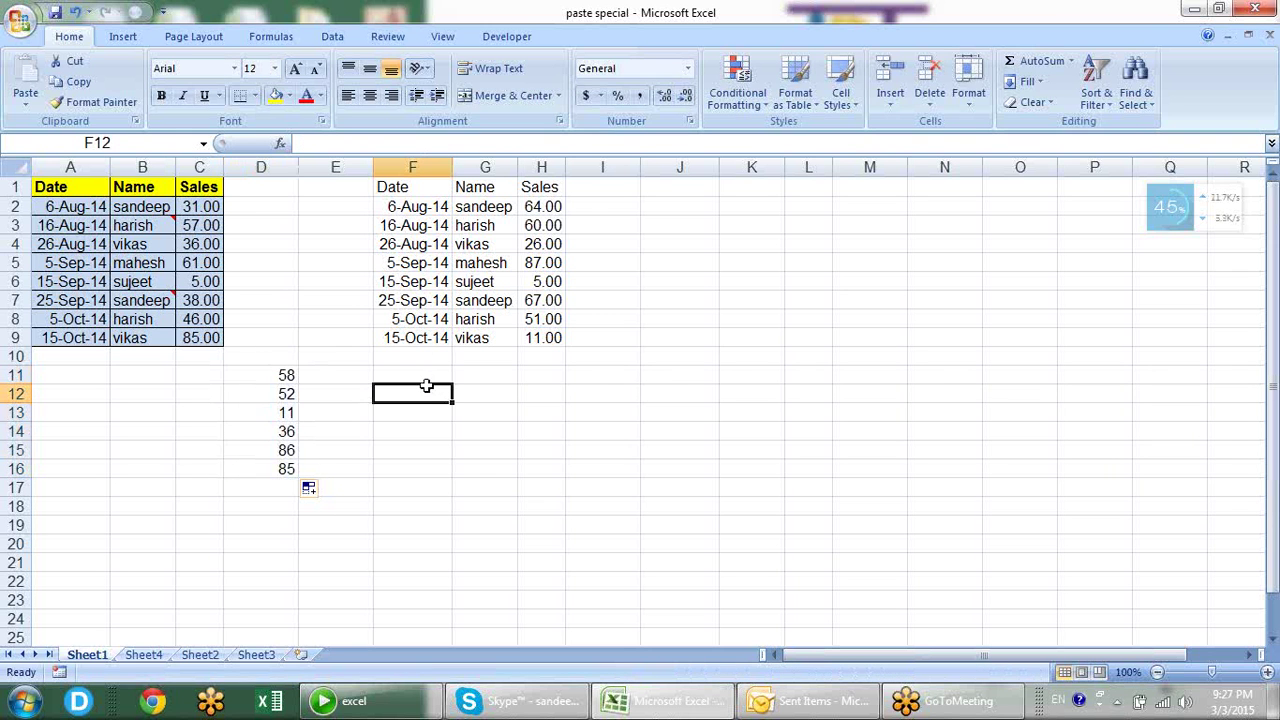
type("df")
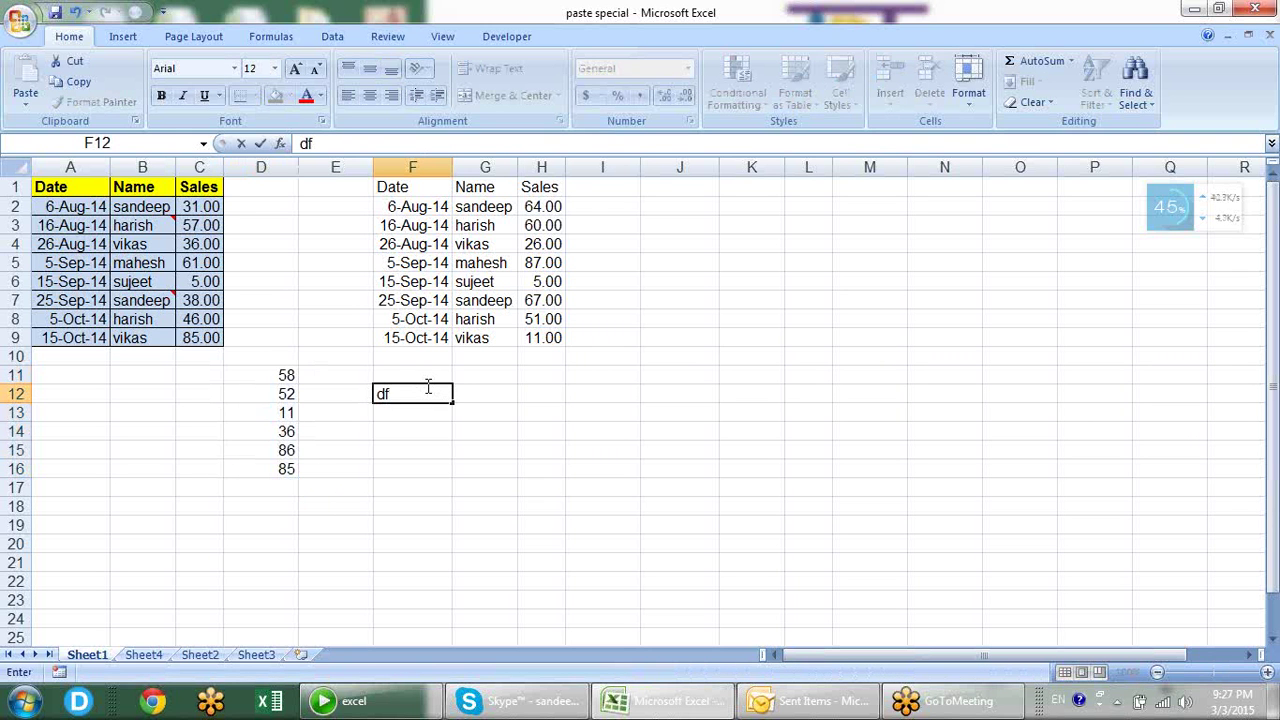
key("Return")
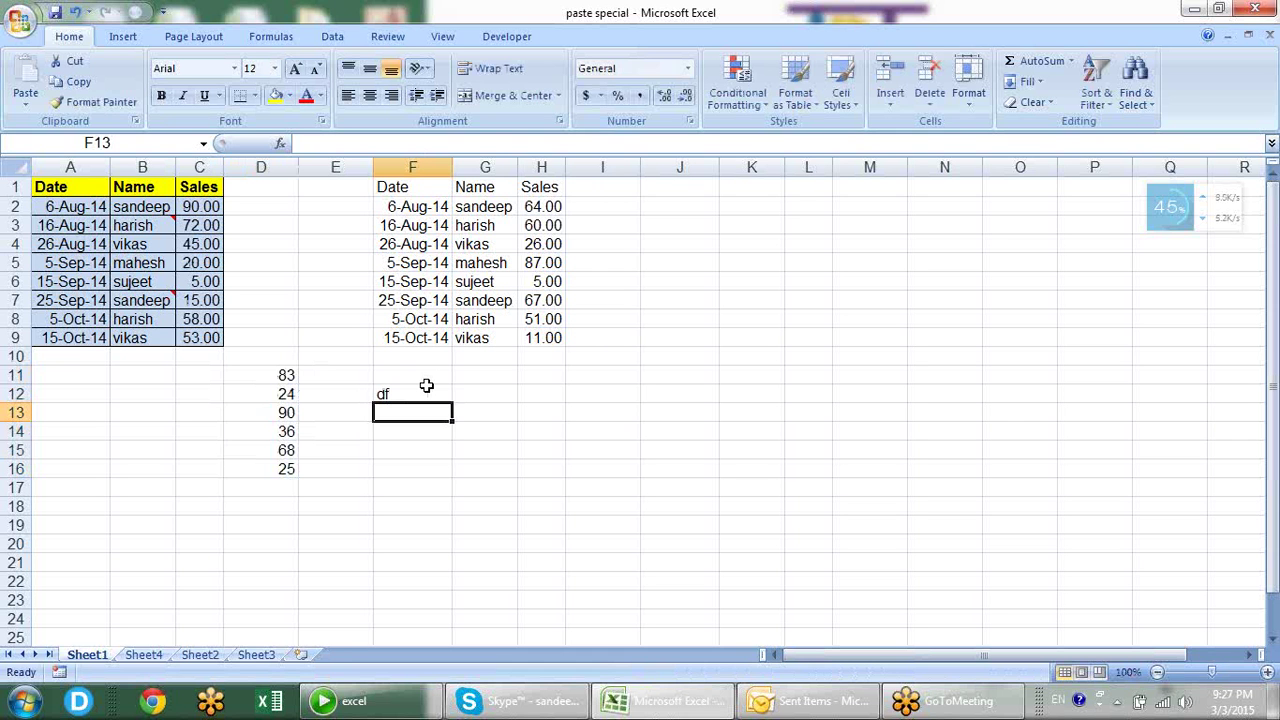
- Clear the contents of the trial range D11:F16
key("Left")
key("Left")
key("Up")
key("Up")
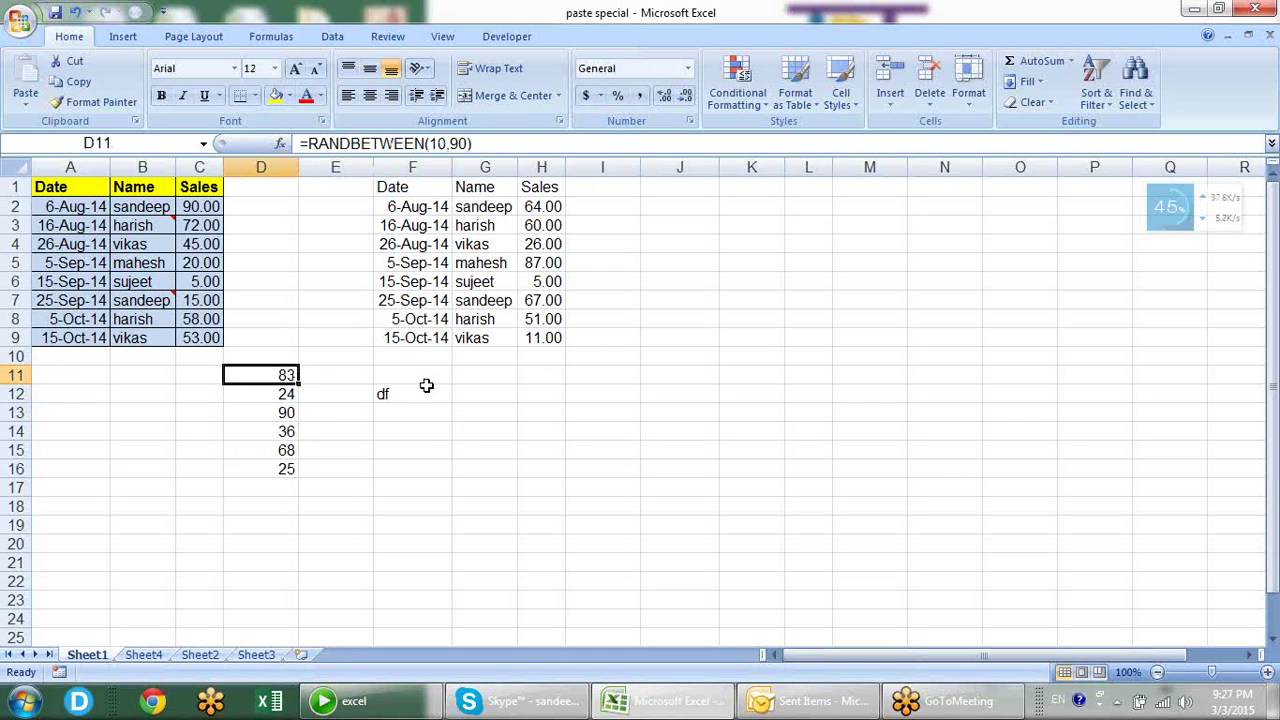
key("shift+Right")
key("shift+Right")
key("shift+Down")
key("shift+Down")
key("shift+Down")
key("shift+Down")
key("shift+Down")
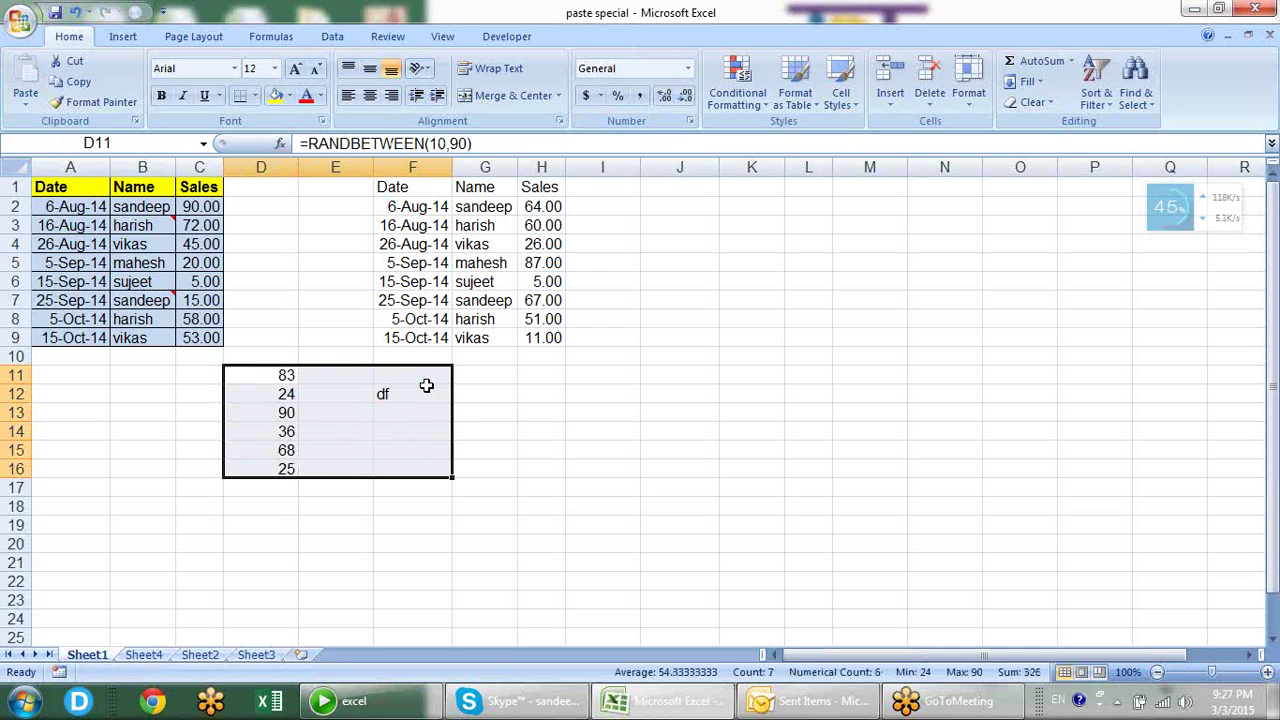
key("Delete")
- Examine the formulas in the lower Sales cells of the source table in column C
key("Up")
key("Up")
key("Up")
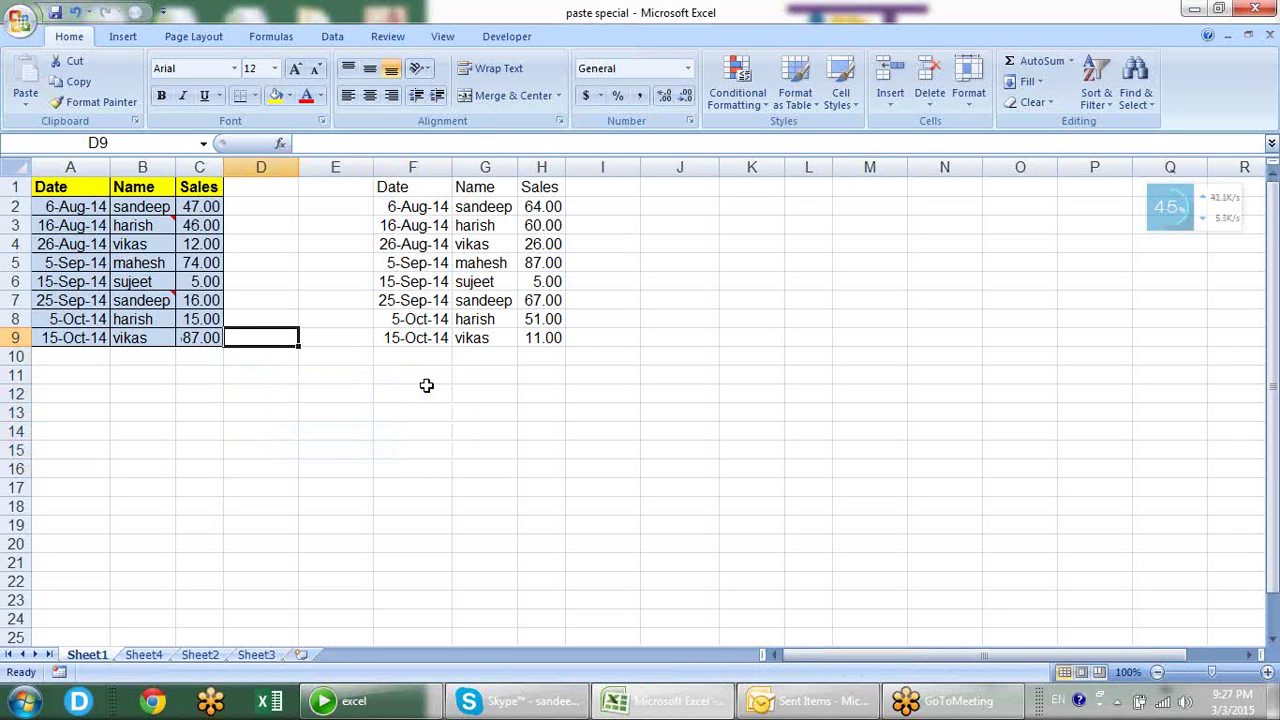
key("Left")
key("Up")
key("Up")
key("Down")
key("Down")
key("Down")
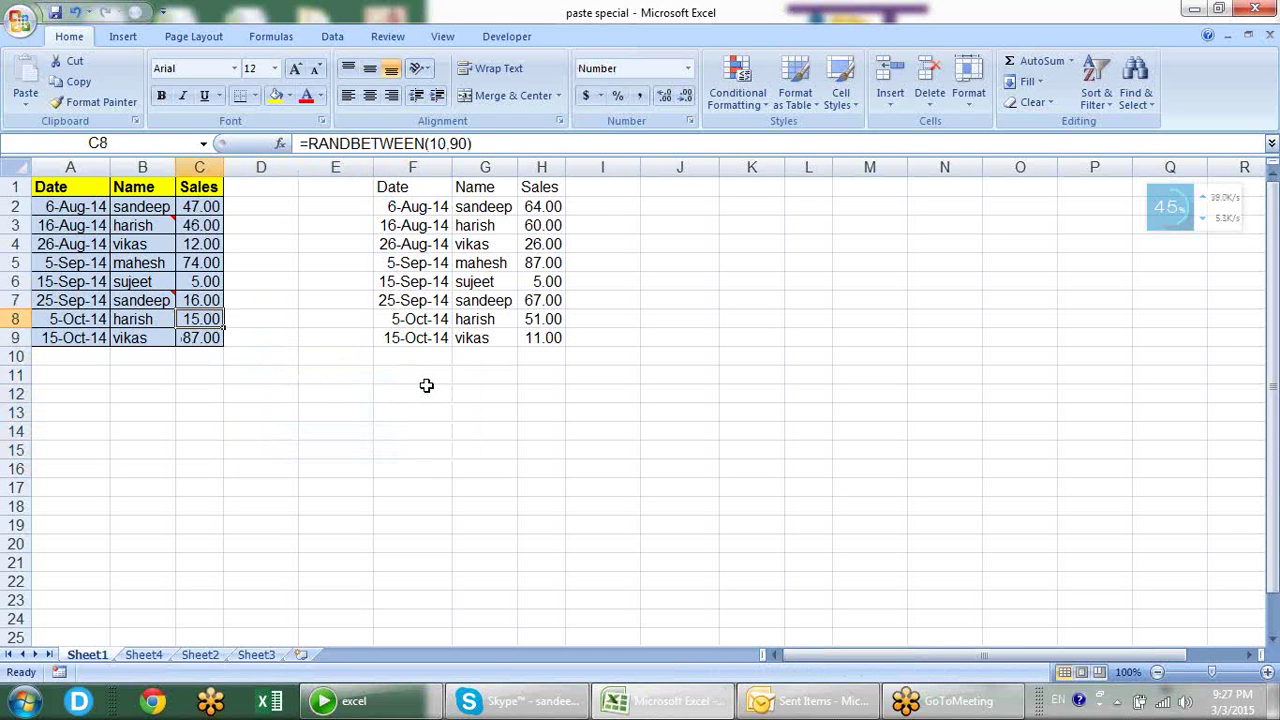
key("Up")
- Inspect the pasted Name and Sales cells in row 3 to check for plain values instead of formulas
key("Right")
key("Right")
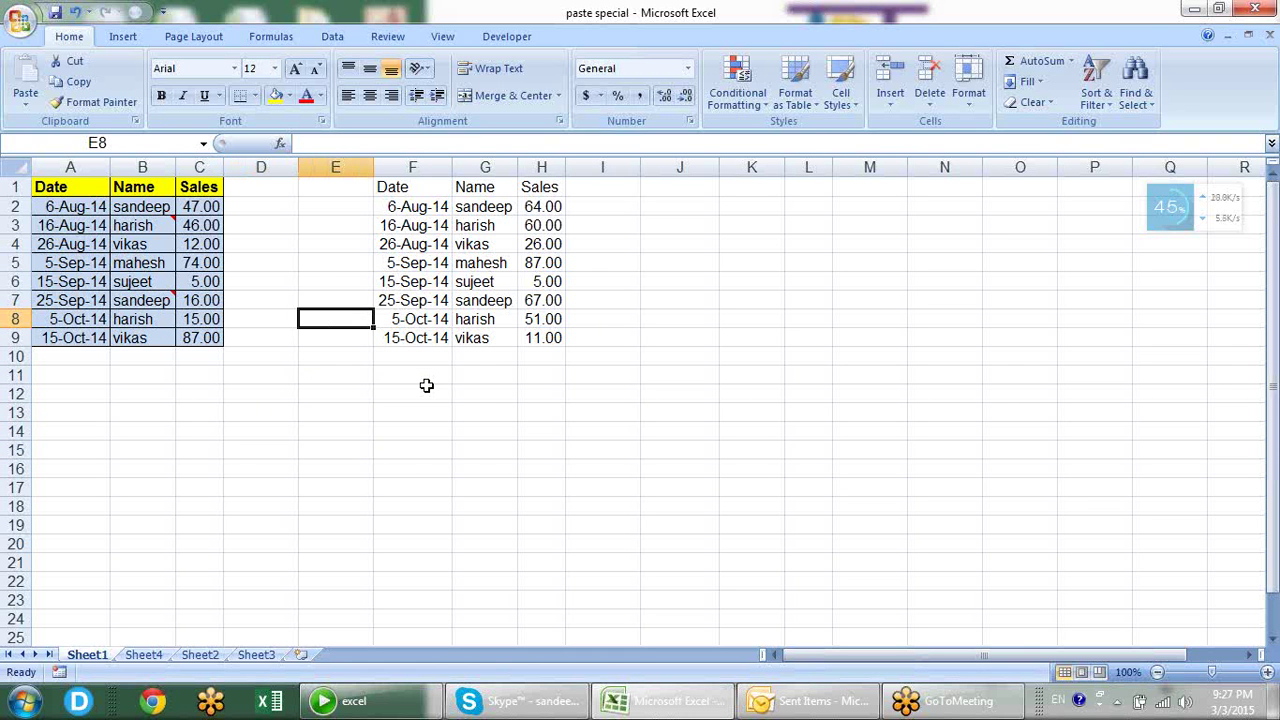
key("Up")
key("Up")
key("Up")
key("Up")
key("Up")
key("Right")
key("Right")
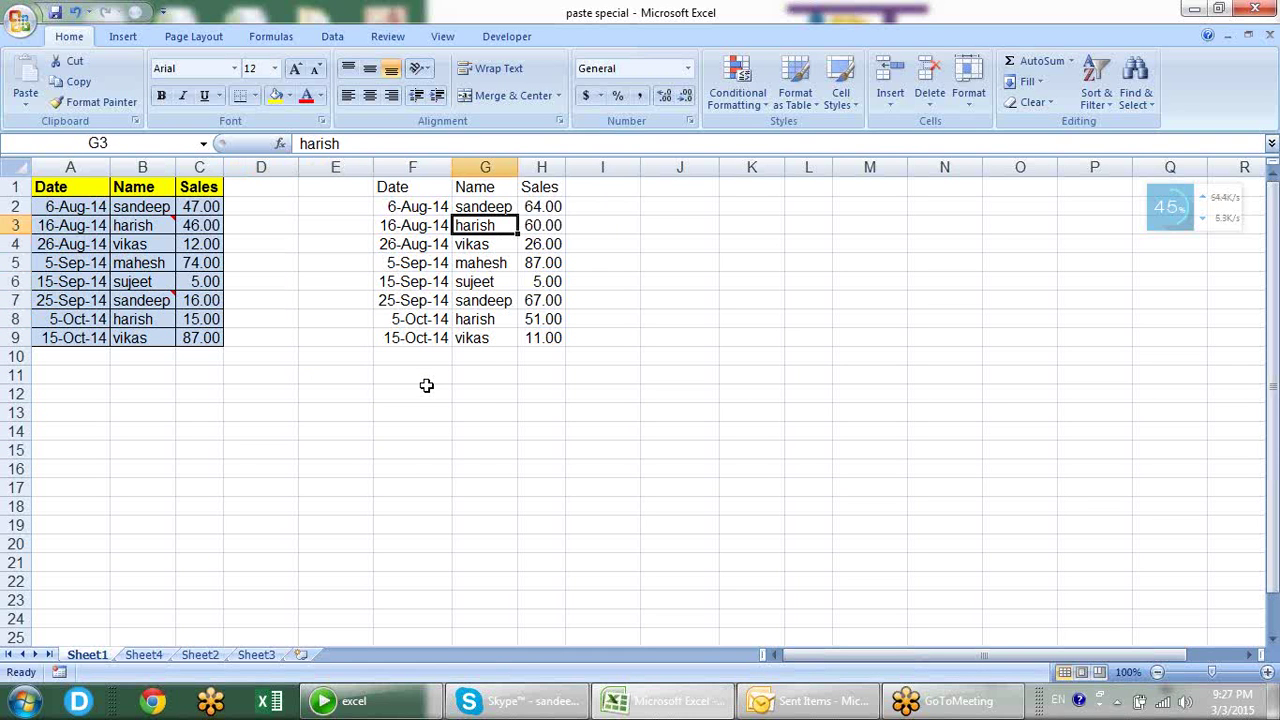
key("Right")
key("Left")
key("Right")
key("Right")
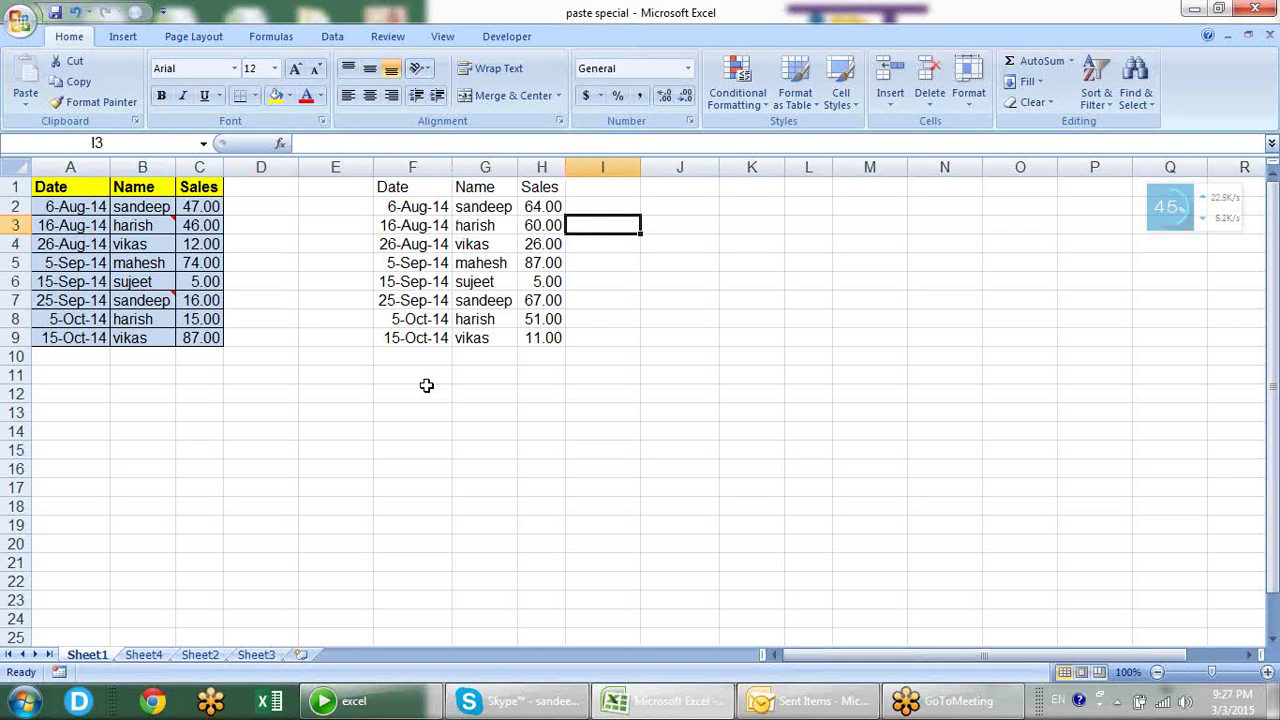
key("Right")
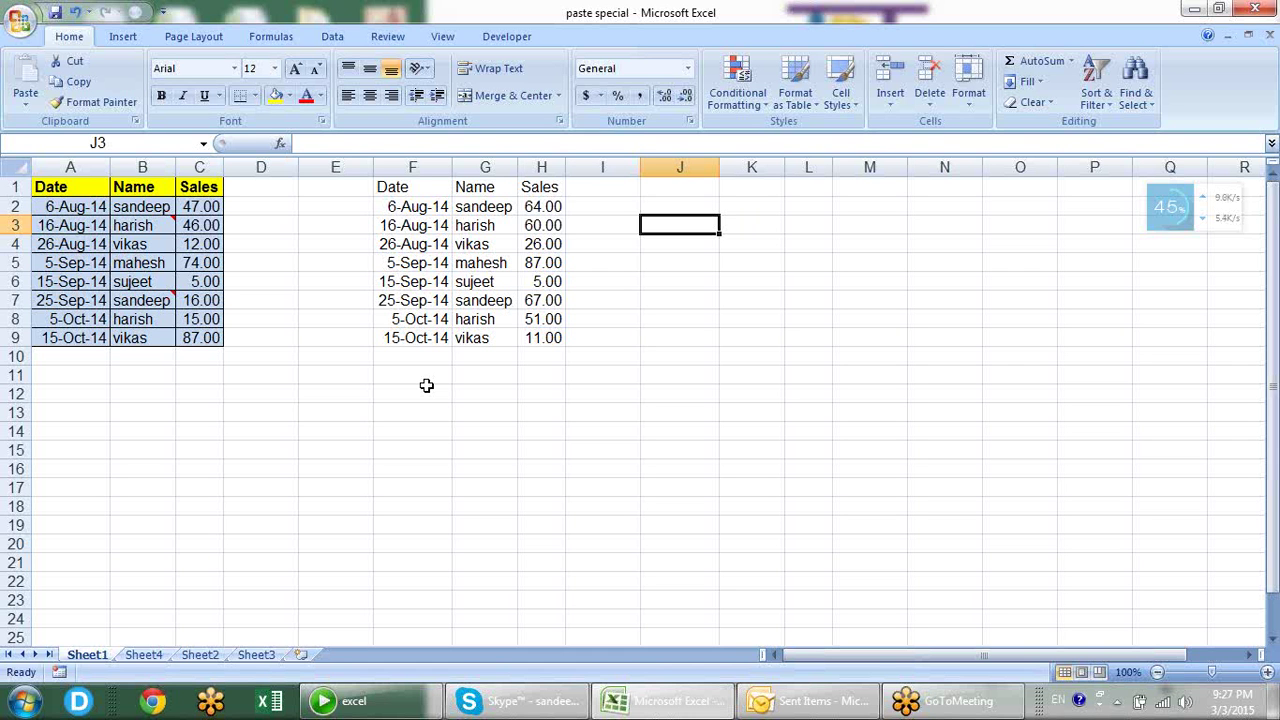
- Copy the table in A1:C9 and paste only its formulas starting at J1 with Paste Special
left_click_drag(100, 187, 210, 339)
key("ctrl+c")
left_click(688, 196)
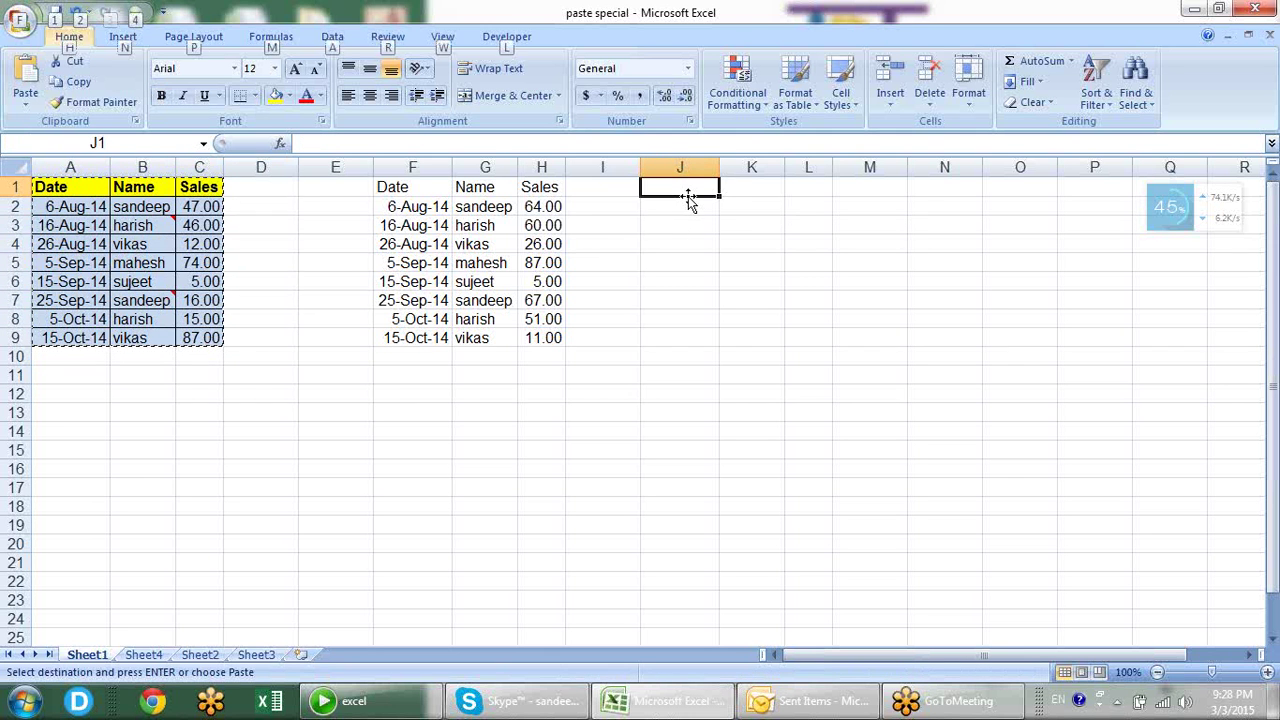
key("ctrl+alt+v")
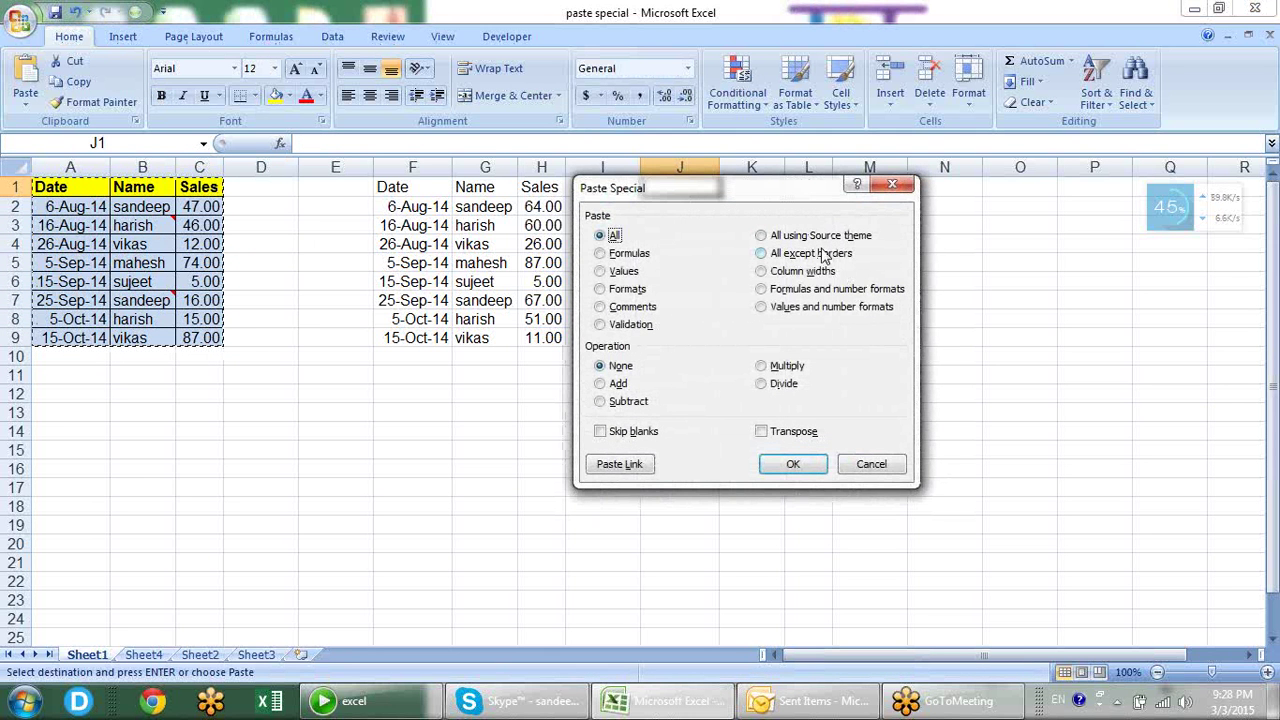
left_click(626, 256)
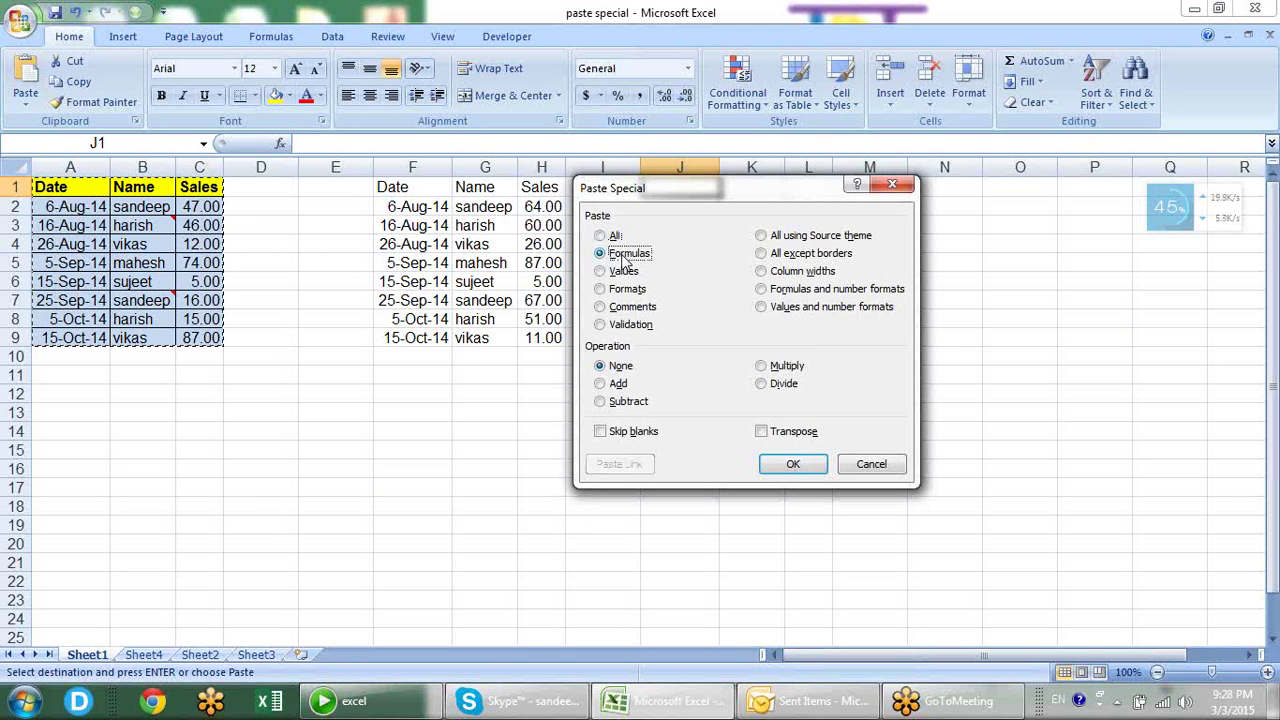
left_click(793, 465)
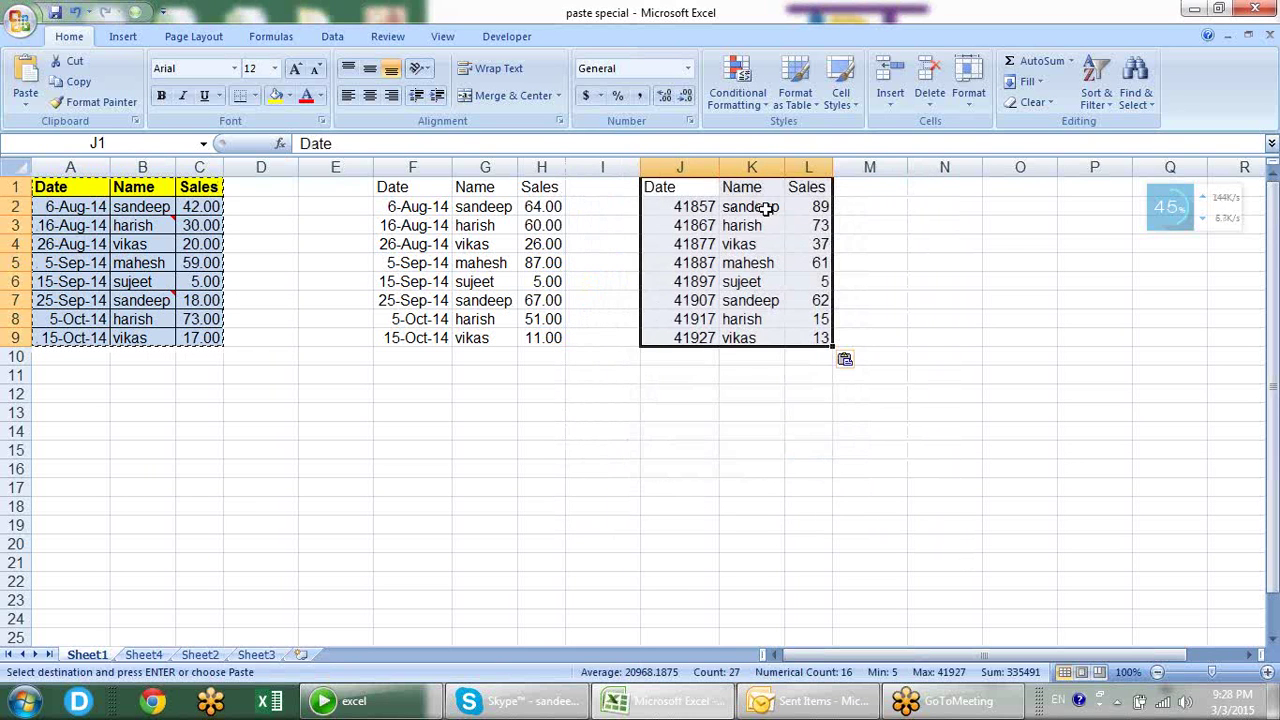
- Check the pasted Sales formula in L2 and clear the pasted contents of J1:L9
left_click(805, 207)
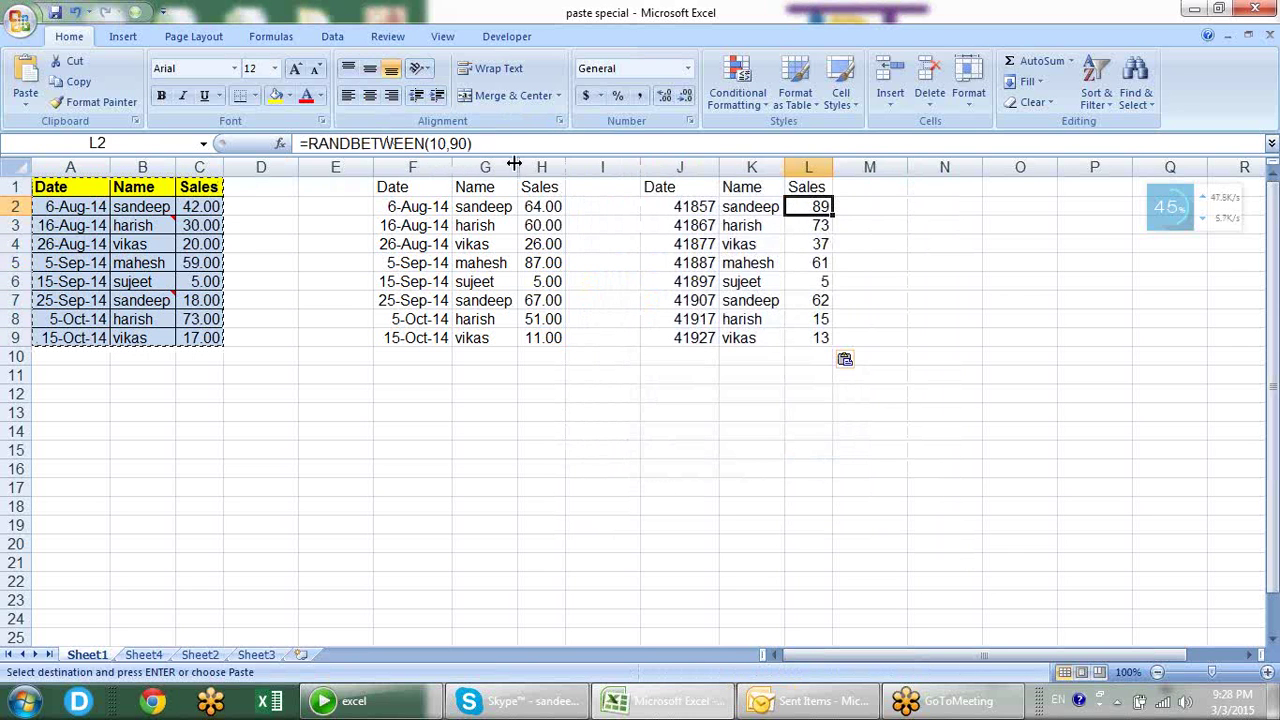
left_click_drag(697, 190, 810, 337)
key("Delete")
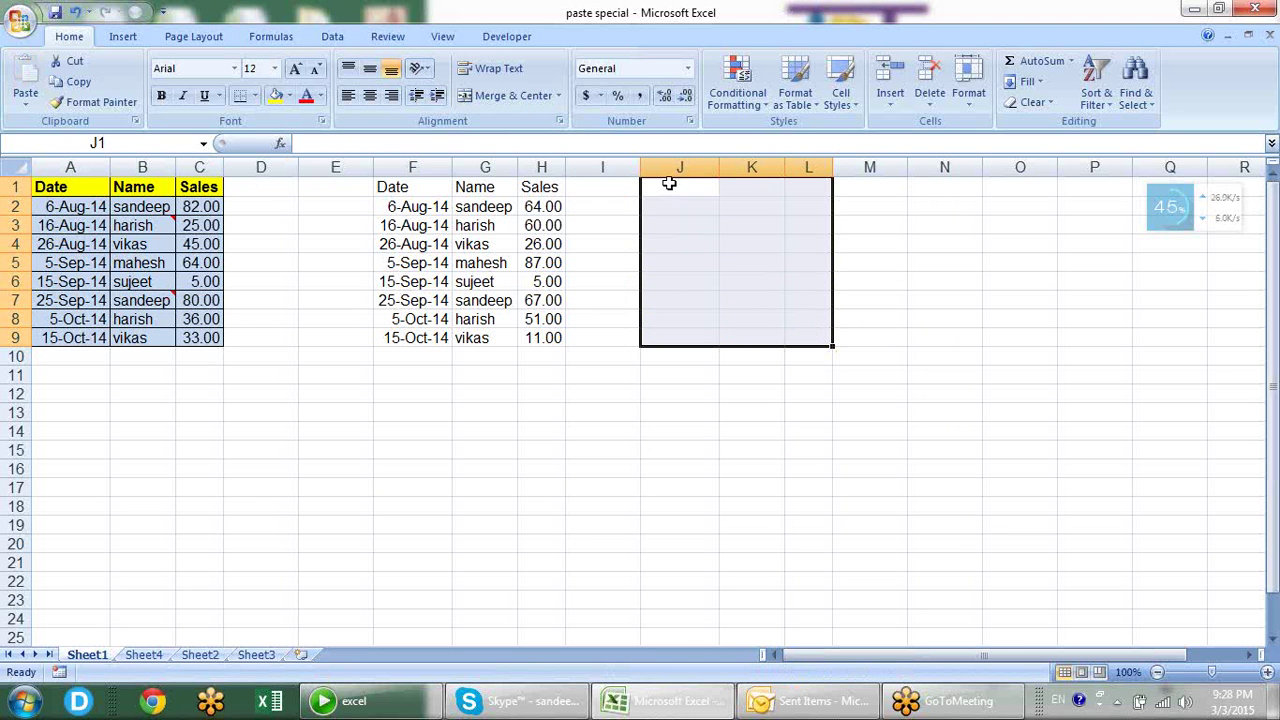
- Copy the table in A1:C9 and paste it starting at J1 with Paste Special set to All except borders
left_click(670, 185)
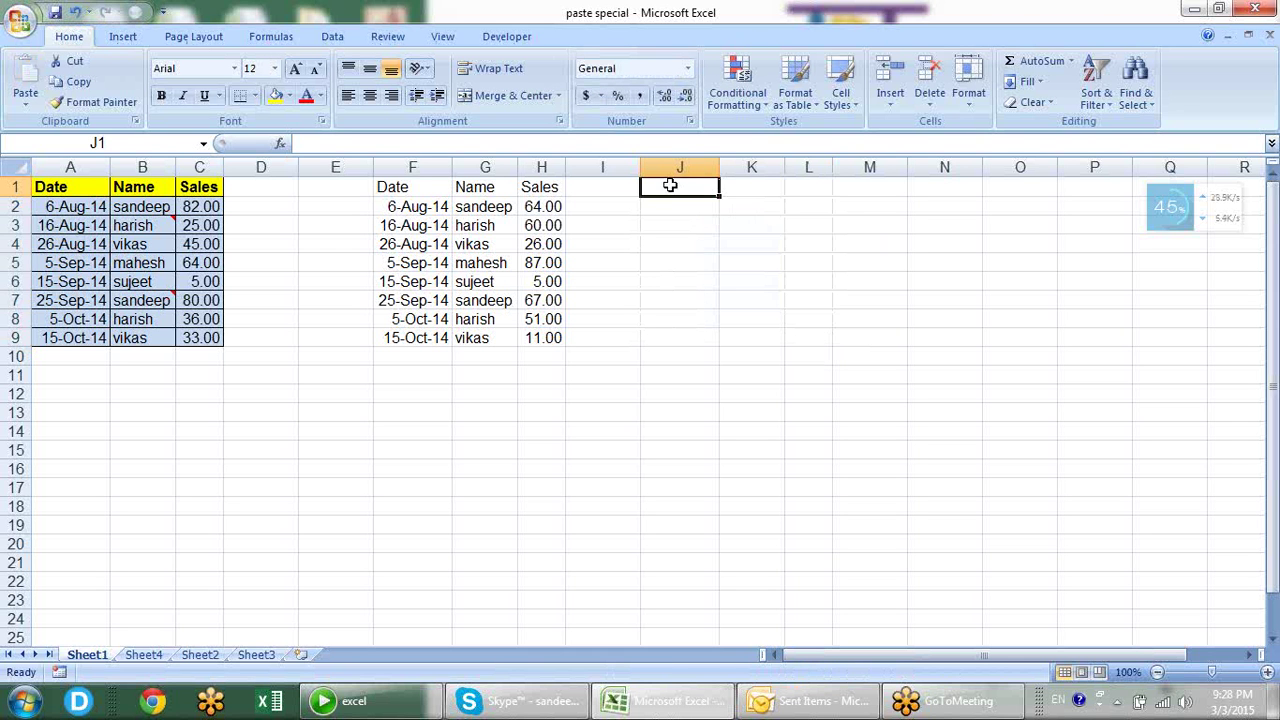
left_click_drag(49, 180, 203, 338)
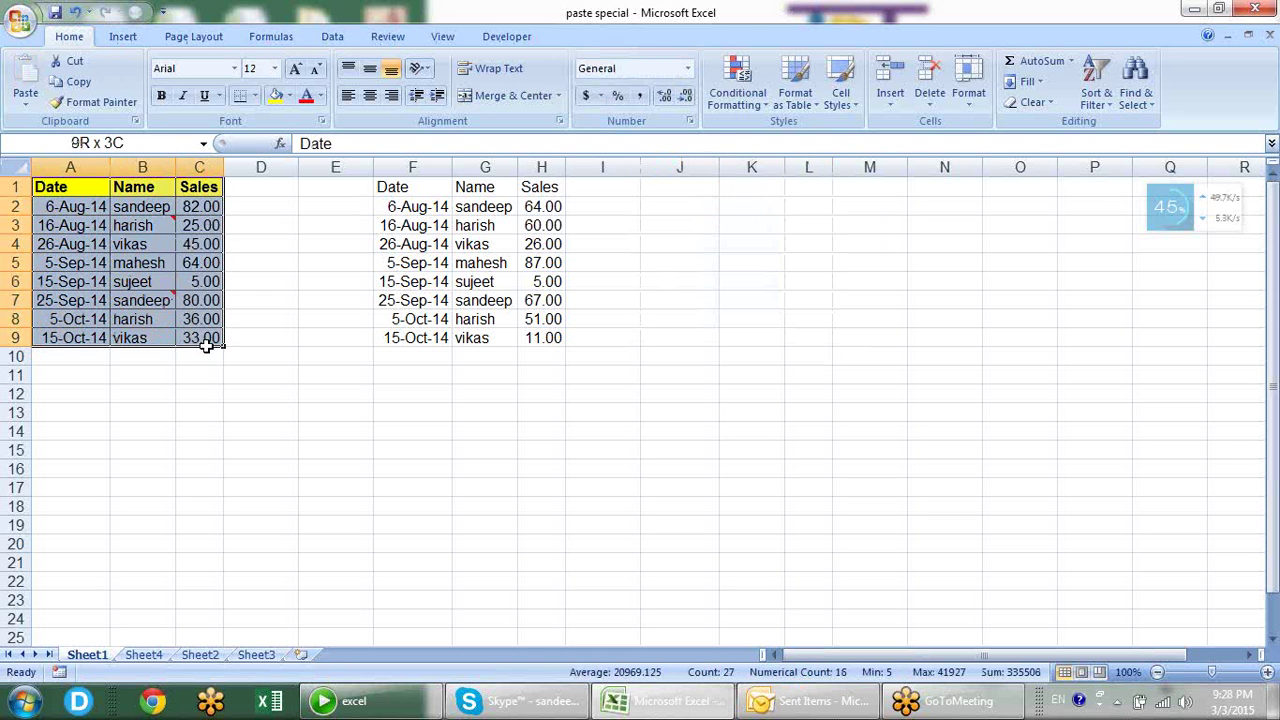
key("ctrl+c")
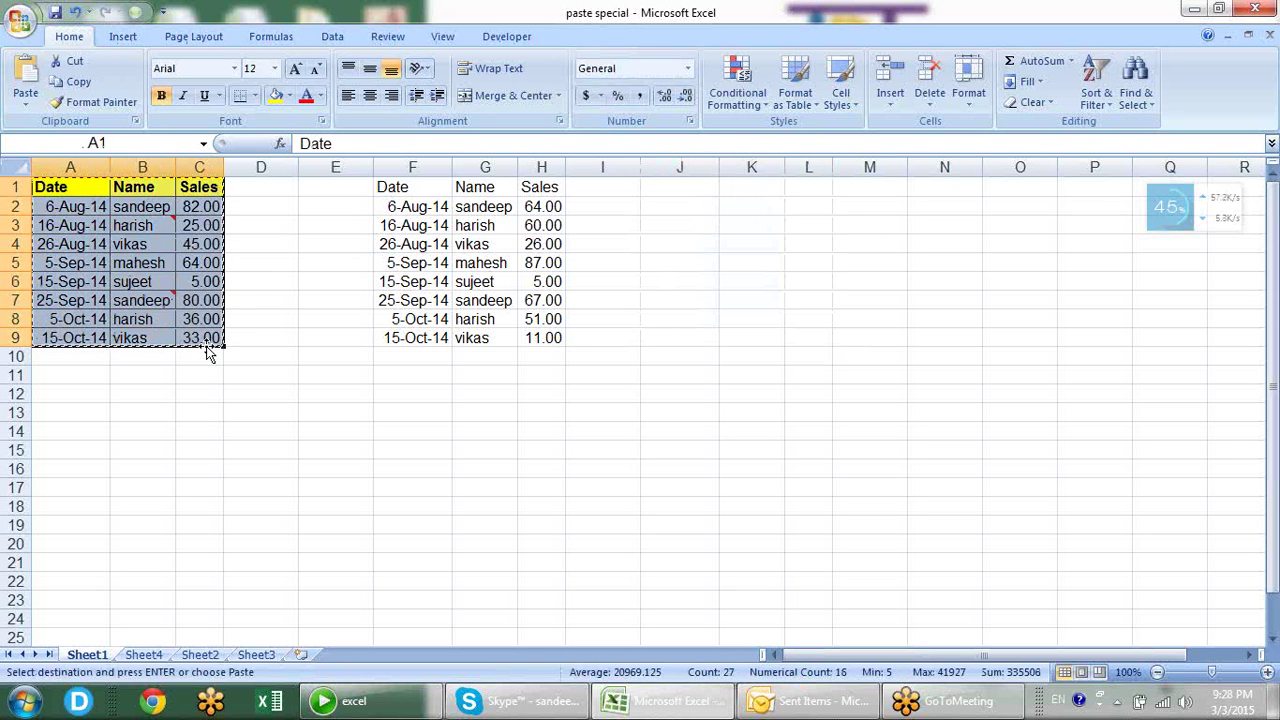
left_click(700, 187)
key("alt")
key("e")
key("s")
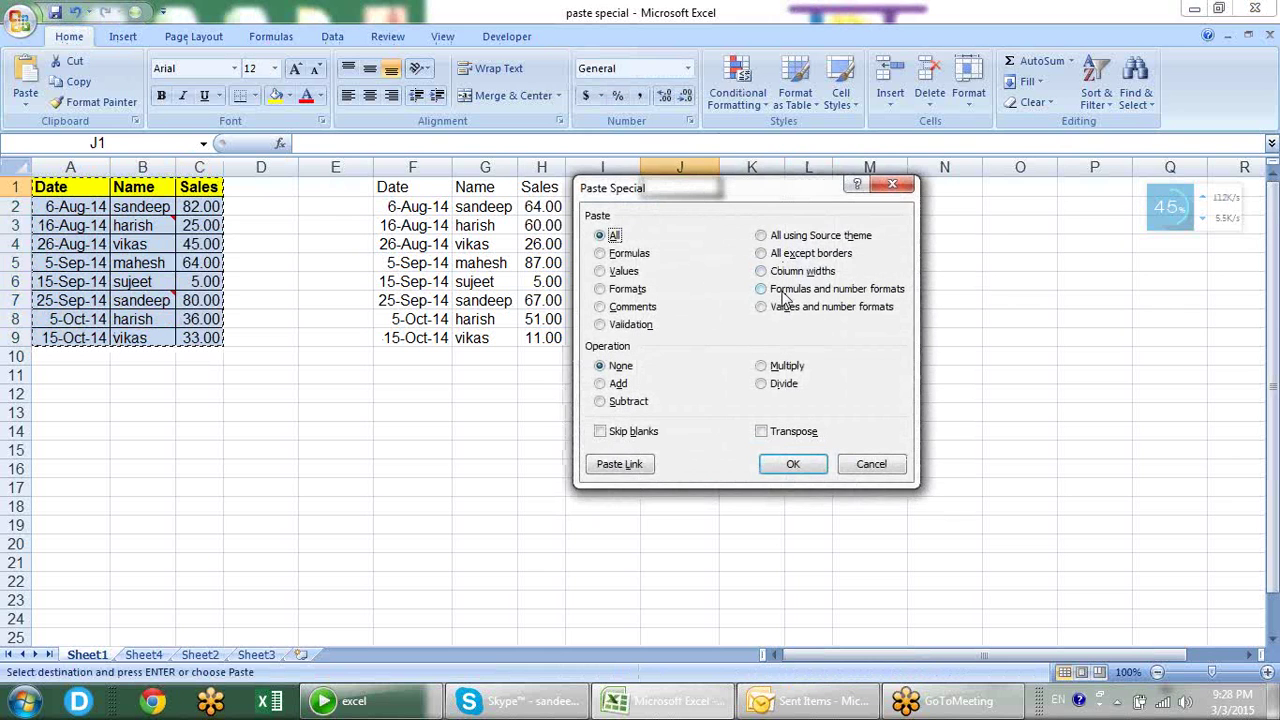
left_click(766, 291)
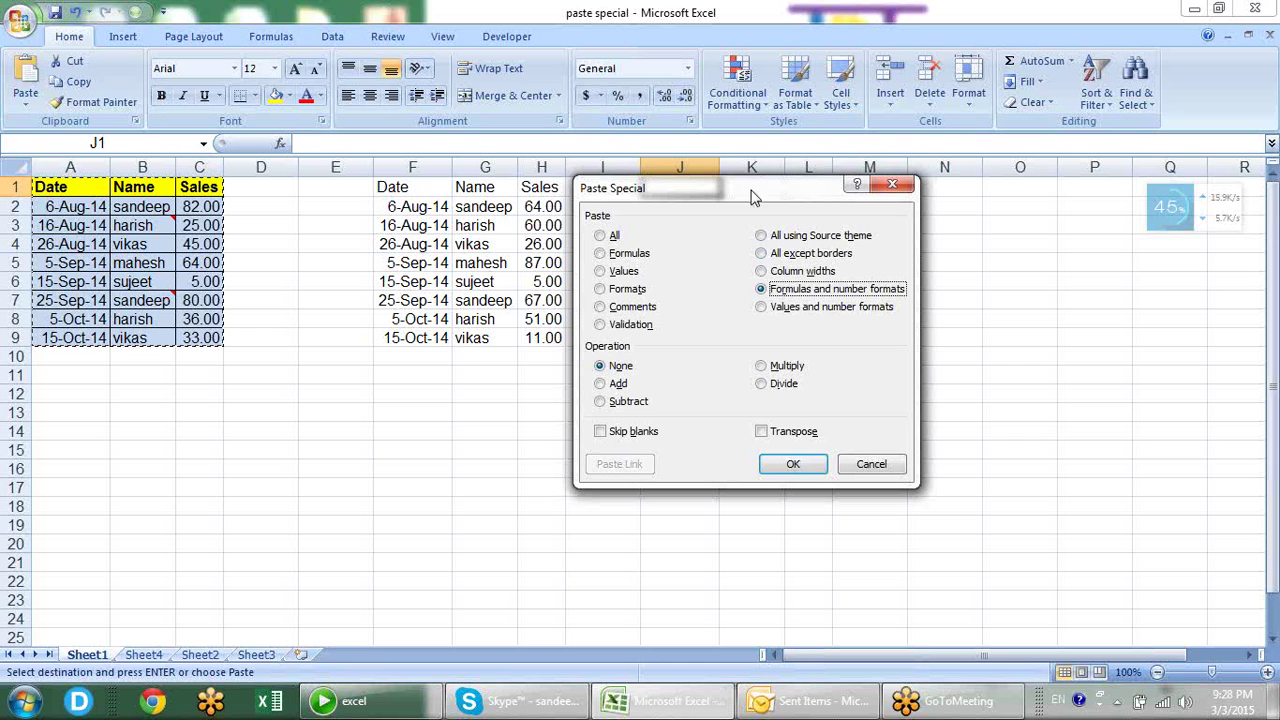
left_click(779, 255)
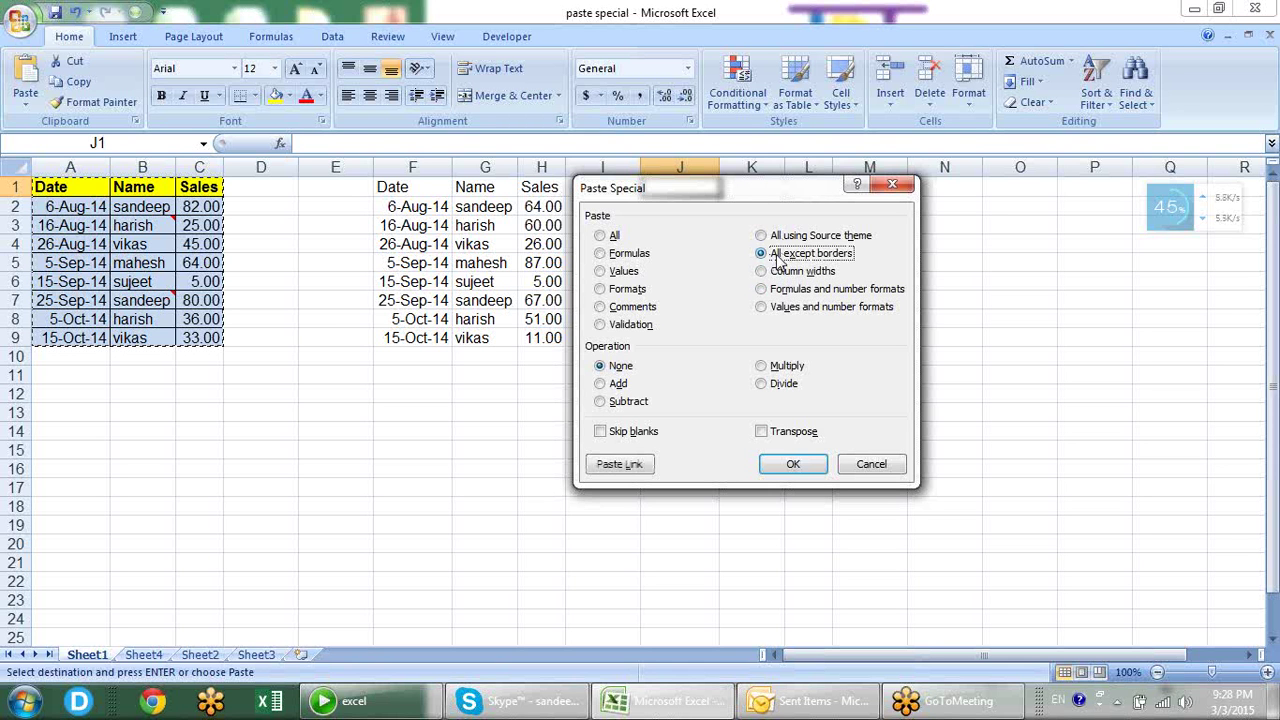
left_click(791, 466)
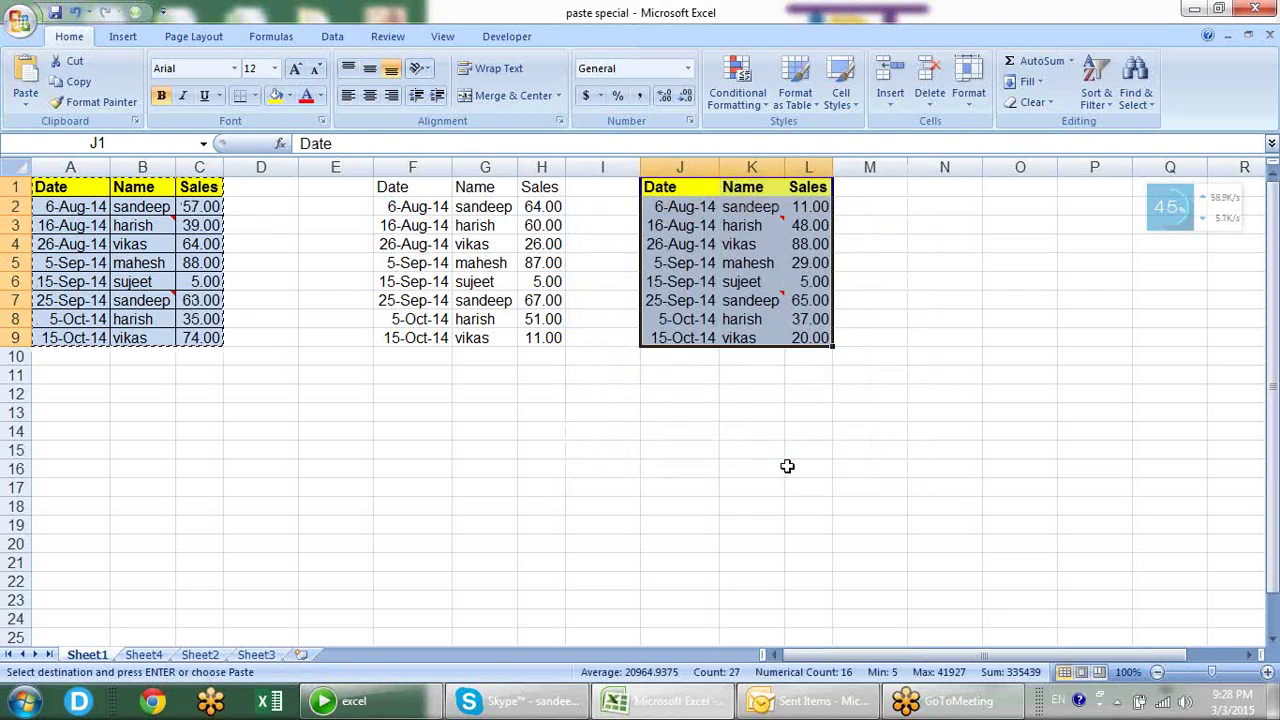
- Inspect cells J6, L5 and K4 of the pasted table for dates, formulas, fill and missing borders
left_click(712, 392)
left_click(706, 282)
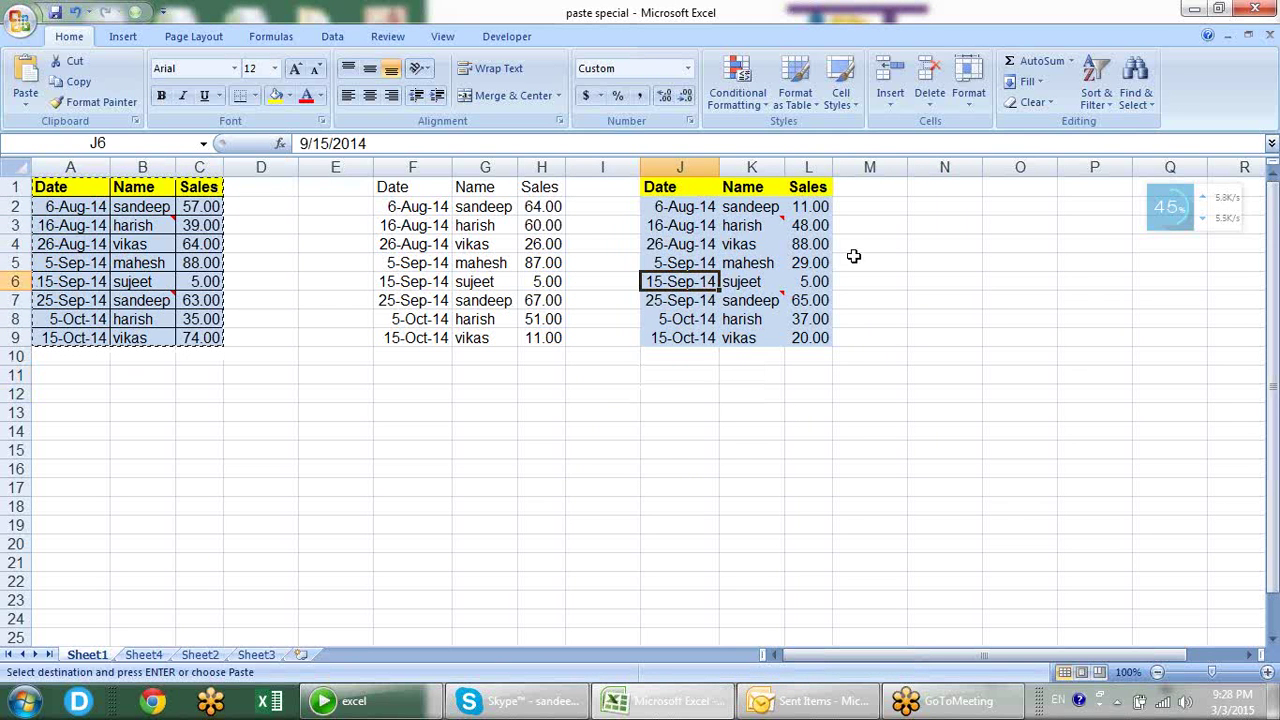
left_click(815, 263)
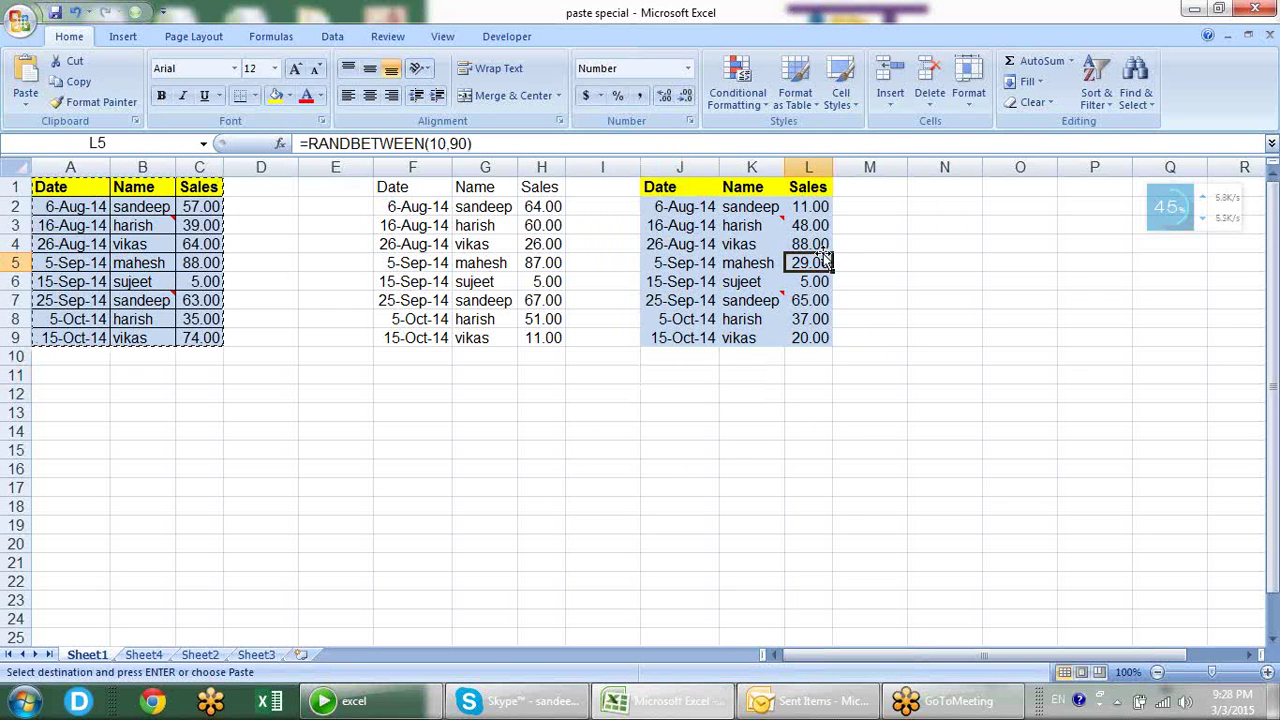
left_click(745, 243)
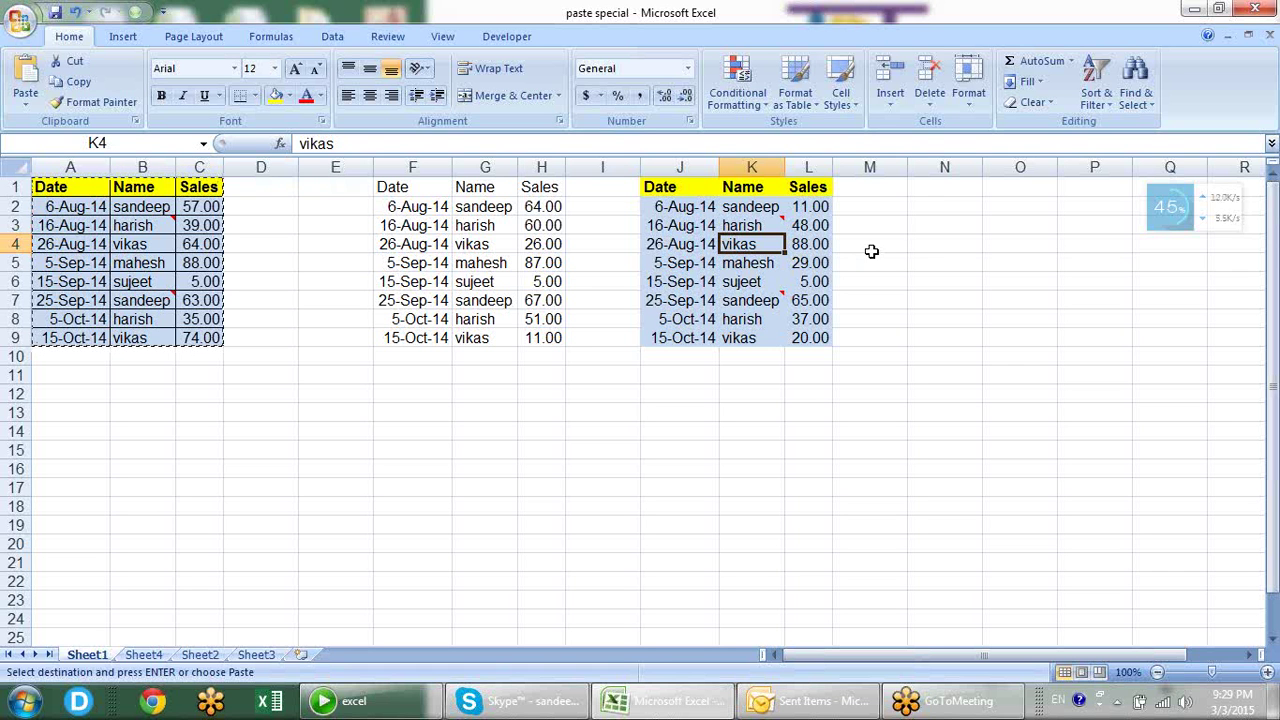
- Paste the copied table starting at I11 with Paste Special set to All using Source theme
left_click(619, 374)
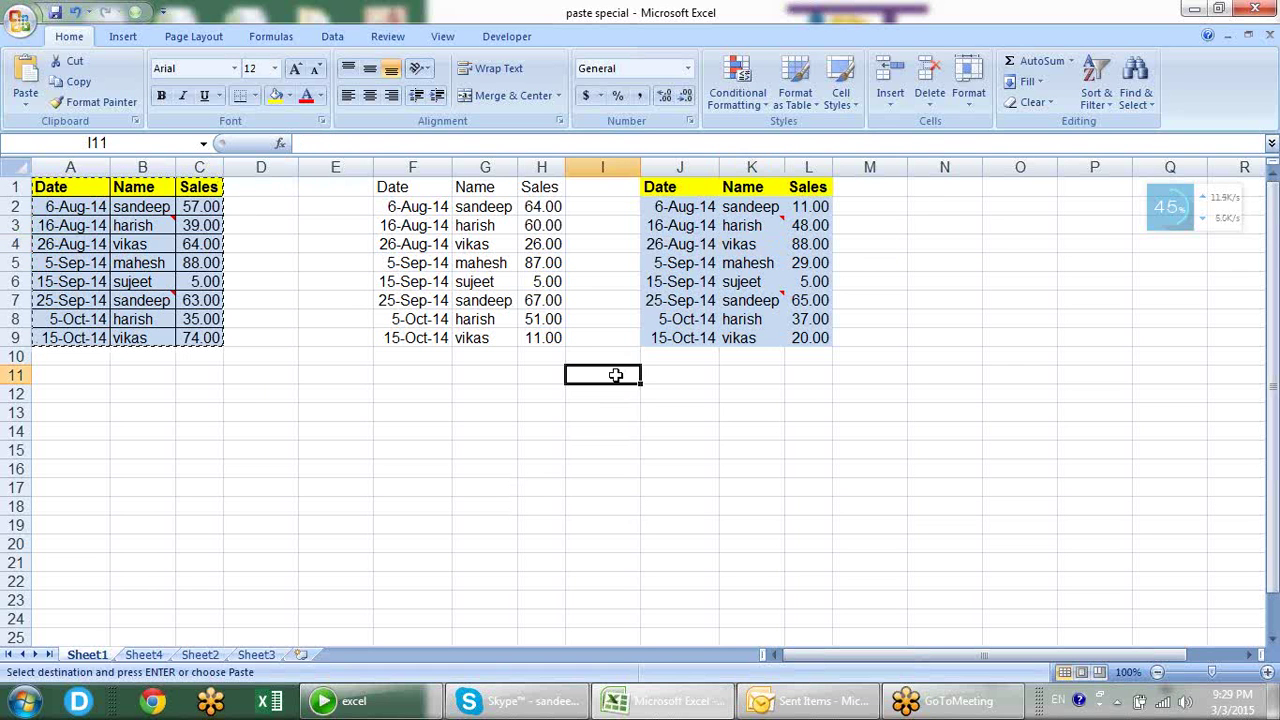
key("ctrl+alt+v")
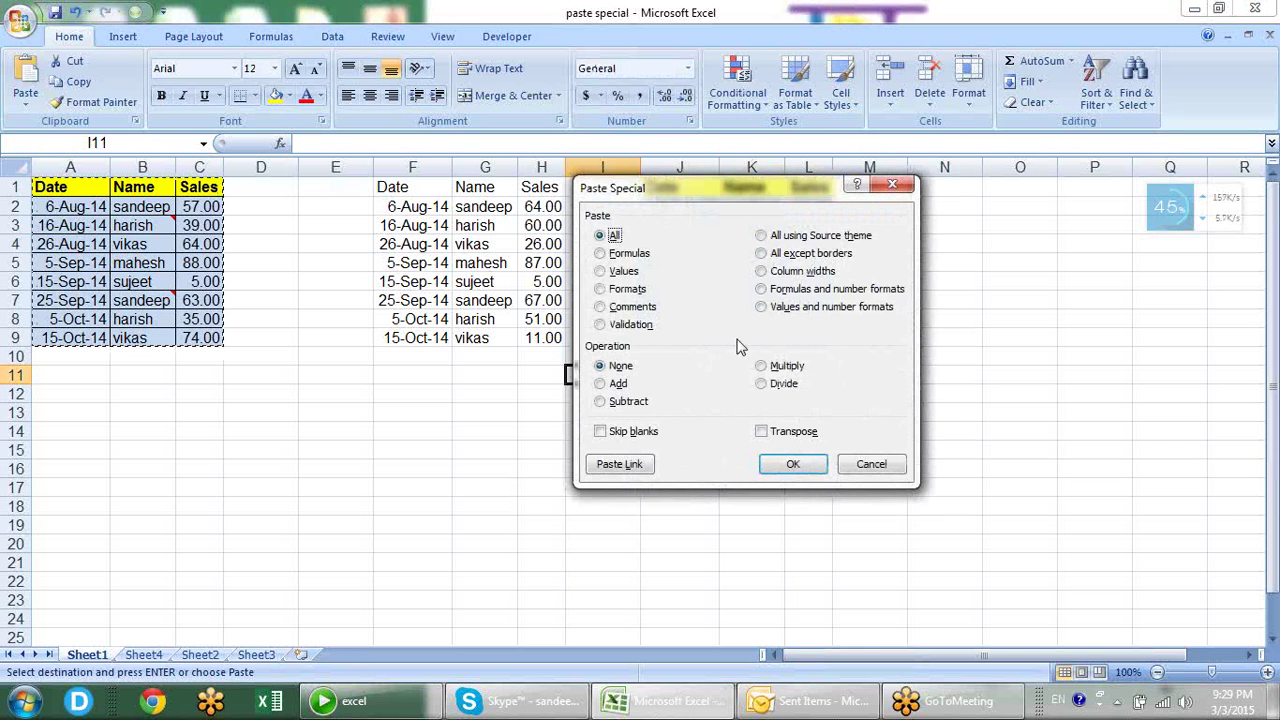
left_click(855, 240)
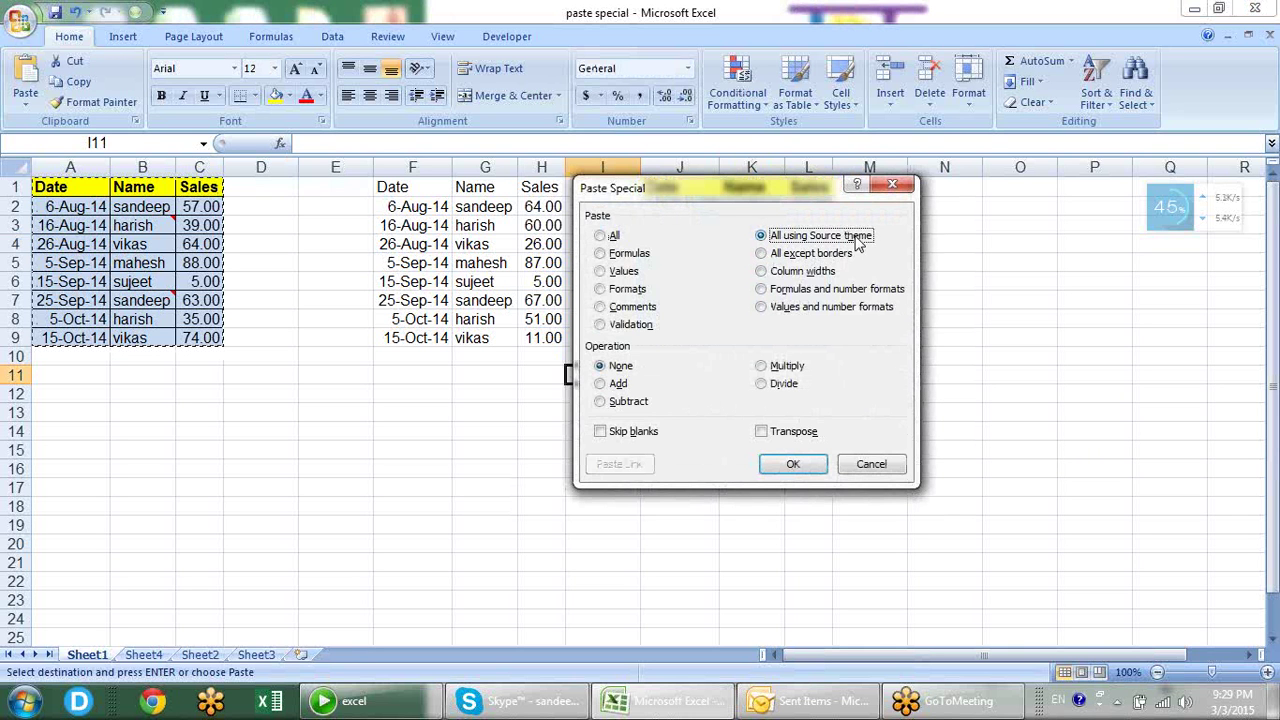
left_click(792, 464)
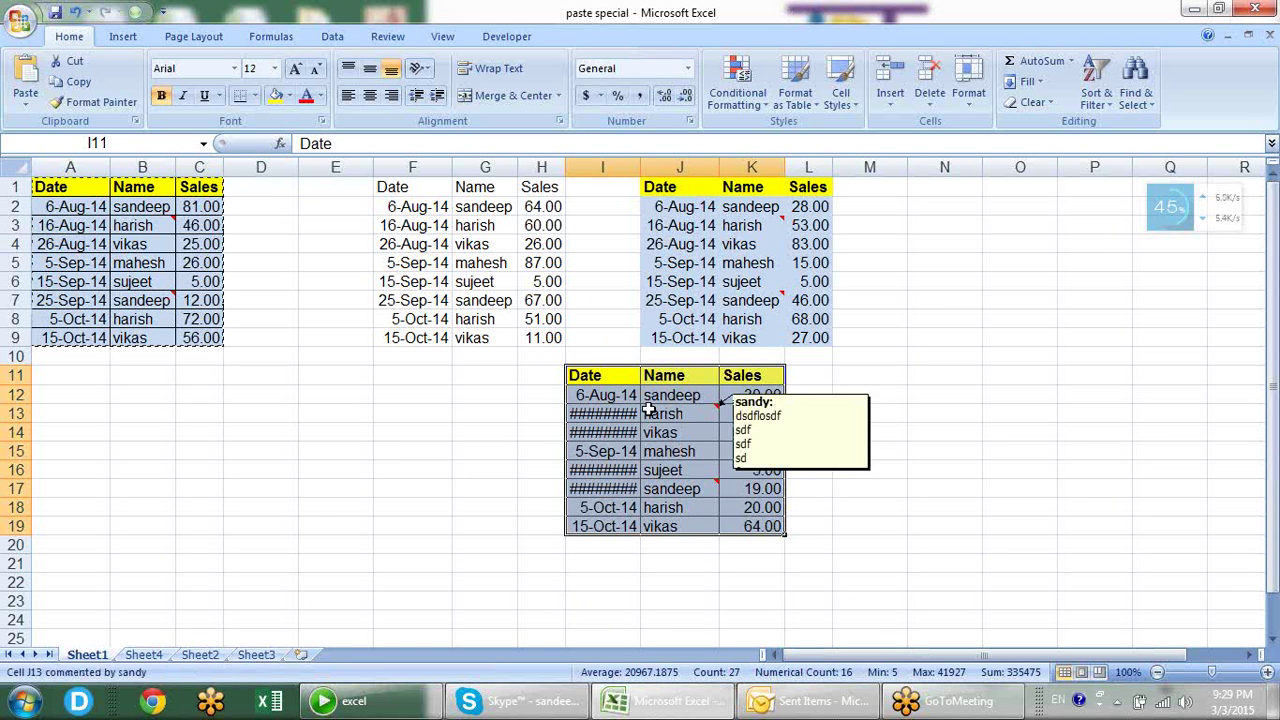
- Preview the built-in workbook themes on the pasted tables without applying one
left_click(192, 38)
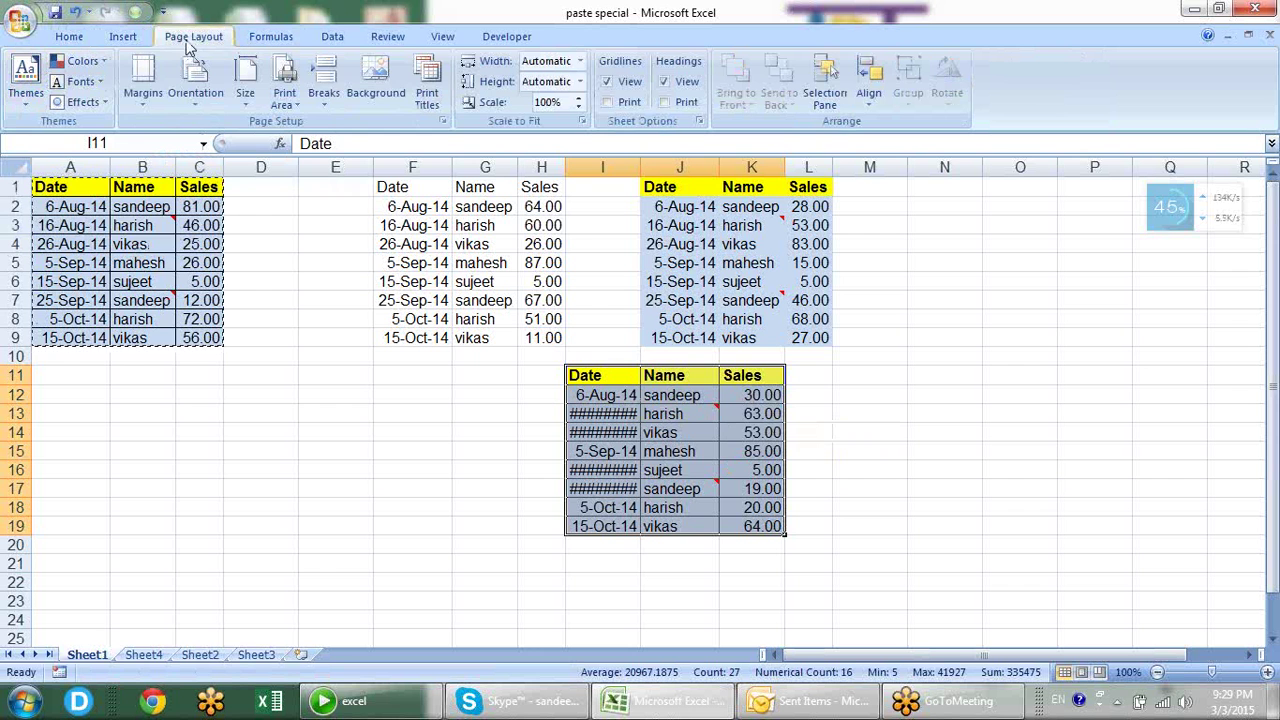
left_click(26, 80)
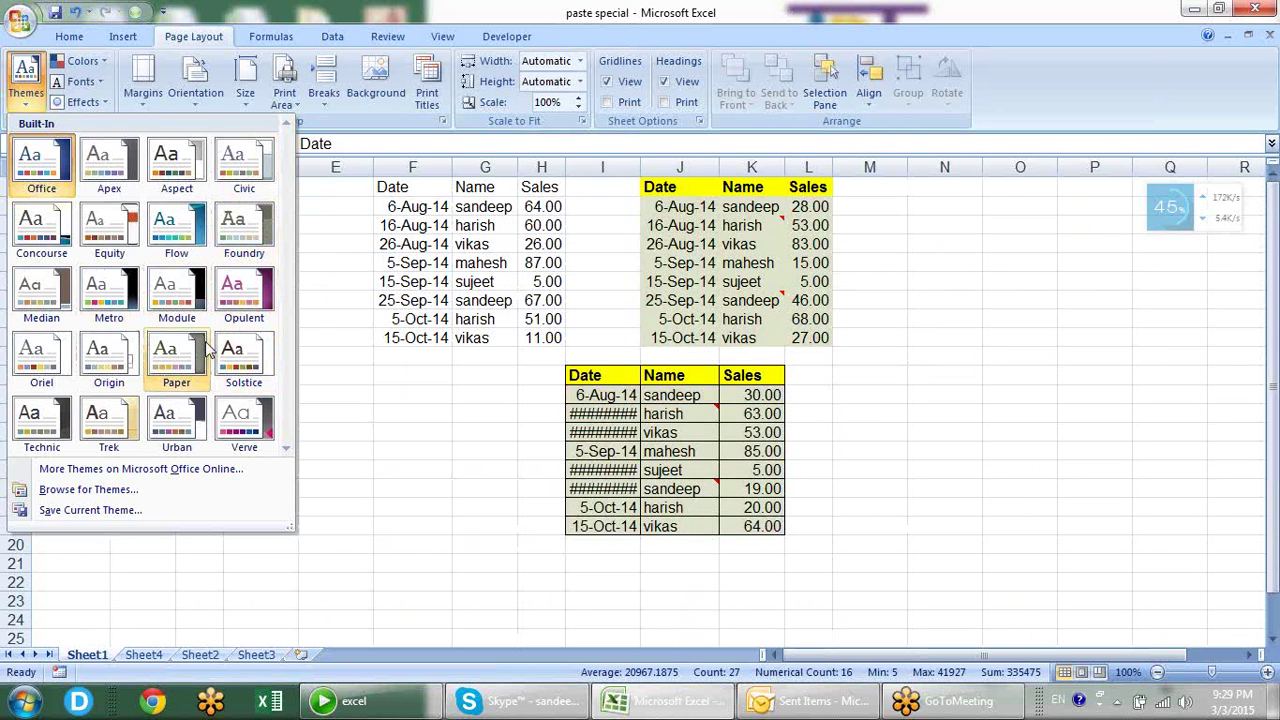
key("Escape")
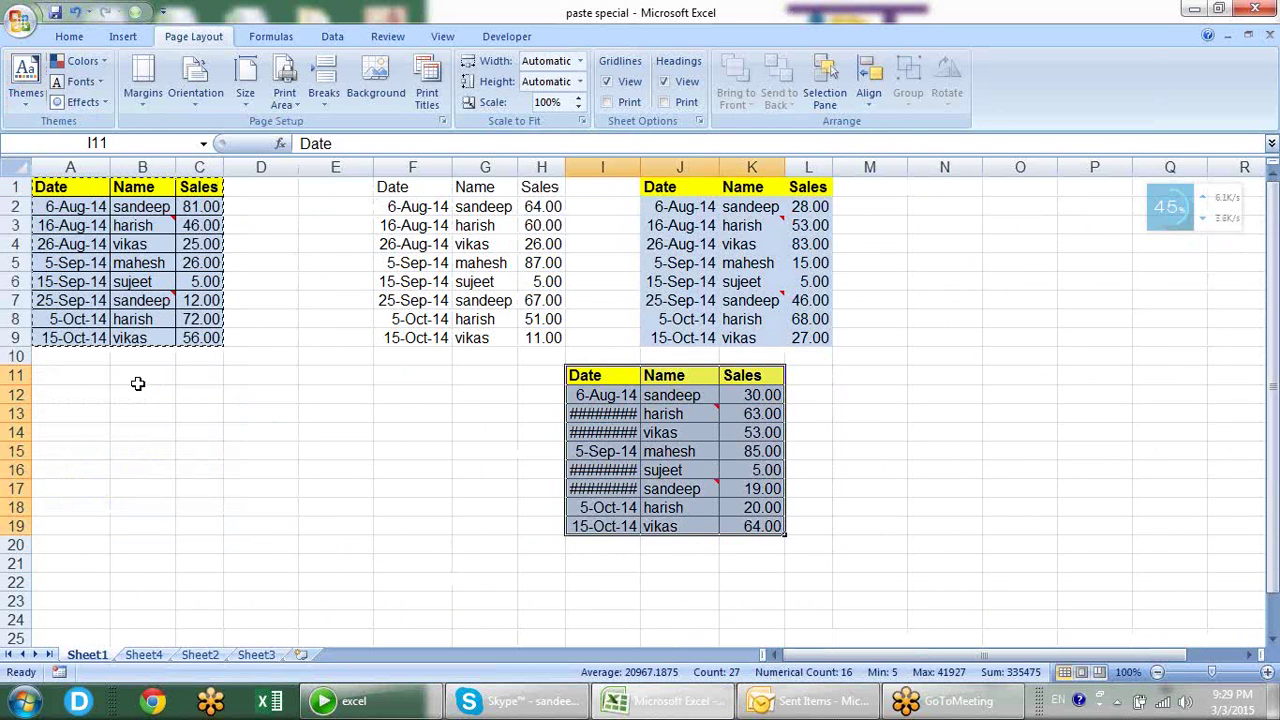
- Delete rows 11 through 19 containing the source-theme copy of the table
left_click_drag(15, 375, 38, 527)
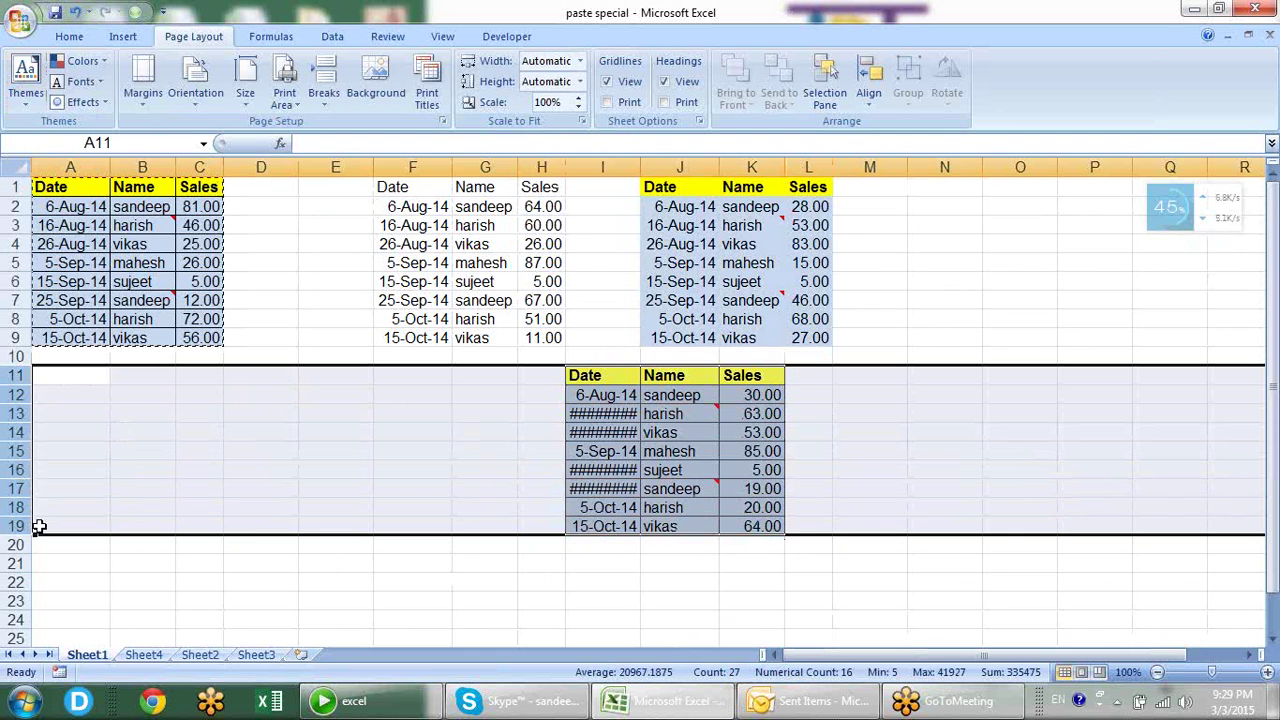
key("alt+e")
key("d")
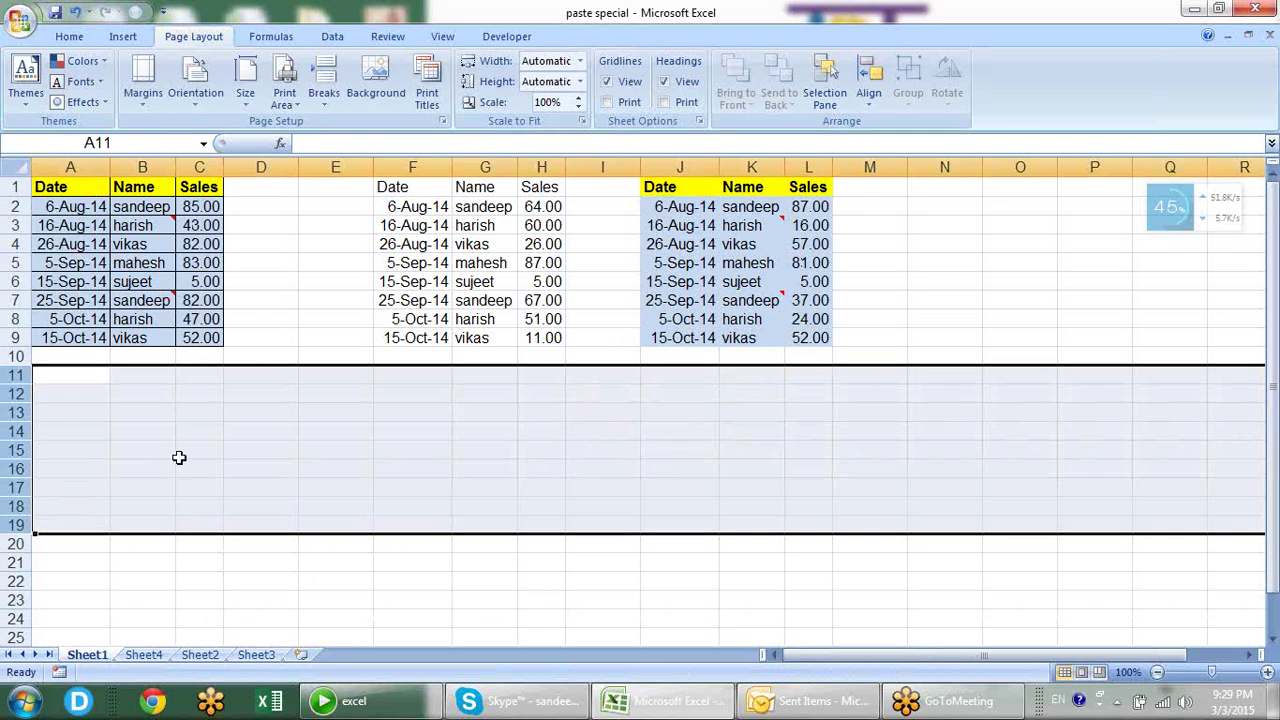
- Copy the formatted source table in A1:C9
left_click(247, 357)
left_click_drag(42, 187, 208, 337)
key("ctrl+c")
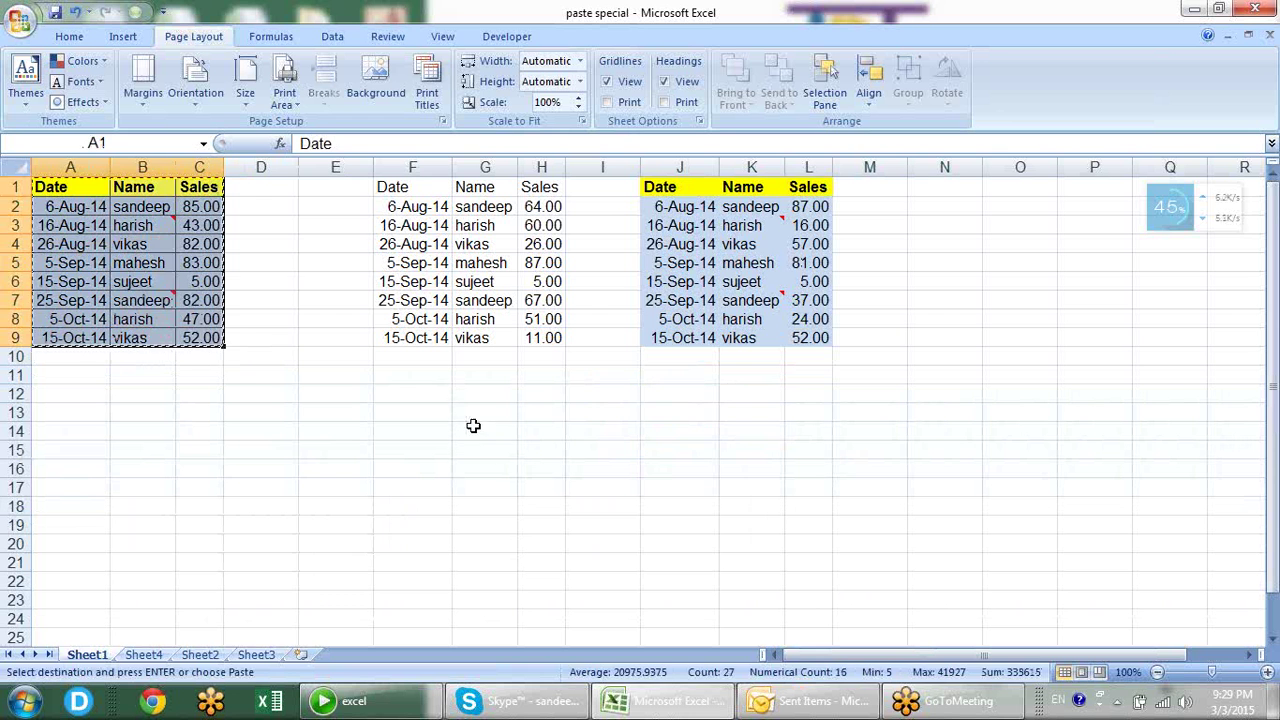
- Try pasting only the copied table's formats starting at F12 with Paste Special, and undo the paste
left_click(431, 402)
key("alt+e")
key("s")
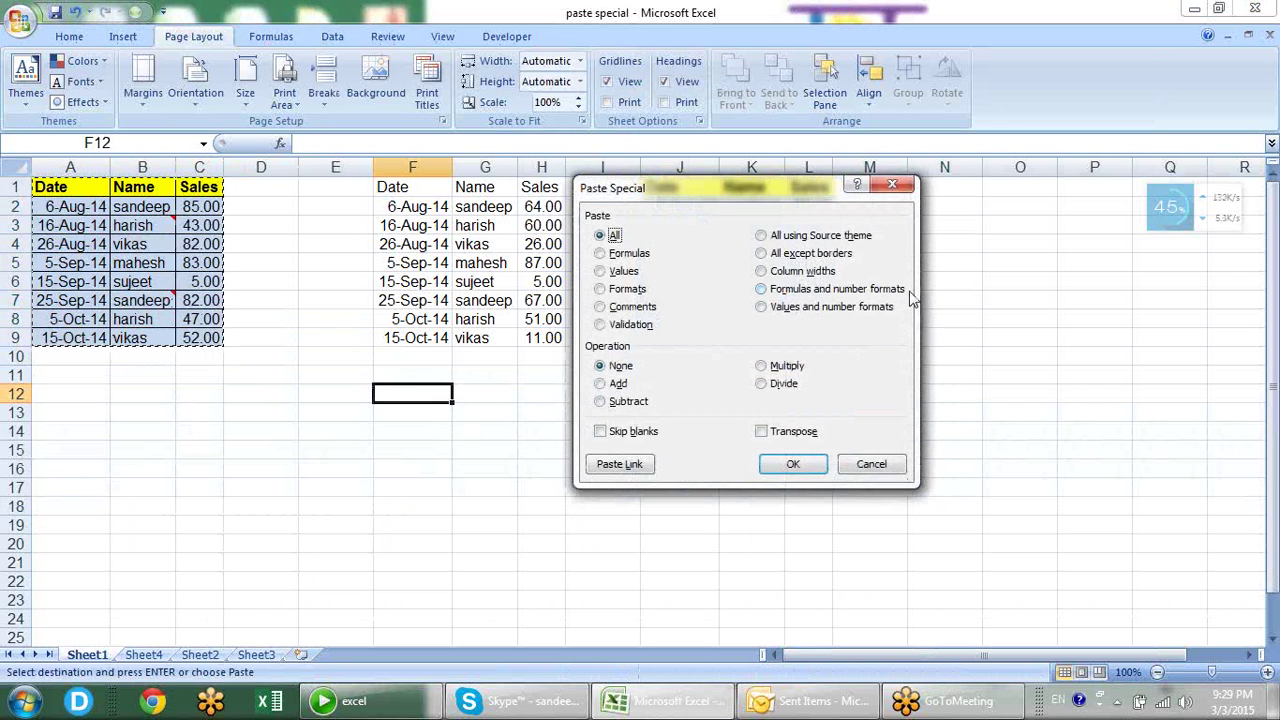
left_click_drag(746, 190, 720, 245)
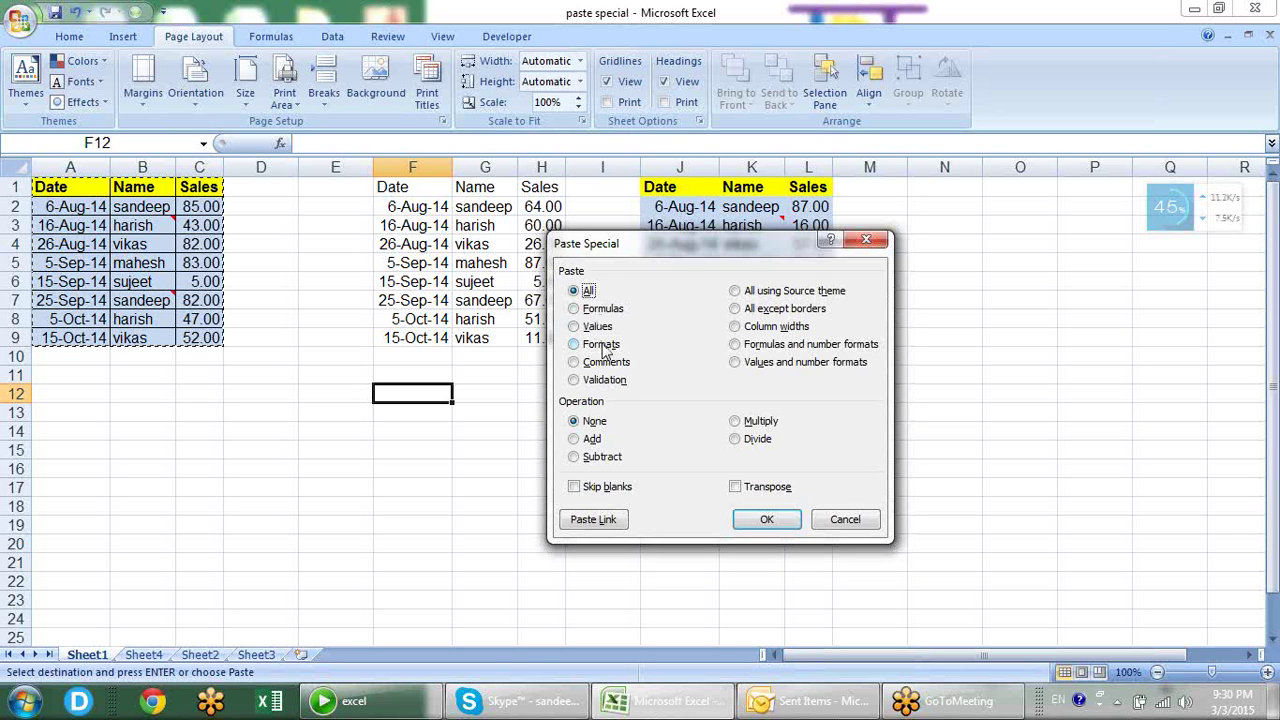
left_click(603, 346)
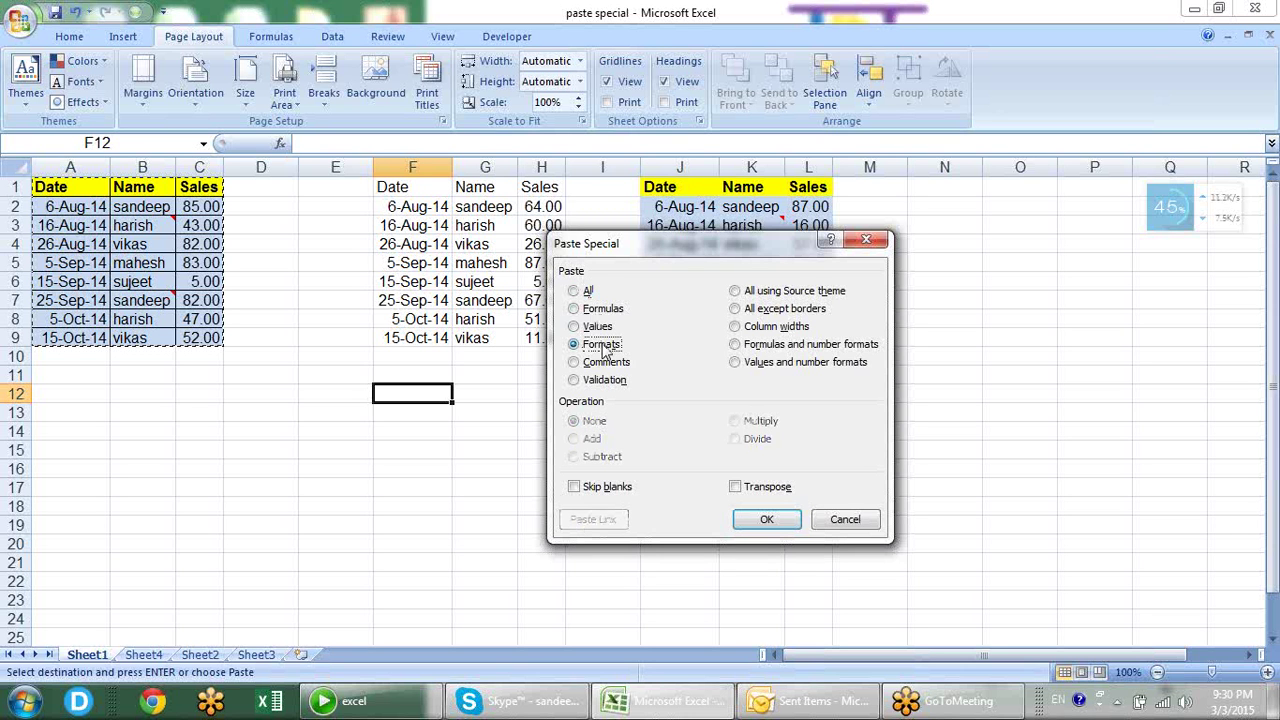
left_click(767, 521)
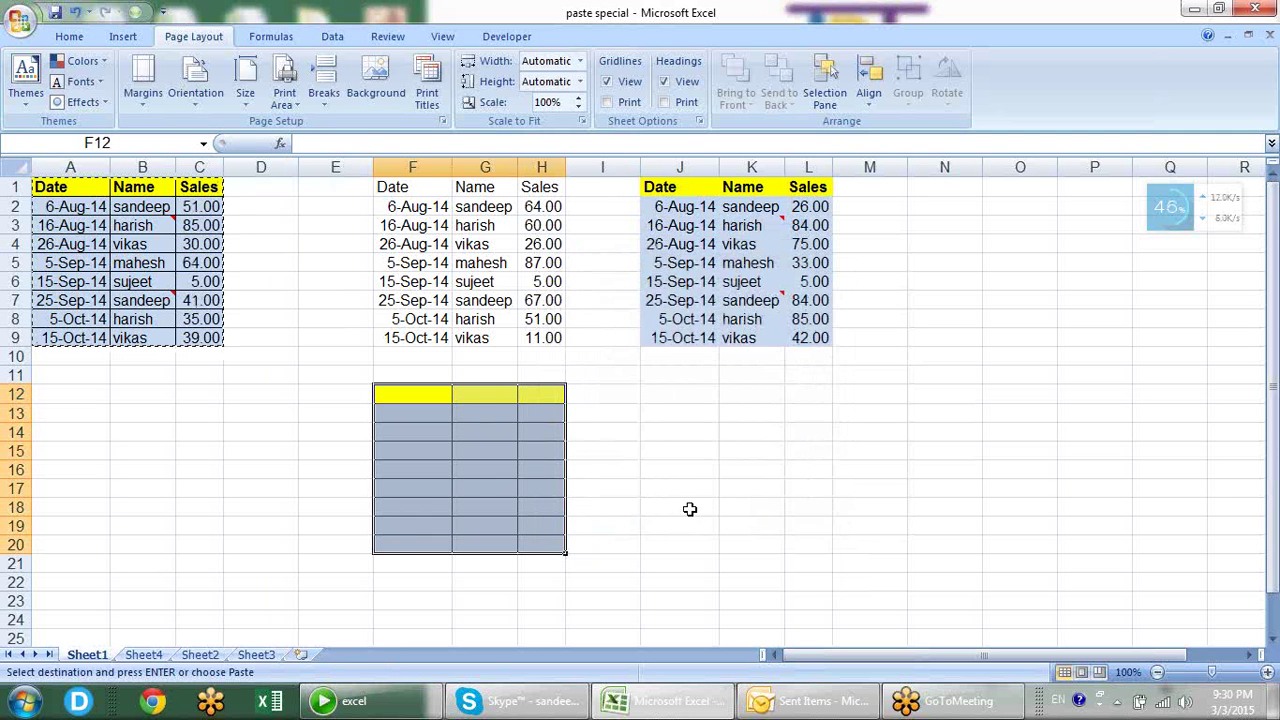
key("ctrl+z")
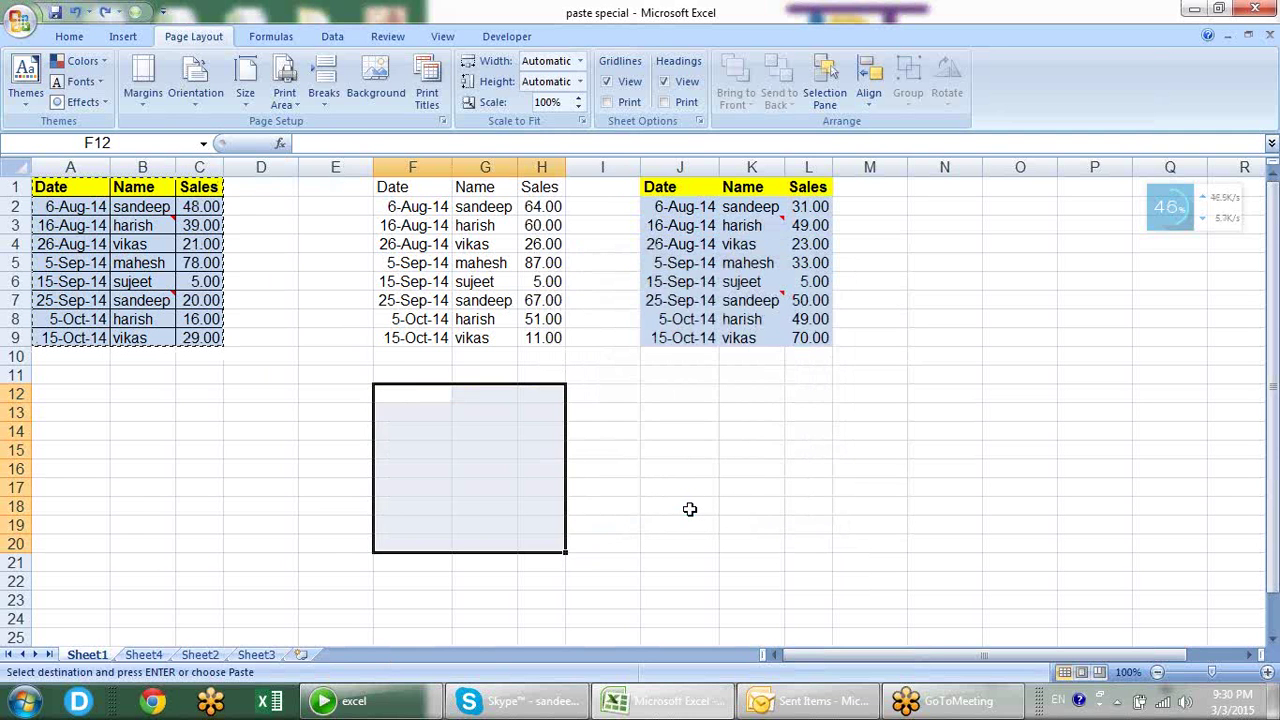
left_click(411, 391)
key("ctrl+alt+v")
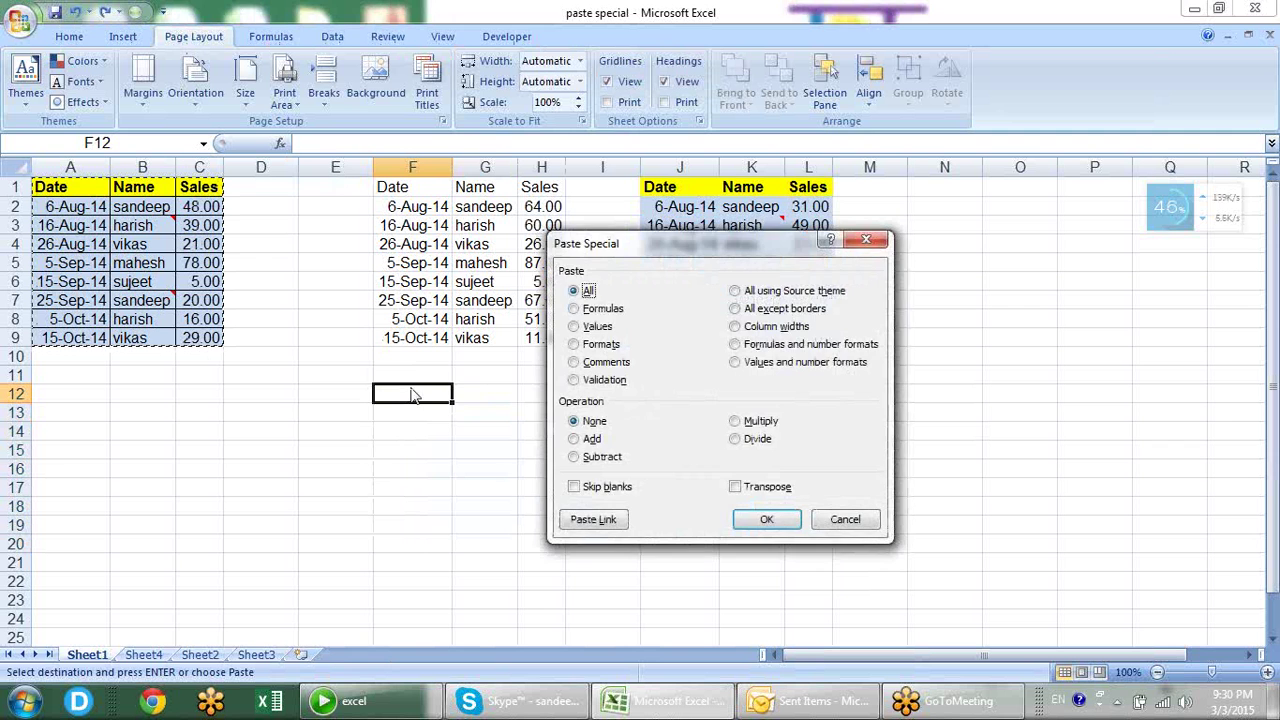
key("Escape")
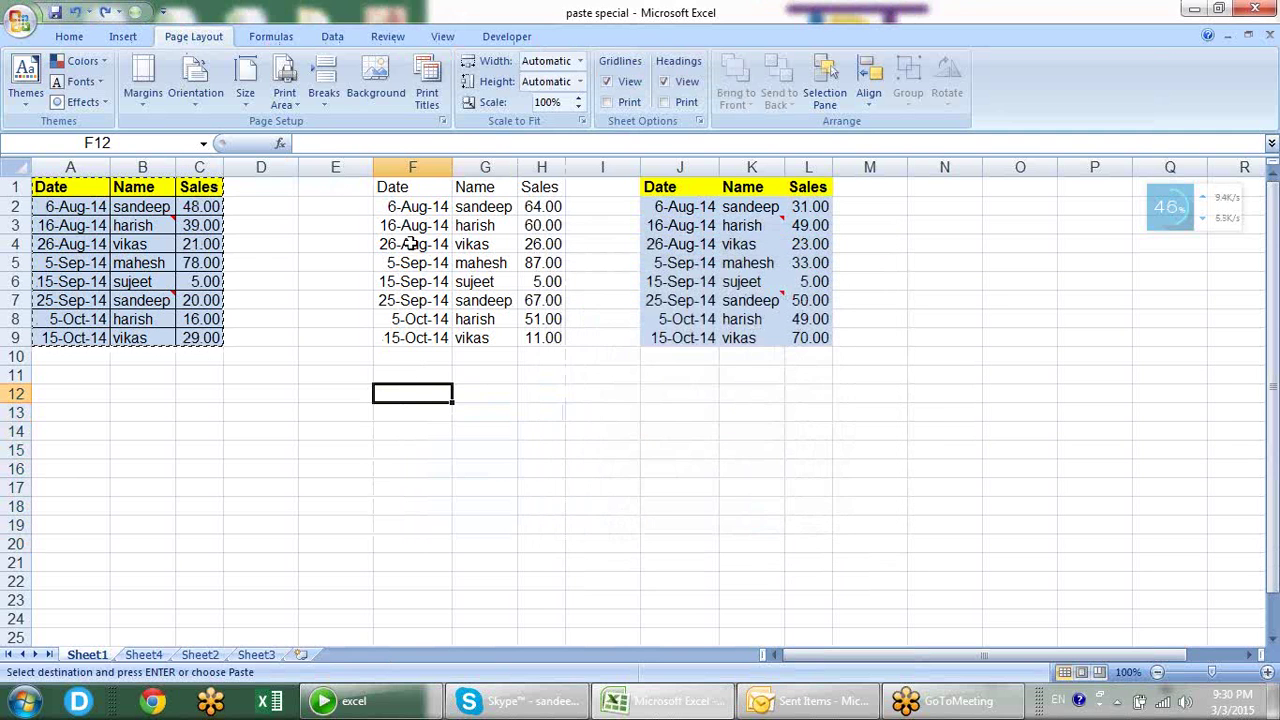
- Paste only the copied table's formats onto the plain table starting at F1, and end copy mode
left_click(400, 180)
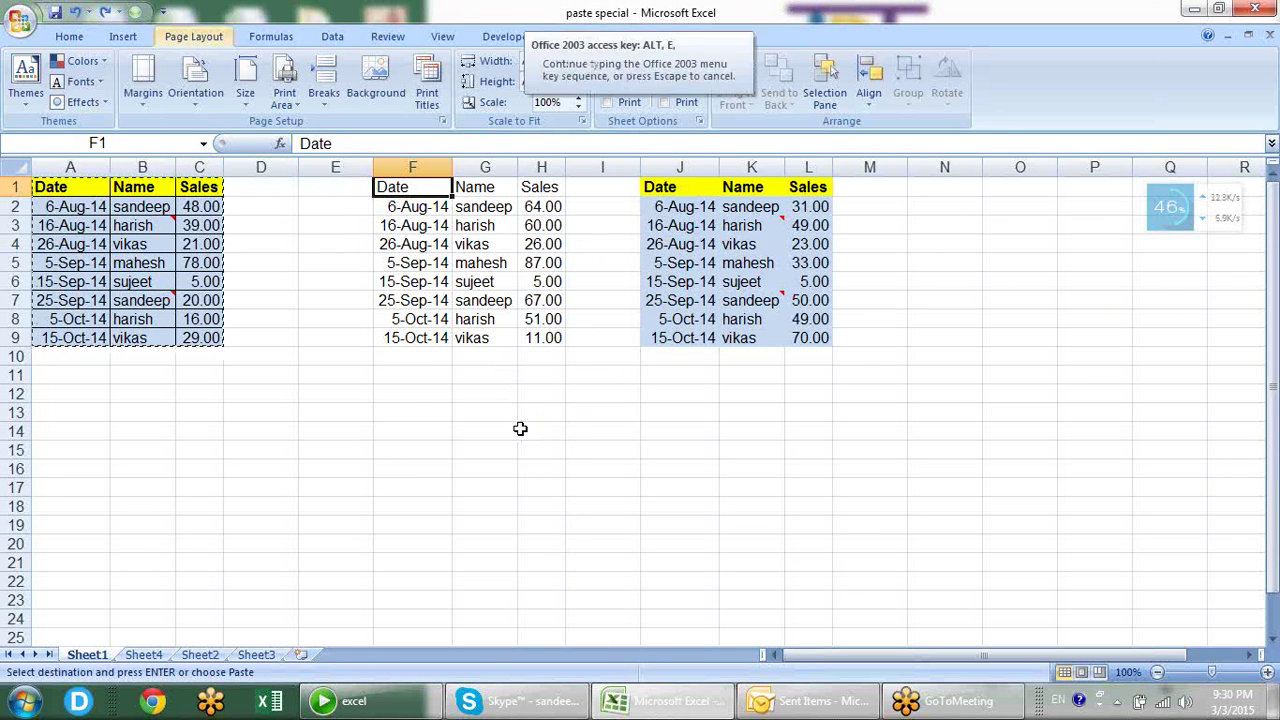
key("ctrl+alt+v")
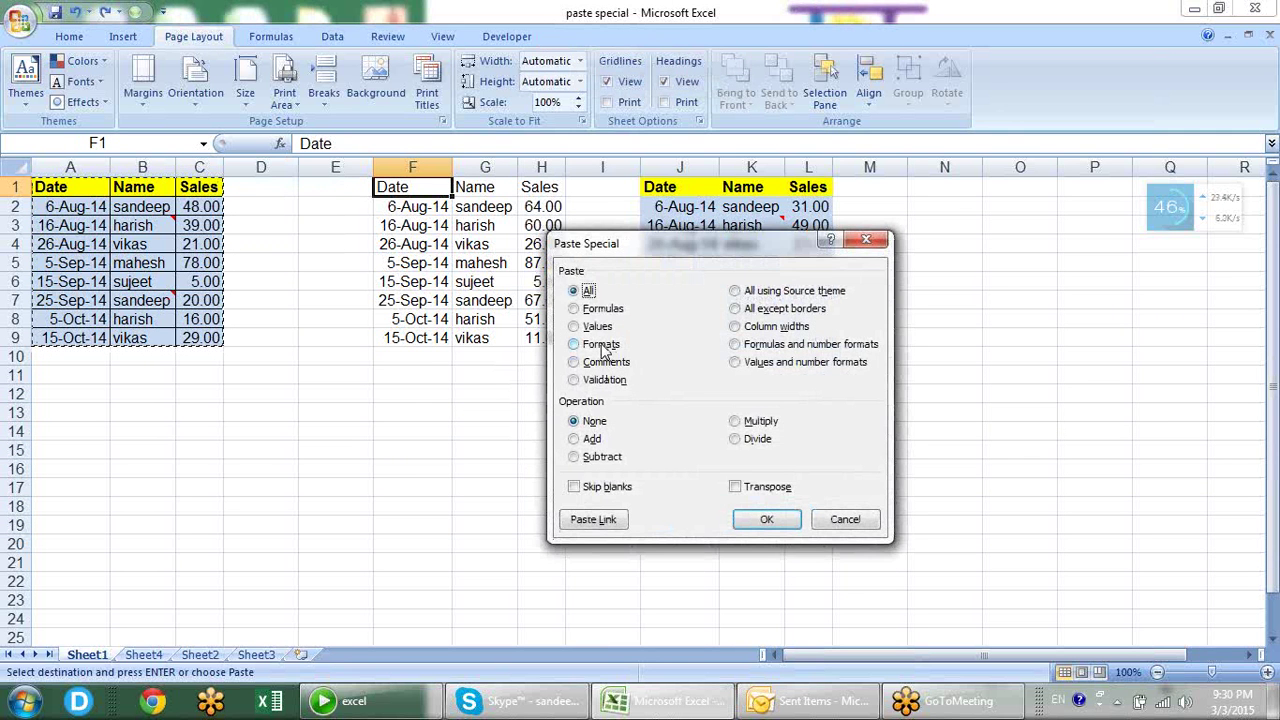
left_click(603, 346)
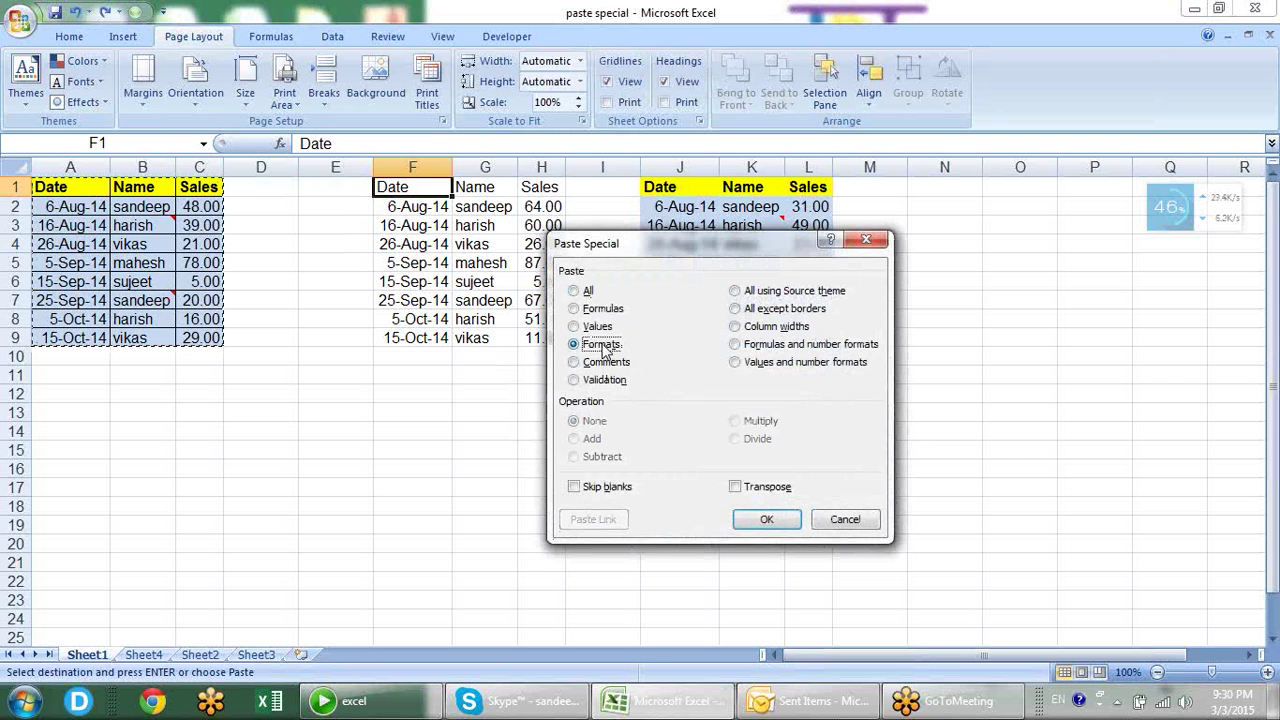
left_click(760, 521)
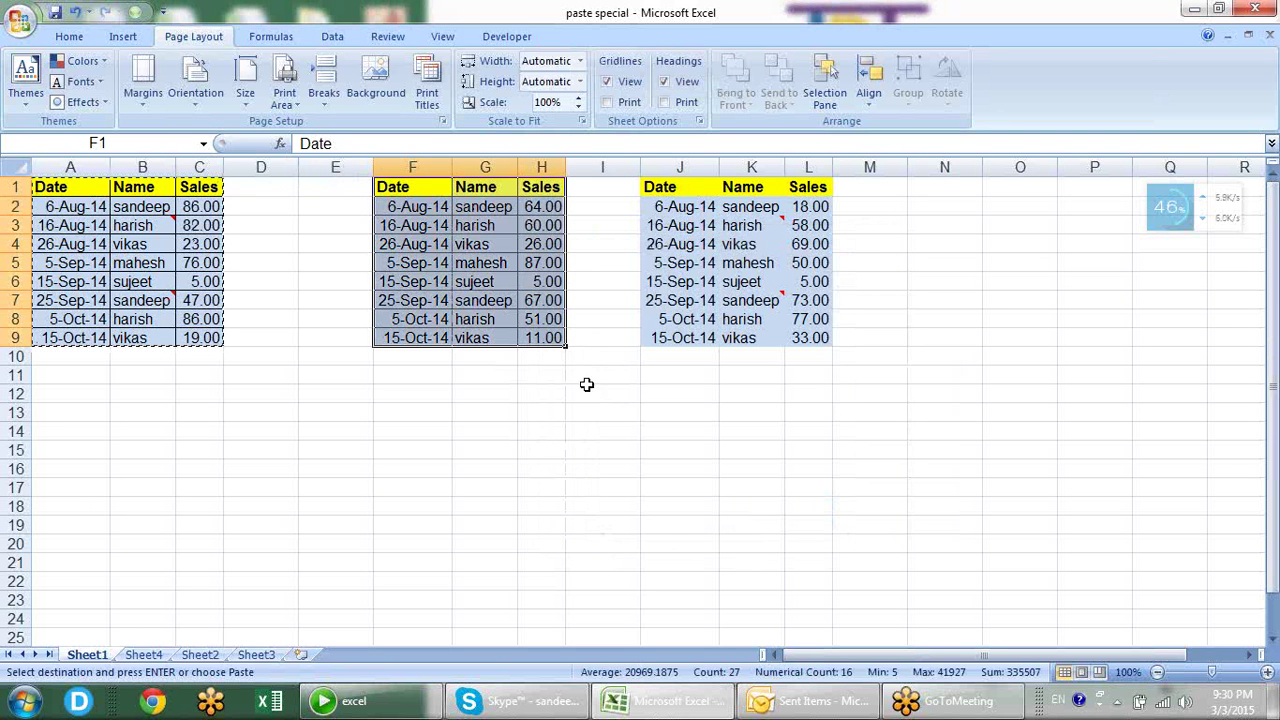
left_click(423, 372)
key("Escape")
- Open the comment on cell B3 for editing, select all its text, and leave the comment
mouse_move(158, 231)
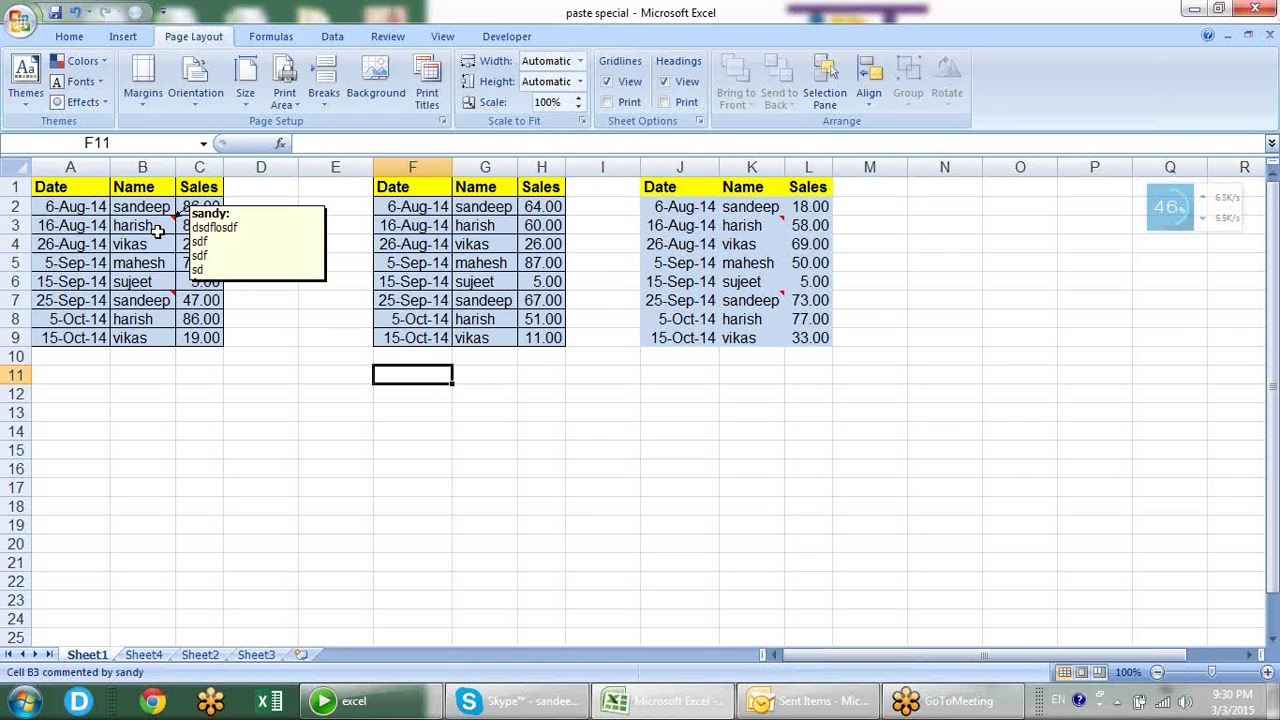
left_click(158, 231)
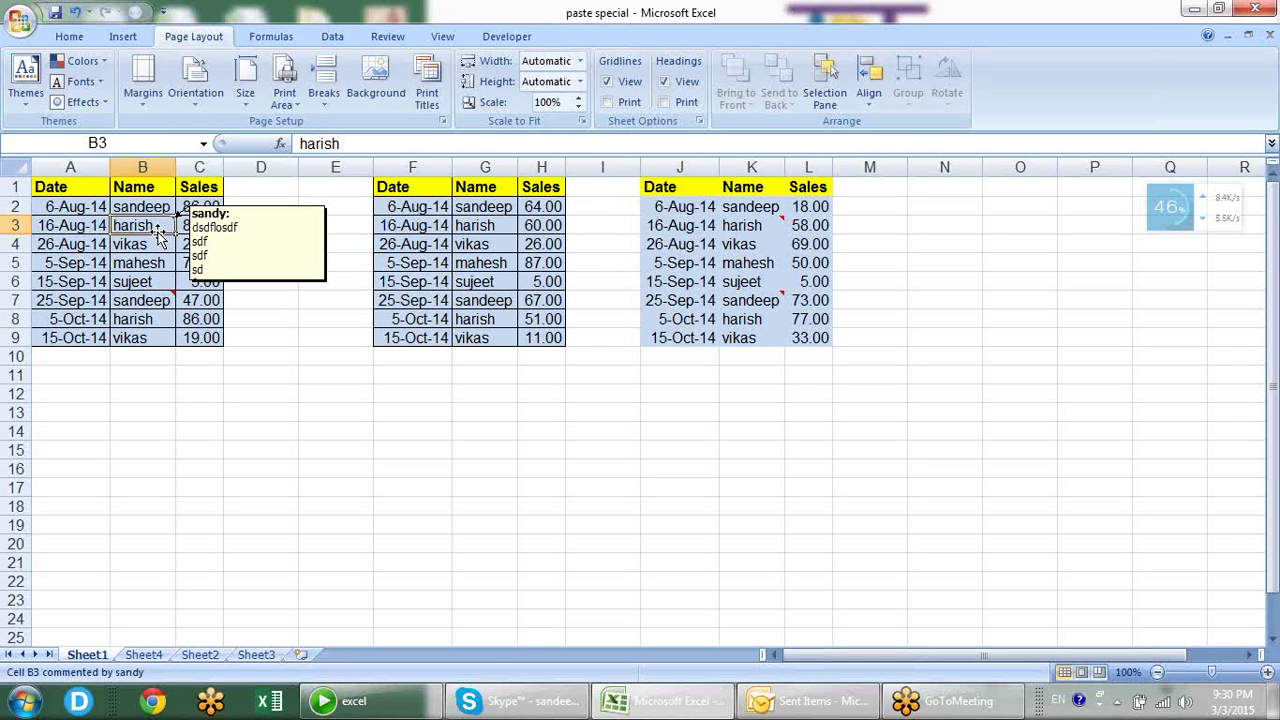
right_click(157, 230)
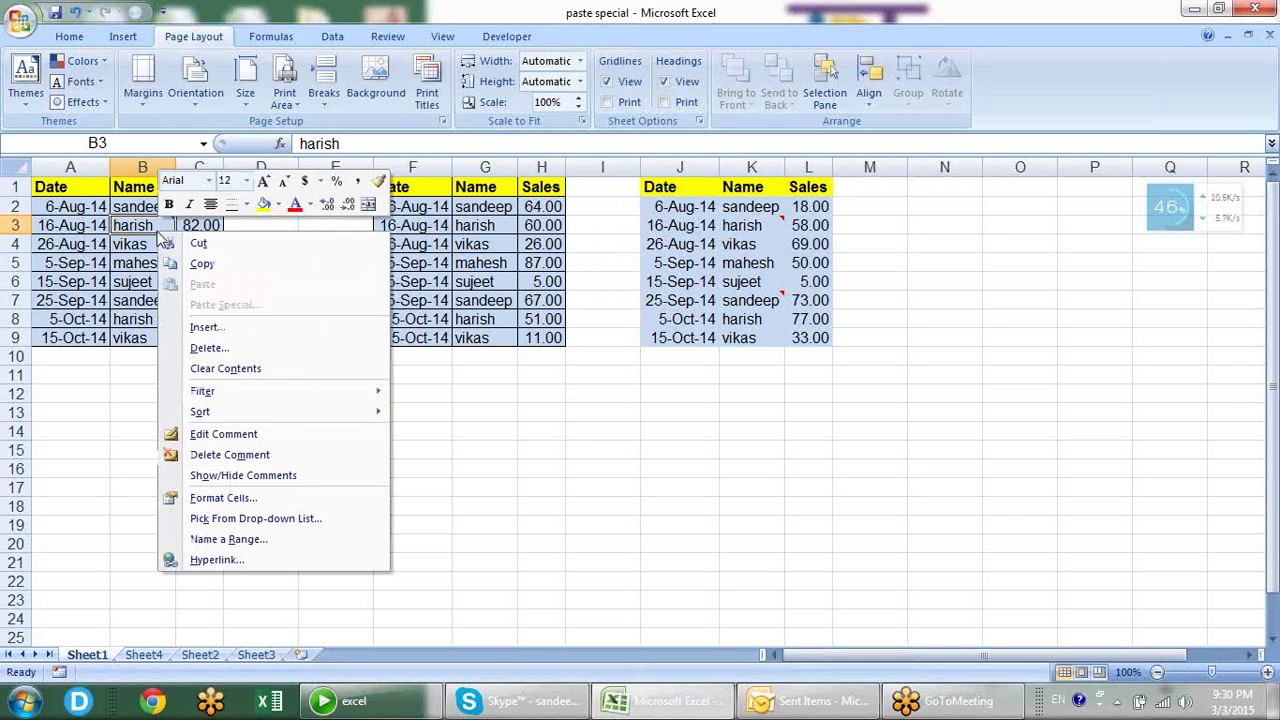
left_click(224, 434)
left_click_drag(250, 274, 184, 198)
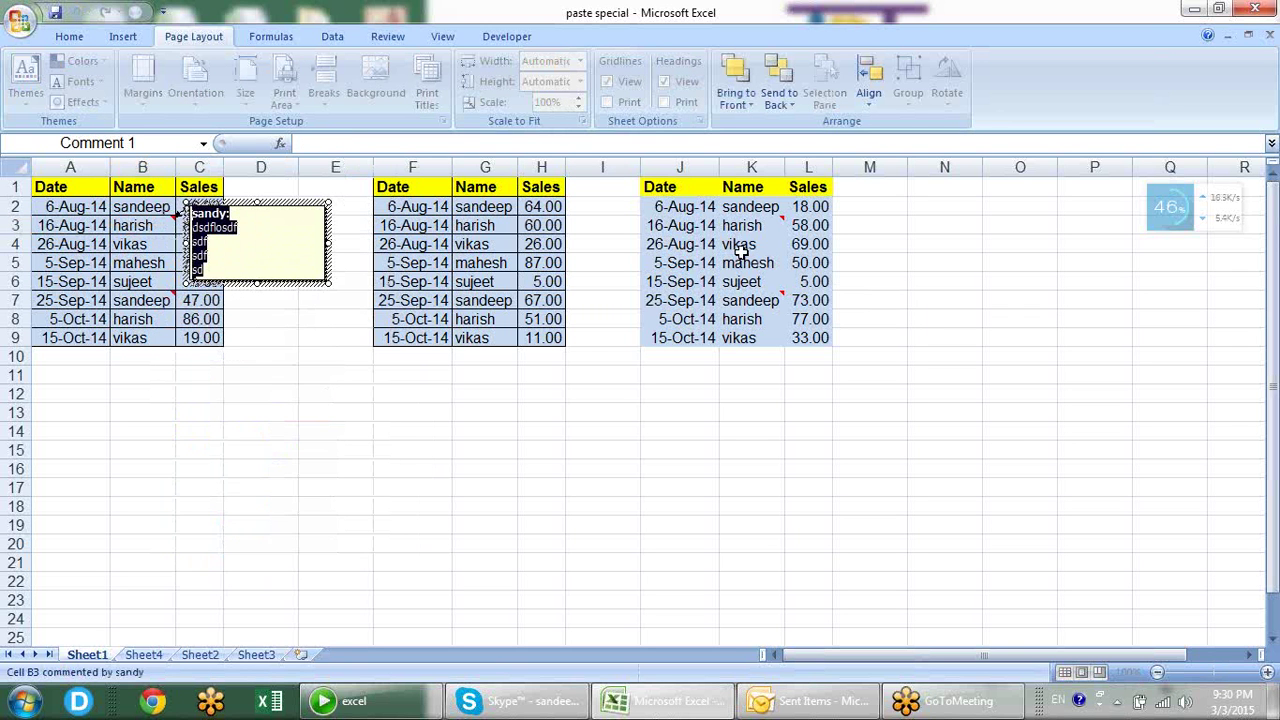
key("Escape")
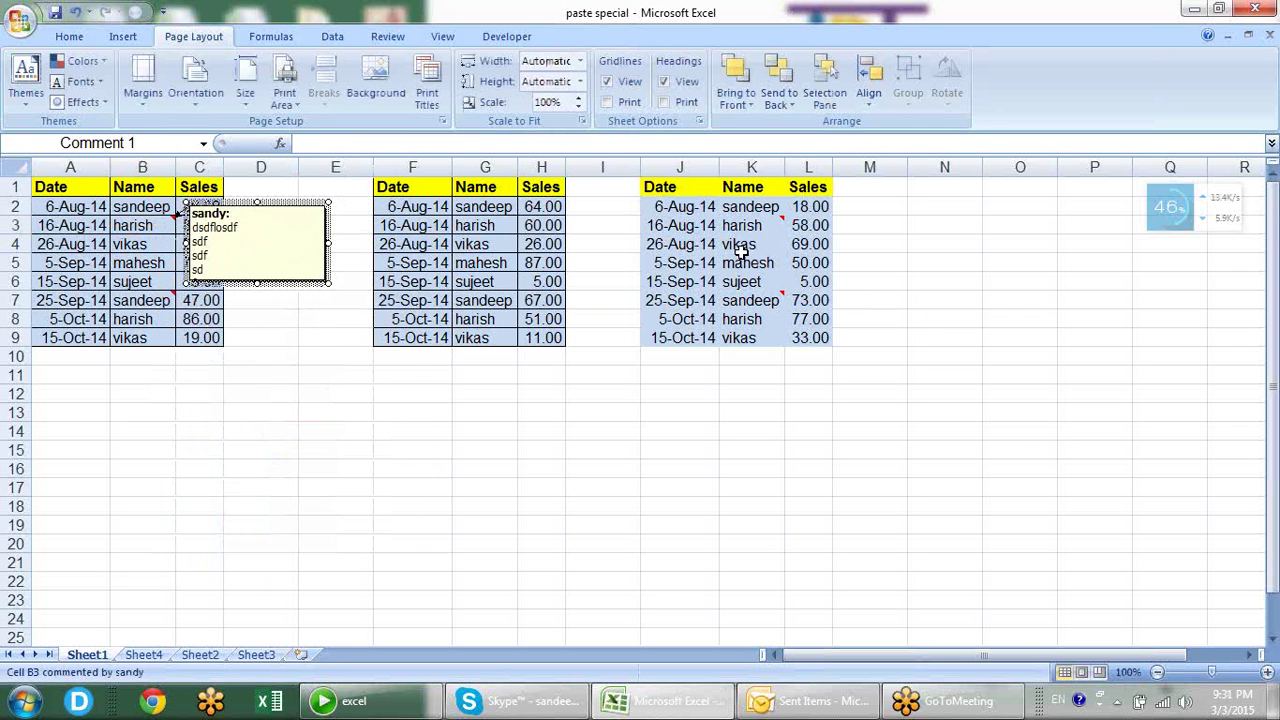
left_click(287, 392)
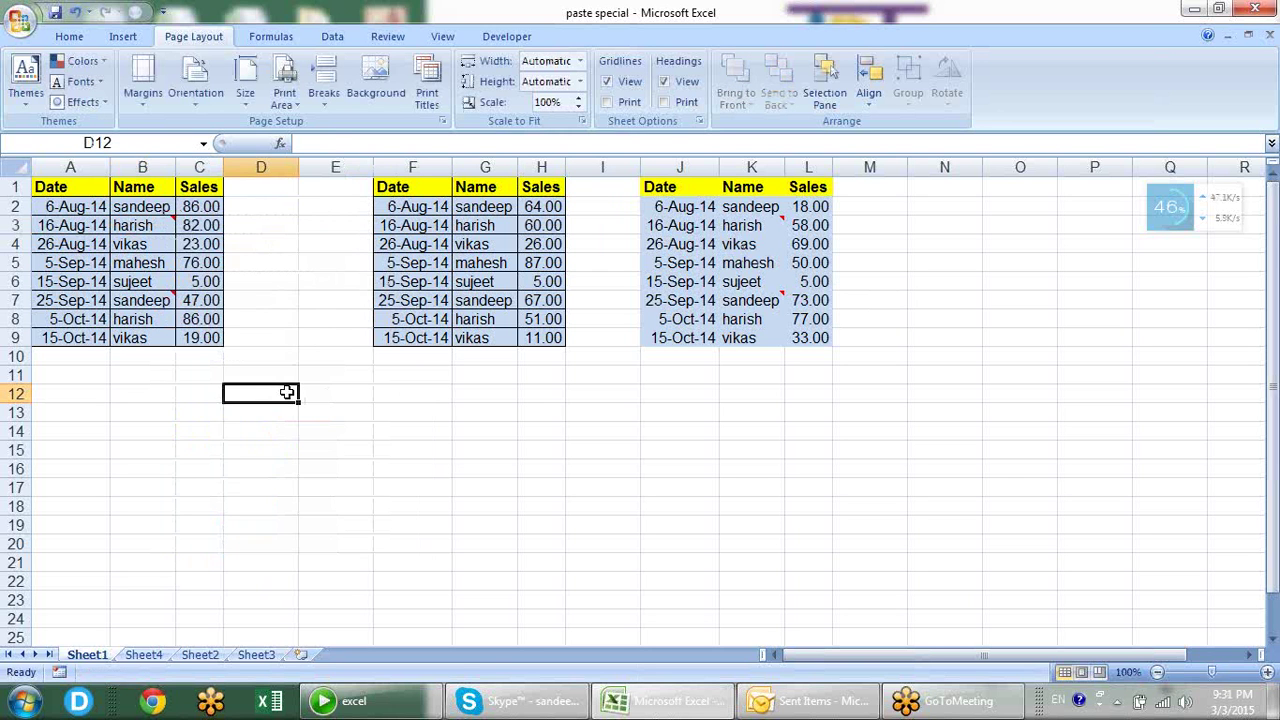
- Copy cell B3, paste only its comment into cell G11 with Paste Special, and end copy mode
left_click(150, 222)
key("ctrl+c")
right_click(484, 382)
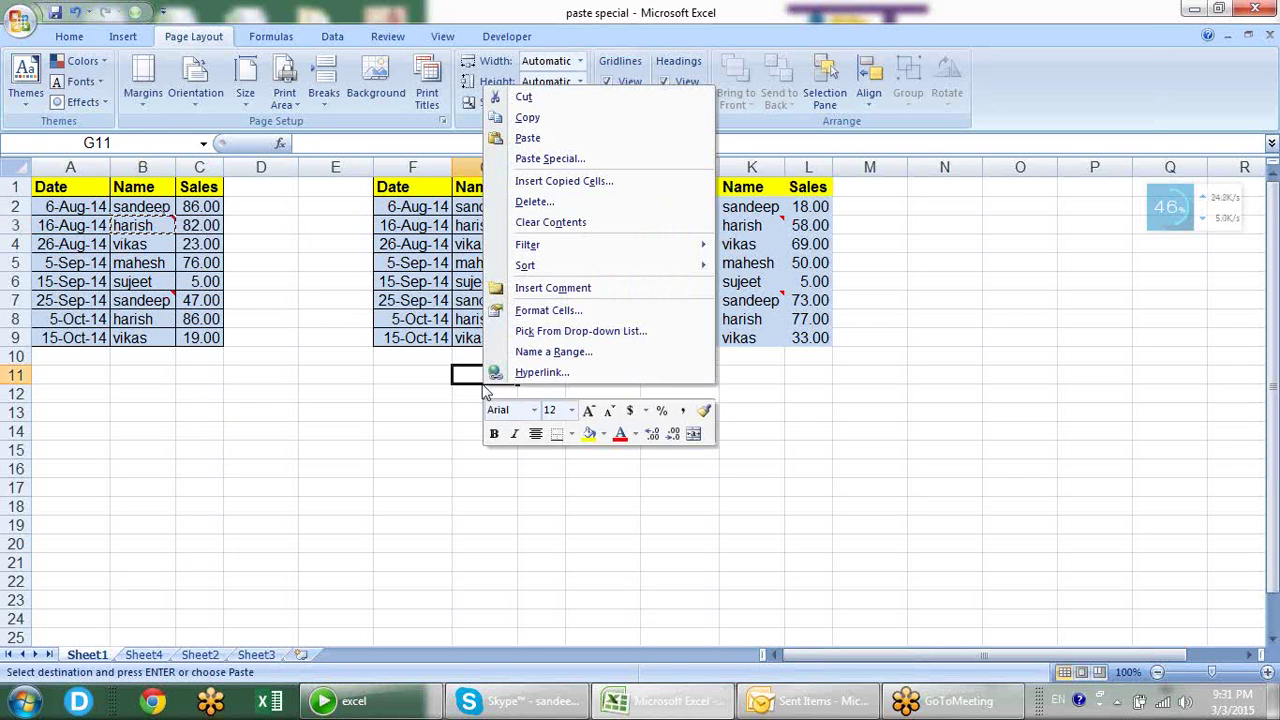
left_click(550, 162)
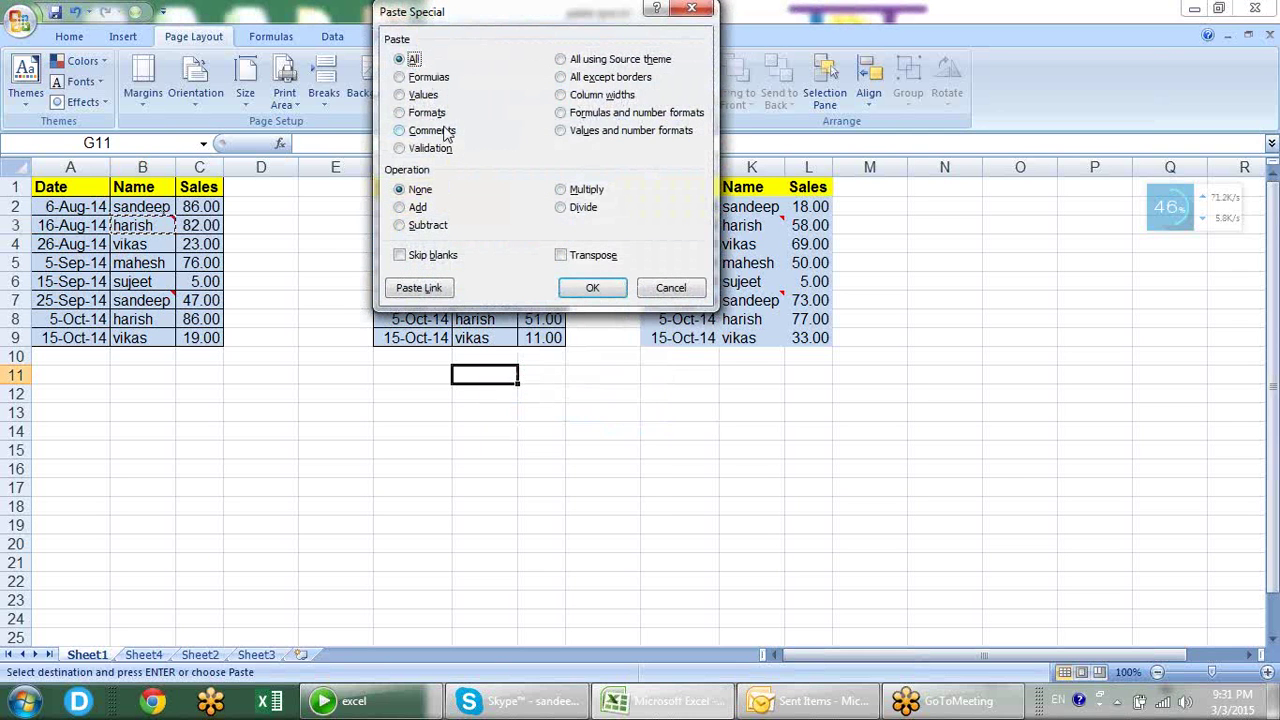
left_click(430, 136)
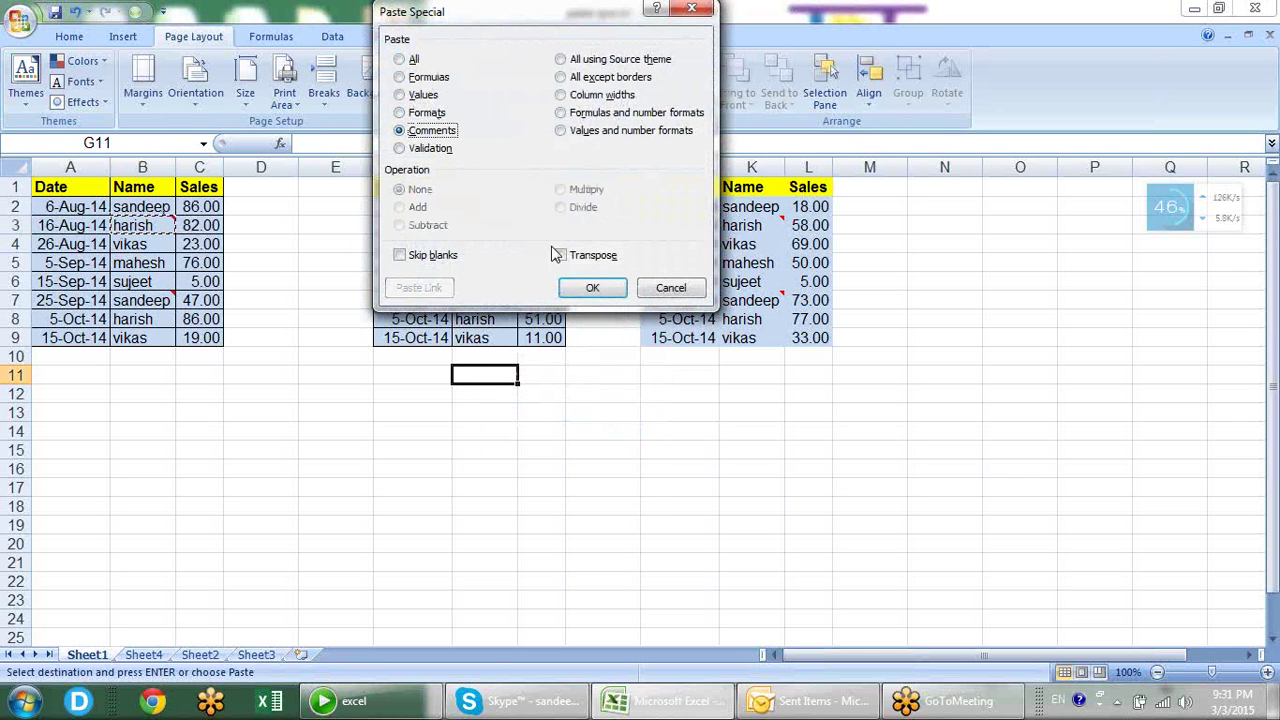
left_click(584, 287)
left_click(531, 431)
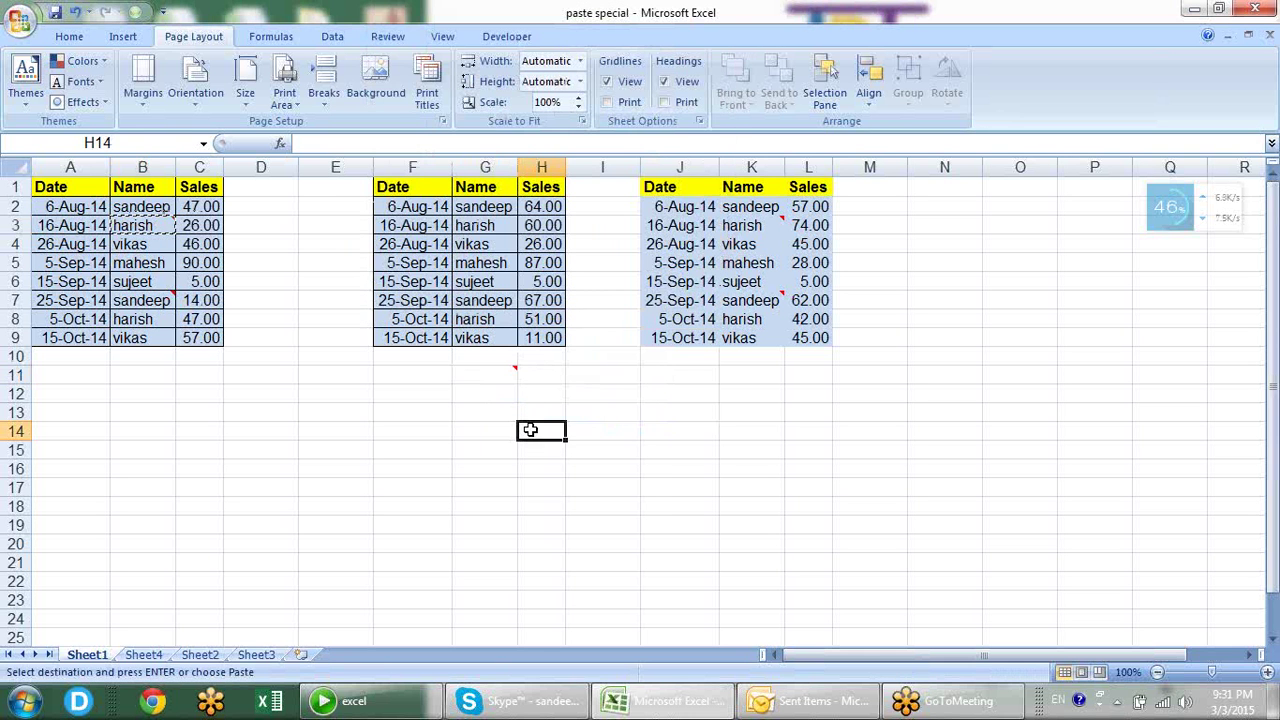
mouse_move(510, 376)
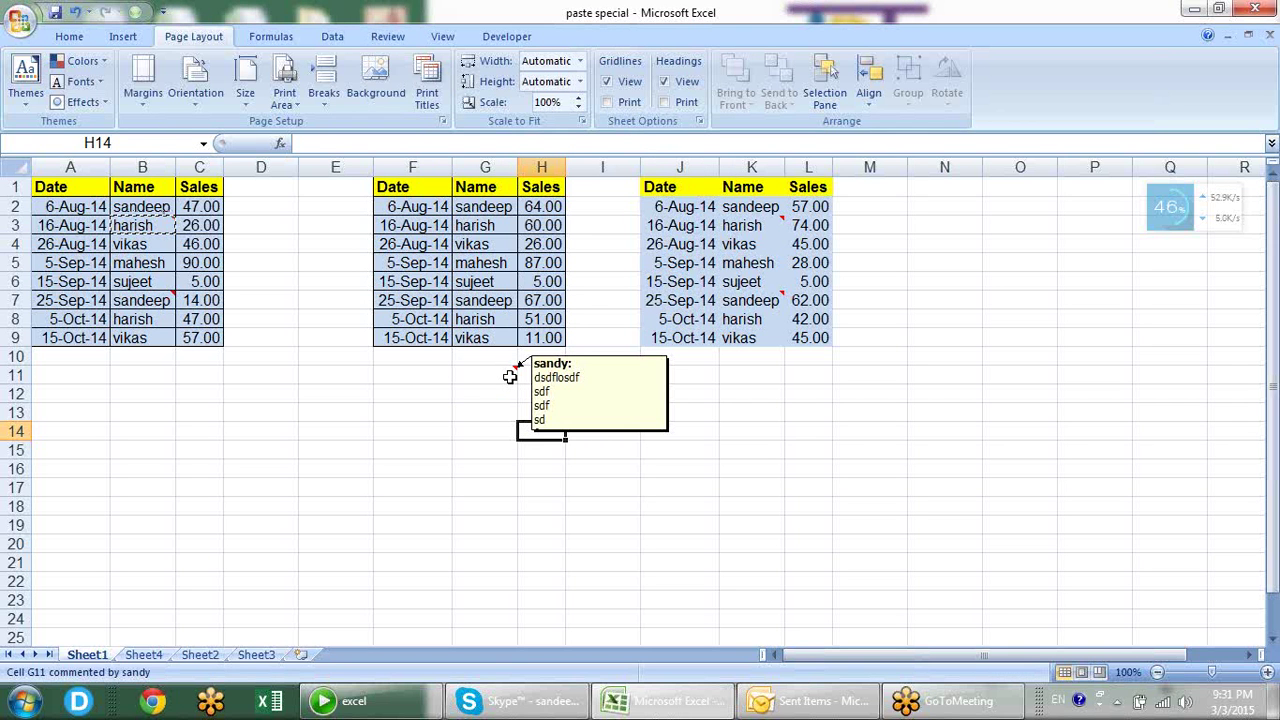
key("Escape")
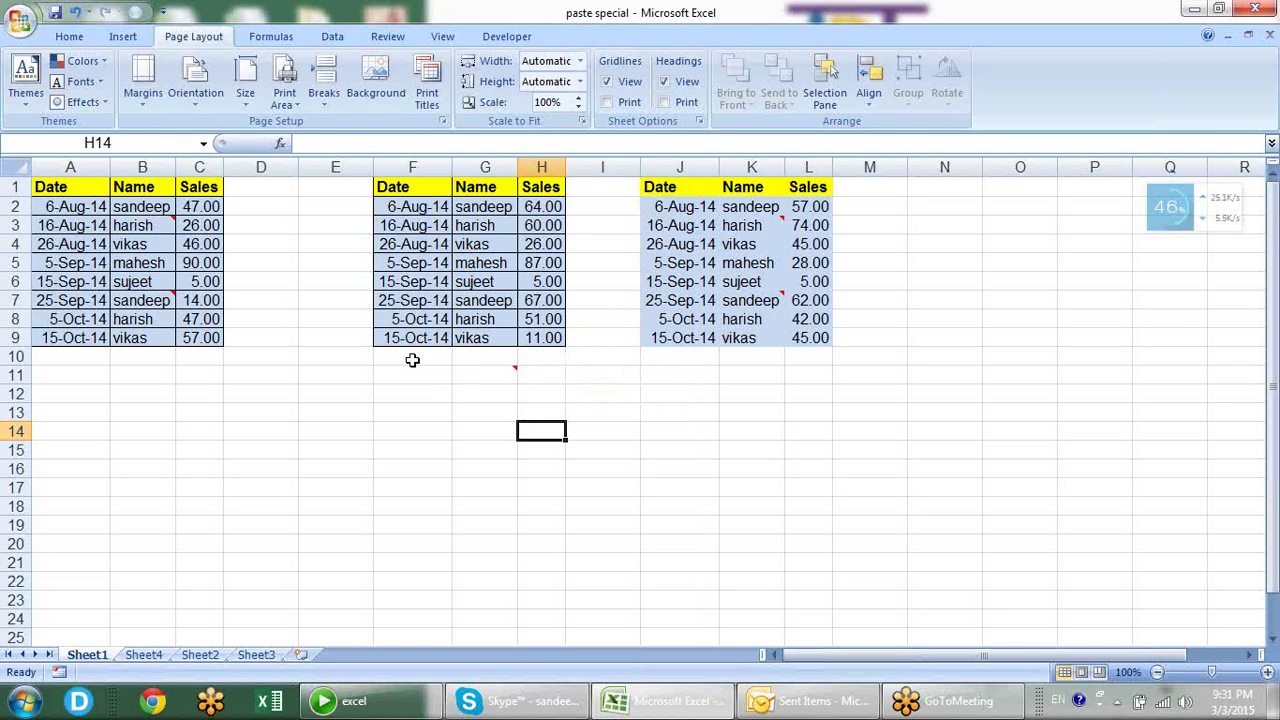
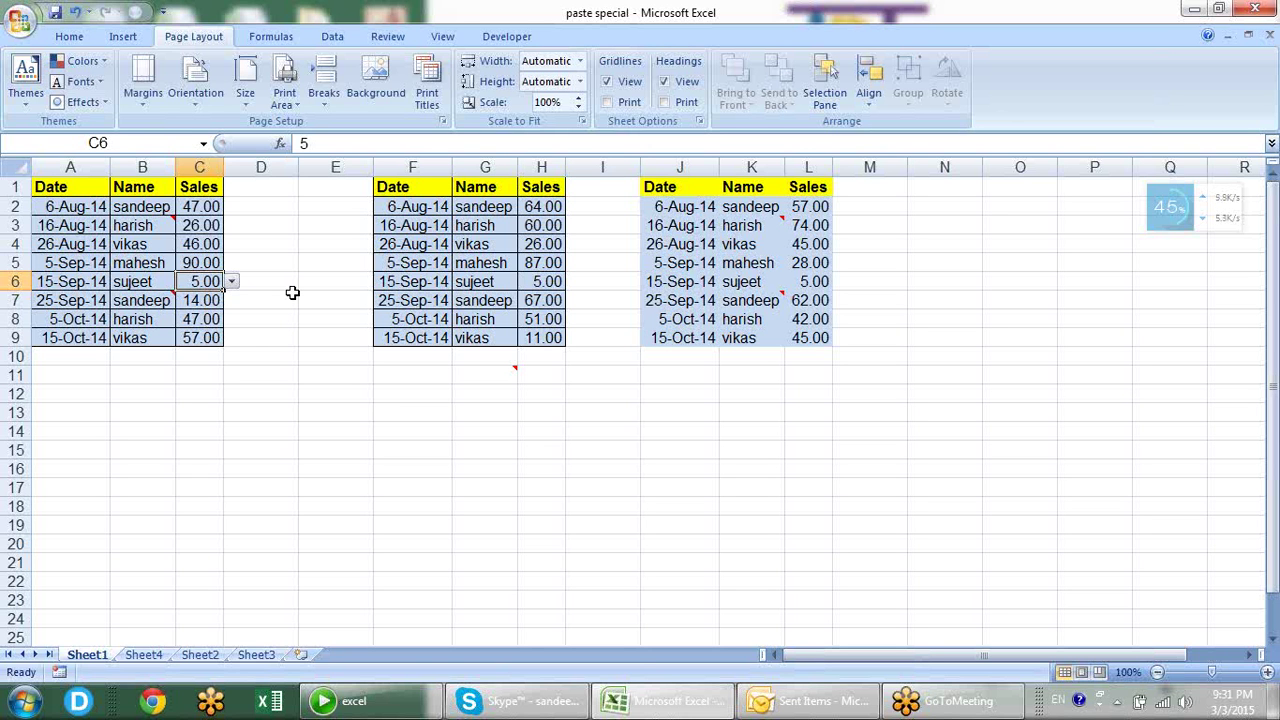
- Copy cell C6 and paste only its validation onto cells N2:N9 with Paste Special
key("ctrl+c")
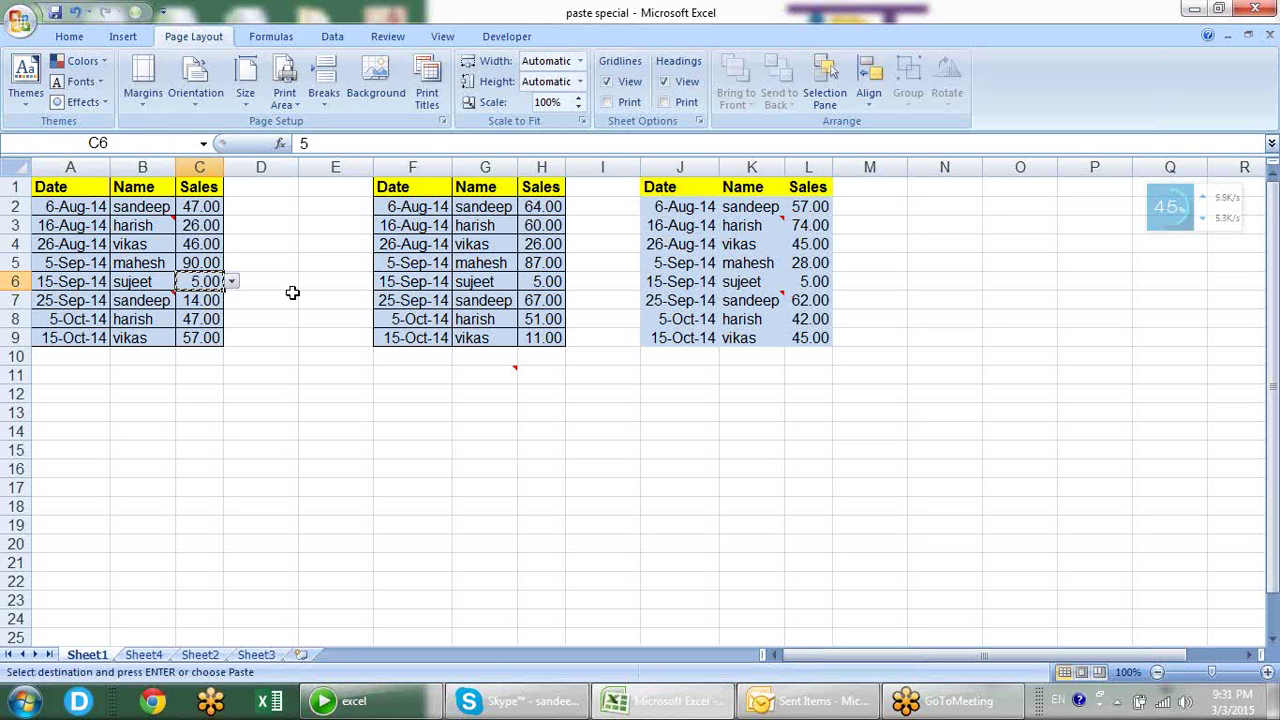
left_click(233, 284)
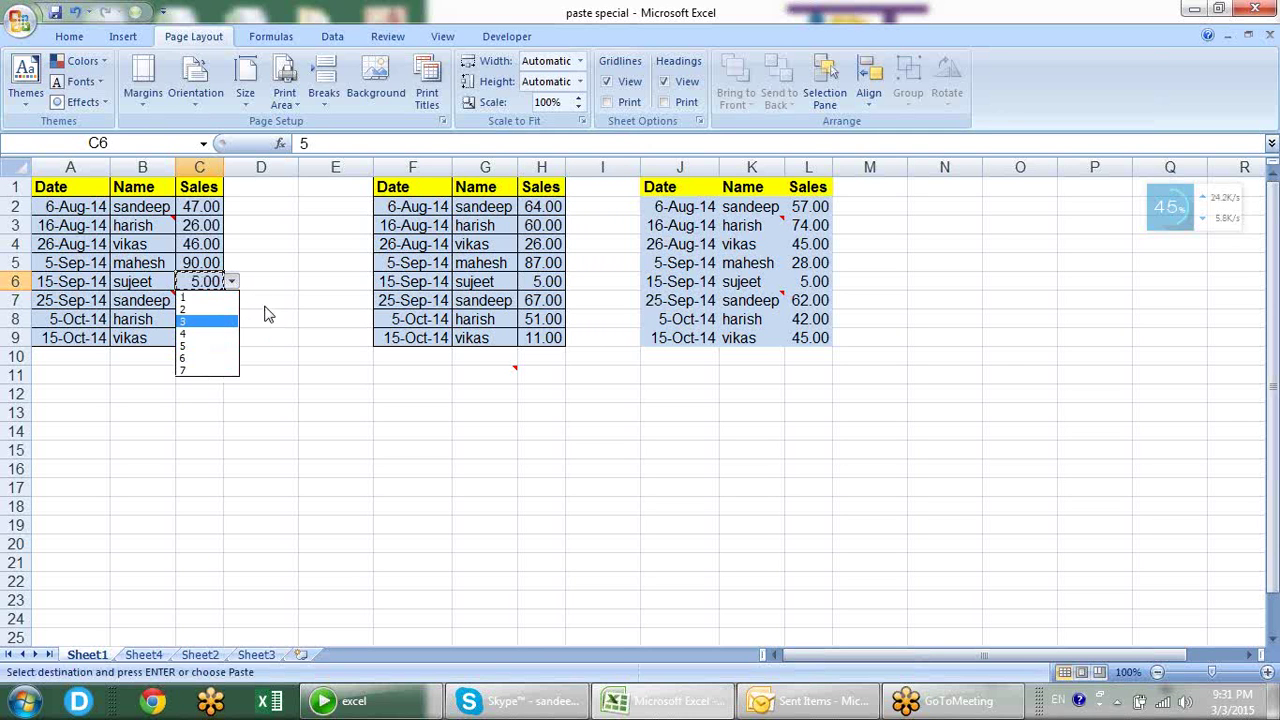
left_click(286, 251)
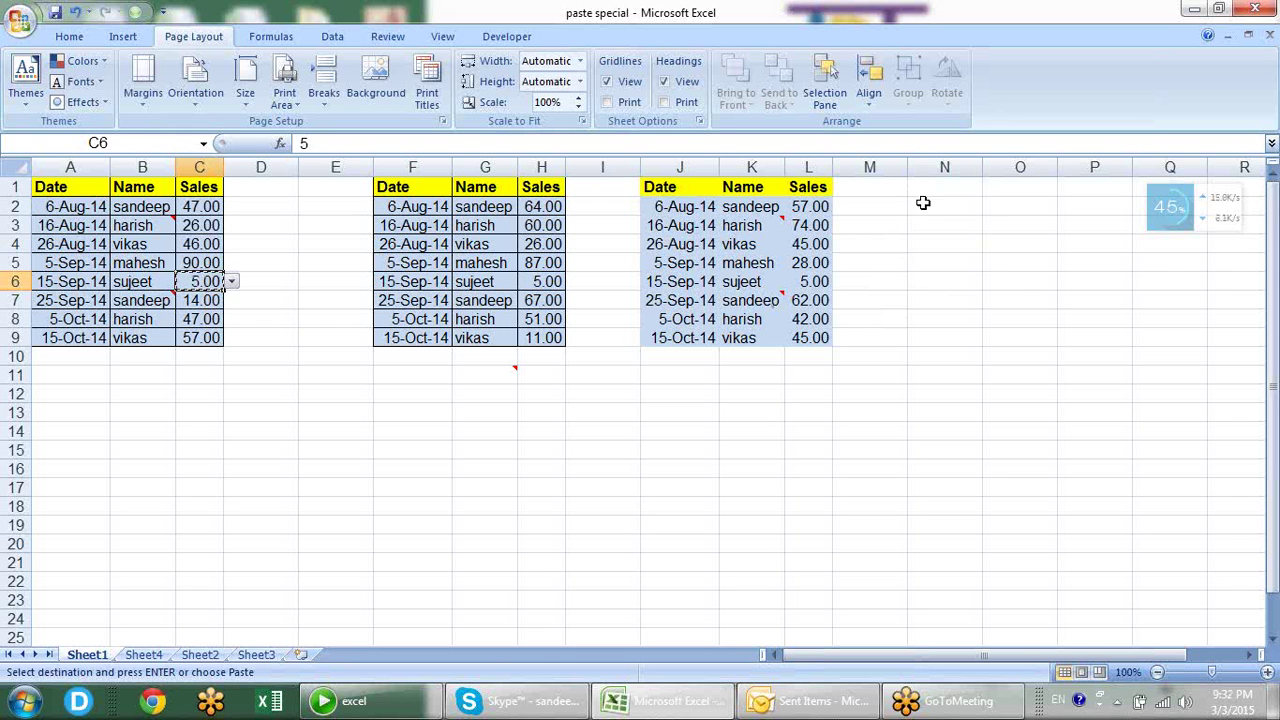
left_click_drag(923, 203, 923, 335)
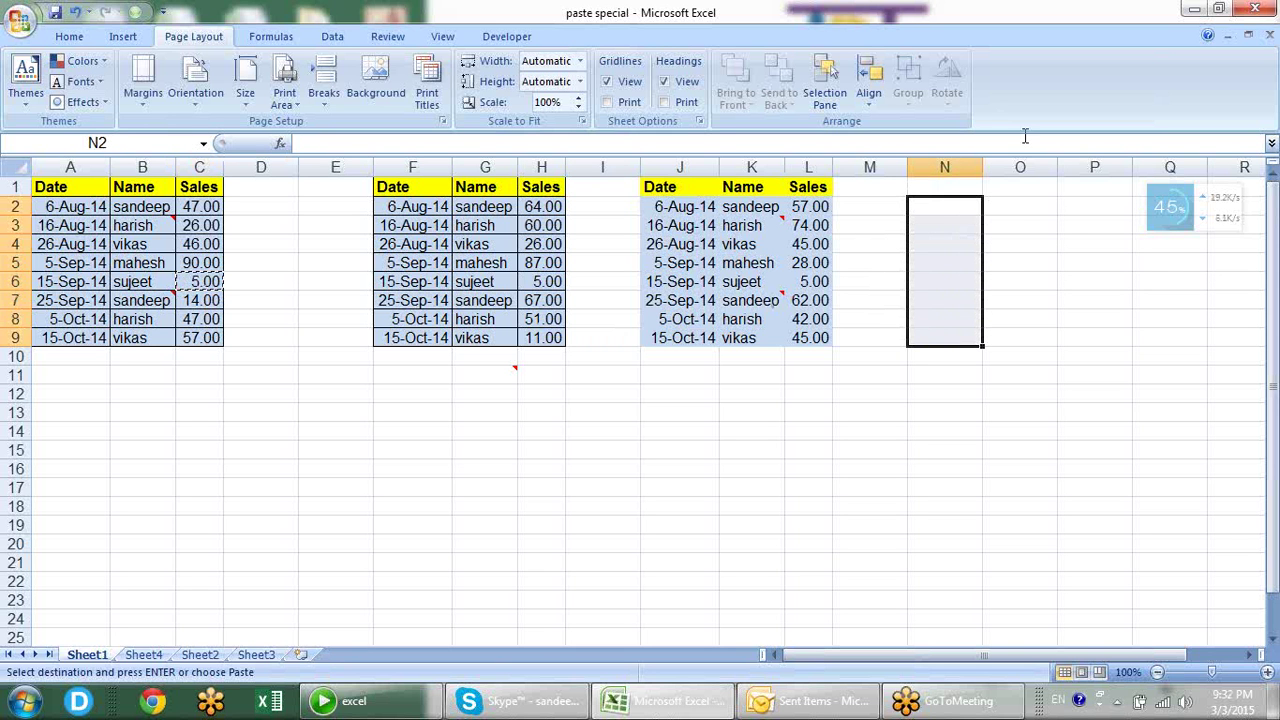
key("alt+e")
key("s")
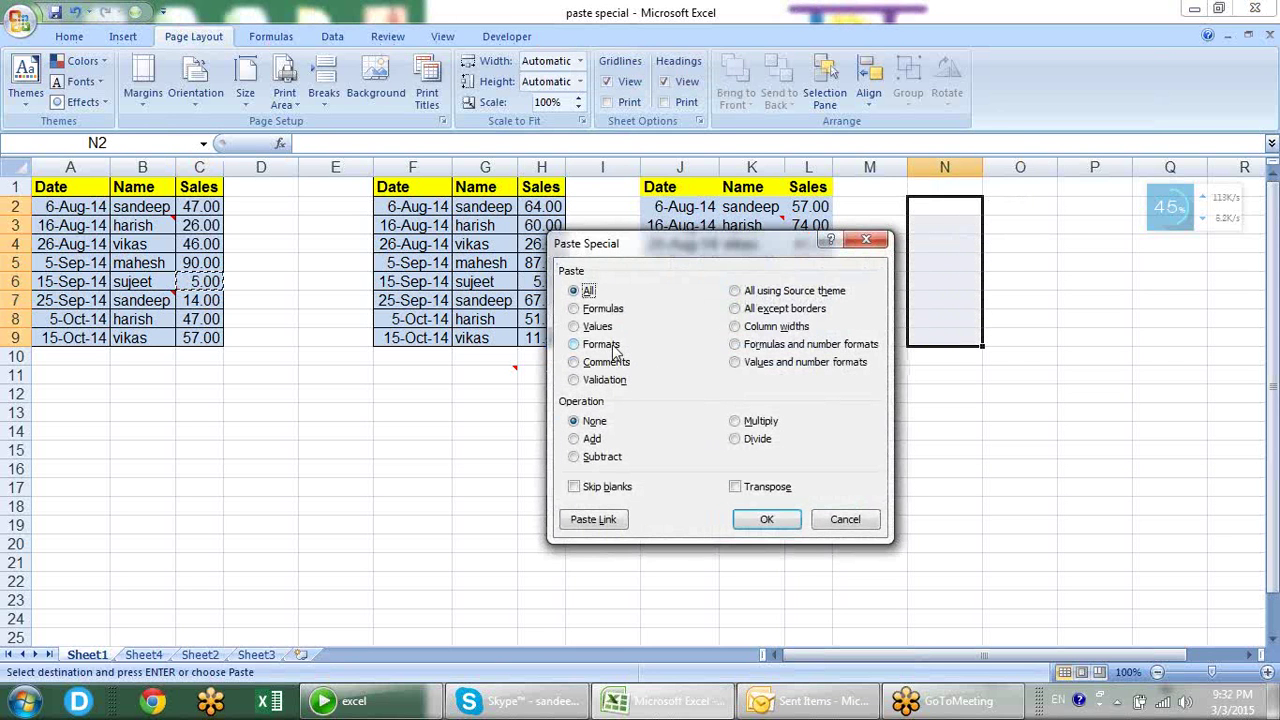
left_click(605, 380)
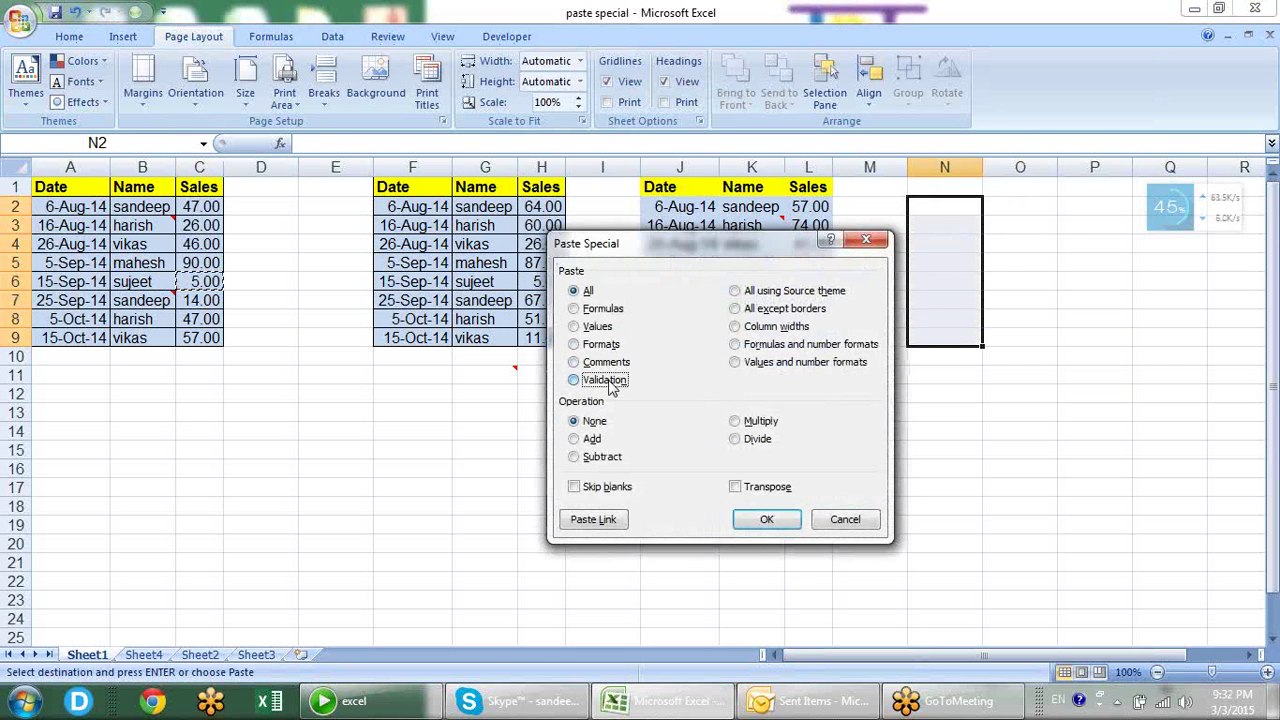
left_click(785, 530)
- Choose 4 from the validation list in each of cells N2 to N5, ending copy mode
left_click(990, 207)
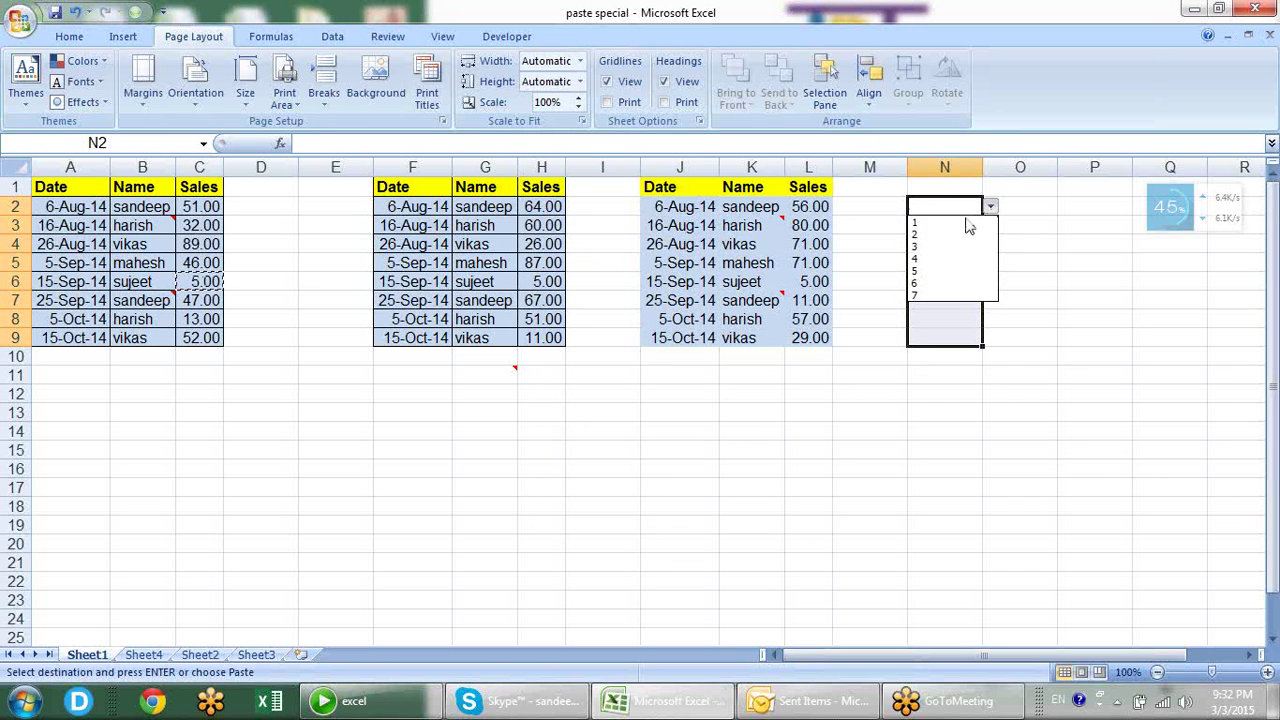
left_click(945, 258)
left_click(978, 226)
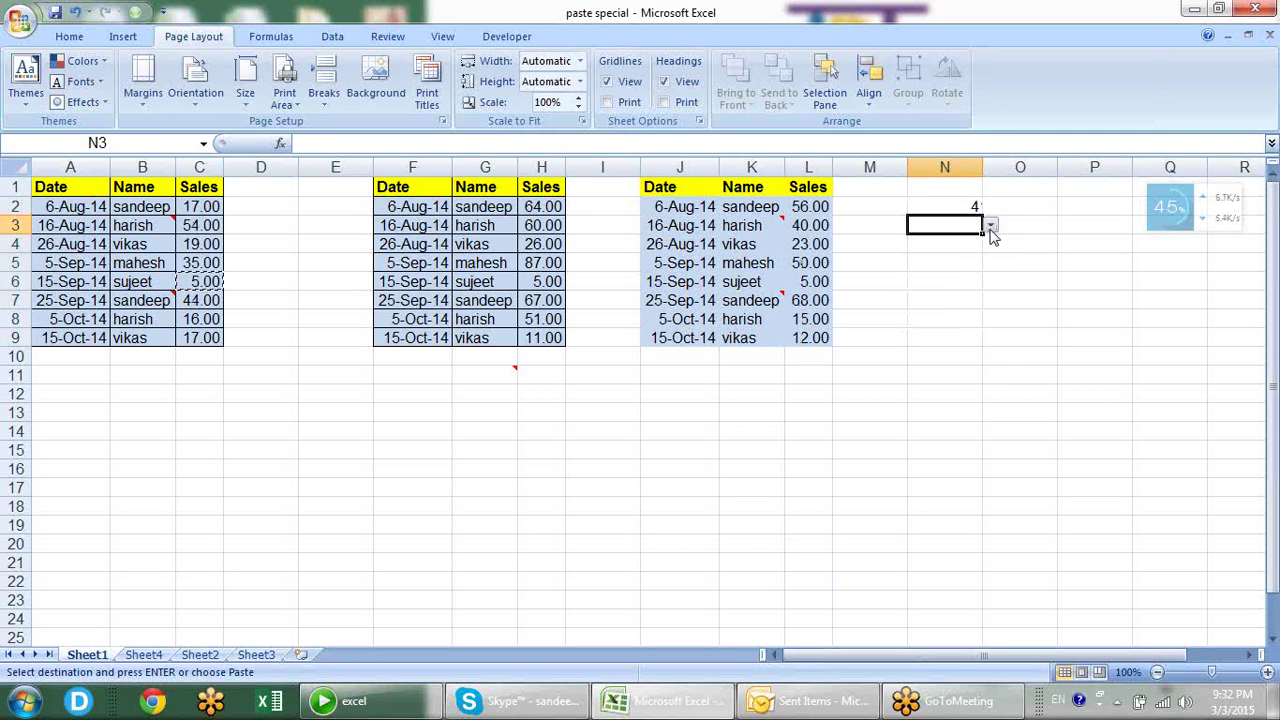
left_click(990, 226)
left_click(962, 273)
left_click(978, 243)
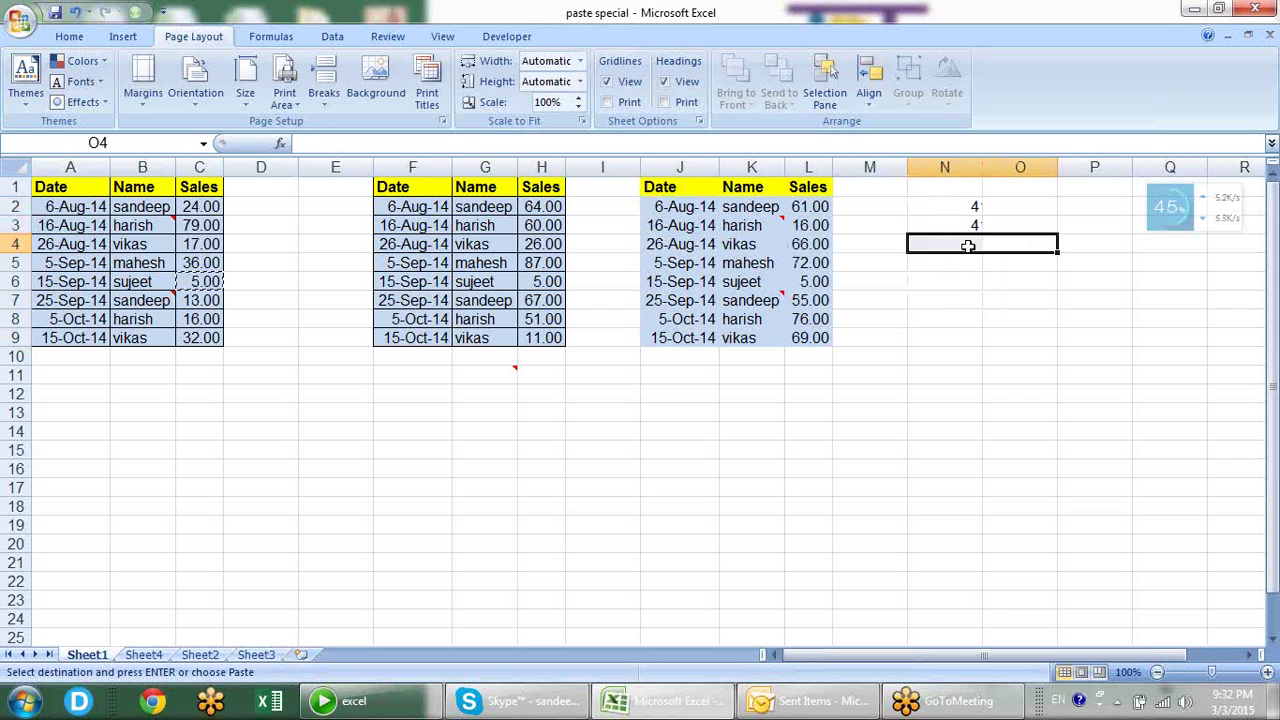
left_click(968, 246)
left_click(990, 245)
left_click(957, 291)
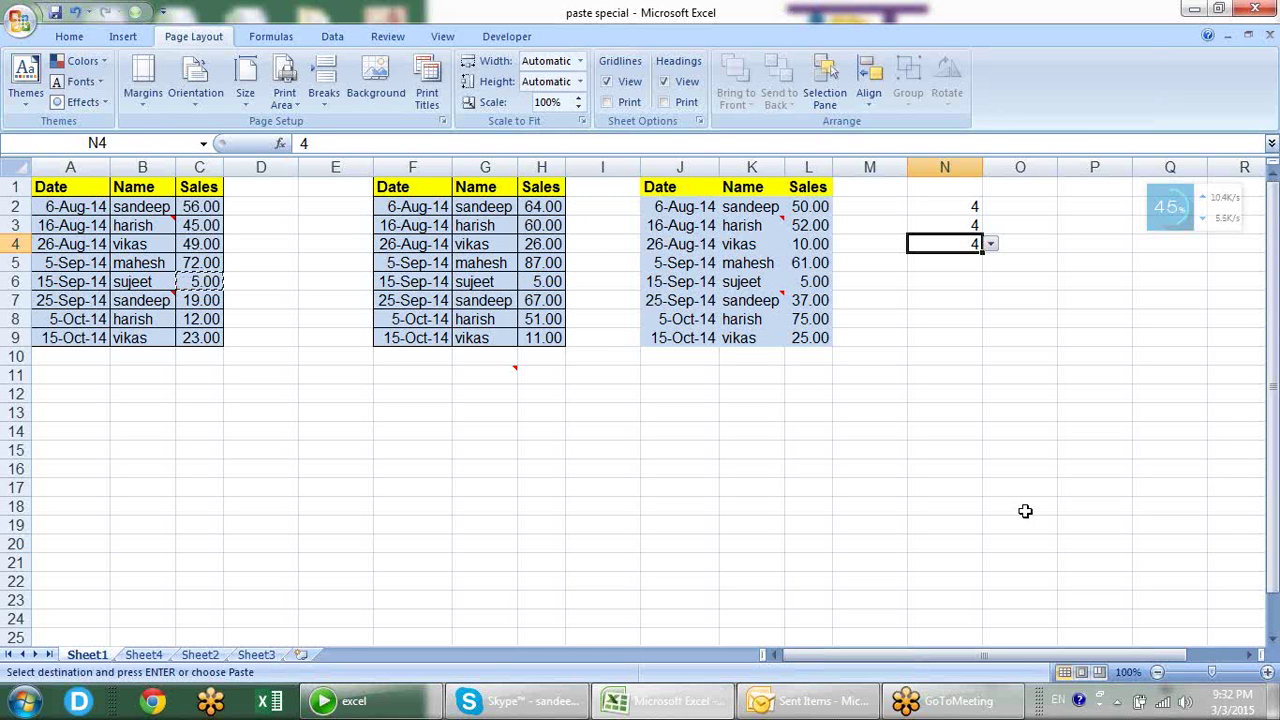
key("Escape")
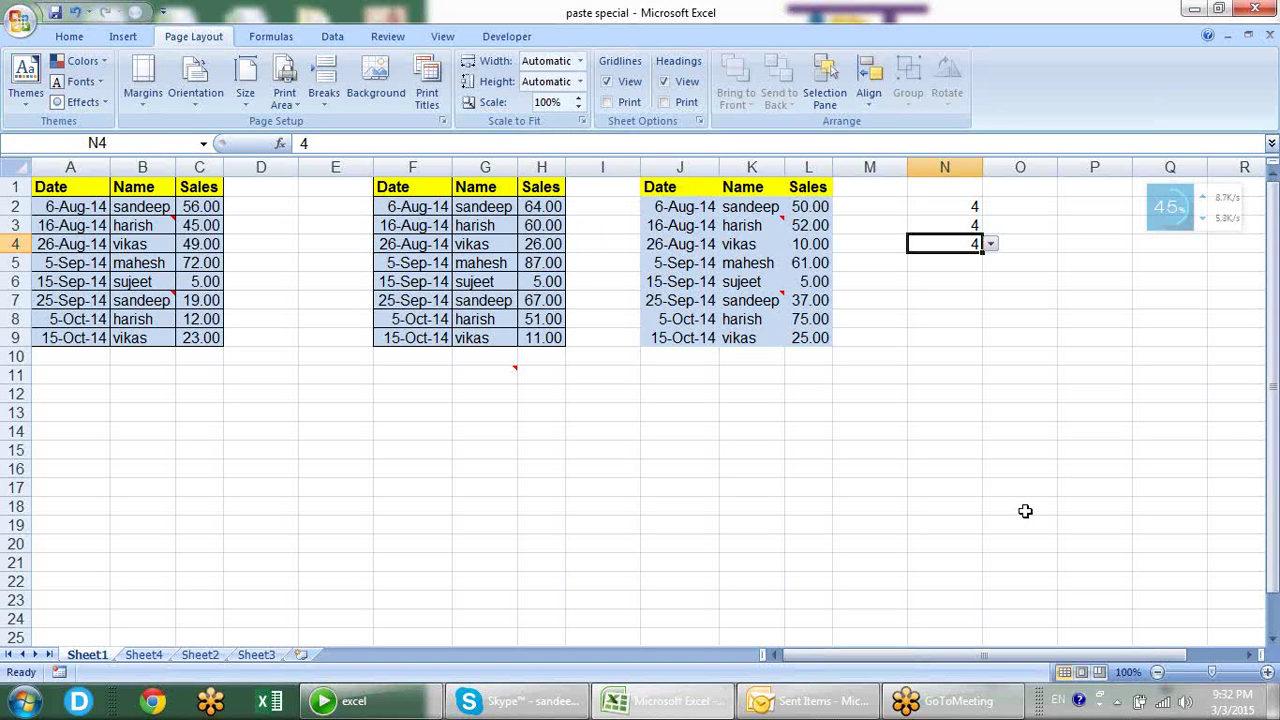
left_click(968, 264)
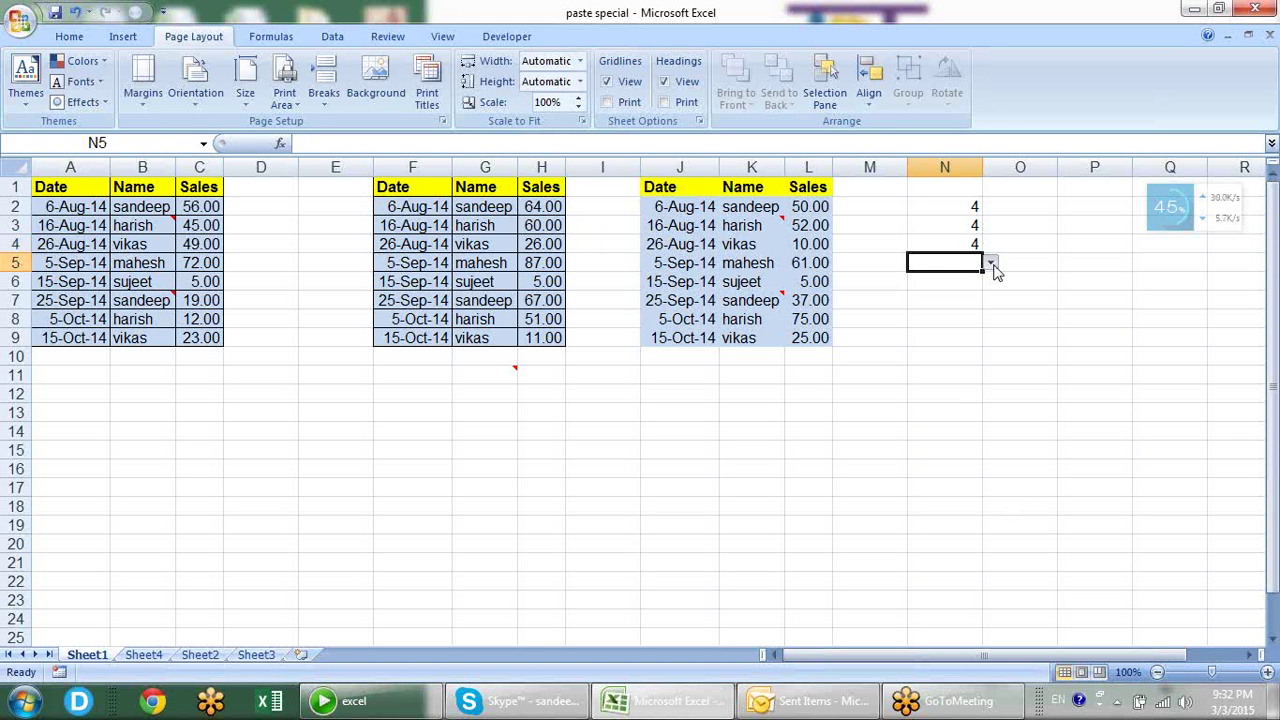
left_click(991, 263)
left_click(952, 316)
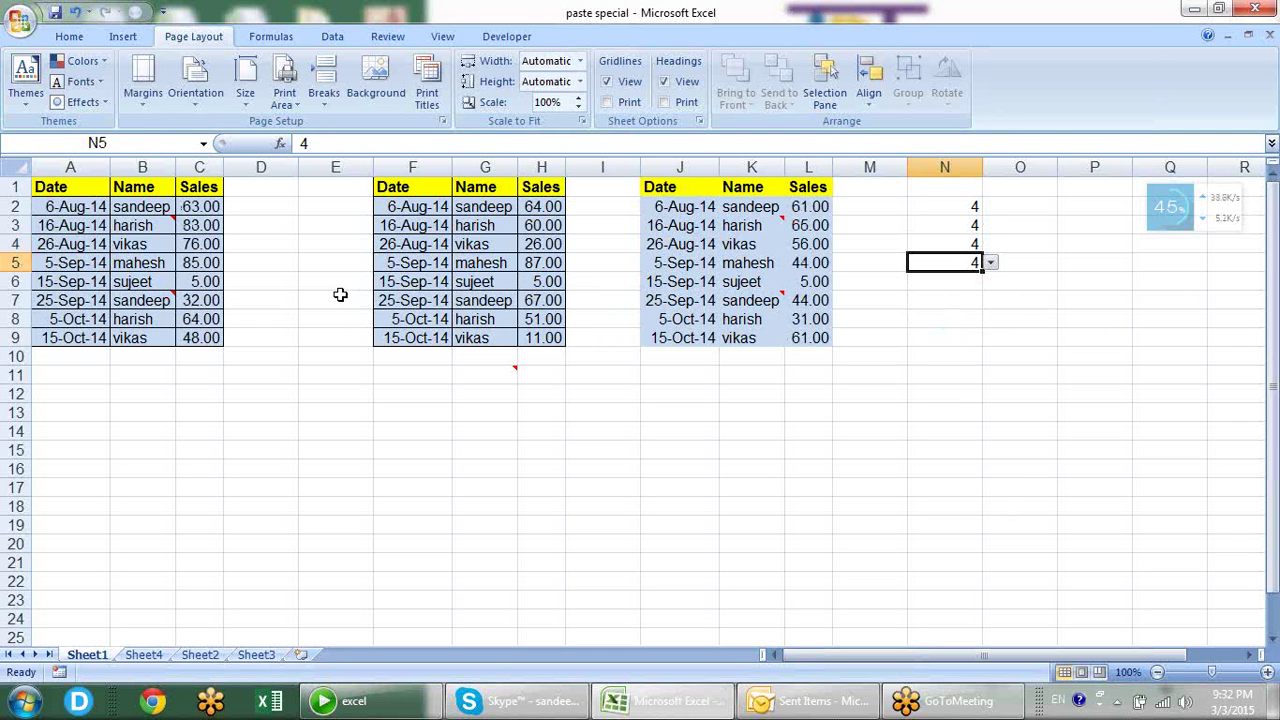
- Check the validation list in cell C6, try to enter sdf there, and cancel the entry
left_click(196, 279)
left_click(231, 283)
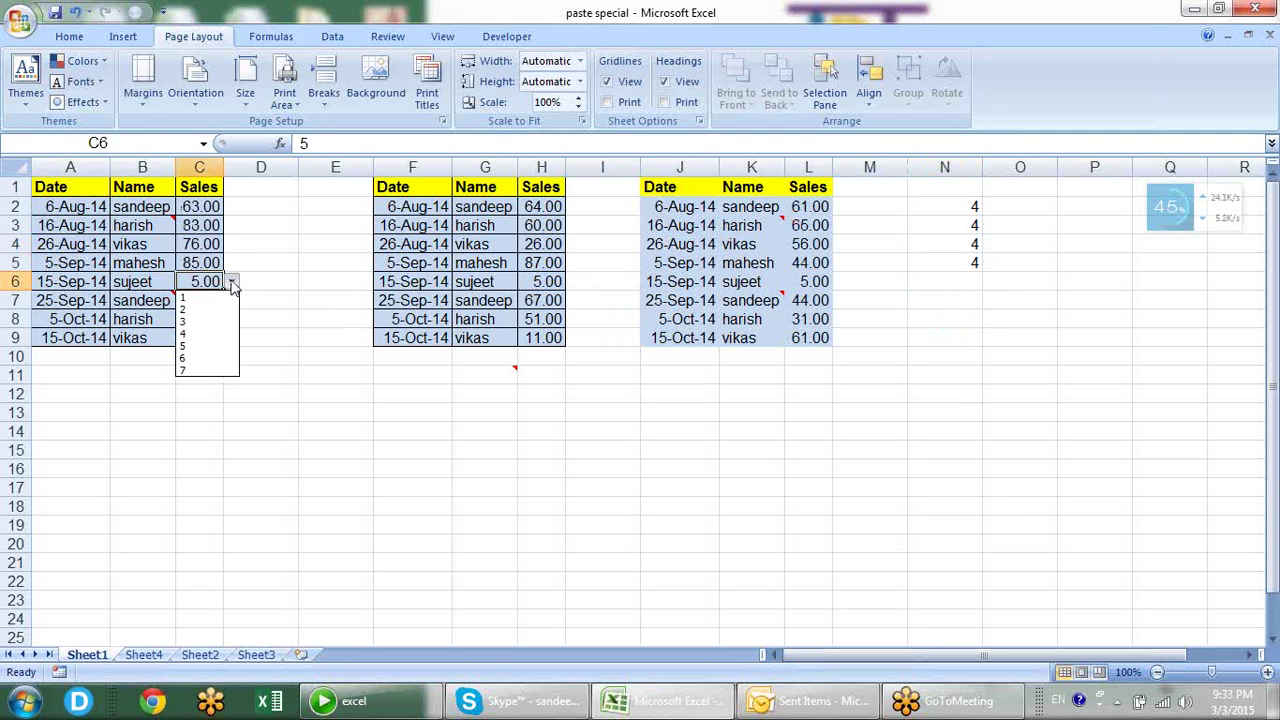
left_click(231, 284)
type("sdf")
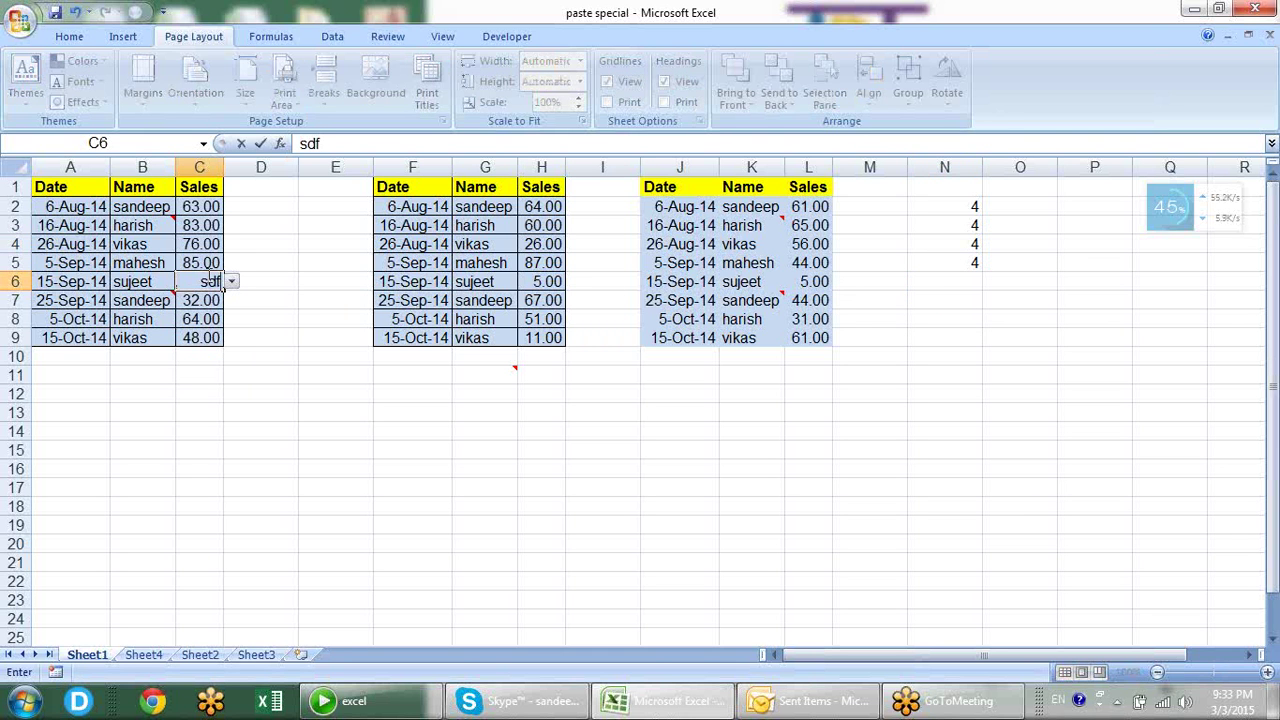
key("Return")
key("Escape")
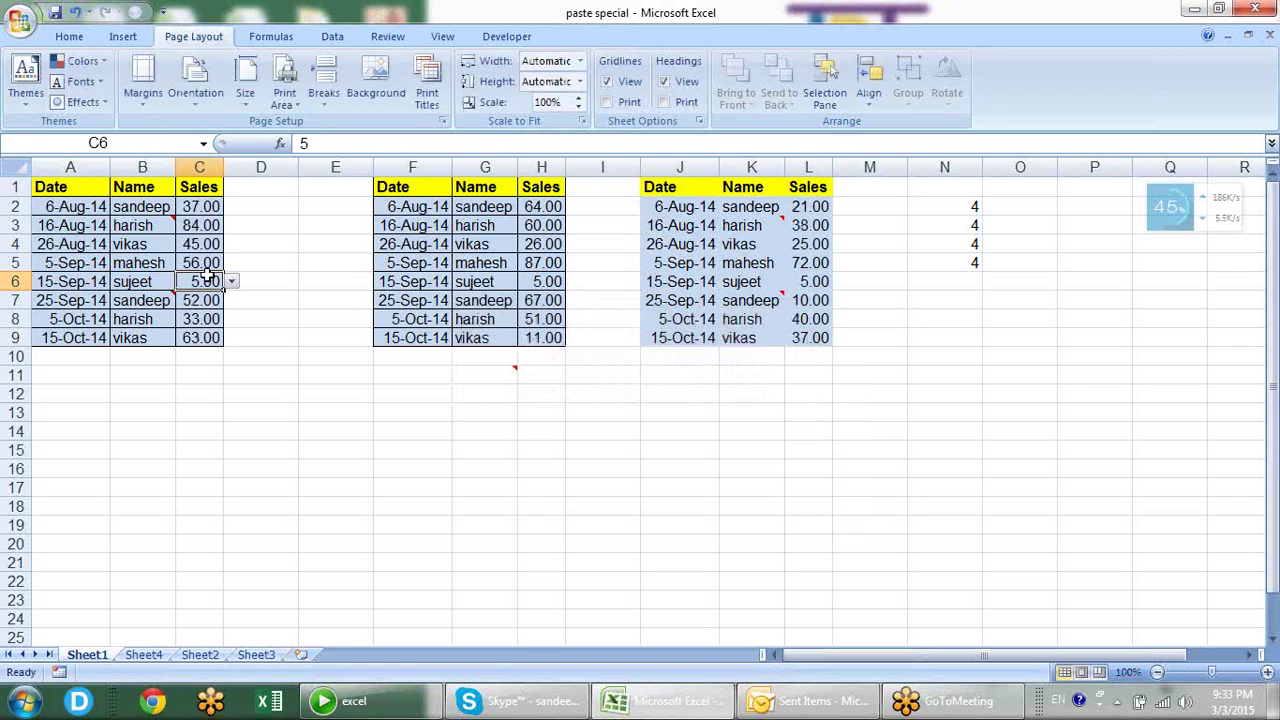
- Copy cell C6 again and paste only its validation onto cells M1:M7 with Paste Special
key("ctrl+c")
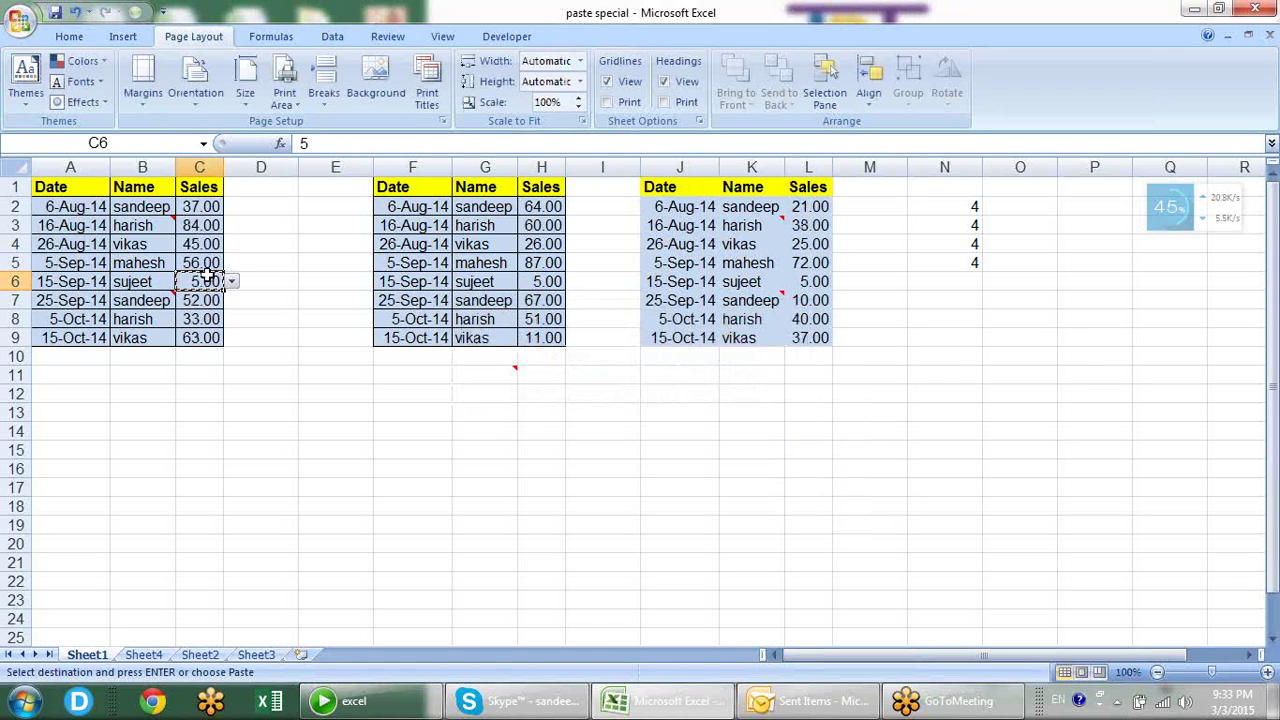
left_click_drag(898, 188, 884, 298)
key("alt+e")
key("s")
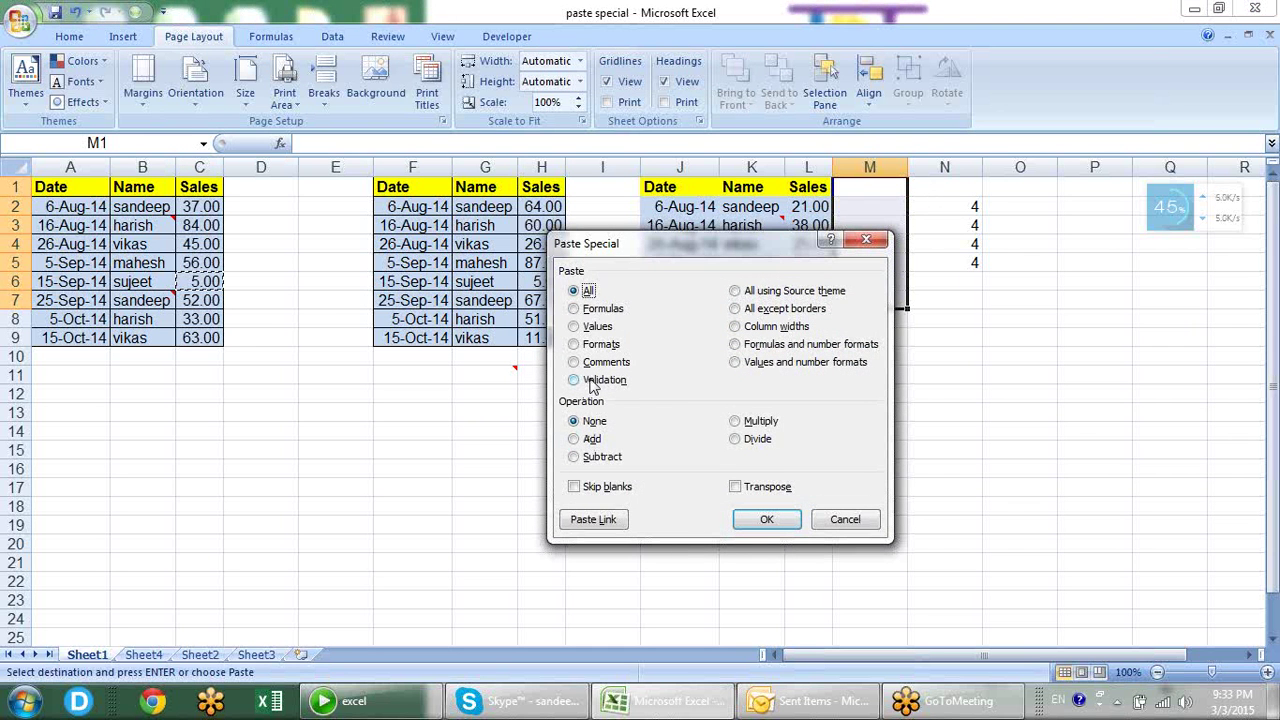
left_click(588, 381)
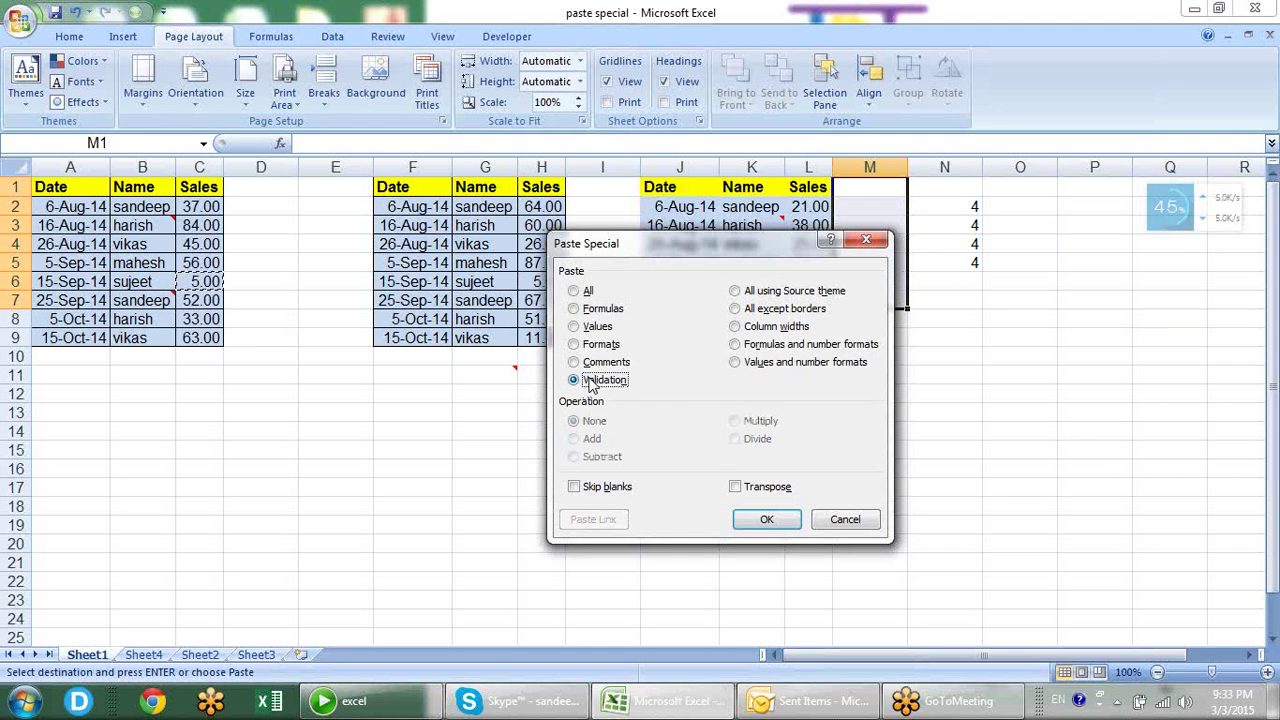
left_click(790, 524)
- Choose 3 from the validation list in cell M2
left_click(886, 190)
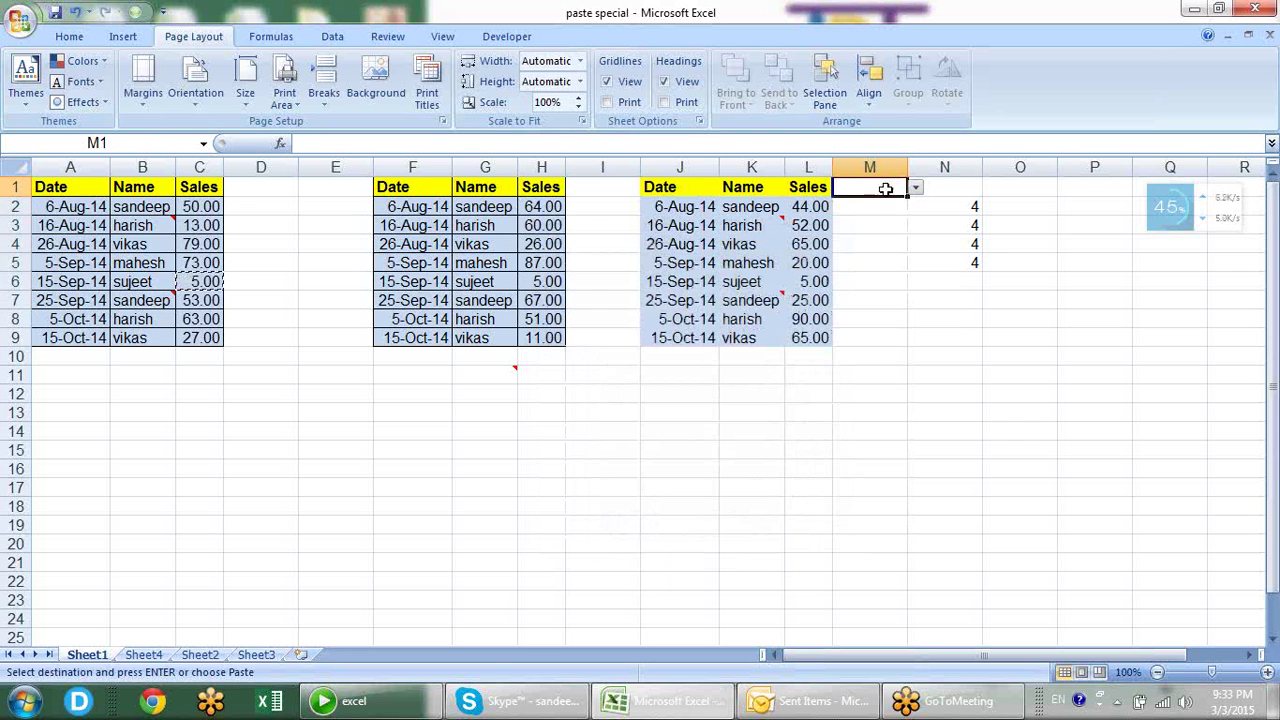
left_click(890, 202)
left_click(915, 206)
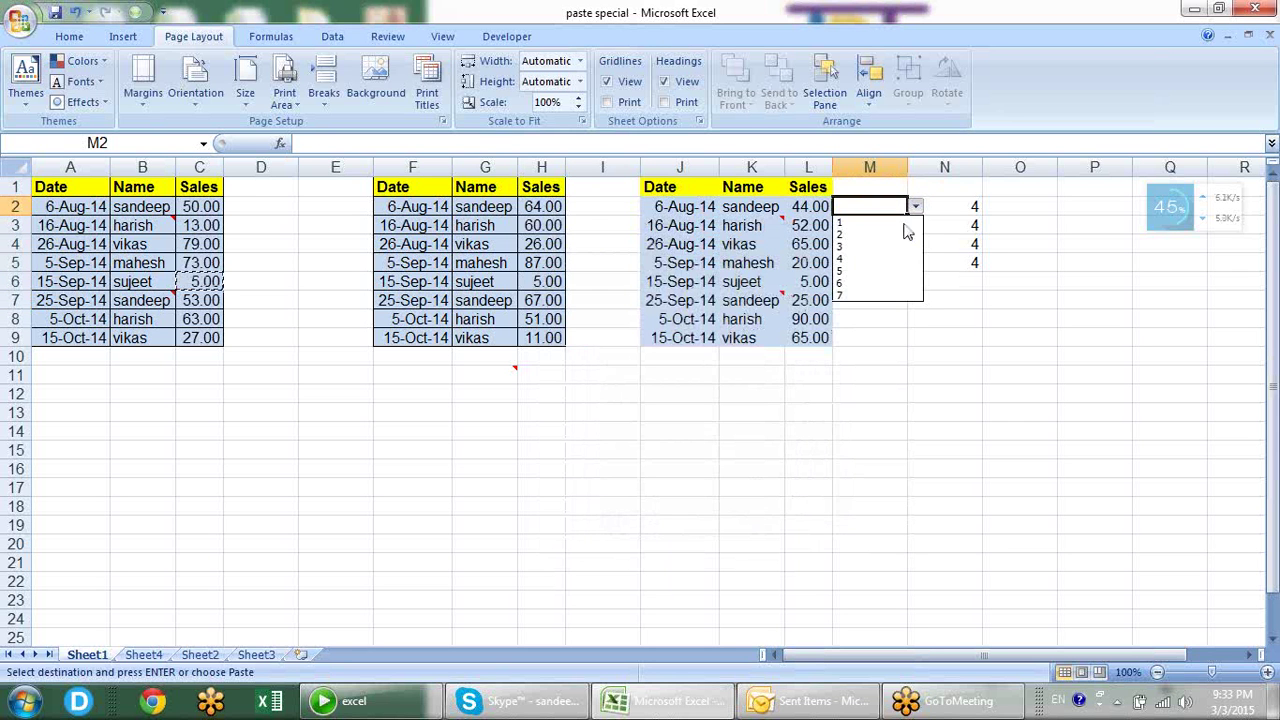
left_click(900, 246)
- Try to enter dsdf in cell M3 to test its pasted validation, and cancel the entry
left_click(890, 225)
type("dsdf")
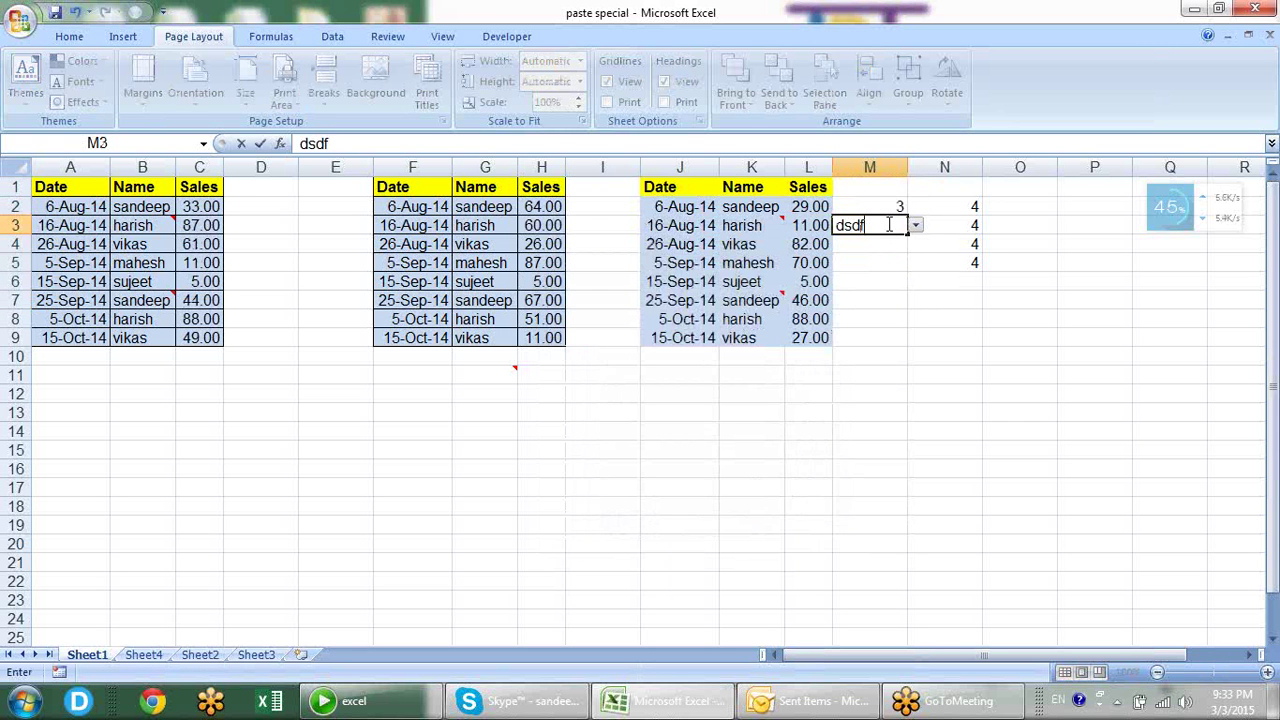
key("Return")
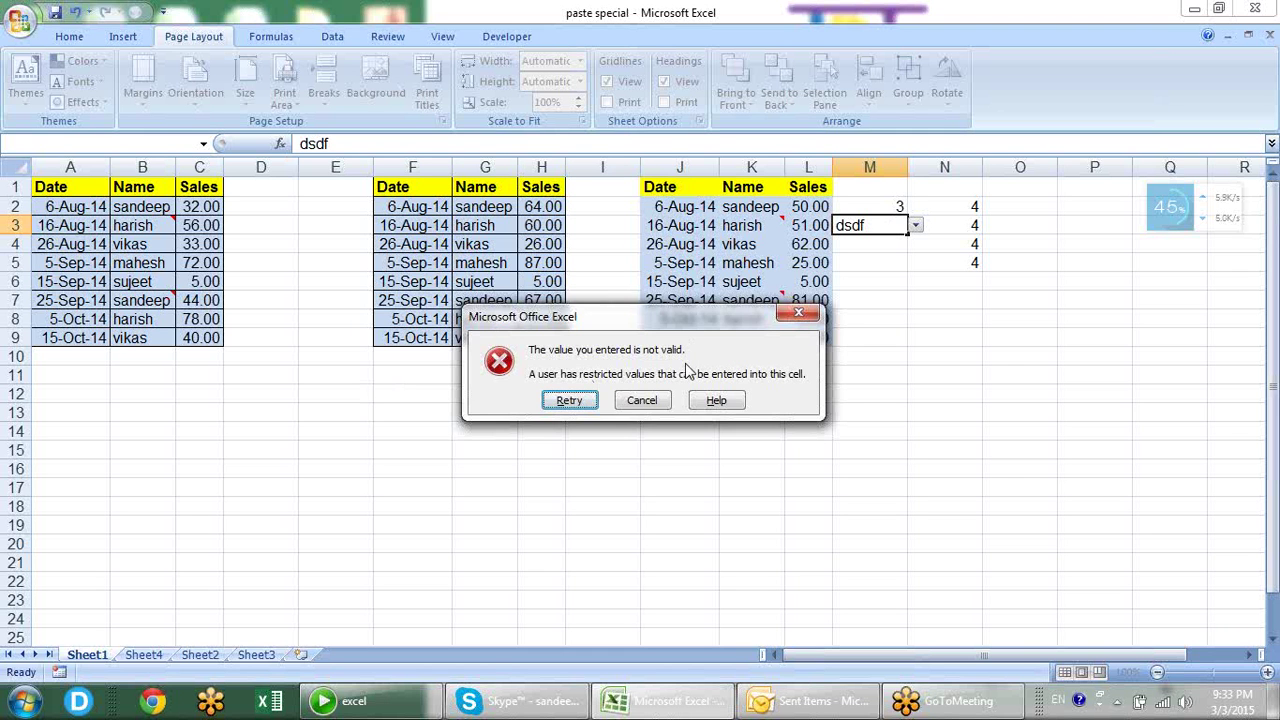
key("Escape")
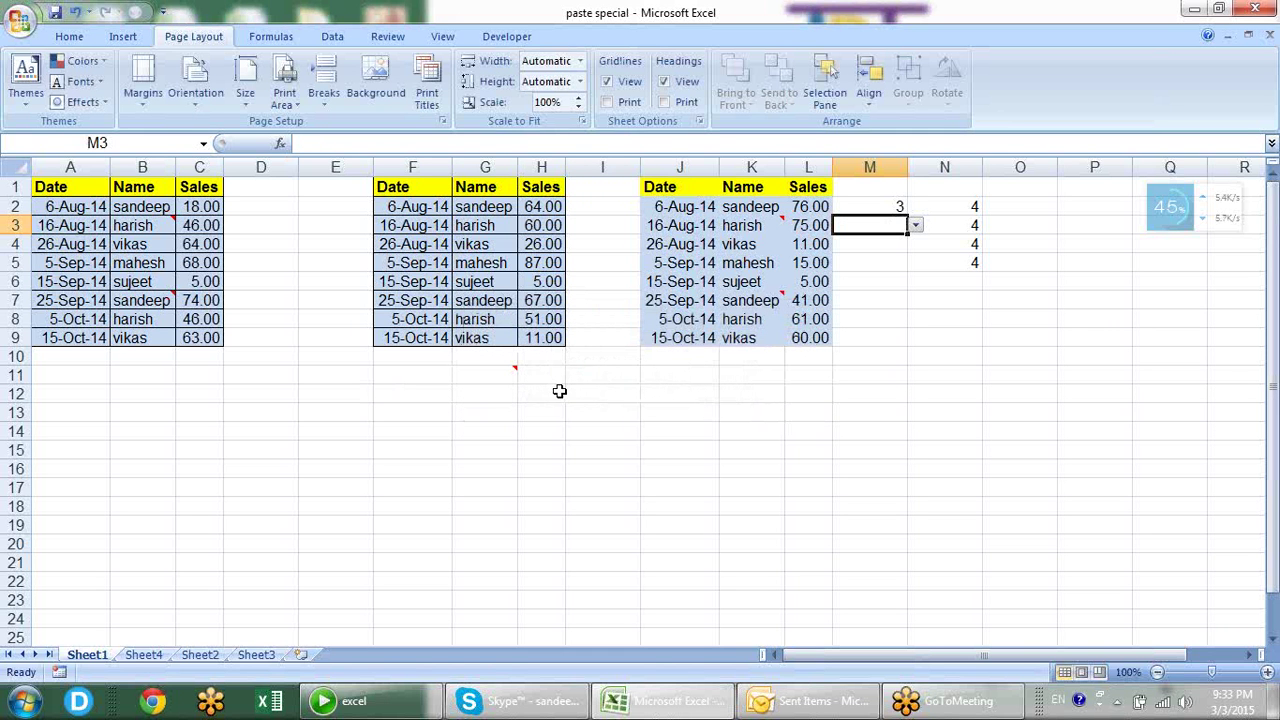
- Switch to Sheet4, which holds the Name and Sales table
left_click(140, 658)
left_click(87, 655)
left_click(143, 655)
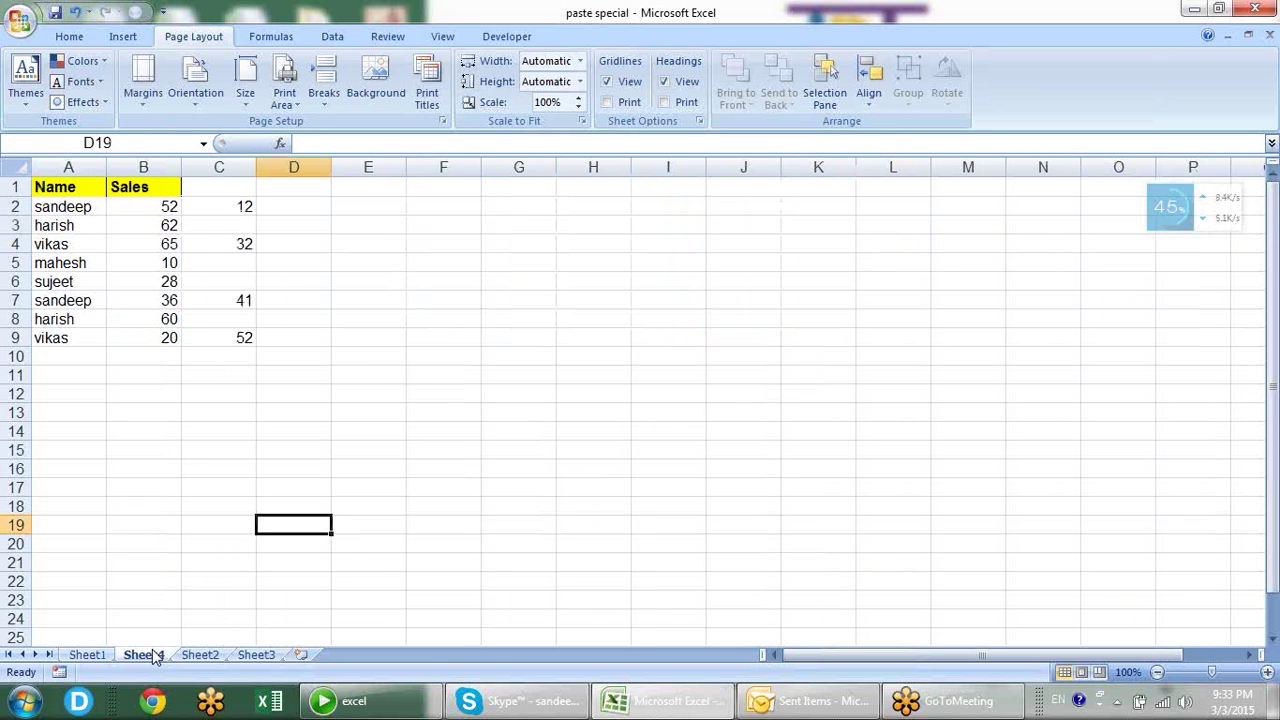
- Examine the Sales values in B2:B4 and the adjacent number in C2
left_click(308, 337)
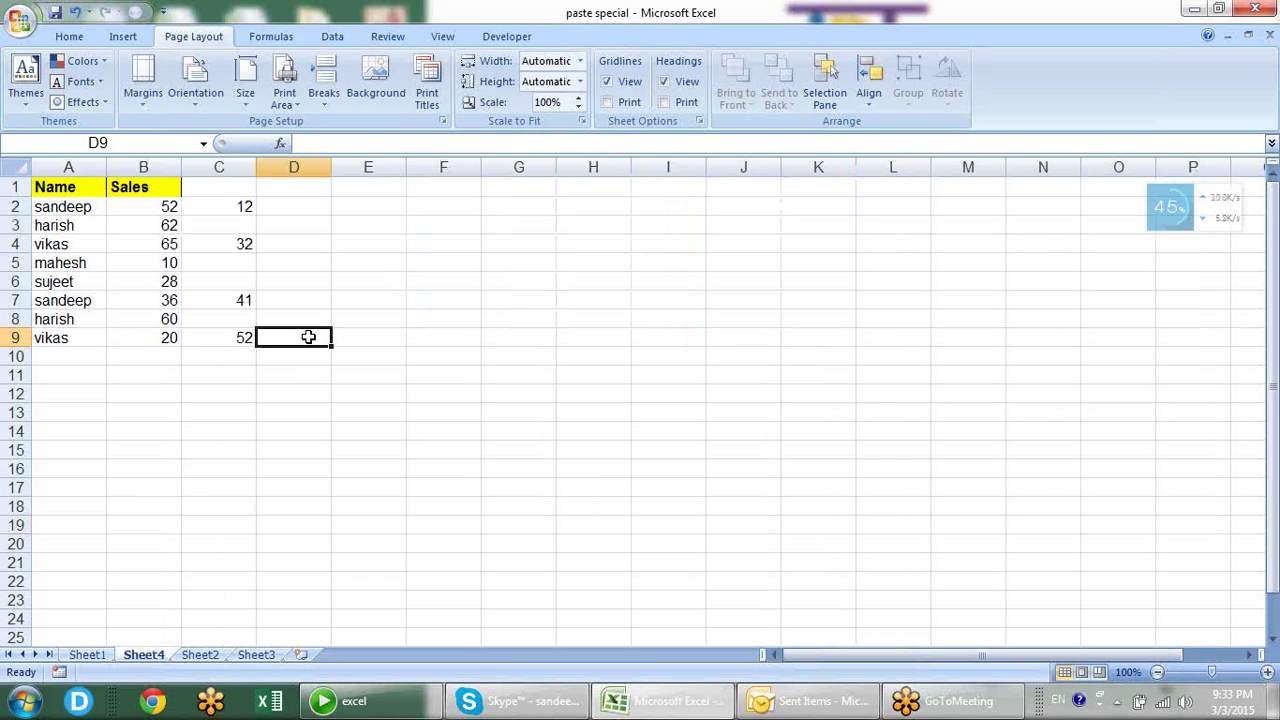
left_click(247, 204)
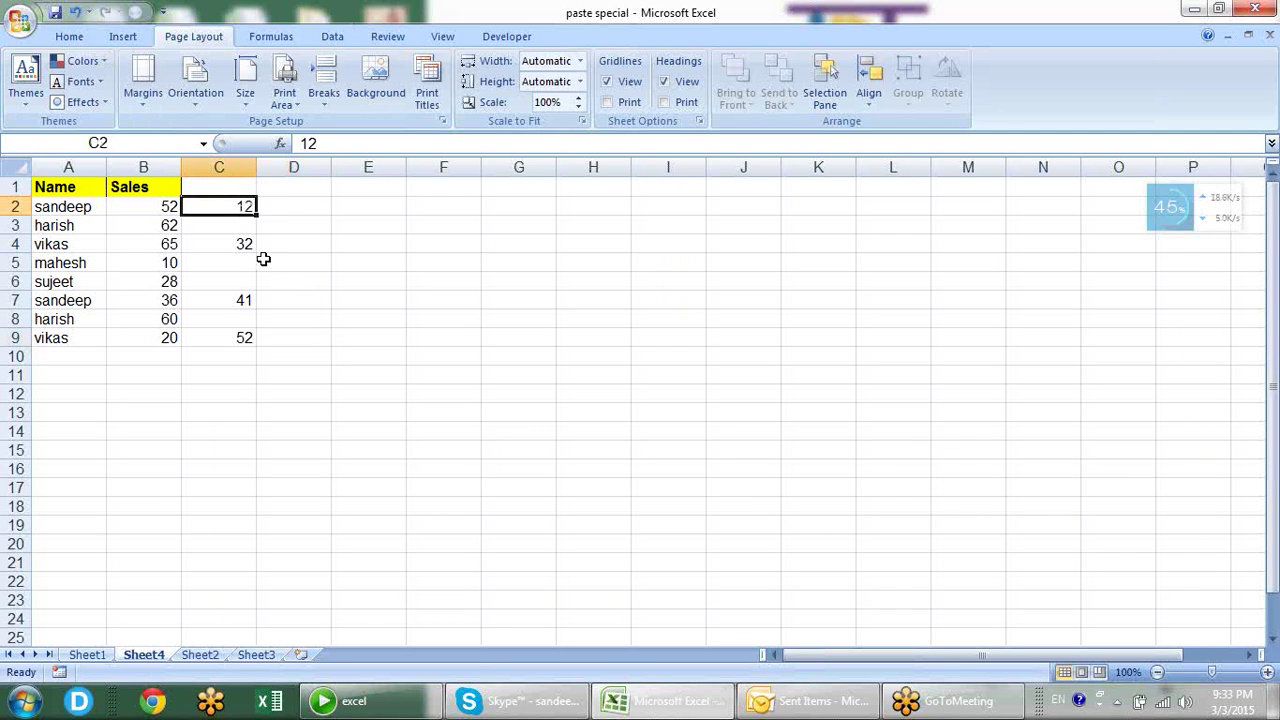
left_click(120, 210)
left_click(128, 226)
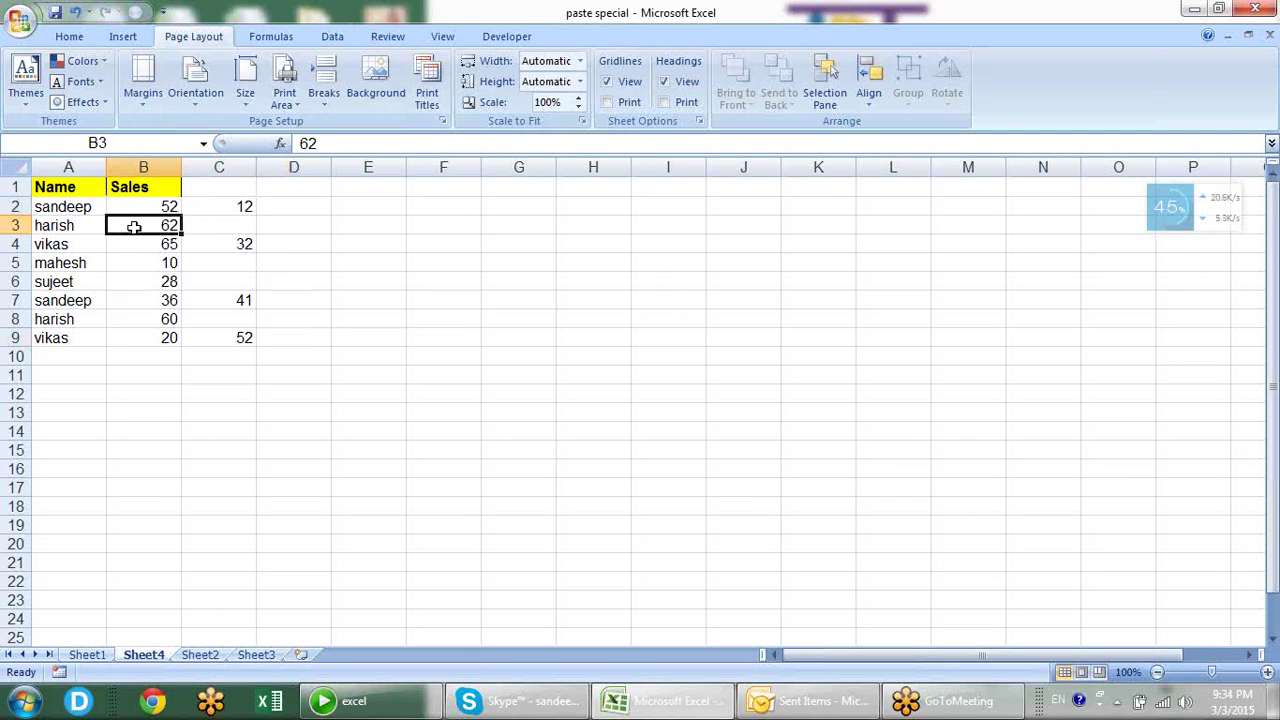
left_click(141, 243)
key("Up")
key("Up")
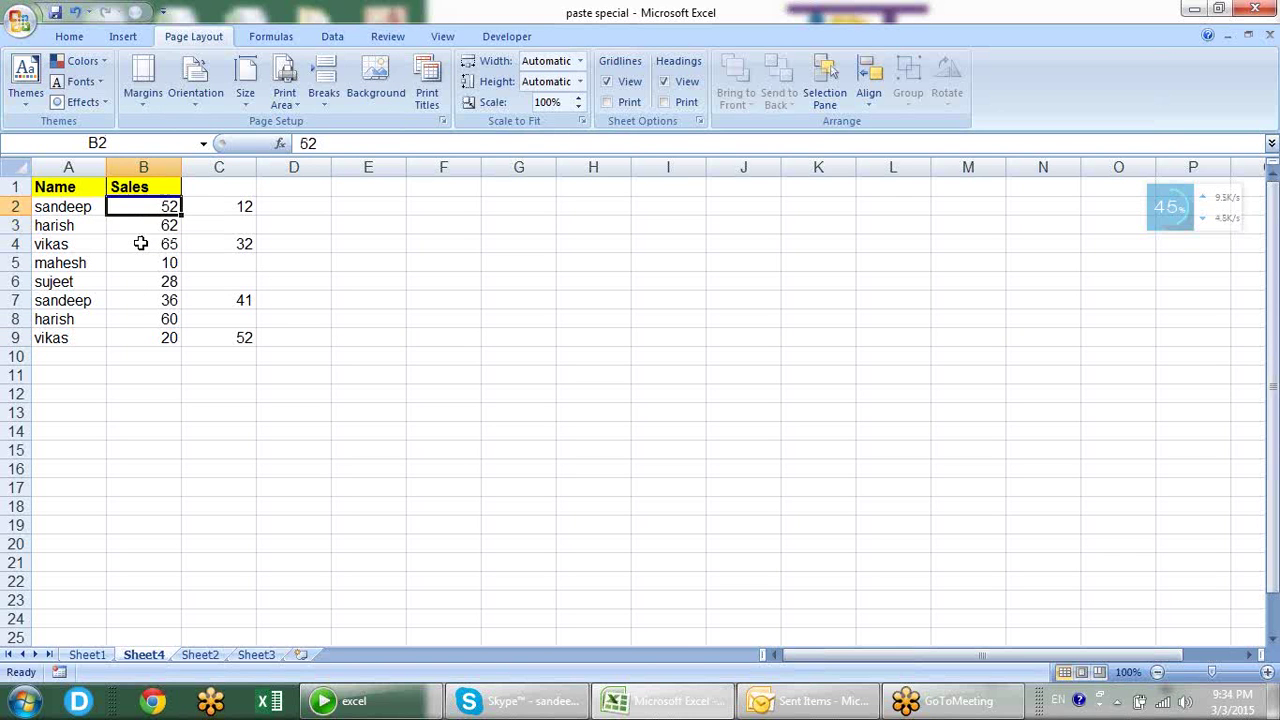
key("Down")
key("Up")
key("Right")
key("Left")
key("Right")
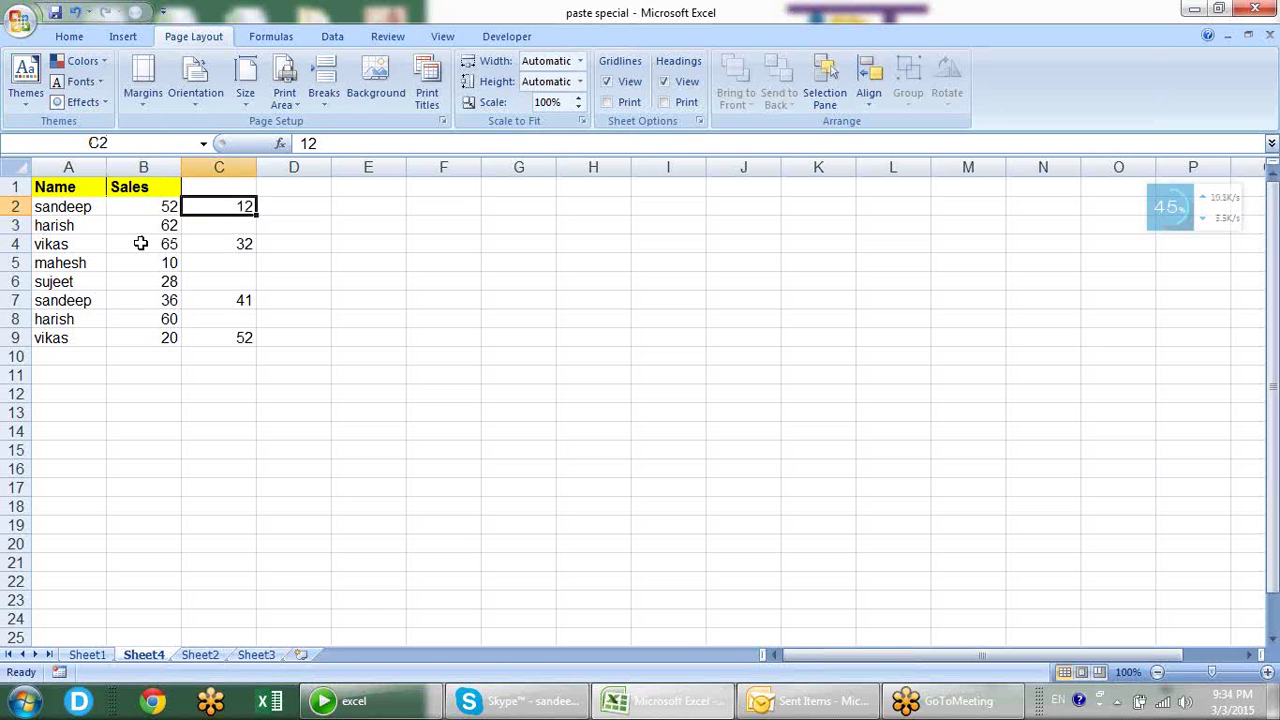
- Review the column C entries from C2 down to C9, including the blank cells between the numbers
key("Left")
key("Right")
key("Up")
key("Down")
key("Down")
key("Down")
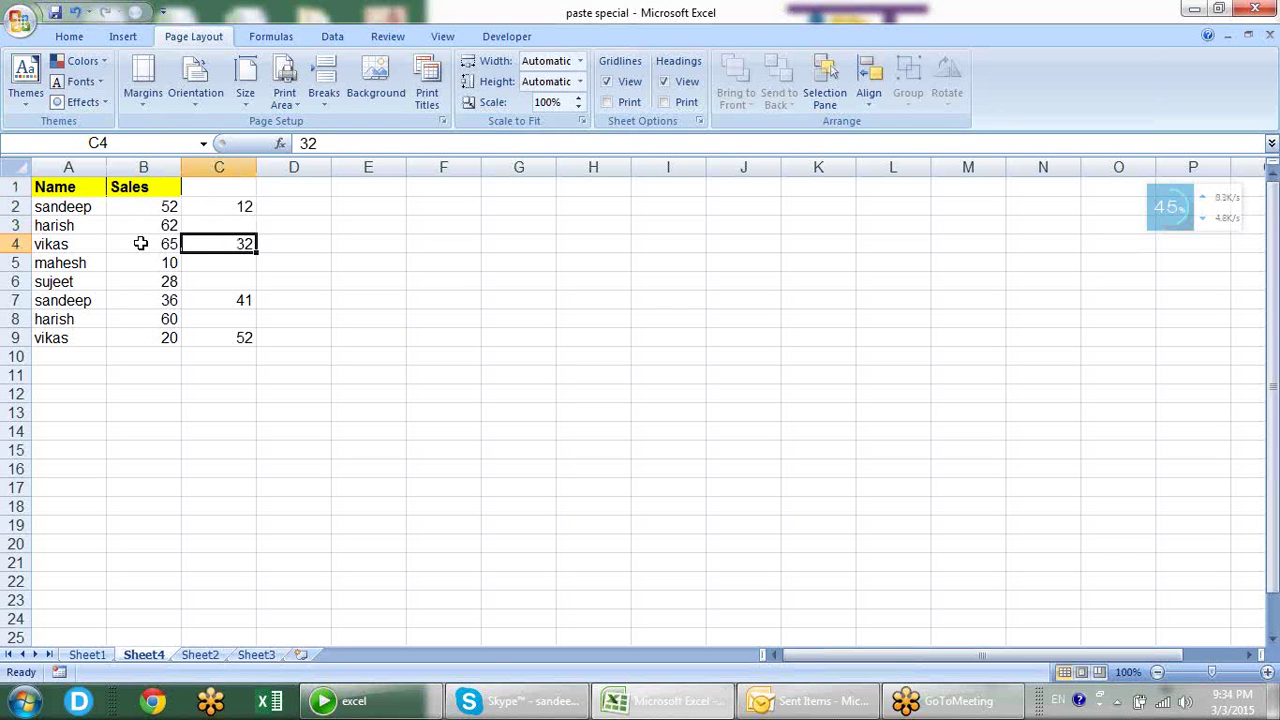
key("Down")
key("Down")
key("Down")
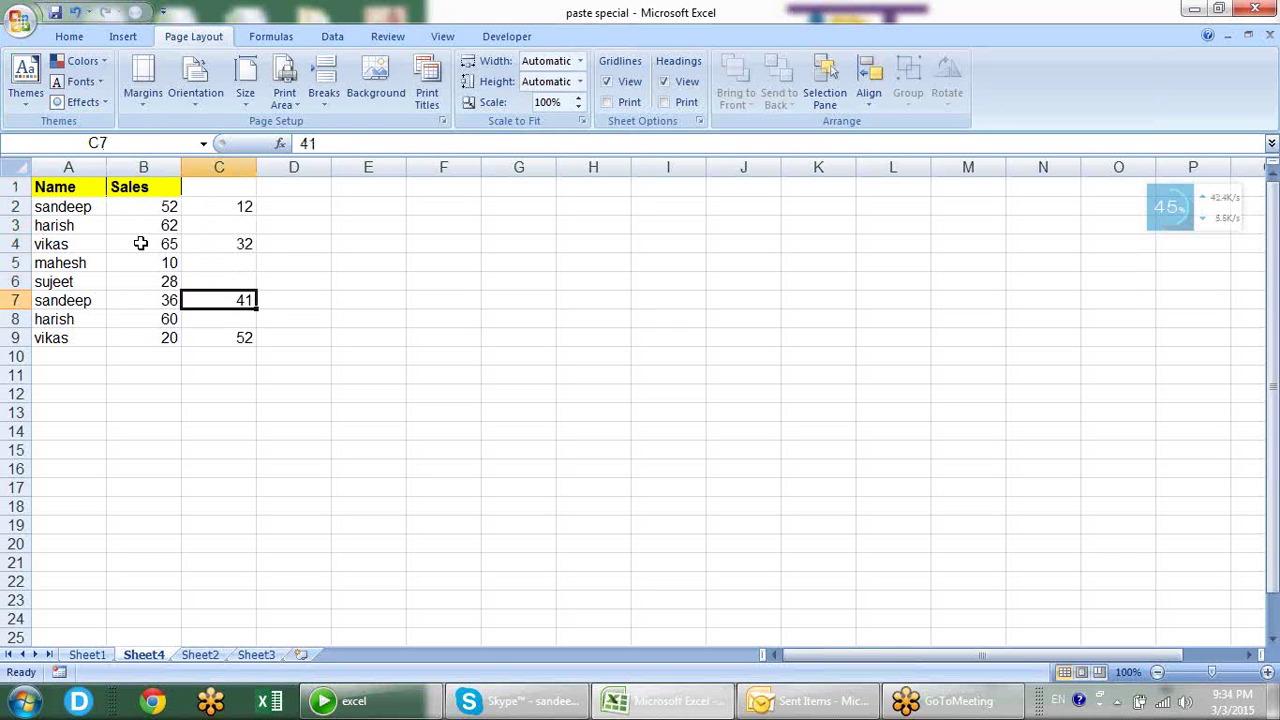
key("Down")
key("Down")
key("Up")
key("Up")
key("Up")
key("Up")
key("Up")
key("Up")
key("Up")
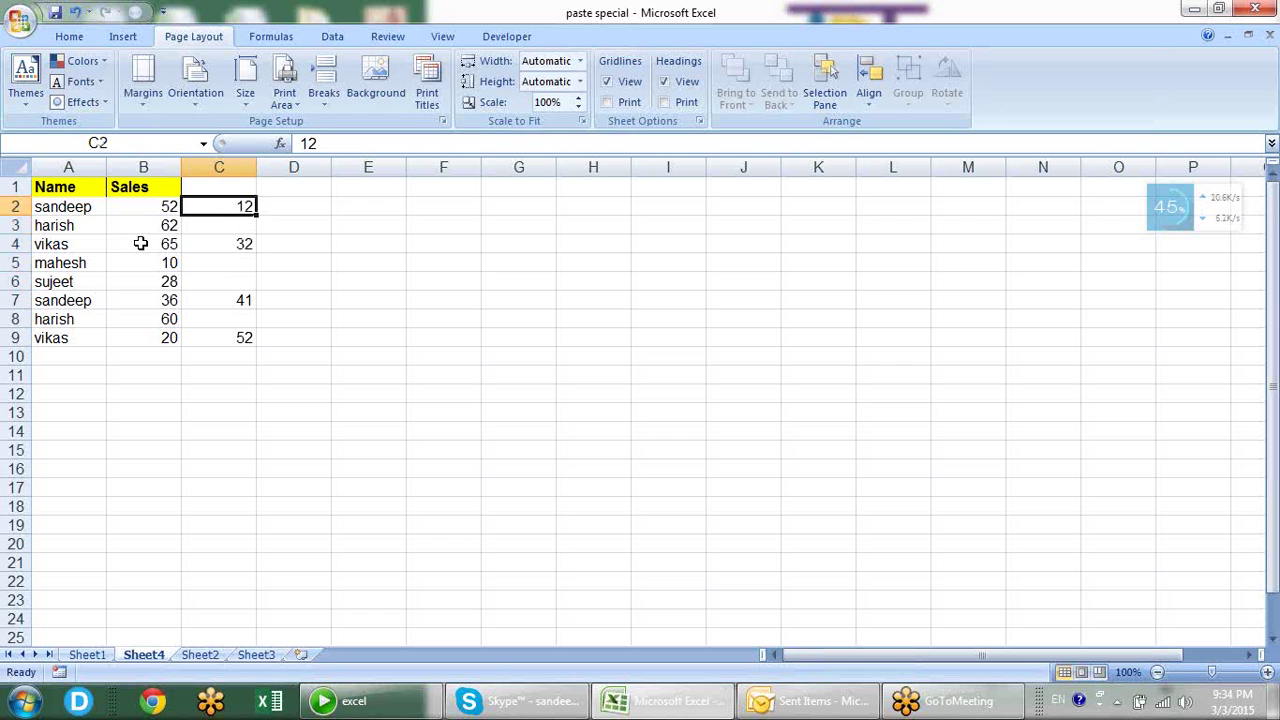
- Compare the Sales values in B2, B4 and B7 with the column C numbers in the same rows
key("Left")
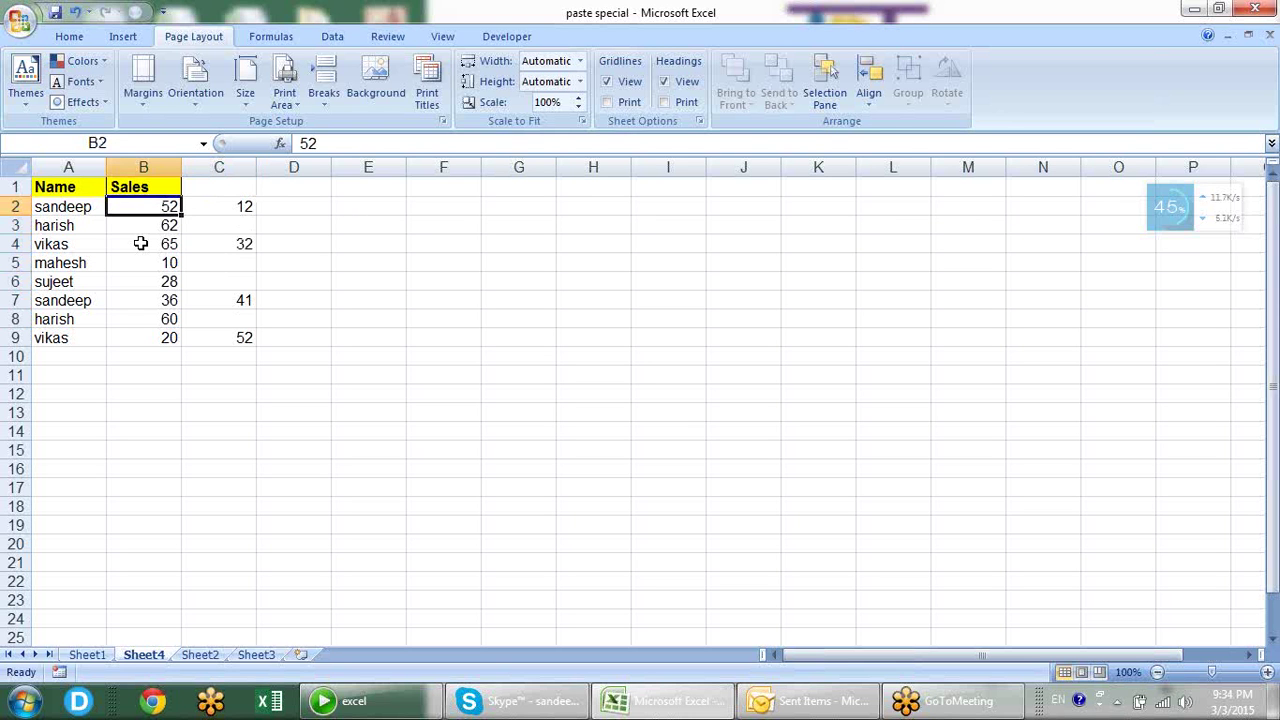
key("Down")
key("Down")
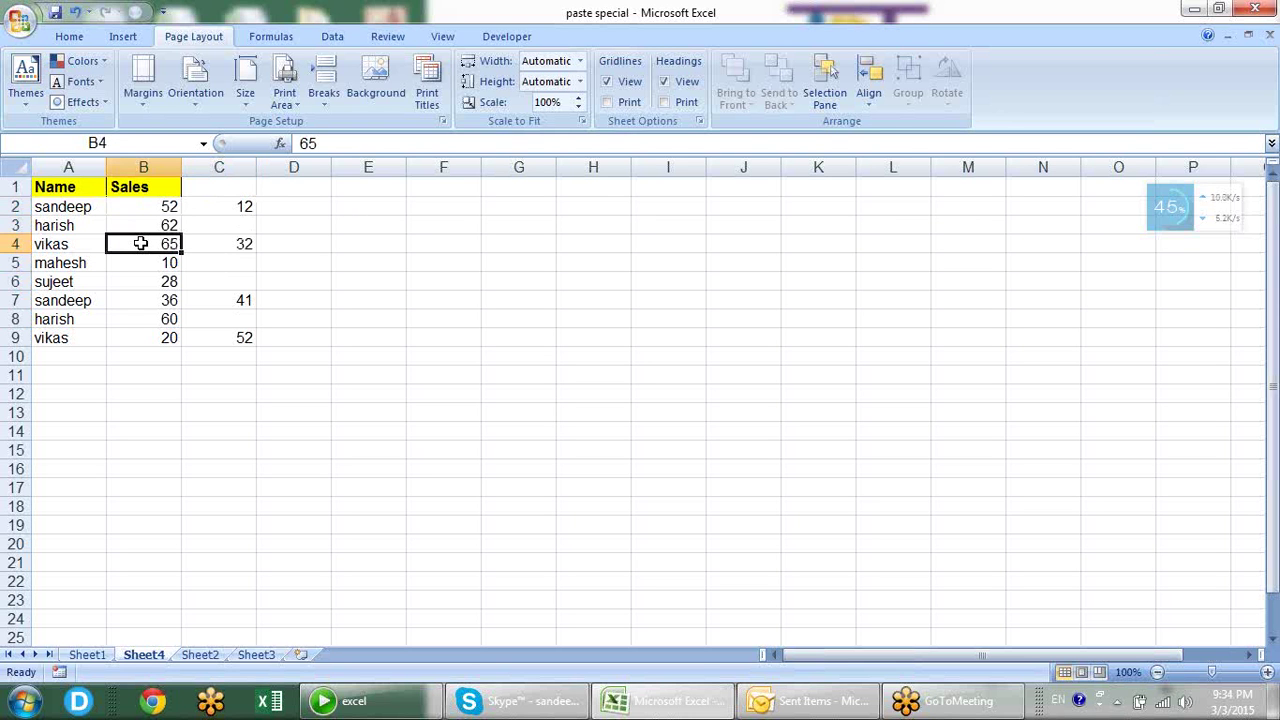
key("Up")
key("Up")
key("Right")
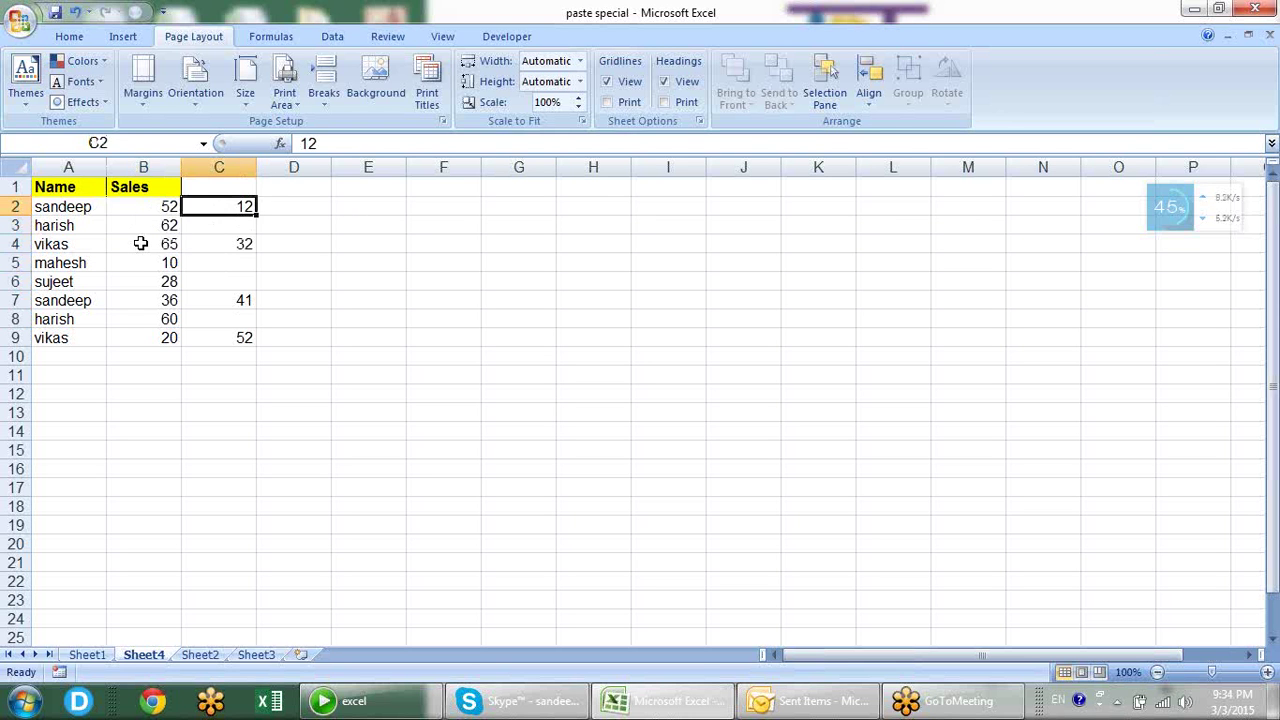
key("Left")
key("Right")
key("Left")
key("Down")
key("Down")
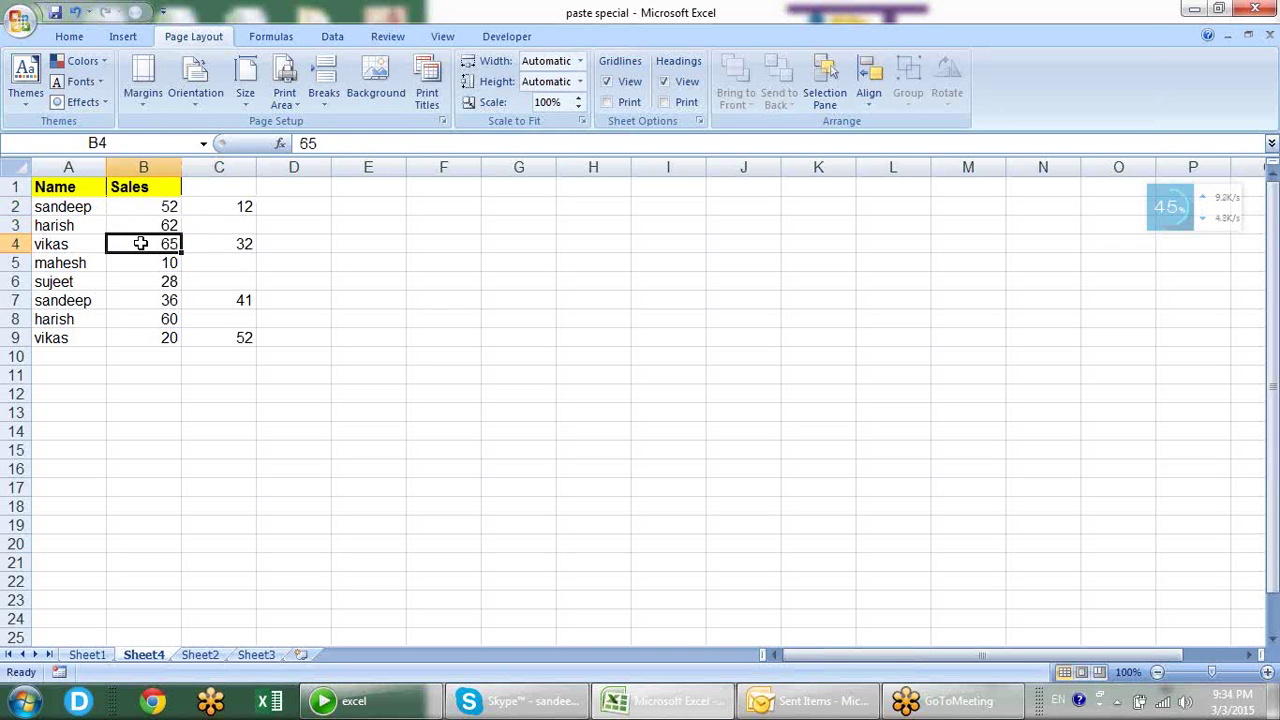
key("Right")
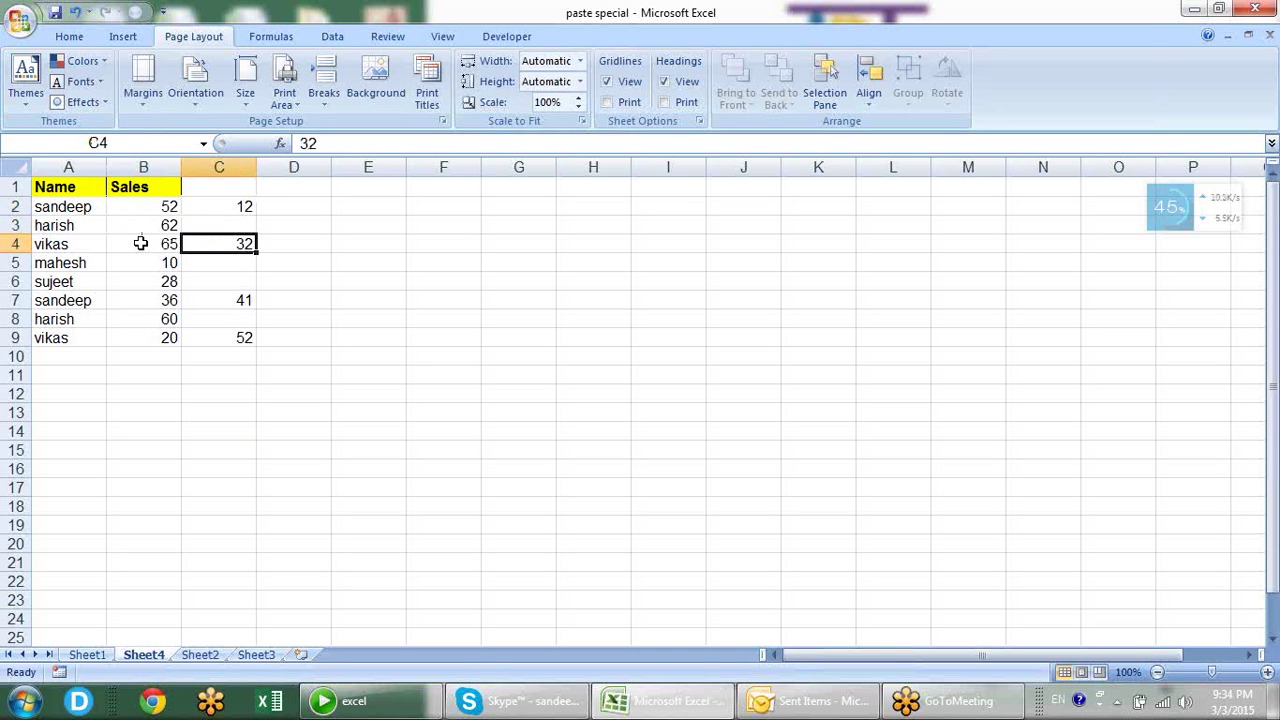
key("Up")
key("Up")
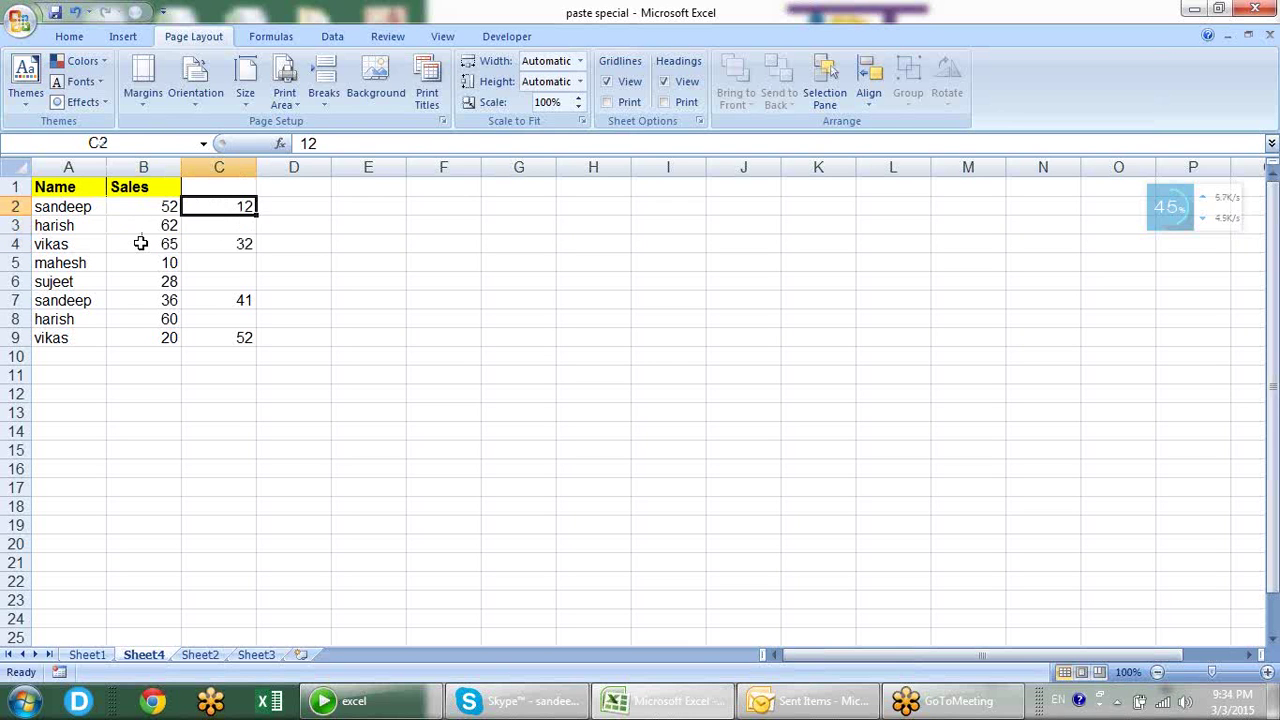
key("Right")
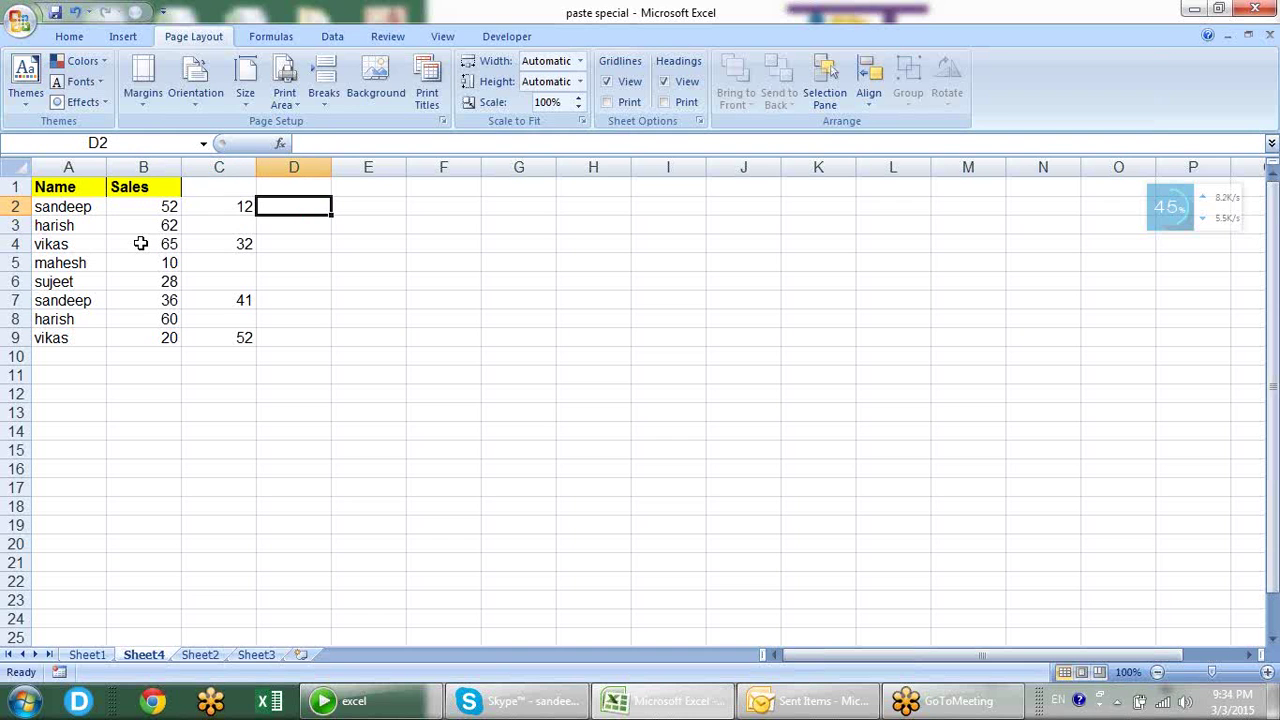
key("Left")
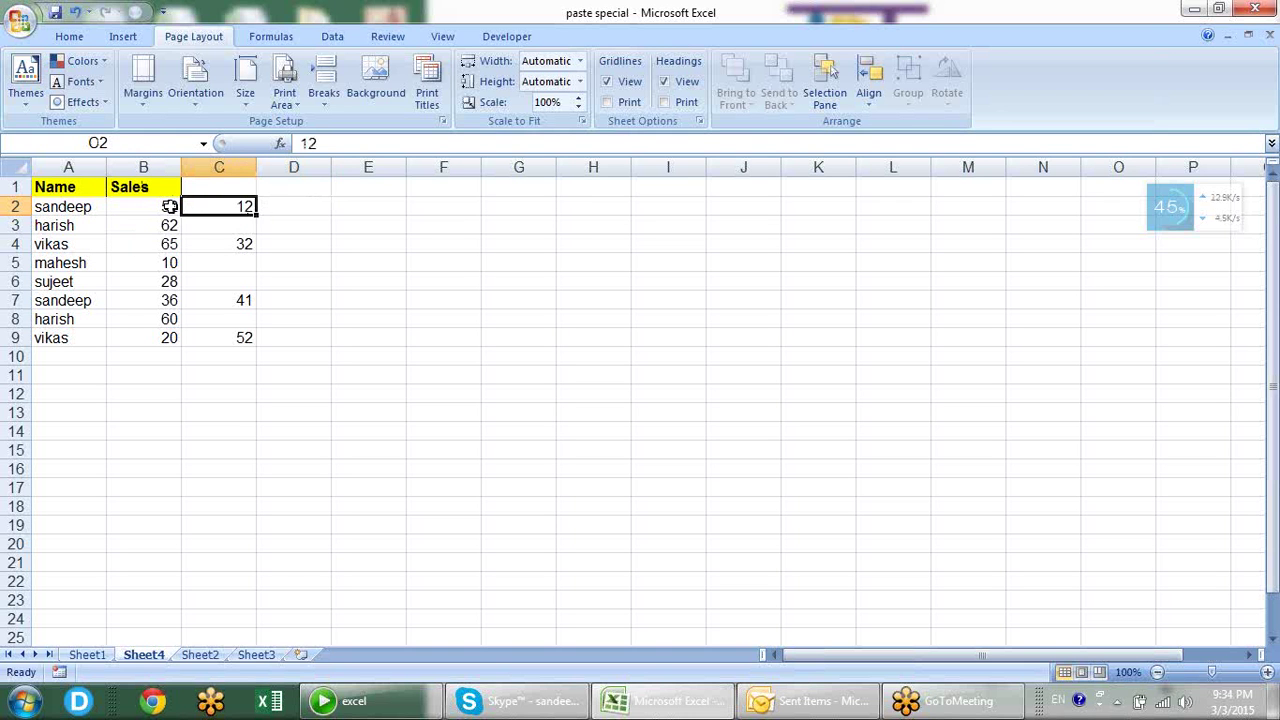
left_click(240, 245)
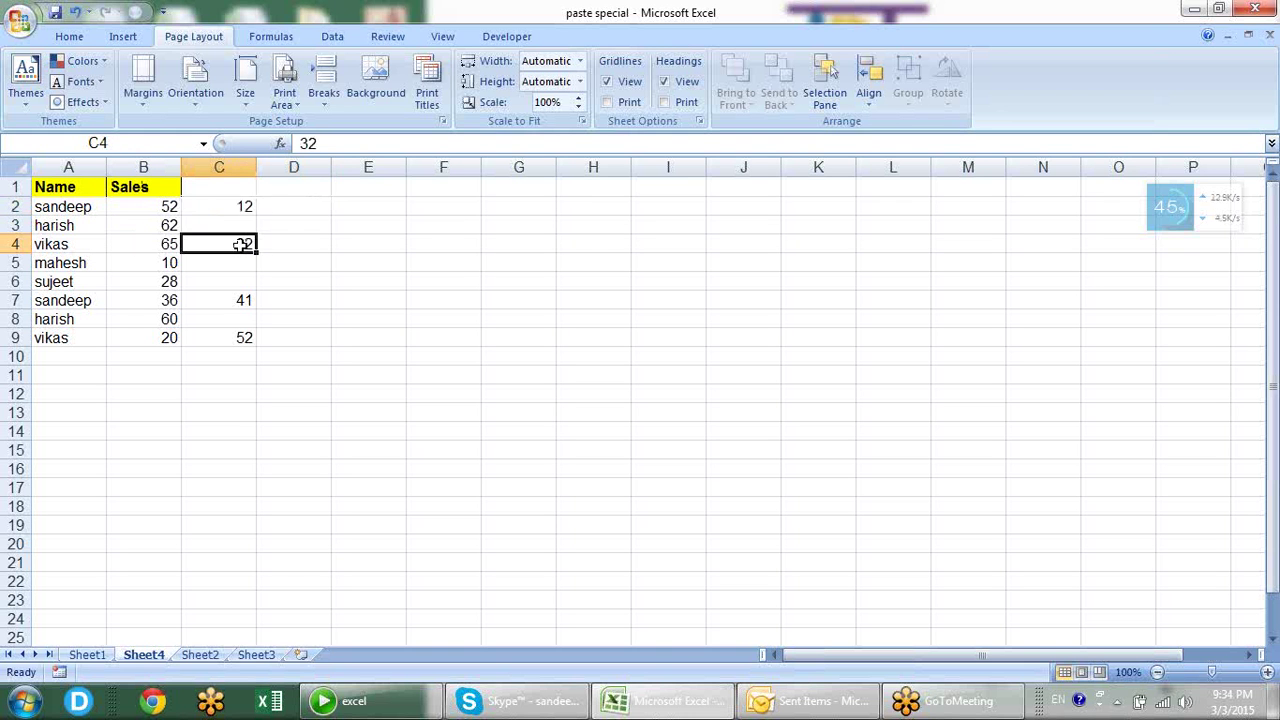
left_click(168, 245)
left_click(245, 303)
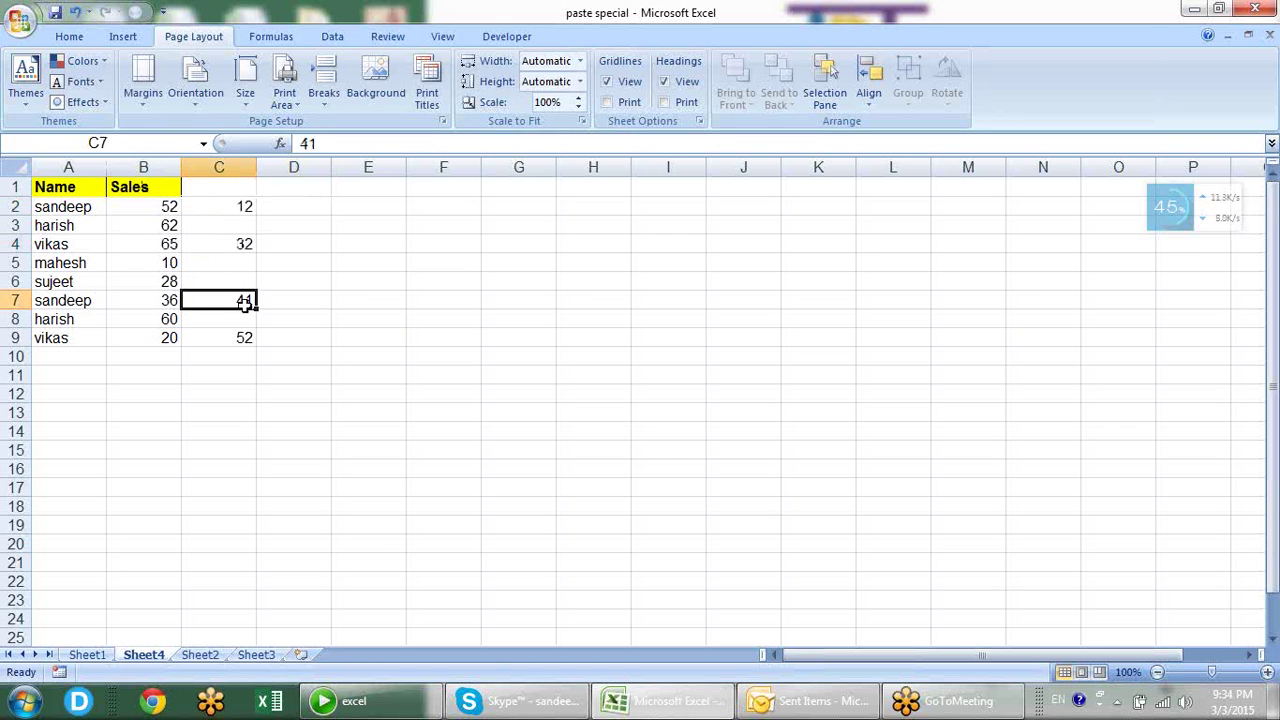
left_click(170, 305)
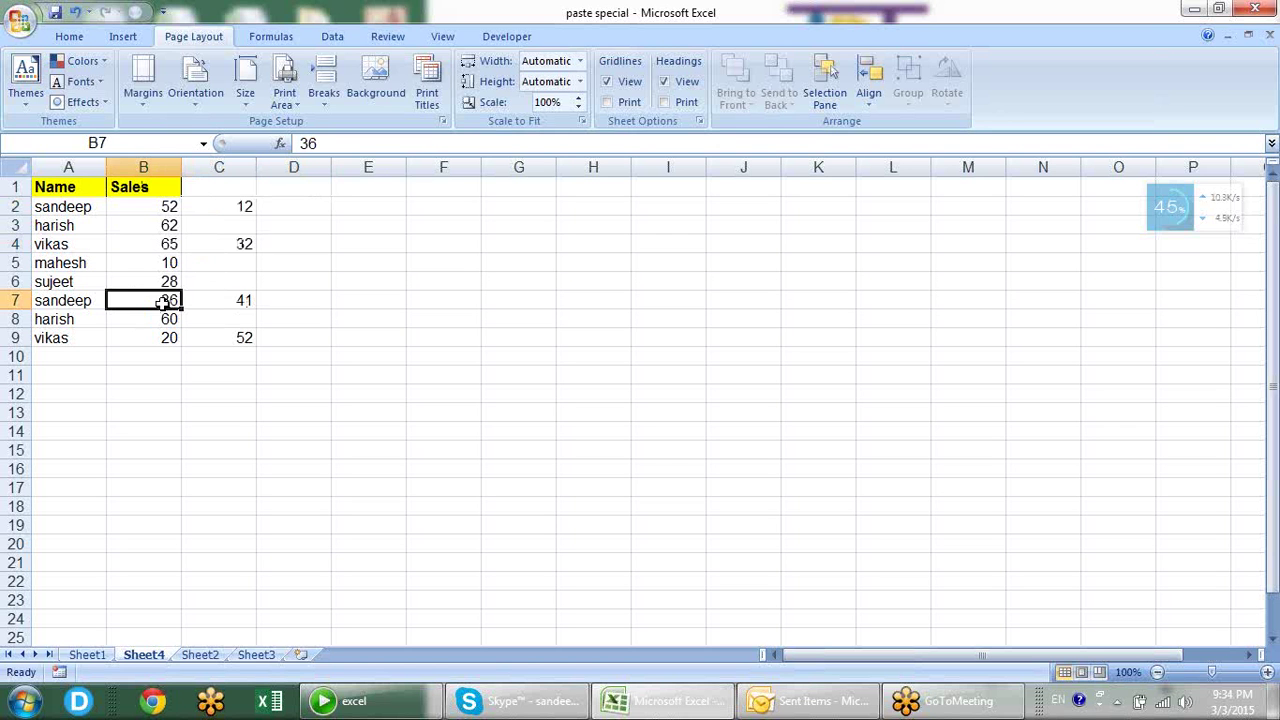
- Enter the formula =B2+C2 in cell D2
left_click(305, 206)
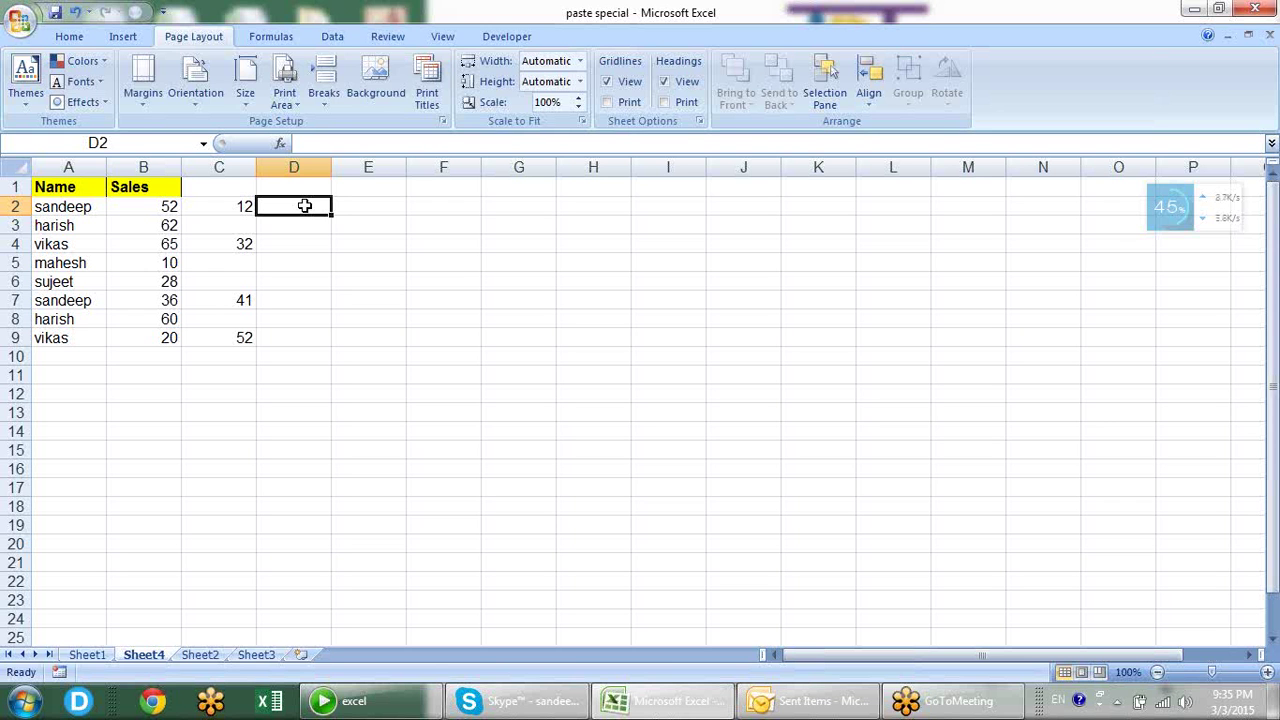
type("=")
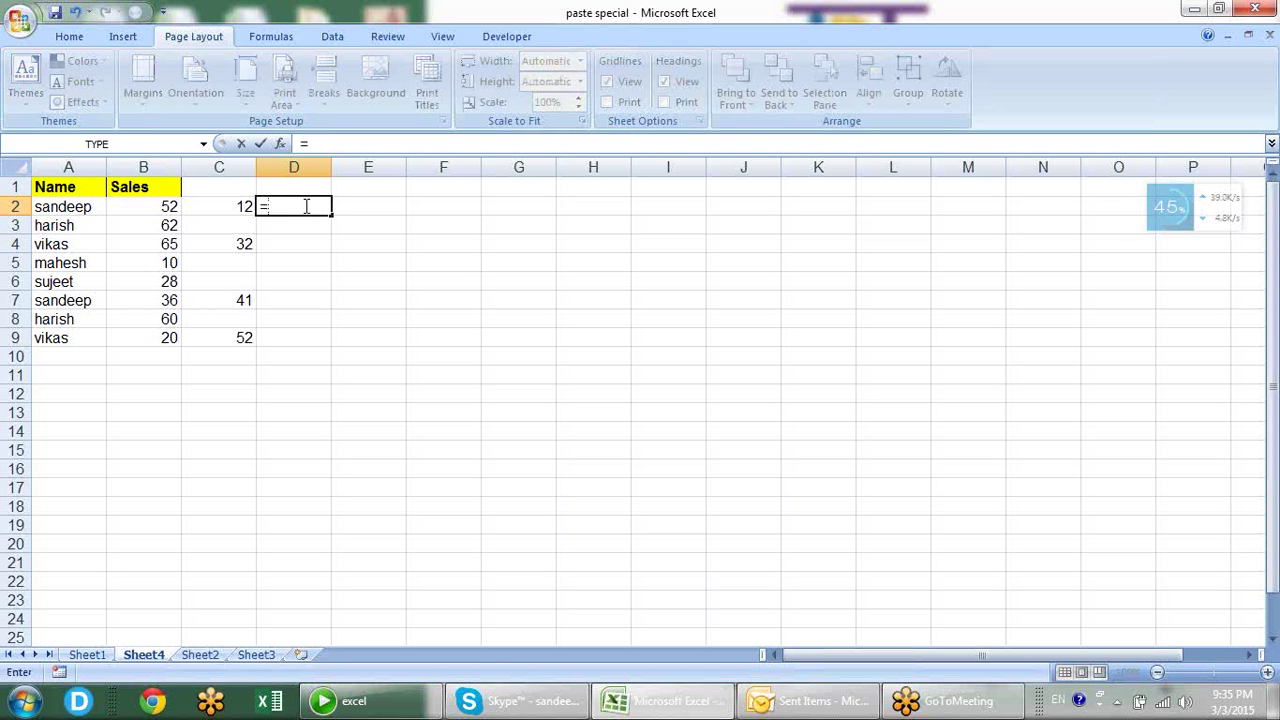
key("Left")
key("Left")
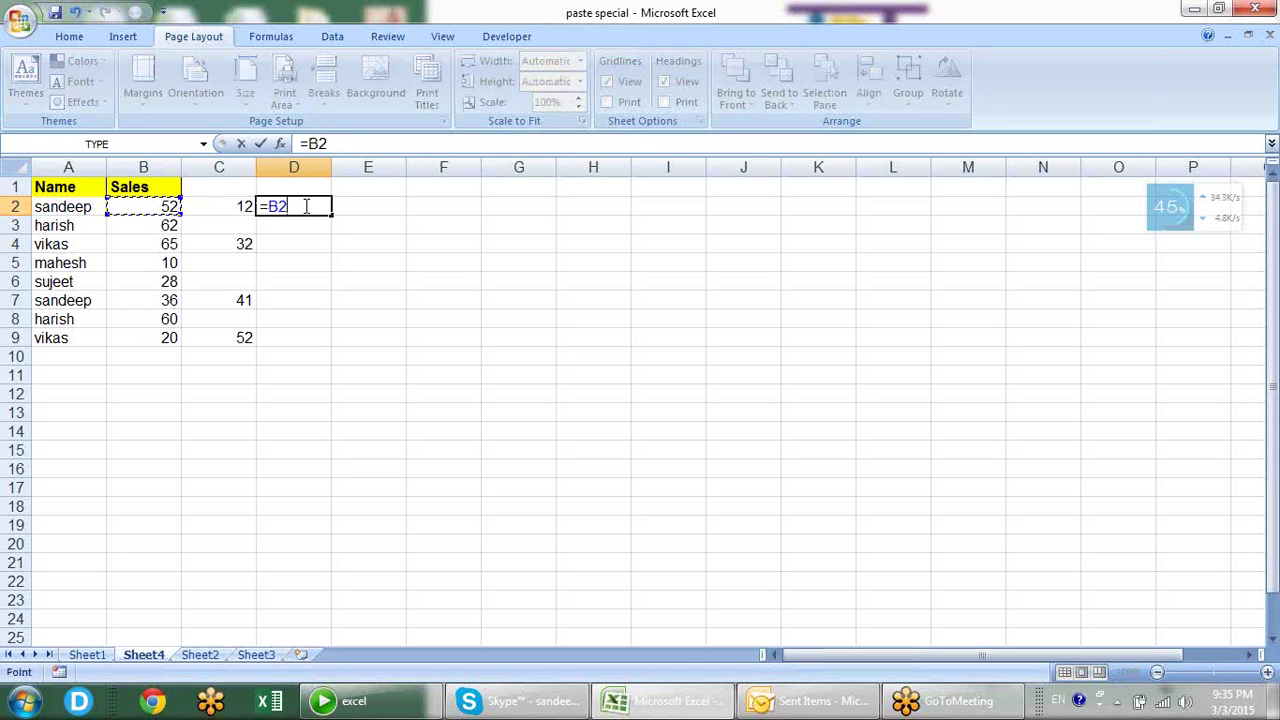
type("+")
key("Left")
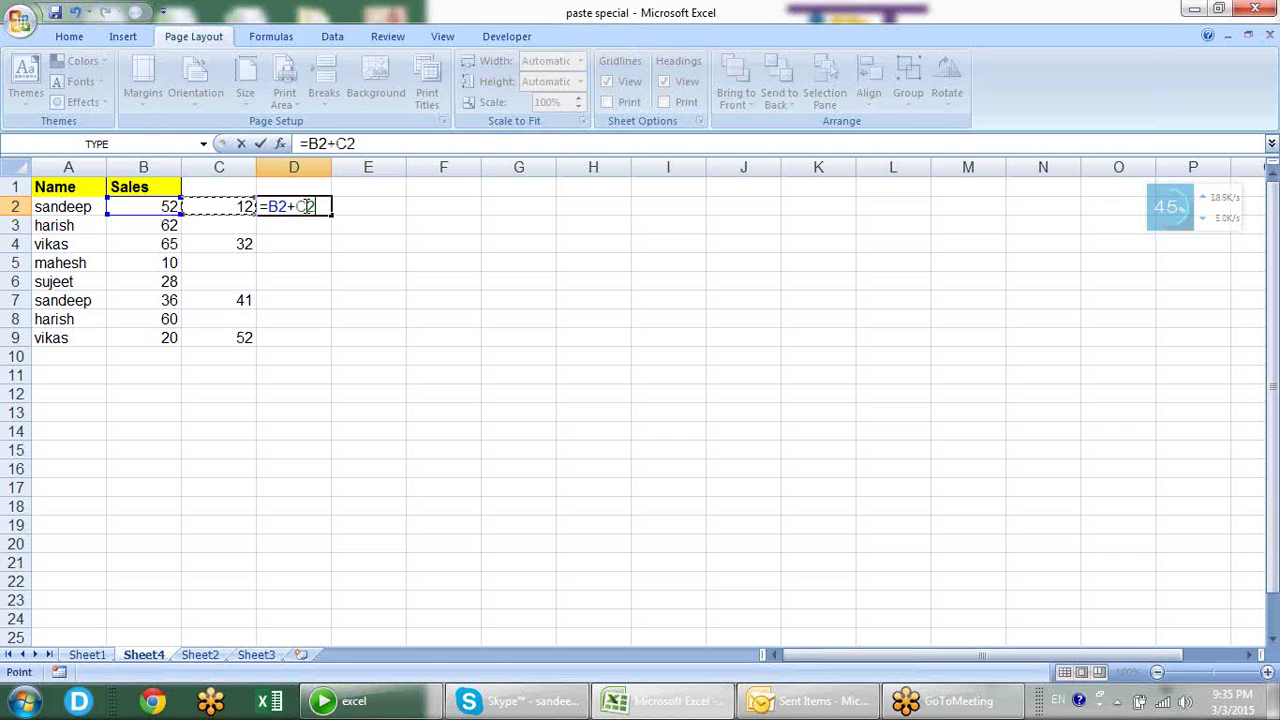
key("Return")
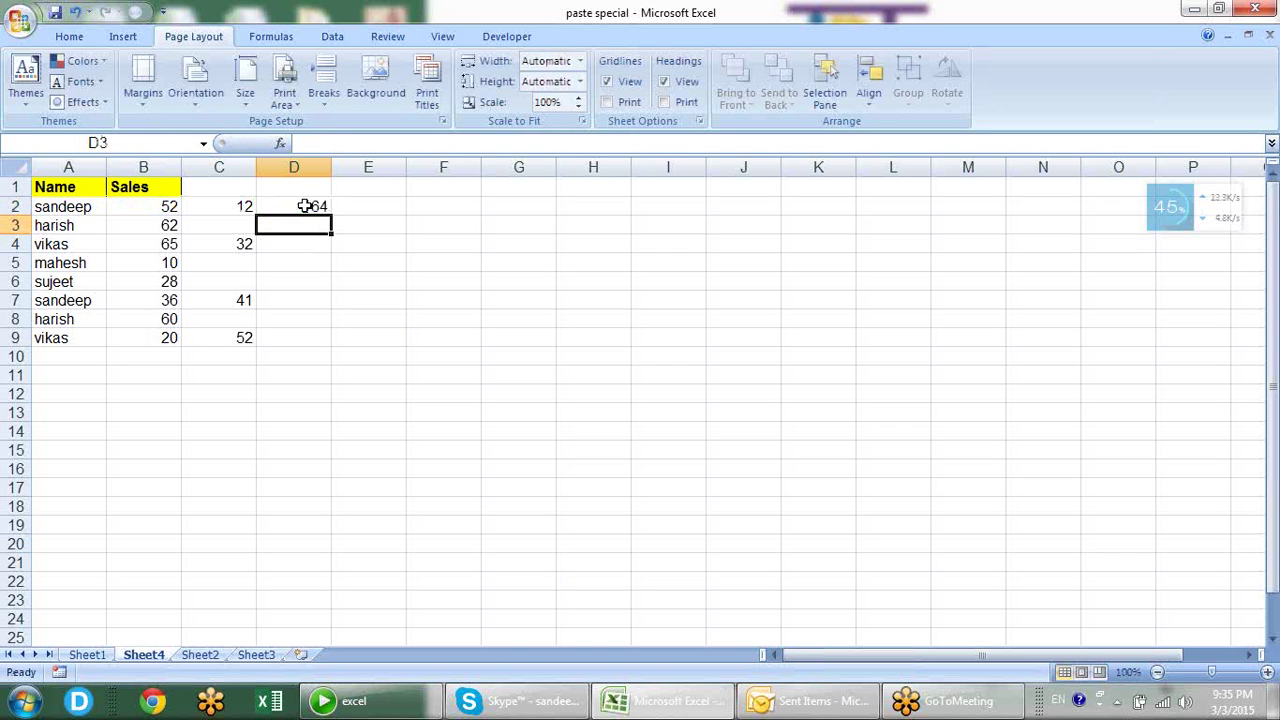
- Fill the D2 formula down to D9, and undo the fill
left_click(305, 206)
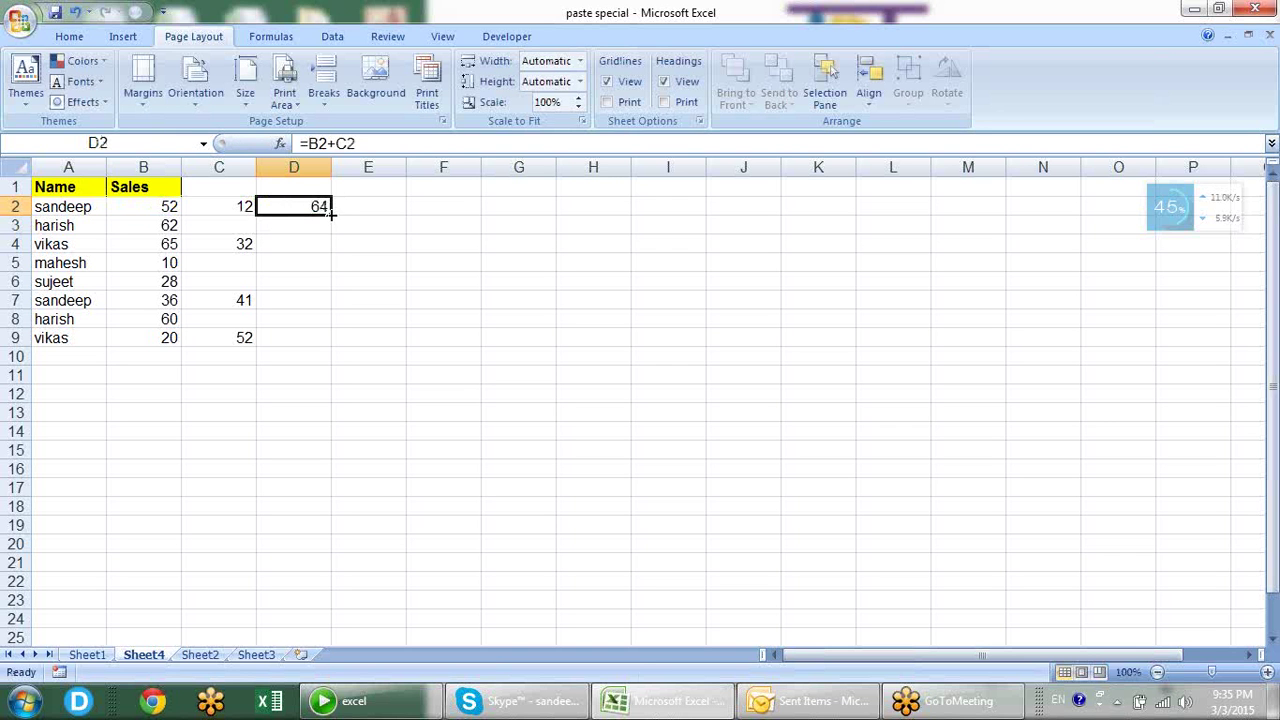
left_click_drag(331, 214, 337, 343)
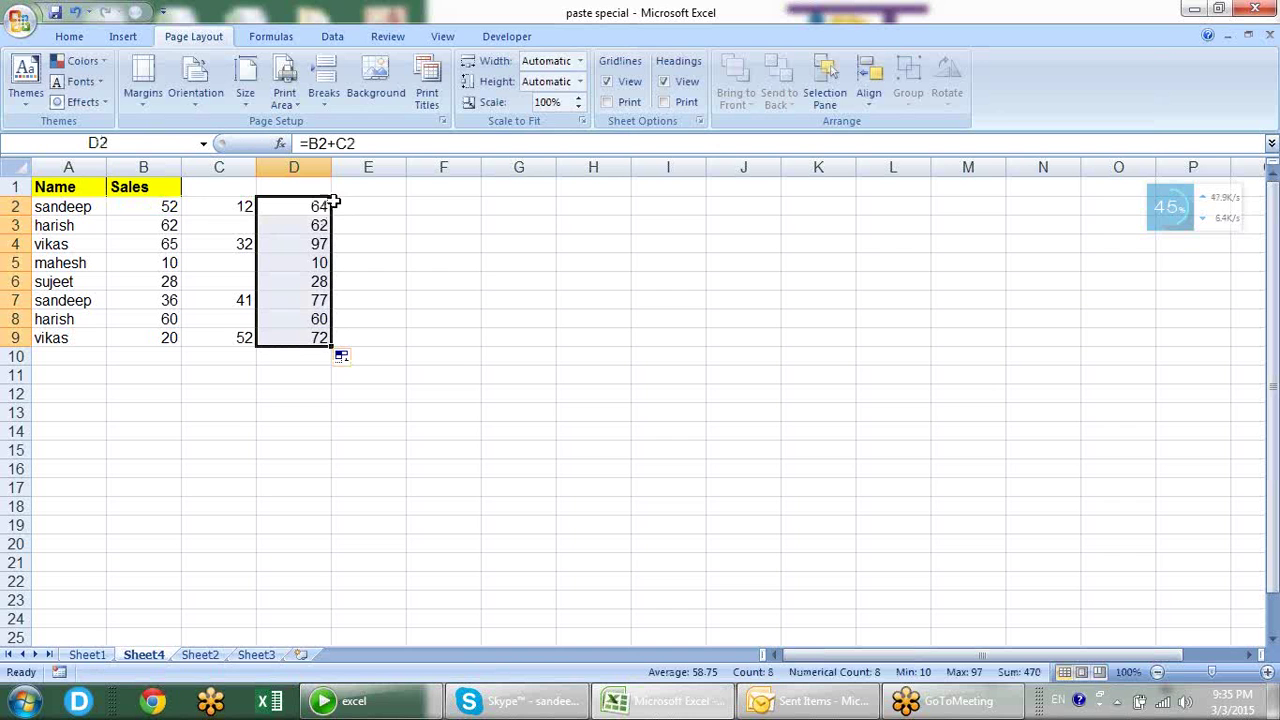
key("ctrl+z")
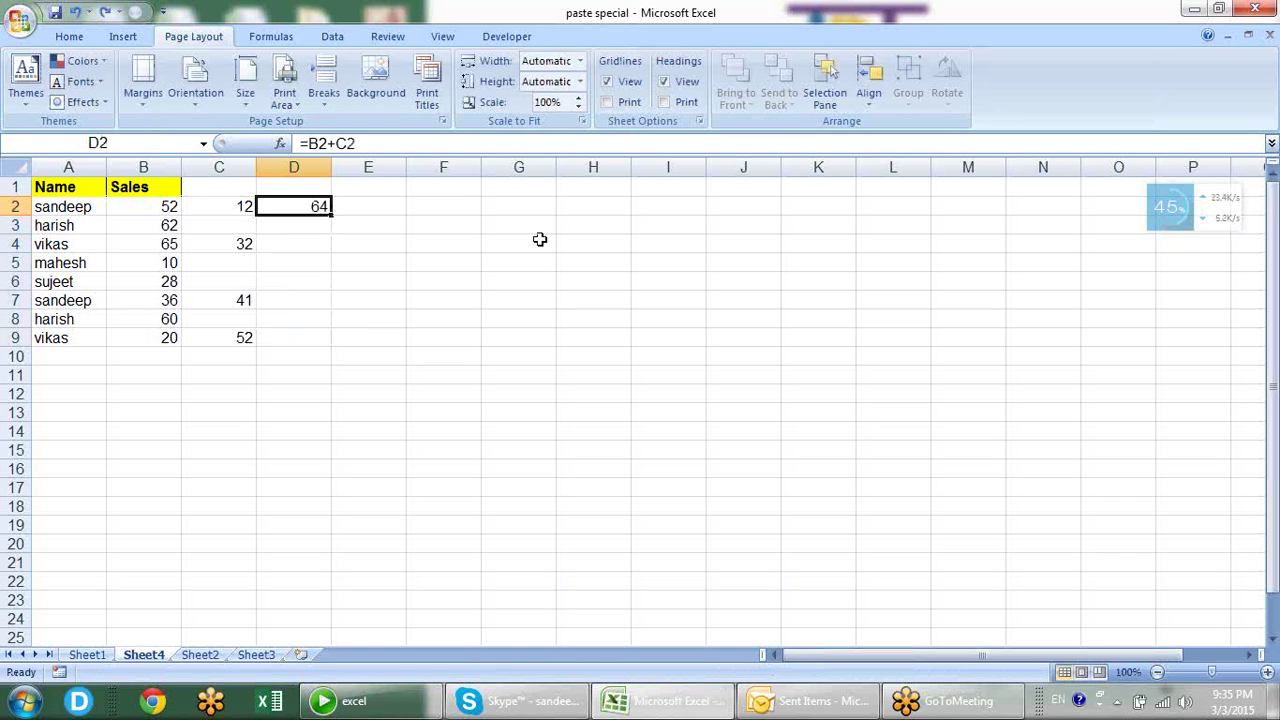
- Try an AutoSum of B2:C2 in cell D2, cancel it, and clear the cell
key("alt+equal")
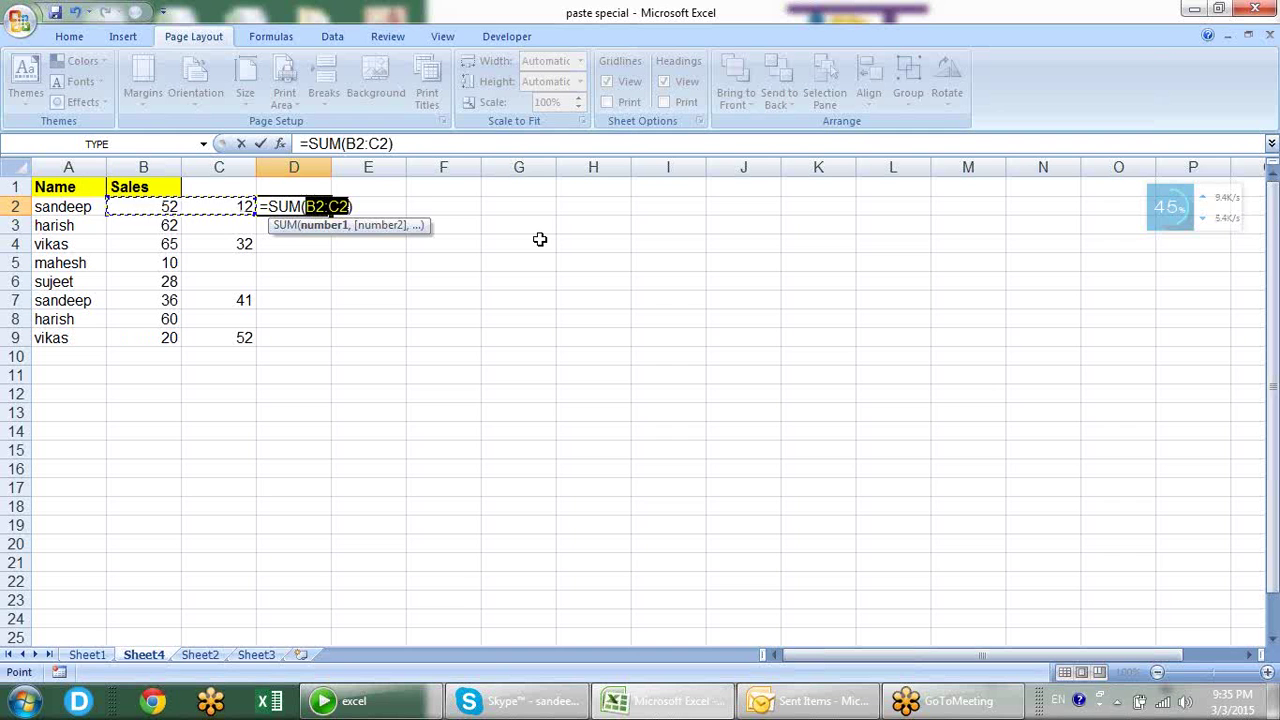
key("Escape")
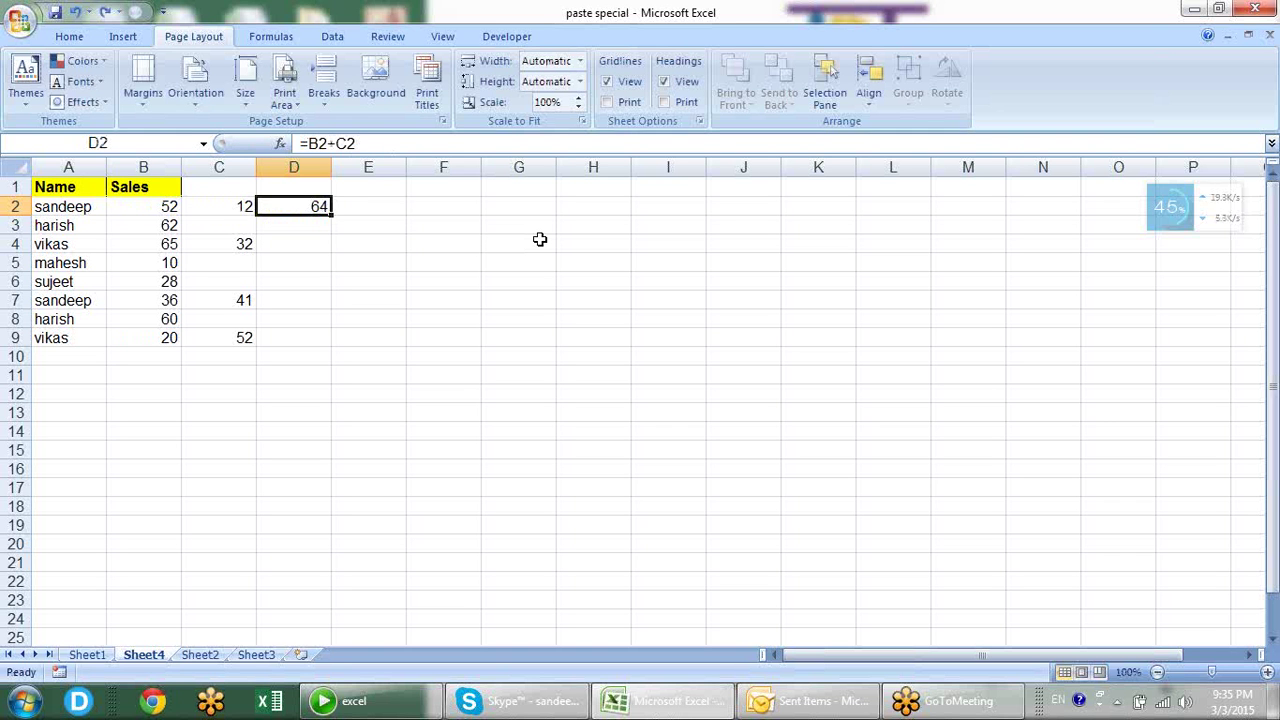
key("Delete")
- Review the column C numbers and the neighbouring Sales values, selecting each range from row 2 downward
key("Left")
key("shift+Down")
key("shift+Down")
key("shift+Down")
key("shift+Down")
key("shift+Down")
key("shift+Down")
key("shift+Down")
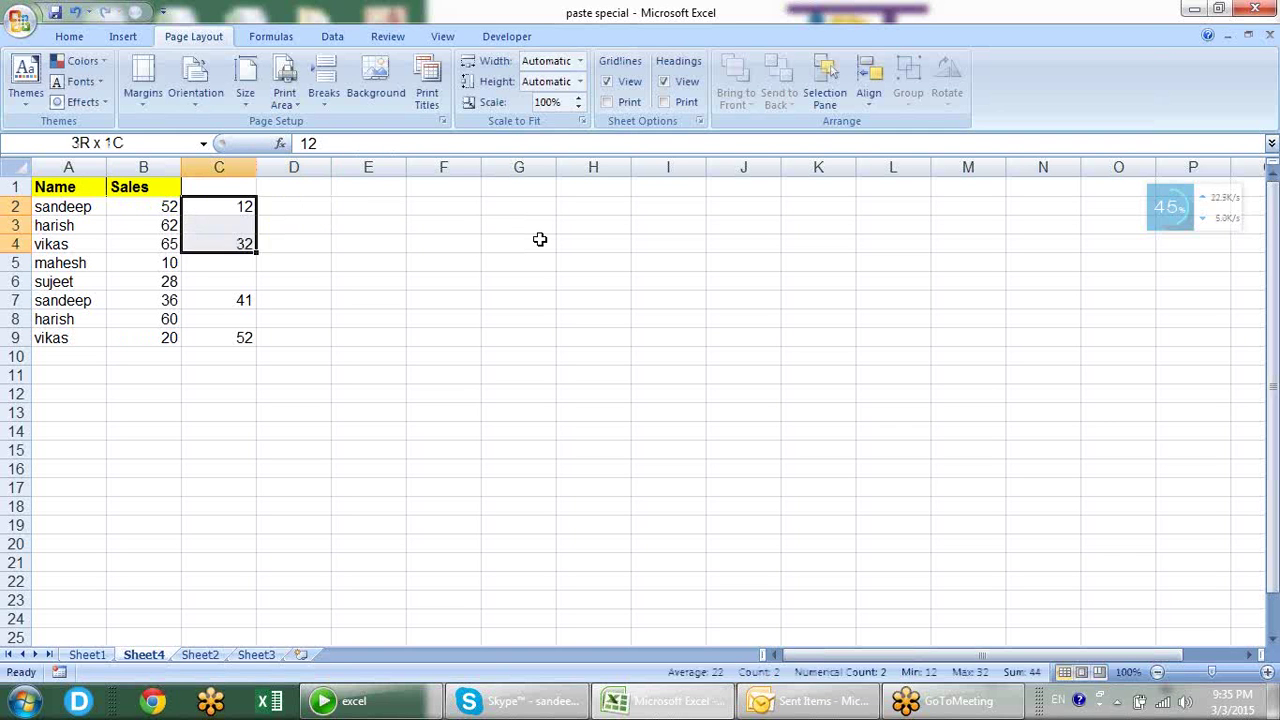
key("Left")
key("shift+Down")
key("shift+Down")
key("shift+Down")
key("shift+Down")
key("shift+Down")
key("shift+Down")
key("shift+Down")
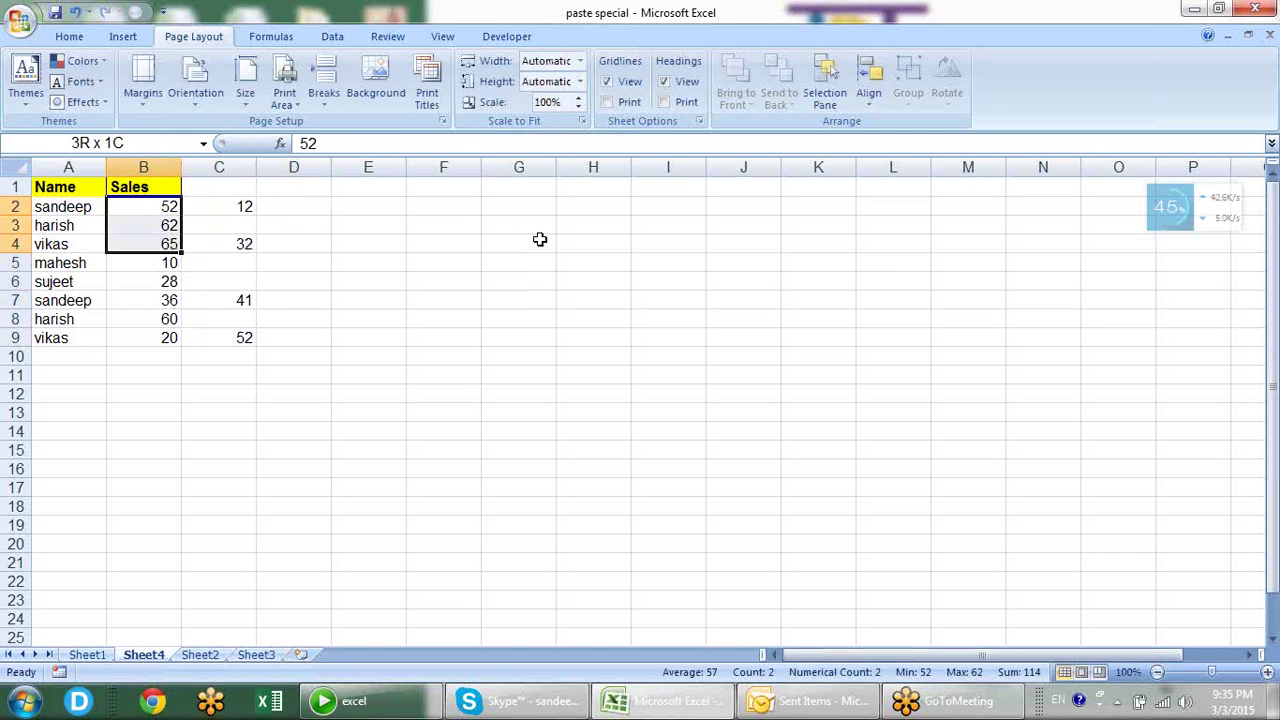
key("Right")
key("Right")
key("Right")
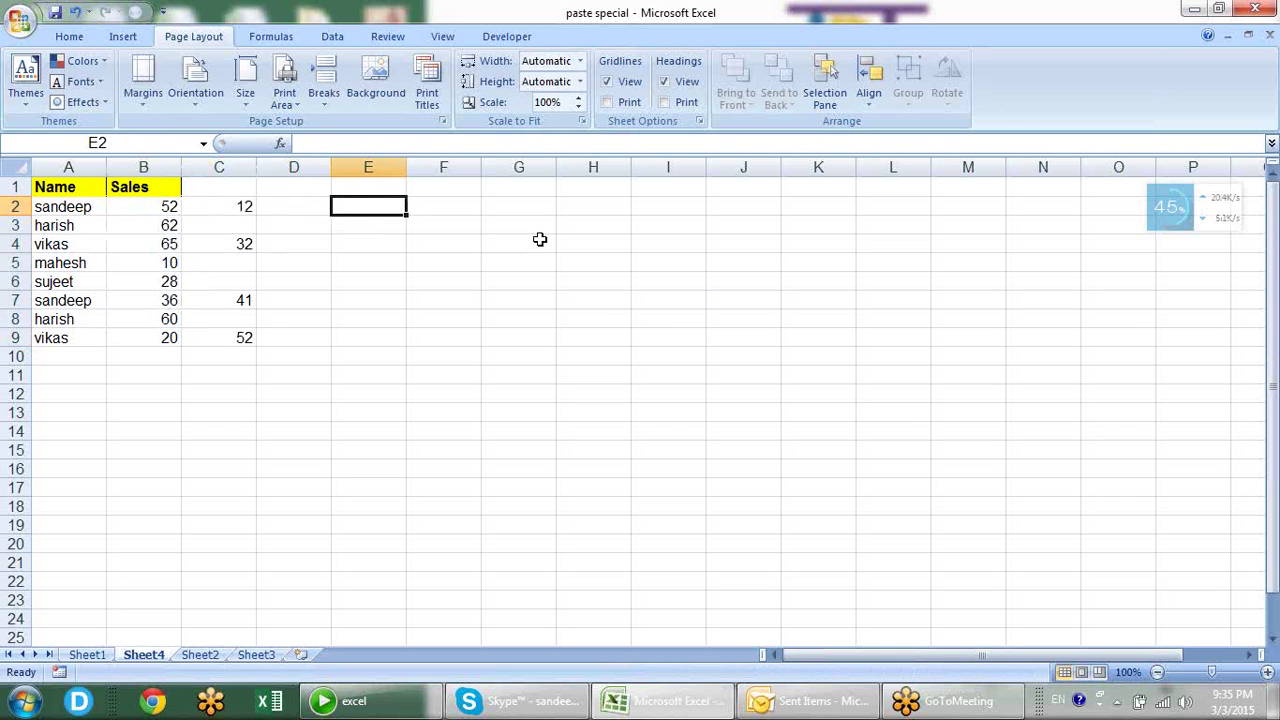
- AutoSum B2:C2 in cell D2 and fill the formula down to D9
key("Left")
key("alt+equal")
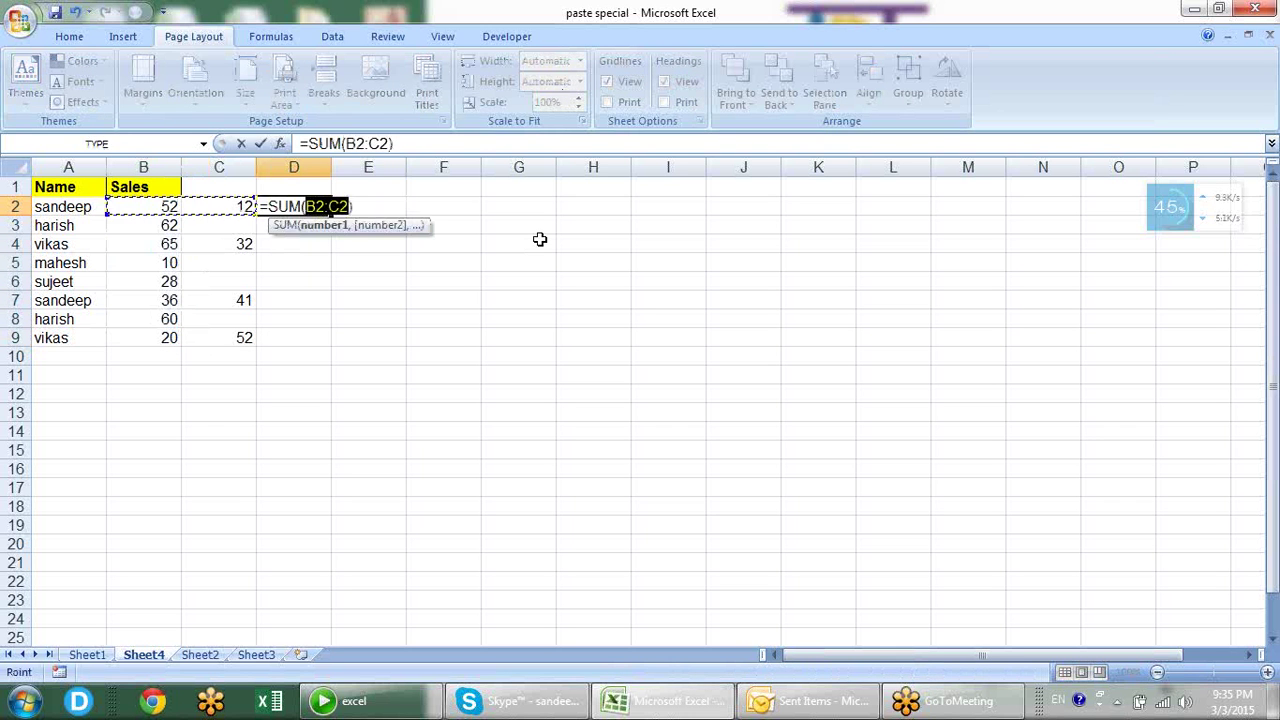
key("Return")
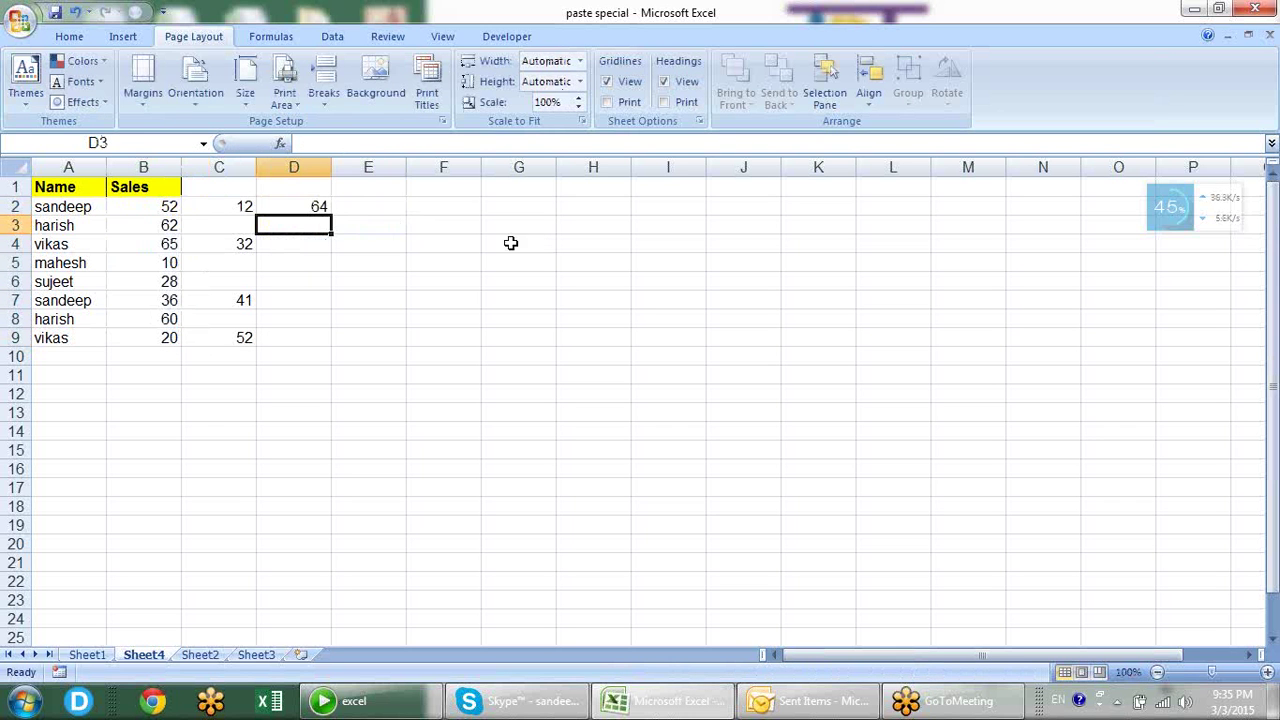
left_click(316, 205)
left_click_drag(331, 213, 335, 346)
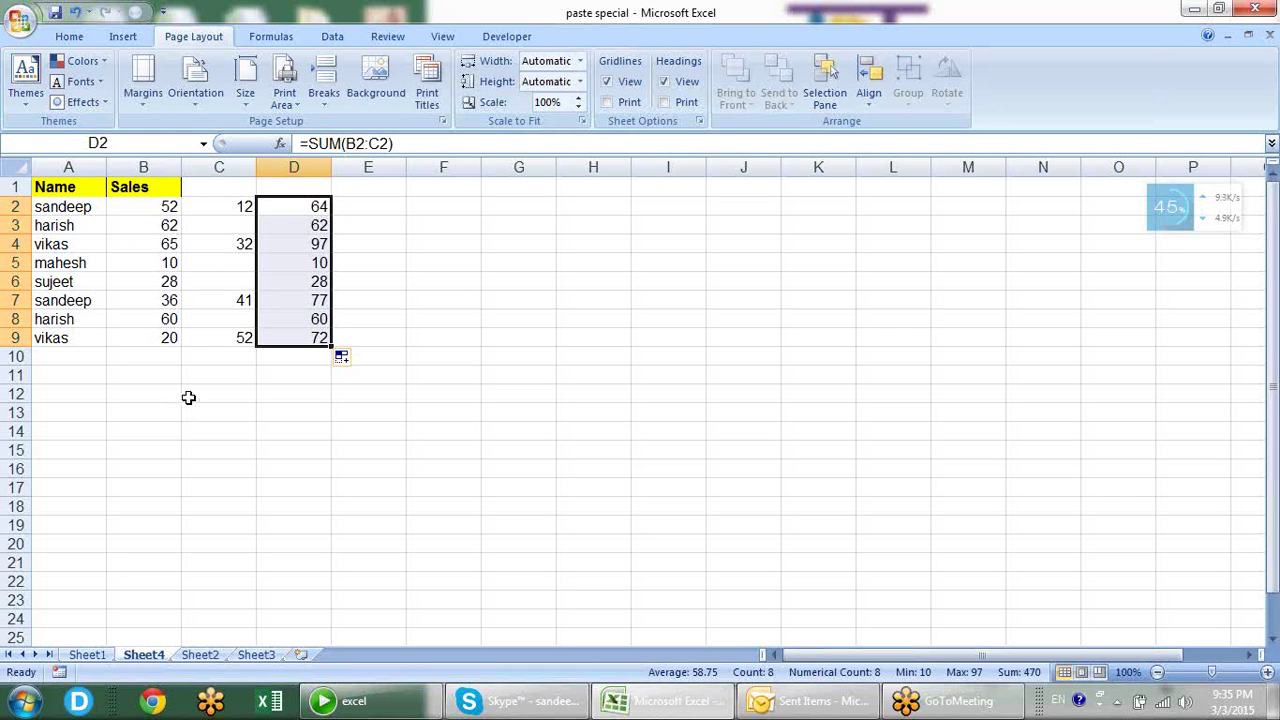
key("ctrl+c")
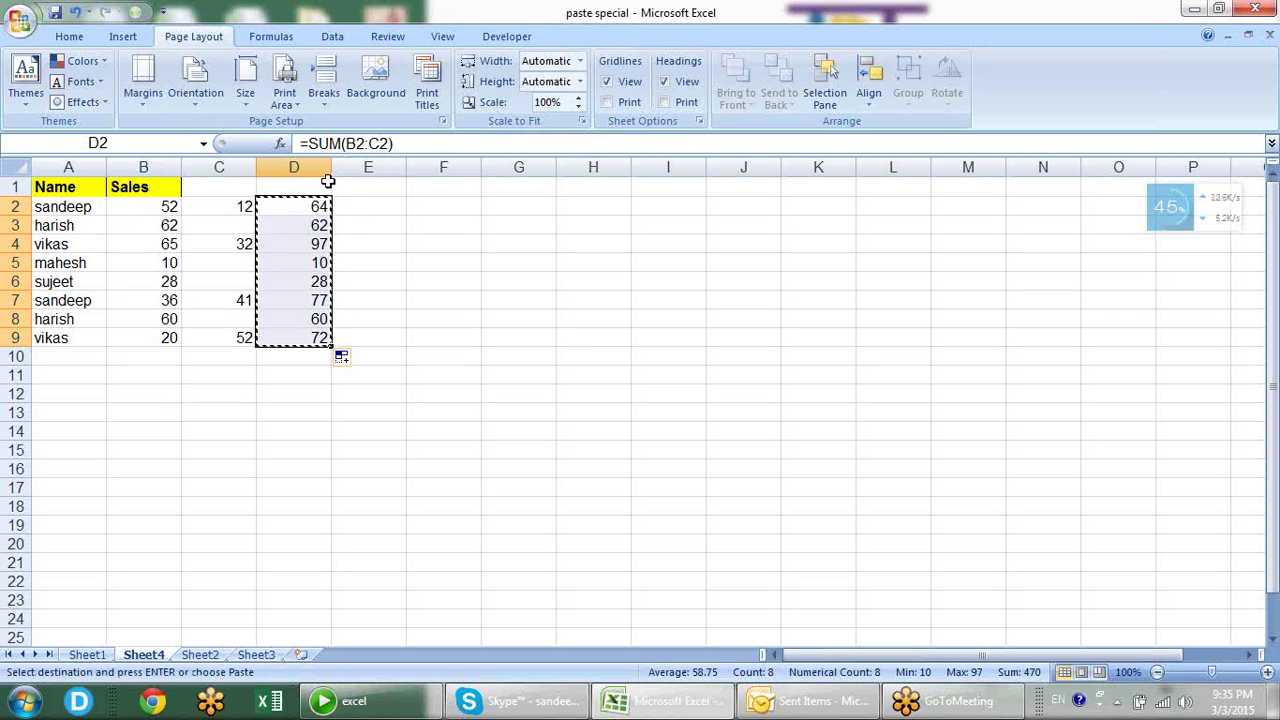
left_click(321, 166)
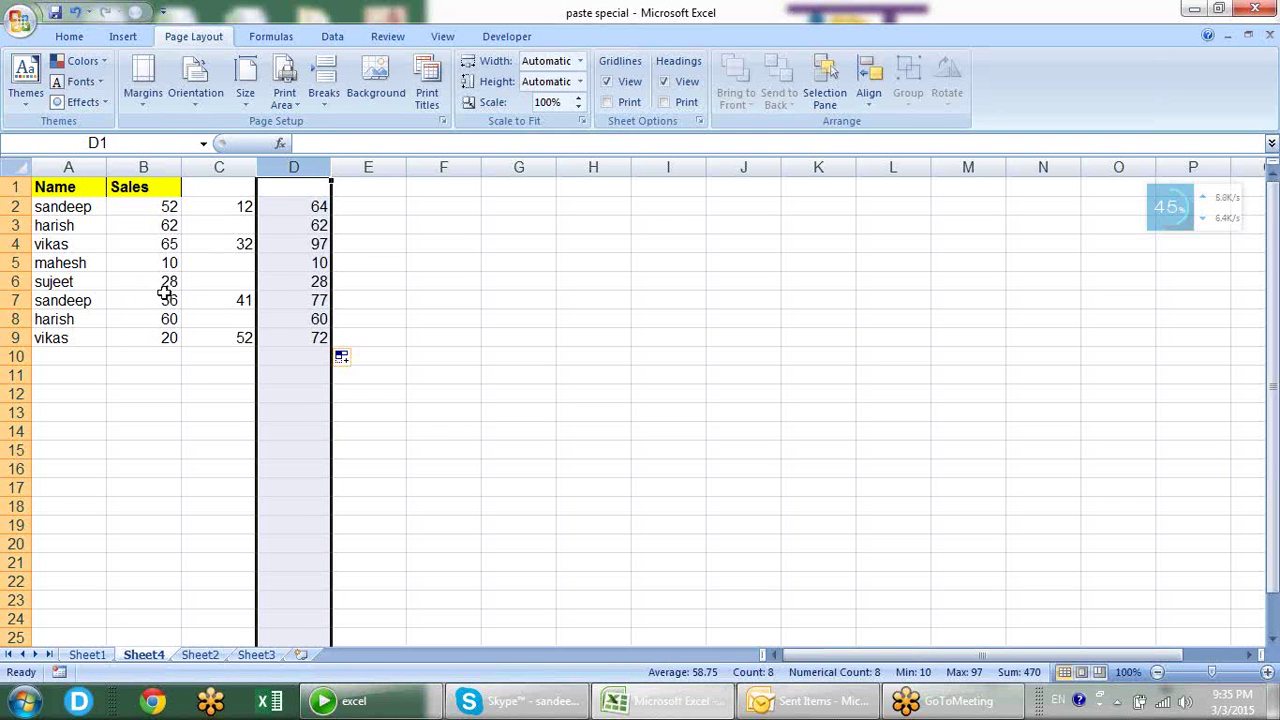
left_click(280, 206)
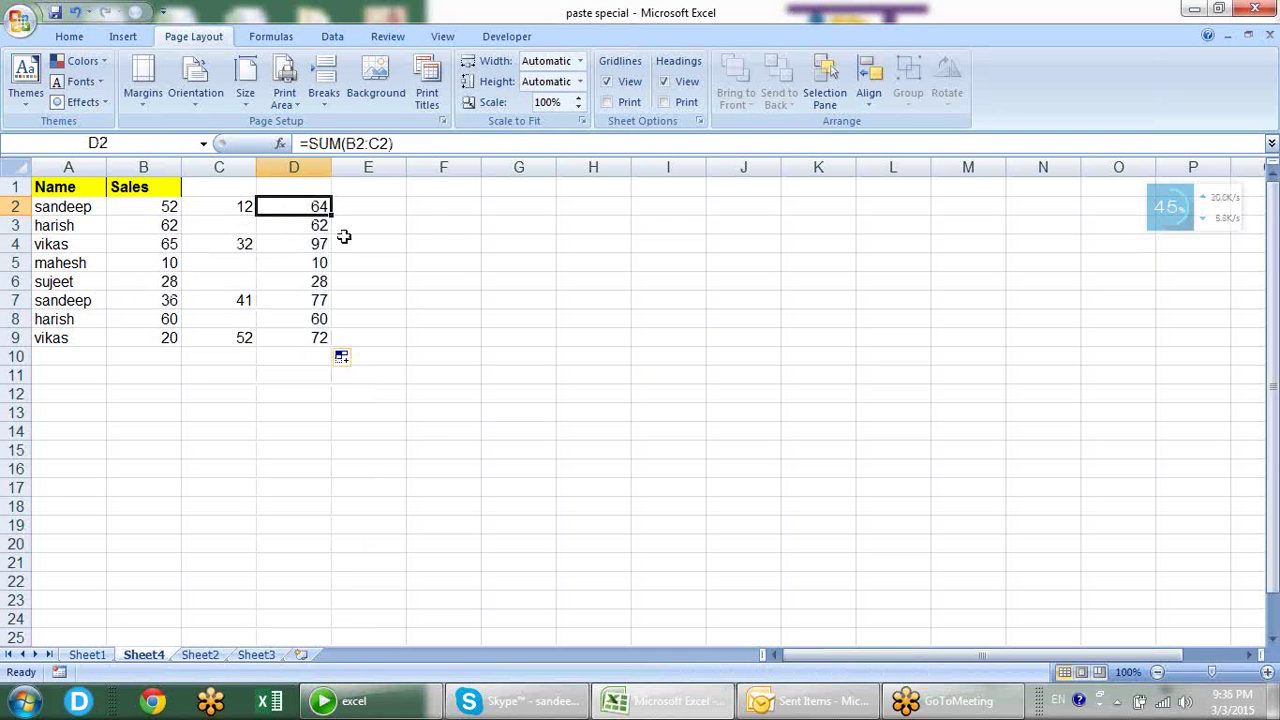
key("F2")
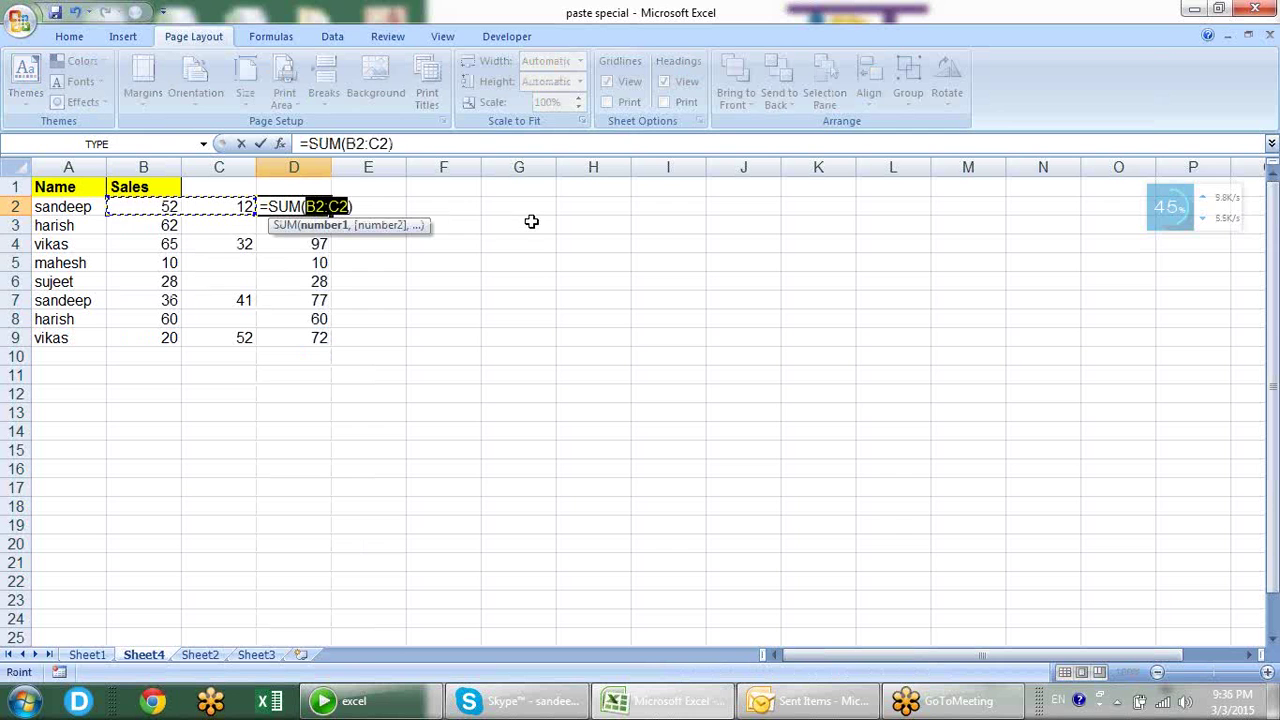
left_click(468, 240)
key("Escape")
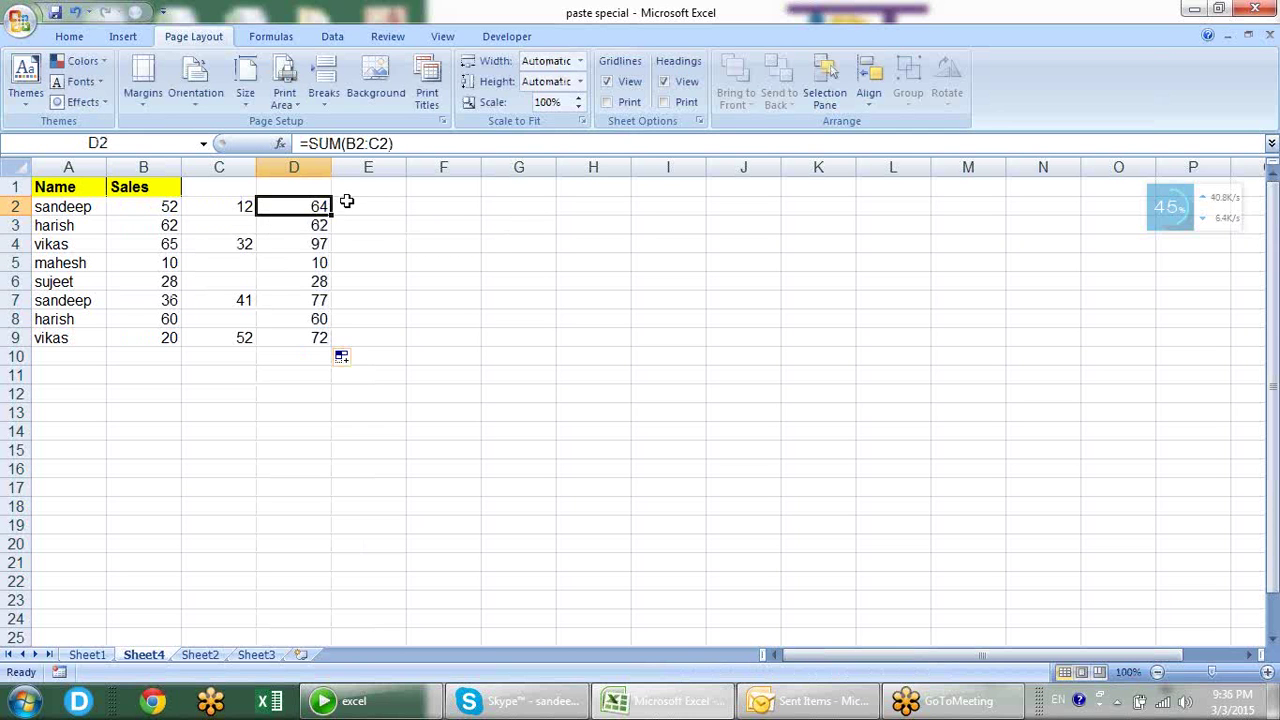
- Re-enter =SUM(B2:C2) in cell D2 and fill it down to D9 again
key("F2")
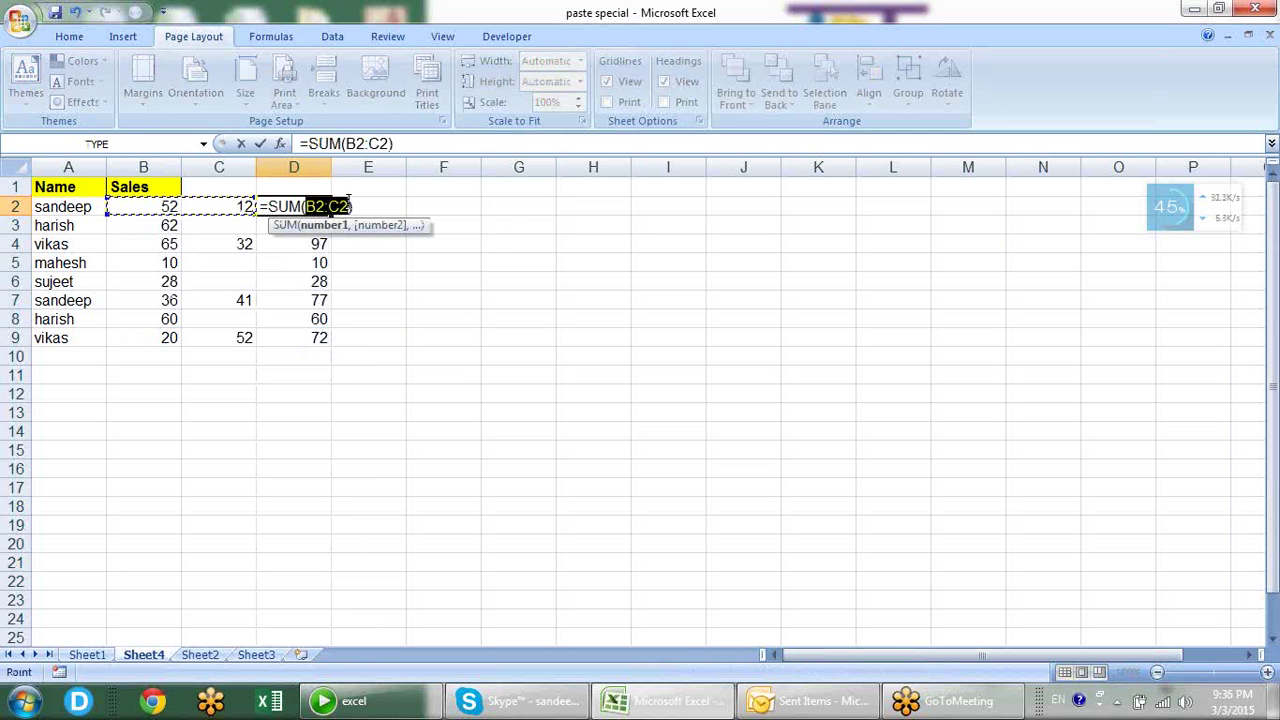
key("Return")
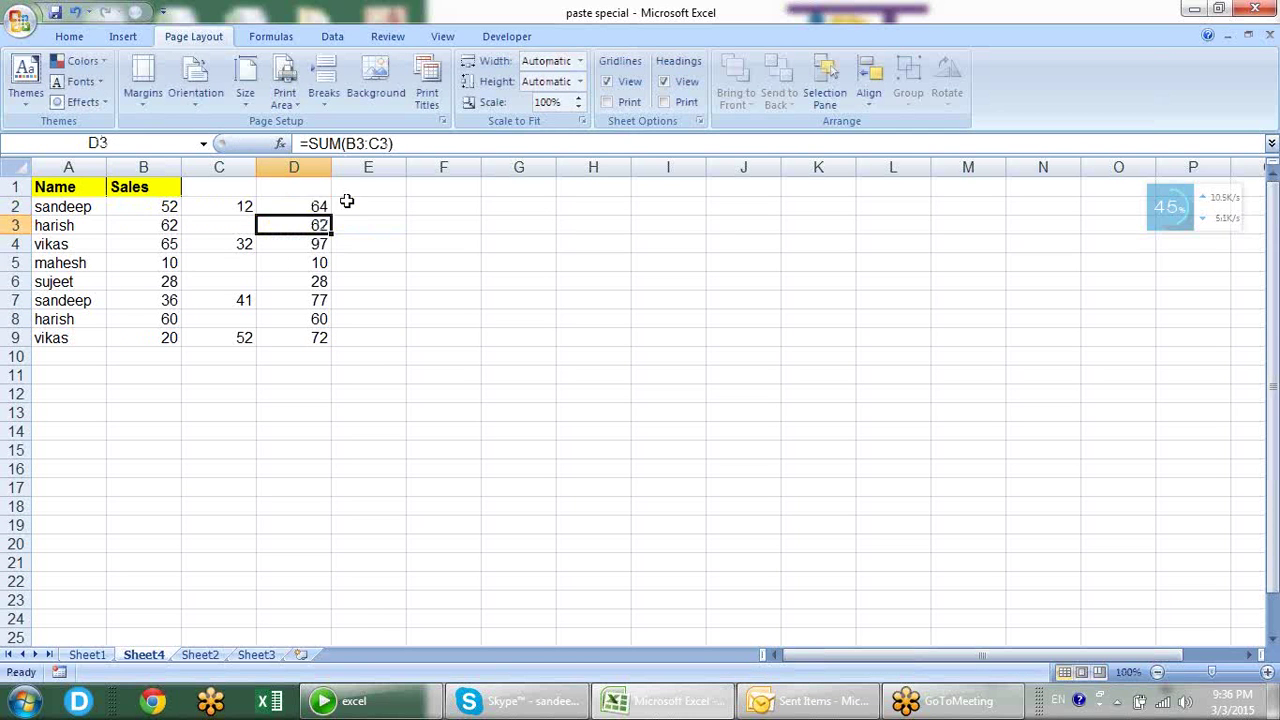
key("Up")
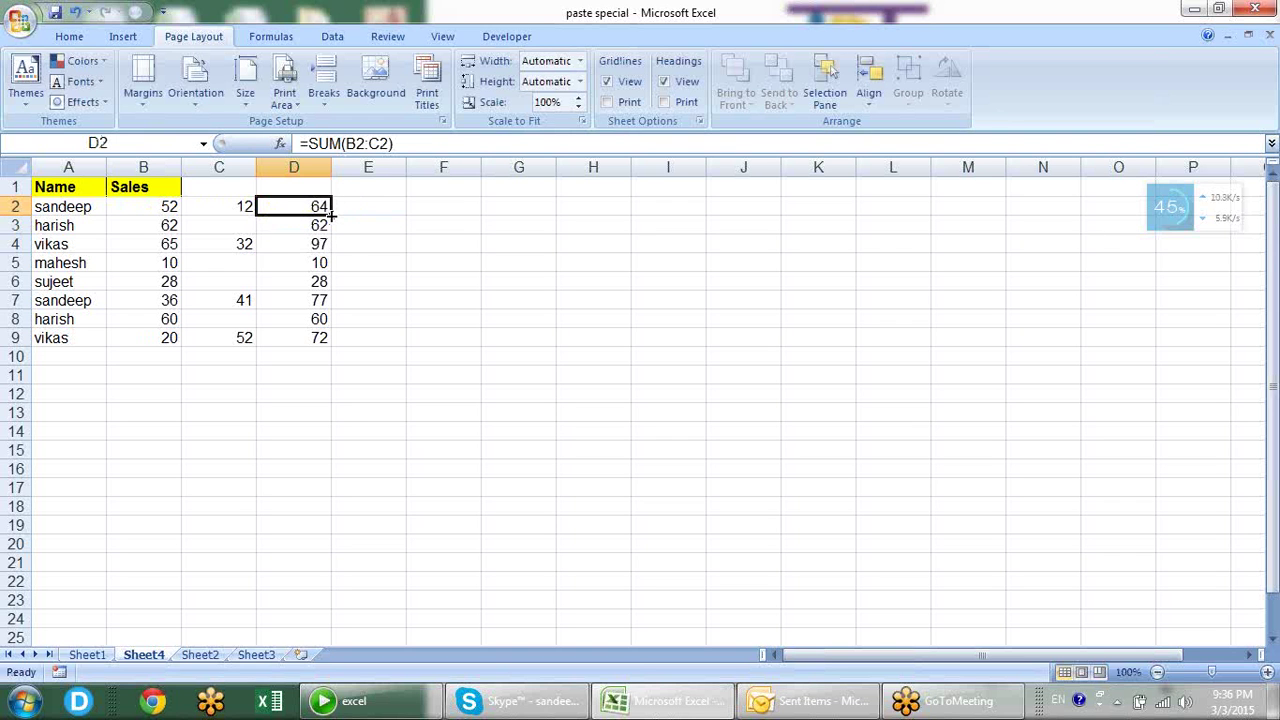
left_click_drag(331, 215, 343, 350)
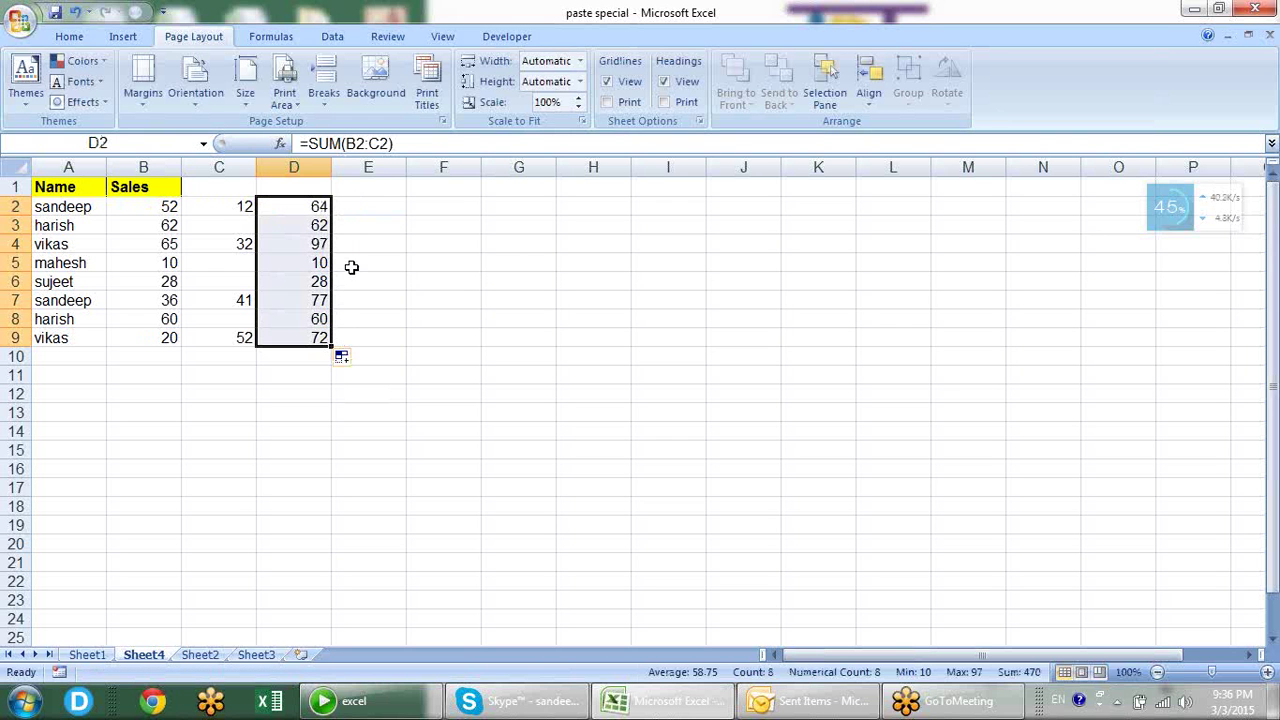
- Copy the sums in D2:D9 and paste only their values over the Sales column starting at B2
key("ctrl+c")
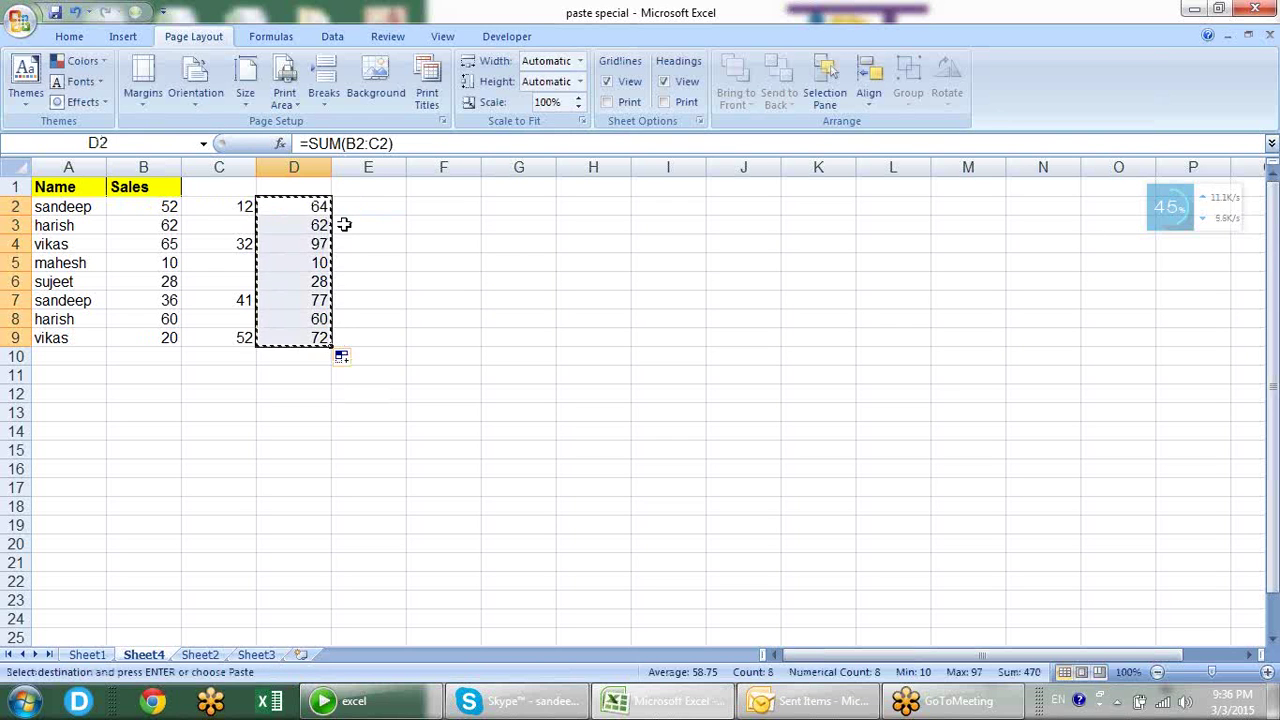
left_click(174, 207)
key("alt+e")
key("s")
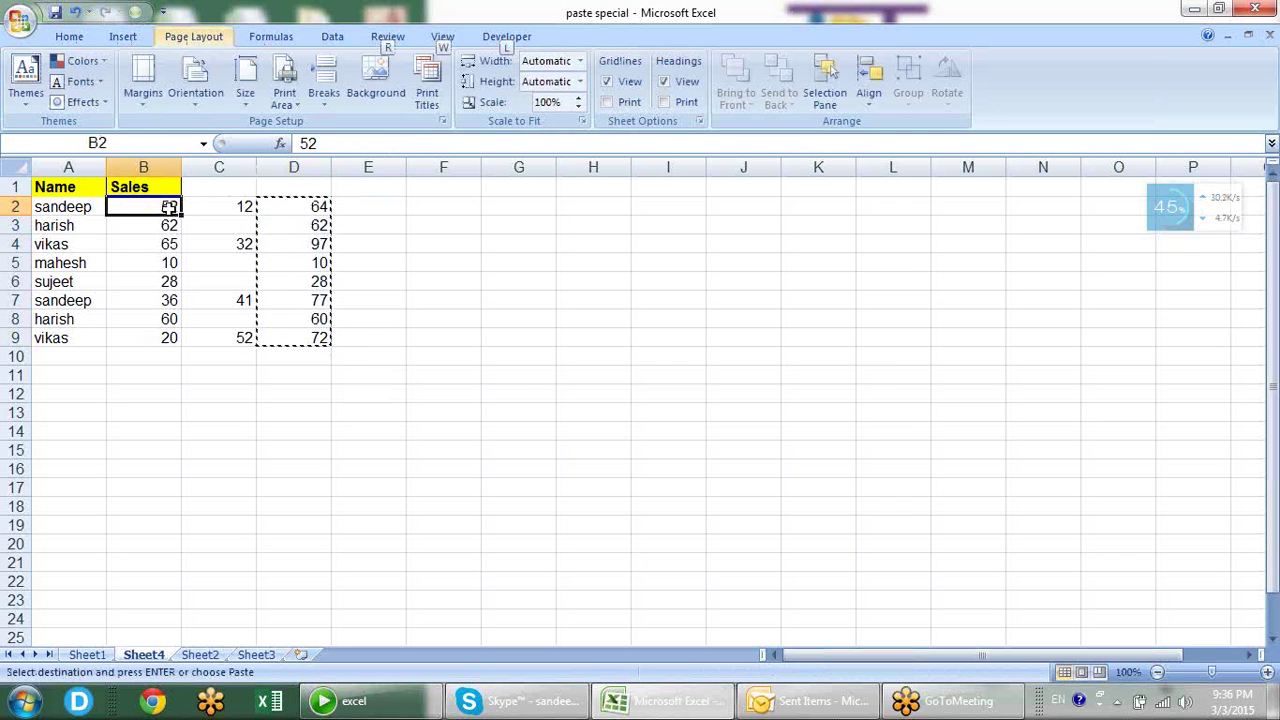
left_click(612, 328)
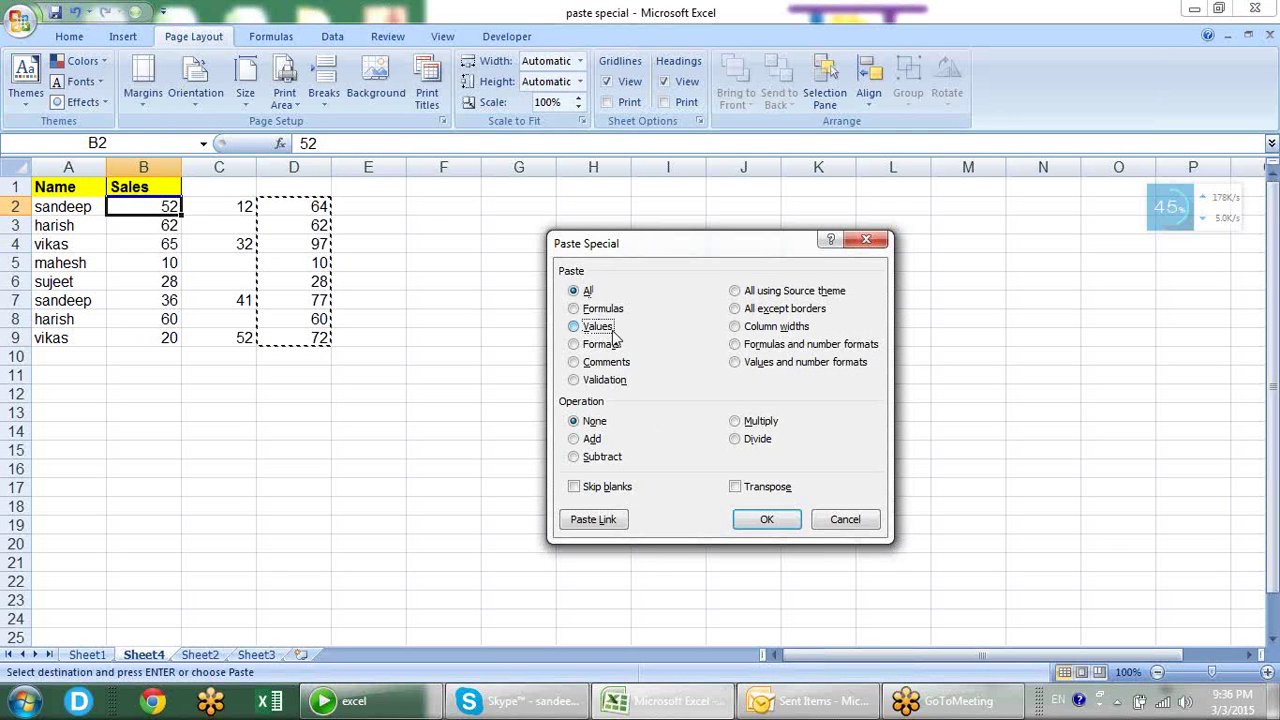
left_click(766, 519)
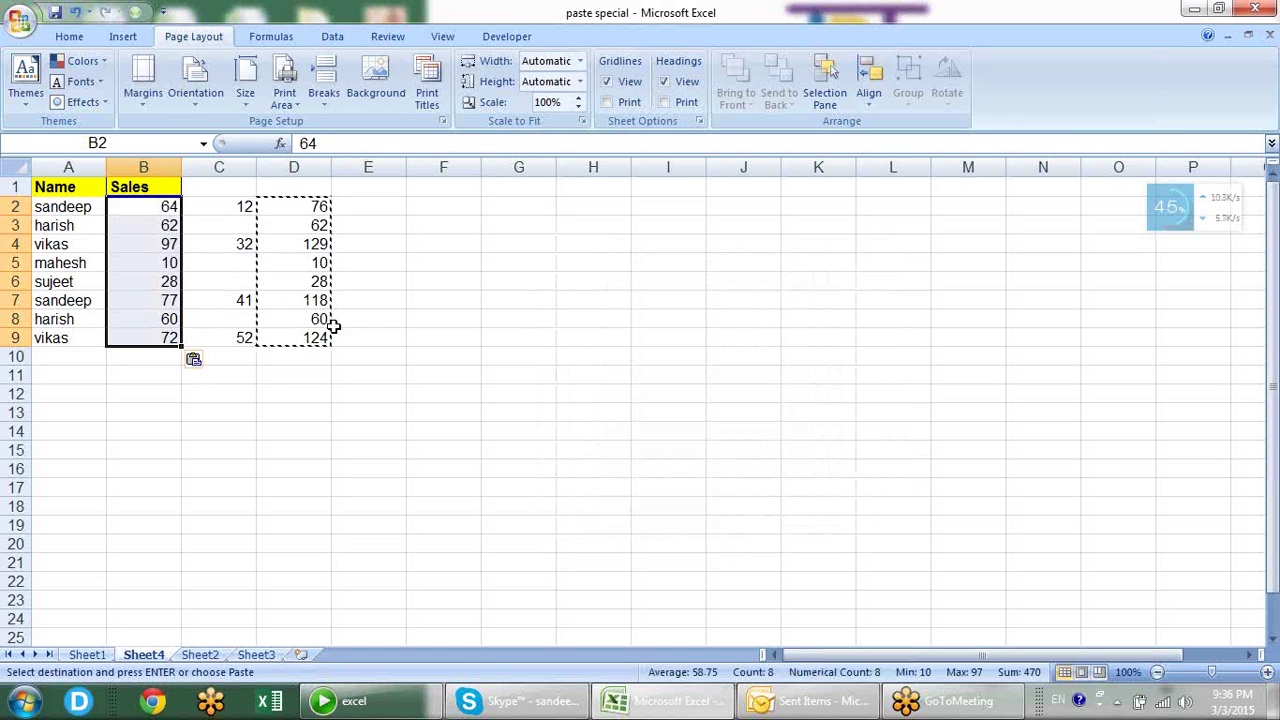
- Undo the values paste in the Sales column and clear the sum formulas from D2:D9
key("ctrl+z")
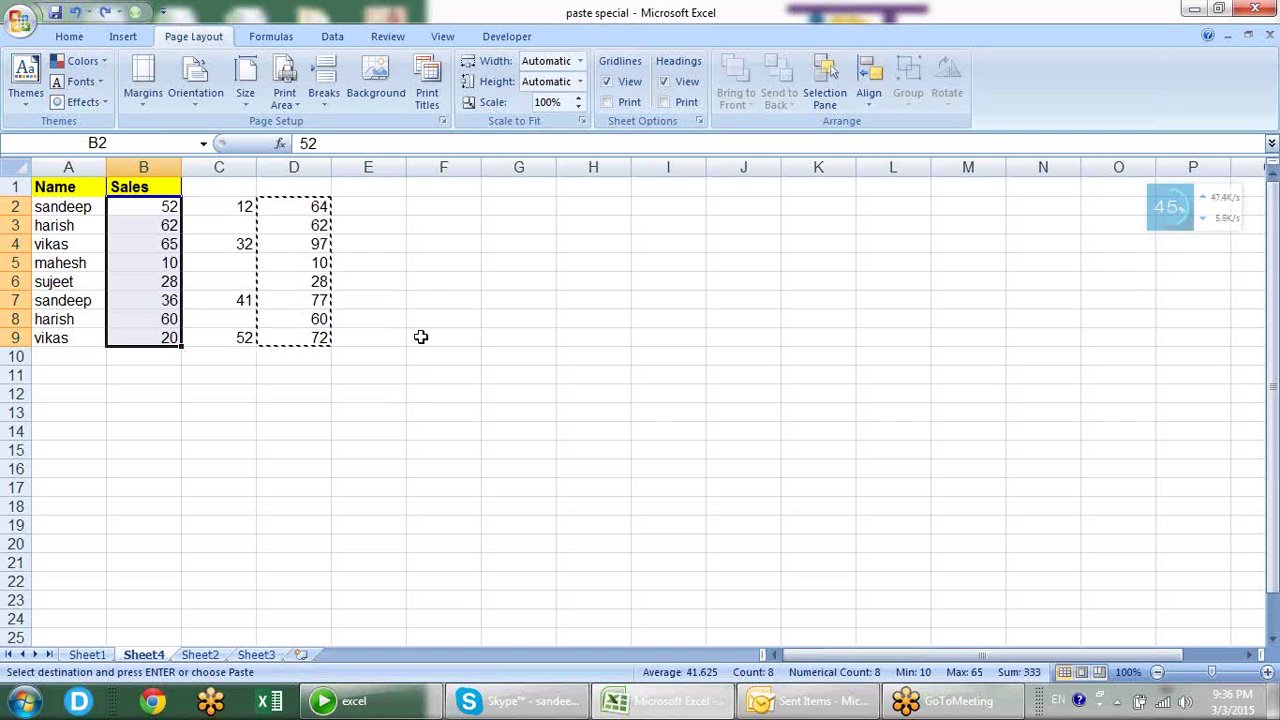
key("Escape")
left_click(403, 282)
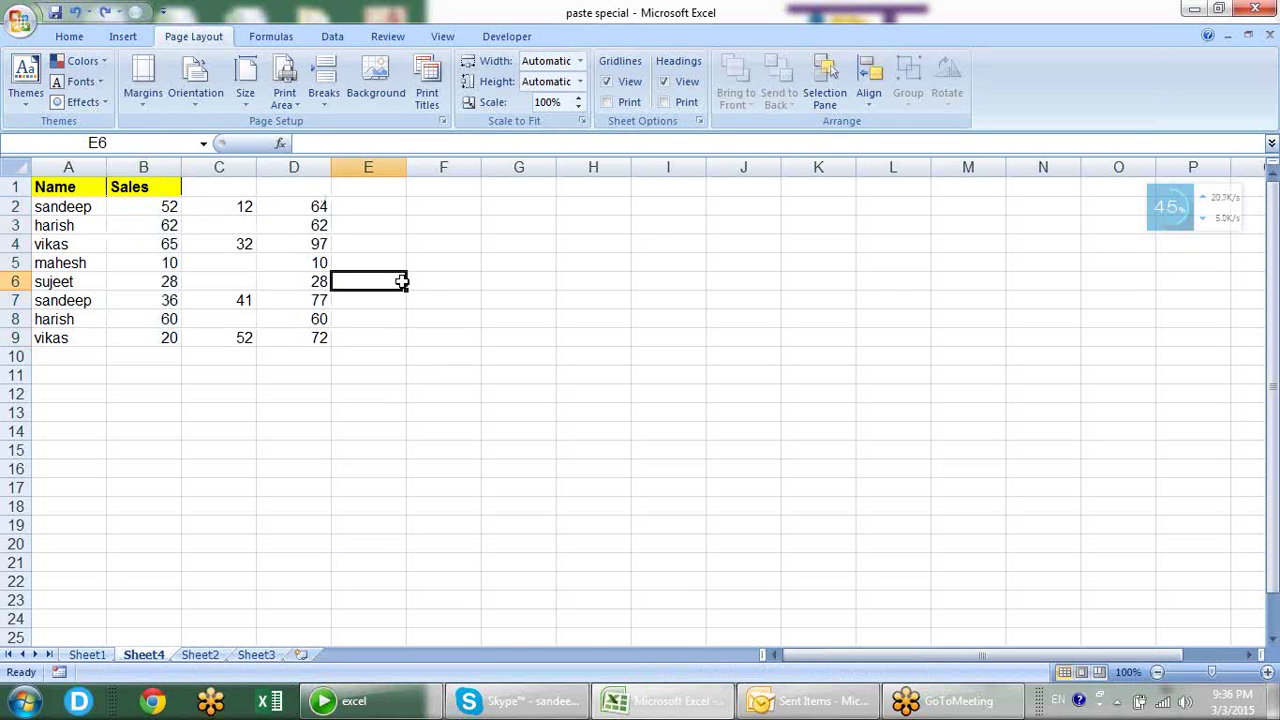
left_click_drag(318, 213, 327, 338)
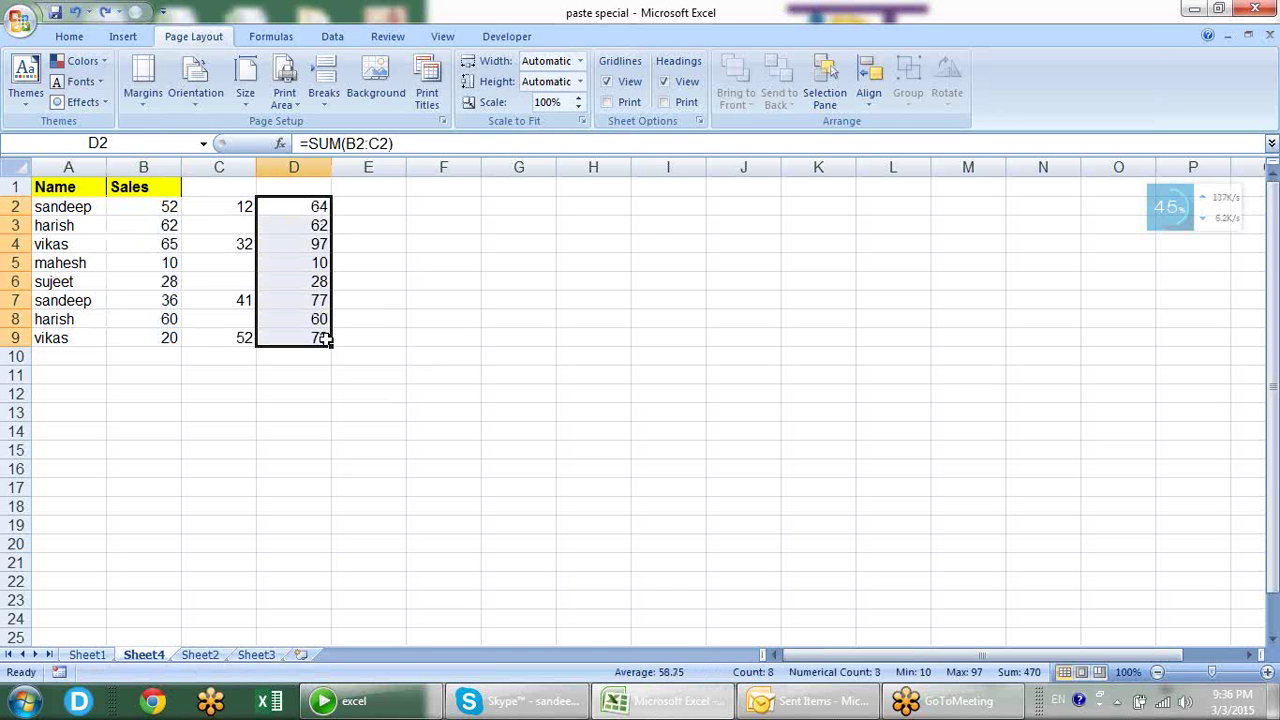
key("Delete")
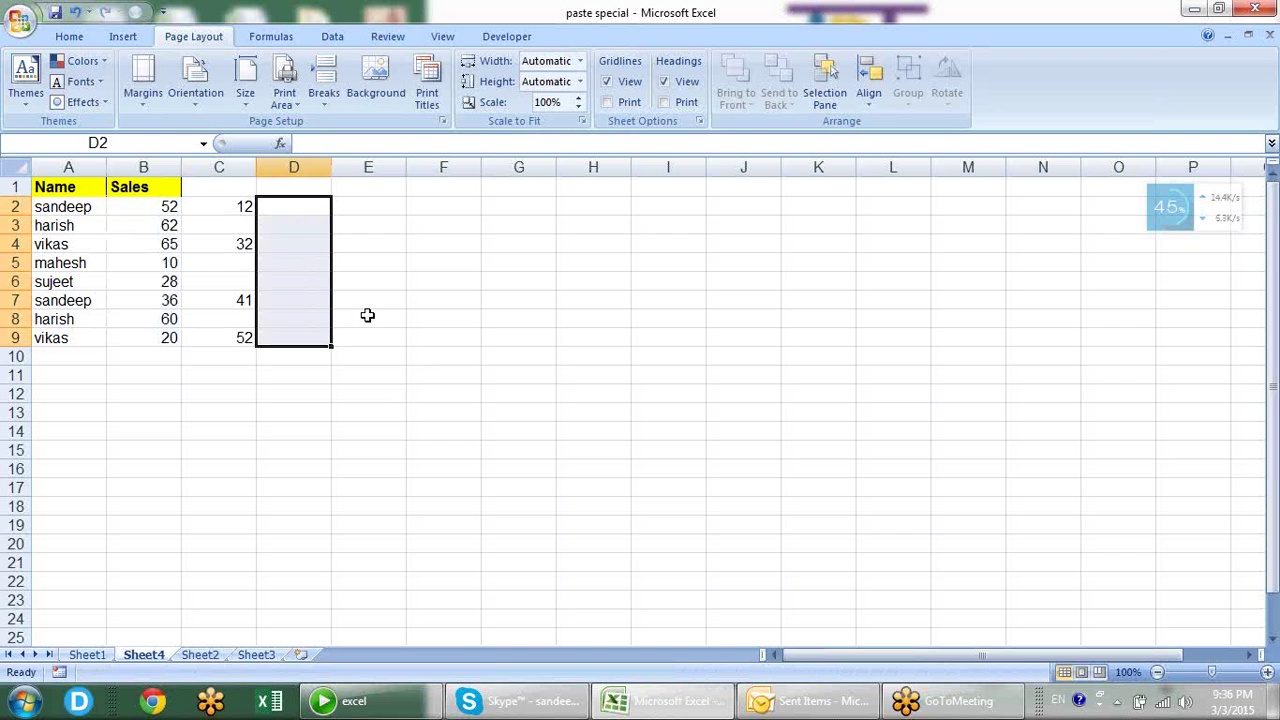
left_click(369, 315)
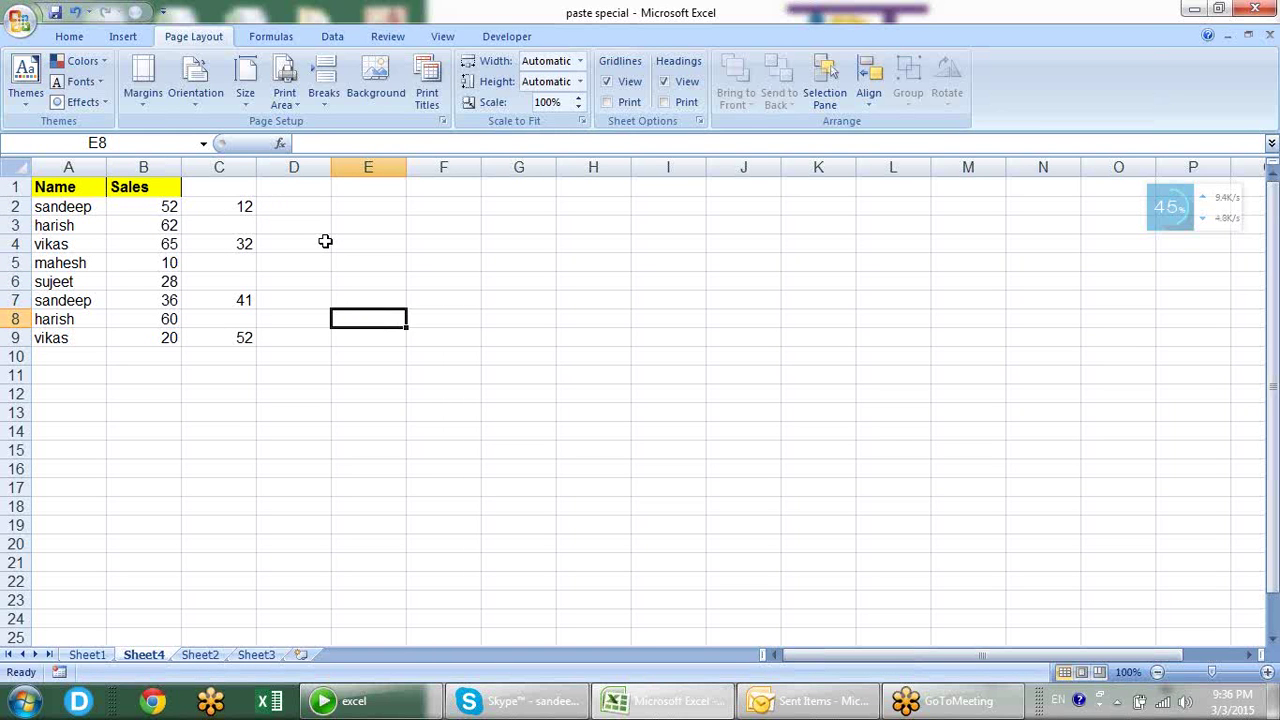
- Copy C2:C9 and add the numbers to the Sales values from B2 using Paste Special with the Add operation
left_click_drag(245, 206, 247, 340)
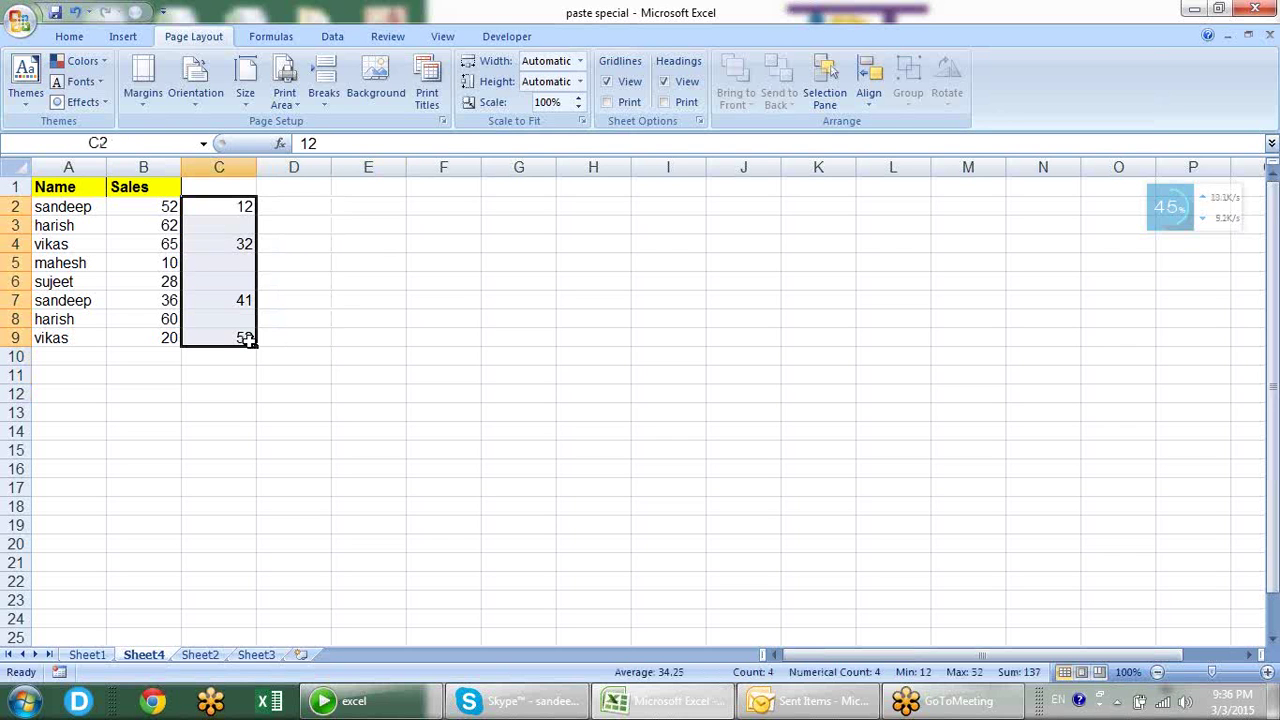
key("ctrl+c")
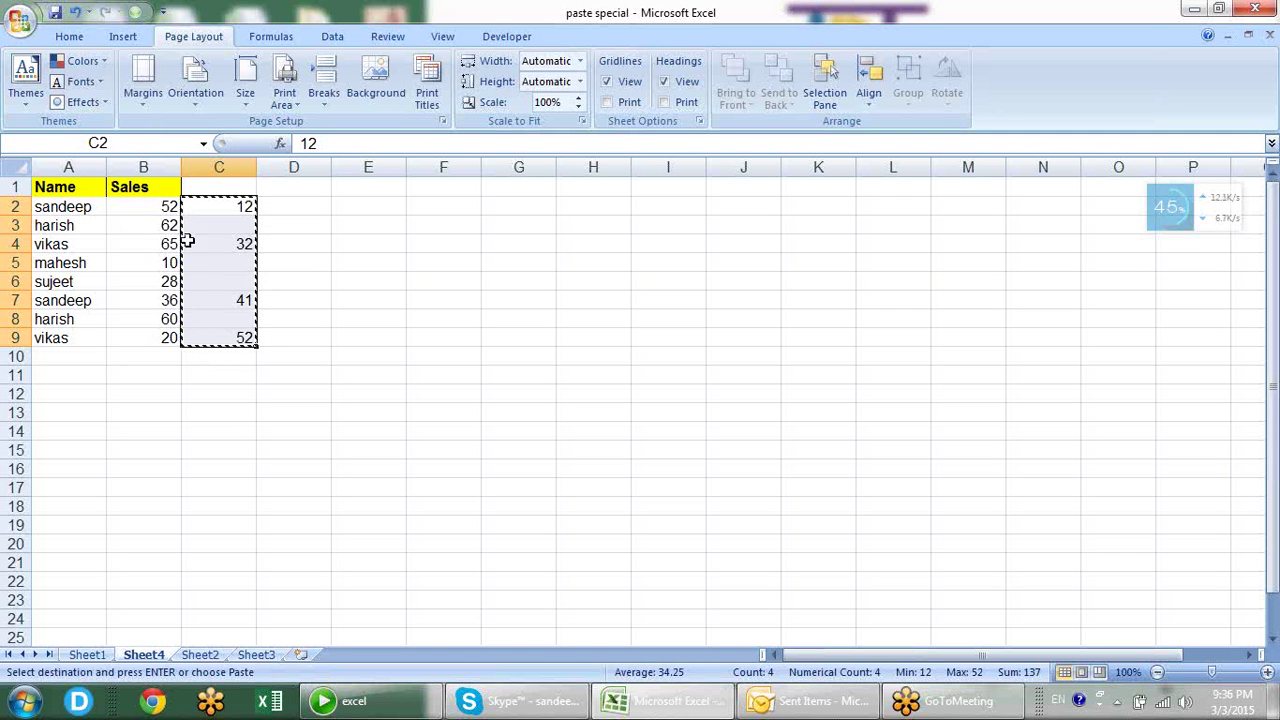
right_click(157, 208)
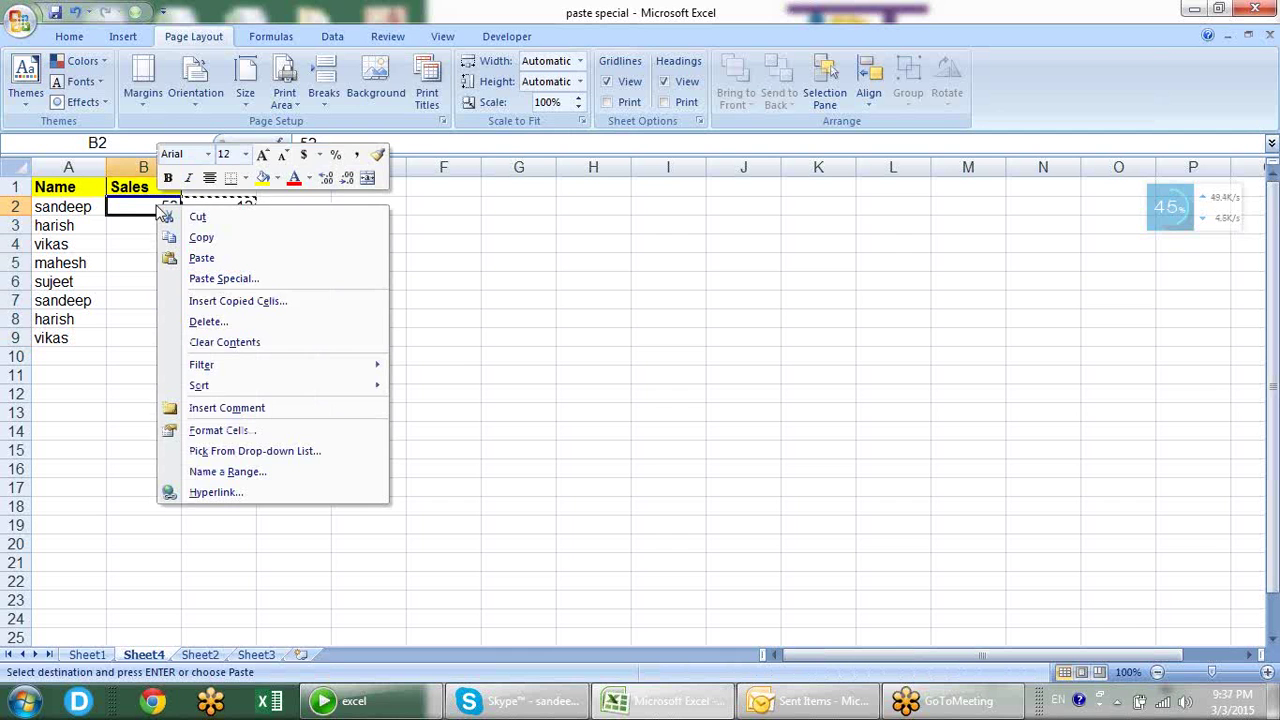
left_click(192, 281)
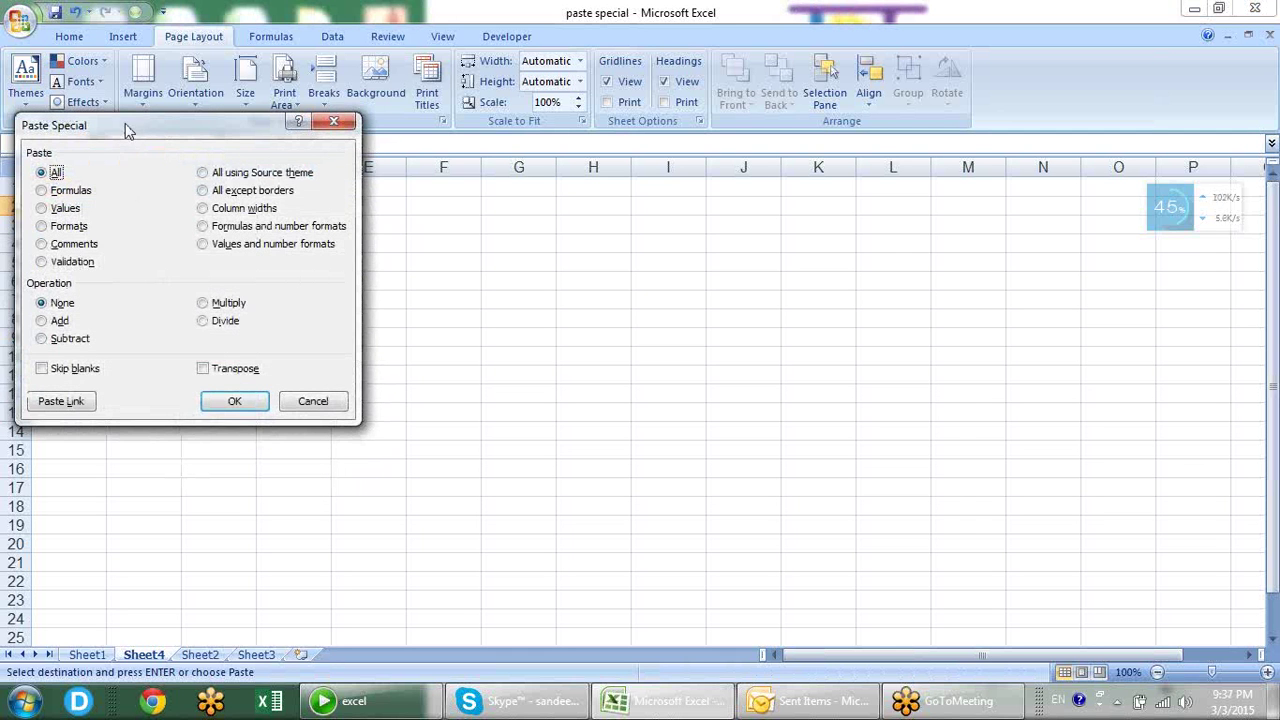
left_click_drag(128, 128, 576, 136)
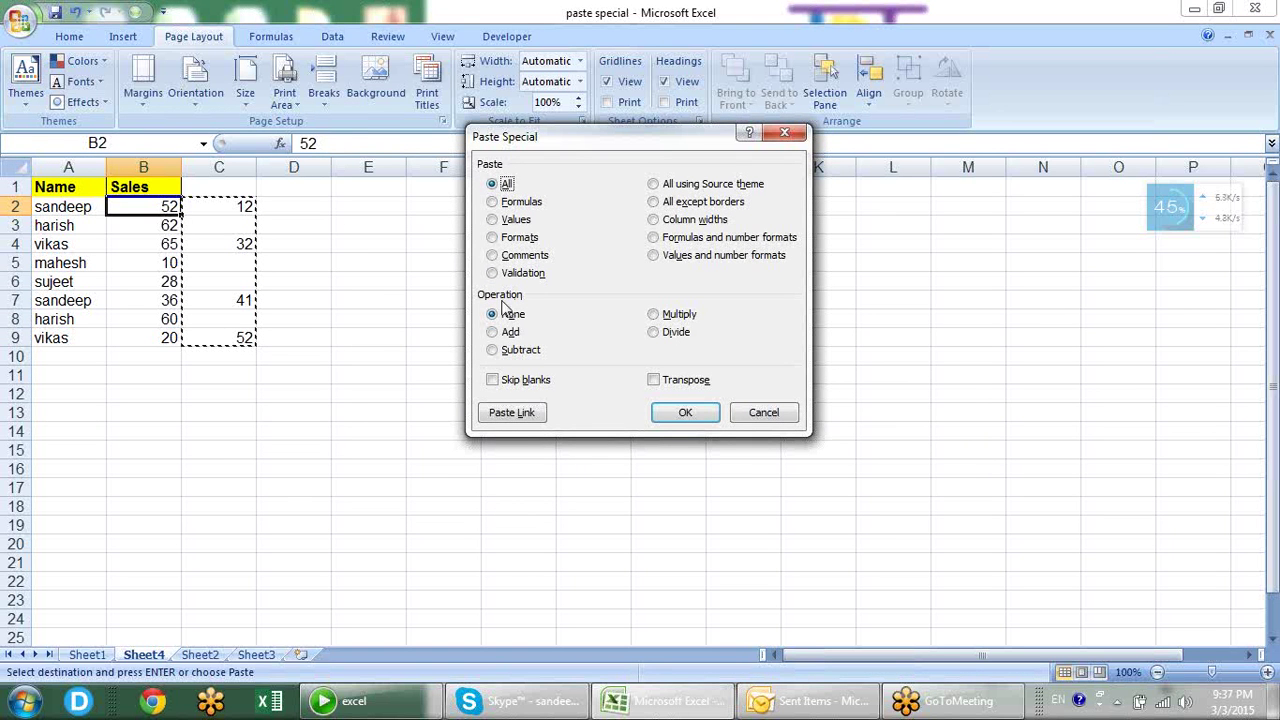
left_click(510, 332)
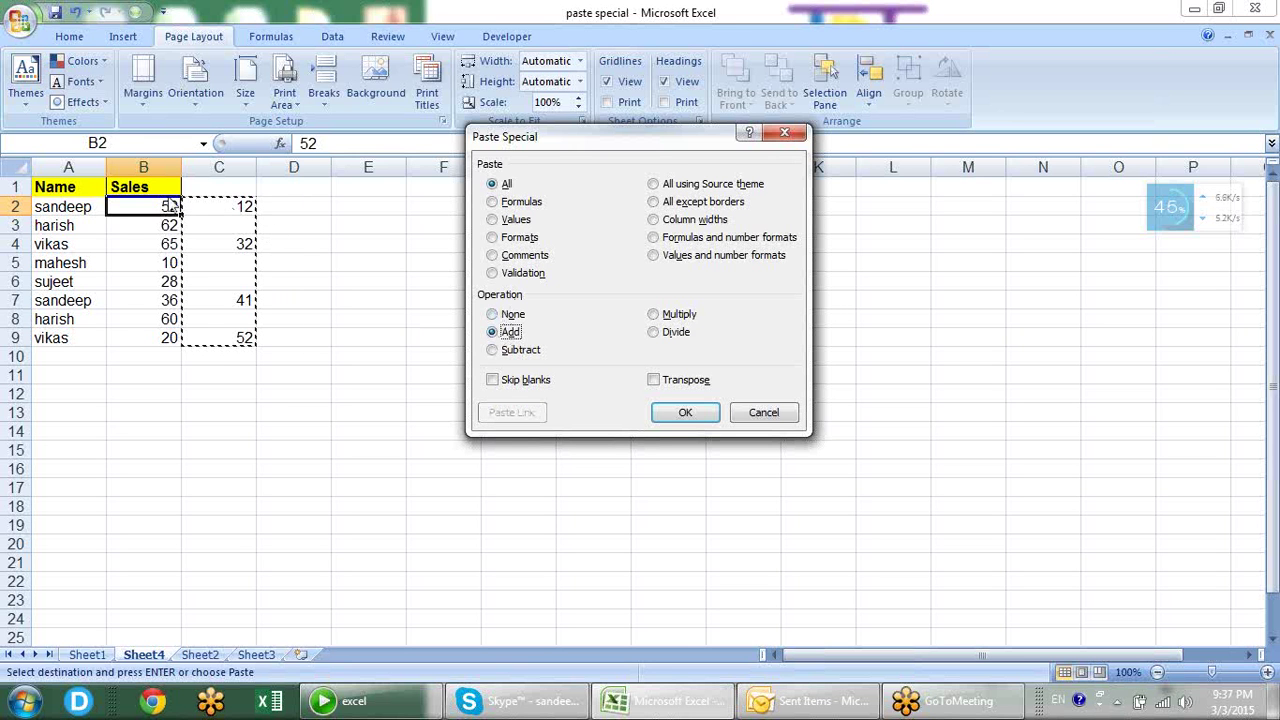
left_click(680, 413)
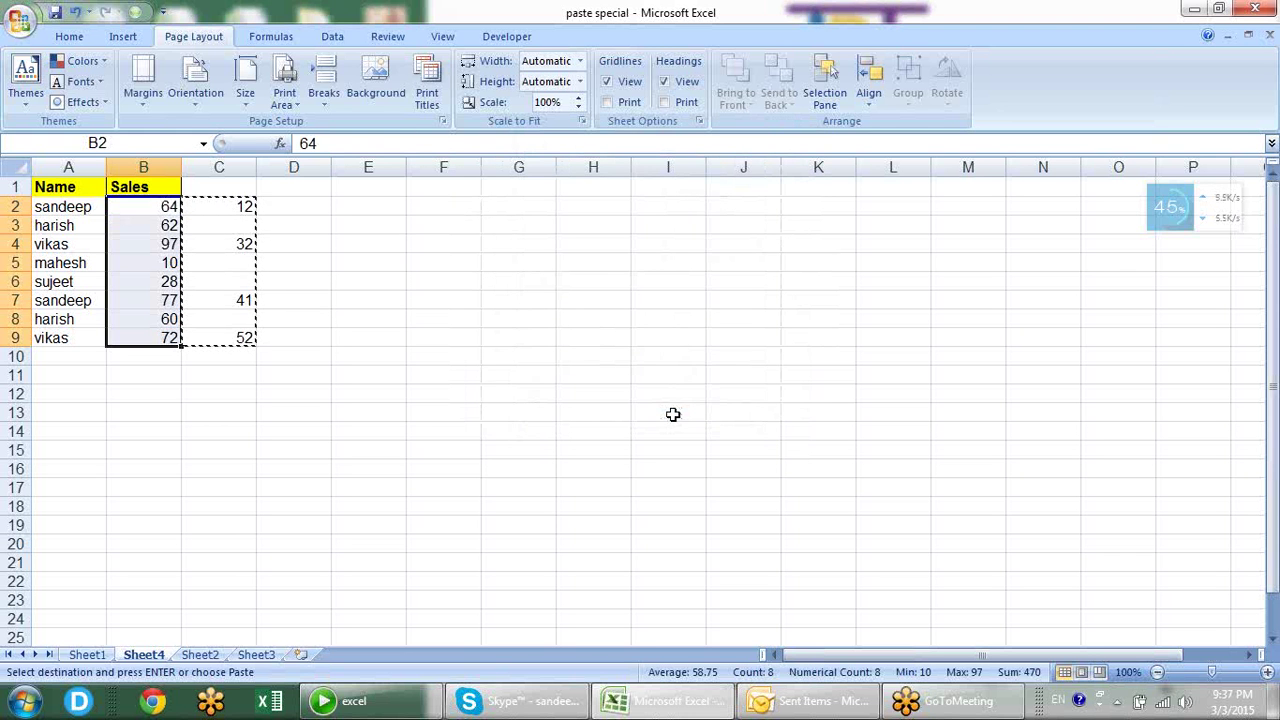
- Undo the Add paste on the Sales column and release the copied range
key("ctrl+z")
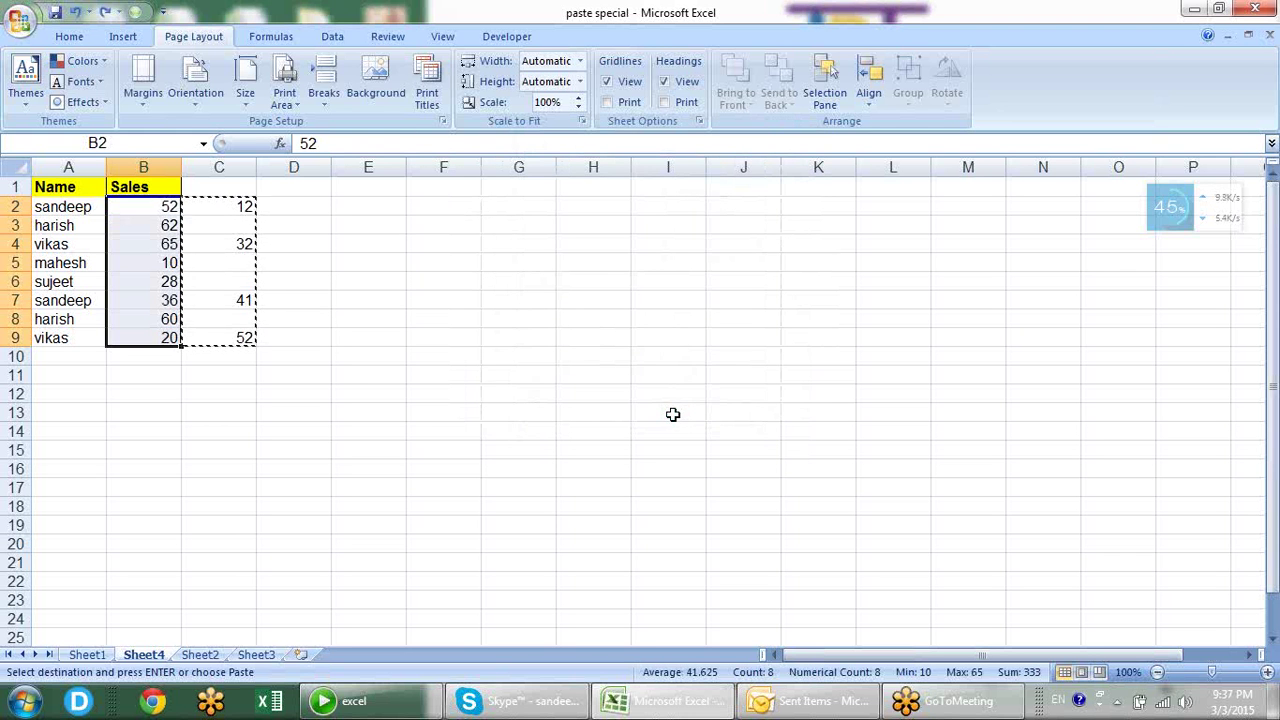
key("Escape")
left_click(335, 272)
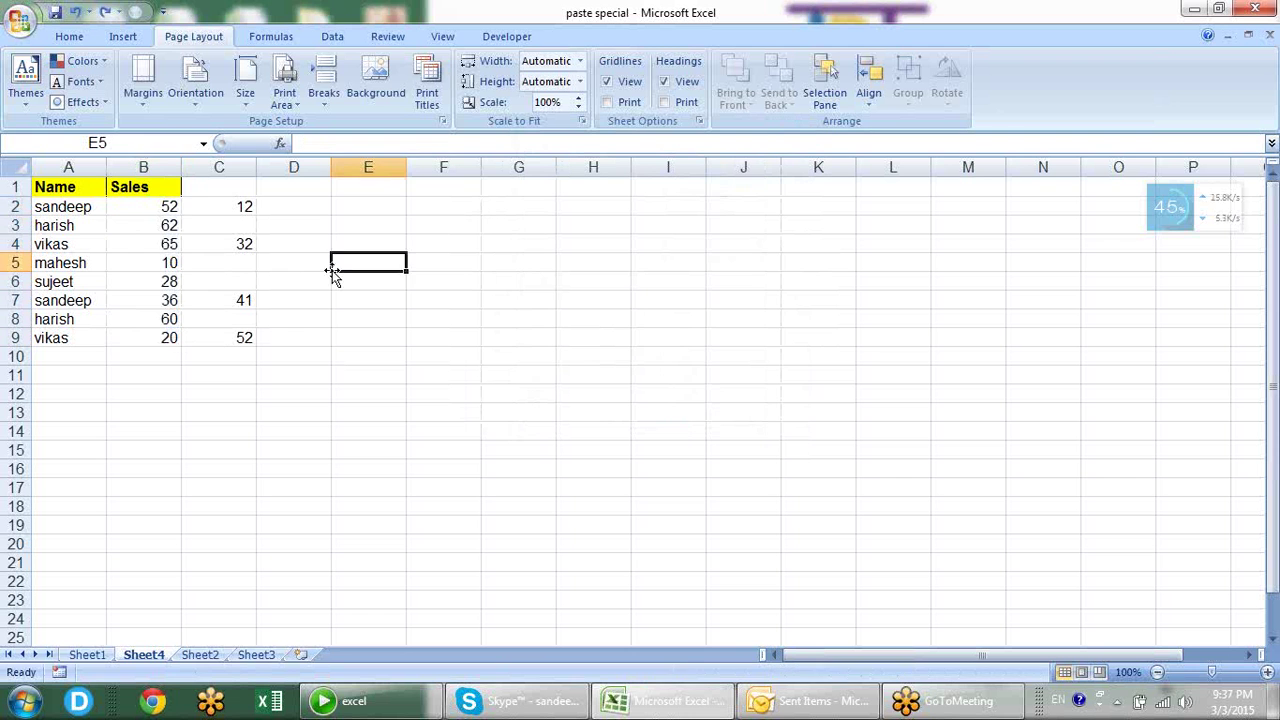
left_click(242, 205)
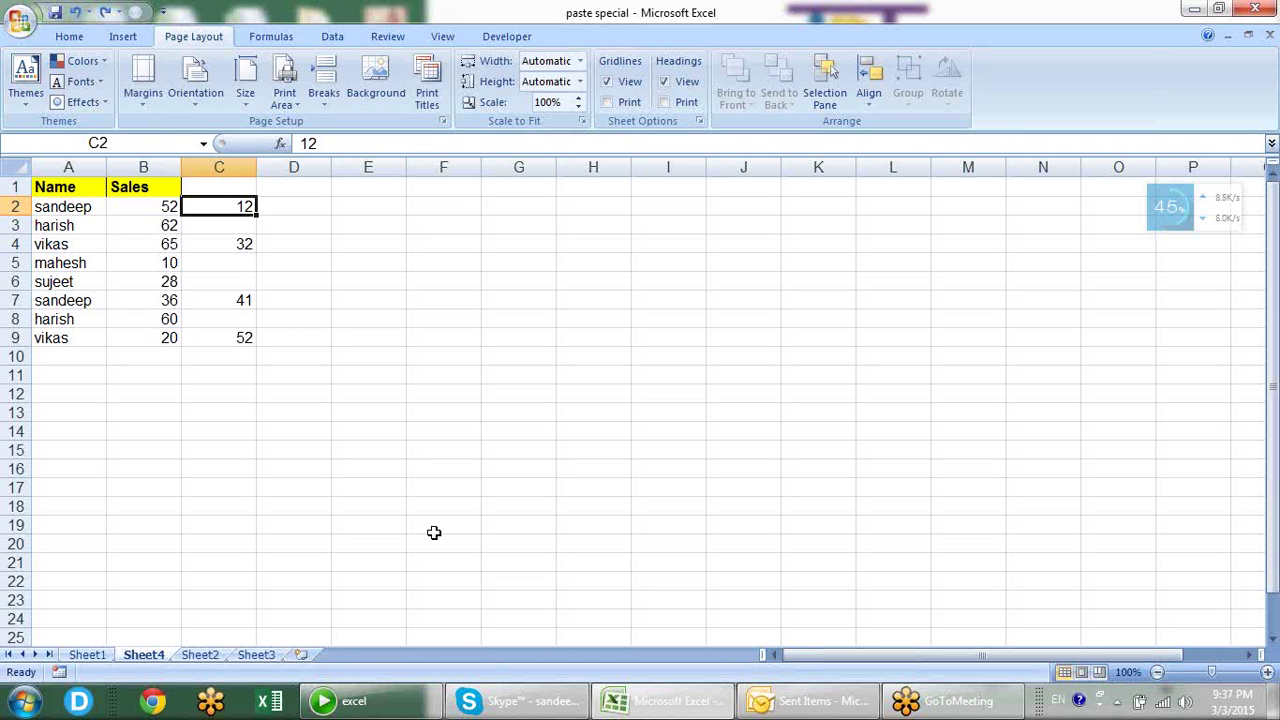
key("Right")
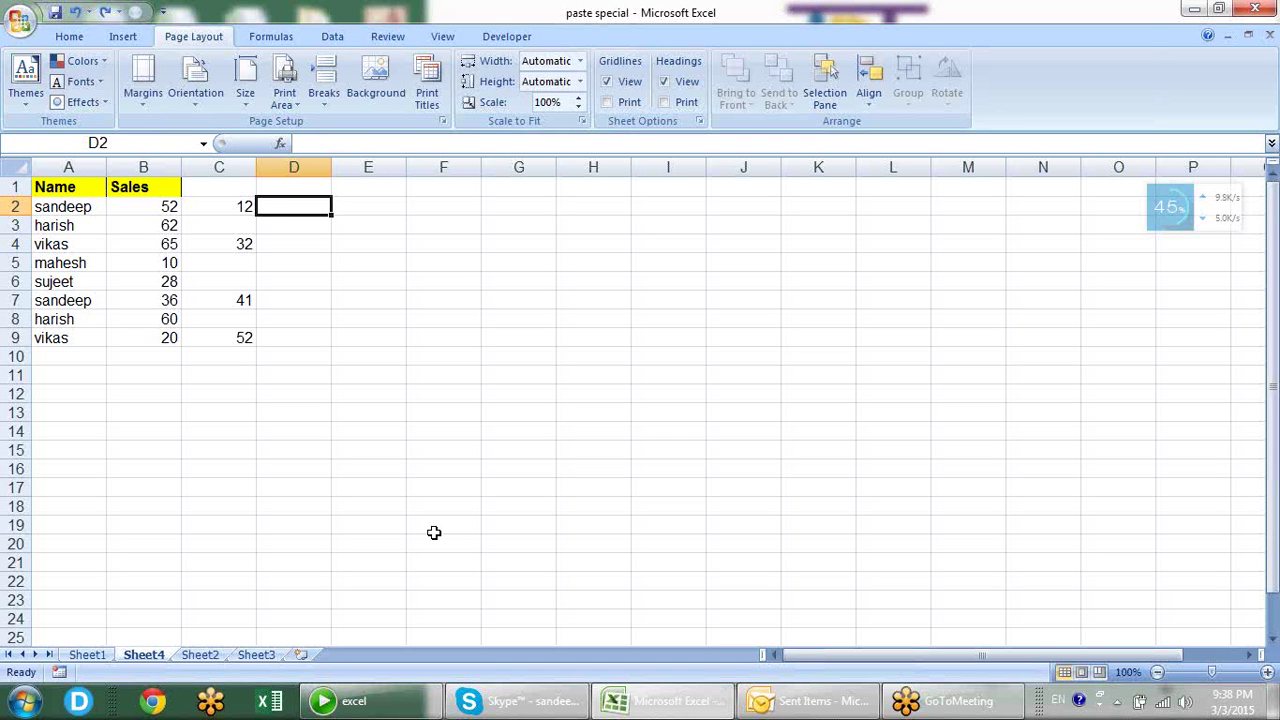
- Enter =IF(C2="",B2,C2) in D2 and fill the formula down to D9
type("=IF(")
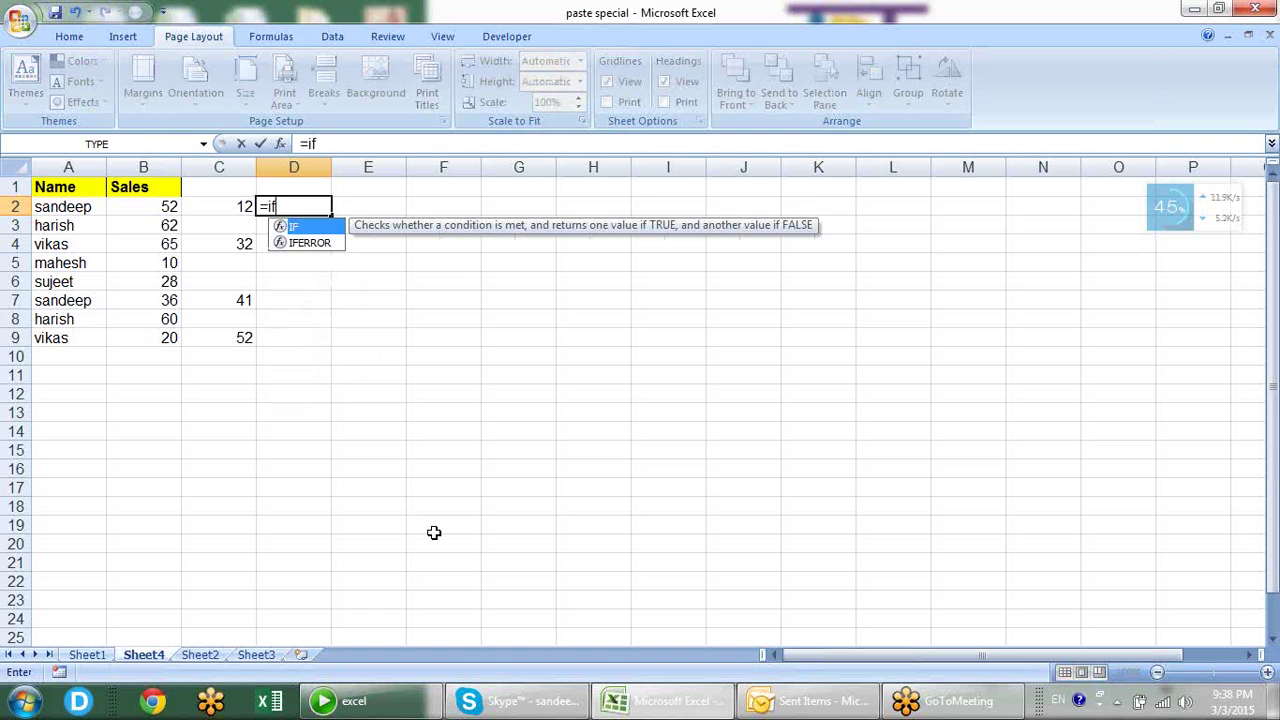
key("Left")
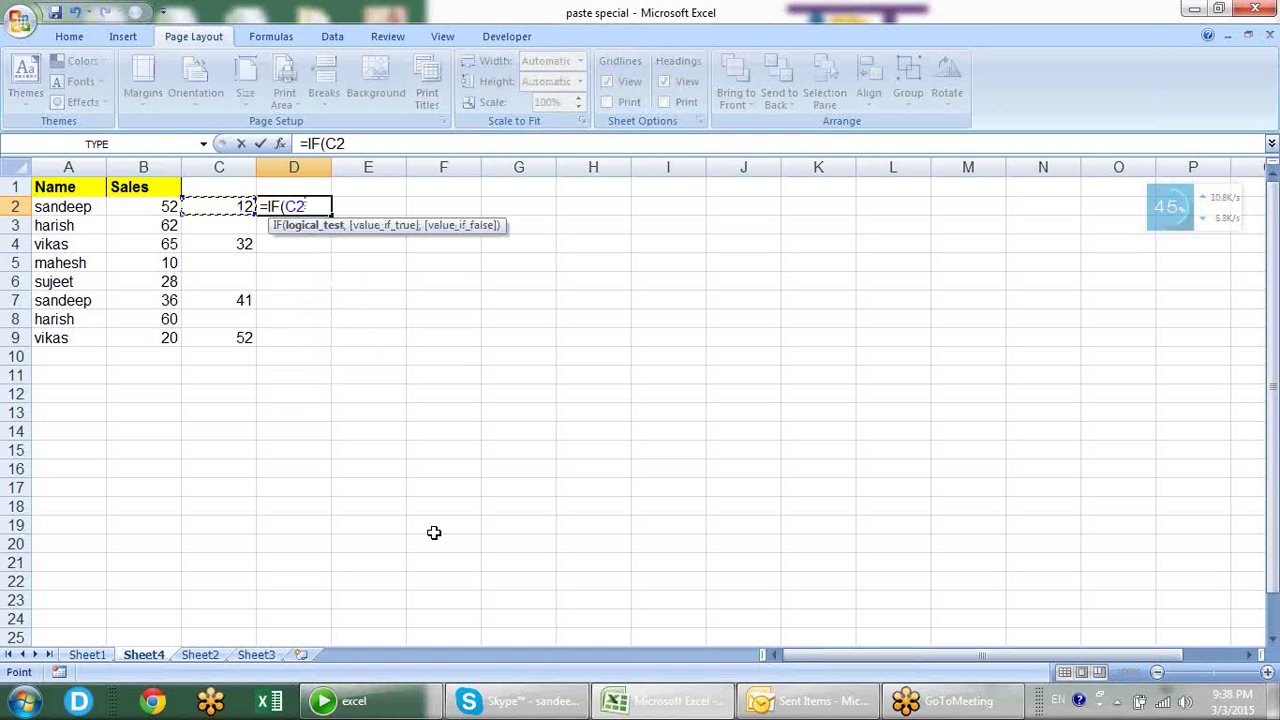
type("=\"\",")
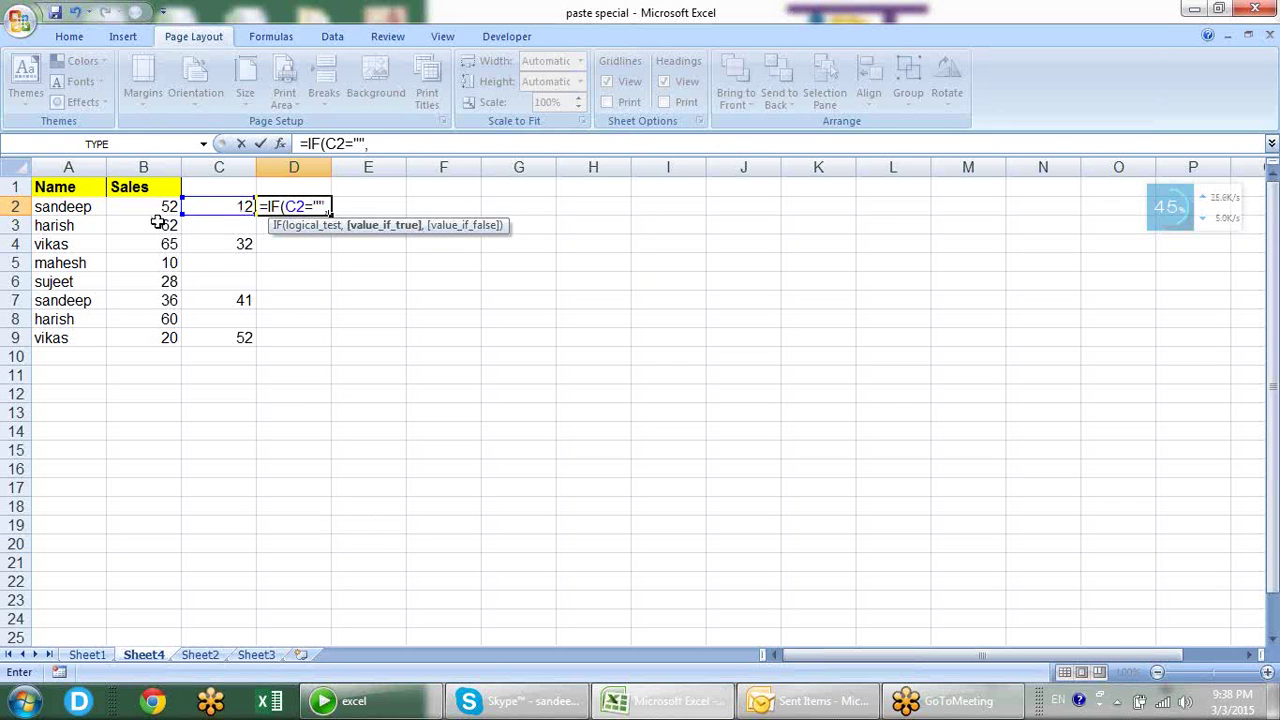
left_click(153, 200)
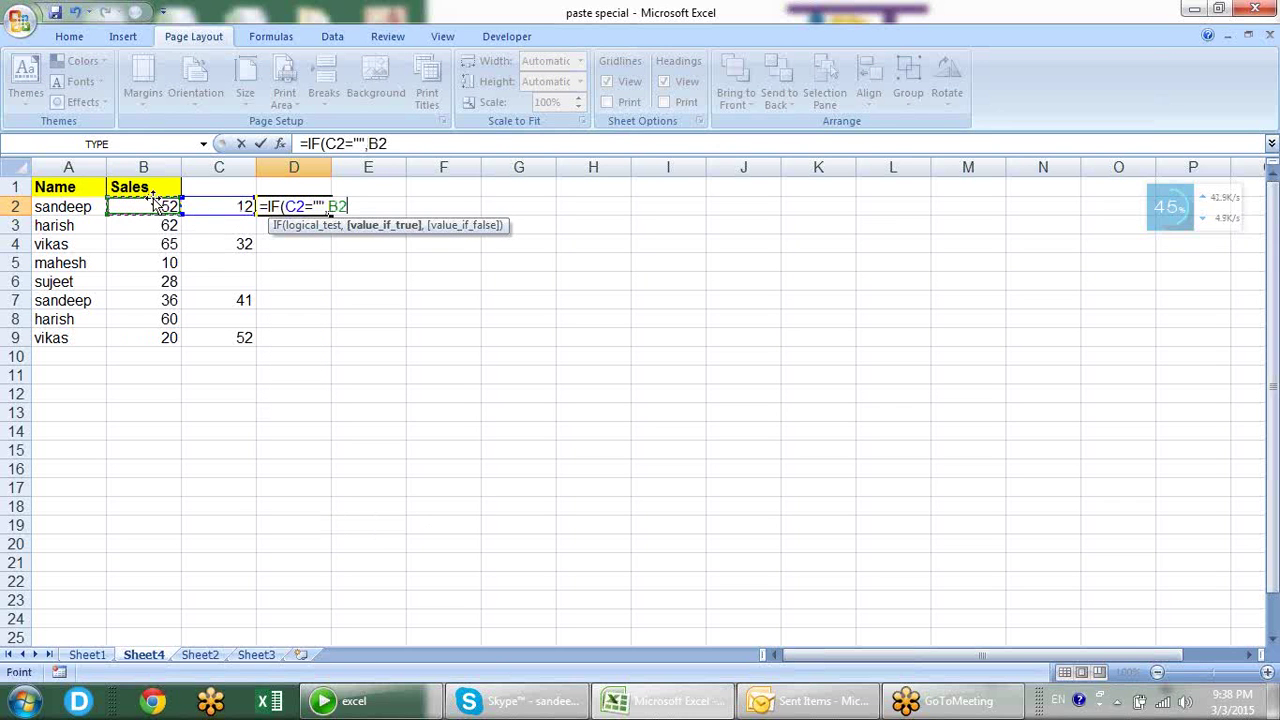
type(",")
left_click(229, 204)
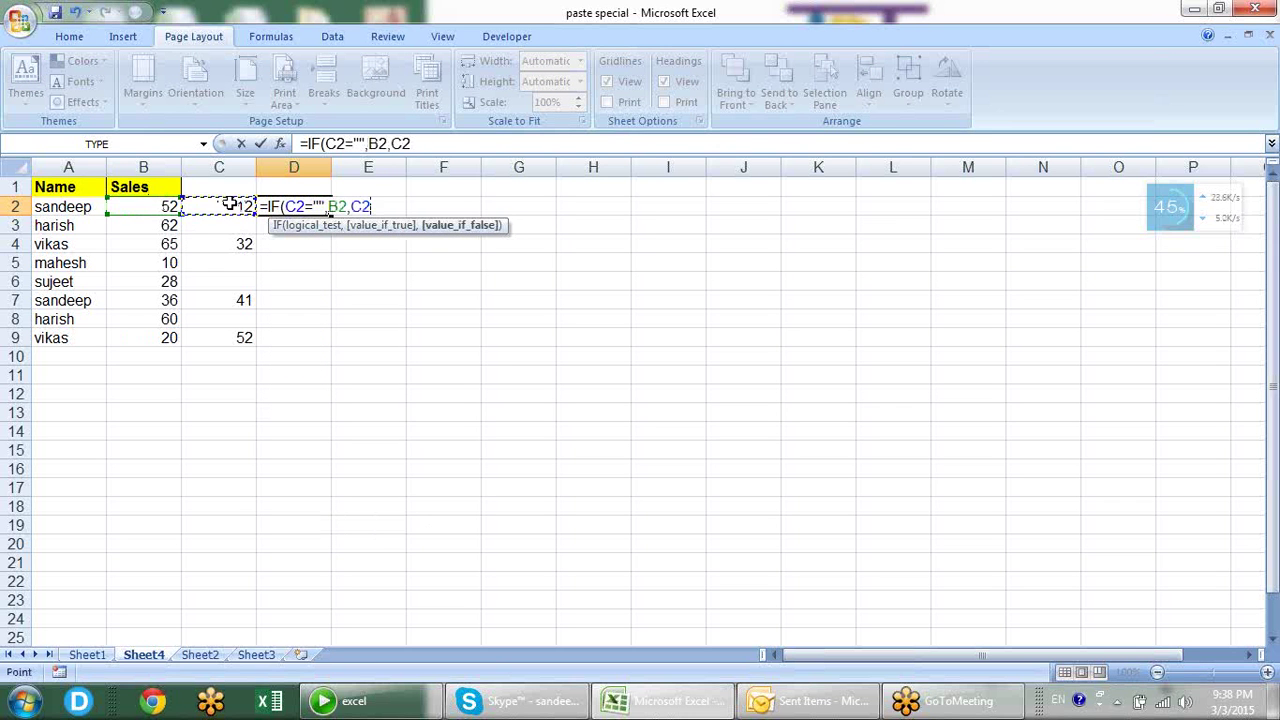
key("Return")
left_click(313, 207)
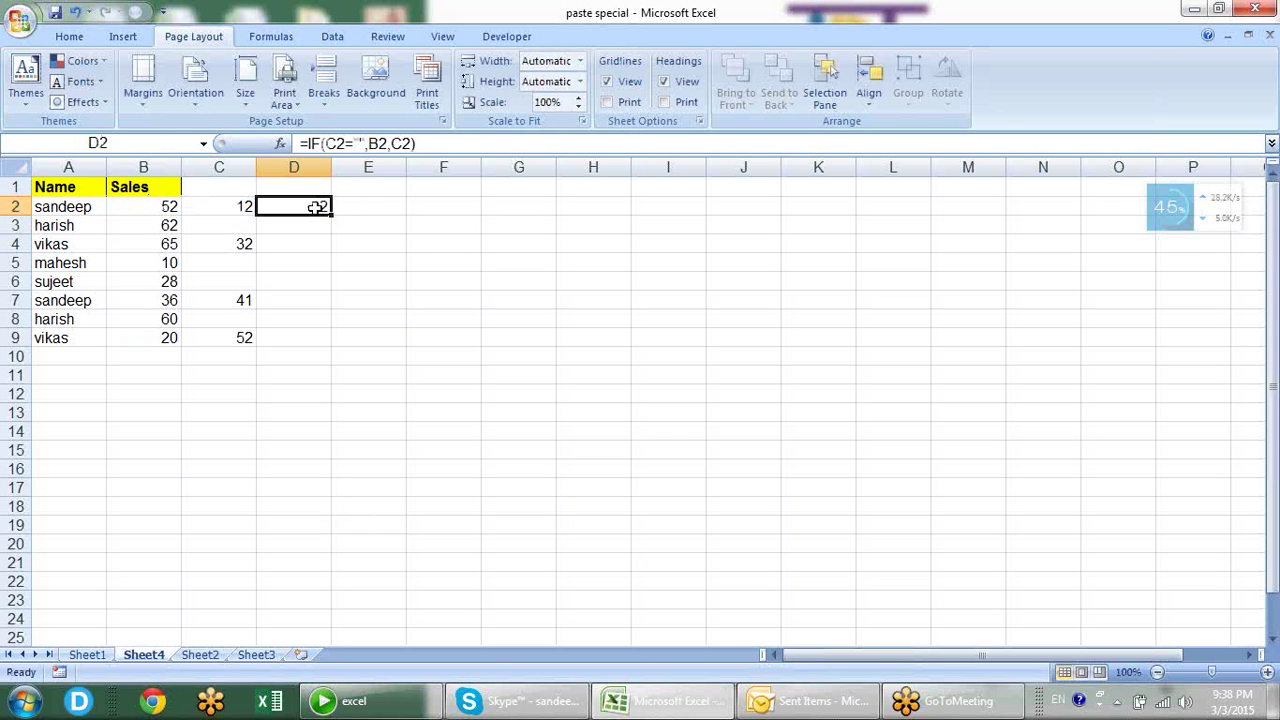
left_click_drag(332, 214, 338, 350)
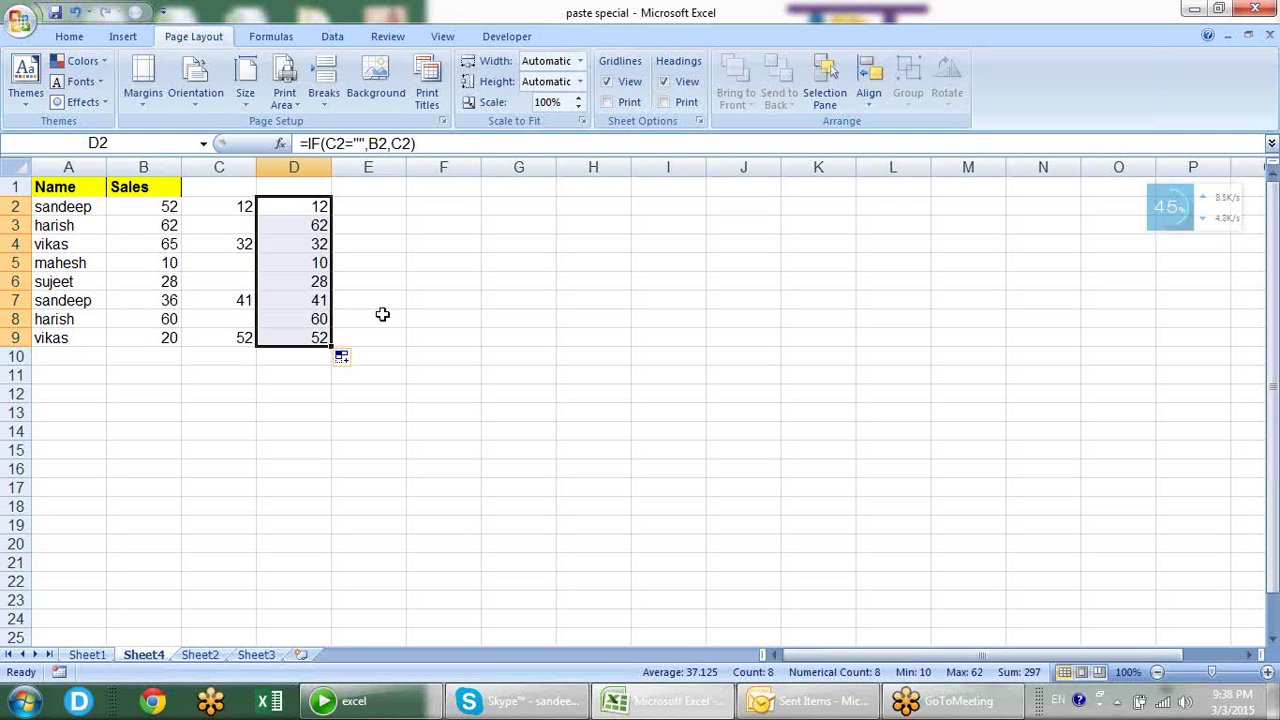
- Clear the IF formulas from D2:D9
key("Delete")
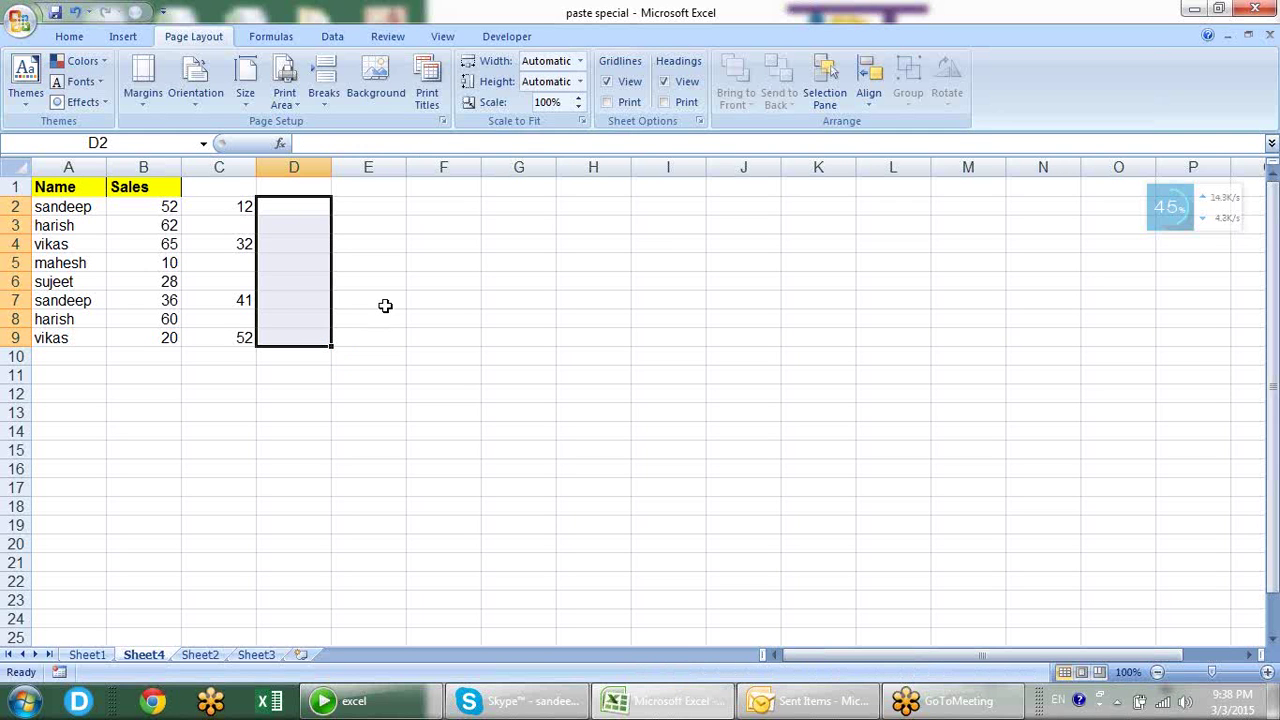
left_click(406, 261)
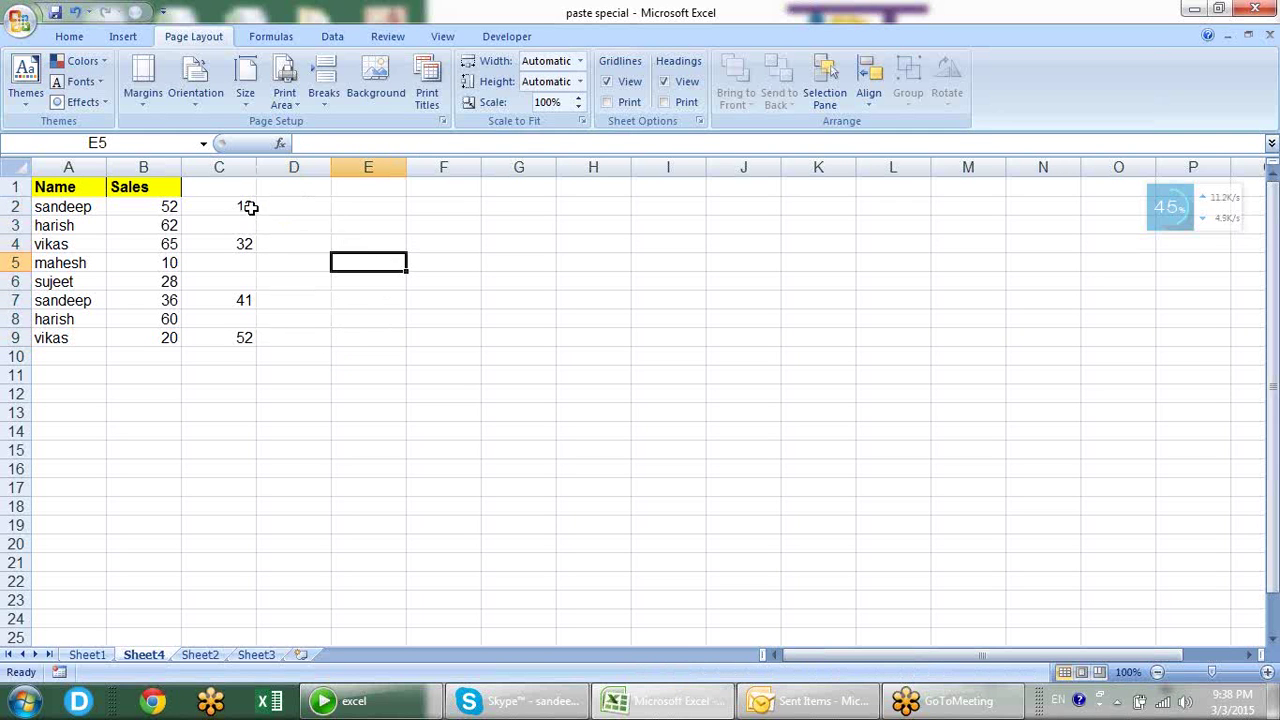
- Copy C2:C9 and paste the range normally over the Sales column starting at B2
left_click_drag(249, 207, 251, 338)
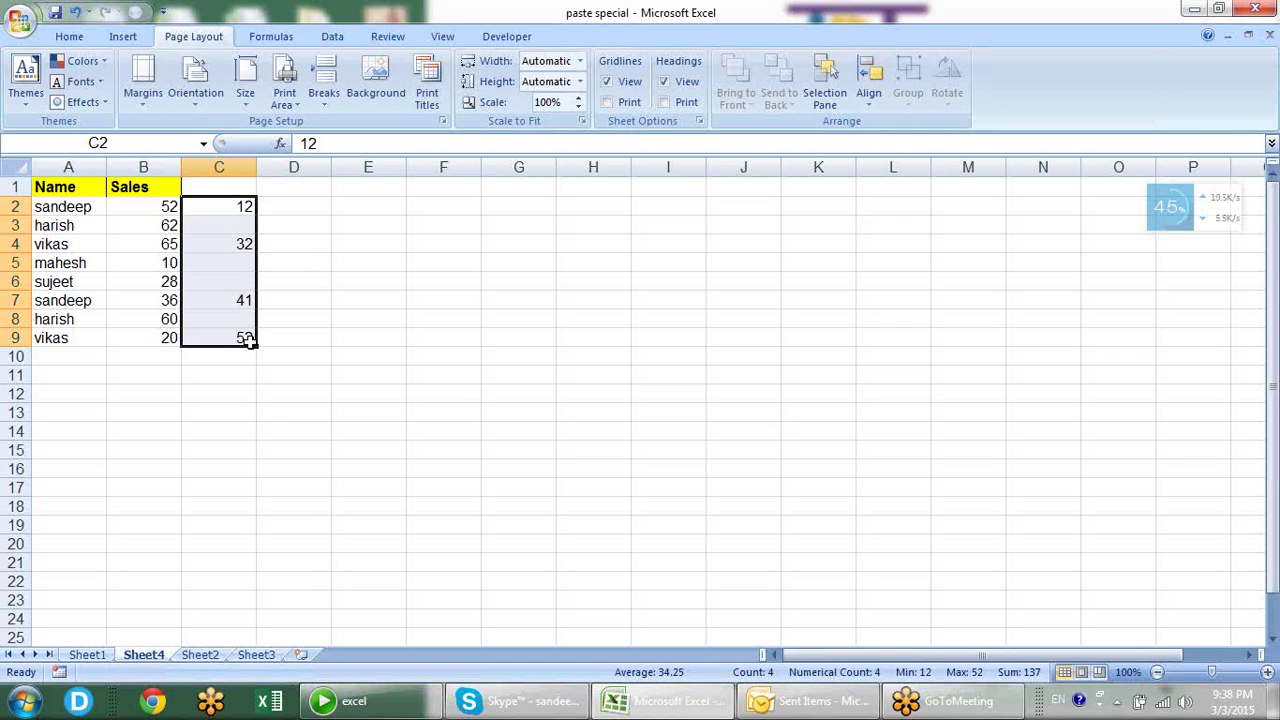
key("ctrl+c")
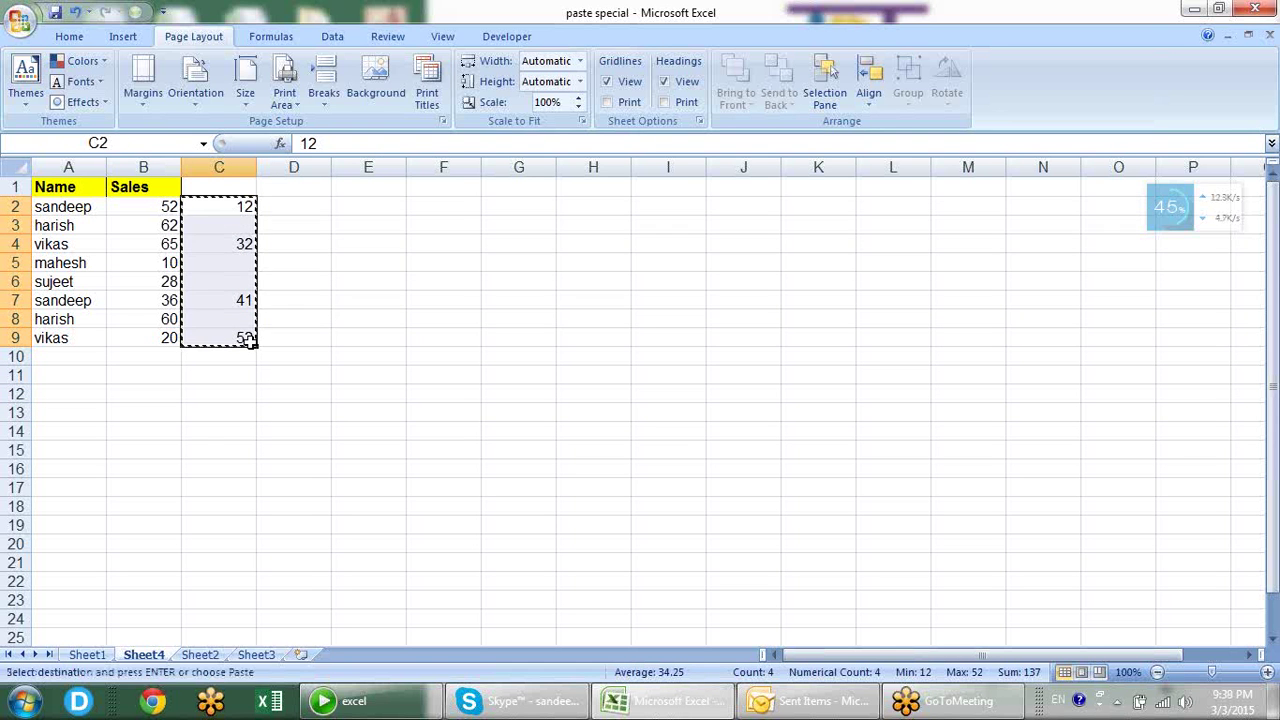
key("Left")
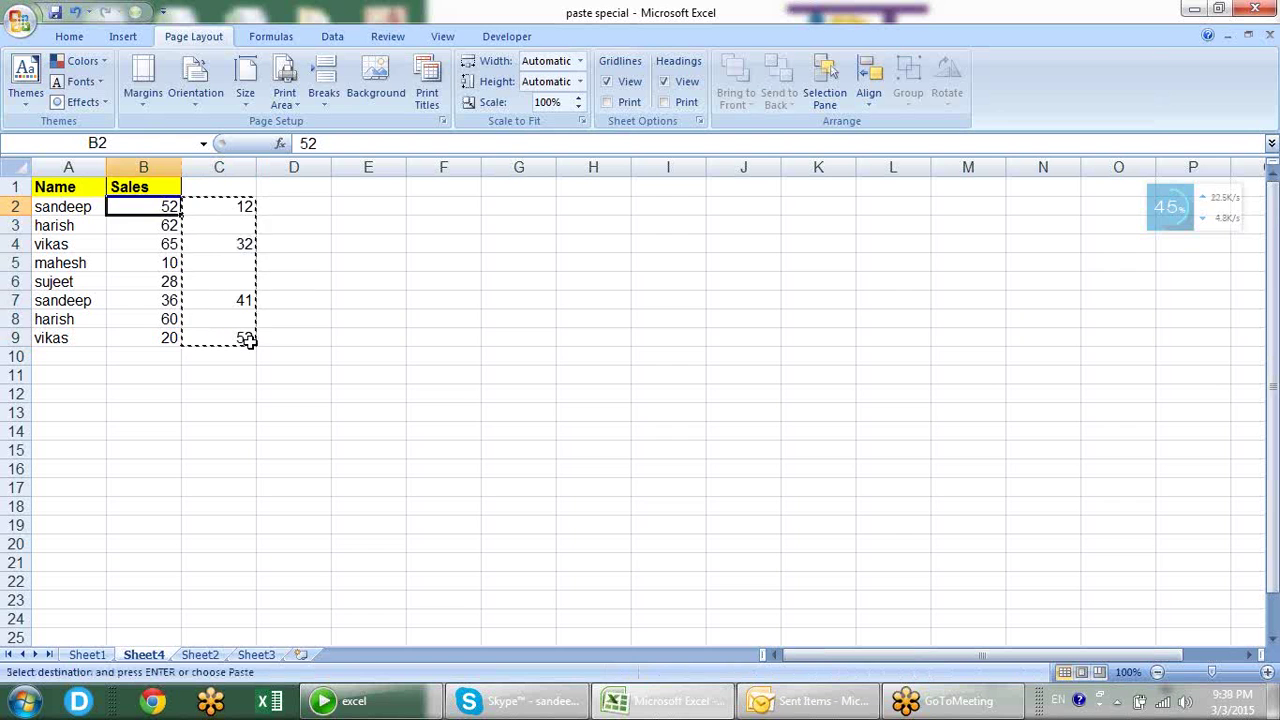
key("ctrl+v")
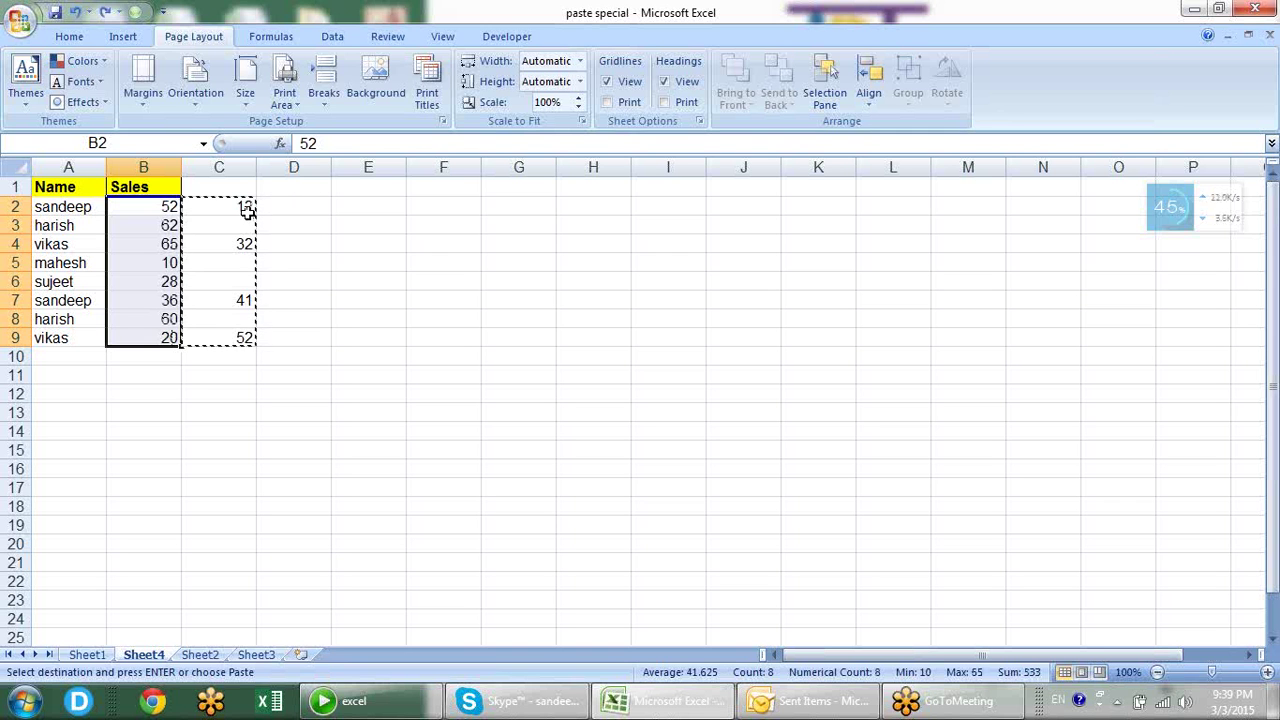
- Repeat the normal paste of the copied C2:C9 range over Sales from B2 and undo it
left_click_drag(246, 212, 240, 338)
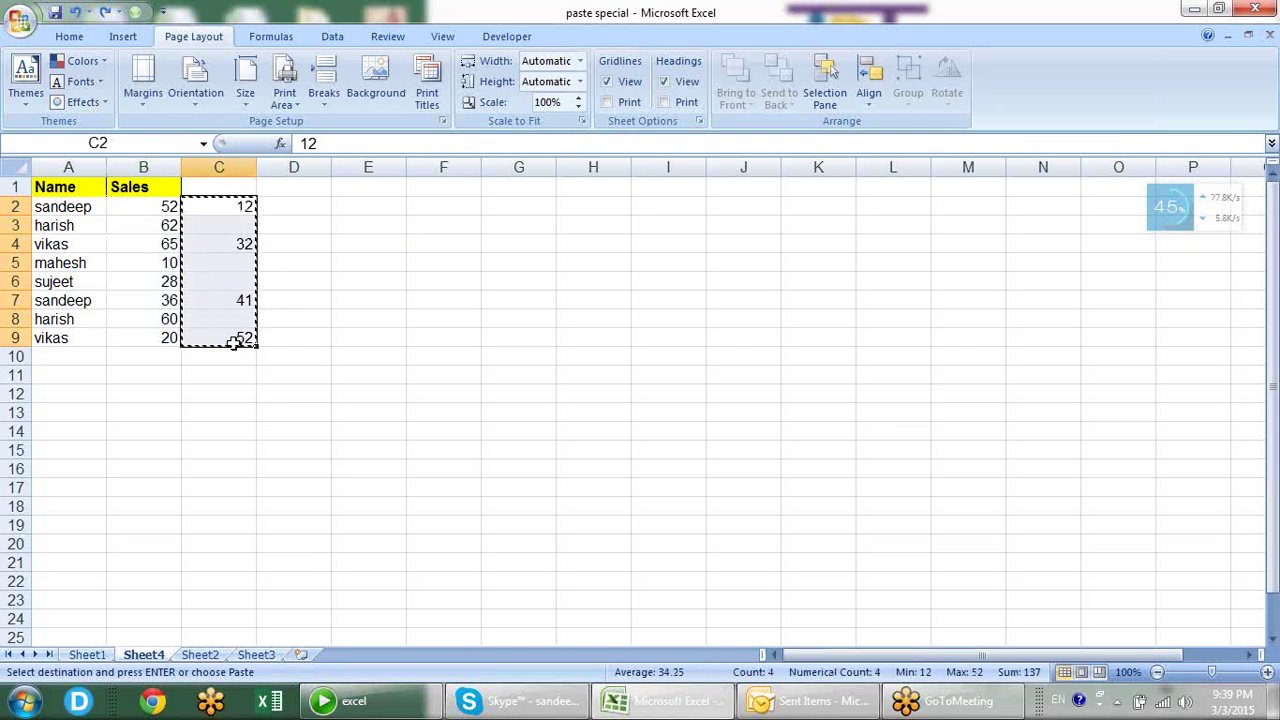
left_click(170, 206)
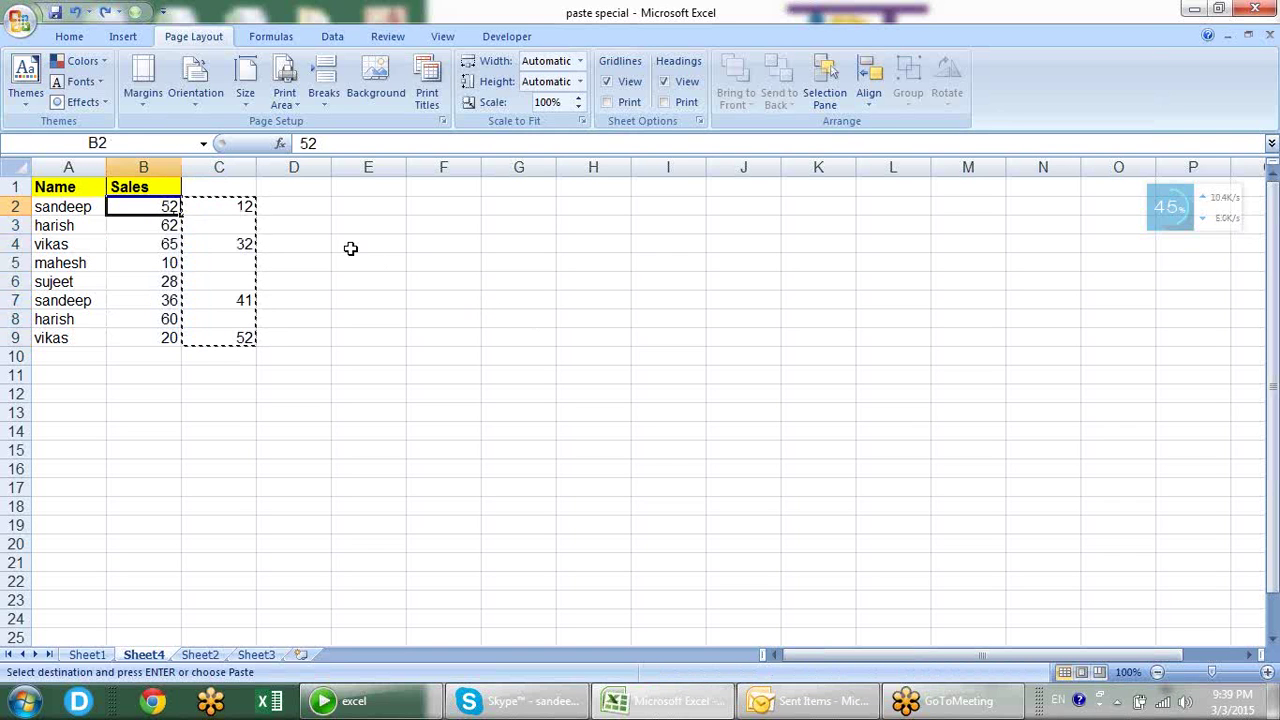
key("ctrl+v")
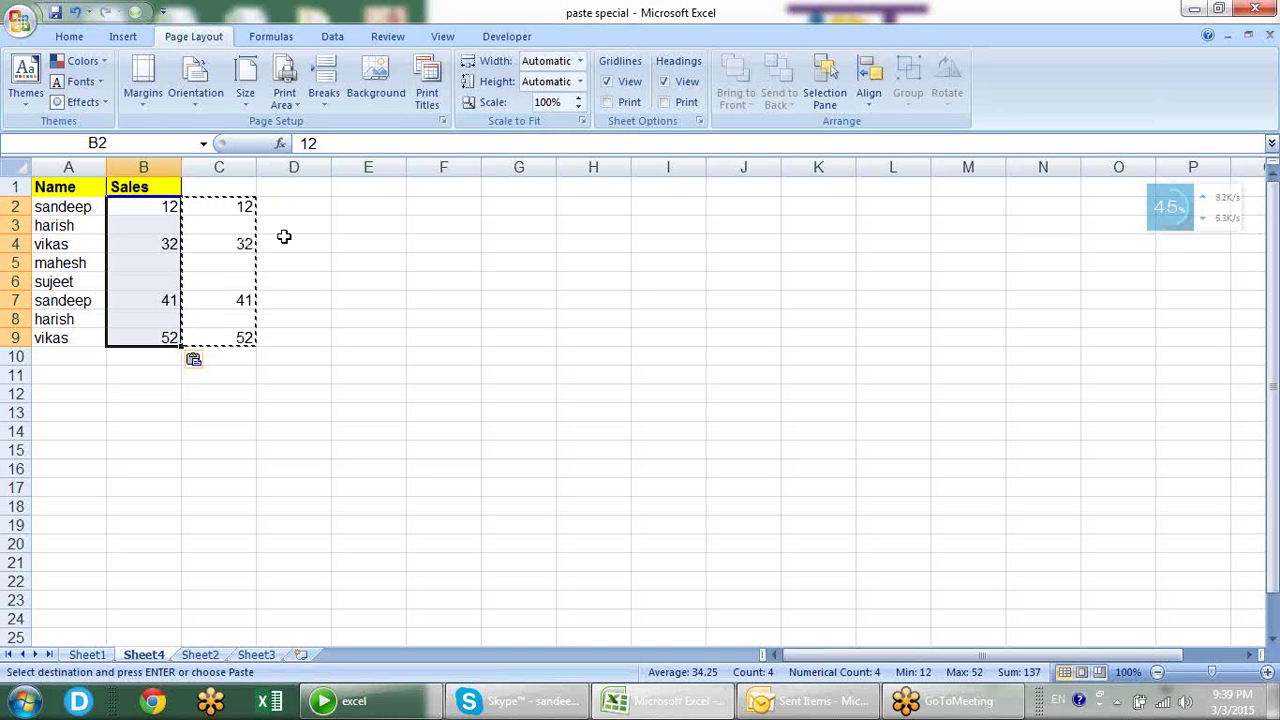
key("ctrl+z")
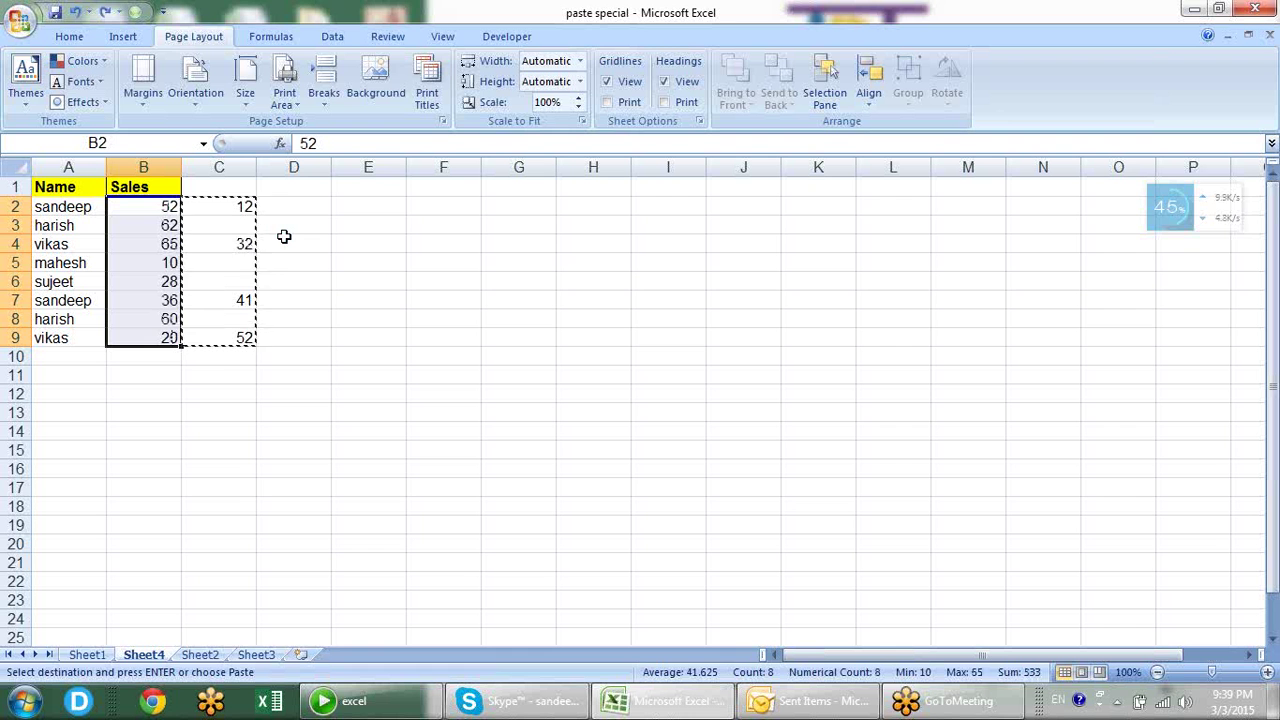
- Paste the copied C2:C9 range over Sales B2:B9 using Paste Special with Skip blanks, and release the copied range
right_click(164, 206)
left_click(238, 285)
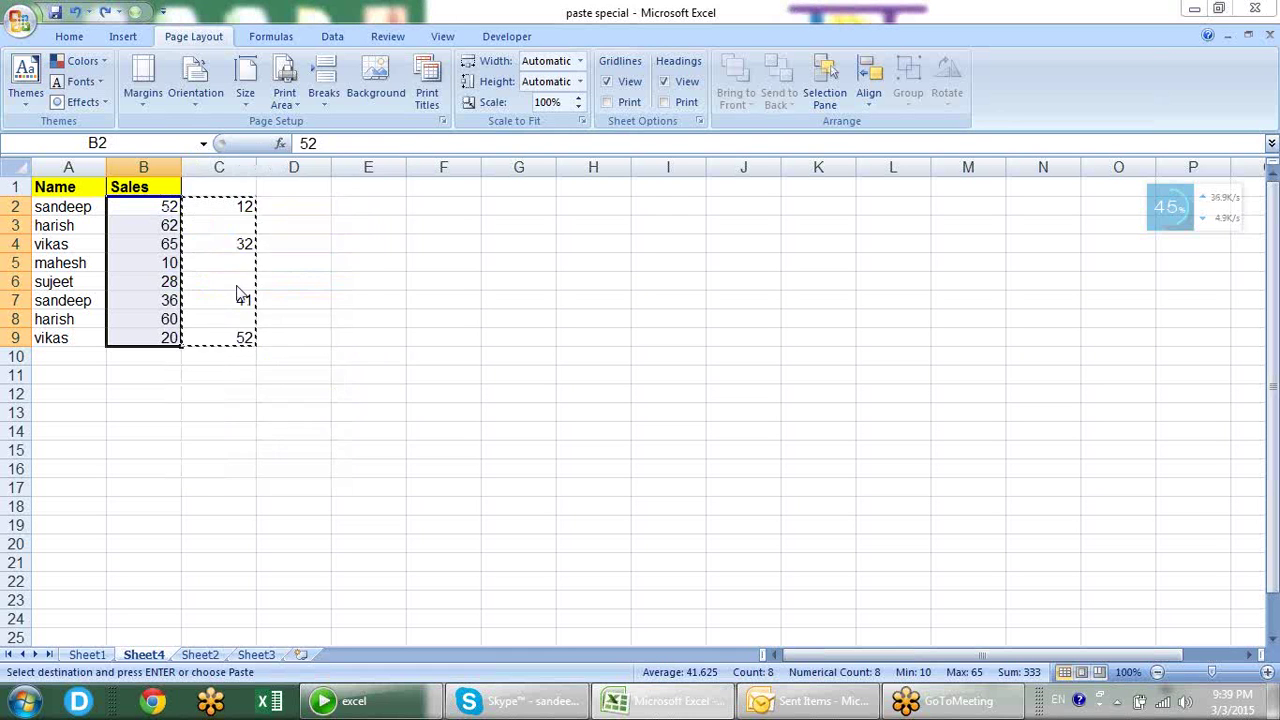
left_click_drag(250, 134, 546, 158)
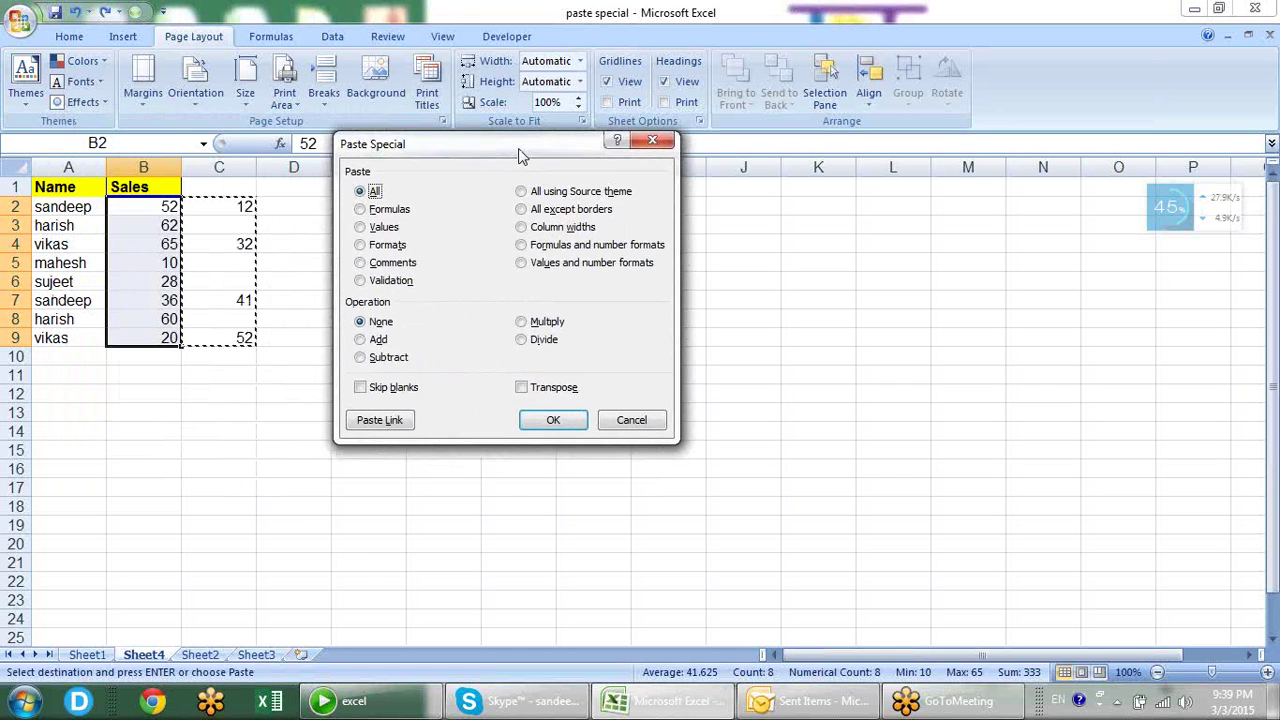
left_click(386, 381)
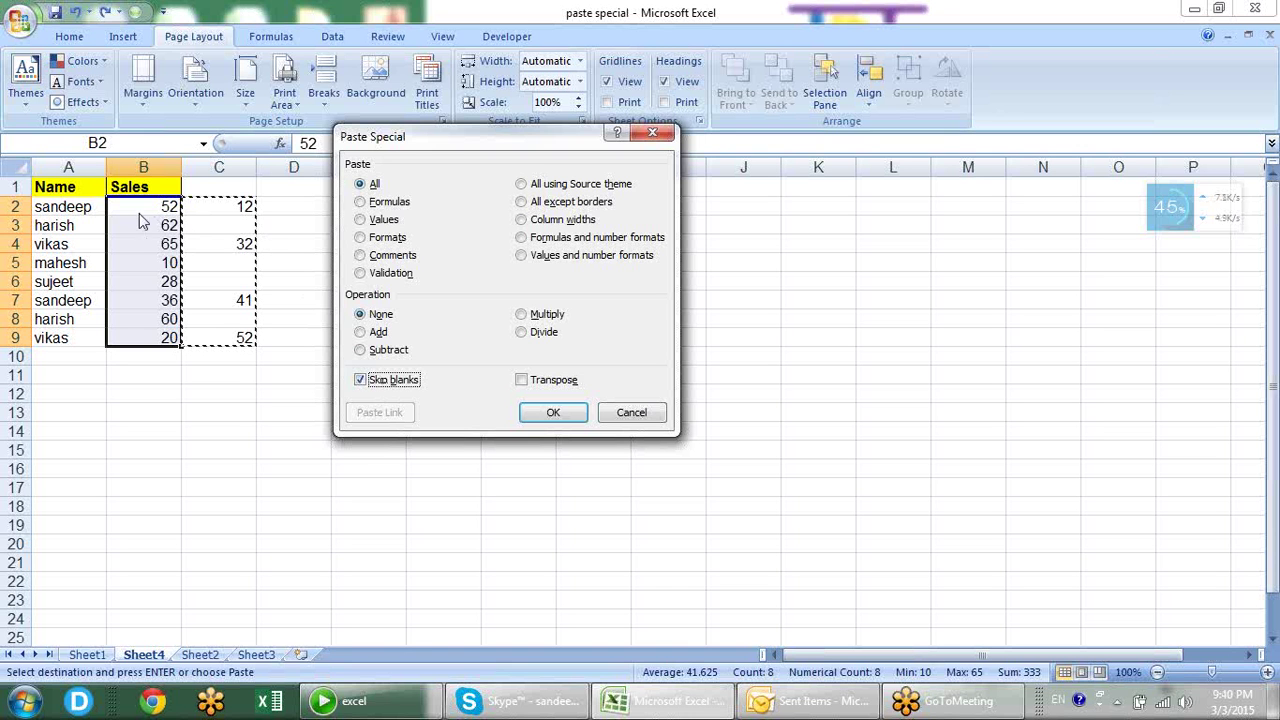
left_click(533, 417)
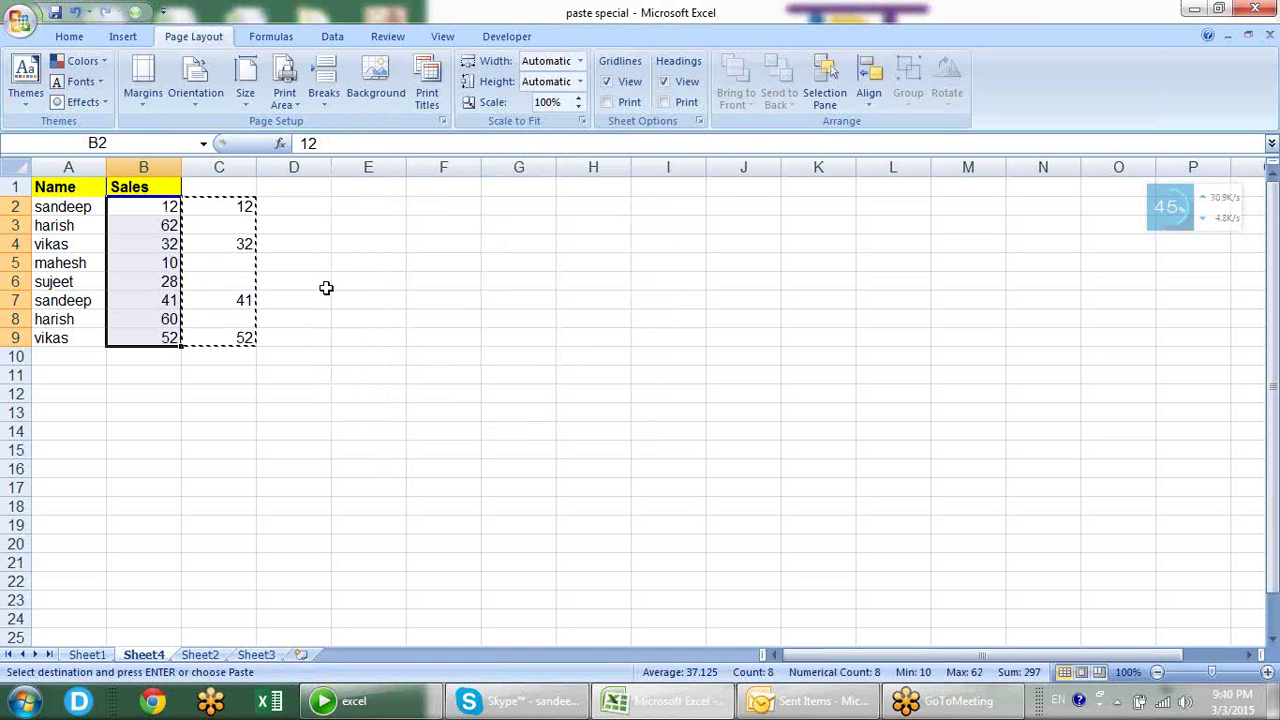
key("Escape")
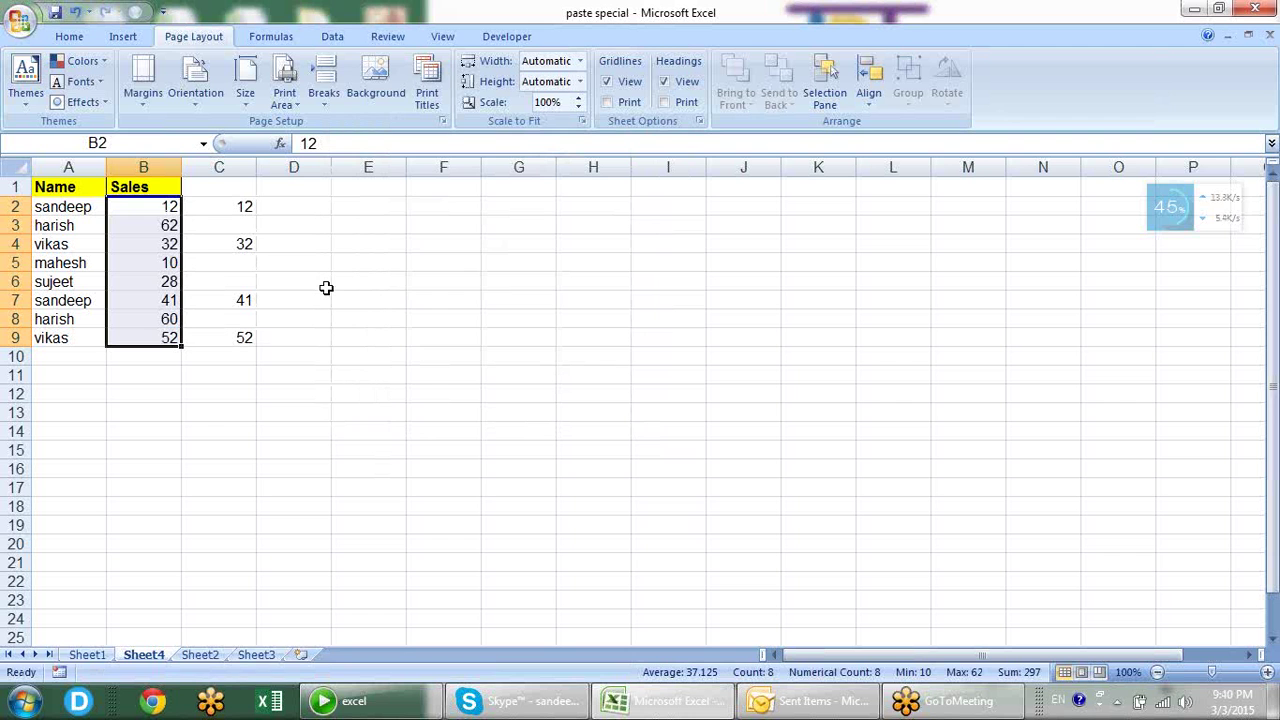
key("Right")
key("Left")
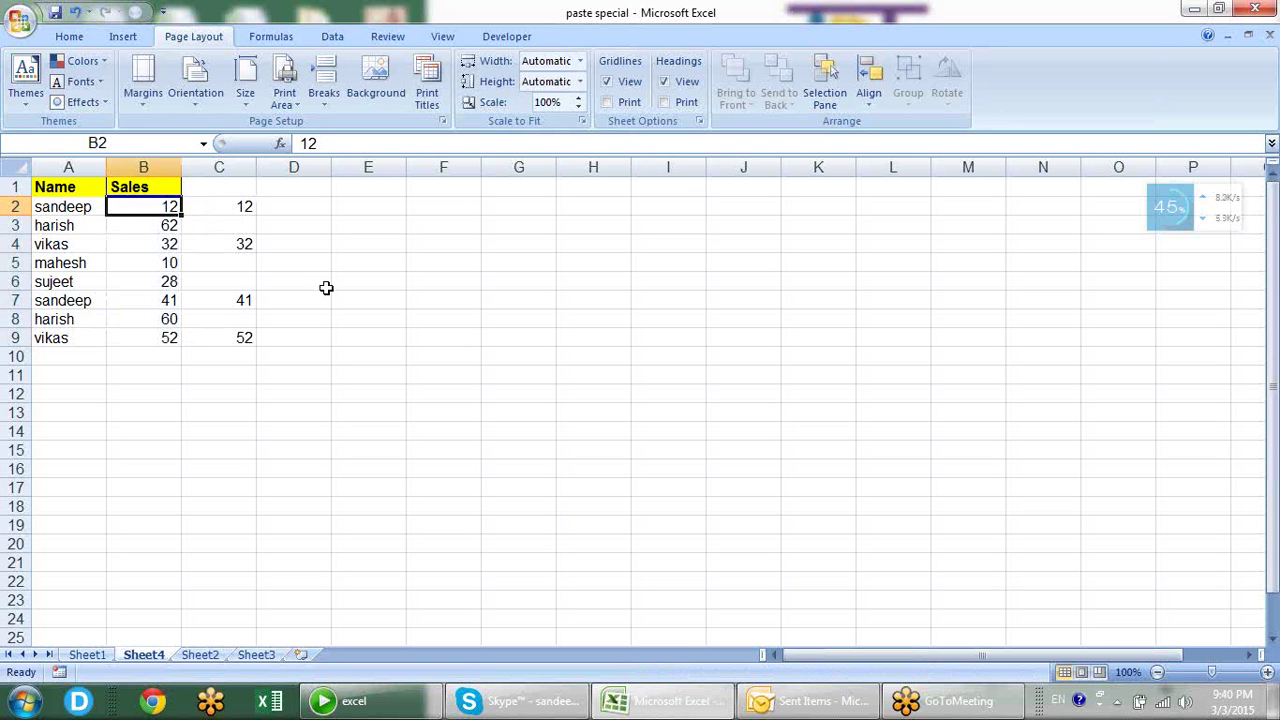
- Switch to Sheet2 and select cell D5 beside the first sales table
left_click(204, 660)
left_click(284, 259)
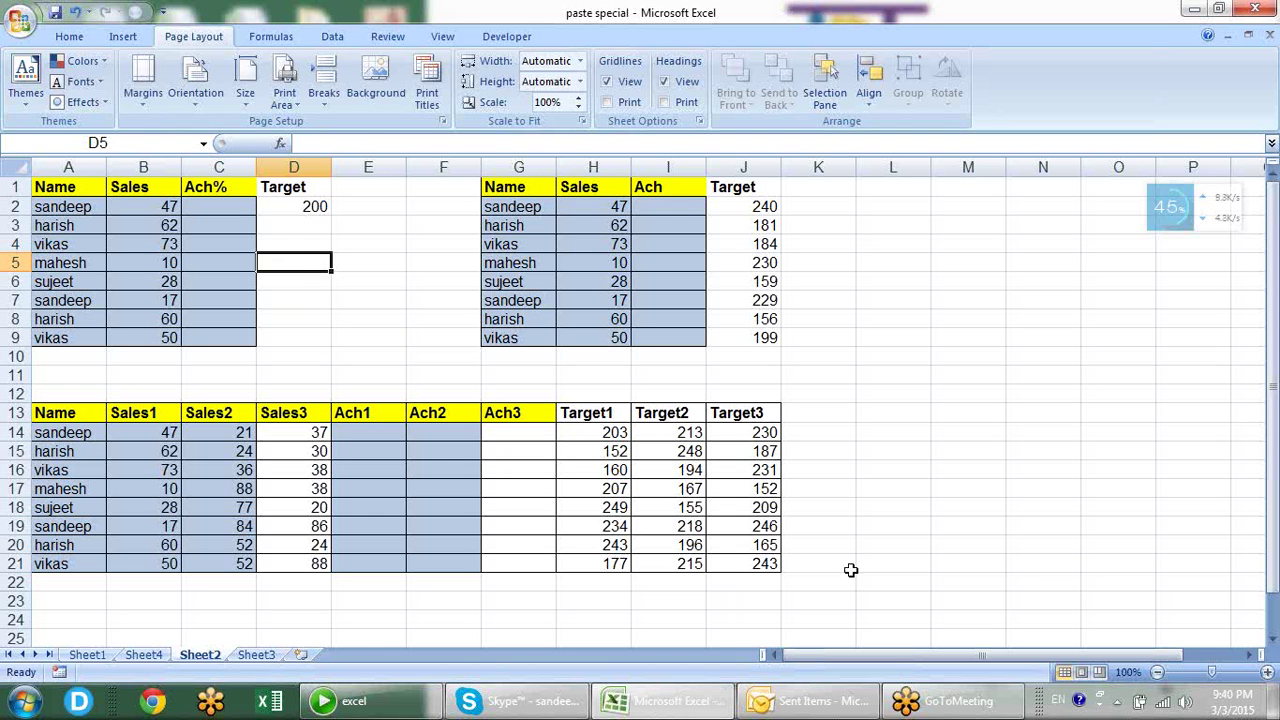
left_click(1185, 701)
left_click(998, 446)
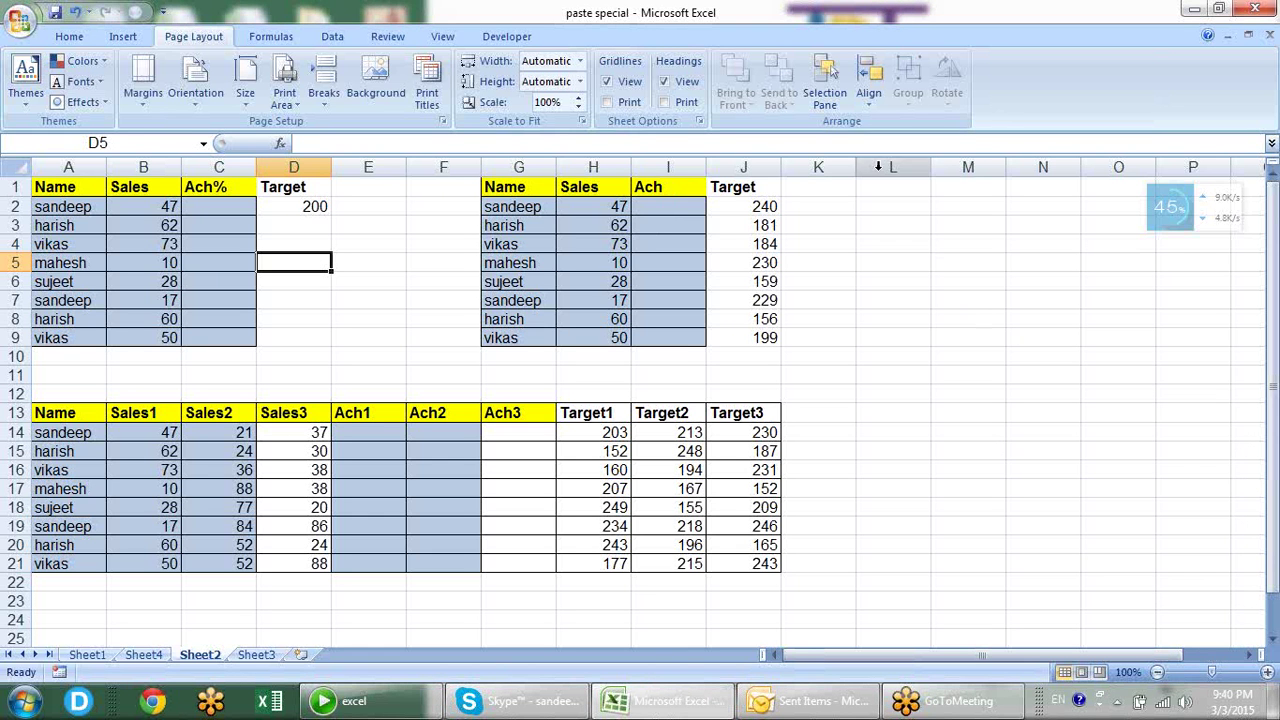
- Enter the formula =B2/$D$2 in C2 to calculate the first Ach% value against the fixed target
left_click(318, 222)
left_click(301, 206)
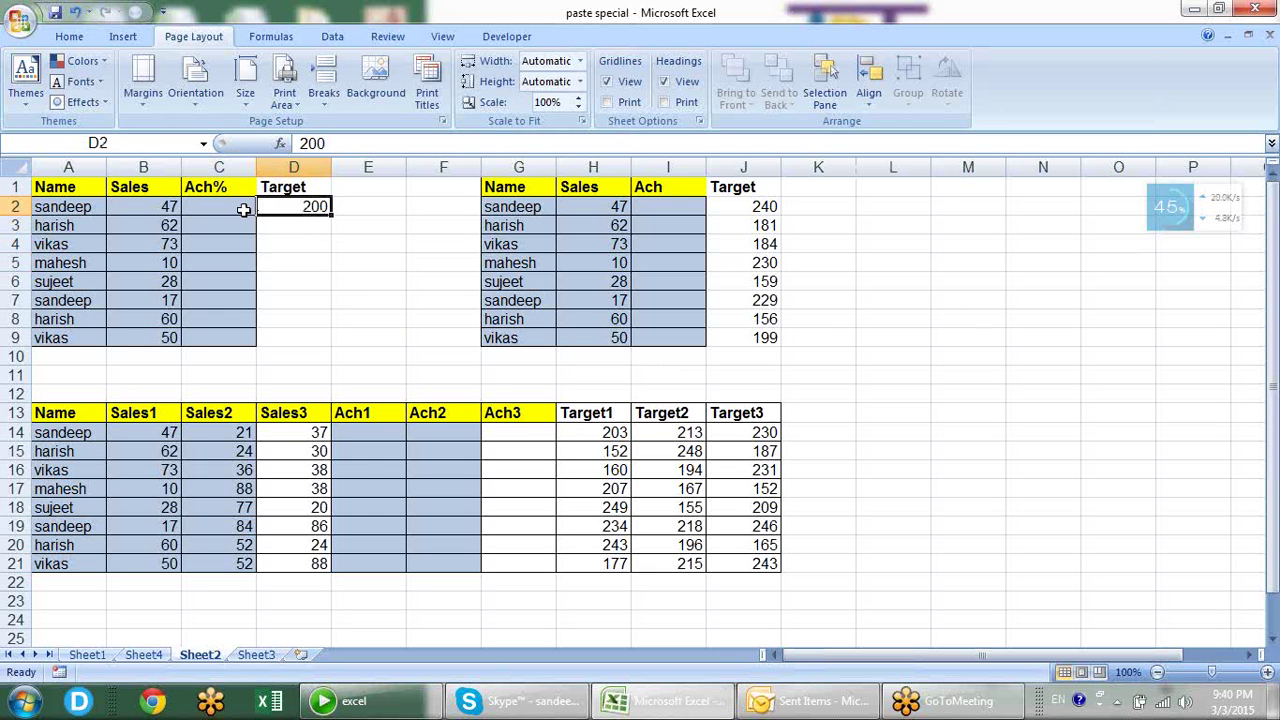
left_click(243, 206)
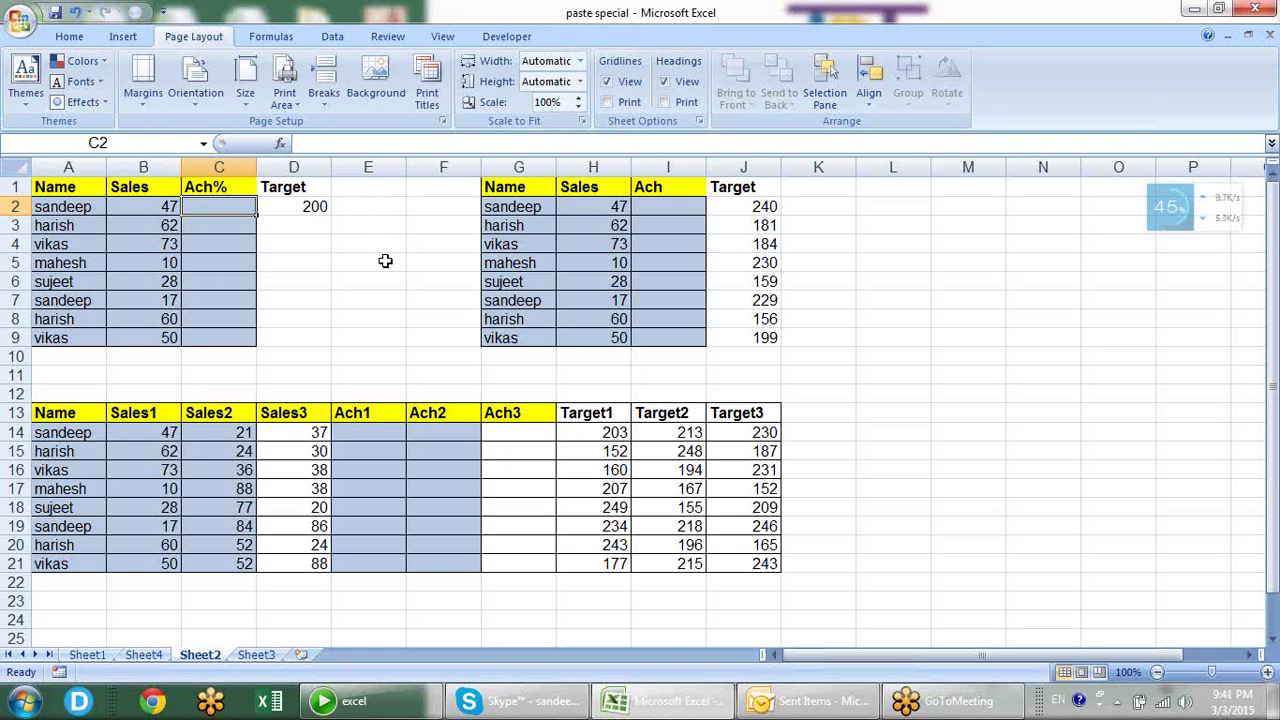
type("=")
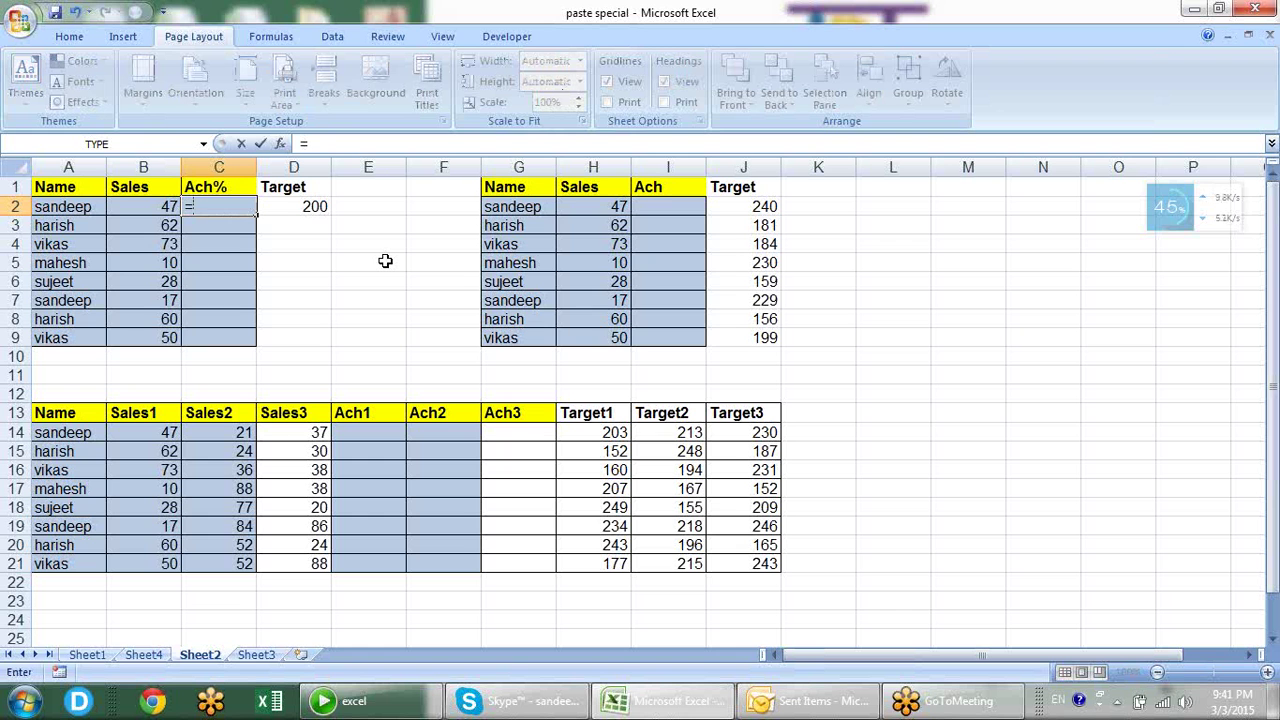
key("Left")
type("/")
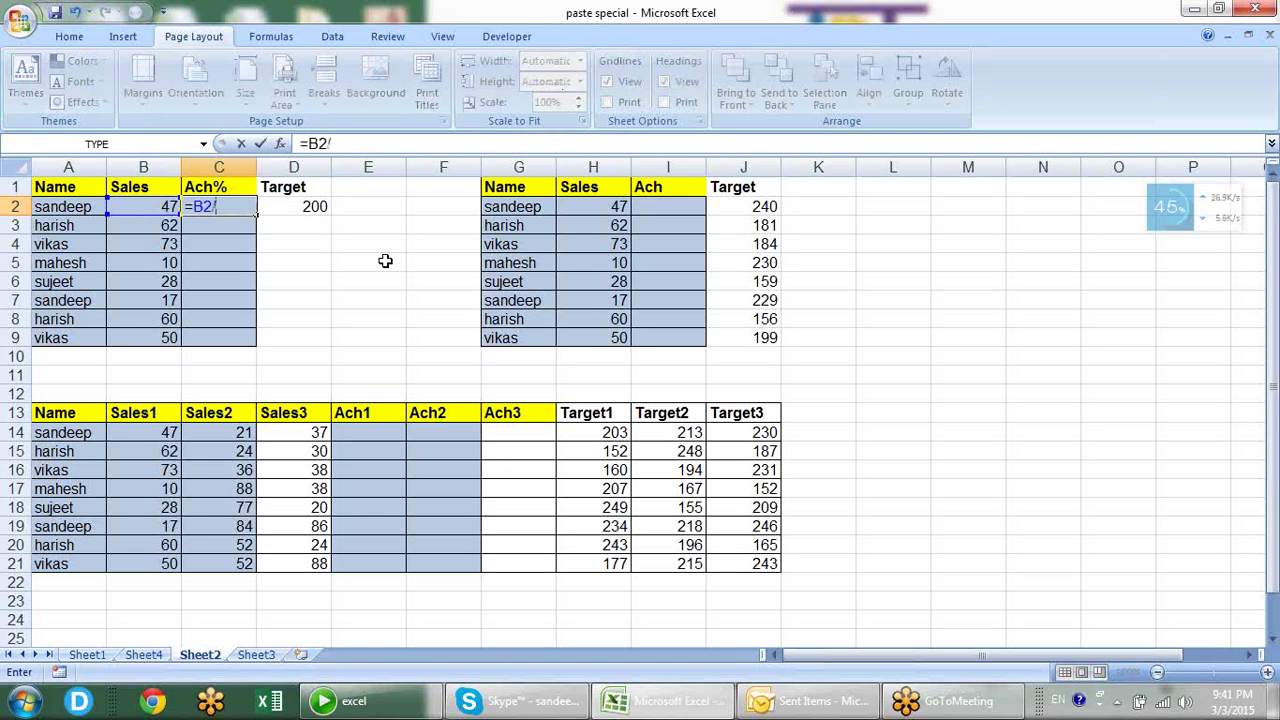
left_click(313, 207)
key("F4")
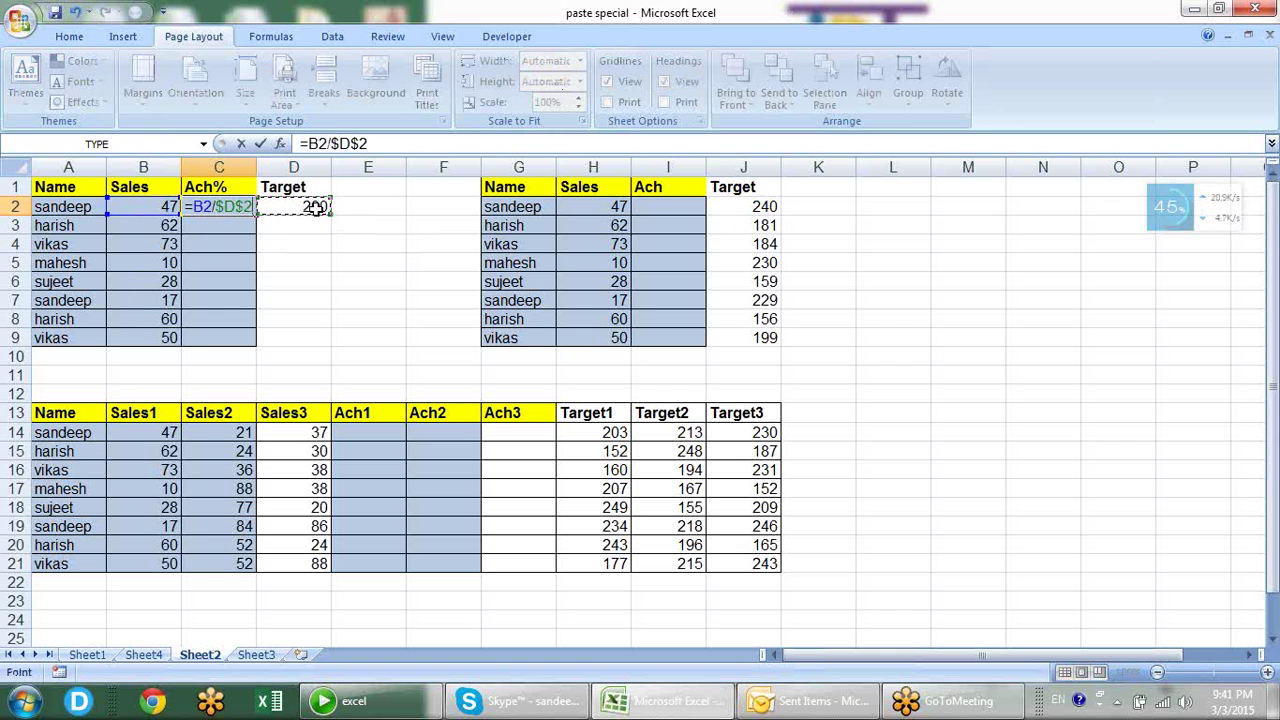
key("Return")
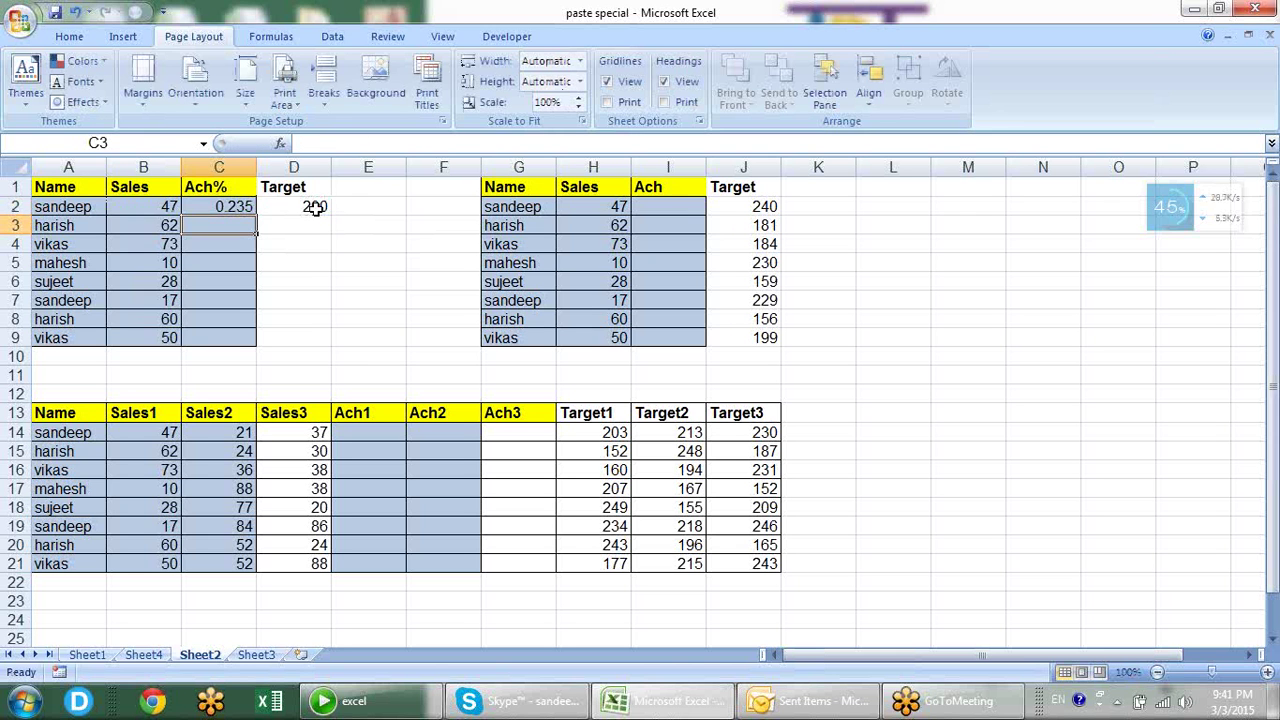
- Fill the C2 formula down through C9 and format the Ach% range as percentages
left_click(245, 206)
left_click_drag(257, 218, 256, 342)
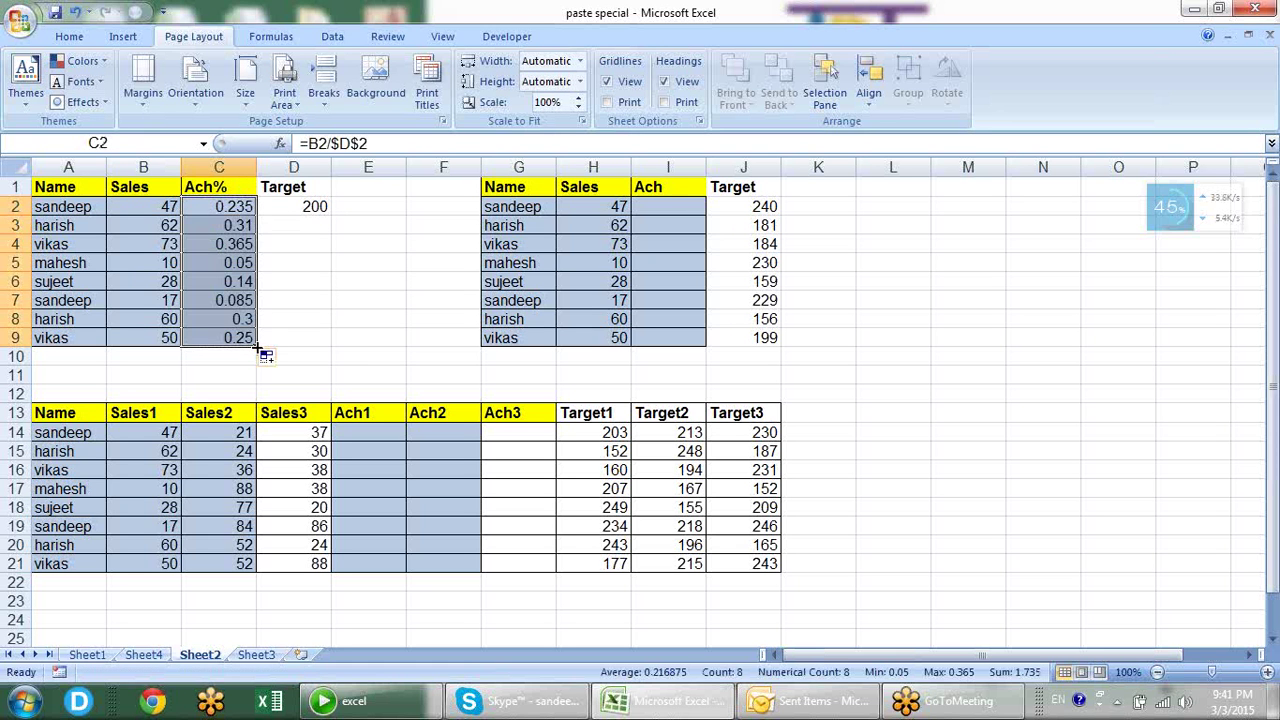
left_click(69, 36)
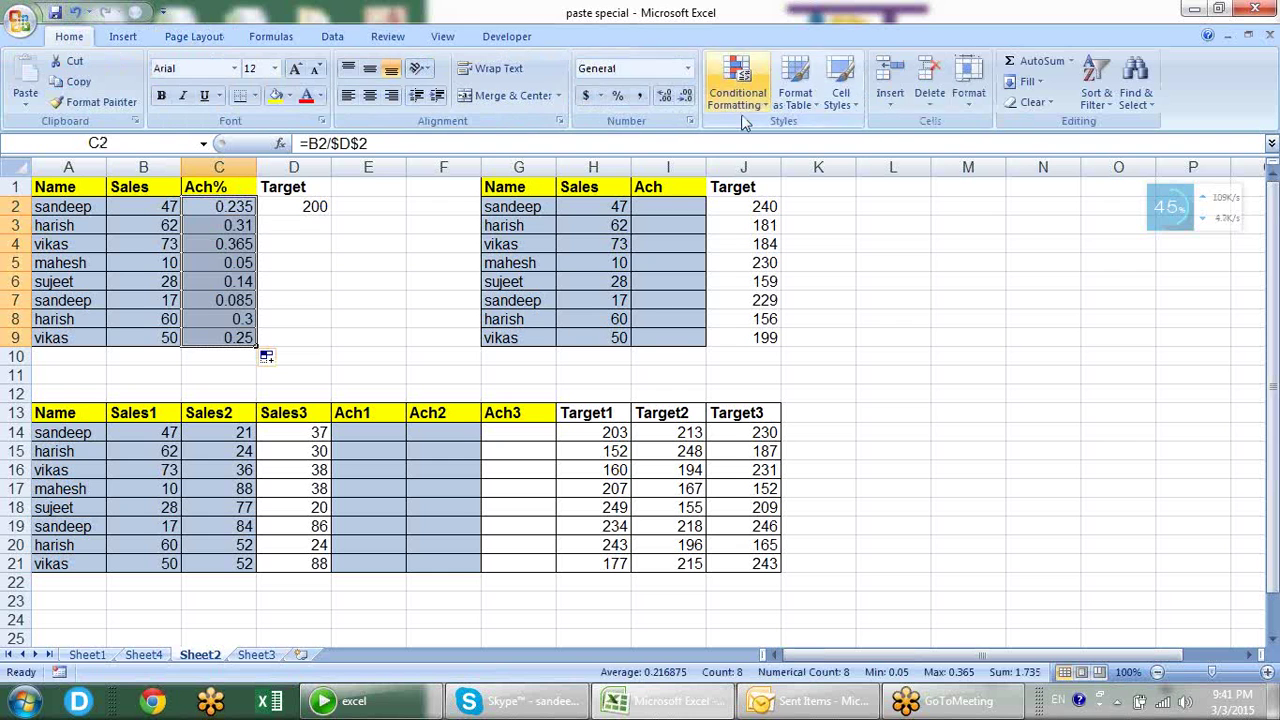
left_click(618, 96)
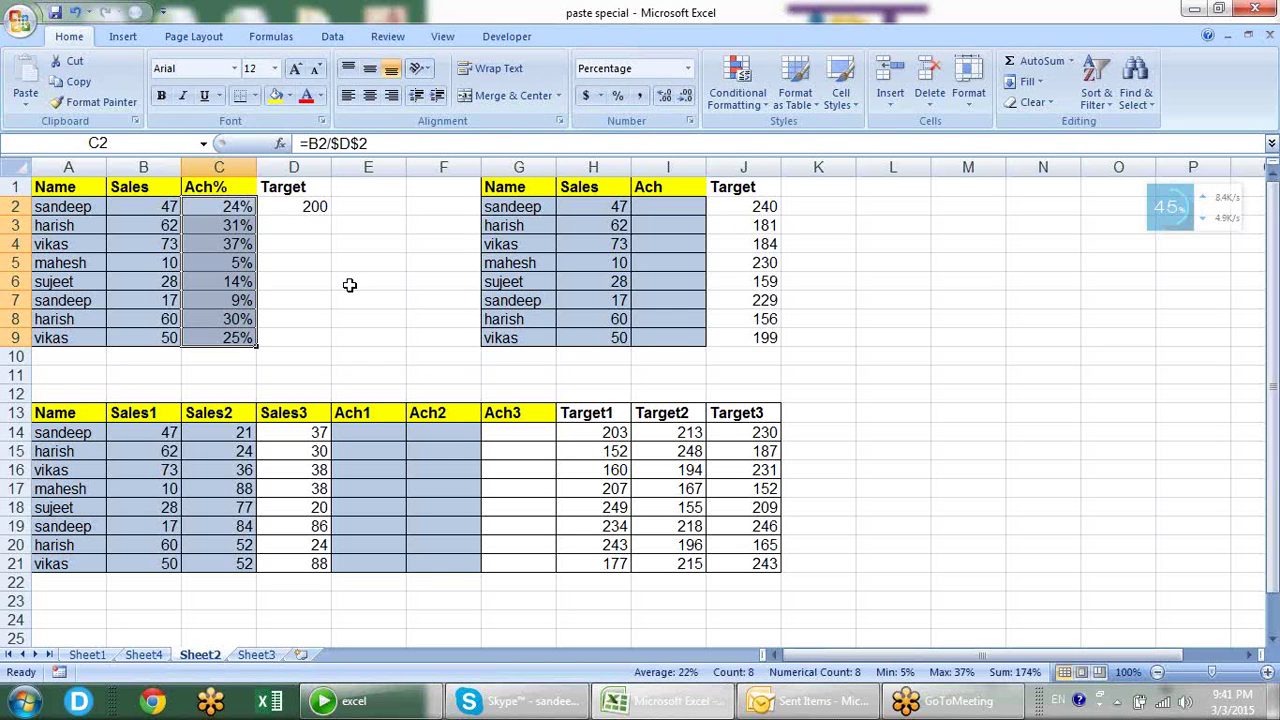
- Undo the percentage formatting, the fill and the formula entry in the Ach% column
key("ctrl+z")
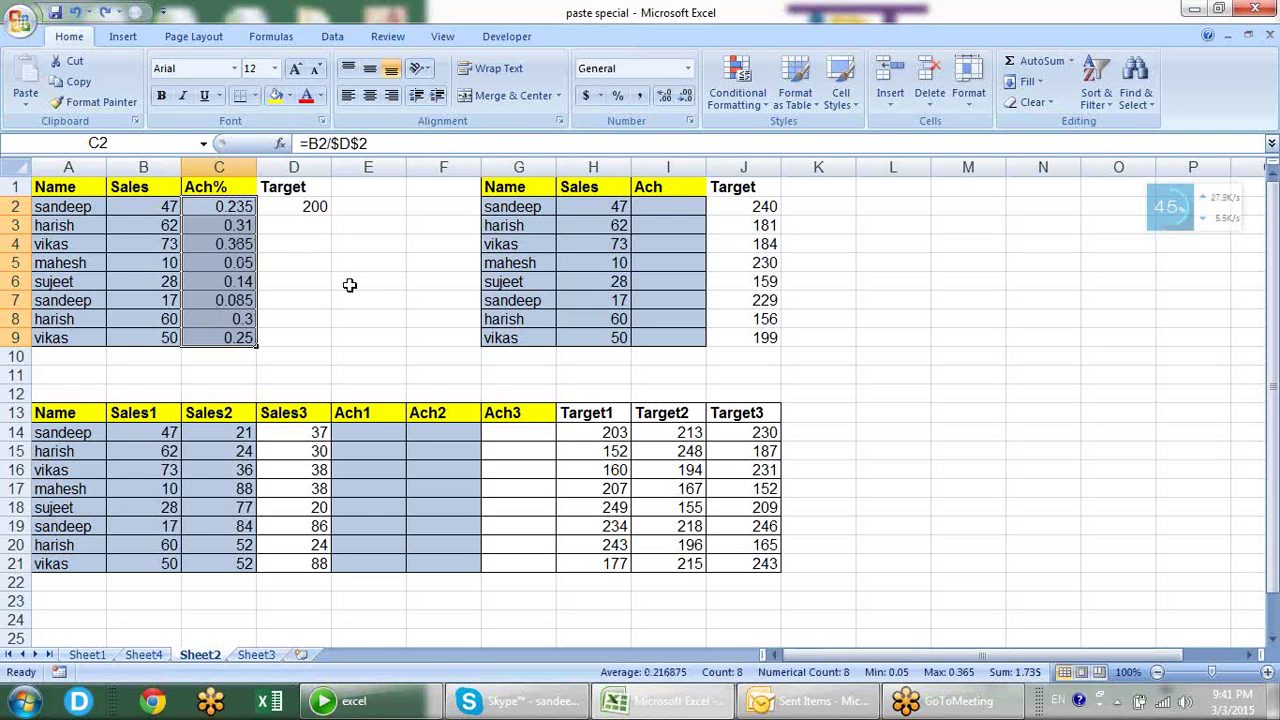
key("ctrl+z")
key("ctrl+z")
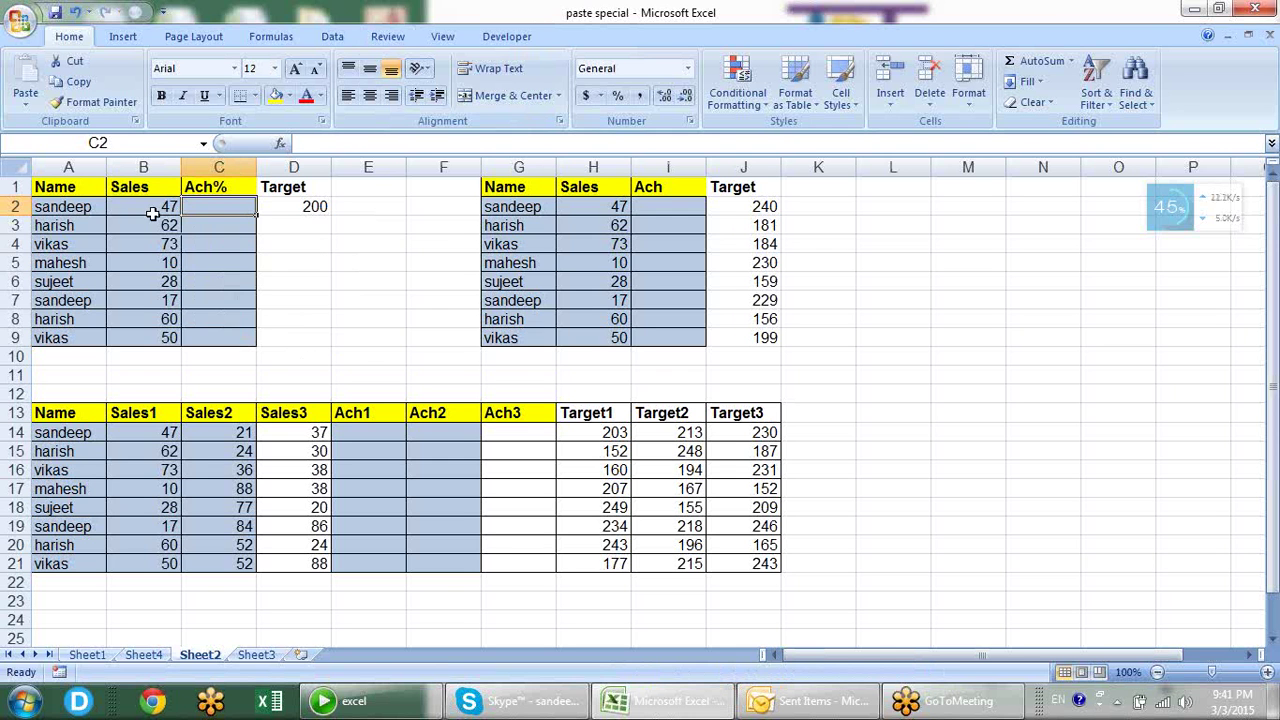
- Copy the sales figures in B2:B9 into the Ach% column starting at C2
left_click_drag(150, 210, 140, 336)
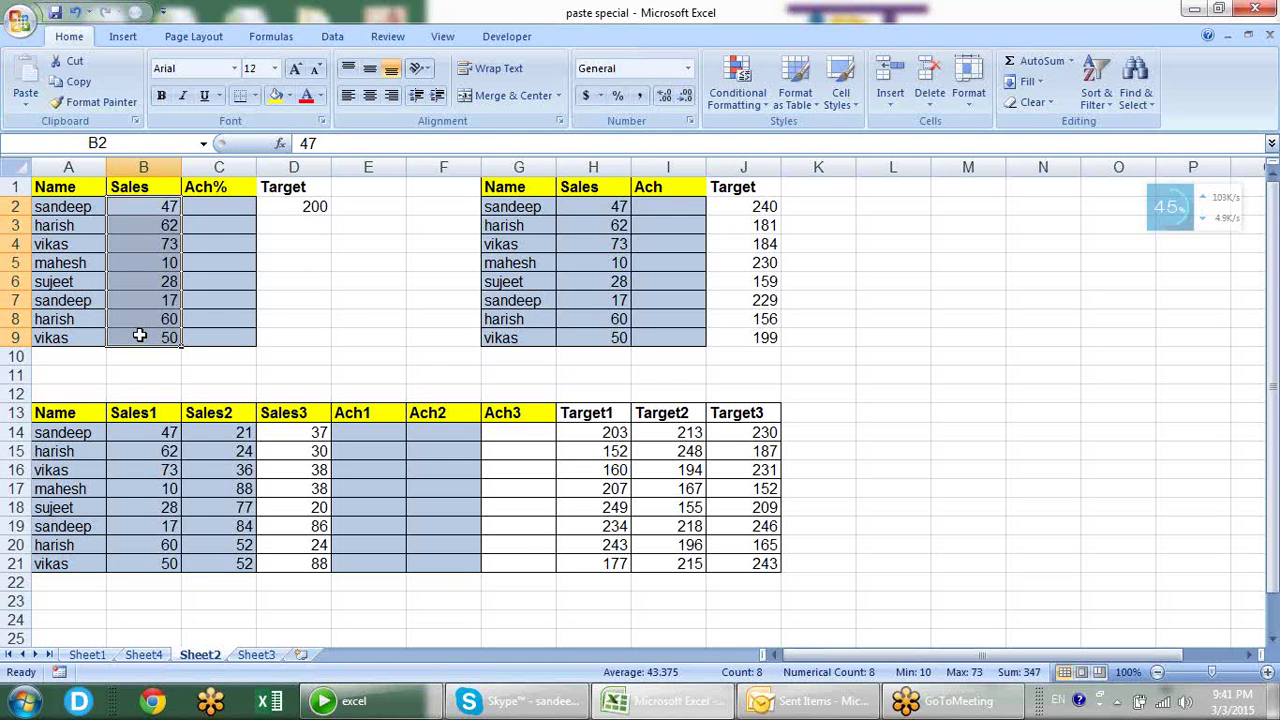
left_click(210, 209)
key("Return")
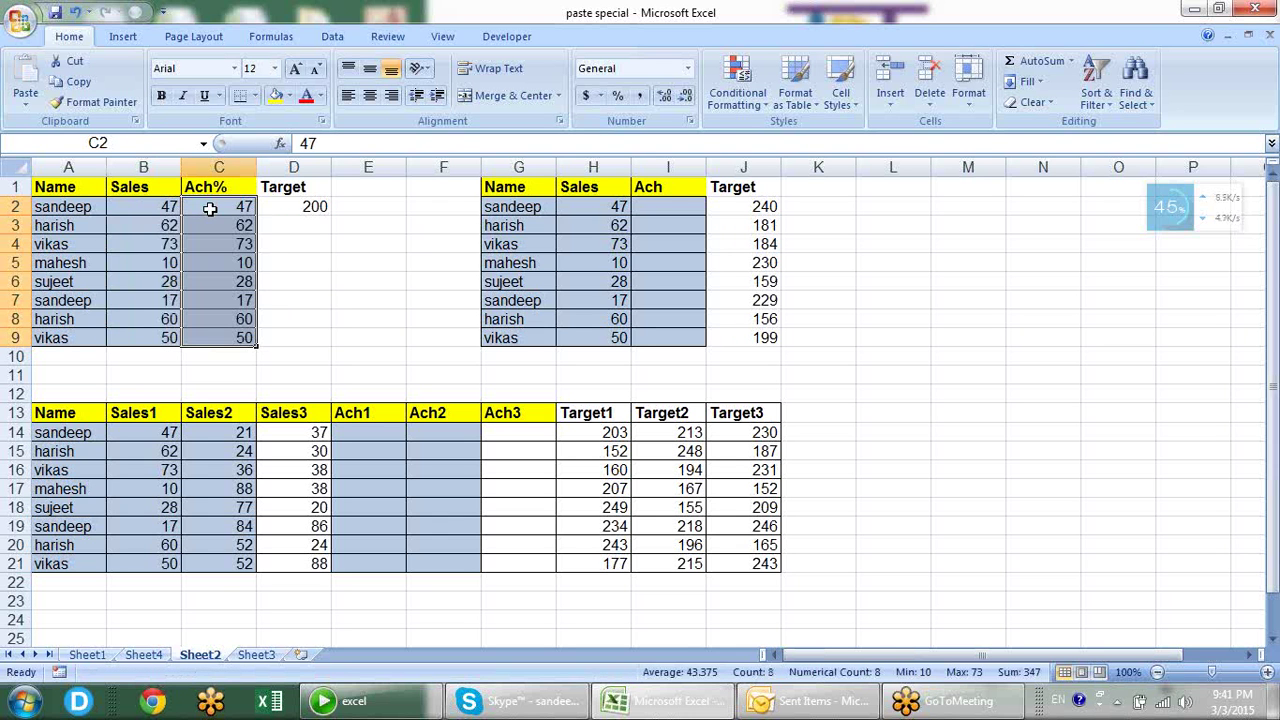
- Divide C2:C9 by the target in D2 using Paste Special with Divide, and format the range as percentages
left_click(312, 213)
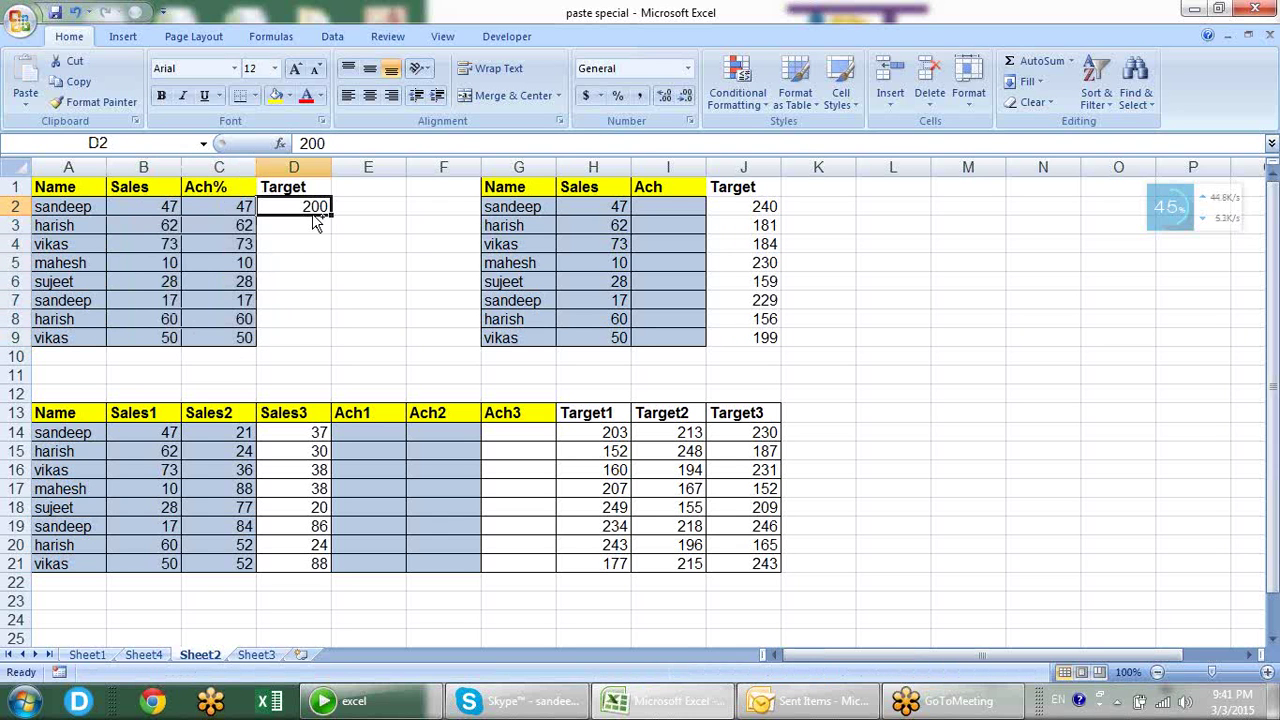
key("ctrl+c")
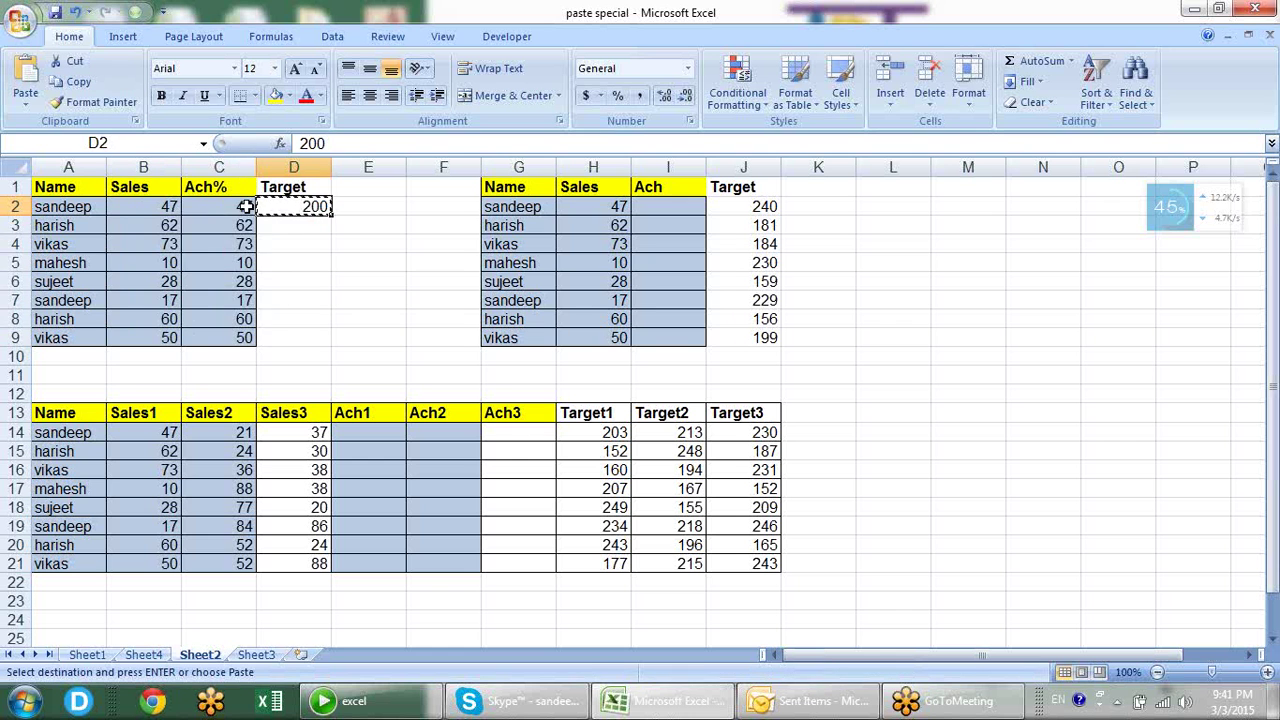
left_click_drag(247, 207, 246, 338)
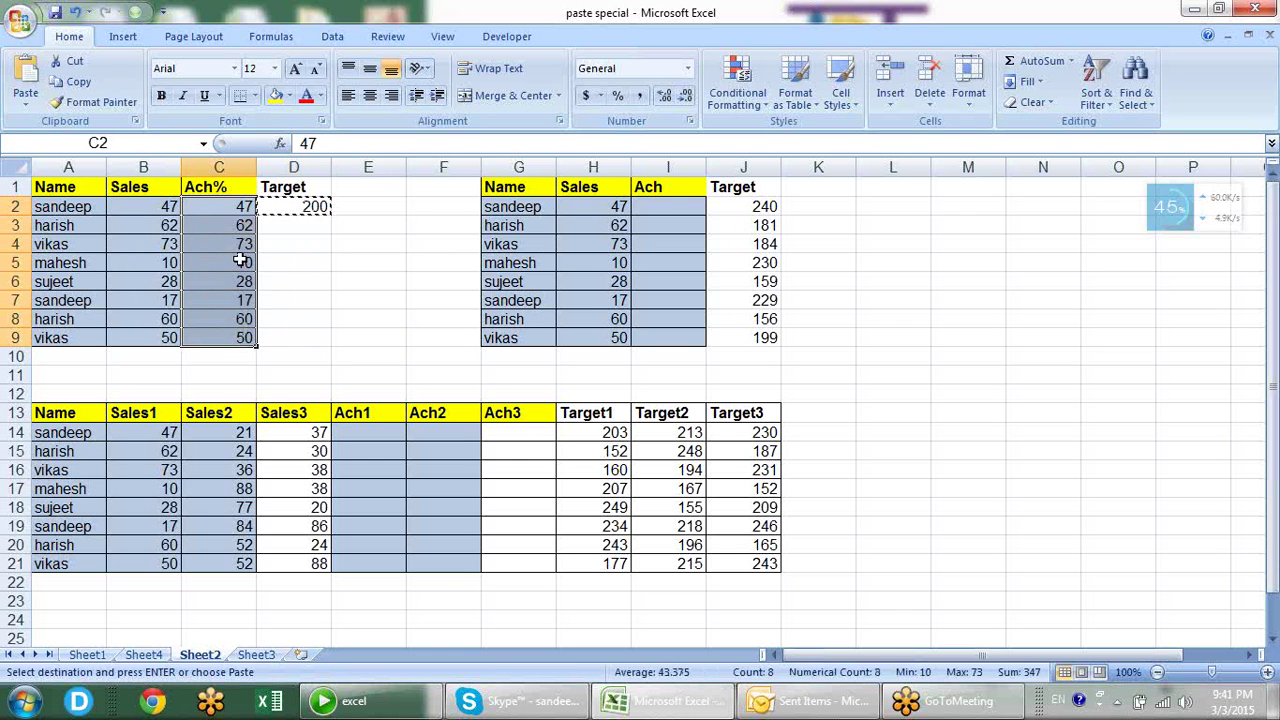
right_click(246, 206)
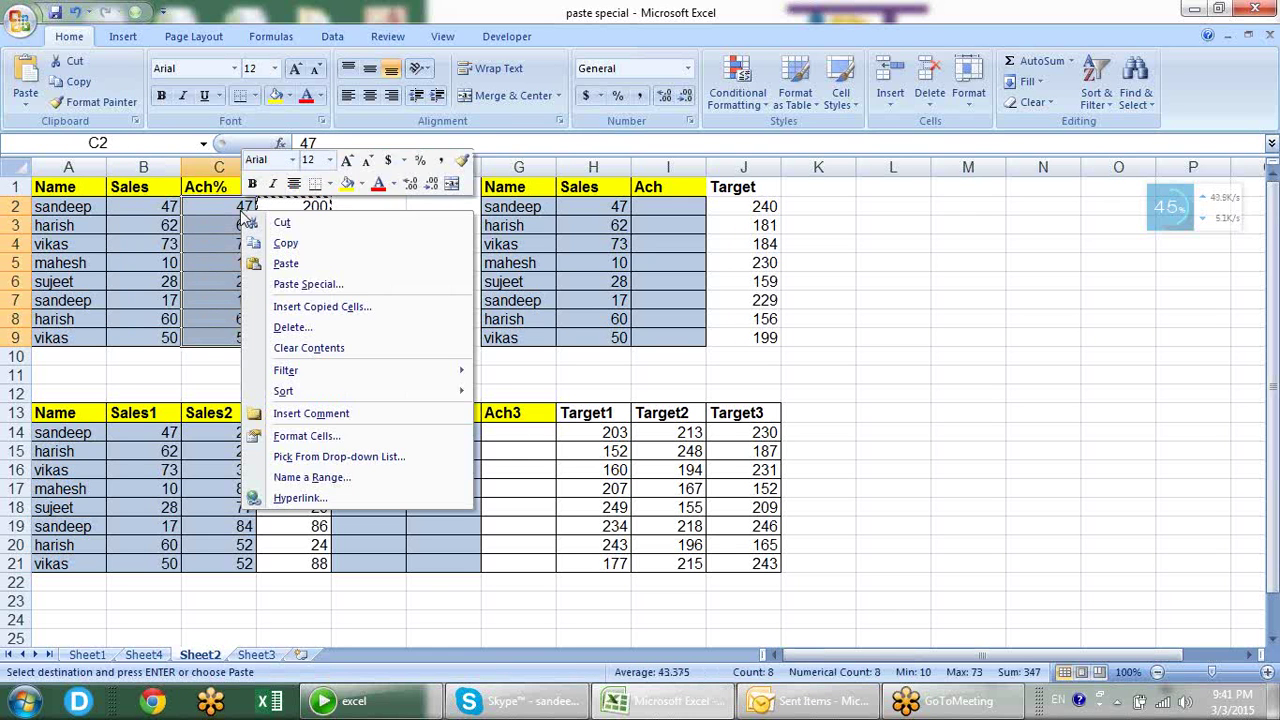
left_click(306, 285)
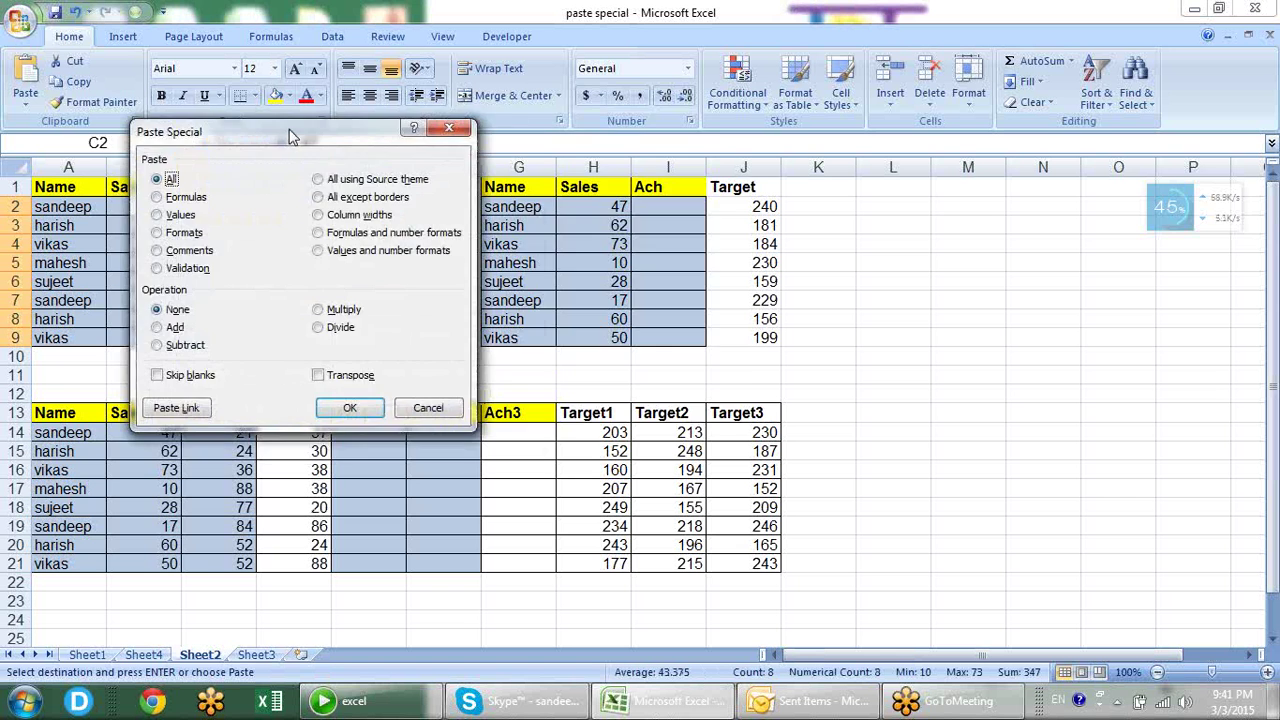
left_click_drag(295, 111, 554, 111)
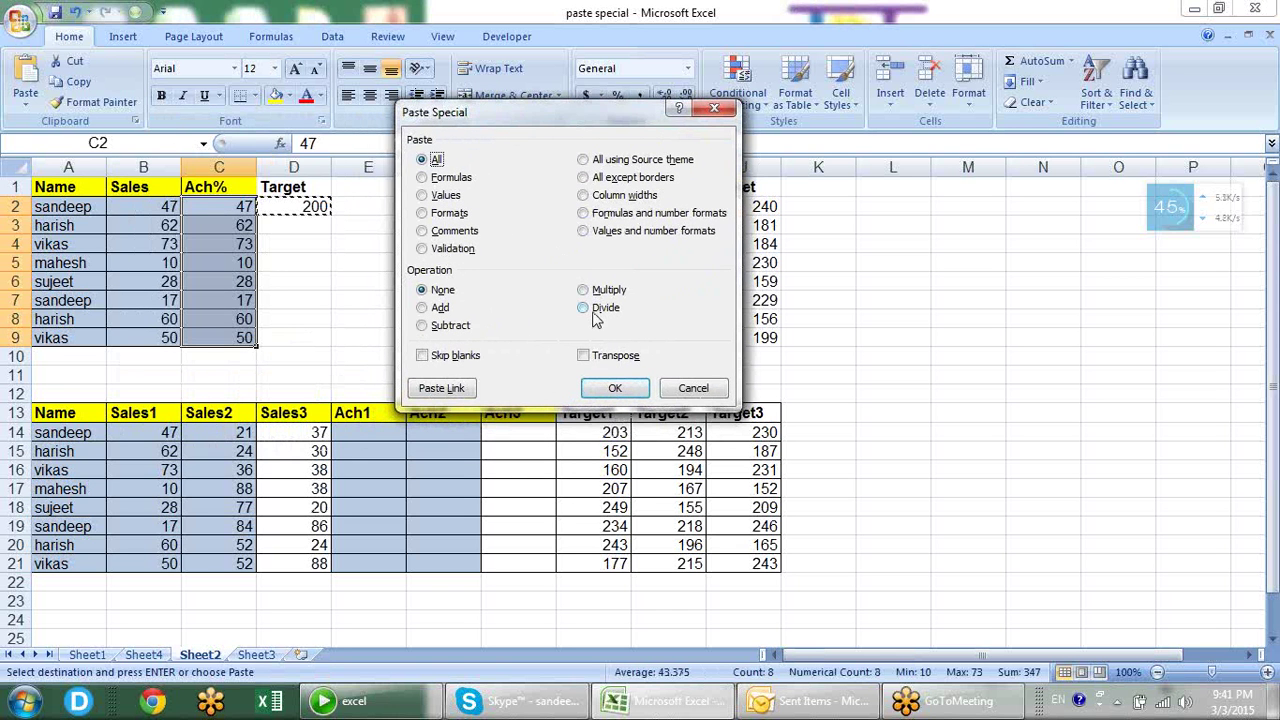
left_click(594, 312)
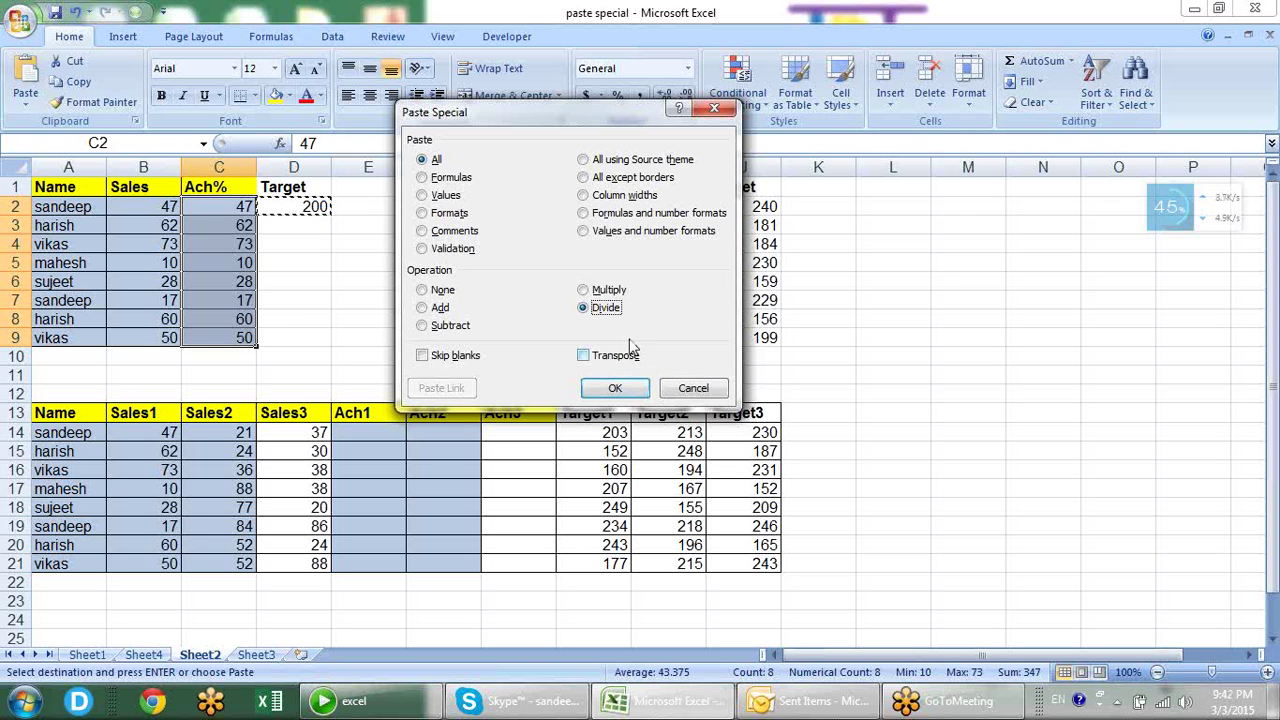
left_click(614, 388)
left_click(617, 96)
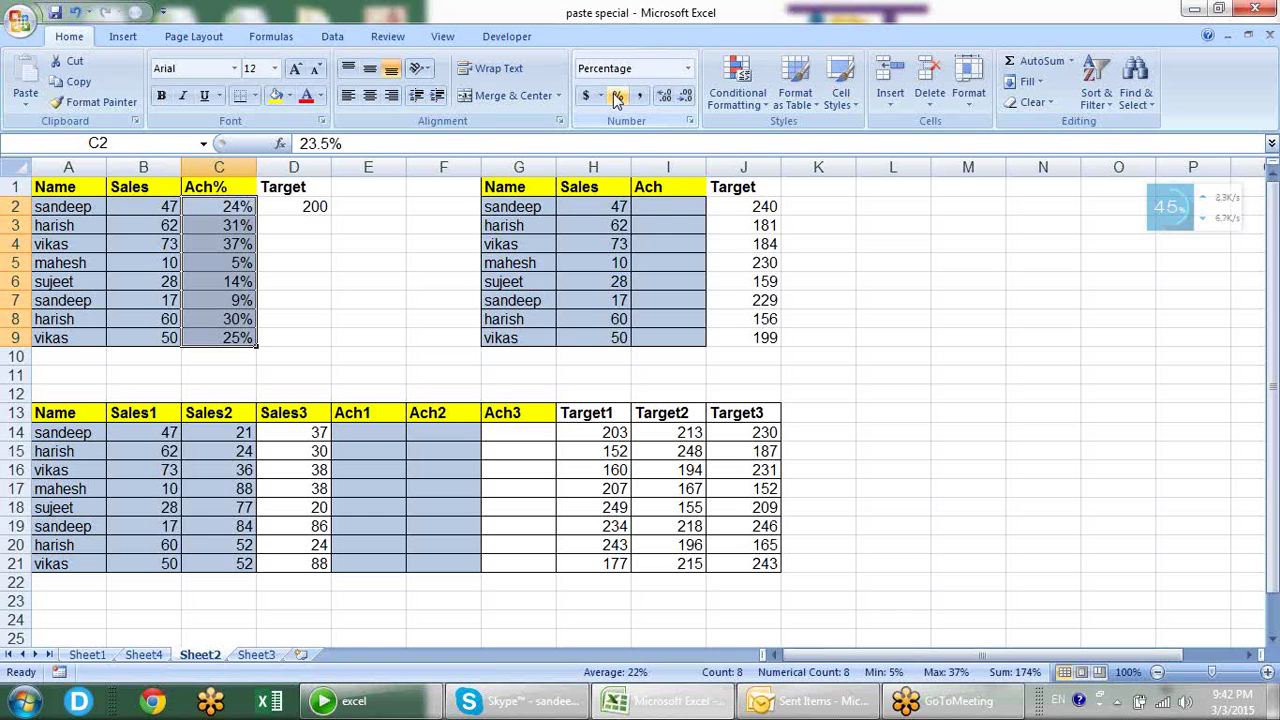
- Copy the second table's sales figures in H2:H9 into its Ach column starting at I2
left_click(659, 212)
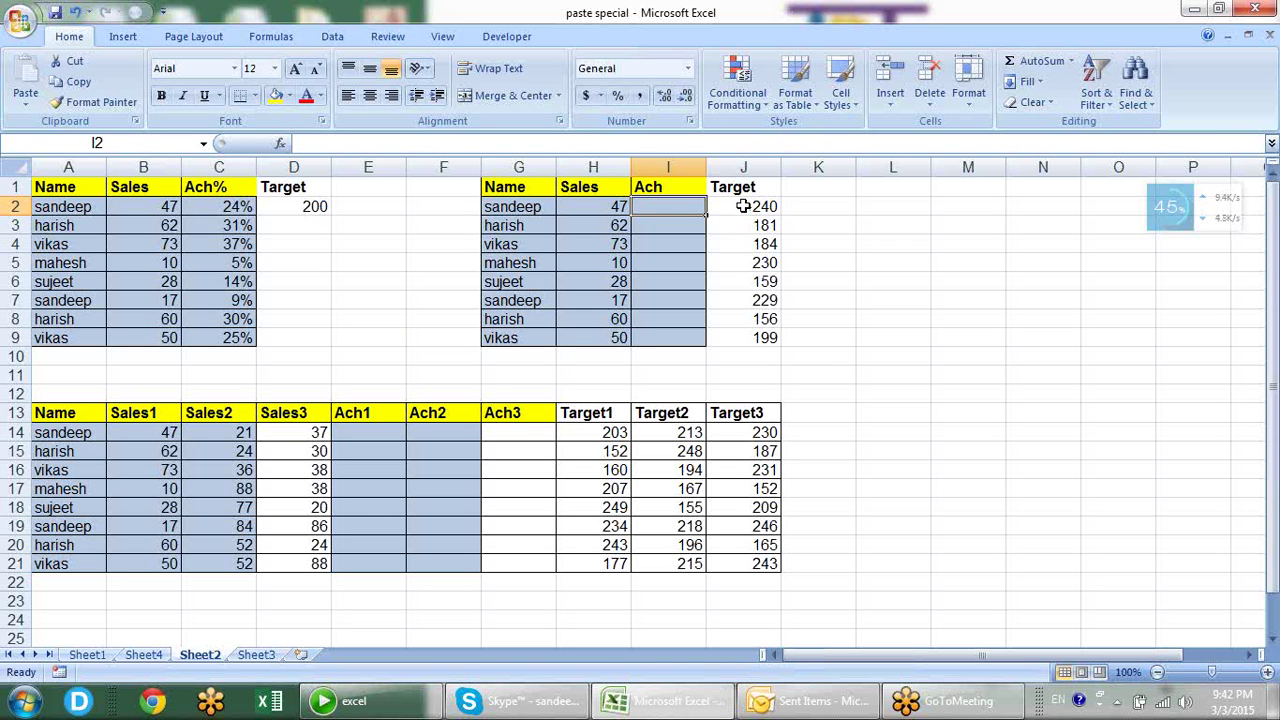
left_click(307, 206)
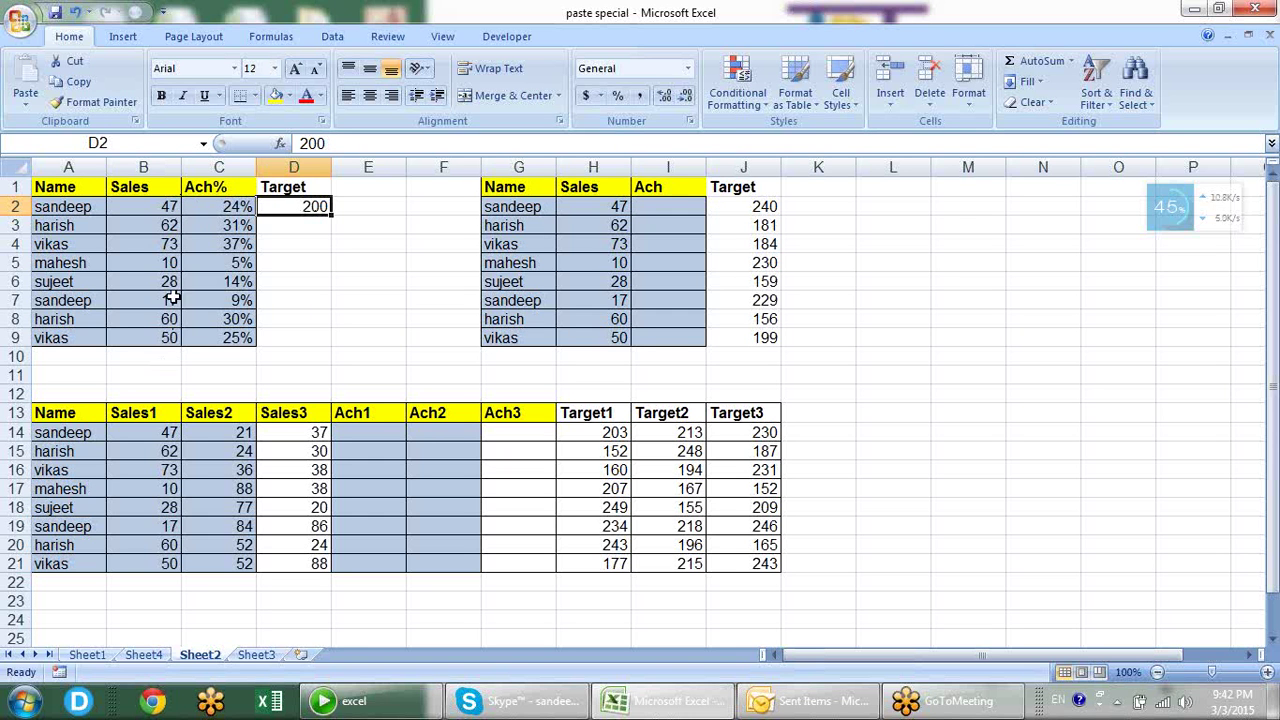
left_click_drag(763, 210, 758, 340)
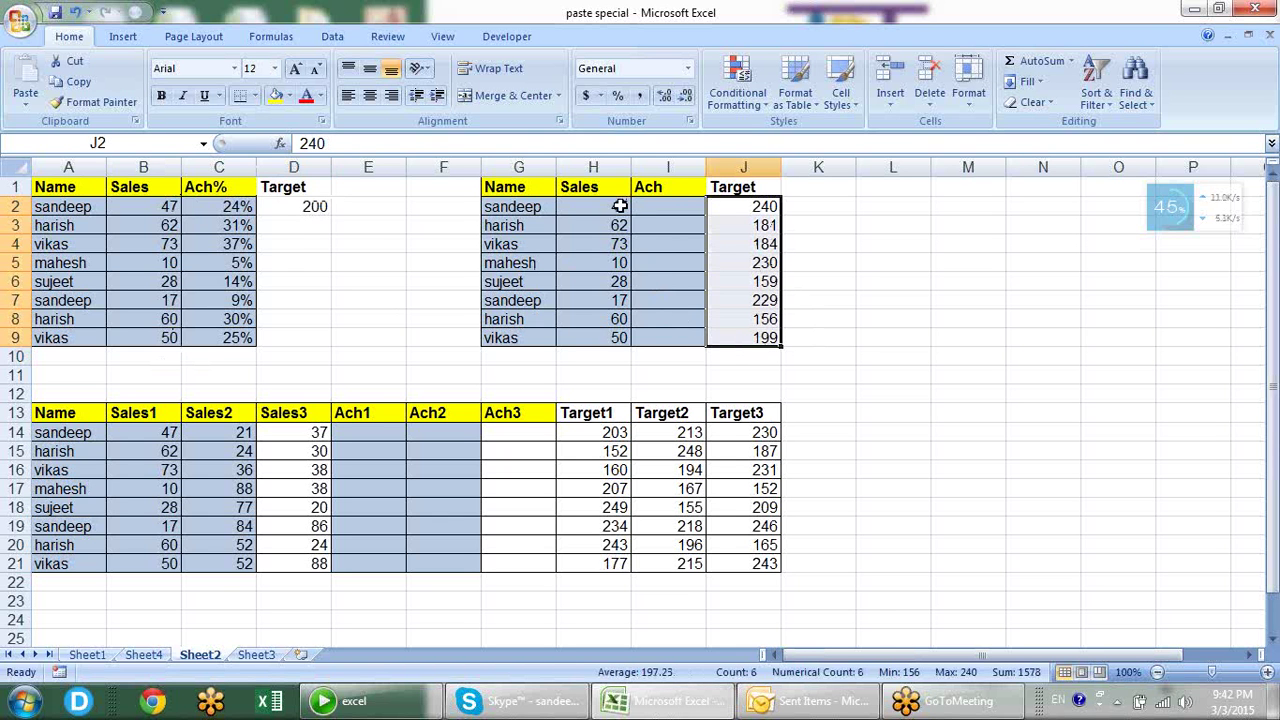
left_click_drag(622, 208, 612, 336)
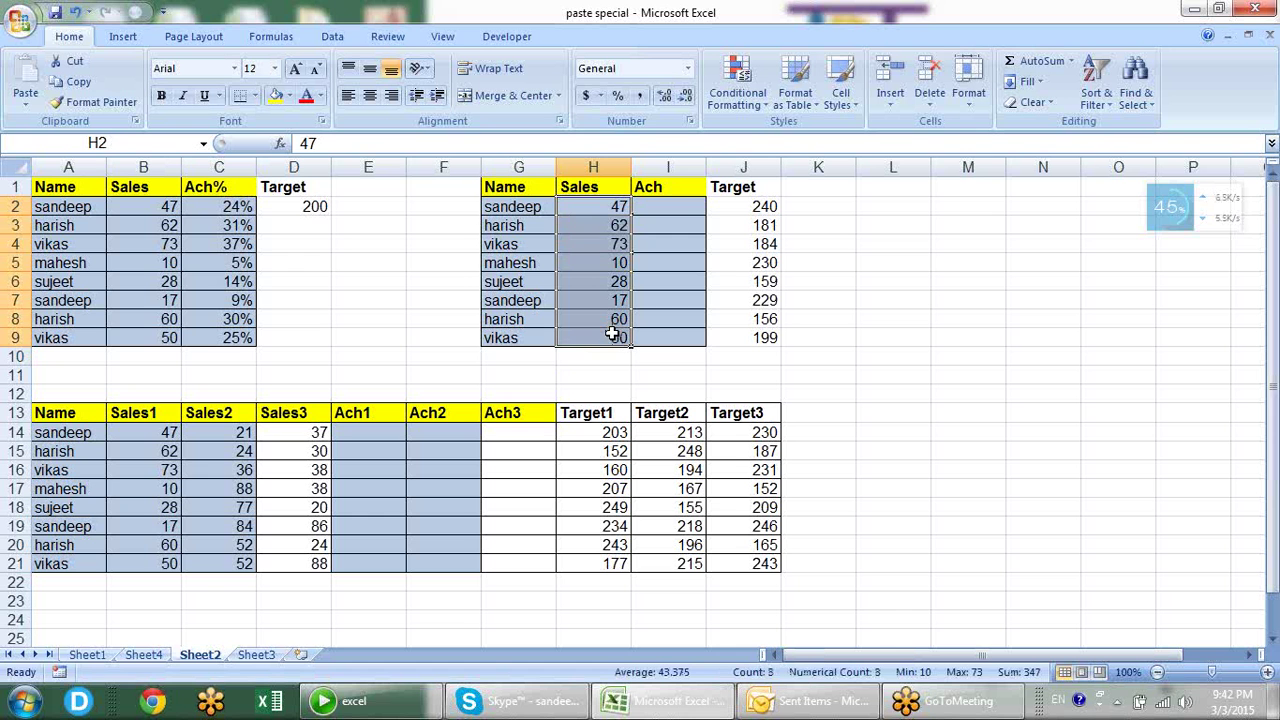
key("ctrl+c")
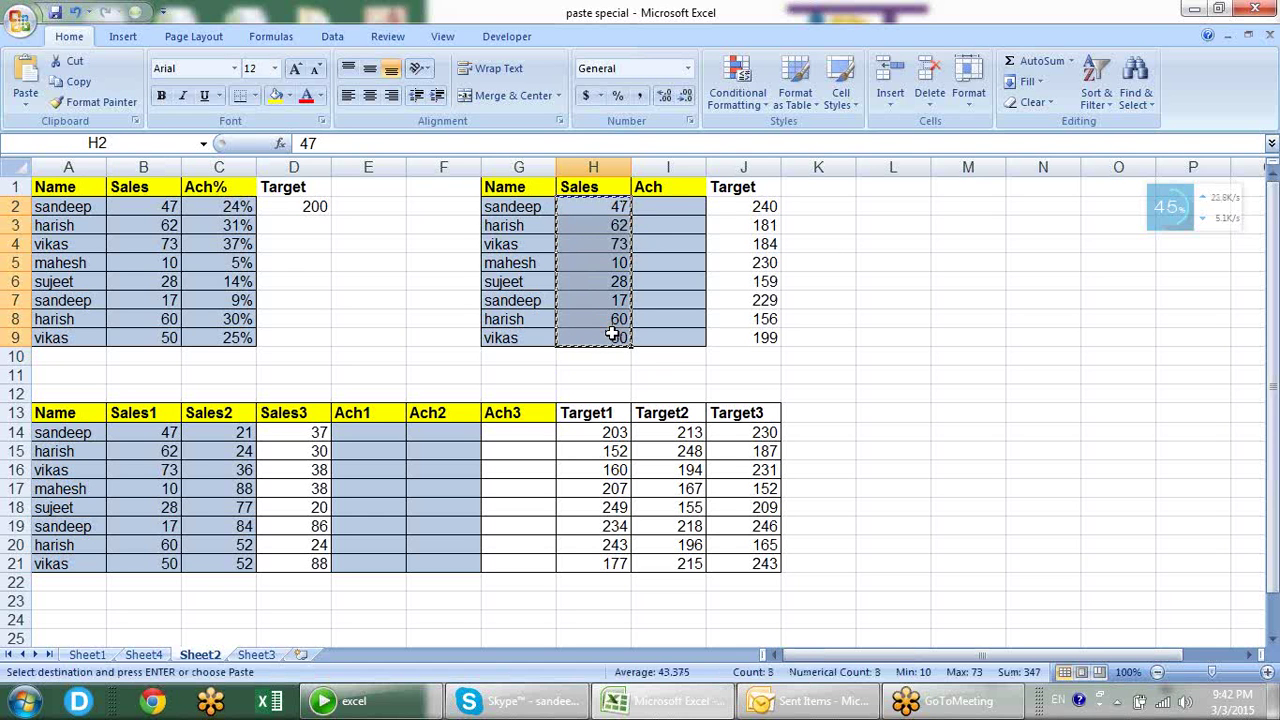
left_click(683, 206)
key("Return")
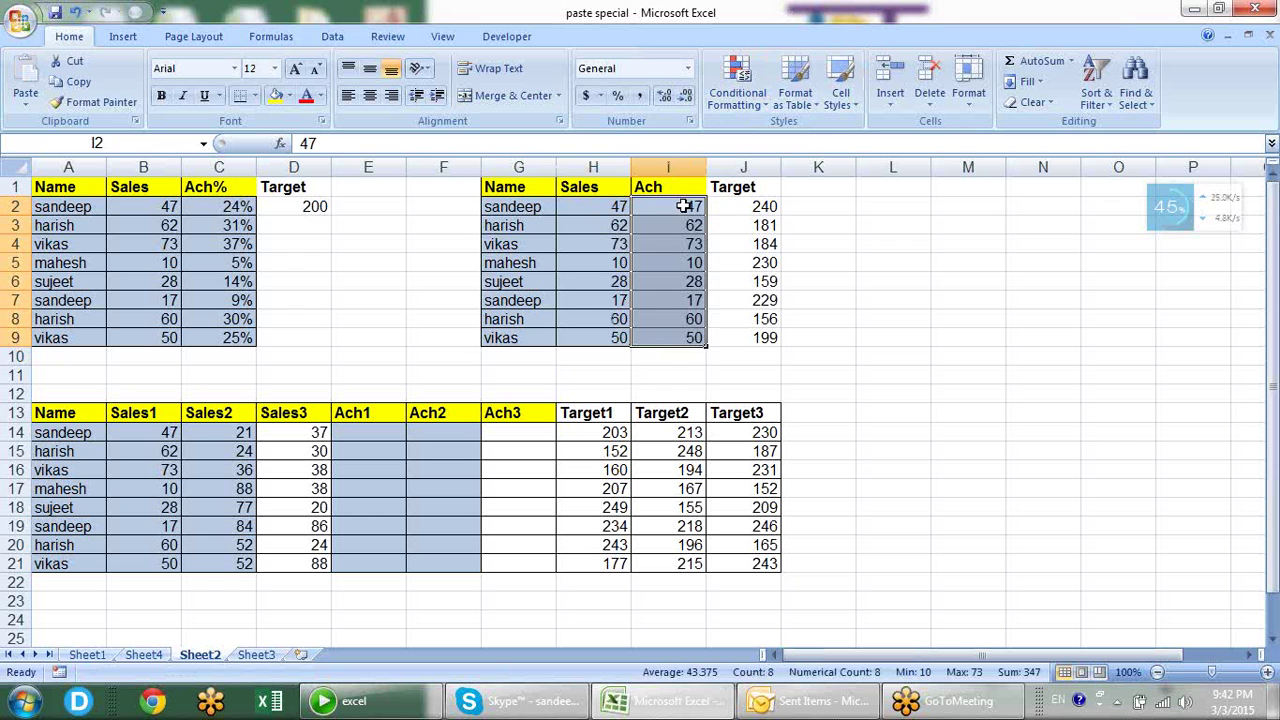
- Divide I2:I9 by the individual targets in J2:J9 using Paste Special with Divide, and format the range as percentages
left_click_drag(750, 206, 758, 333)
key("ctrl+c")
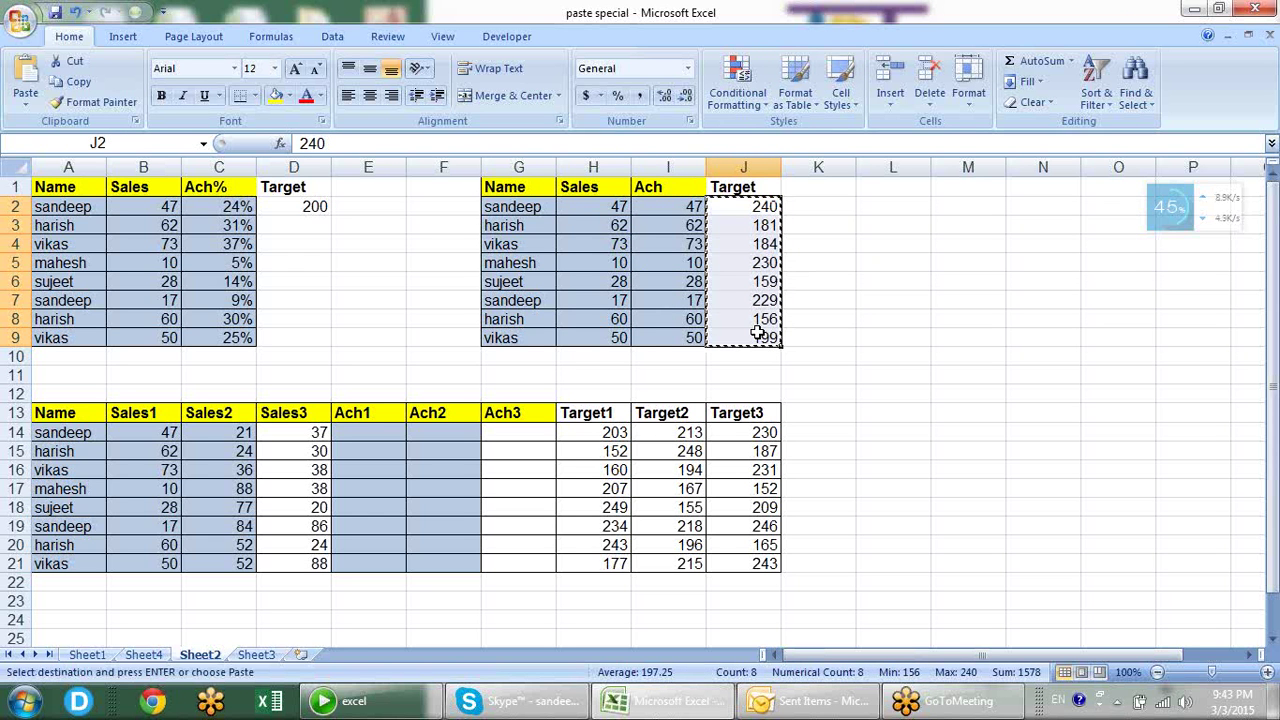
right_click(668, 208)
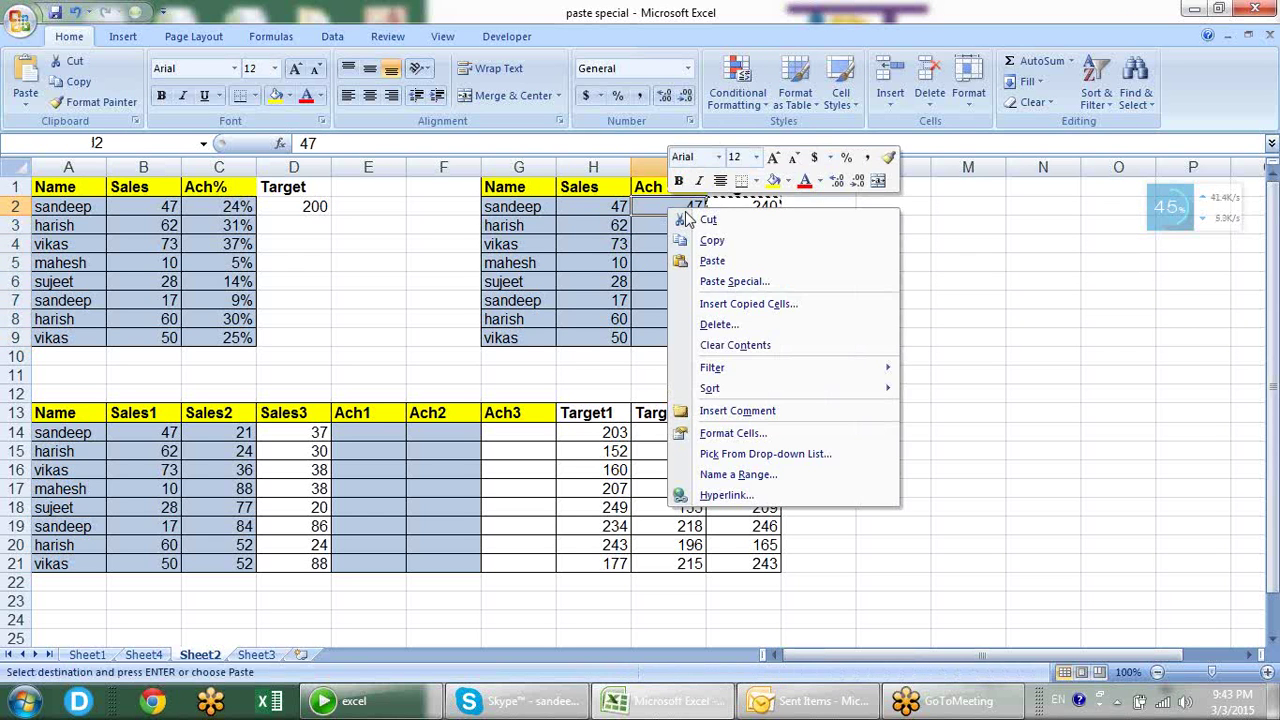
left_click(748, 283)
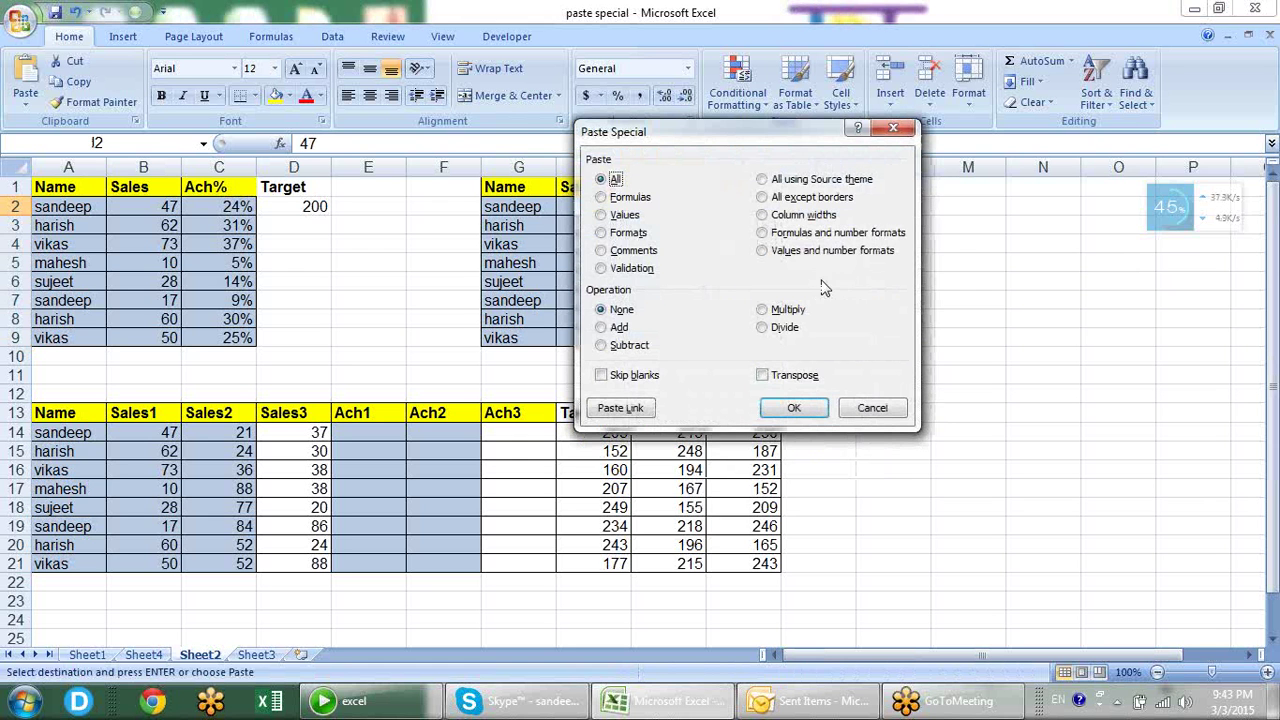
left_click(788, 328)
left_click(793, 410)
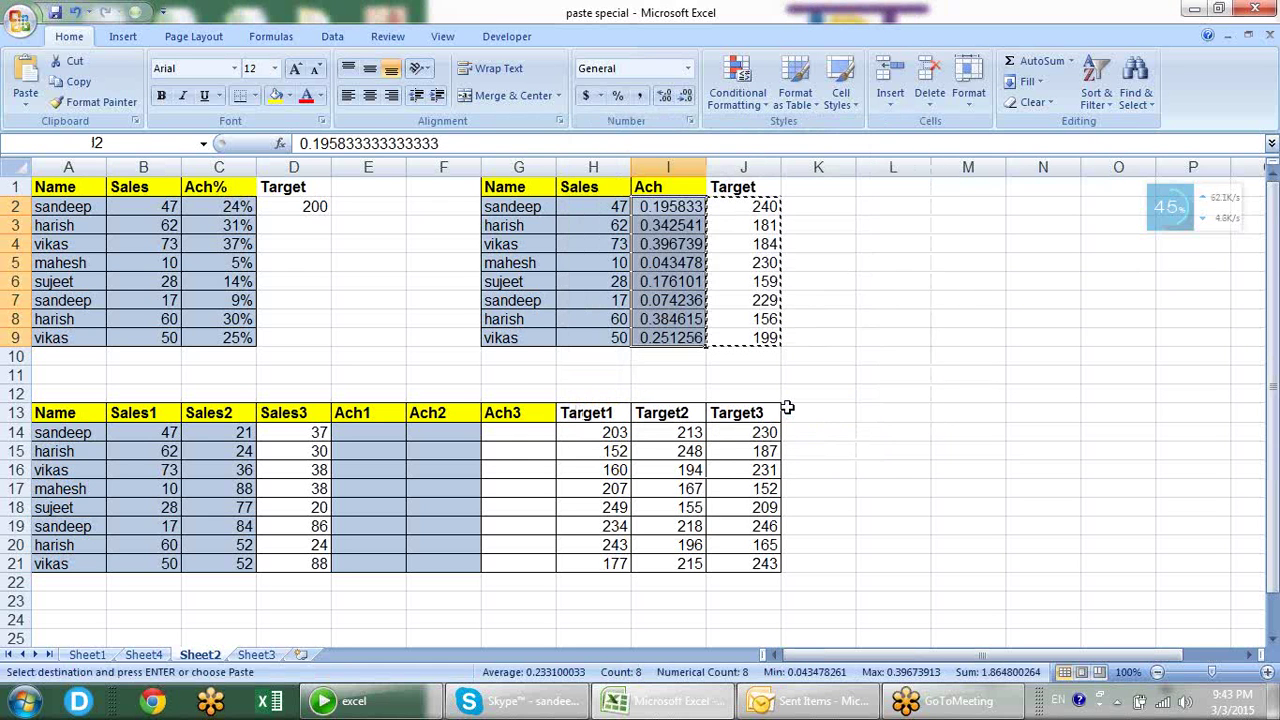
left_click(617, 95)
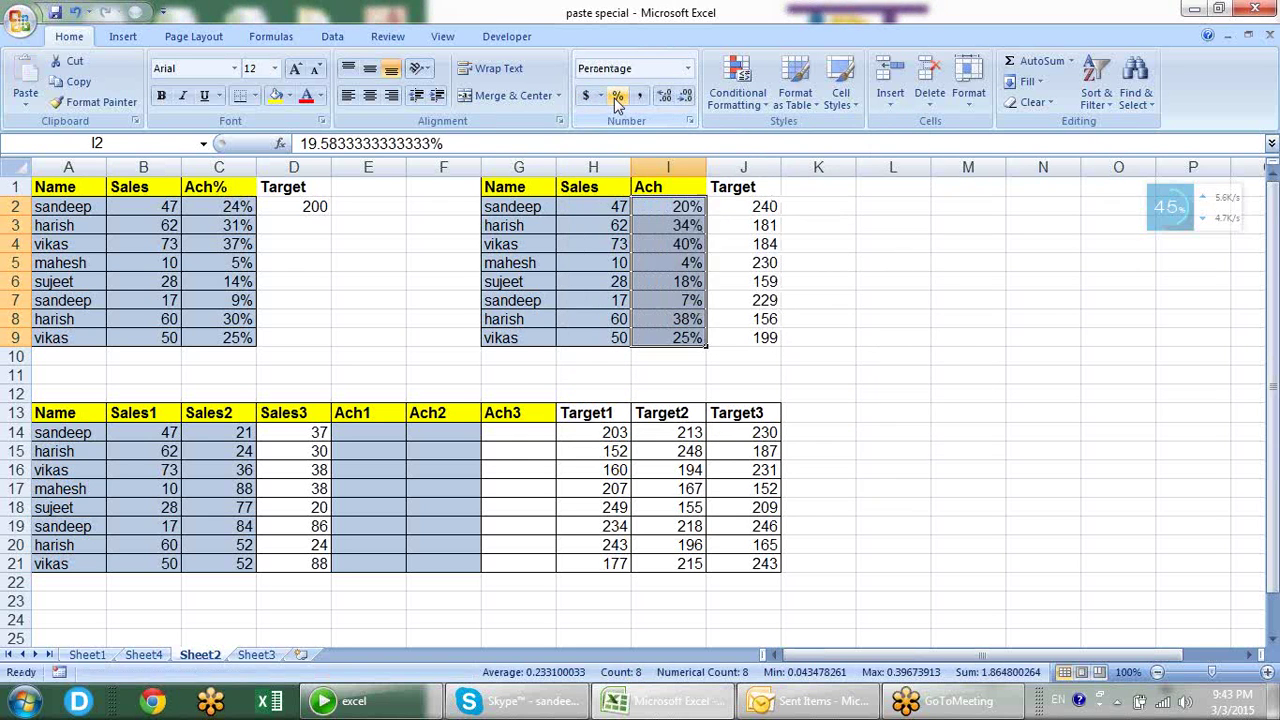
- Revert the percentage format and the division in I2:I9, and clear the contents of those Ach cells
left_click(815, 222)
left_click(755, 208)
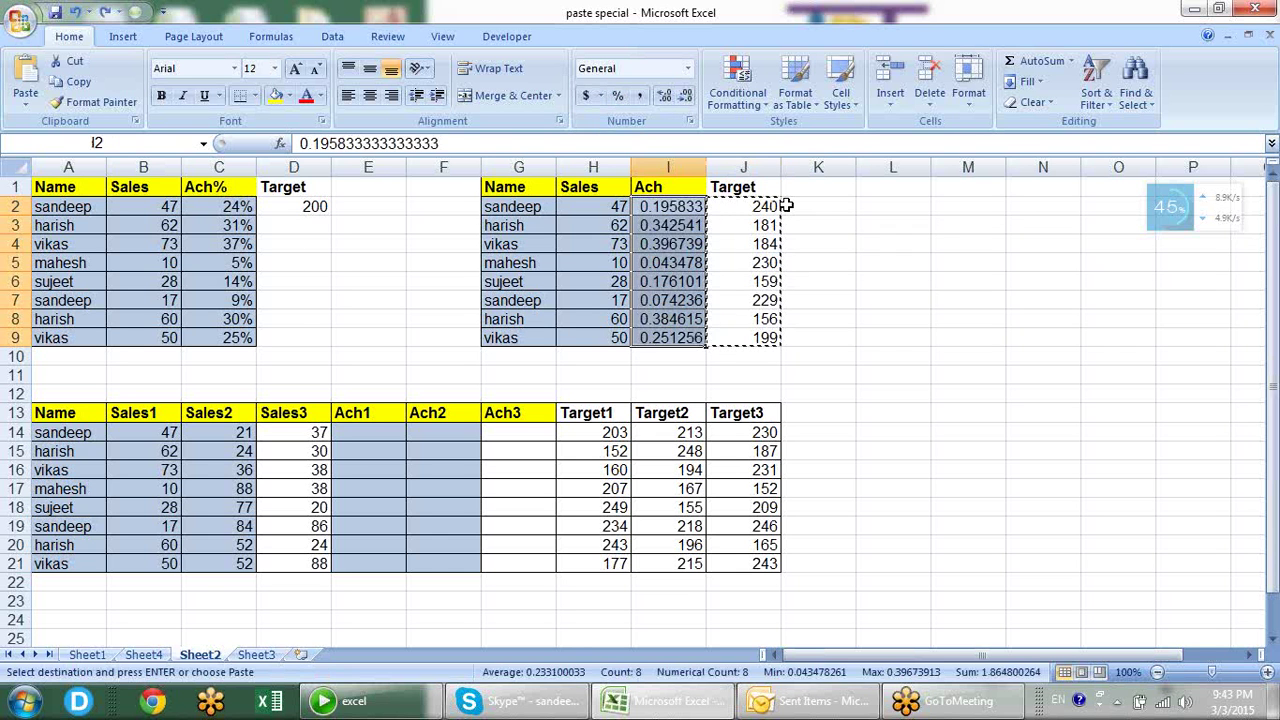
key("ctrl+alt+v")
key("m")
key("Return")
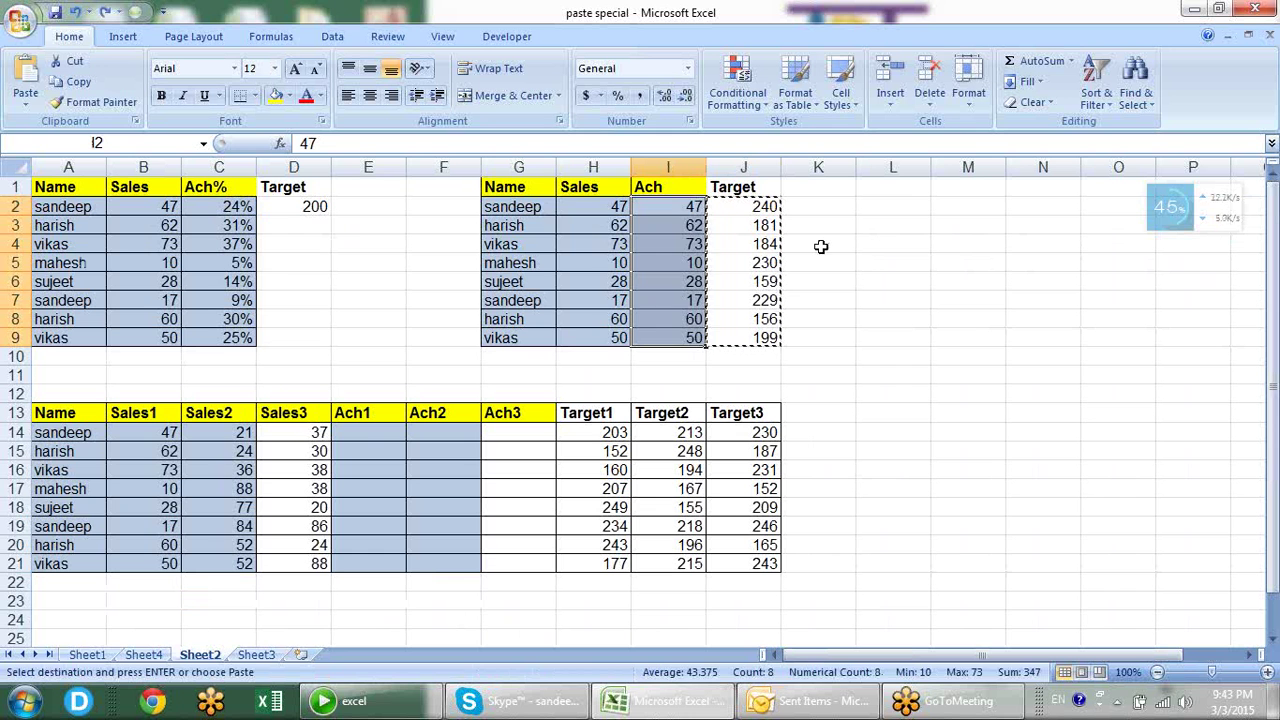
key("Delete")
key("Escape")
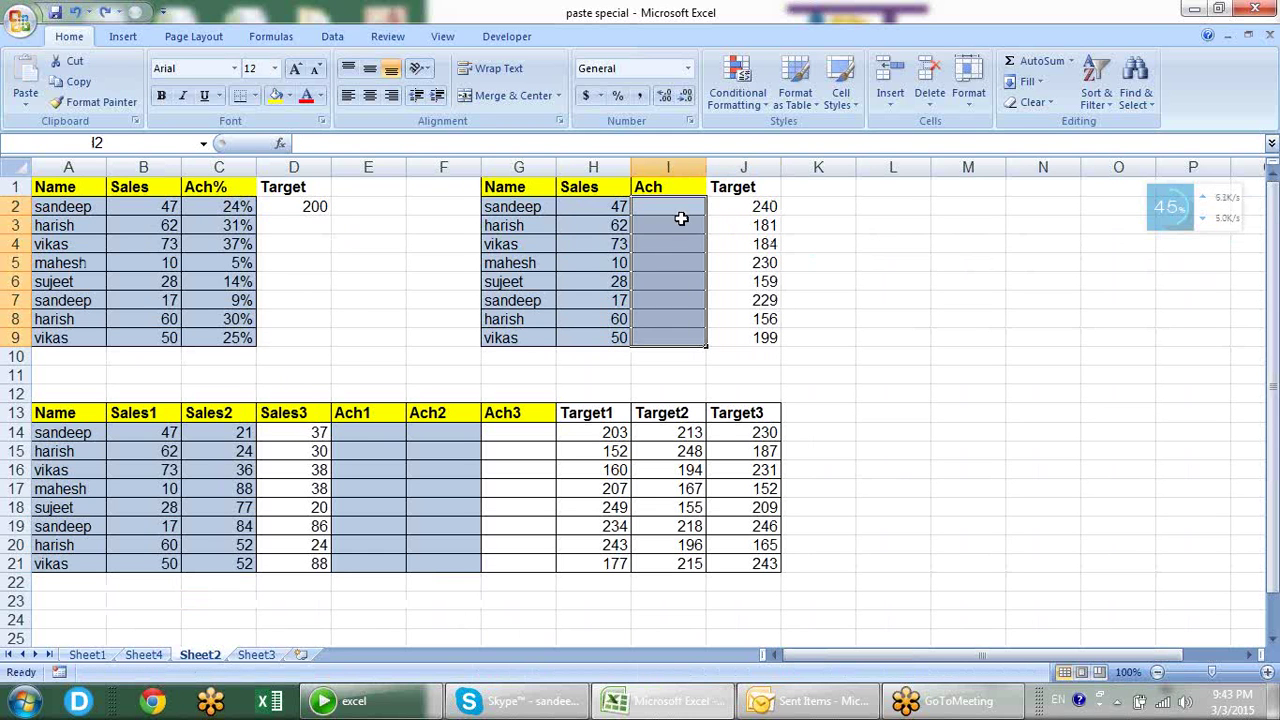
- Copy the second table's sales figures in H2:H9 into the empty Ach cells starting at I2
left_click_drag(600, 206, 598, 335)
key("ctrl+c")
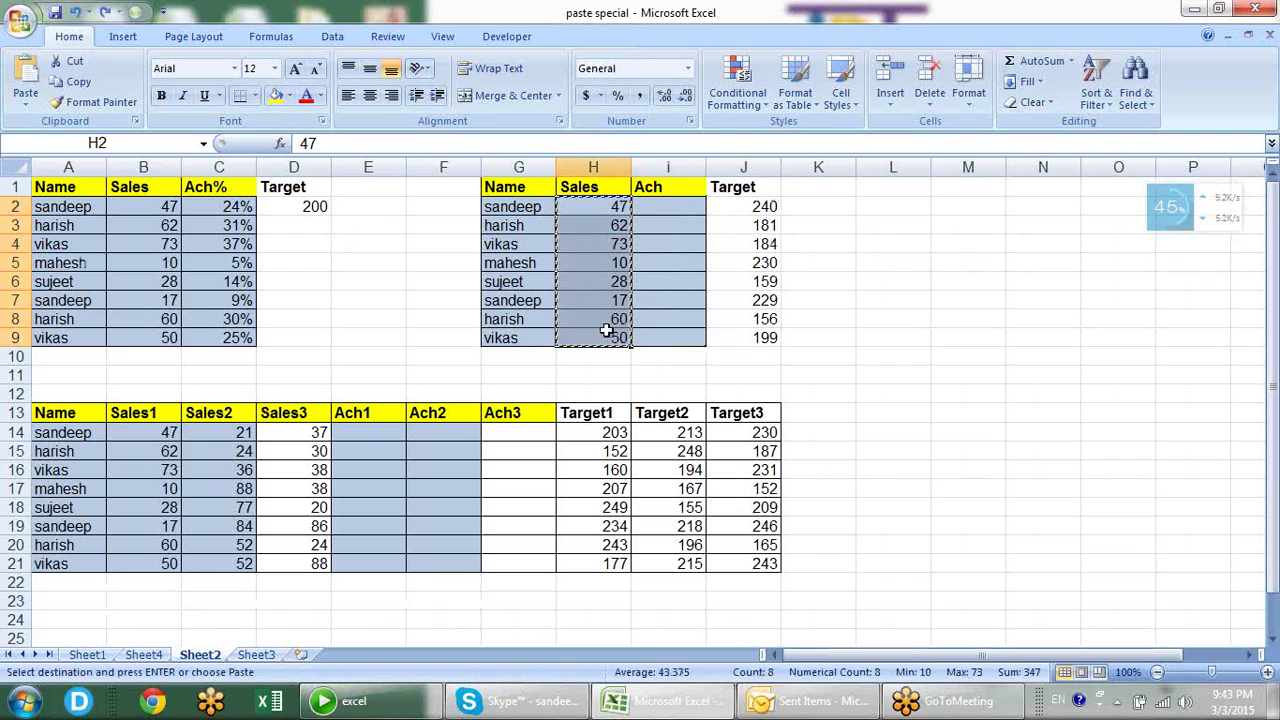
left_click(675, 204)
key("Return")
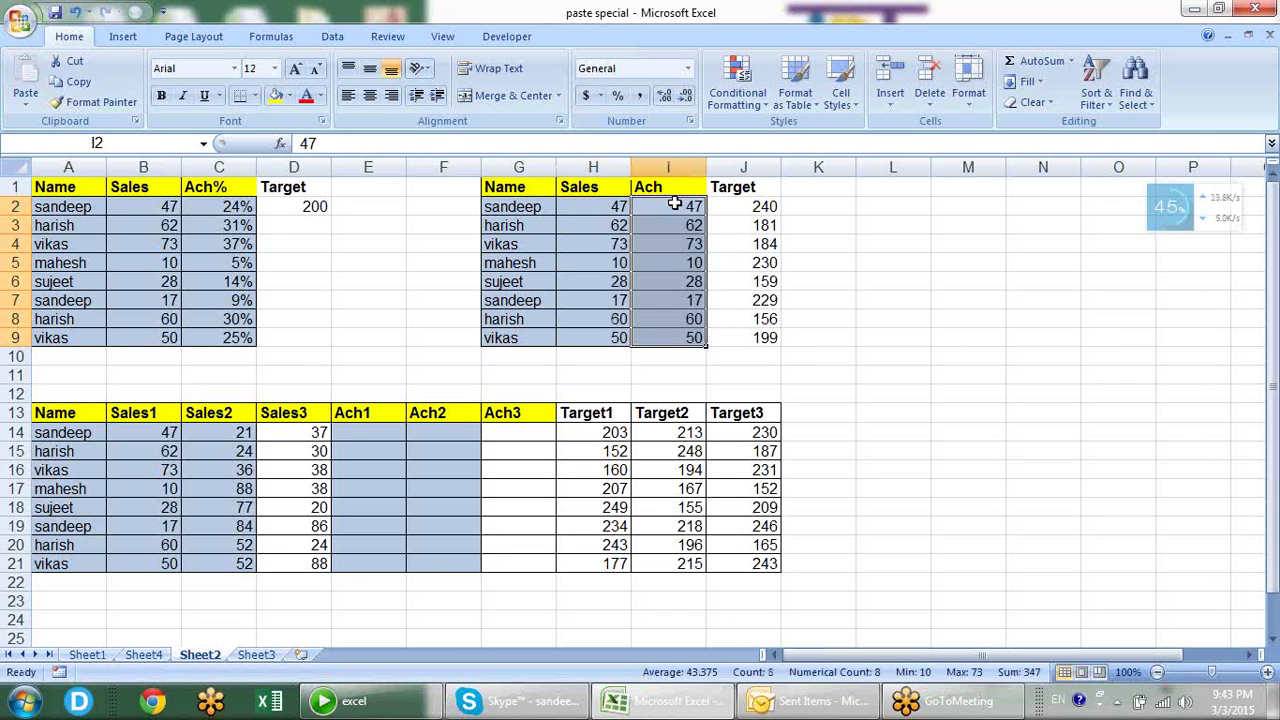
- Divide I2:I9 by the matching targets in J2:J9 using Paste Special with Divide, and format the range as percentages
left_click_drag(750, 206, 752, 334)
key("ctrl+c")
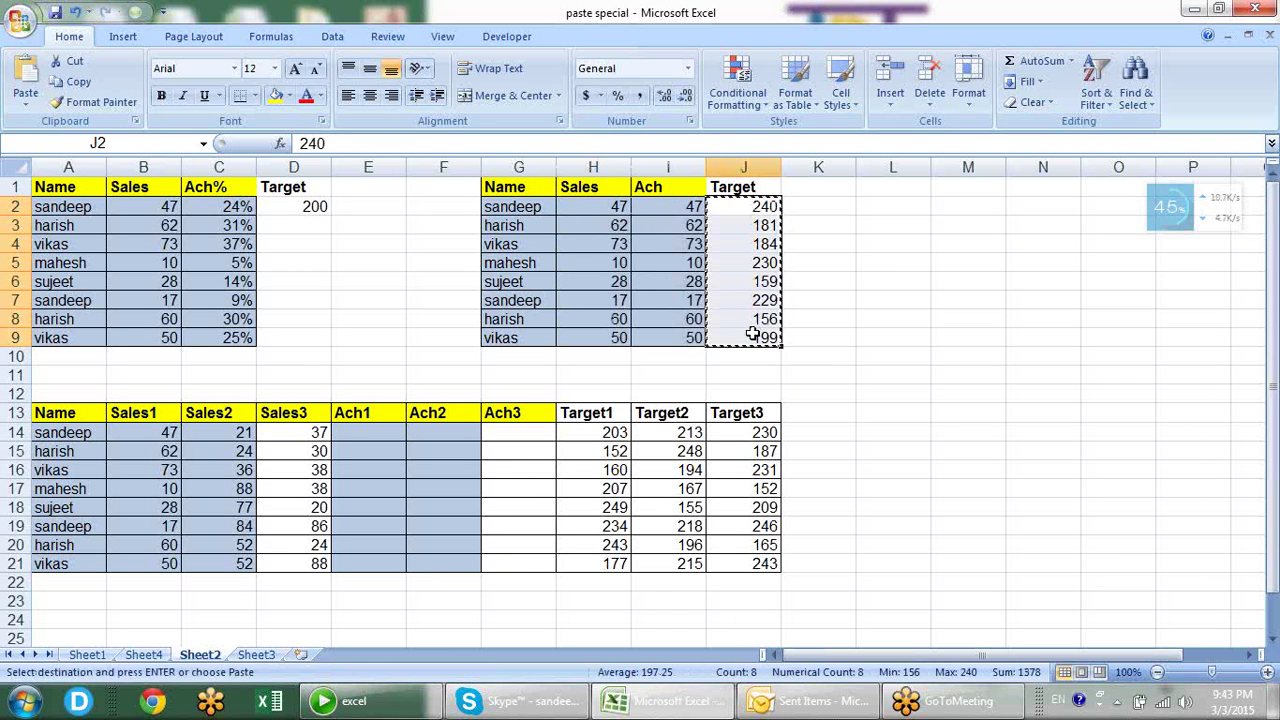
left_click_drag(677, 204, 683, 338)
key("ctrl+alt+v")
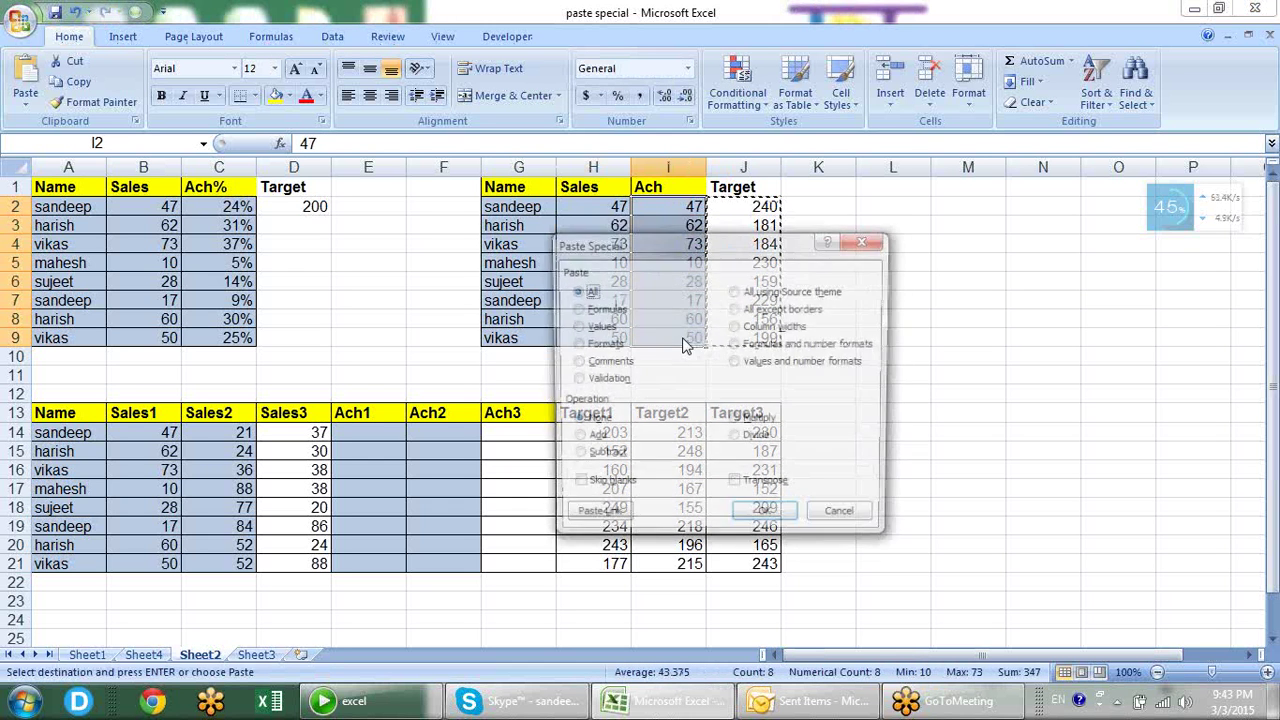
left_click(755, 443)
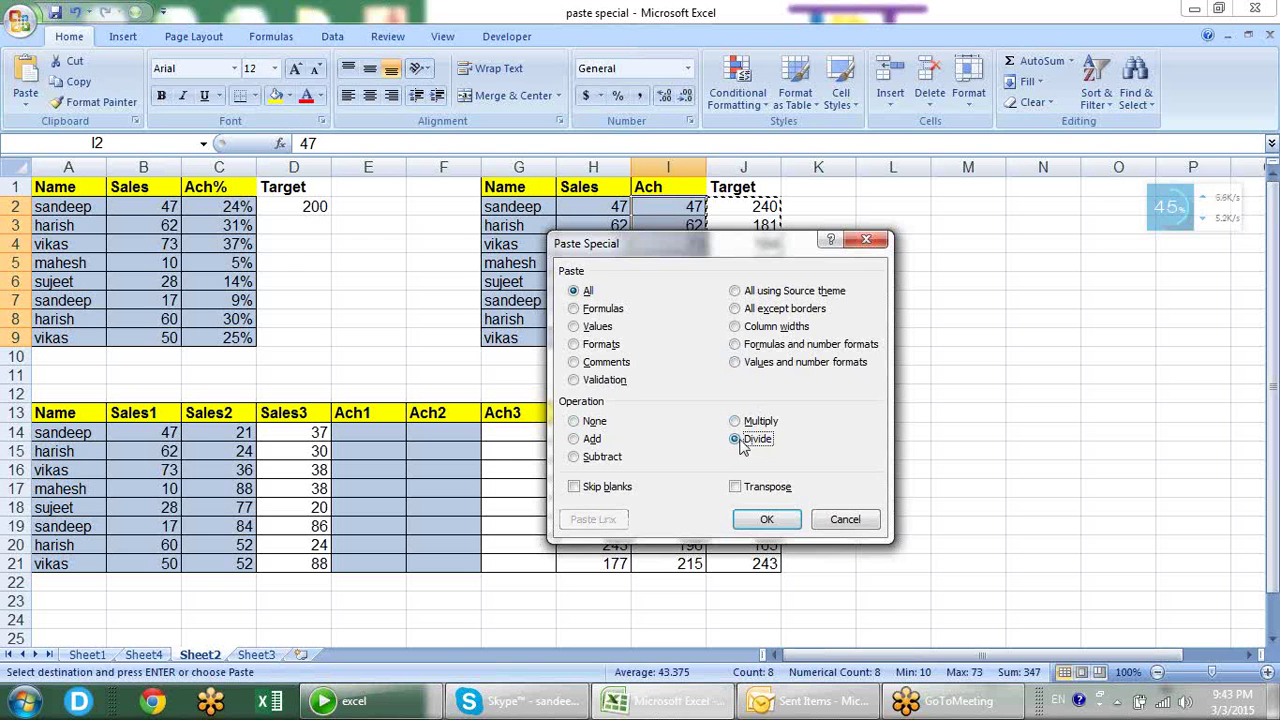
left_click(766, 518)
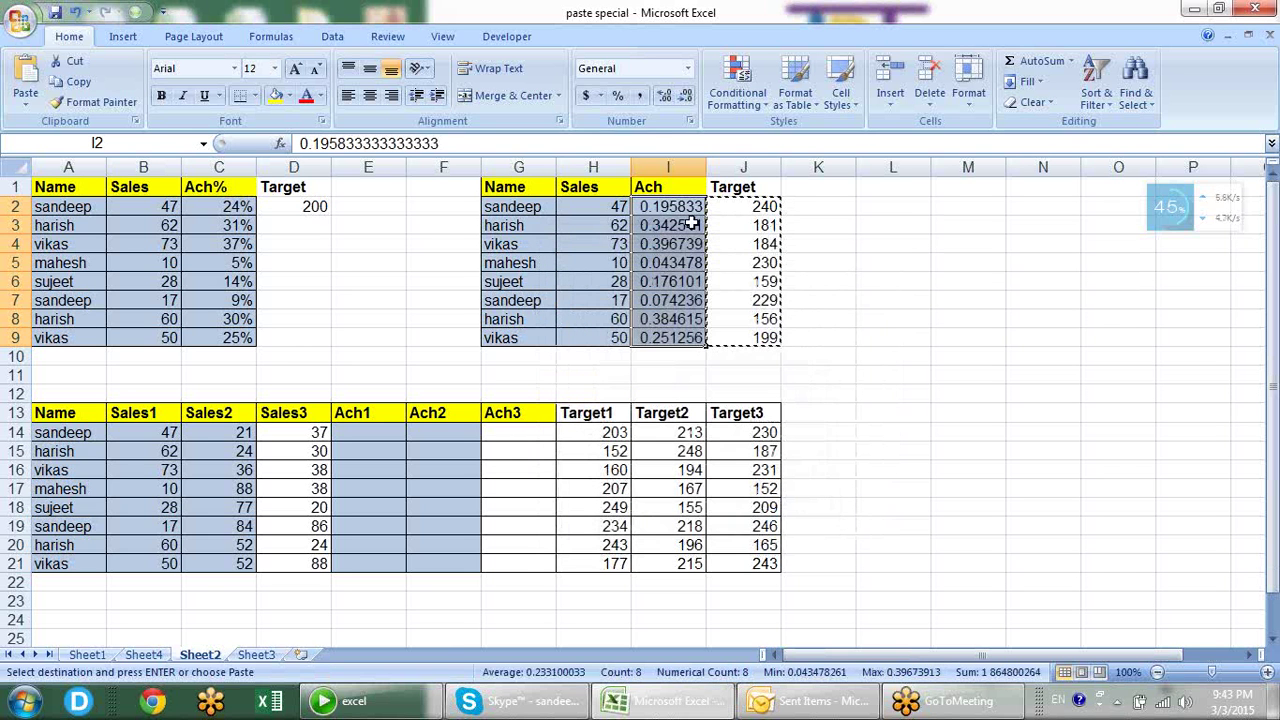
left_click(618, 95)
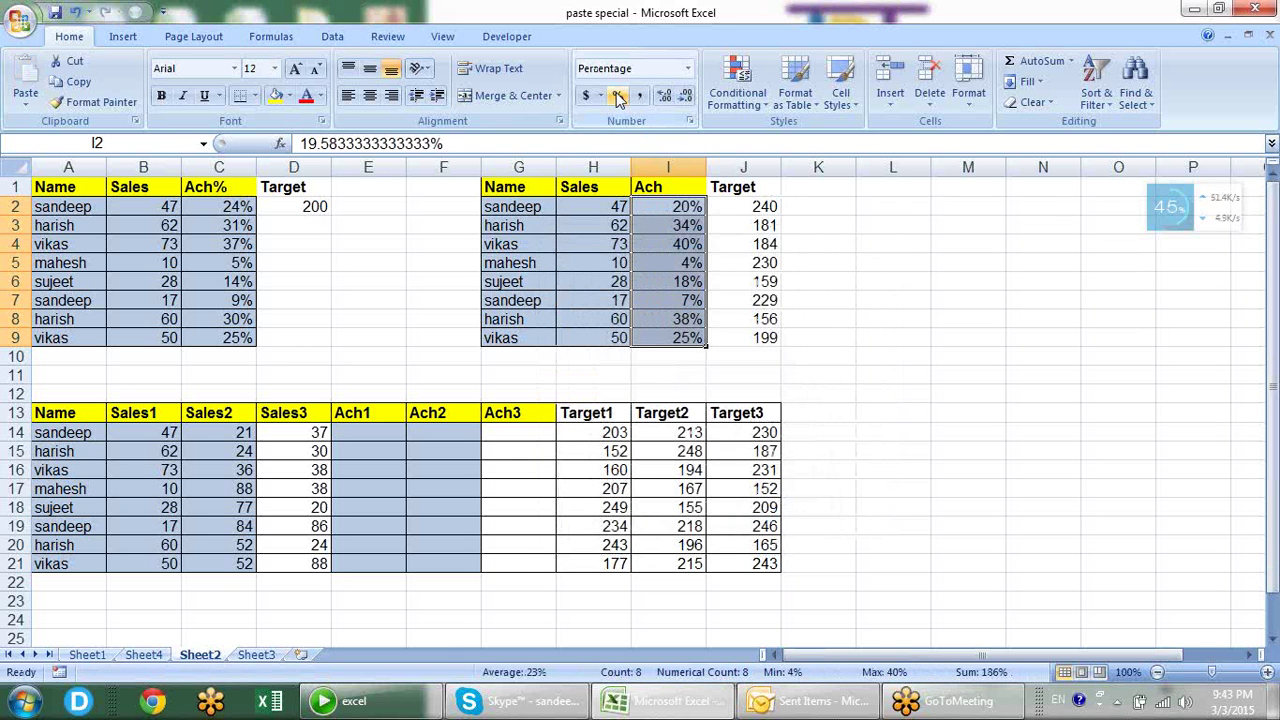
left_click(805, 242)
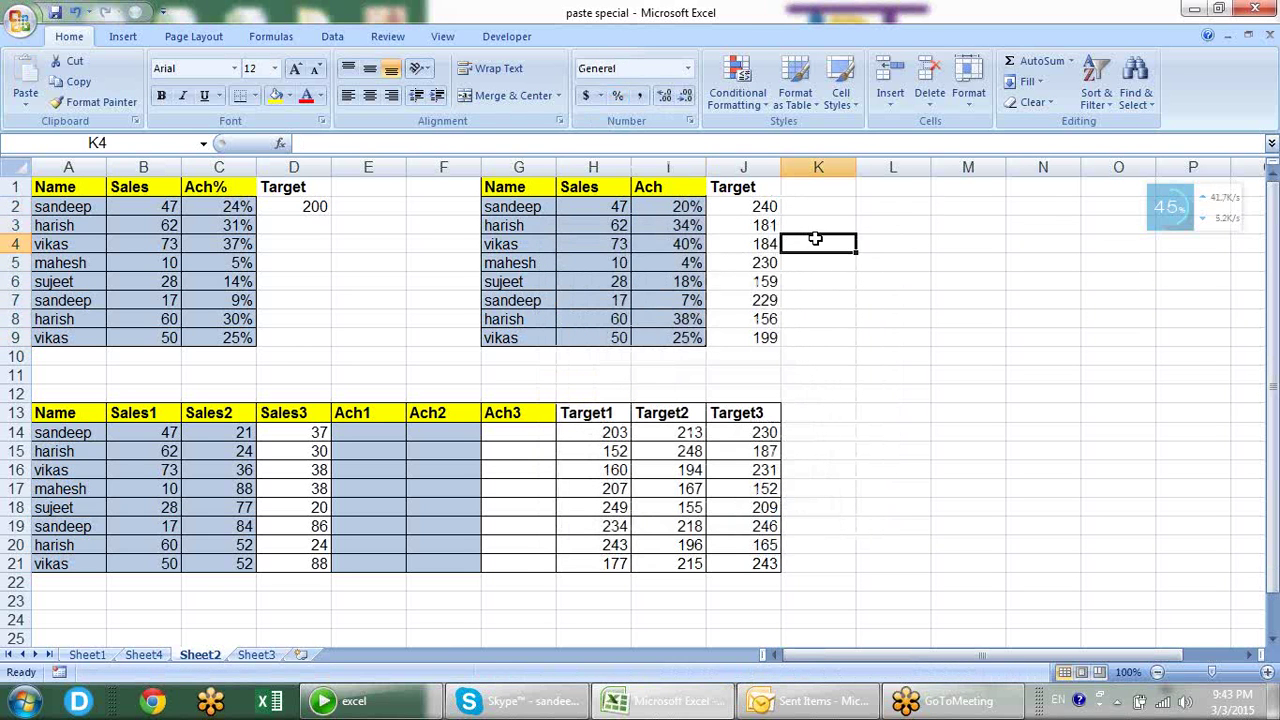
- Compare the second table's sales with their row-by-row targets in column J, and check the first table's single target in D2
left_click(618, 206)
left_click(760, 206)
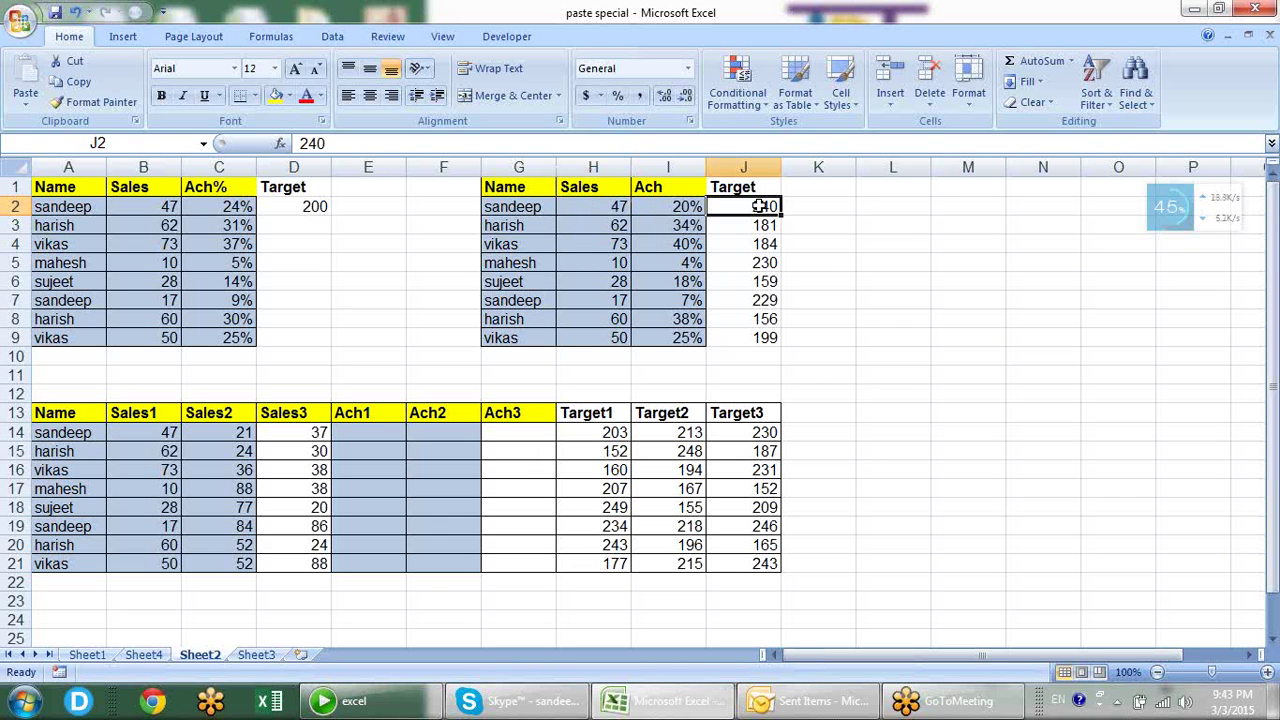
left_click(624, 225)
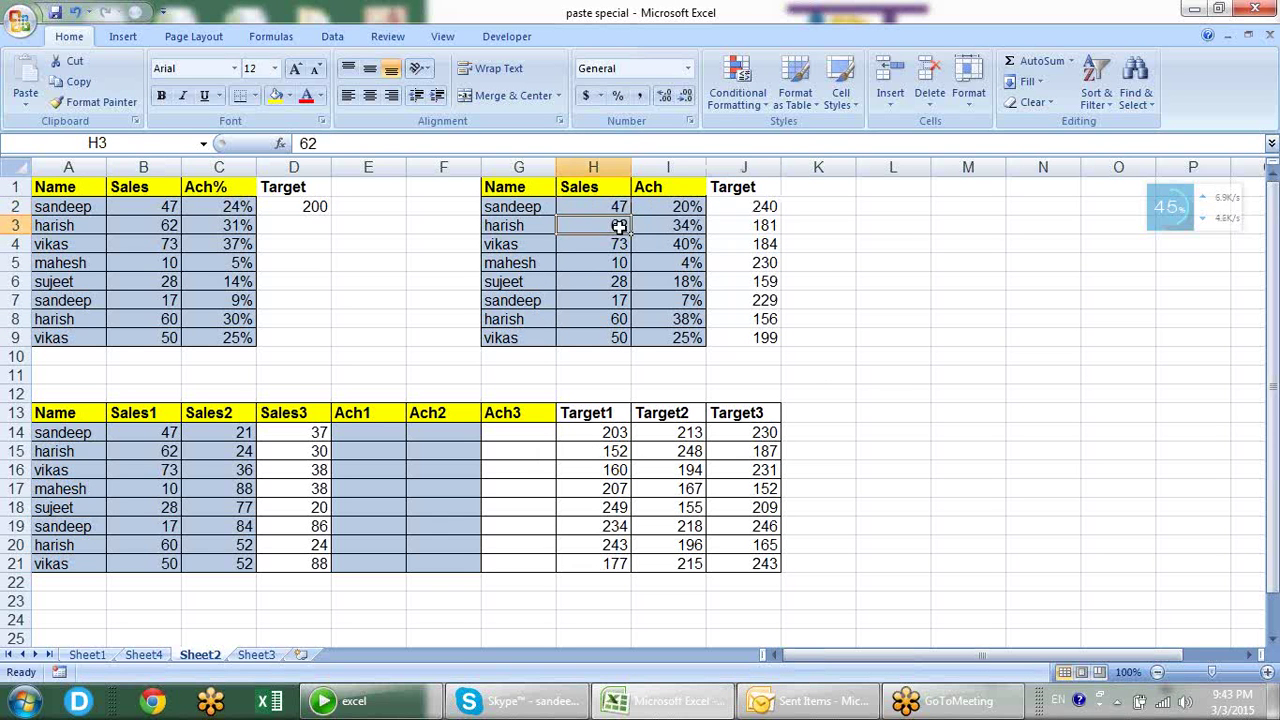
left_click(771, 222)
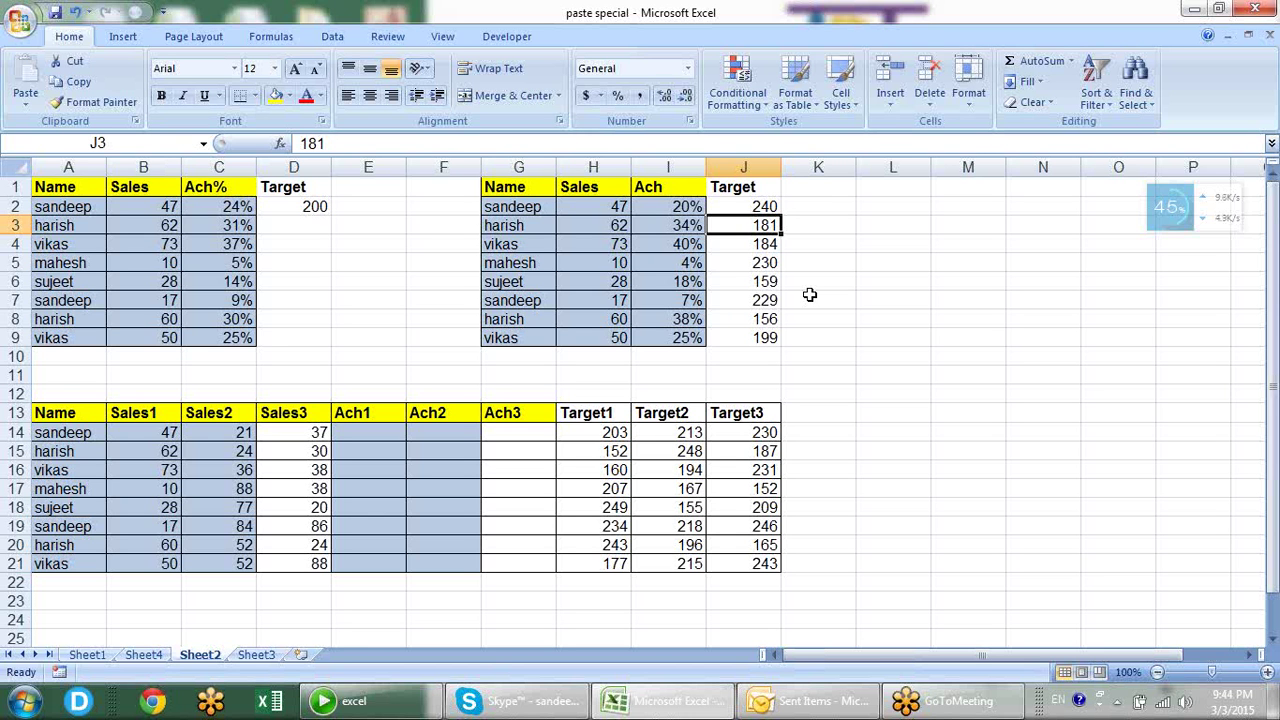
left_click(765, 205)
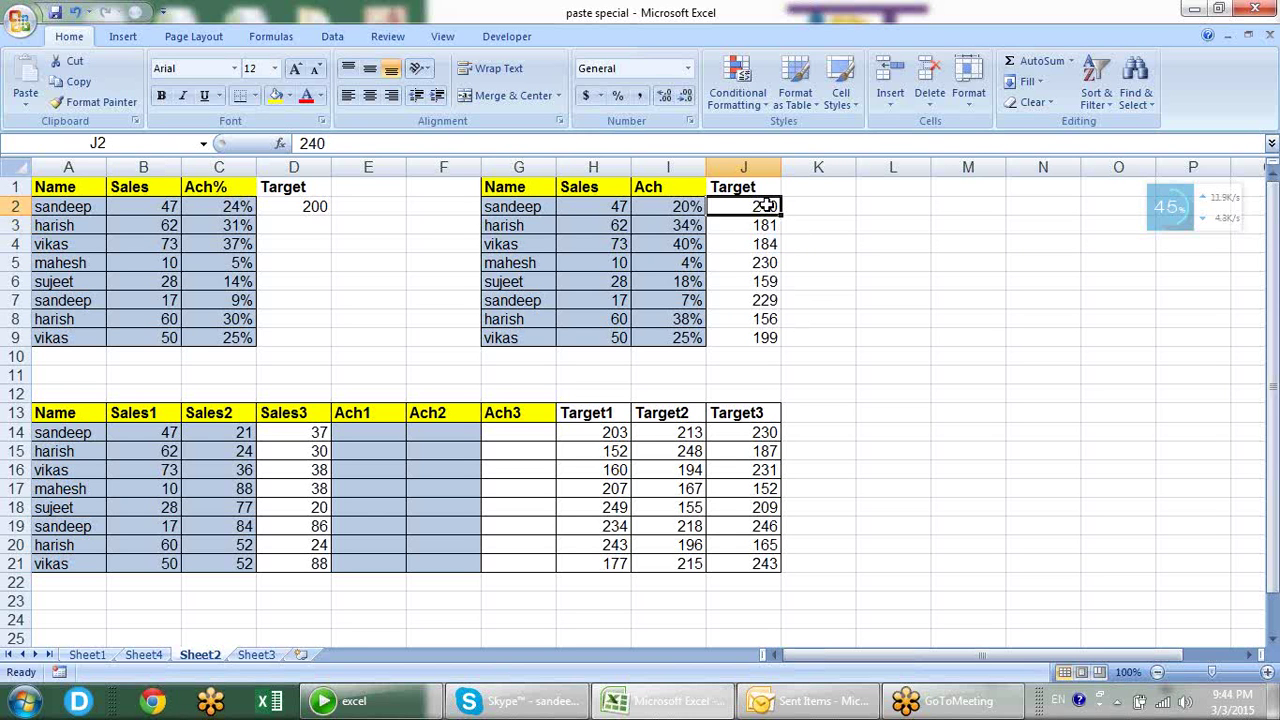
left_click(626, 226)
left_click(772, 225)
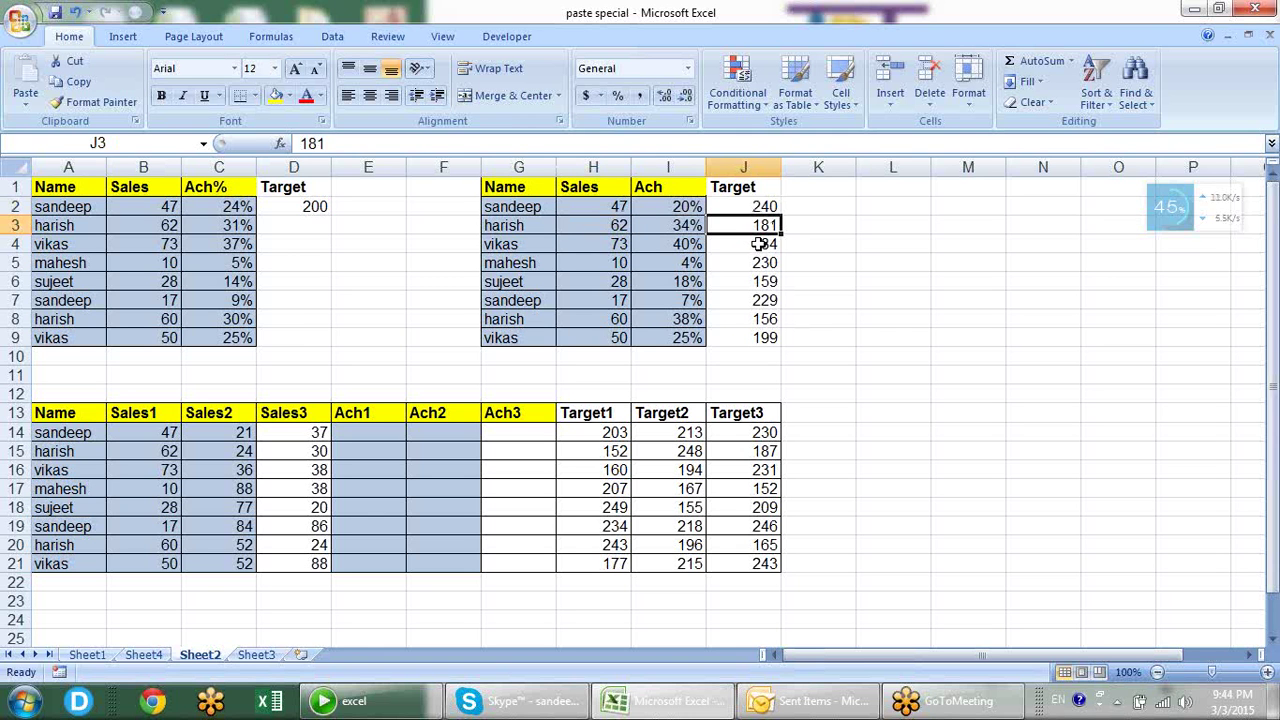
left_click(762, 246)
left_click(630, 243)
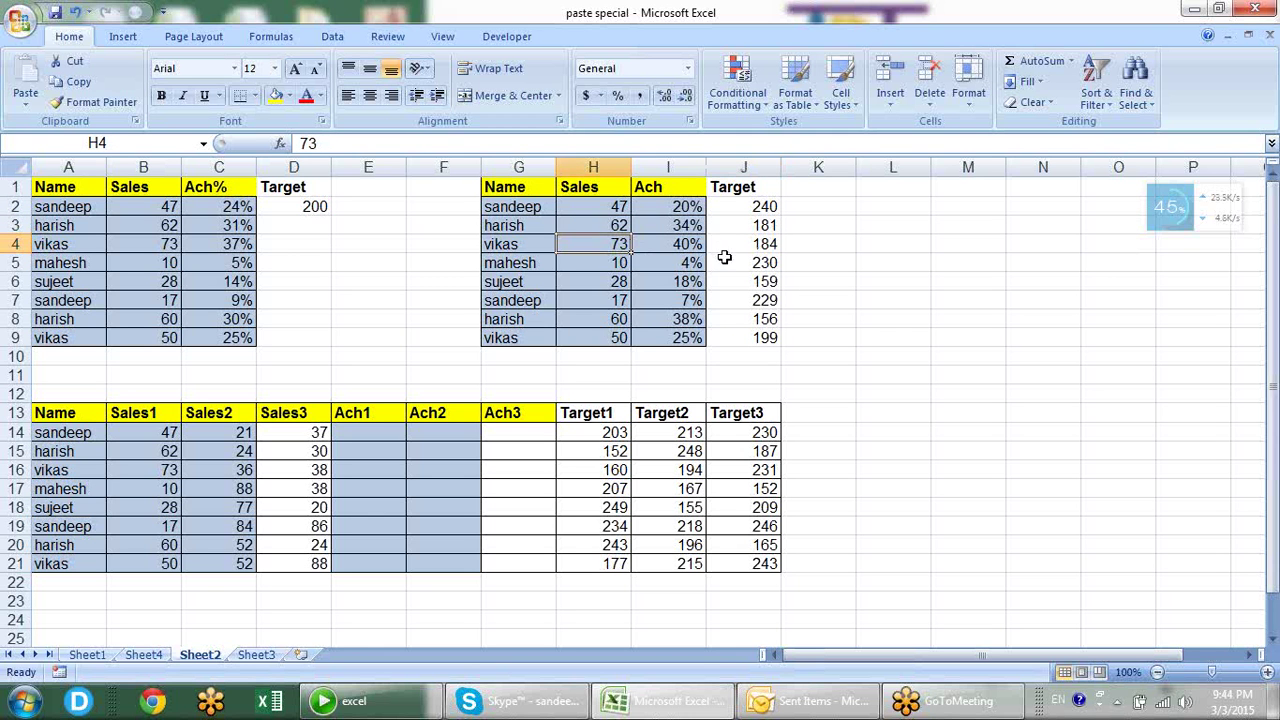
left_click(731, 261)
left_click(330, 205)
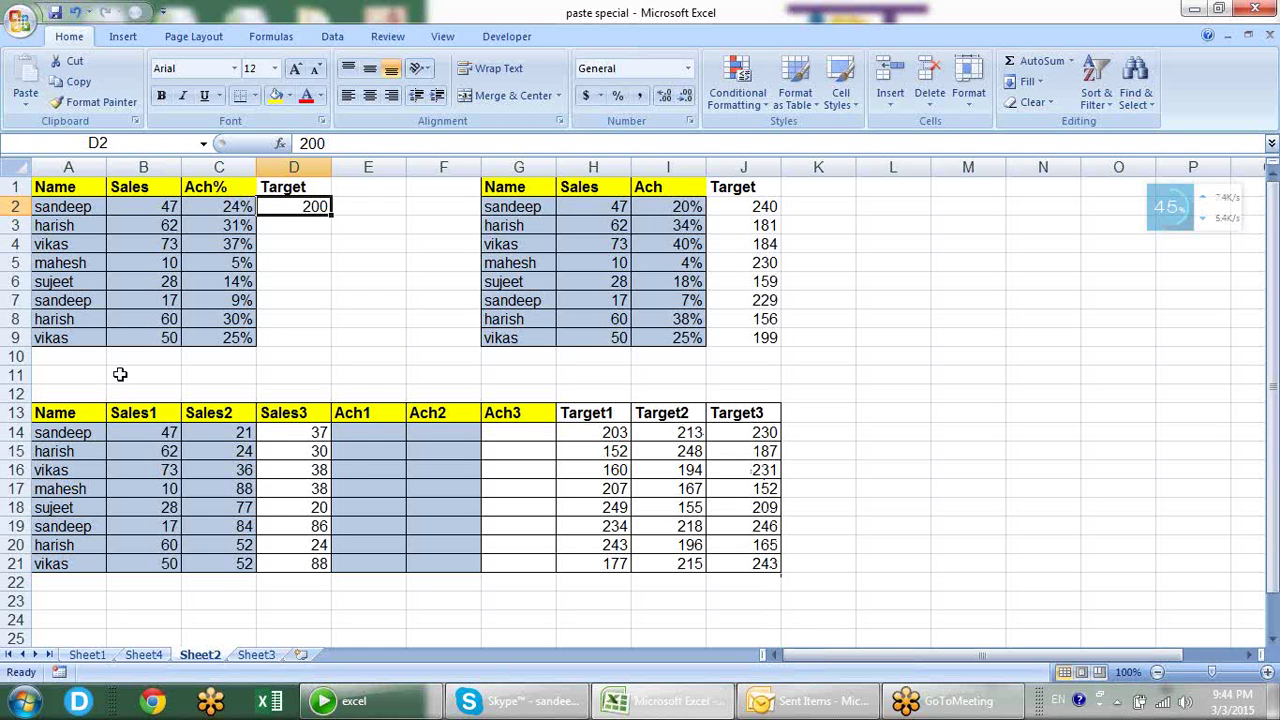
- Copy the third table's Sales1 to Sales3 figures in B14:D21 into the Ach1 to Ach3 columns starting at E14
left_click(130, 433)
right_click(130, 433)
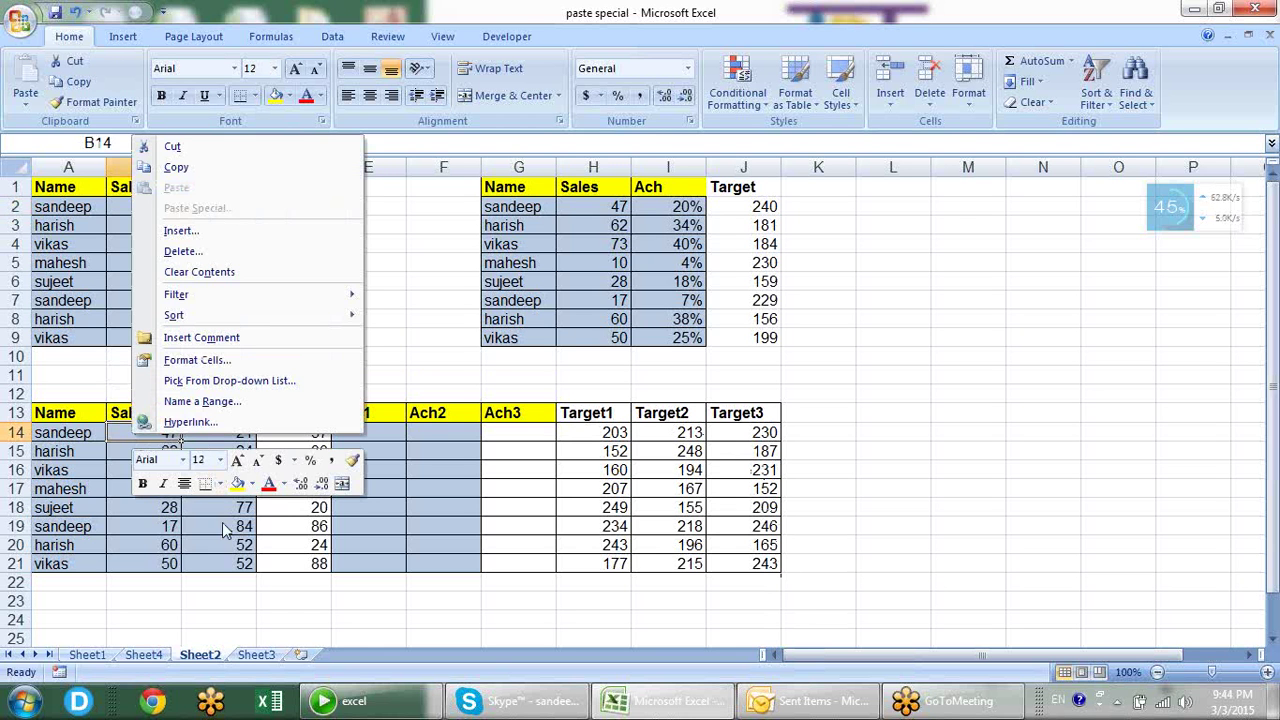
key("Escape")
left_click_drag(307, 560, 156, 430)
key("ctrl+c")
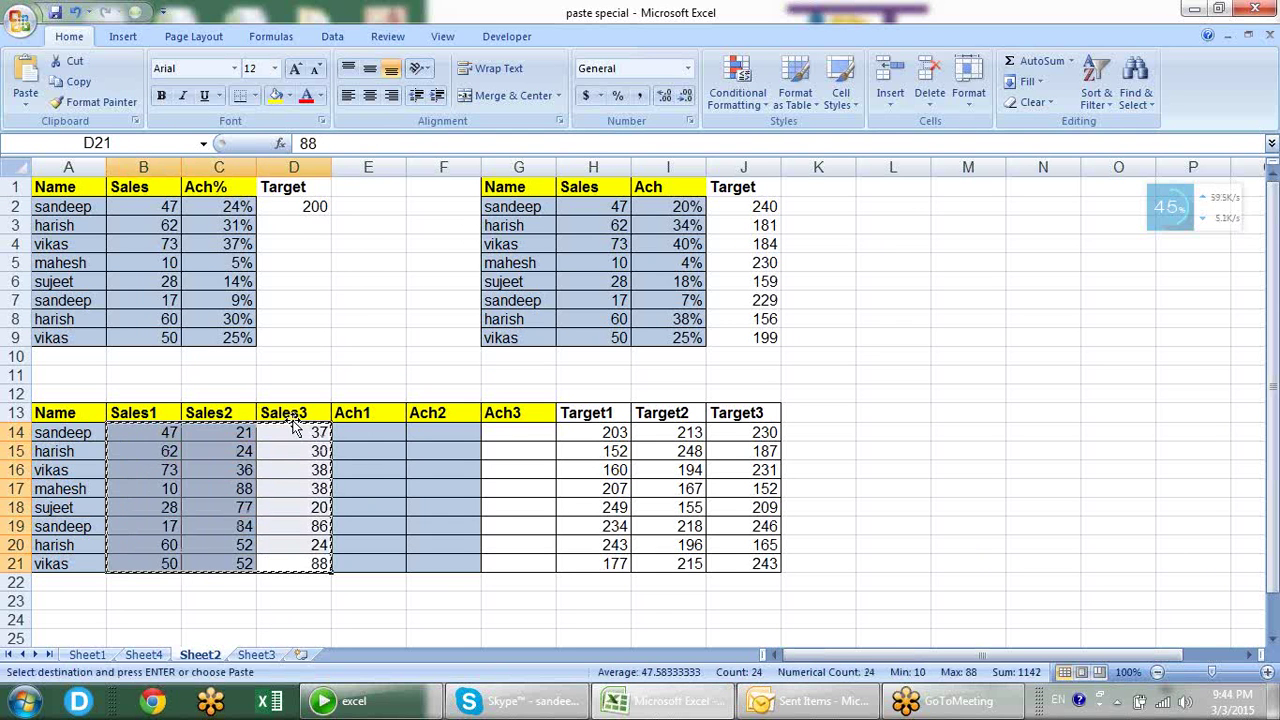
left_click(352, 430)
key("Return")
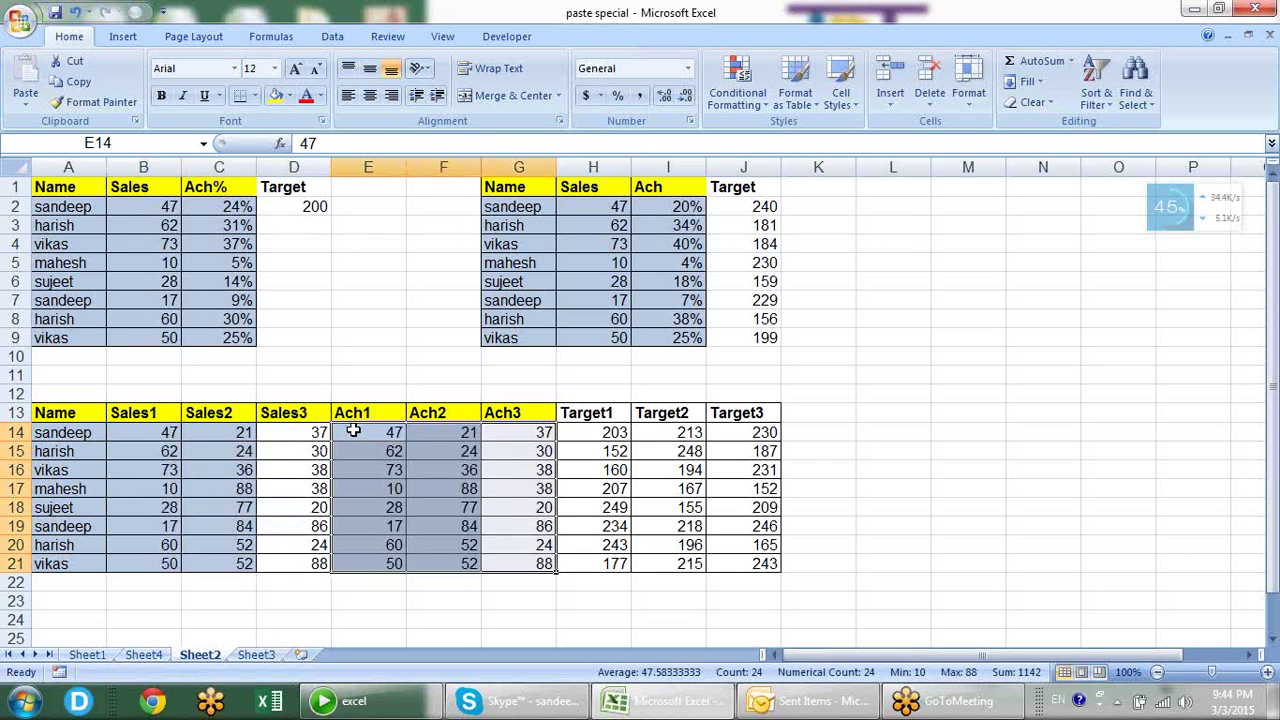
- Divide E14:G21 by the targets in H14:J21 using Paste Special with Divide, and format the range as percentages
left_click_drag(606, 437, 721, 563)
key("ctrl+c")
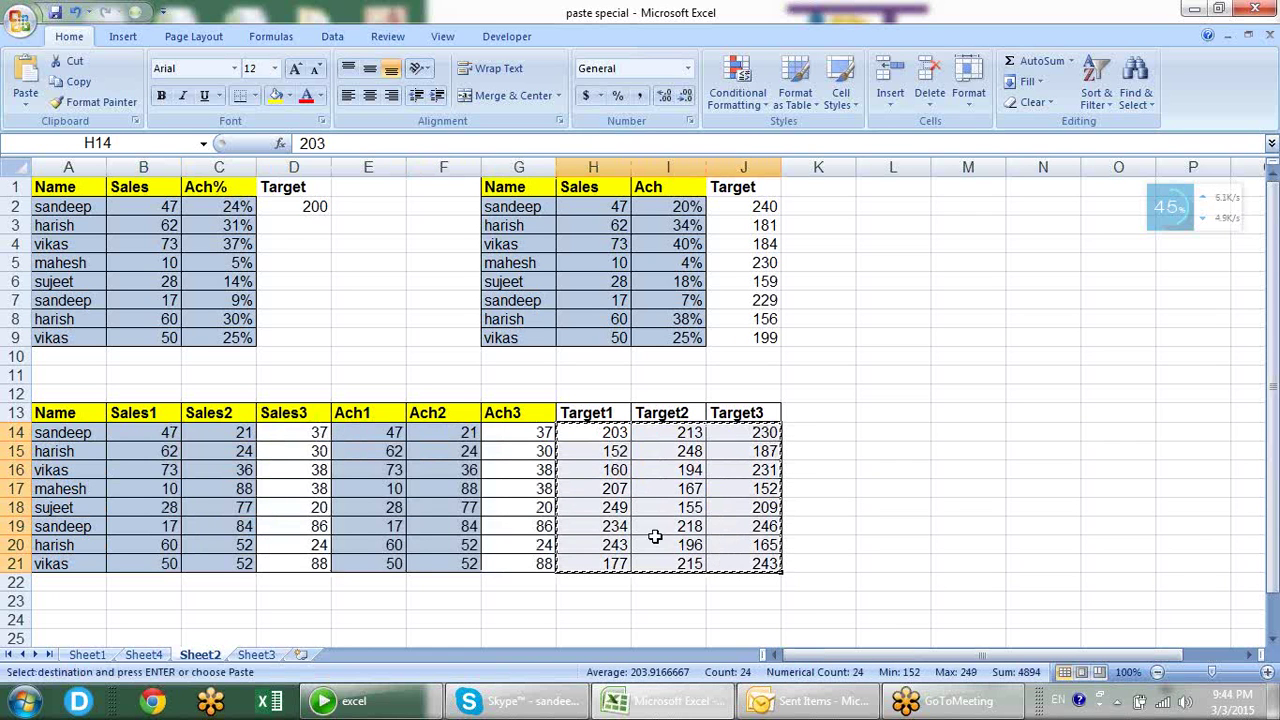
left_click_drag(334, 432, 522, 560)
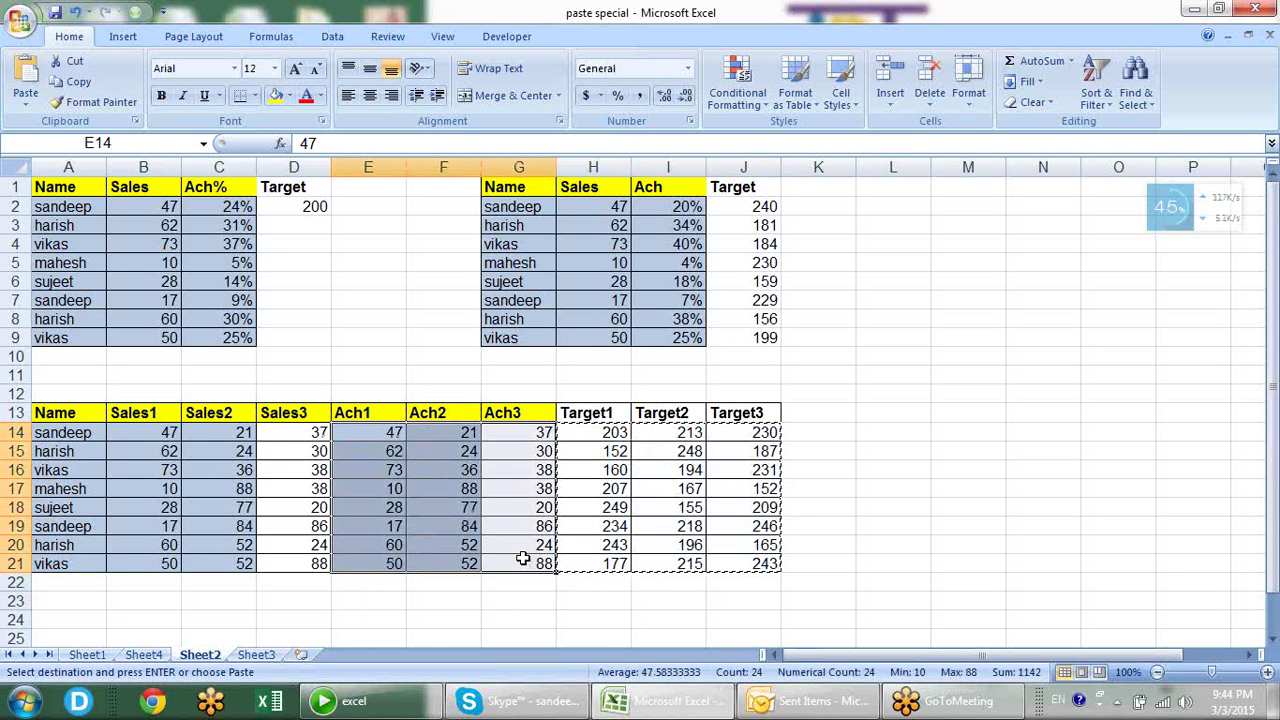
right_click(374, 434)
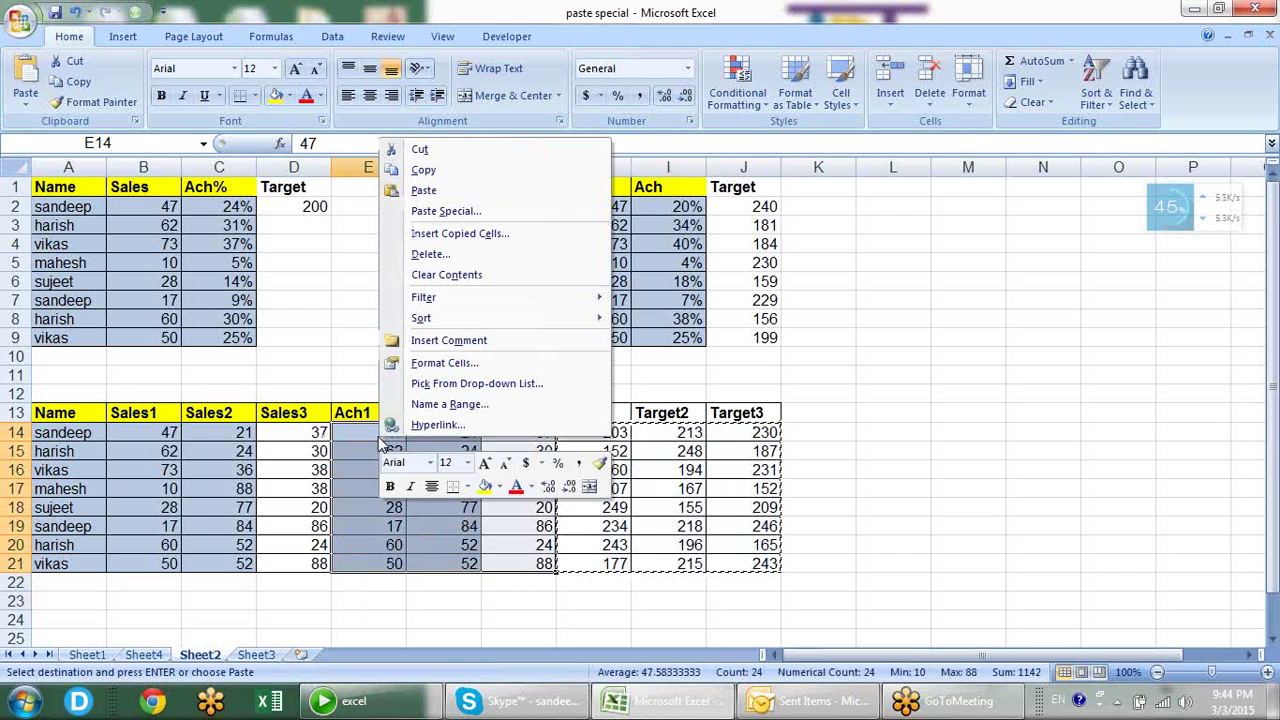
left_click(430, 211)
left_click(440, 254)
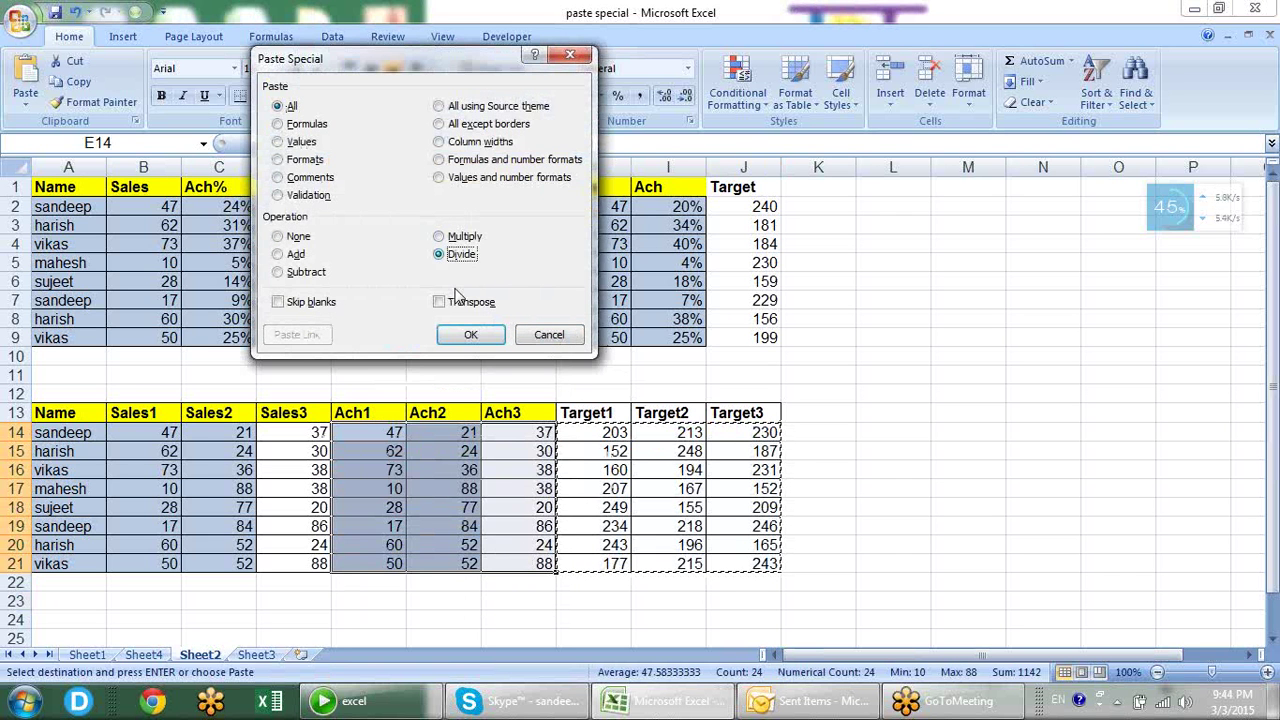
left_click(478, 334)
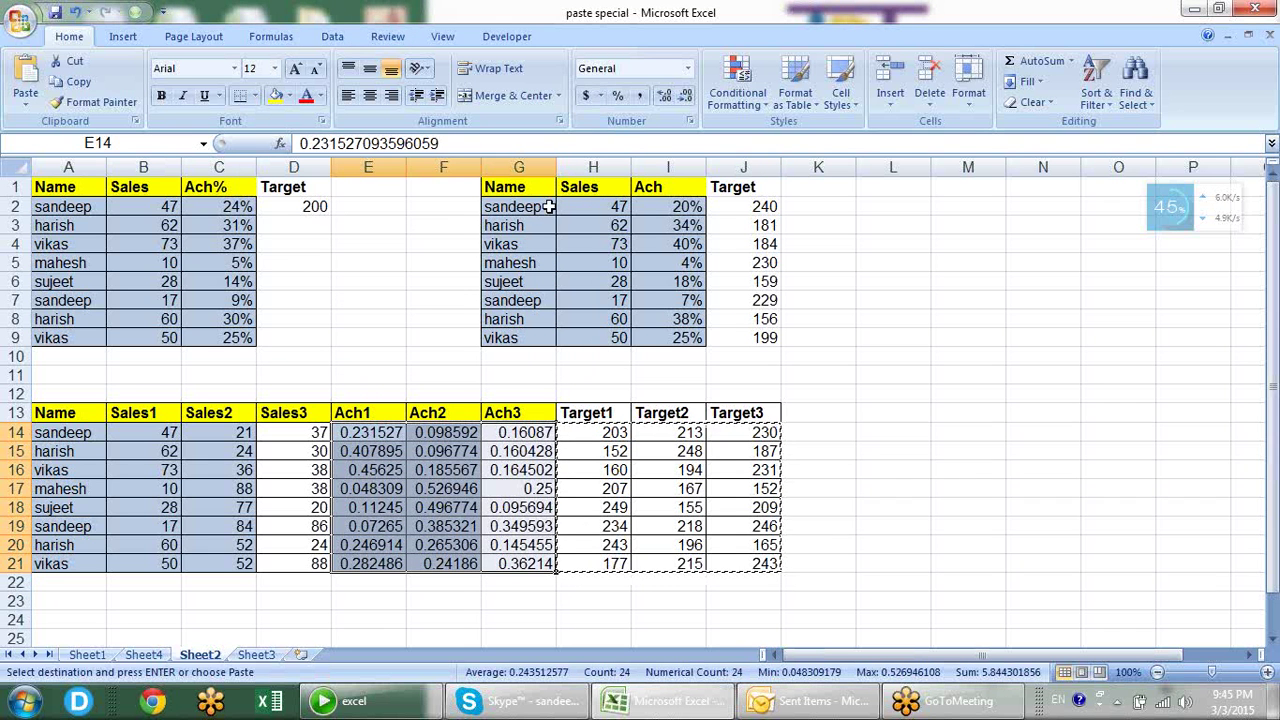
left_click(617, 95)
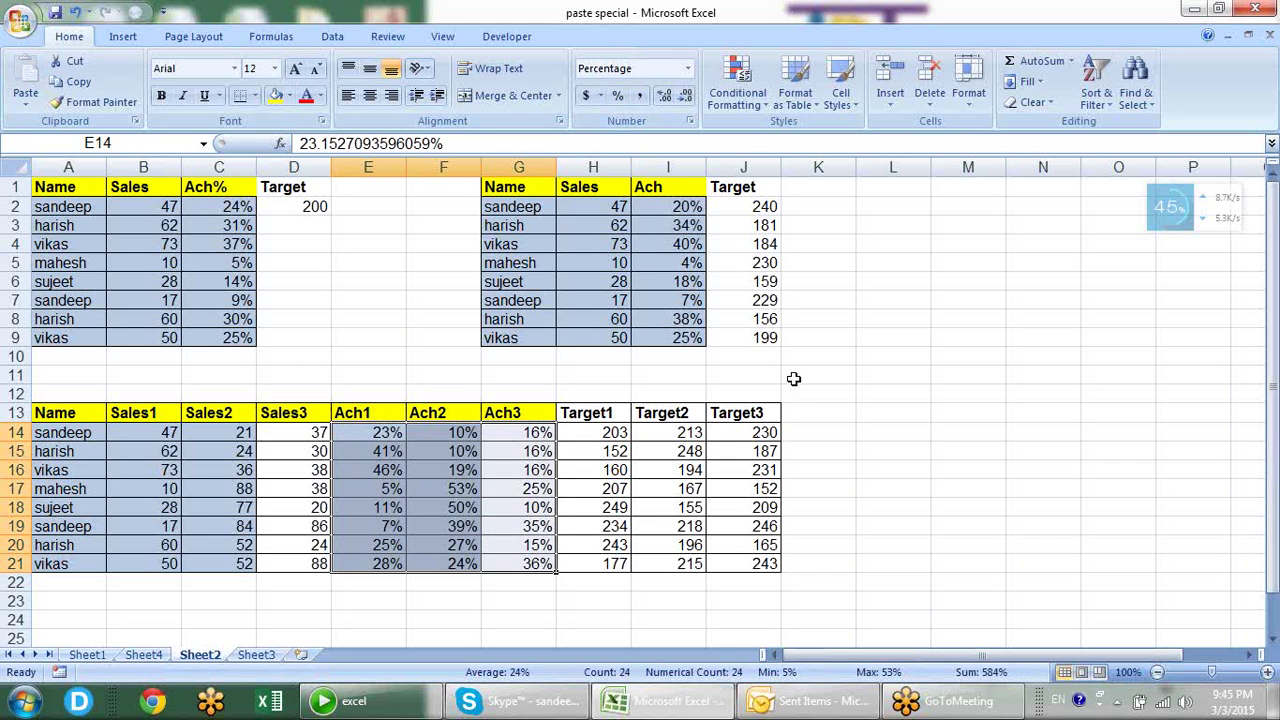
left_click(836, 447)
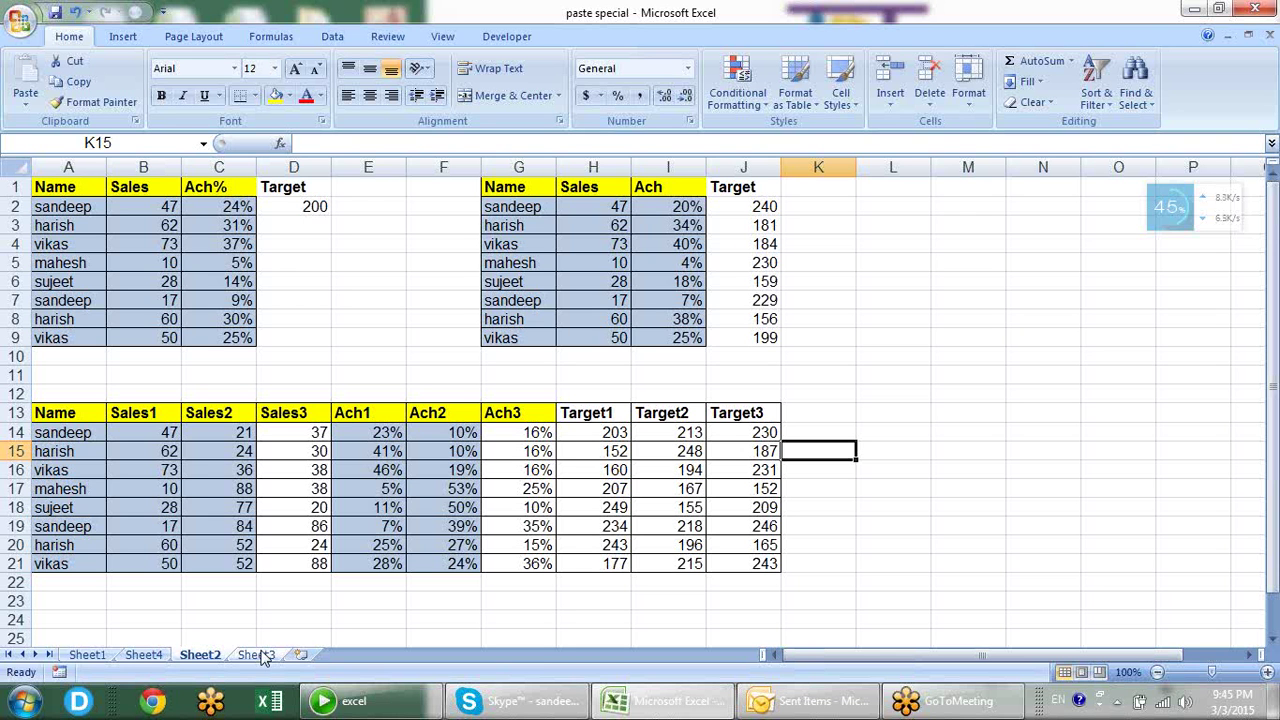
- Undo the percentage format, the division and the paste in E14:G21, and paste the copied sales figures there again
key("ctrl+z")
key("ctrl+z")
key("ctrl+z")
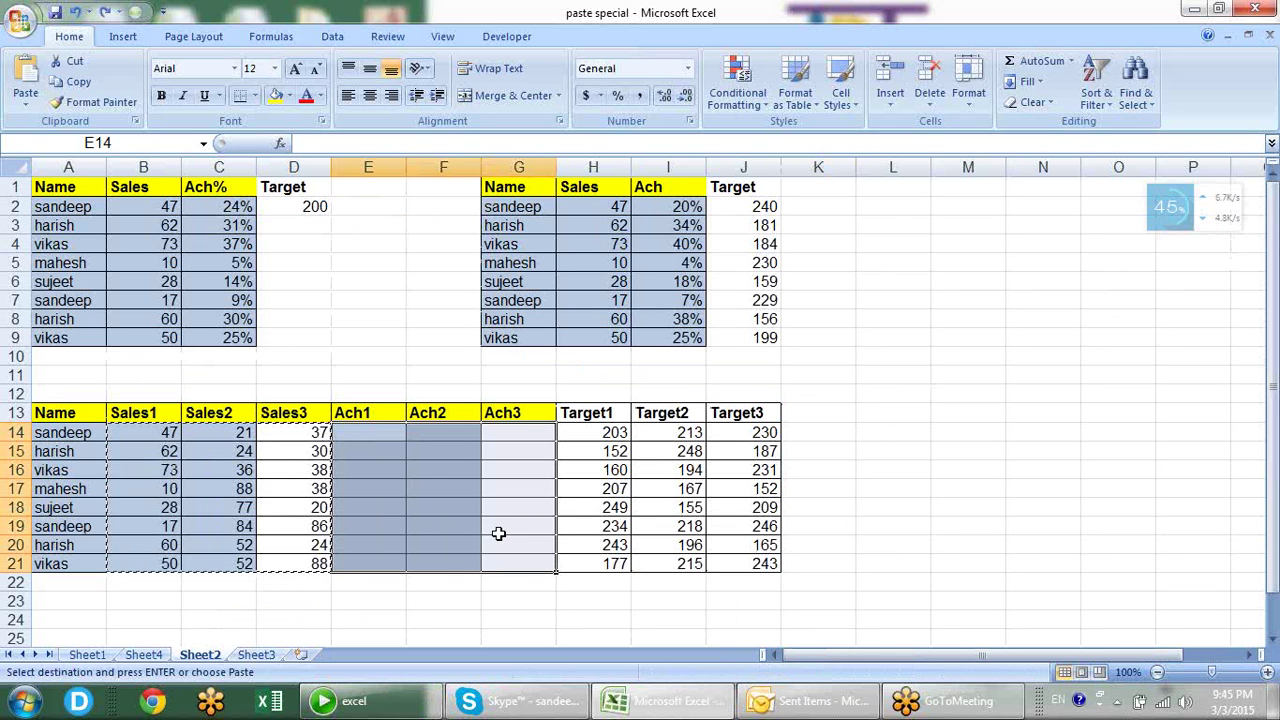
key("Return")
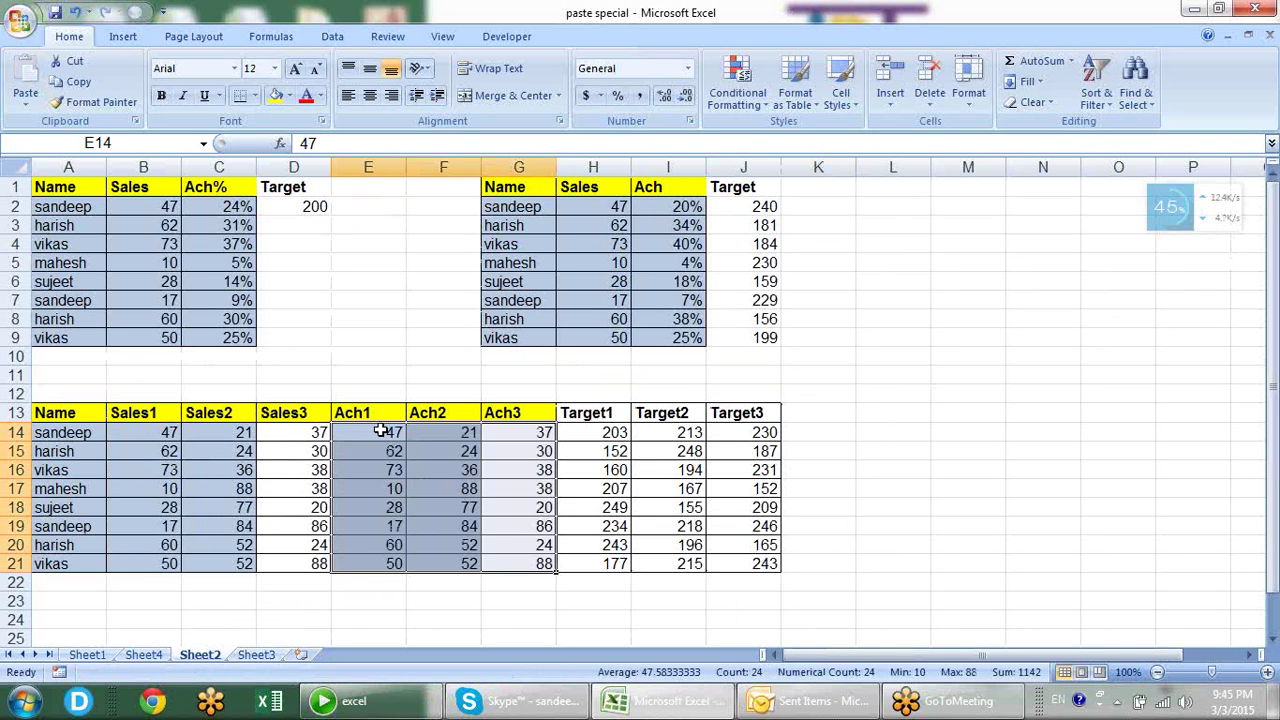
- Divide the re-pasted sales in E14:G21 by H14:J21 using Paste Special with Divide, and apply the percentage format
left_click_drag(606, 435, 742, 566)
key("ctrl+c")
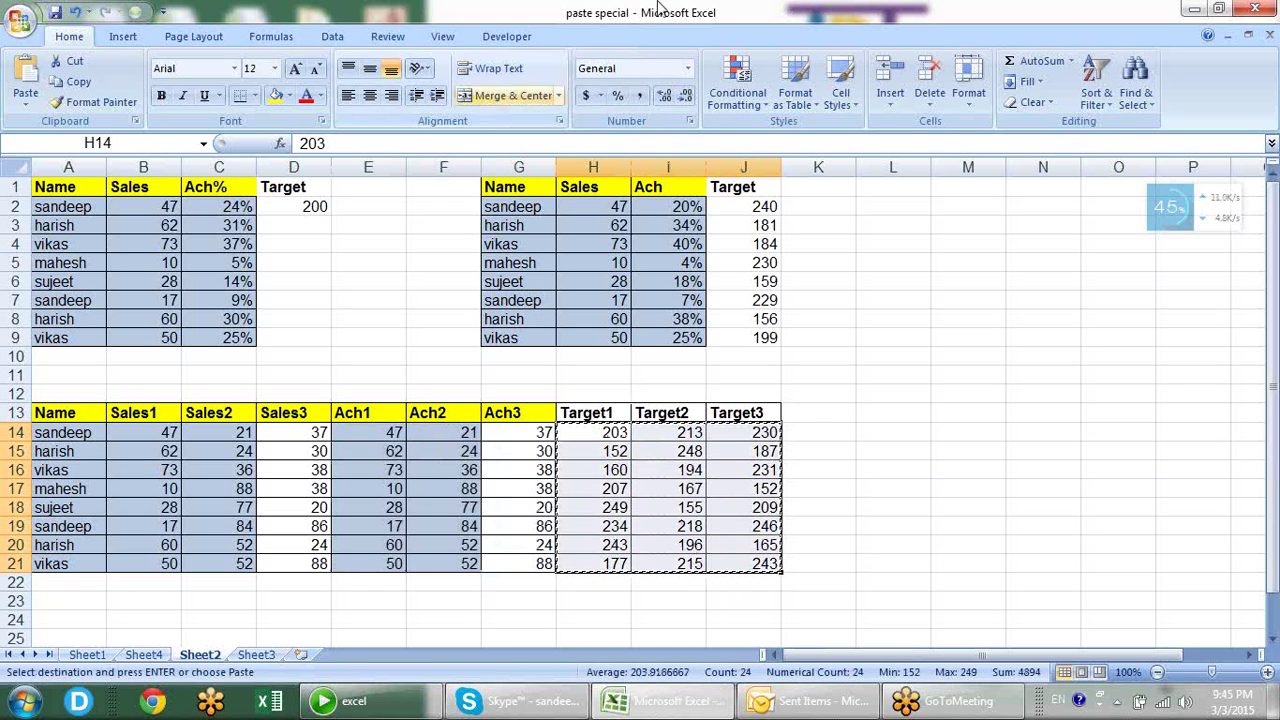
left_click_drag(346, 434, 514, 563)
right_click(390, 430)
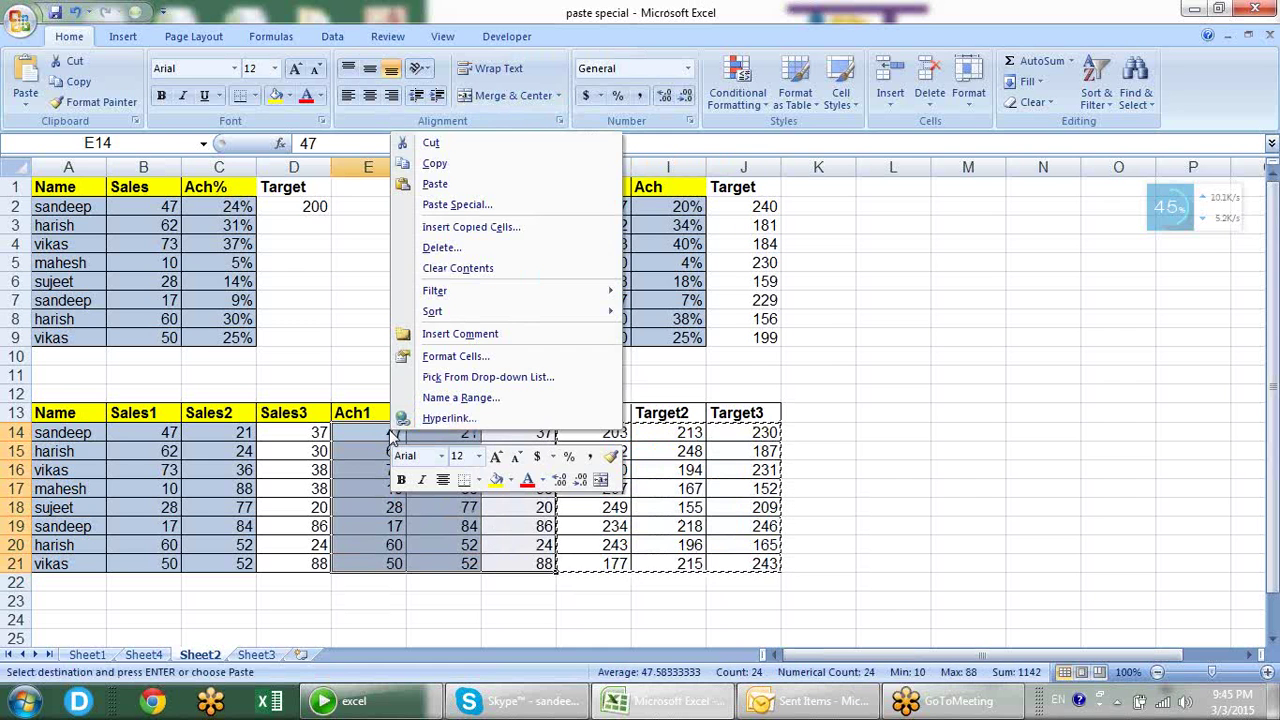
left_click(432, 205)
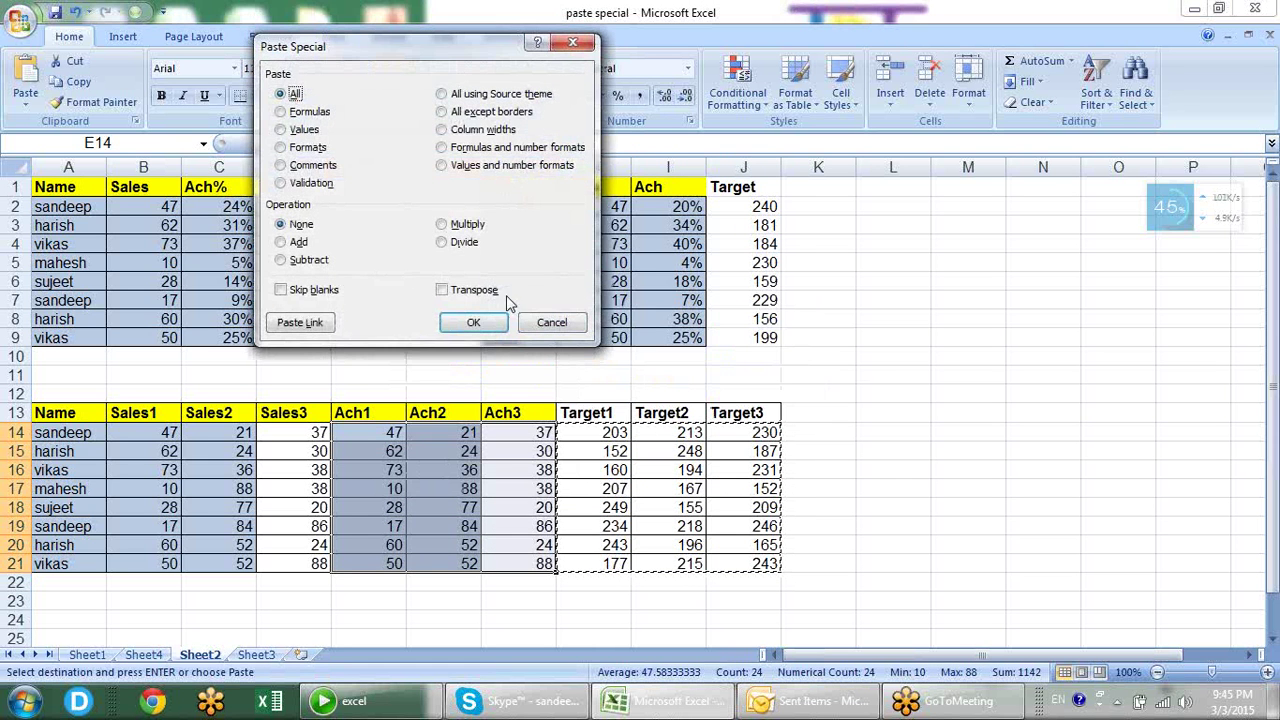
left_click(441, 245)
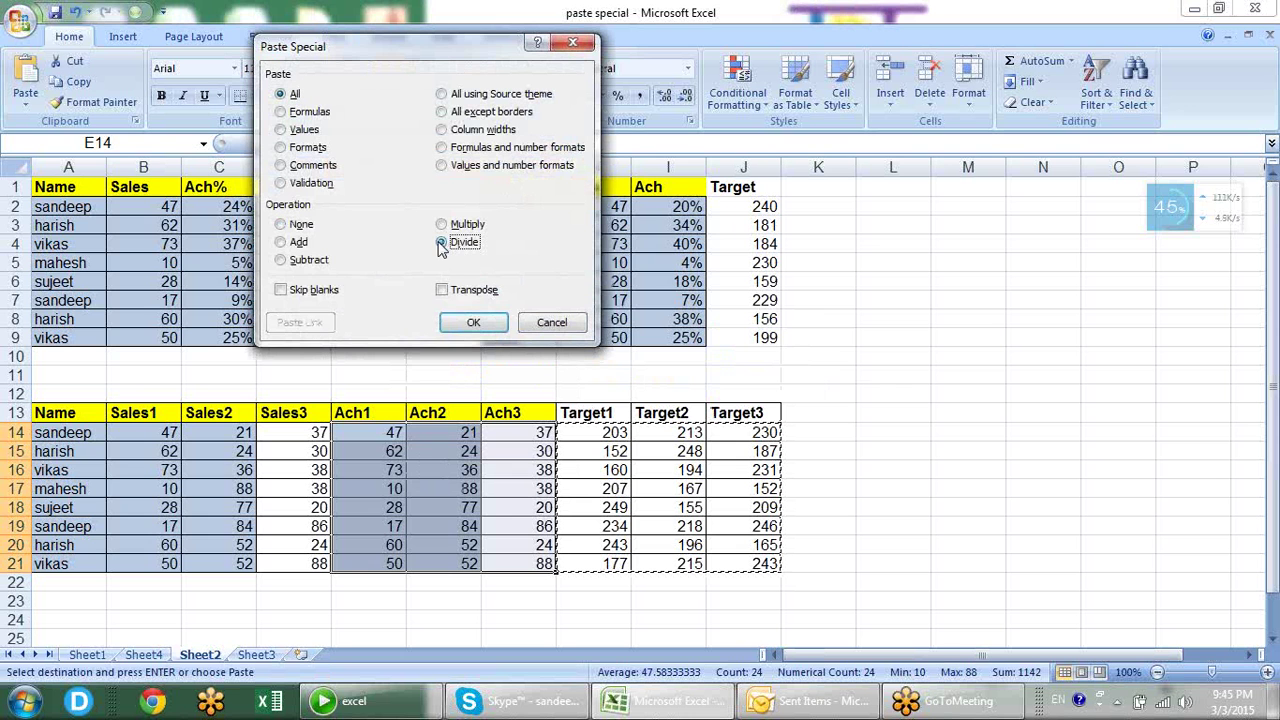
left_click(473, 323)
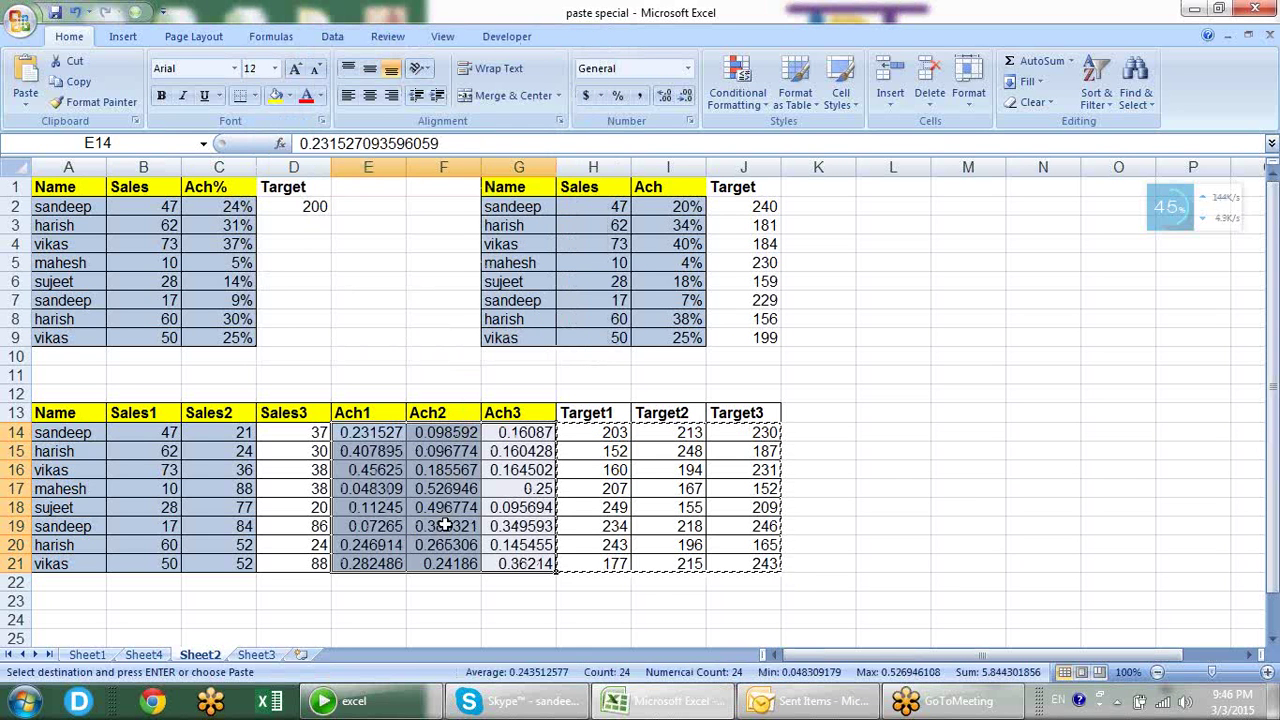
left_click(619, 103)
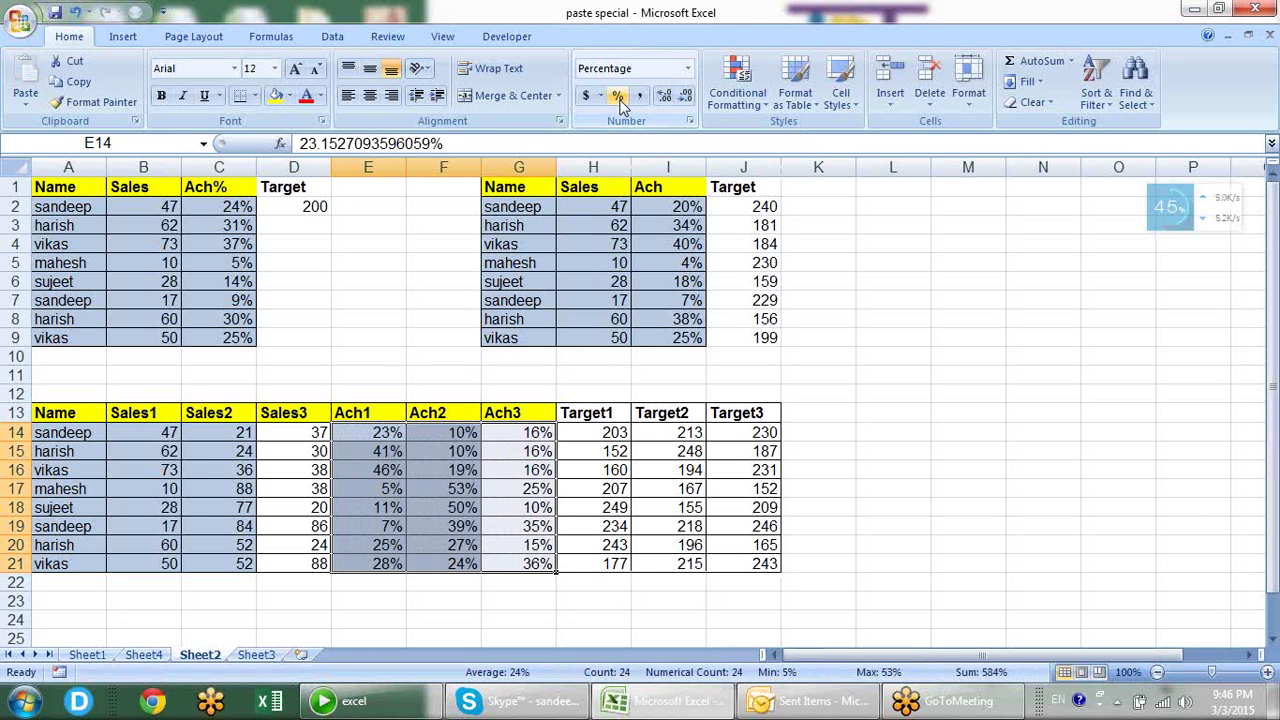
left_click(608, 432)
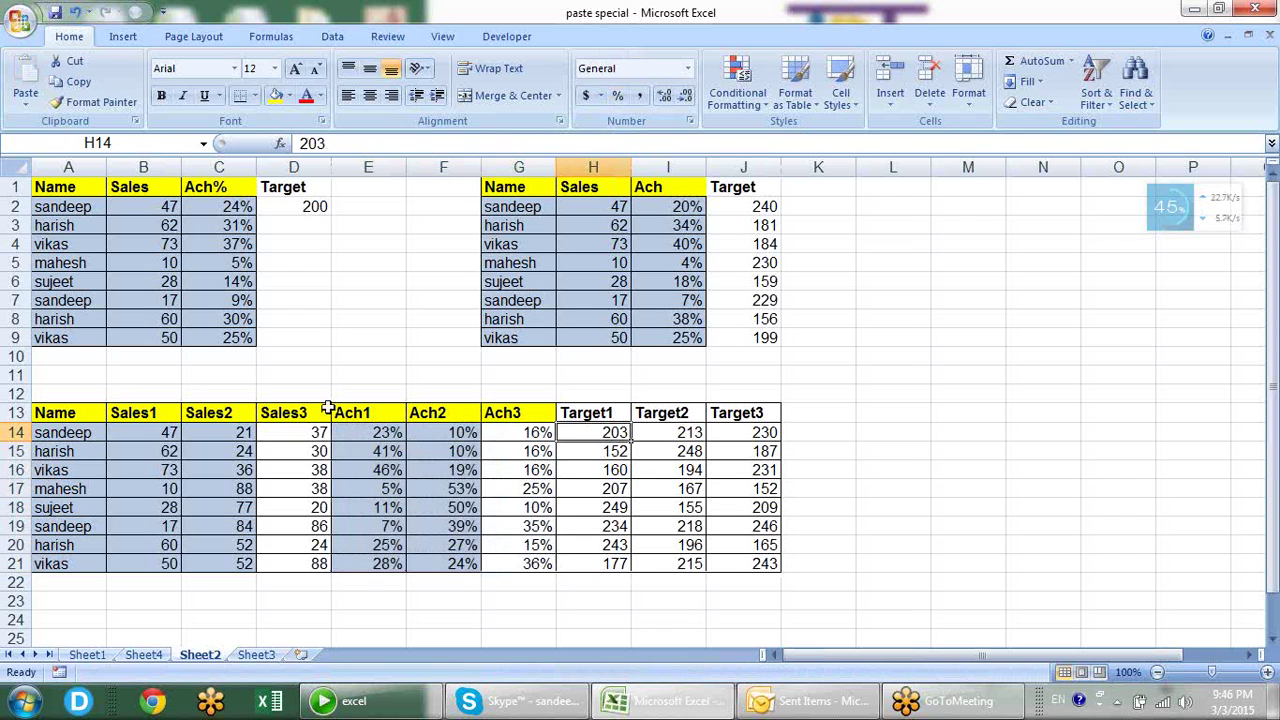
left_click(170, 432)
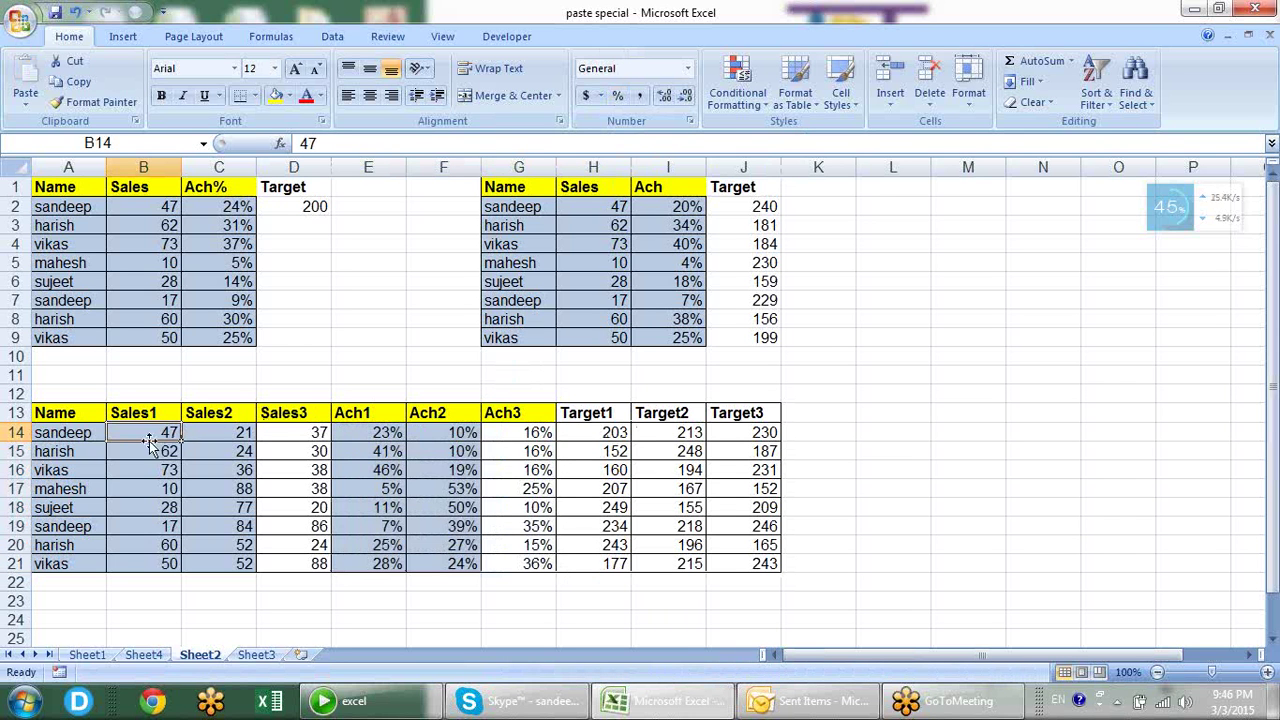
- Compare each sales figure in row 14 of the third table with its matching target
left_click(626, 436)
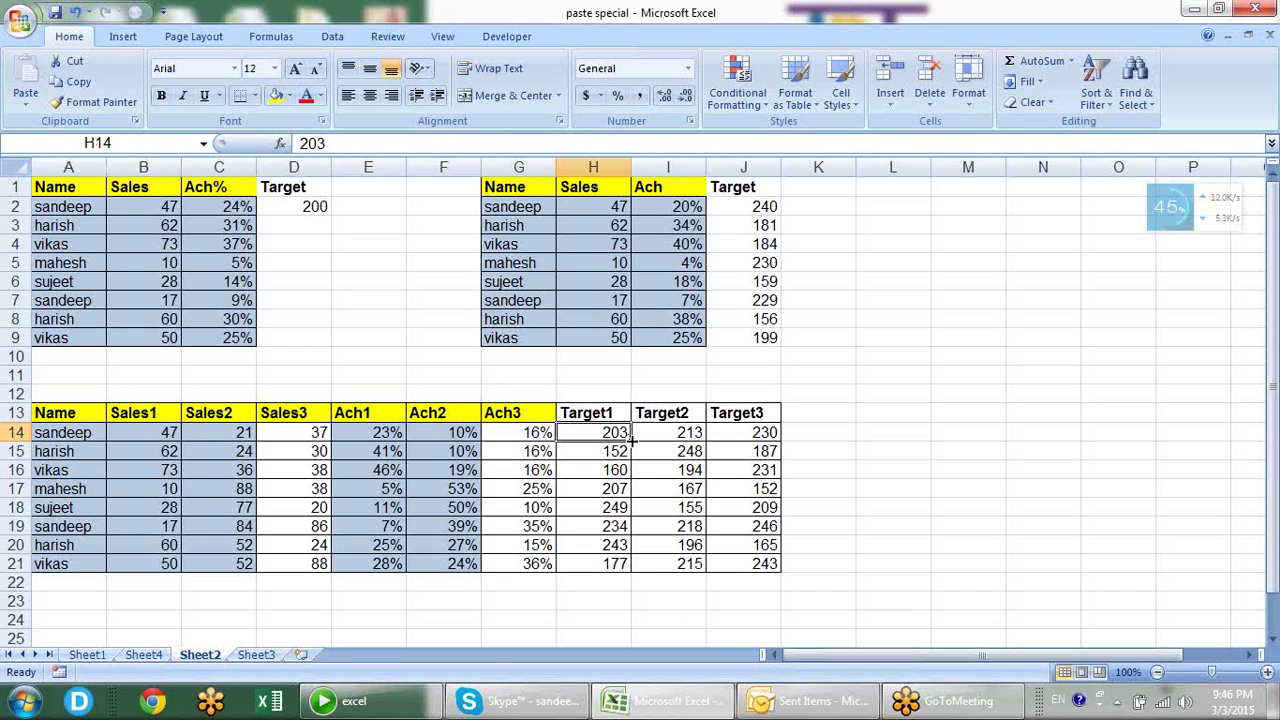
left_click(236, 430)
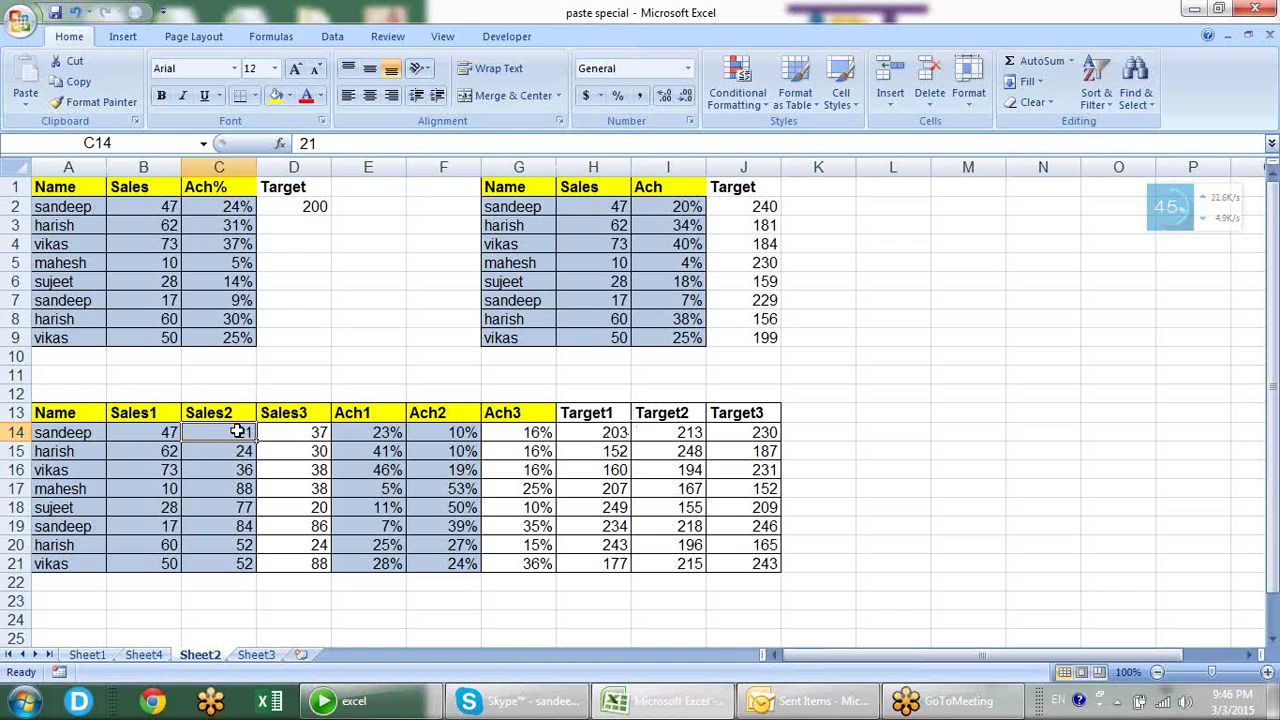
left_click(694, 432)
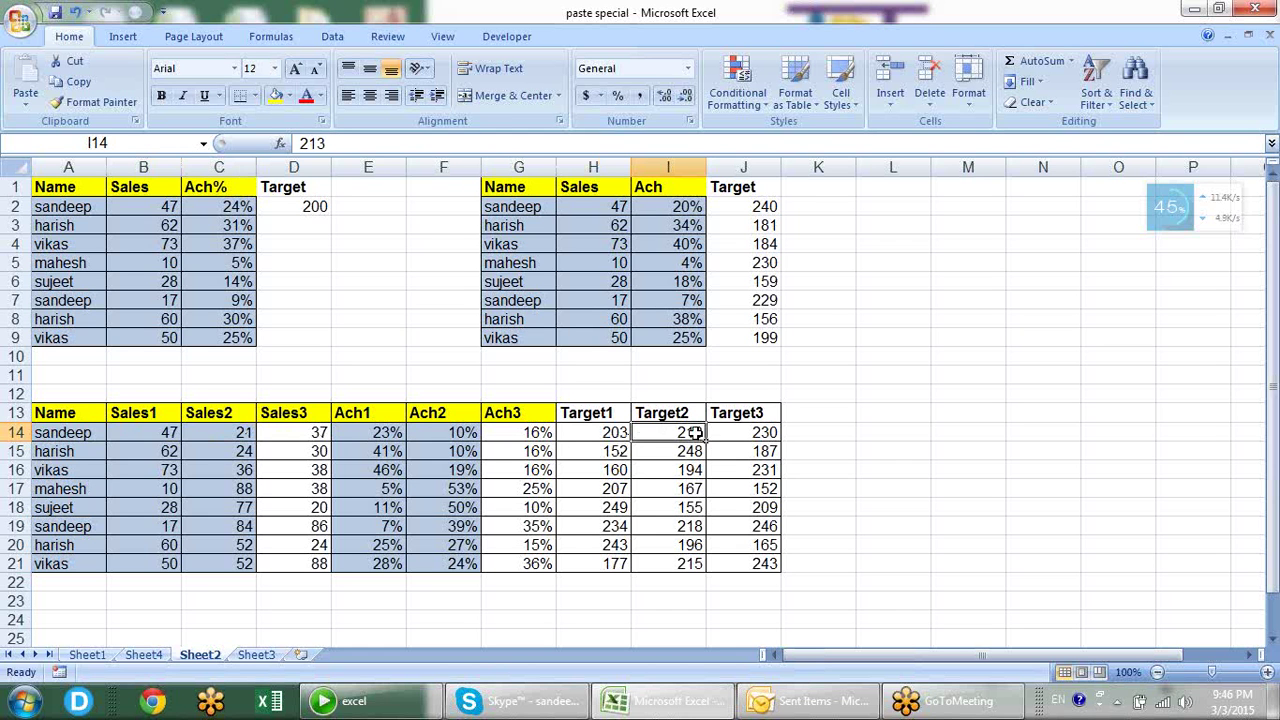
left_click(305, 432)
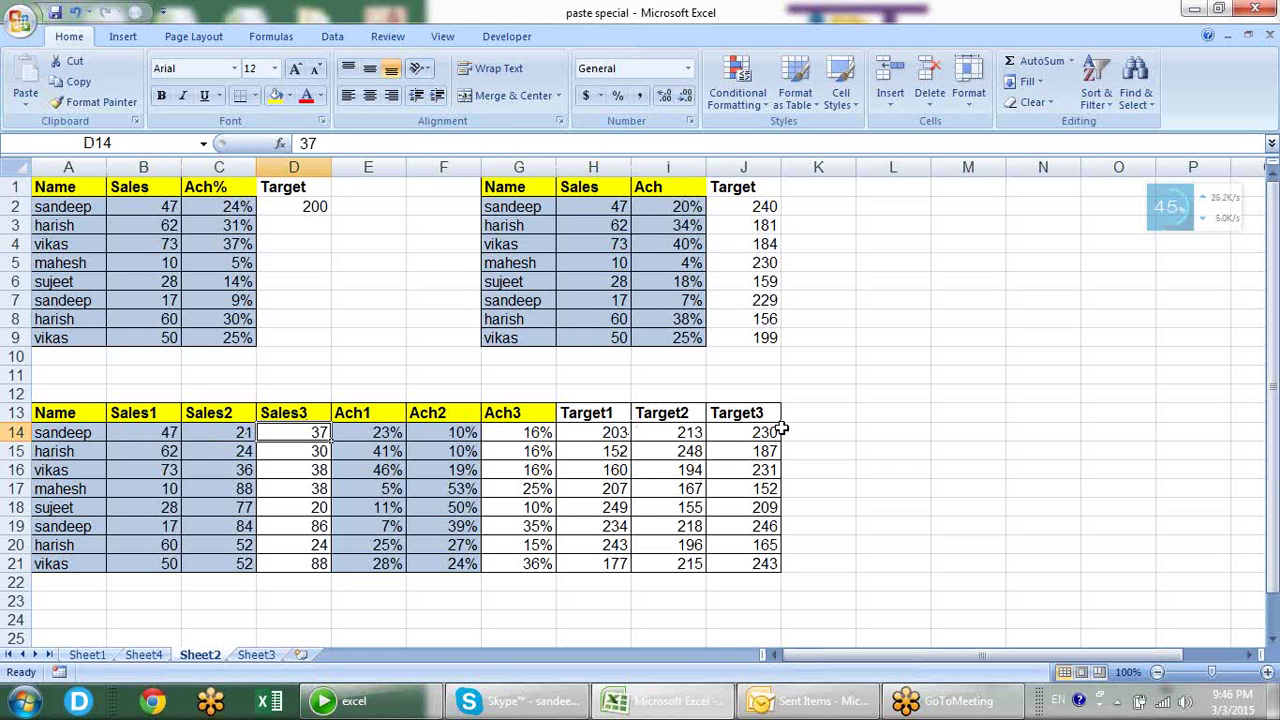
left_click(774, 432)
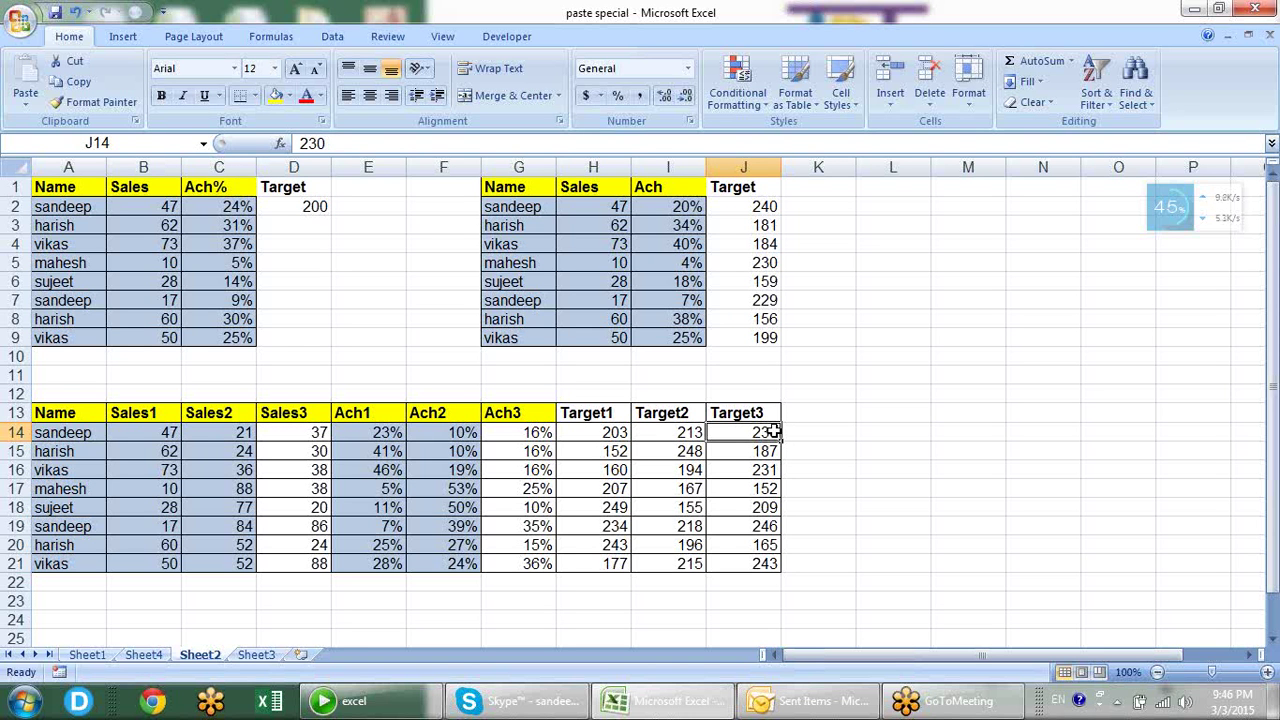
- Open Sheet3 and make the merged "Value in Cr" title in row 1 bold
left_click(254, 655)
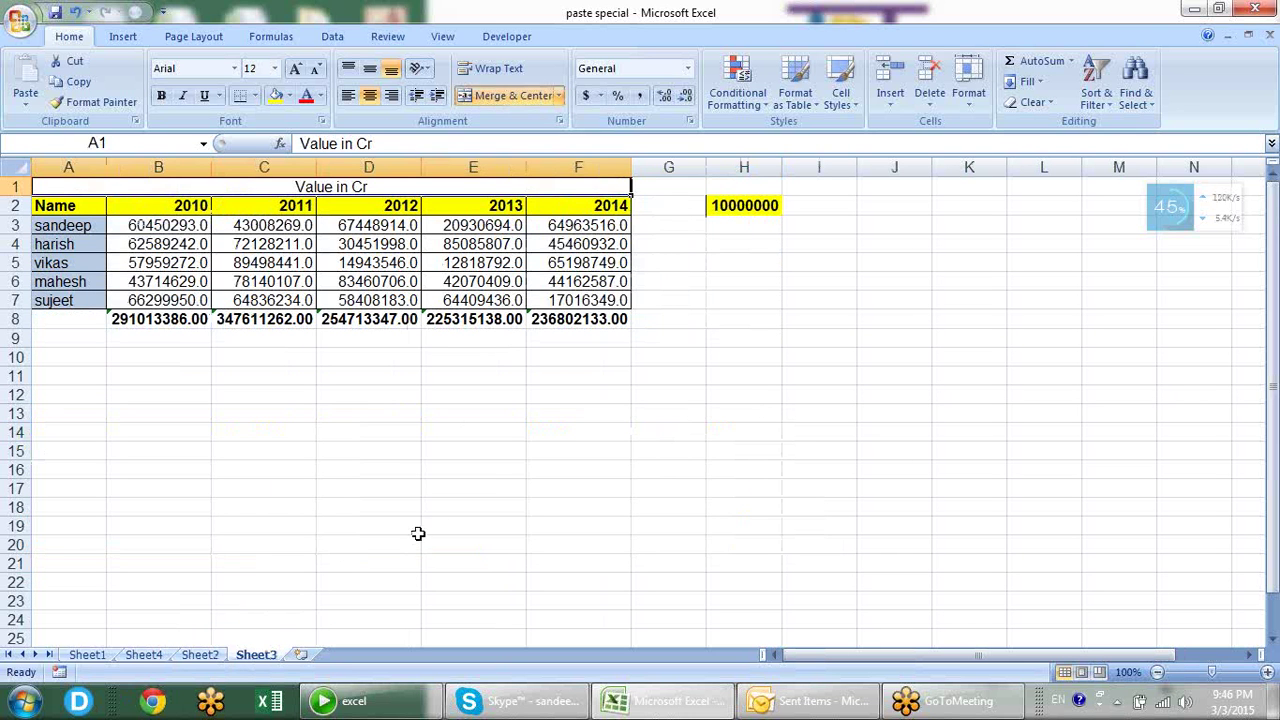
left_click(395, 408)
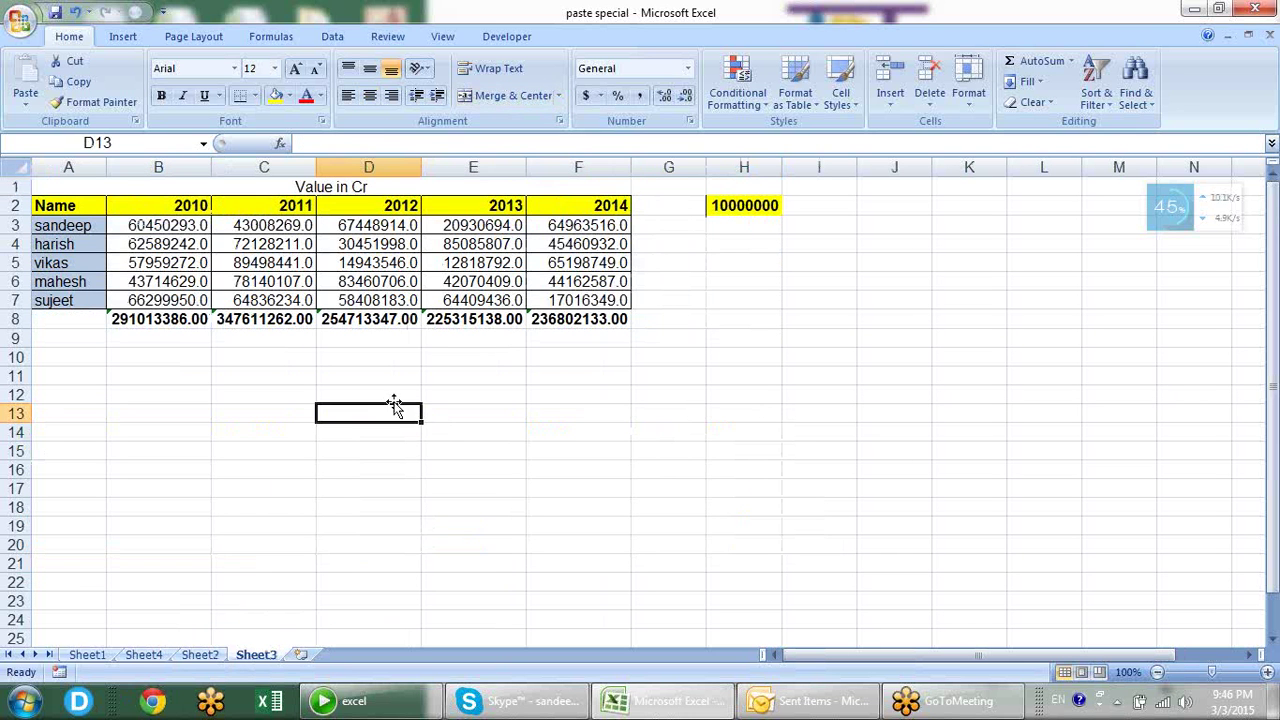
left_click(380, 186)
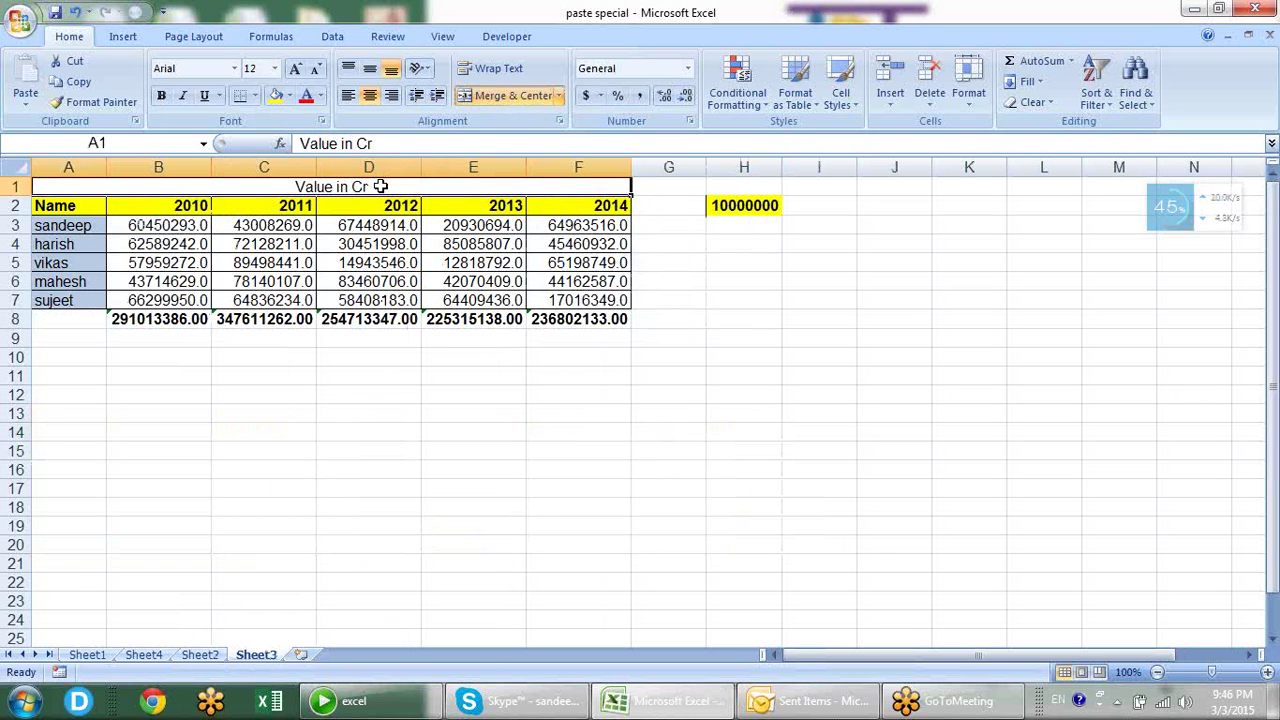
key("ctrl+b")
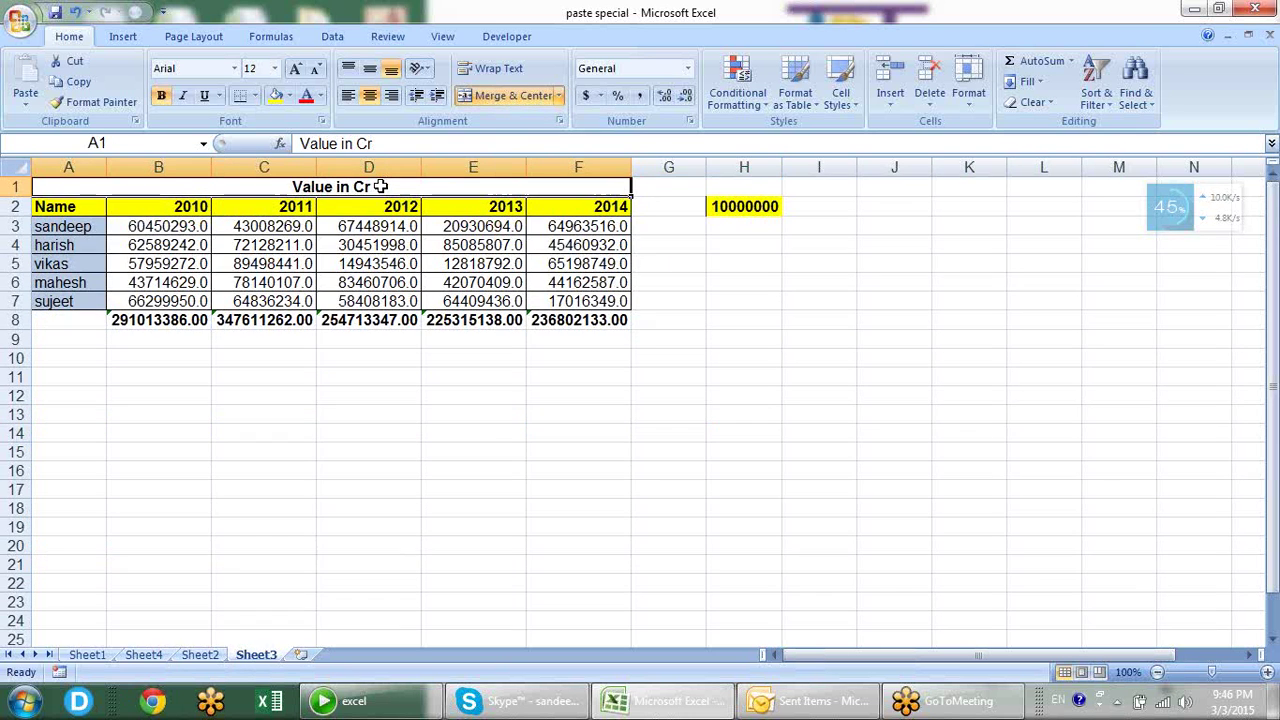
left_click(655, 348)
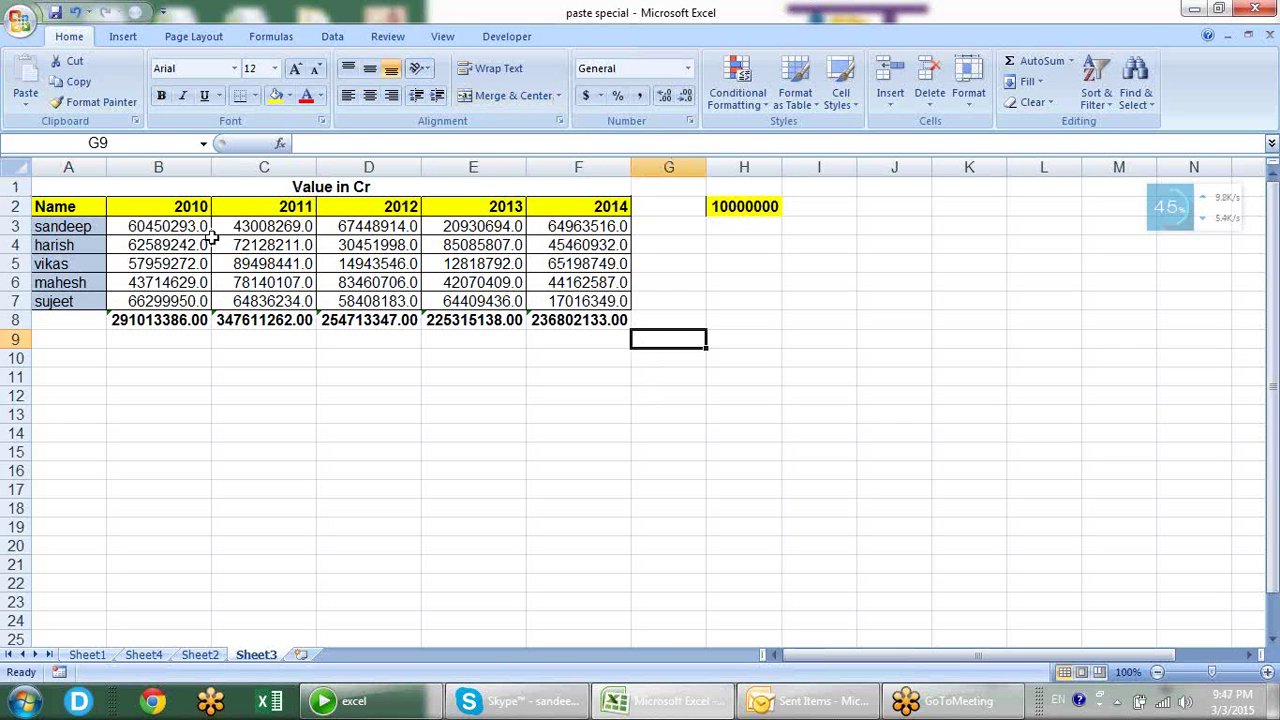
- Divide the 2010 to 2014 figures in B3:F7 by the 10000000 in H2 using Paste Special with Divide
left_click_drag(200, 232, 563, 301)
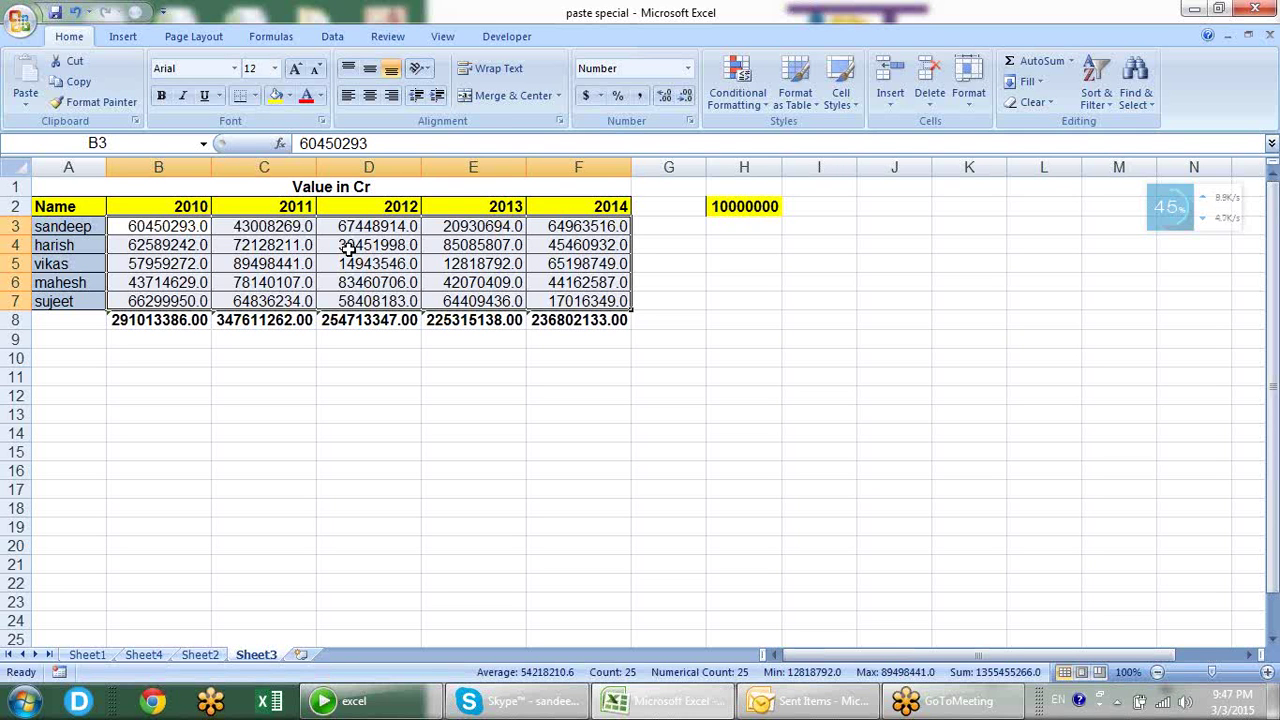
left_click(690, 284)
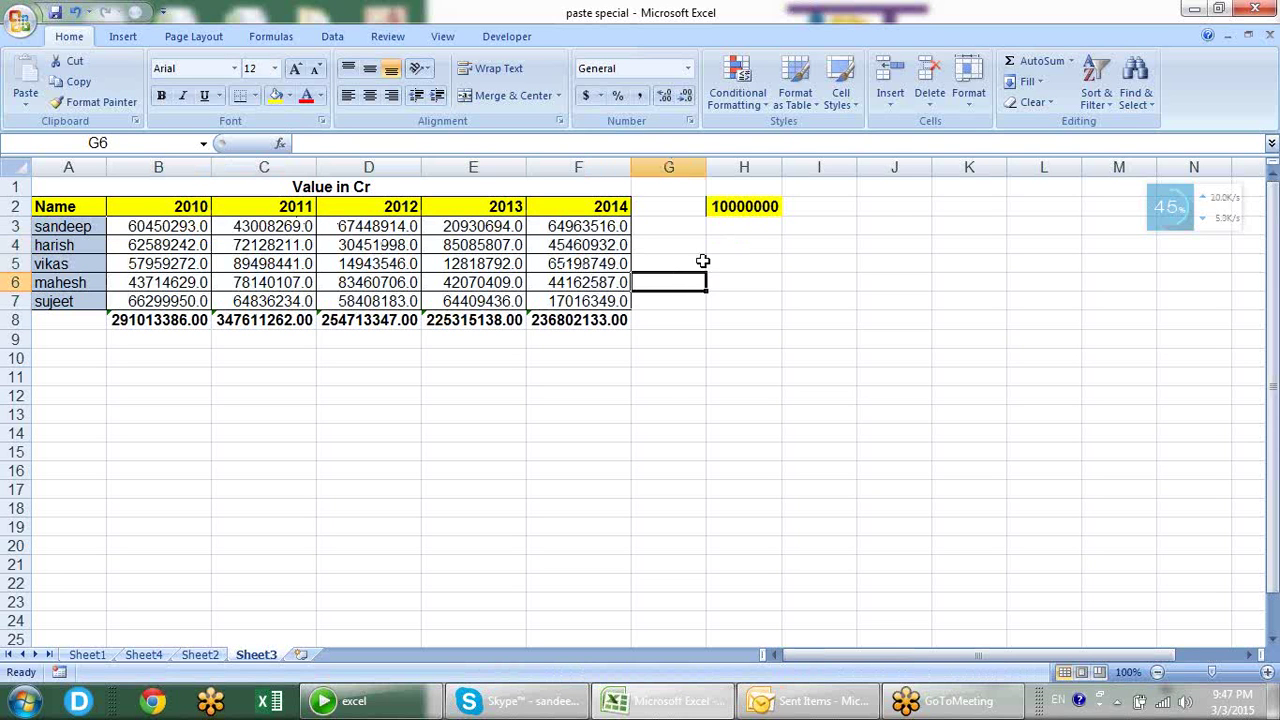
left_click(735, 210)
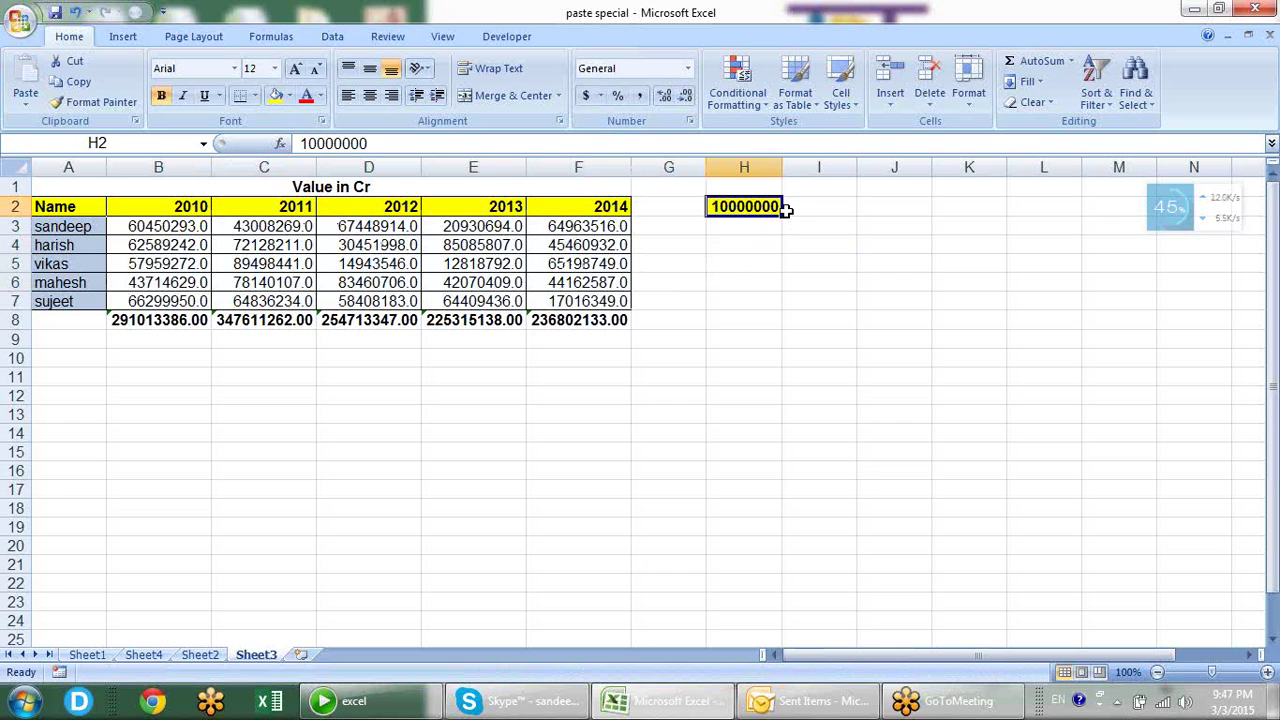
key("ctrl+c")
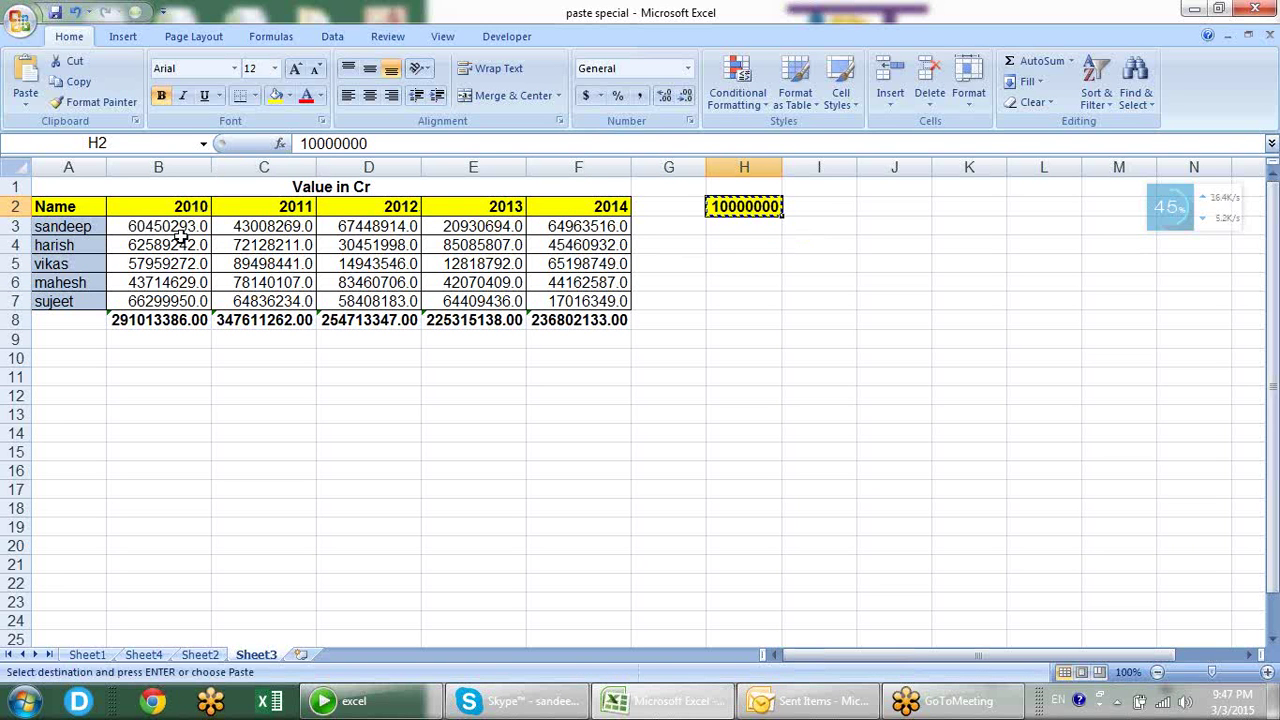
left_click_drag(183, 232, 607, 306)
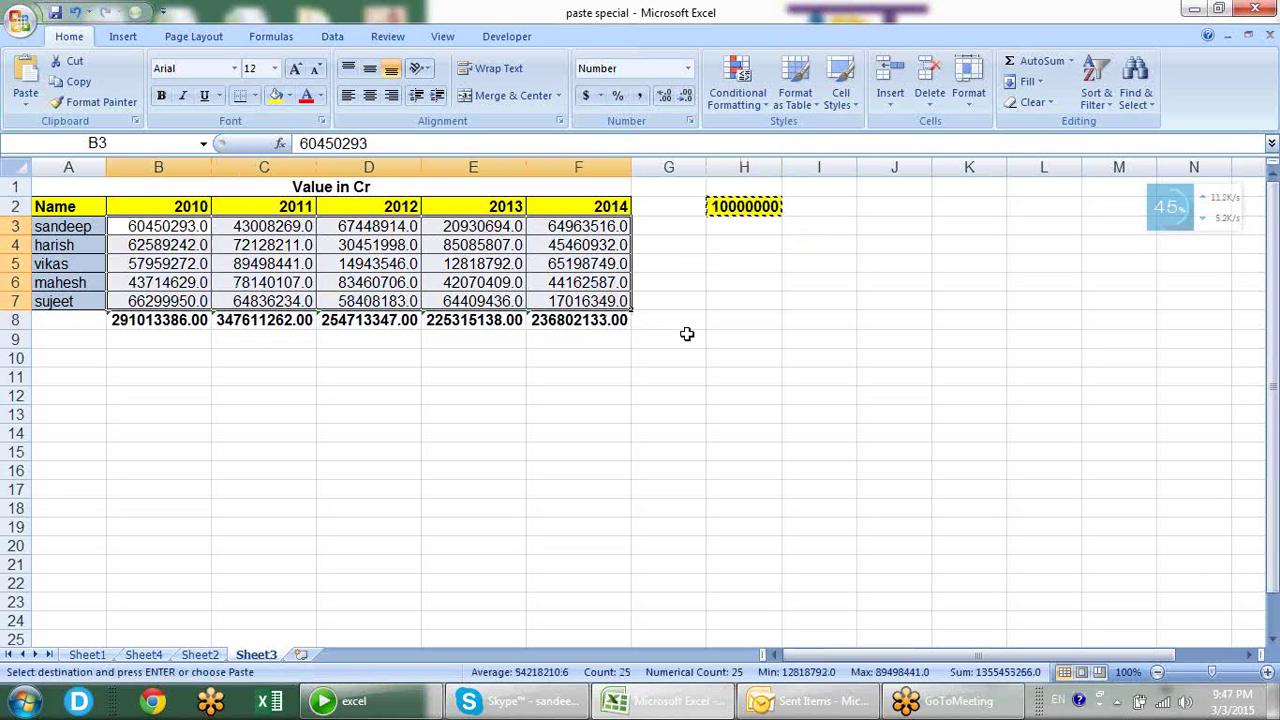
key("alt+e")
key("s")
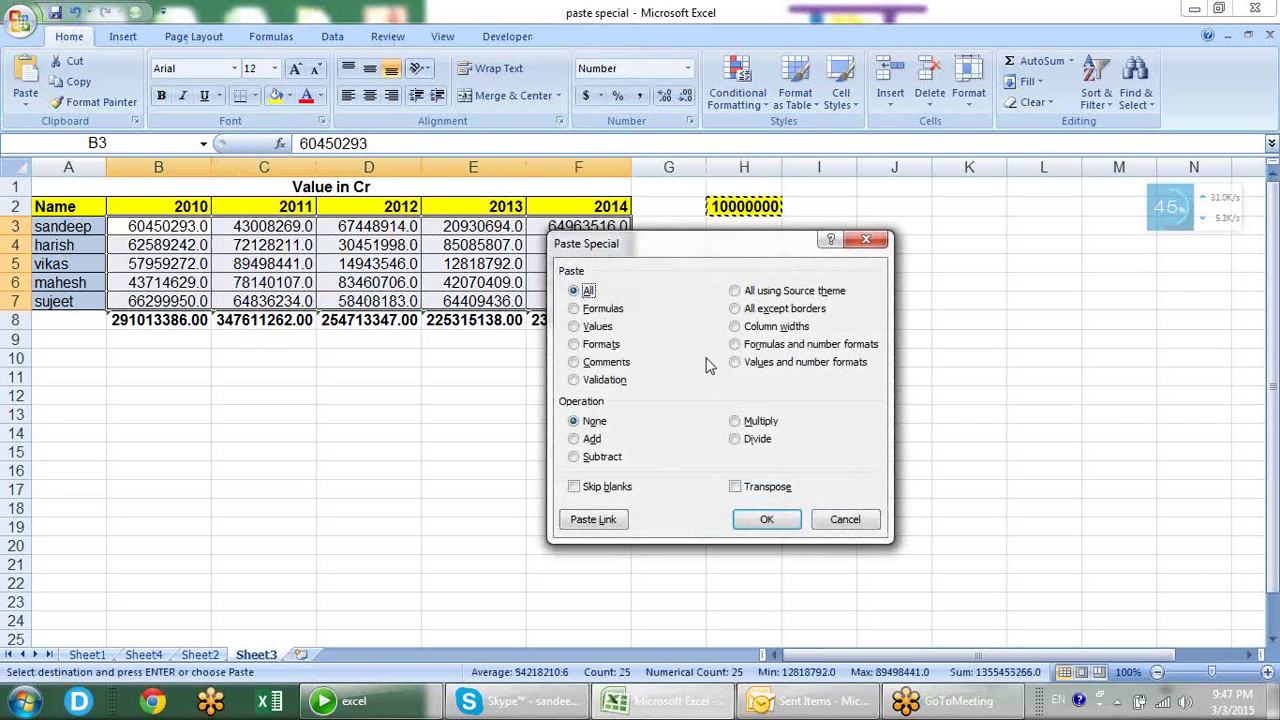
left_click(762, 441)
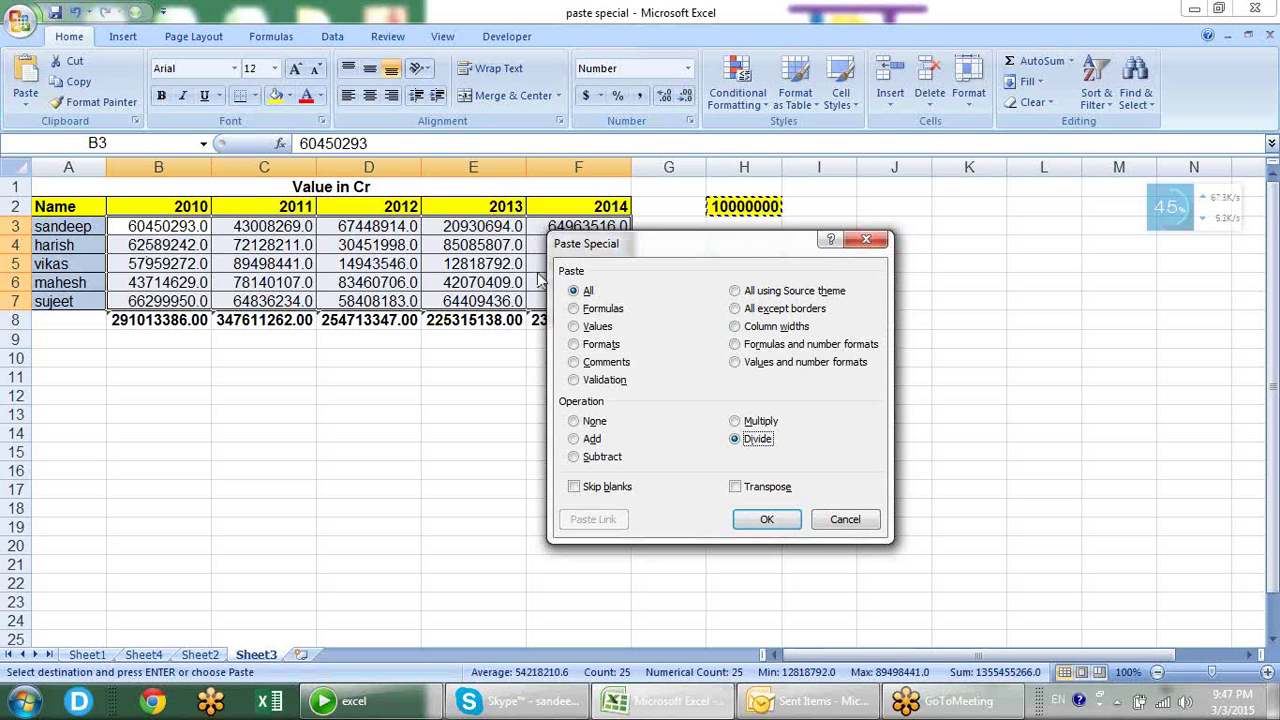
left_click(762, 520)
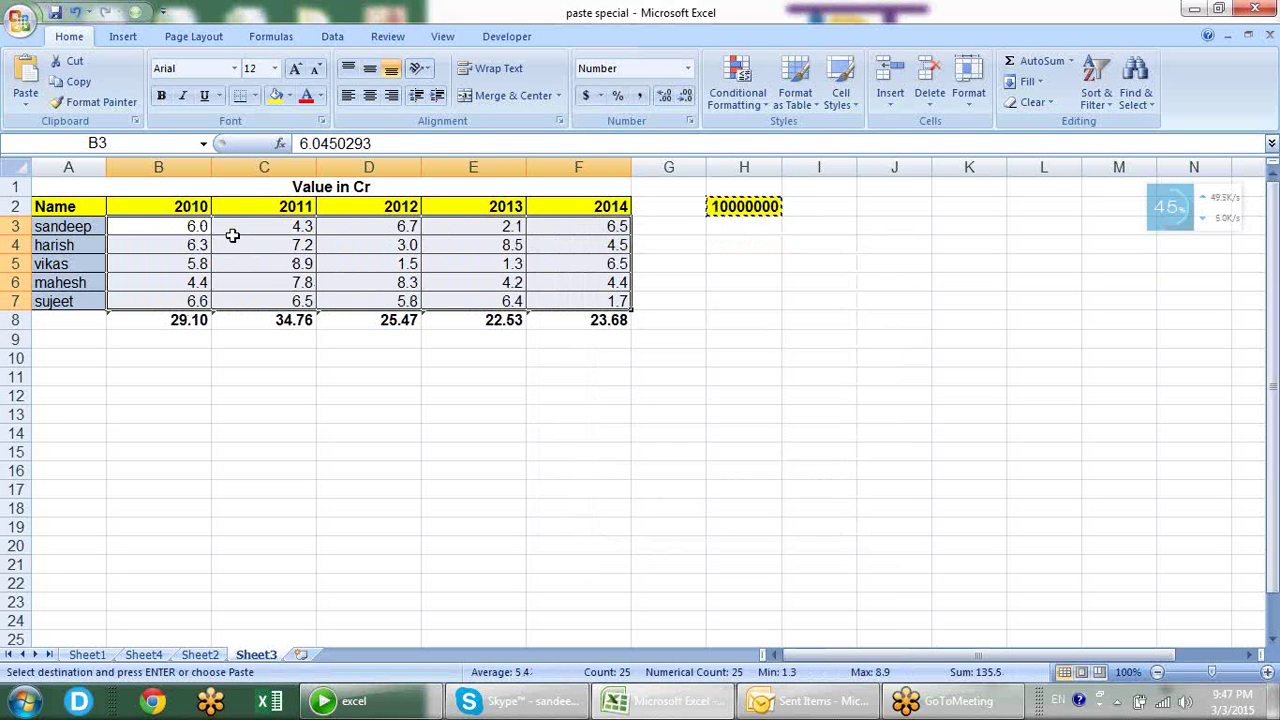
- Inspect the divided values in the table, undo the division of B3:F7, and clear the copy selection
left_click(576, 282)
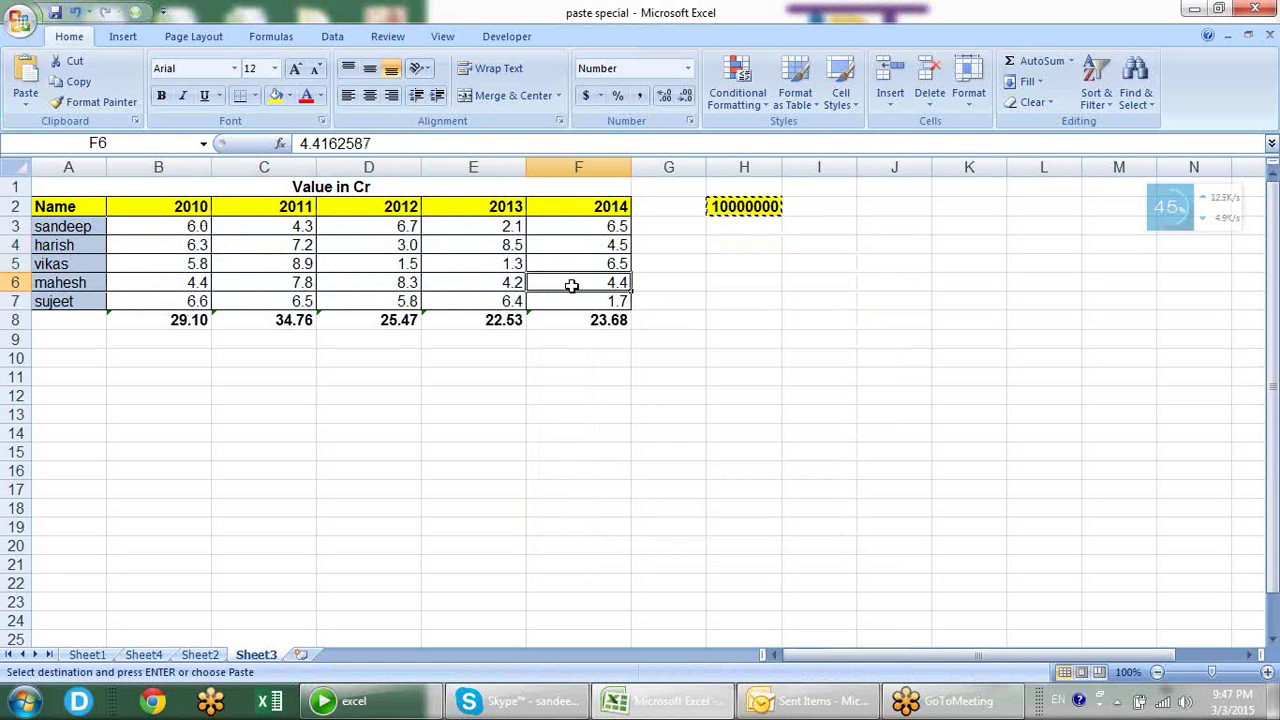
left_click(453, 275)
left_click(385, 240)
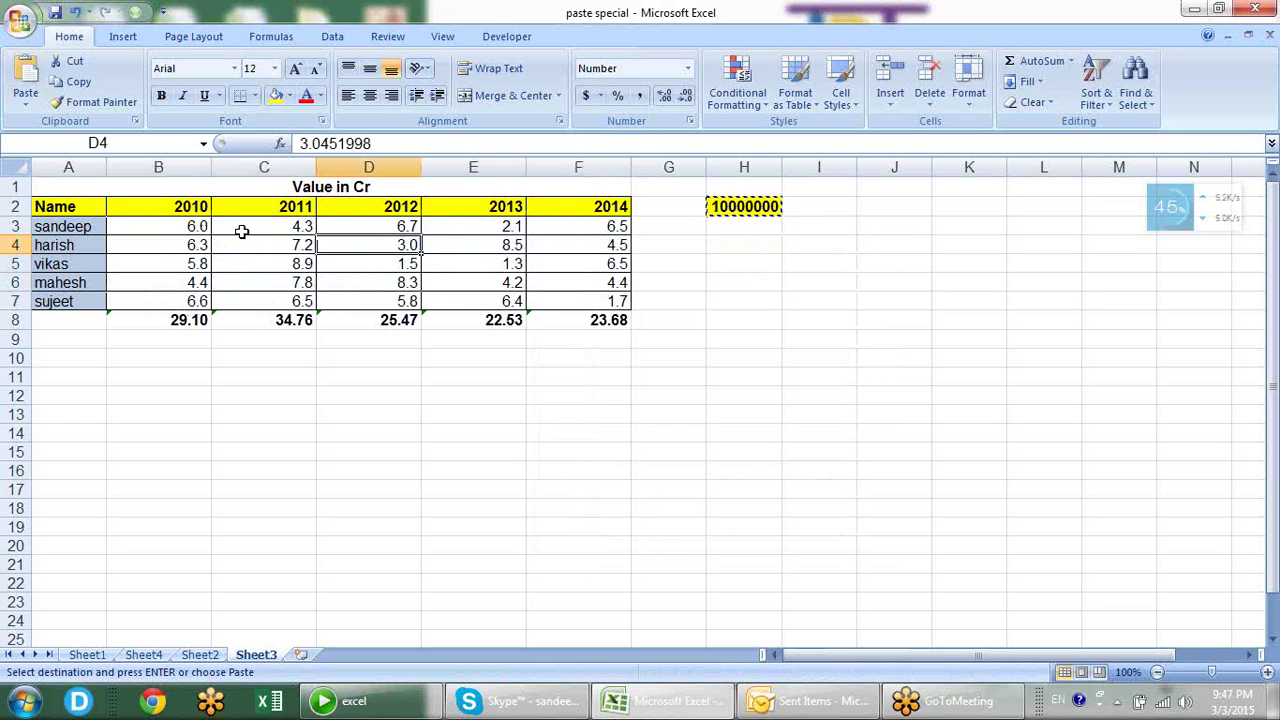
left_click(183, 231)
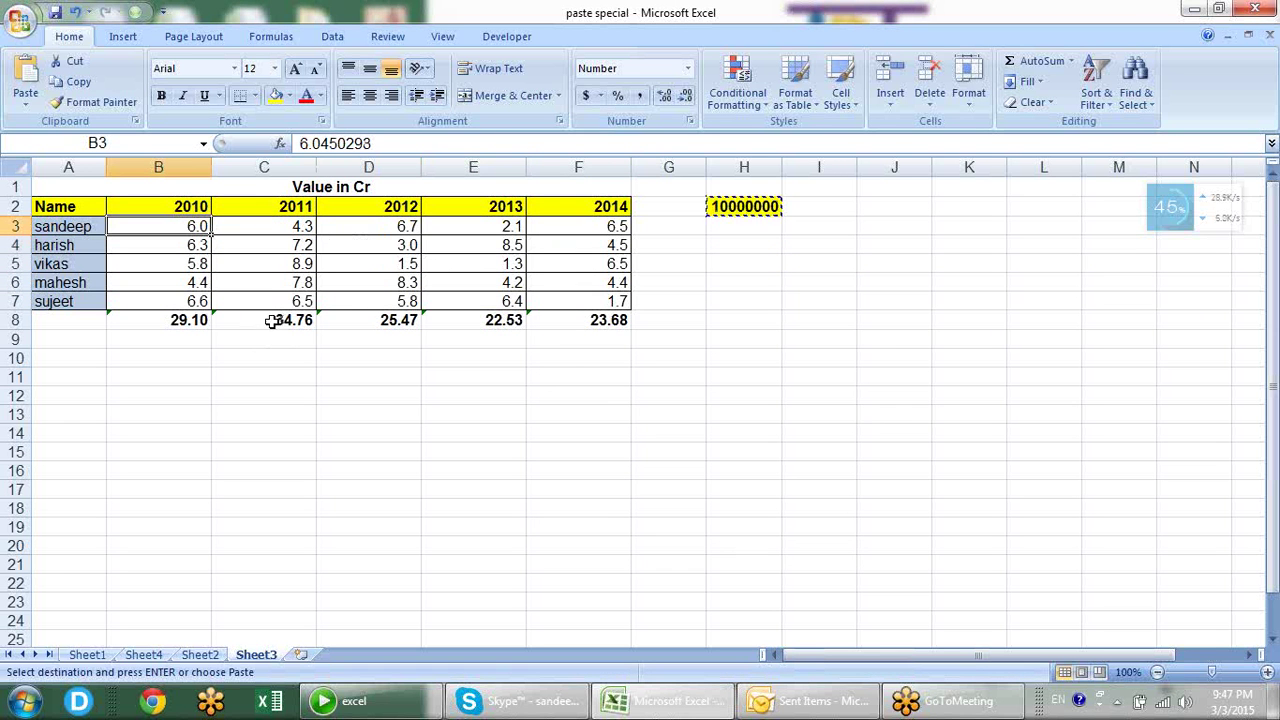
left_click(287, 234)
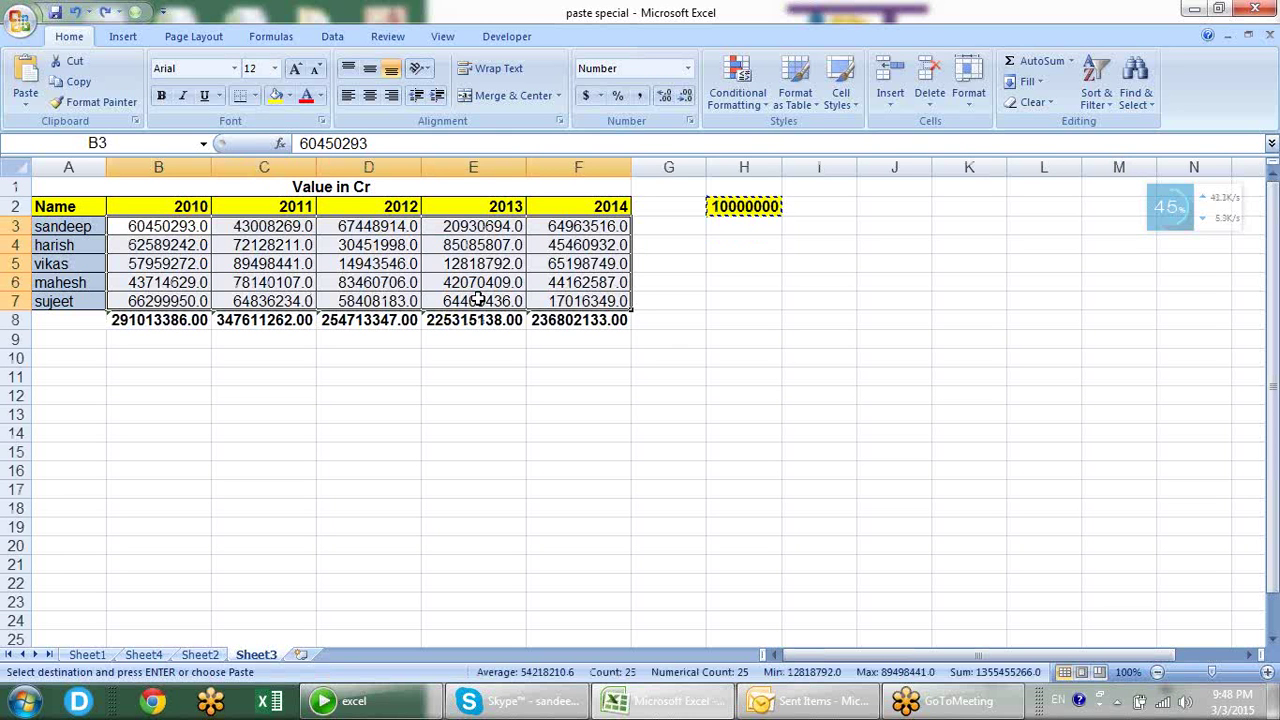
key("Escape")
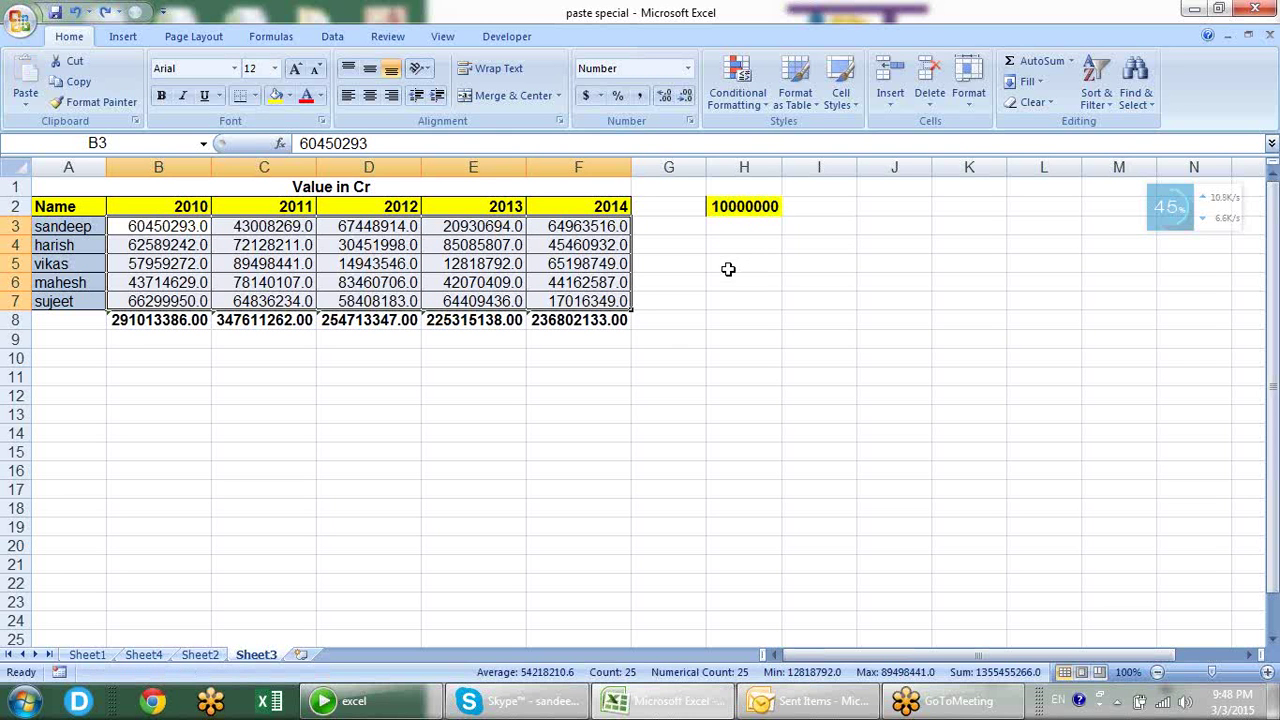
left_click(728, 269)
left_click(729, 206)
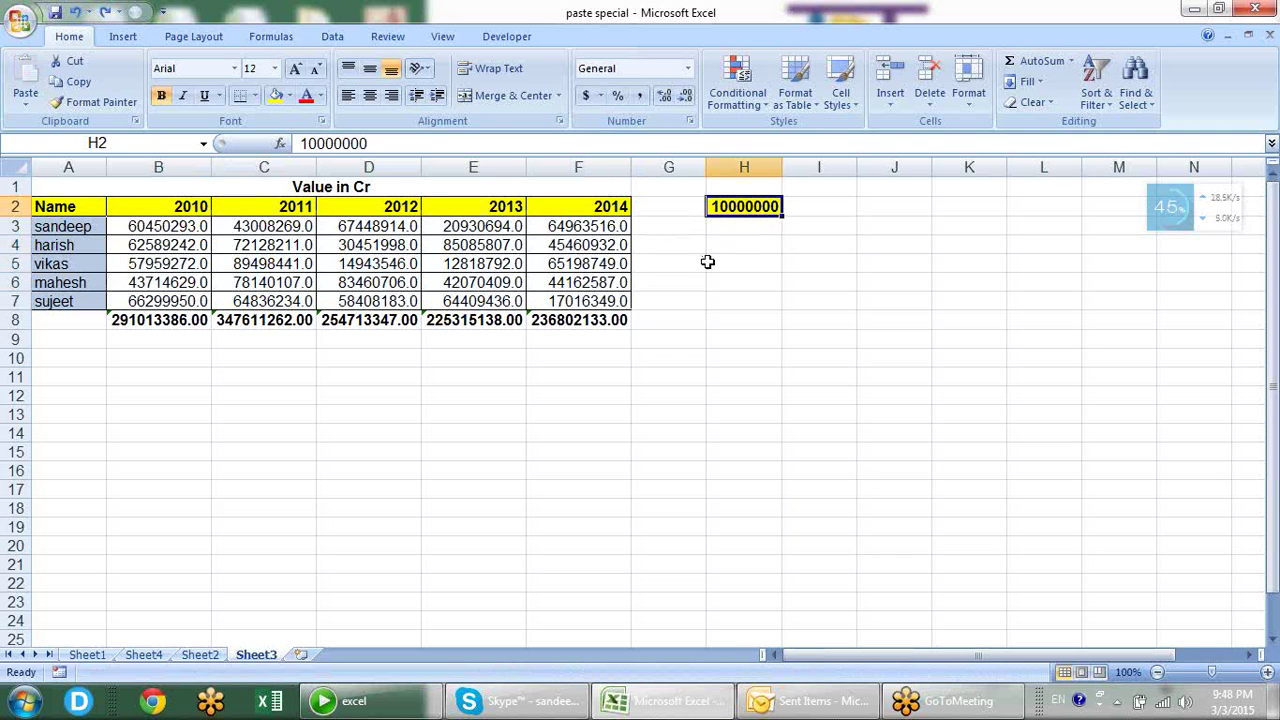
left_click(416, 249)
left_click(491, 252)
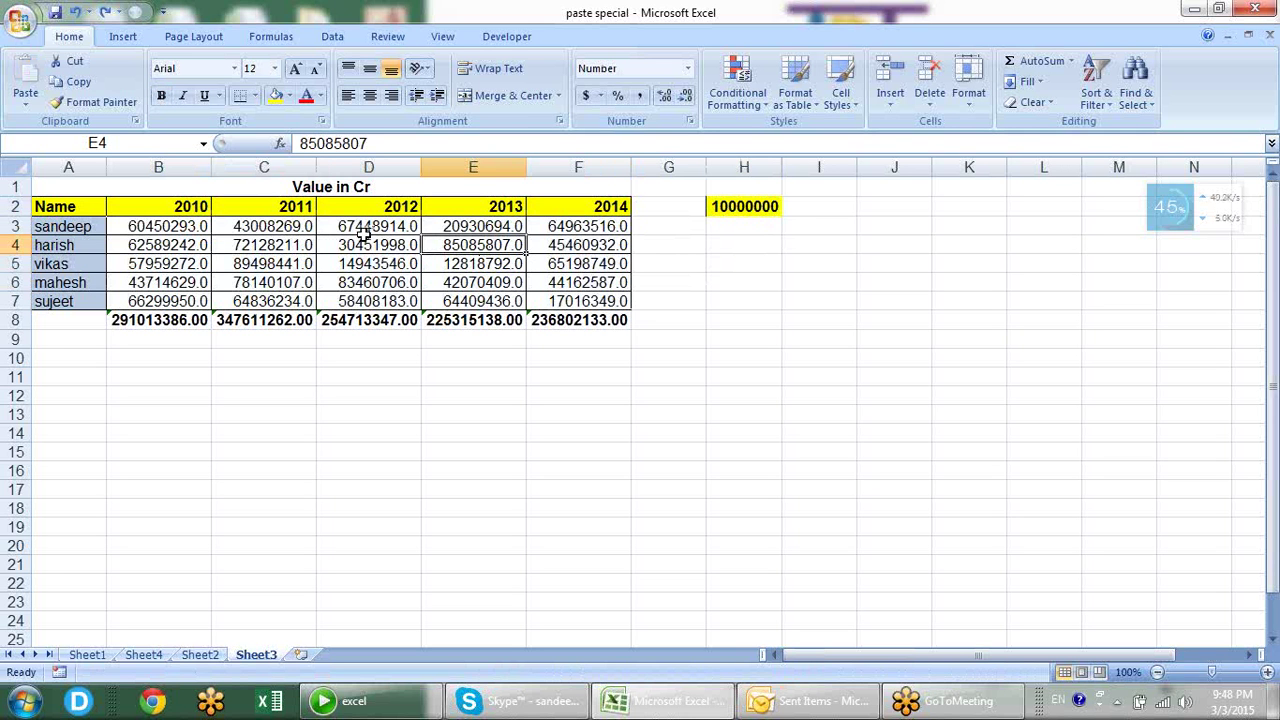
left_click(358, 230)
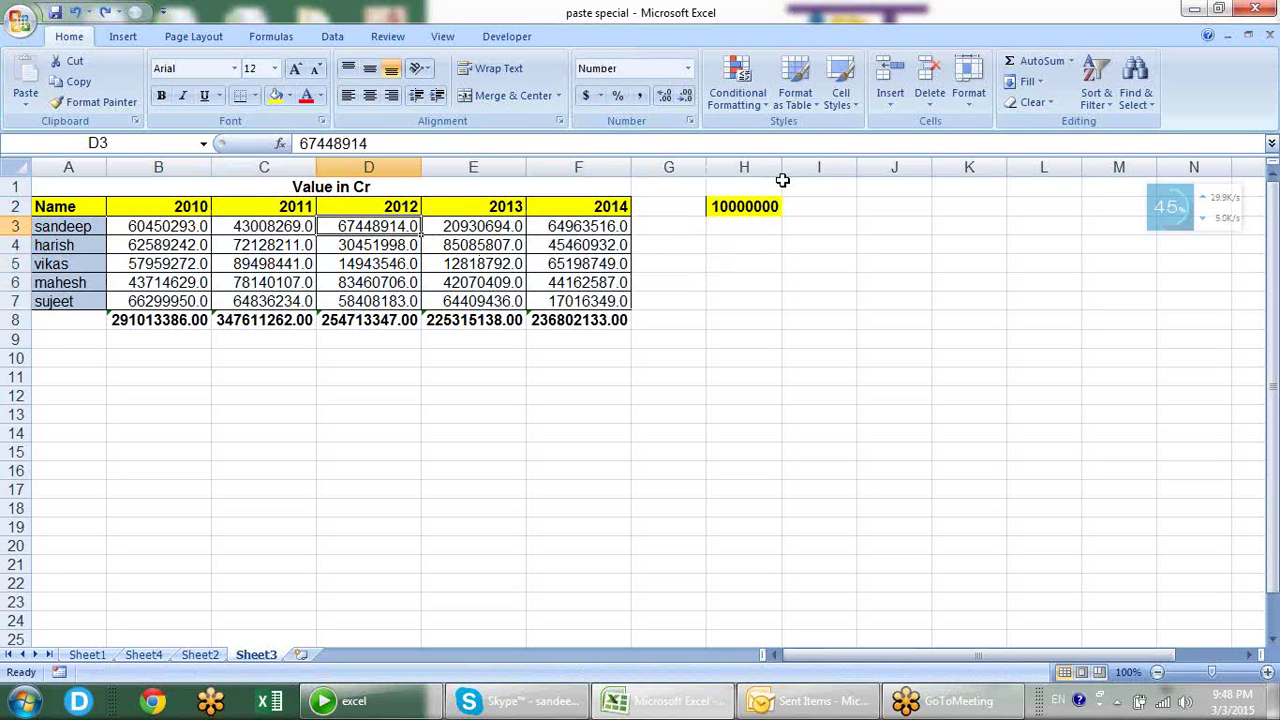
left_click(754, 204)
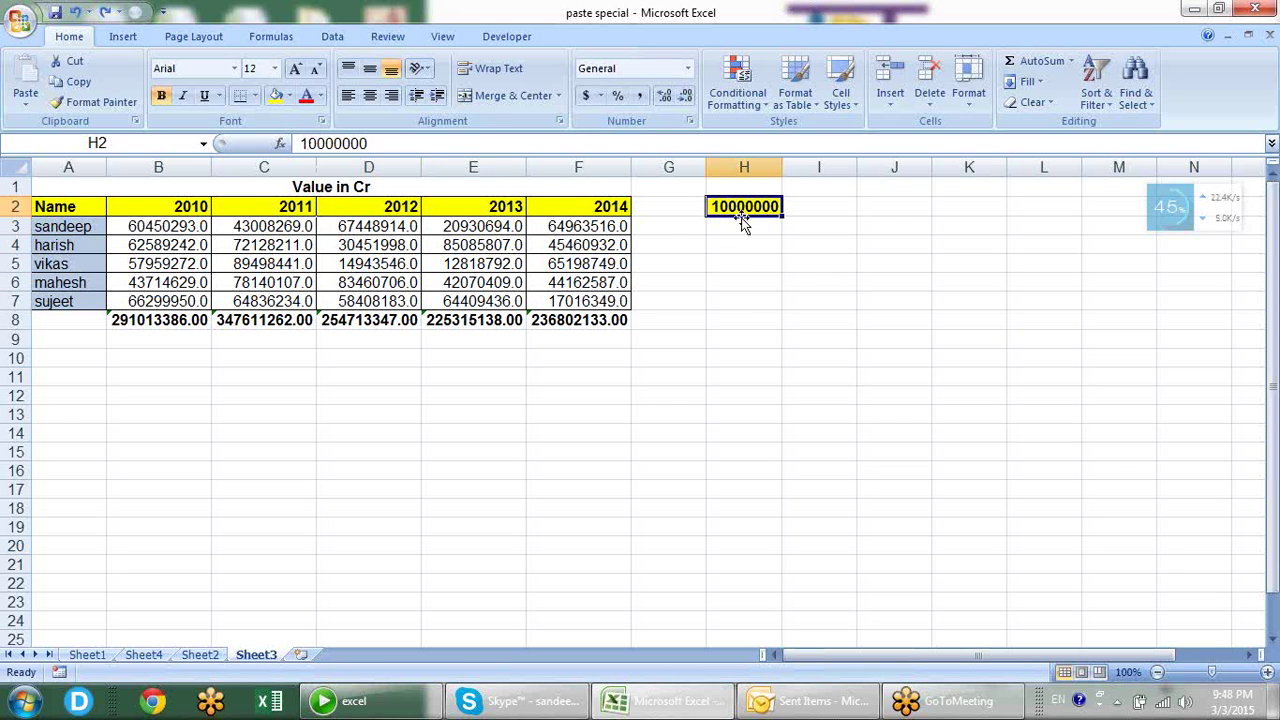
left_click(118, 318)
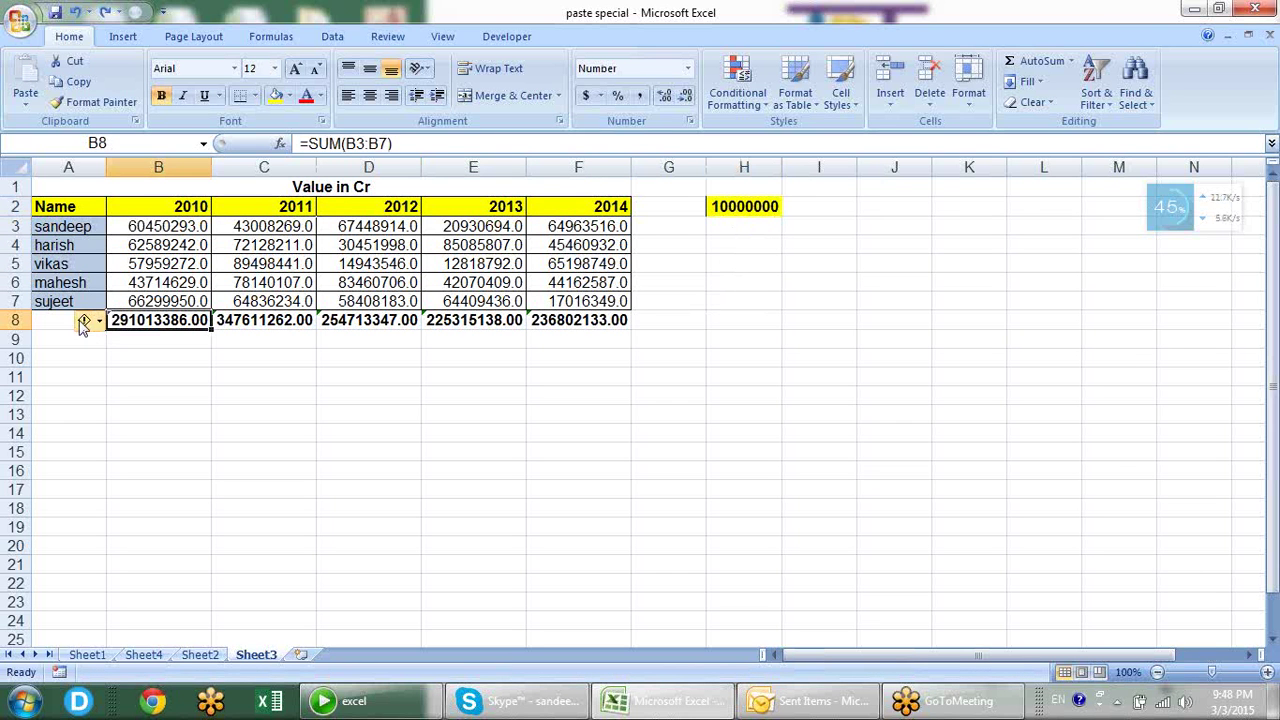
- Enter the label "Total" in A8 and make it bold
left_click(63, 320)
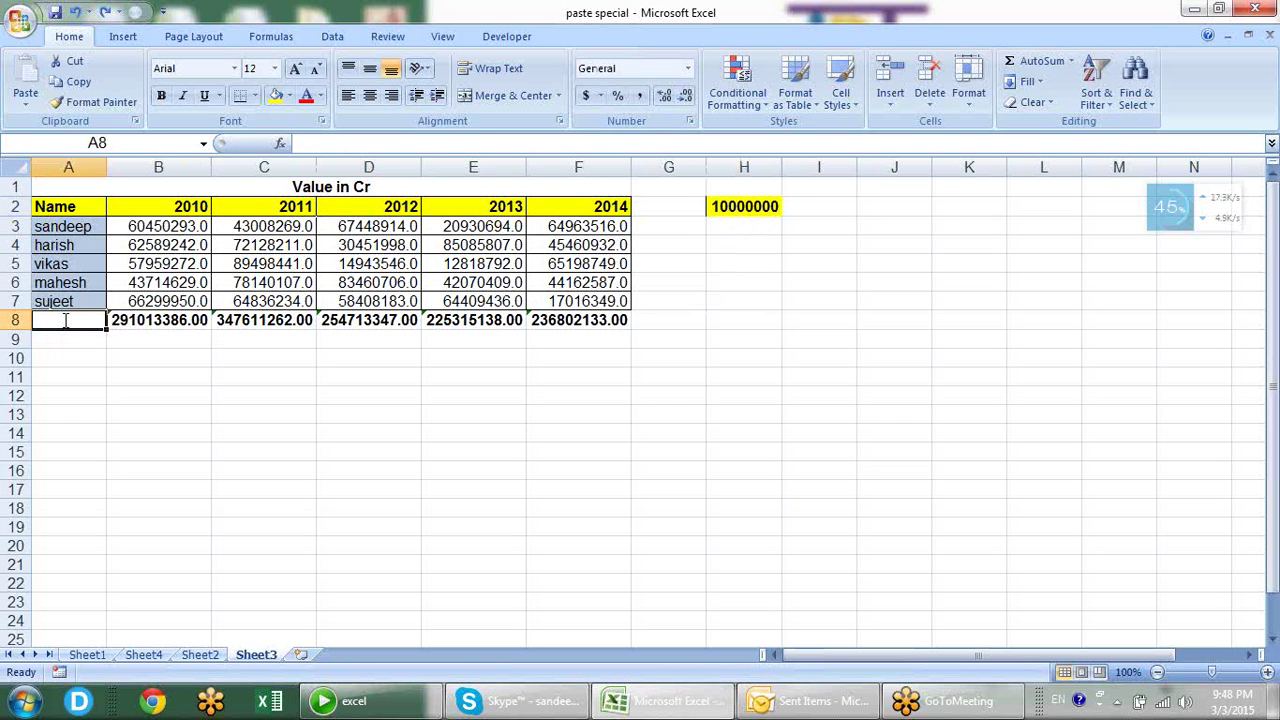
type("Total")
key("Return")
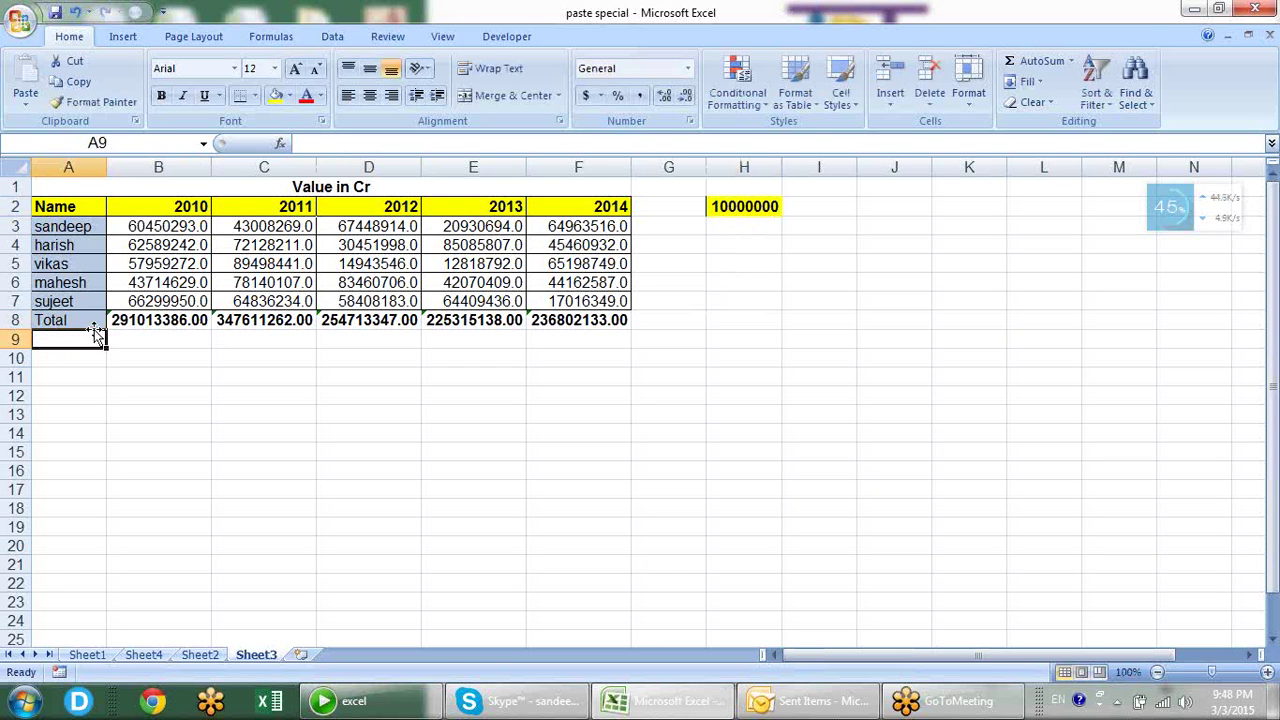
left_click(88, 320)
key("ctrl+b")
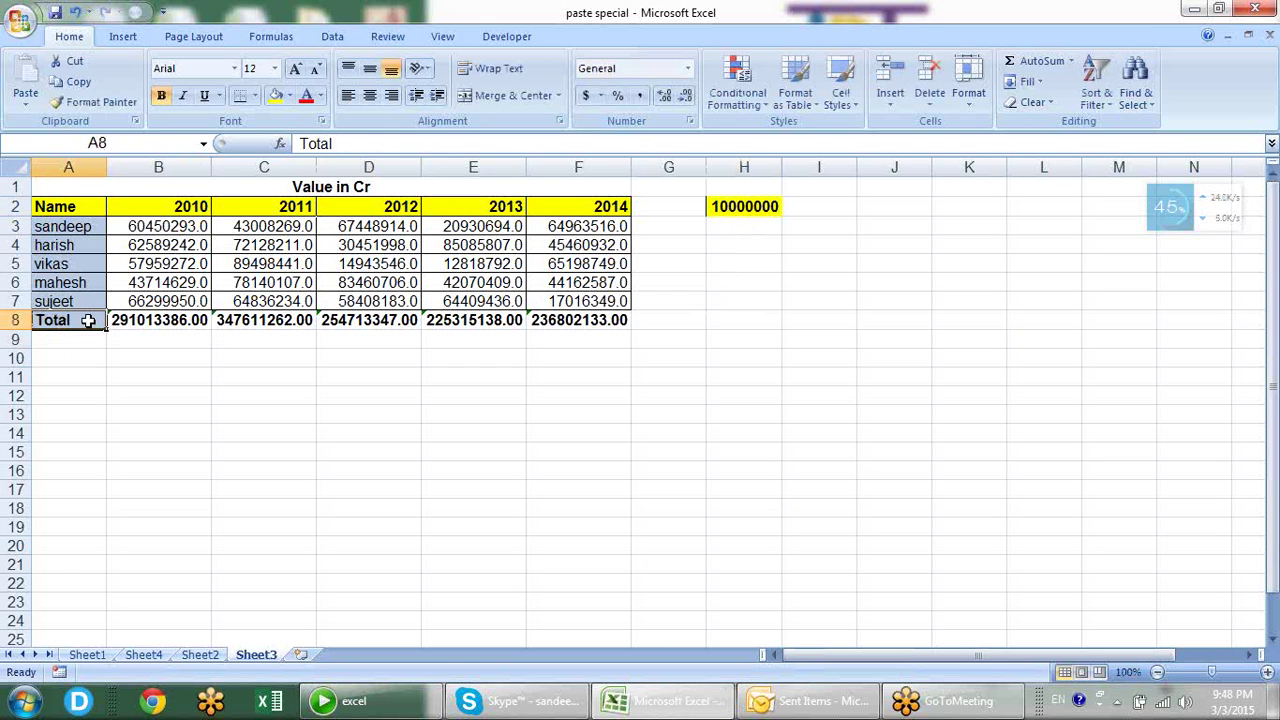
- Examine the SUM formula behind the 2010 total in B8 and the divisor in H2
left_click(150, 324)
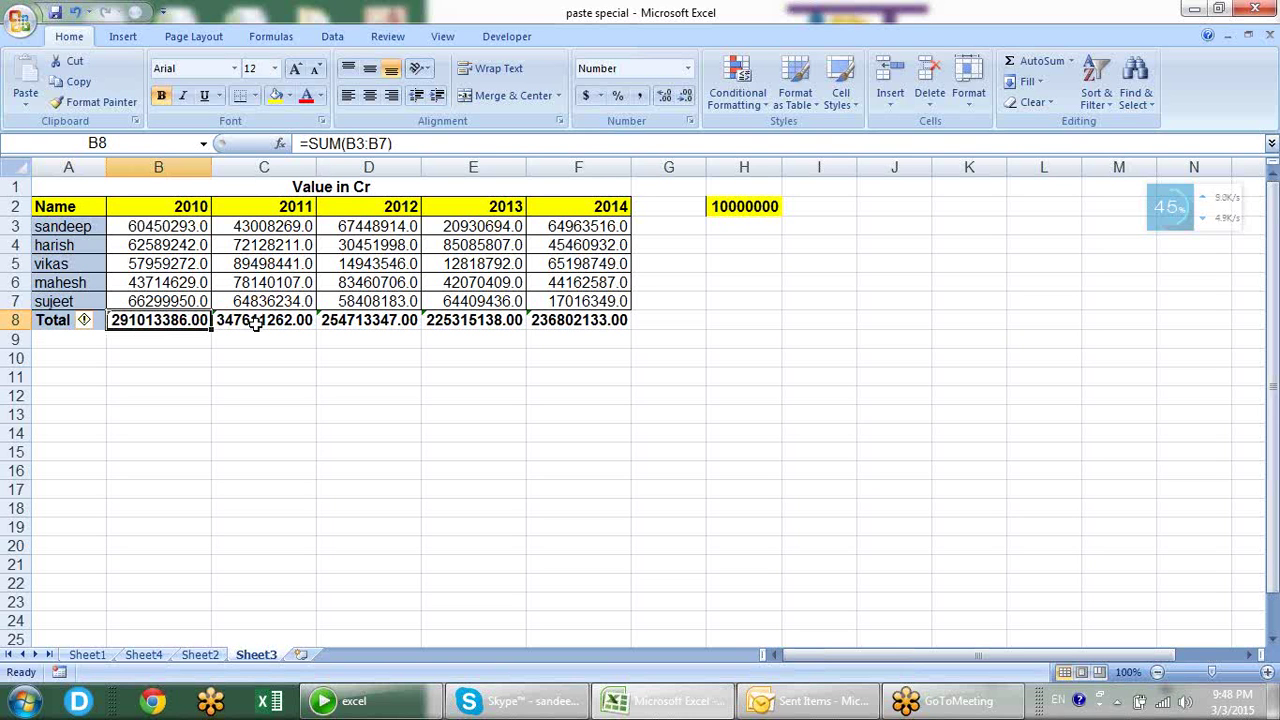
key("F2")
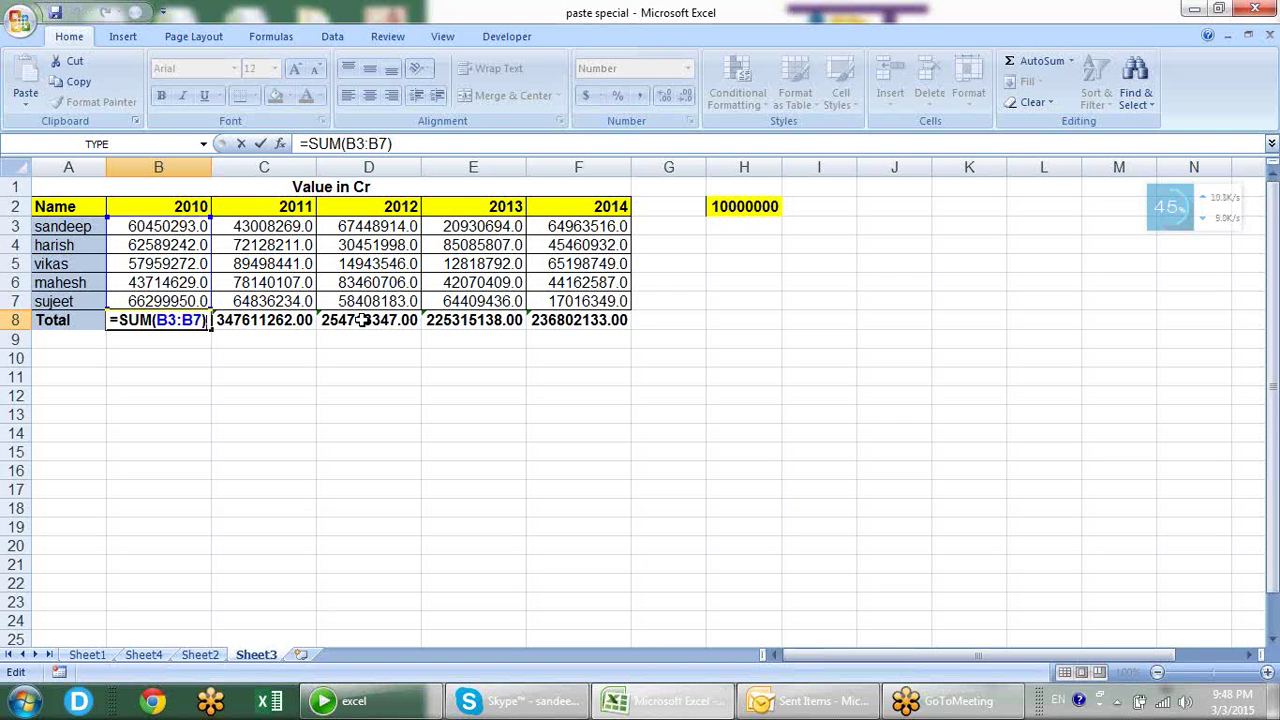
key("ctrl+Return")
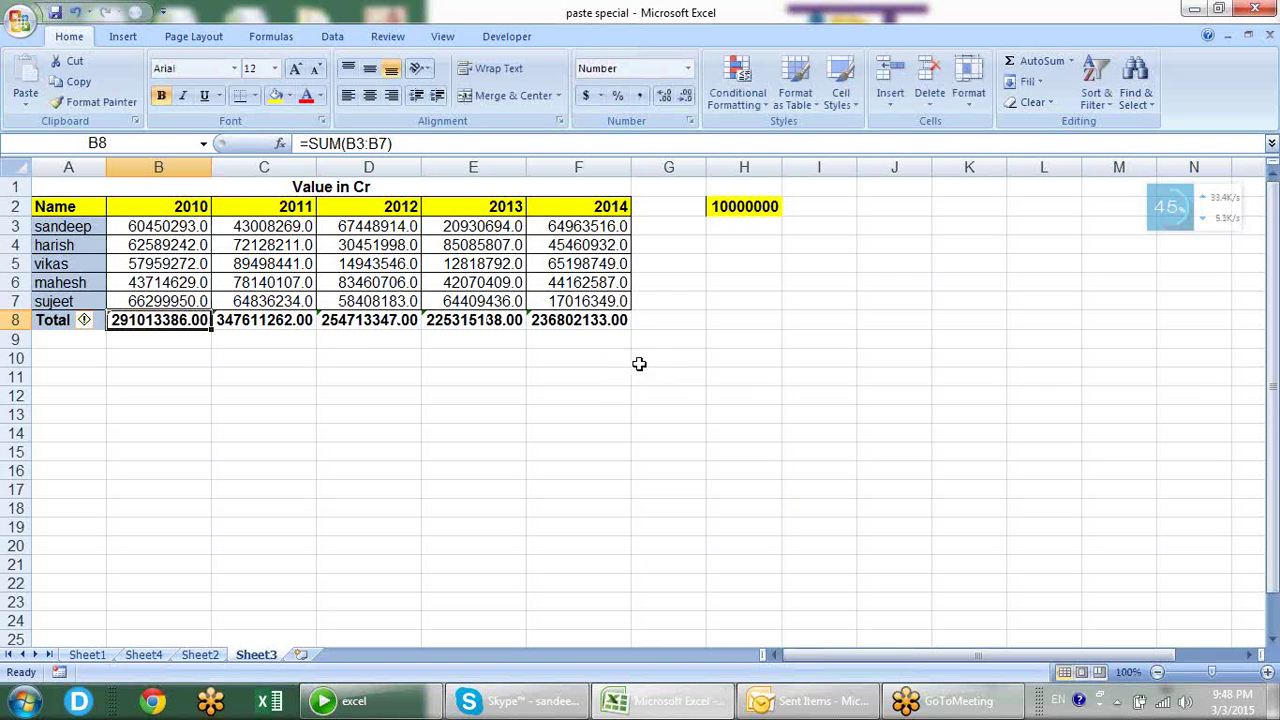
left_click(743, 204)
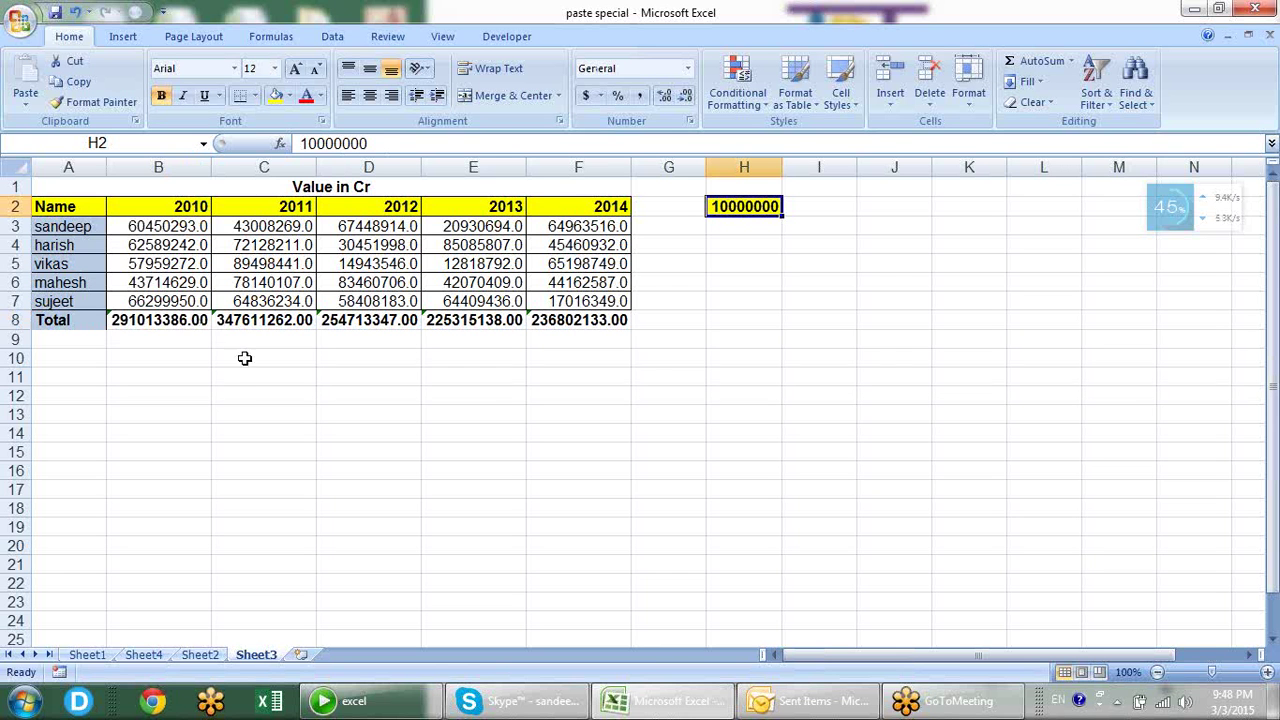
left_click(200, 320)
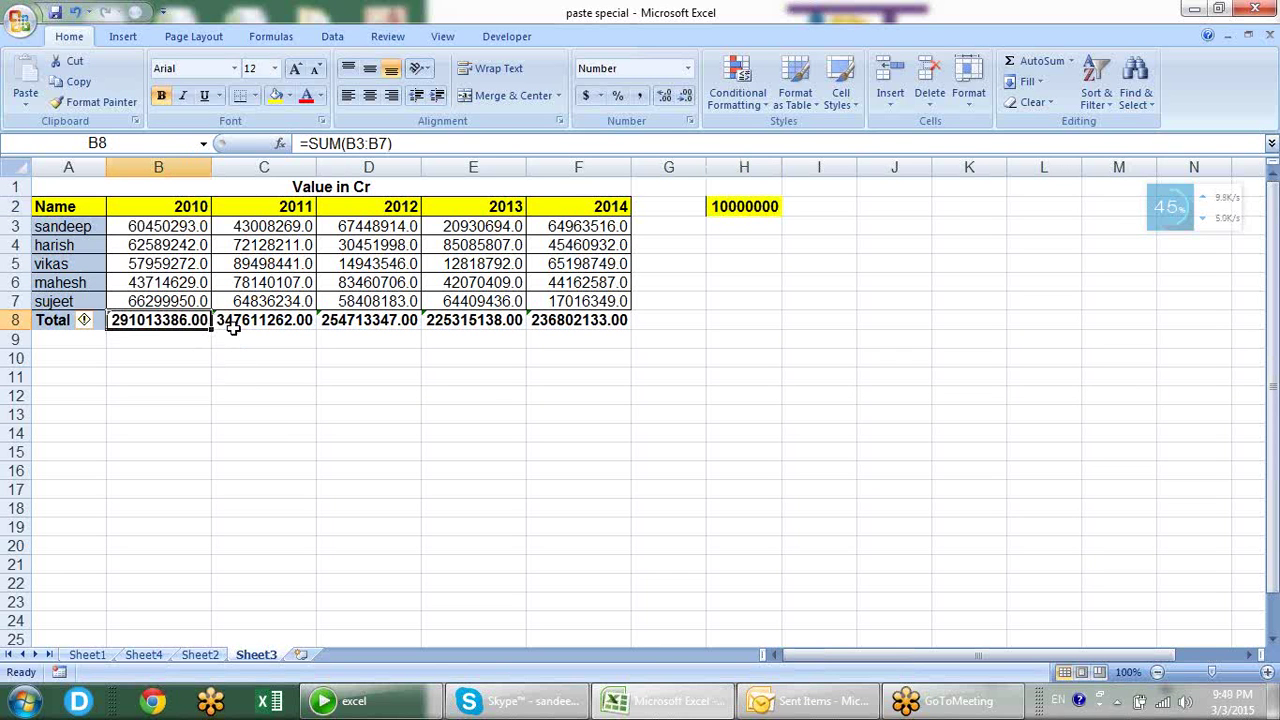
key("F2")
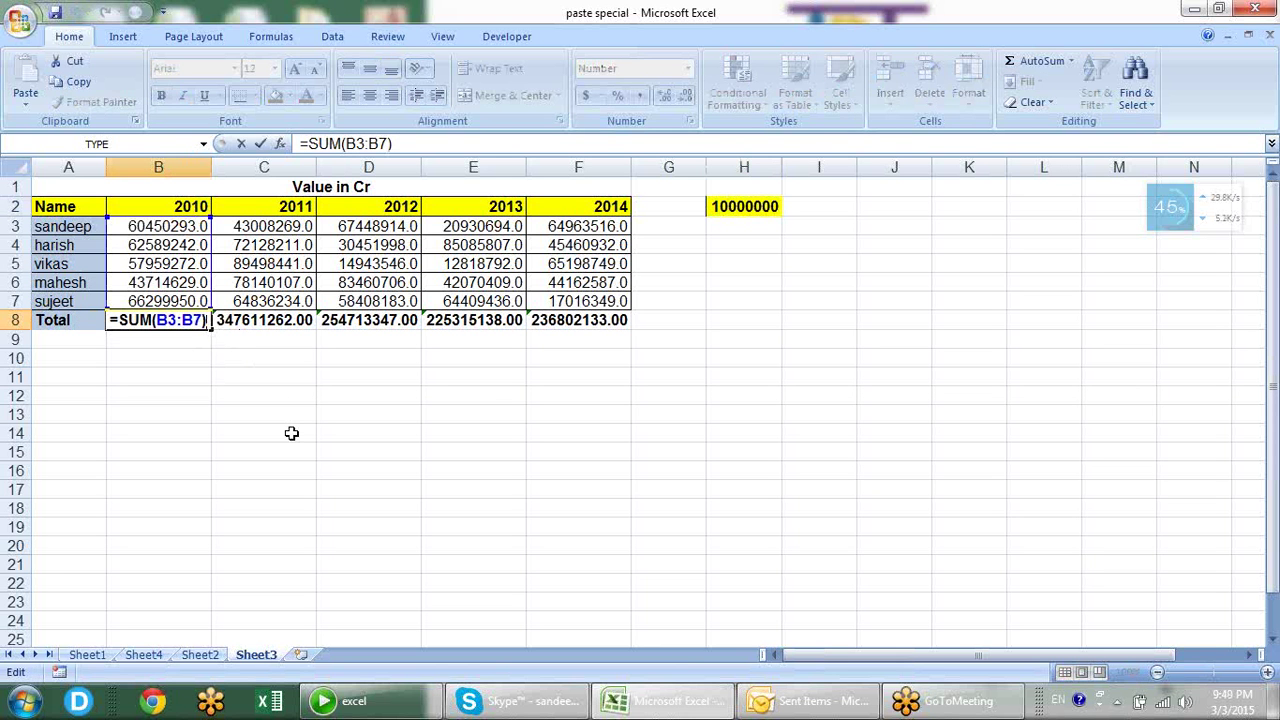
type("/10000")
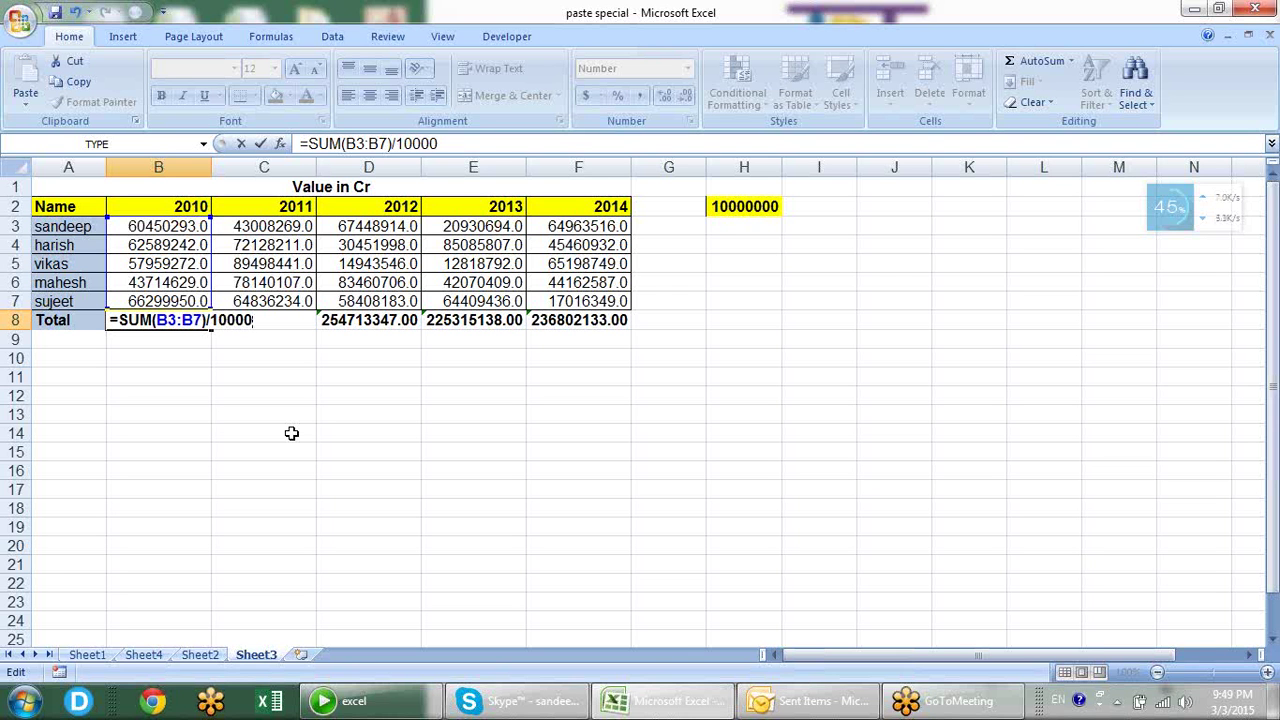
key("Escape")
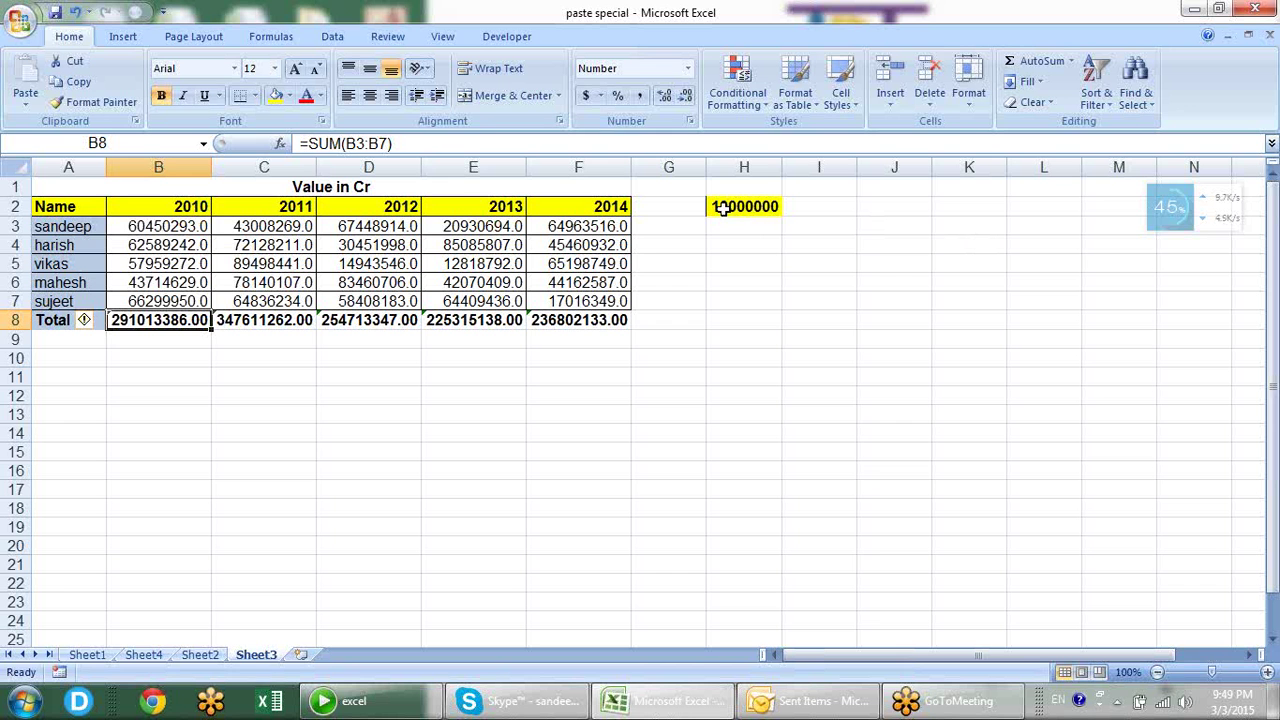
- Divide the totals in B8:F8 by the 10000000 in H2 using Paste Special with Divide
left_click(722, 207)
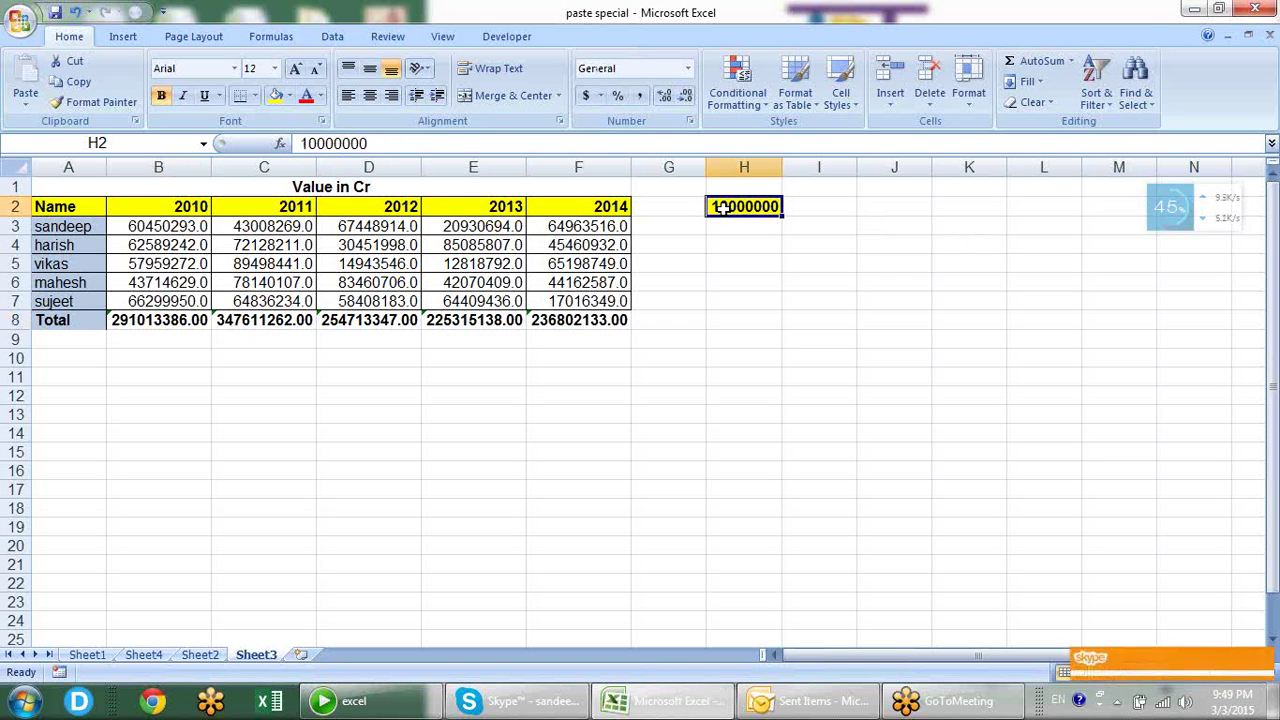
key("ctrl+c")
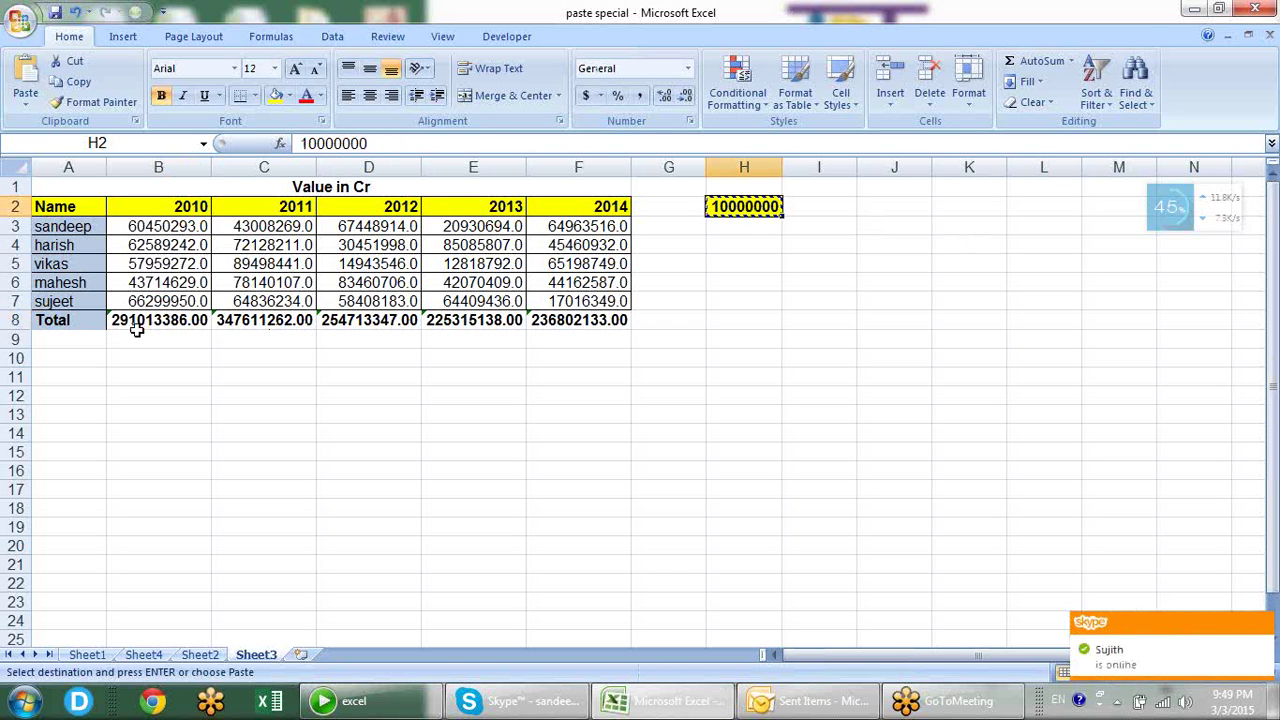
left_click_drag(150, 322, 588, 319)
right_click(588, 319)
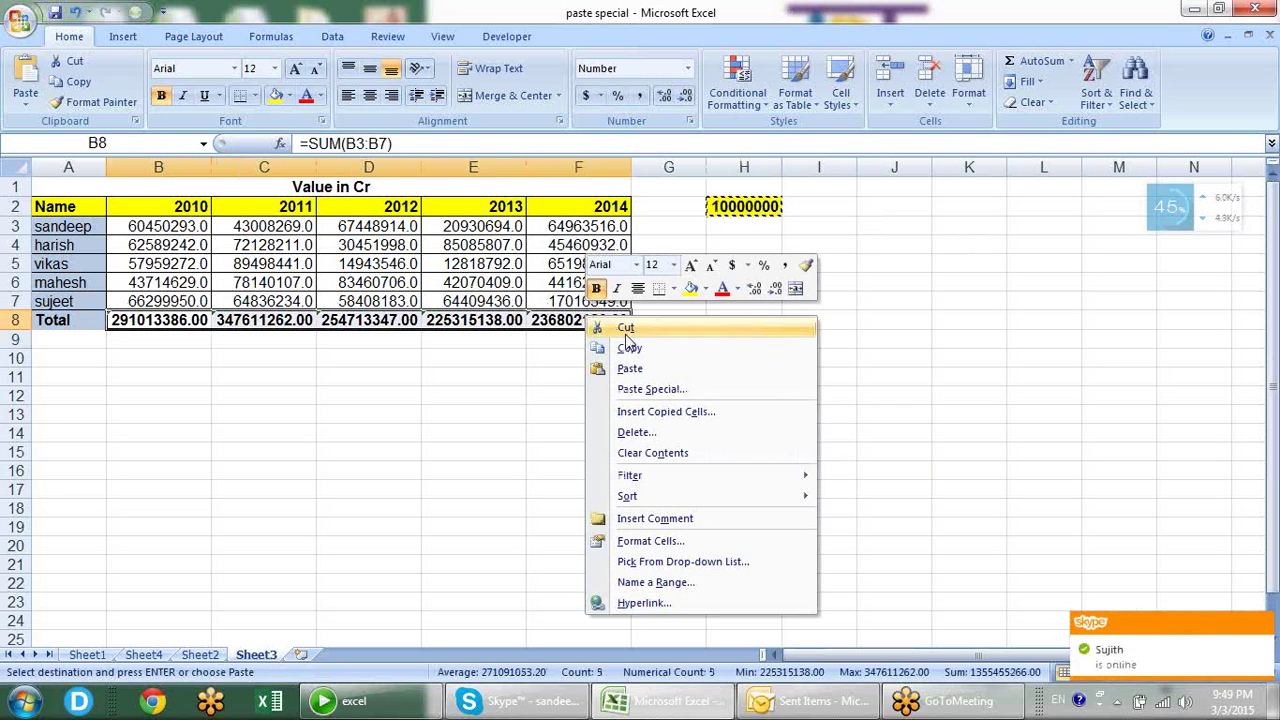
left_click(645, 390)
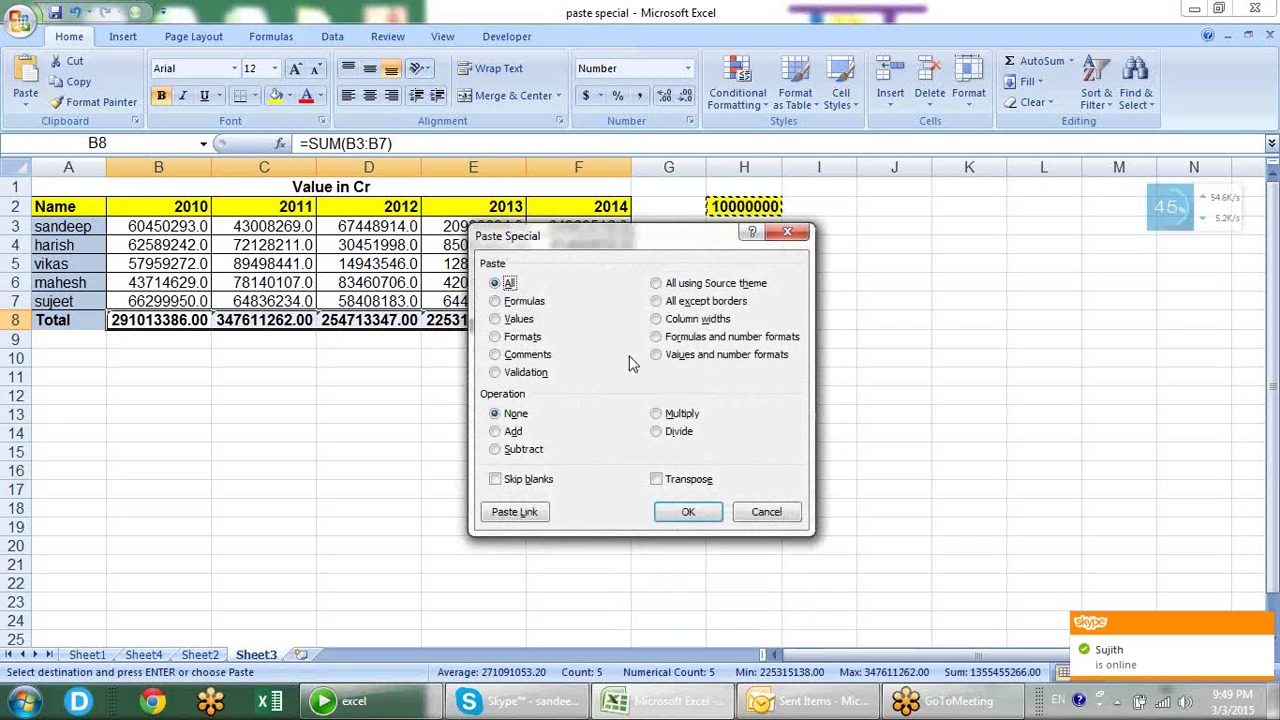
left_click(656, 431)
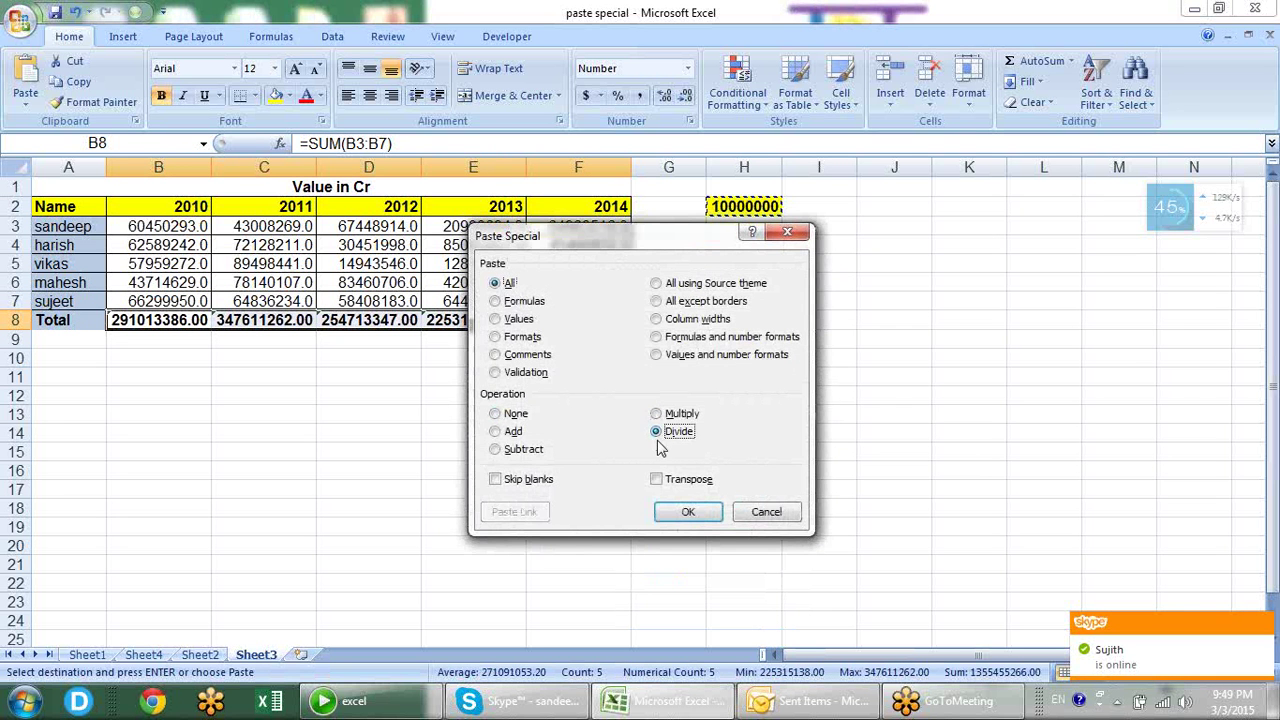
left_click(686, 511)
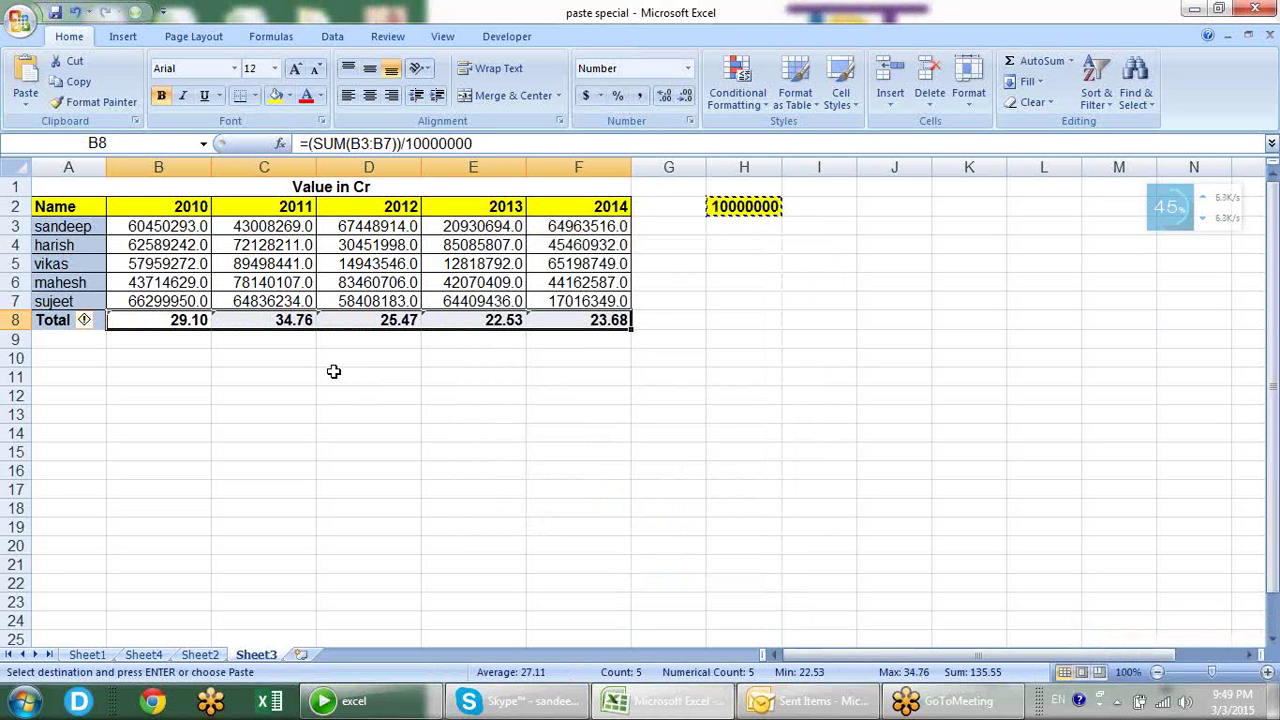
- Undo the division of the totals, reselect B8:F8 and reapply Paste Special with Divide using the copied H2 divisor
key("ctrl+z")
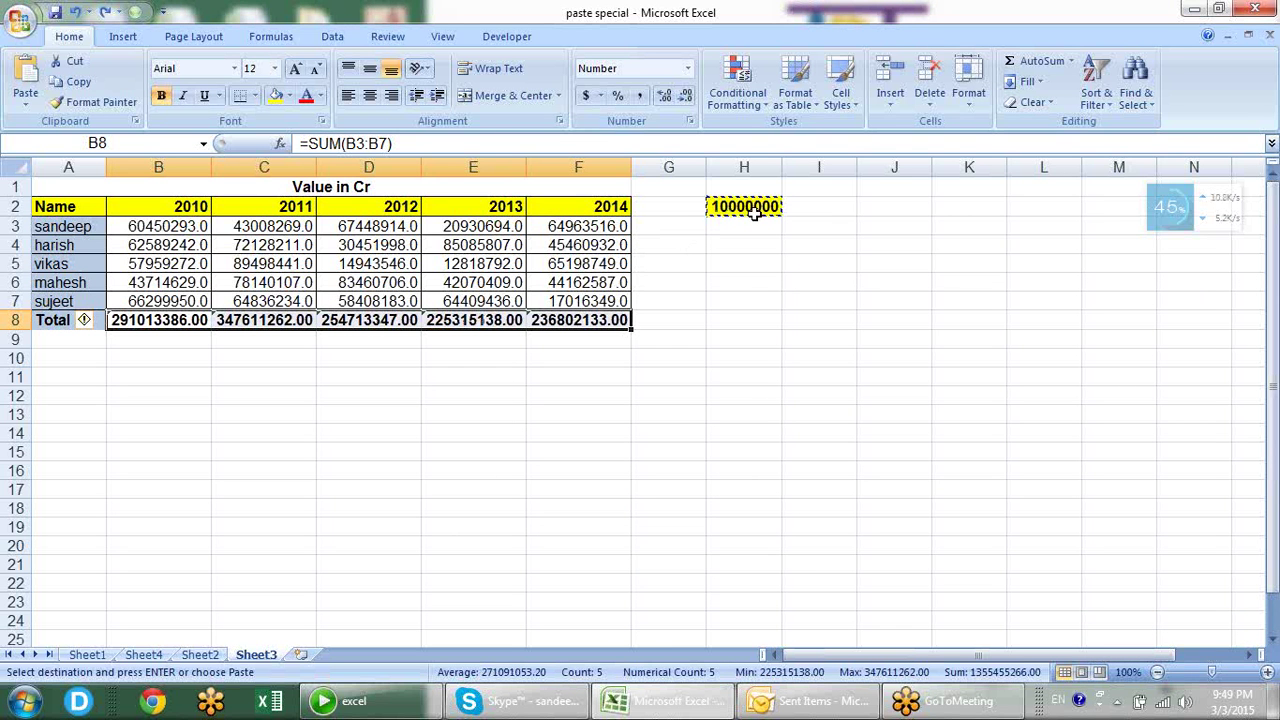
left_click(118, 320)
left_click_drag(118, 320, 556, 322)
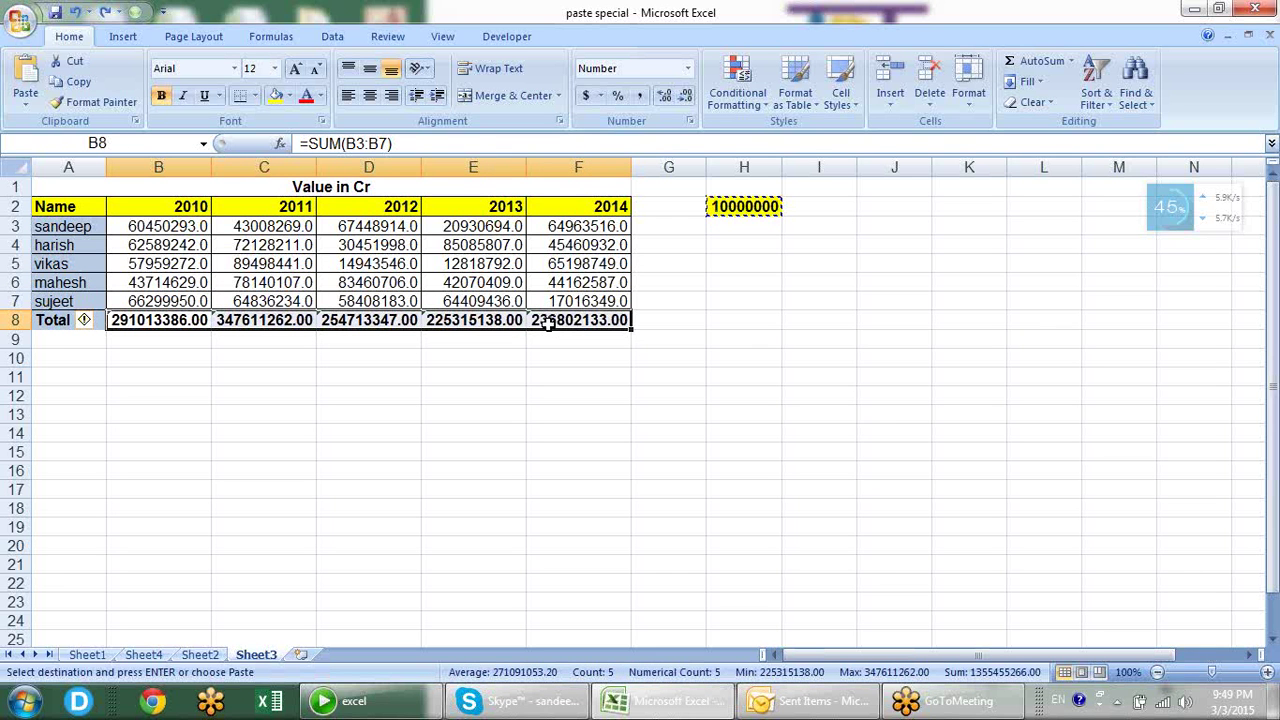
right_click(179, 322)
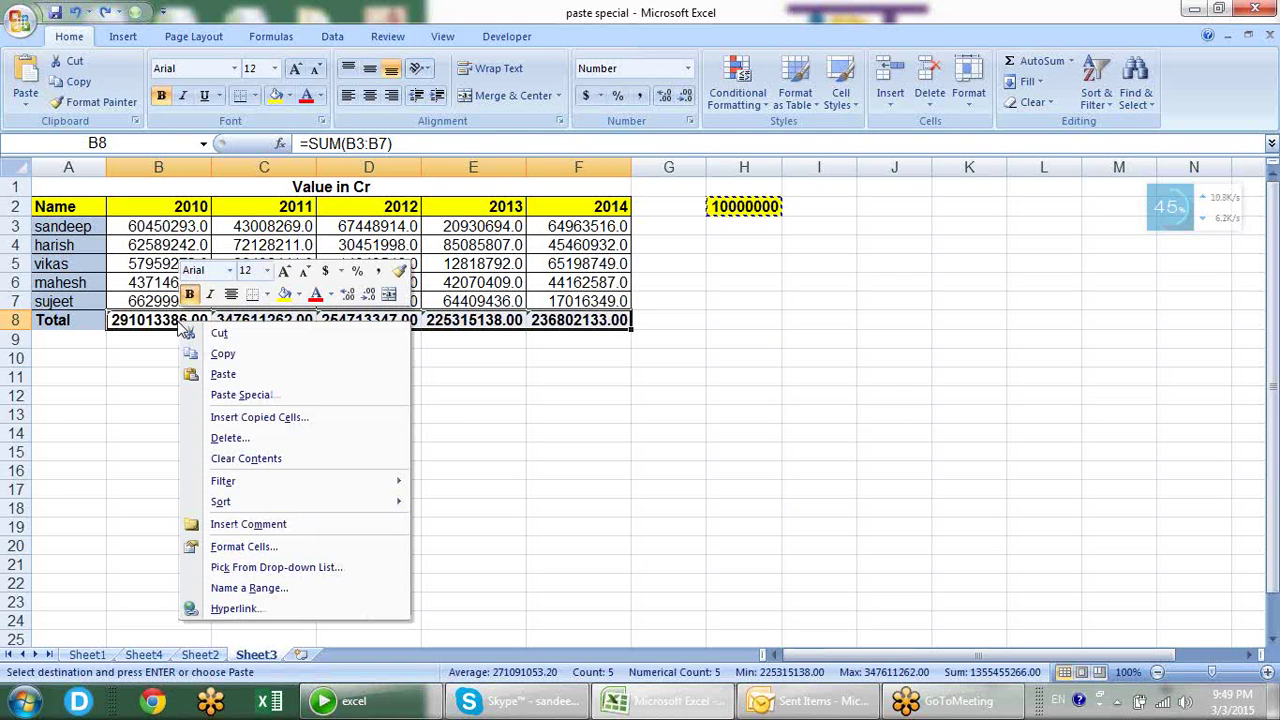
left_click(248, 395)
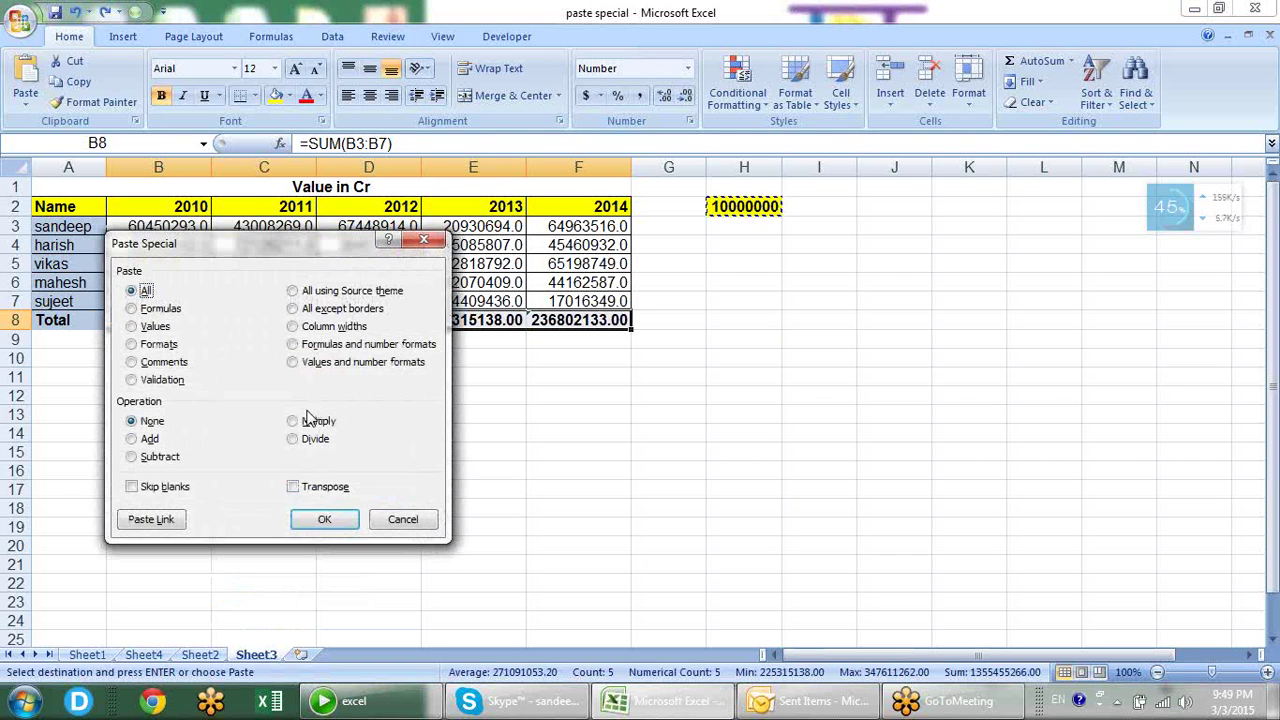
left_click(300, 439)
left_click(322, 521)
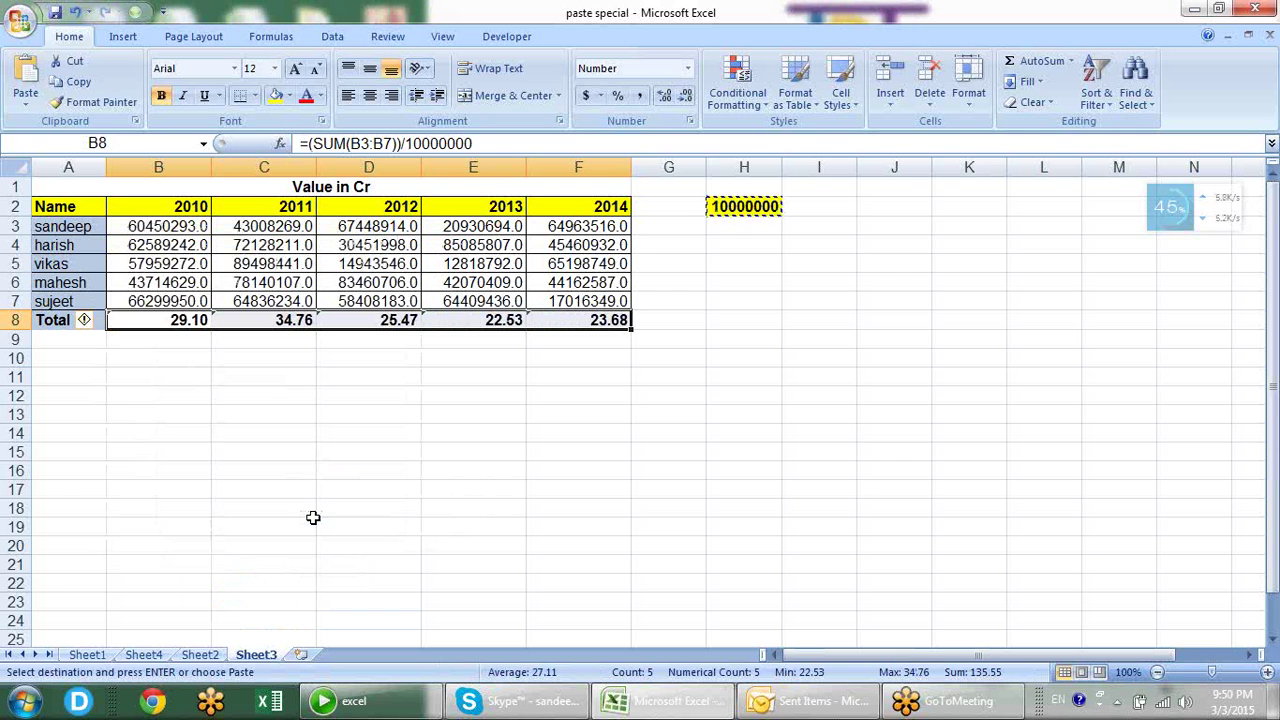
- Clear the copy selection and examine the total formulas across B8 to F8
left_click(173, 313)
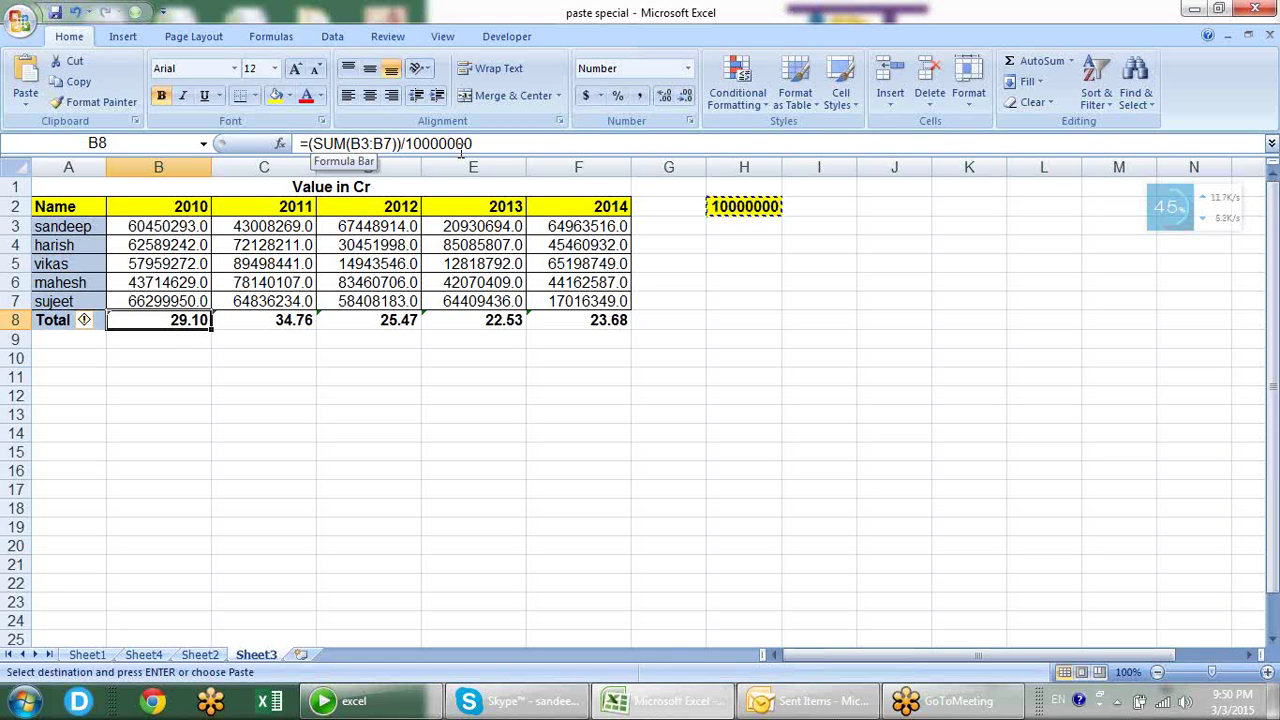
key("Return")
key("Right")
key("Right")
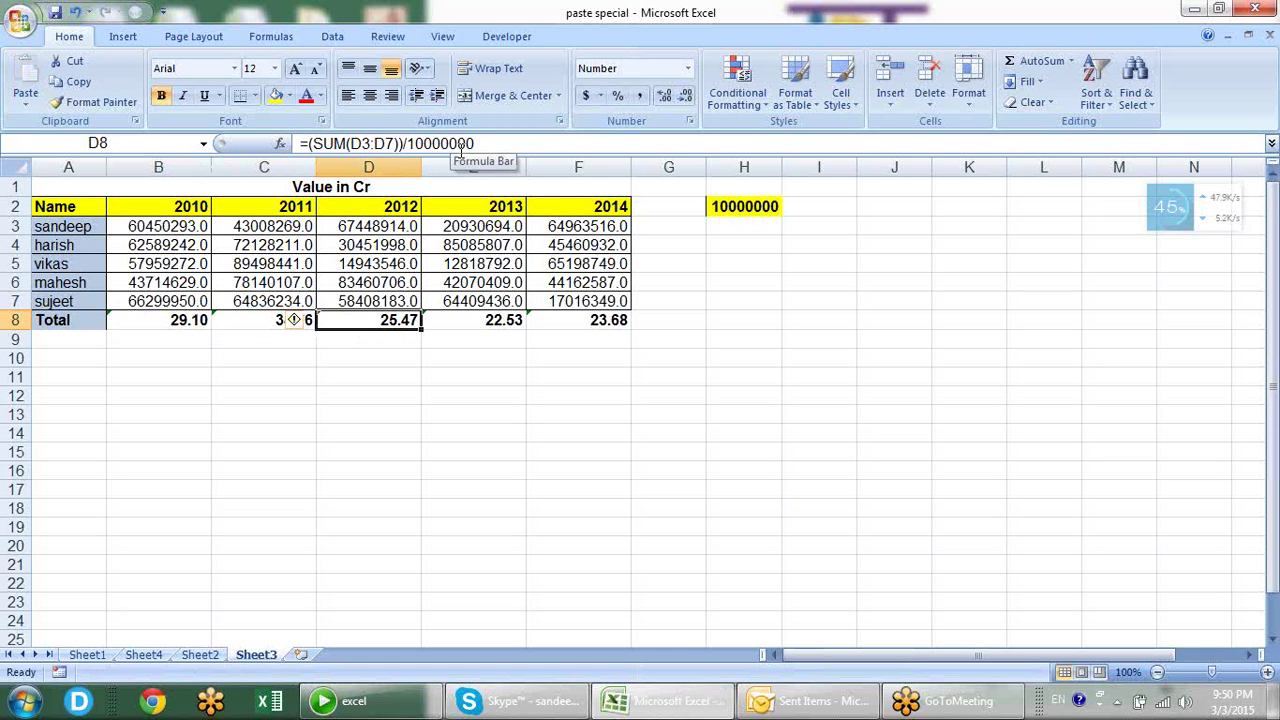
key("Right")
key("Right")
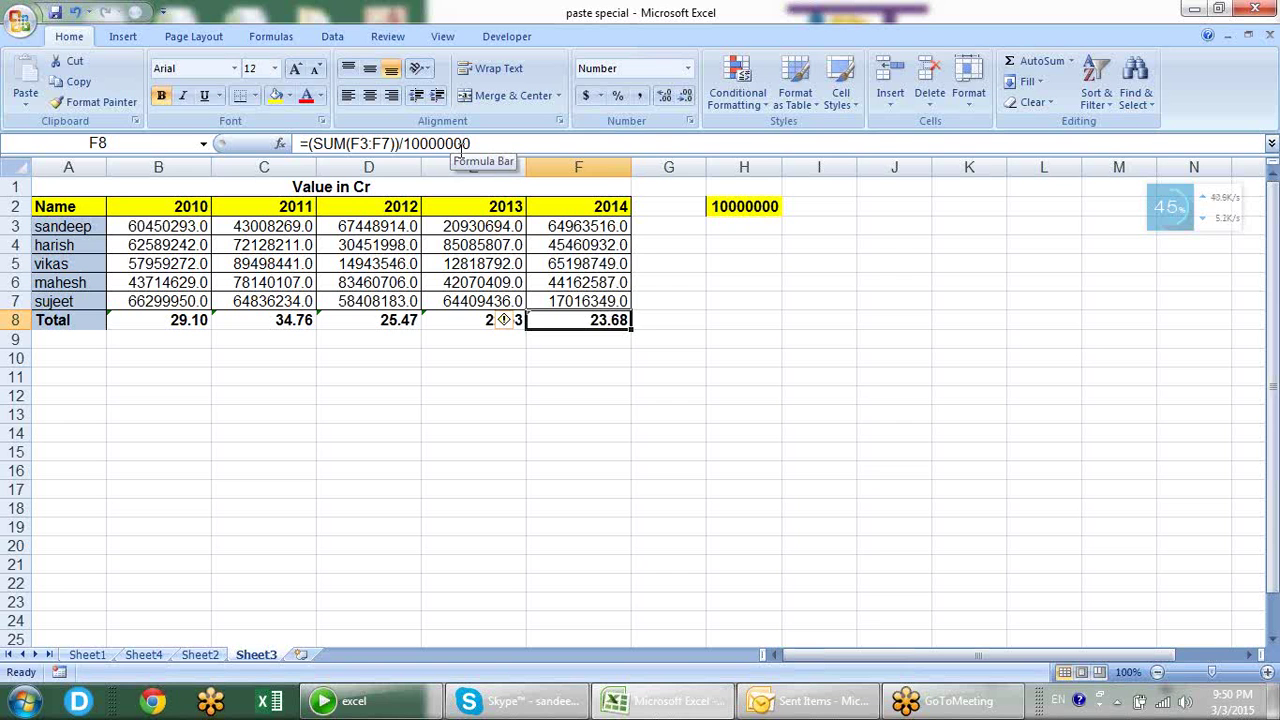
key("Left")
key("Left")
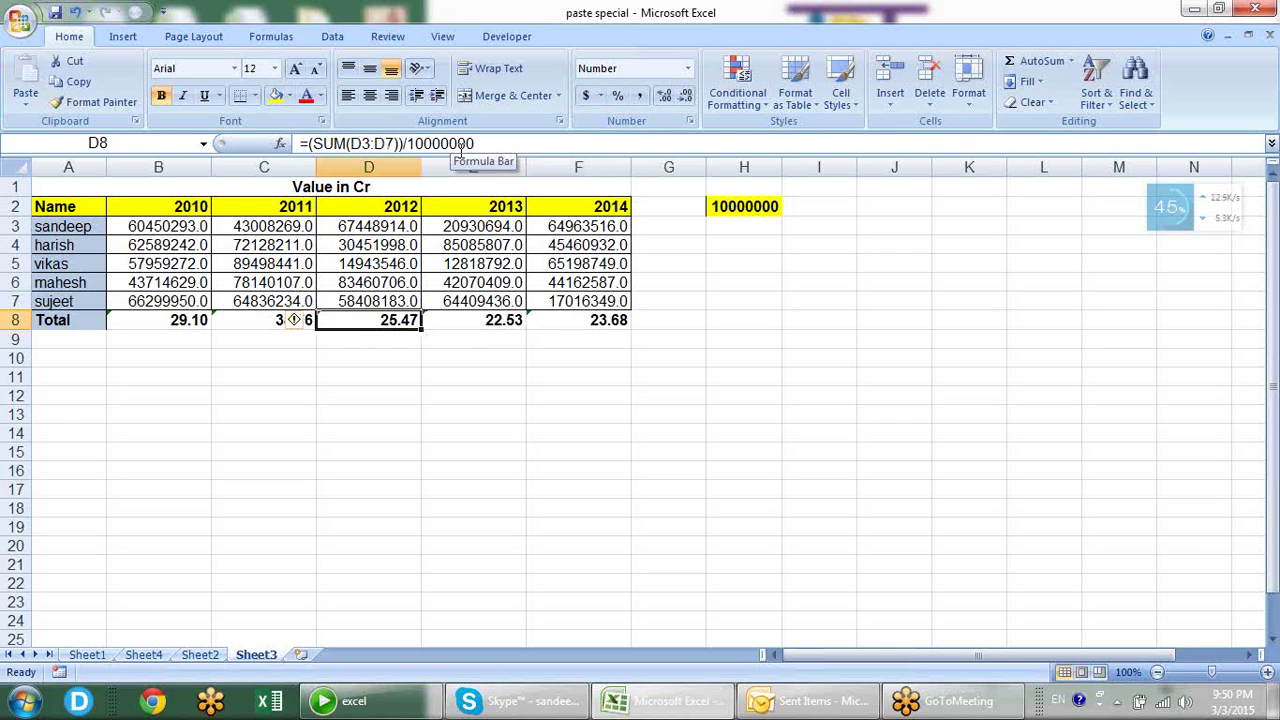
- Inspect the SUM ranges and the divisor inside the individual total formulas in row 8, keeping each formula as is
key("F2")
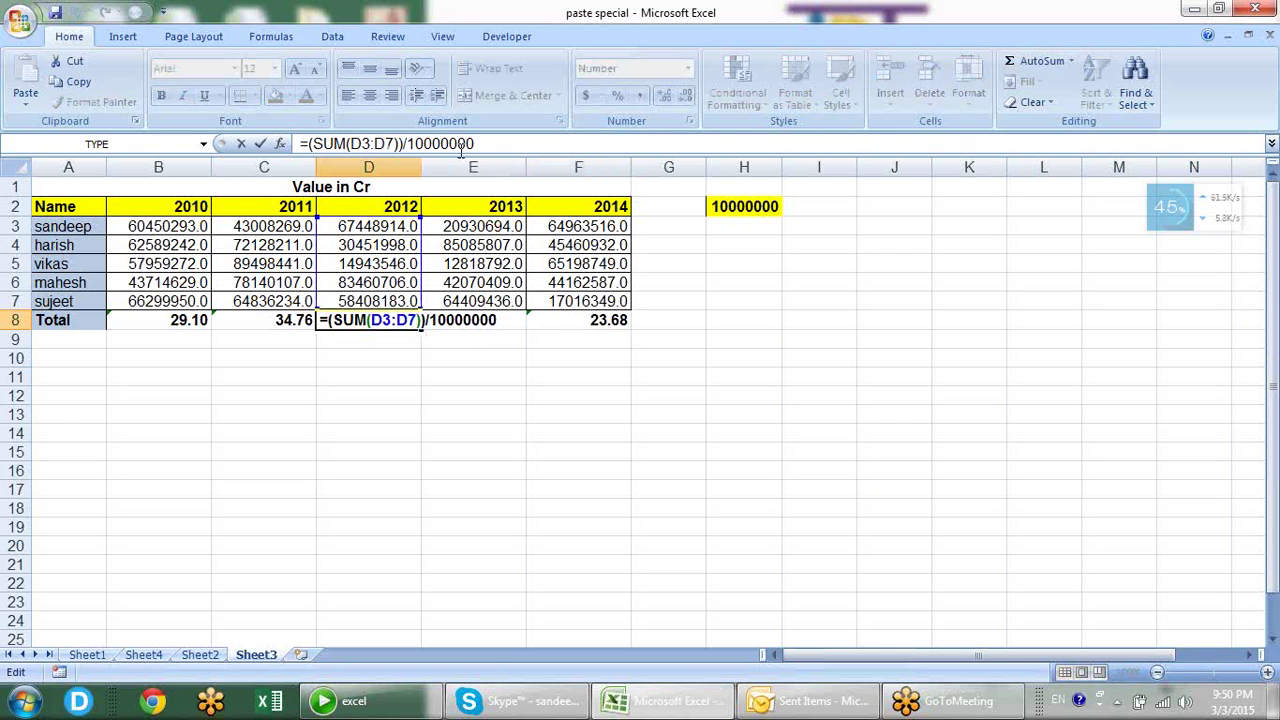
key("Escape")
key("Left")
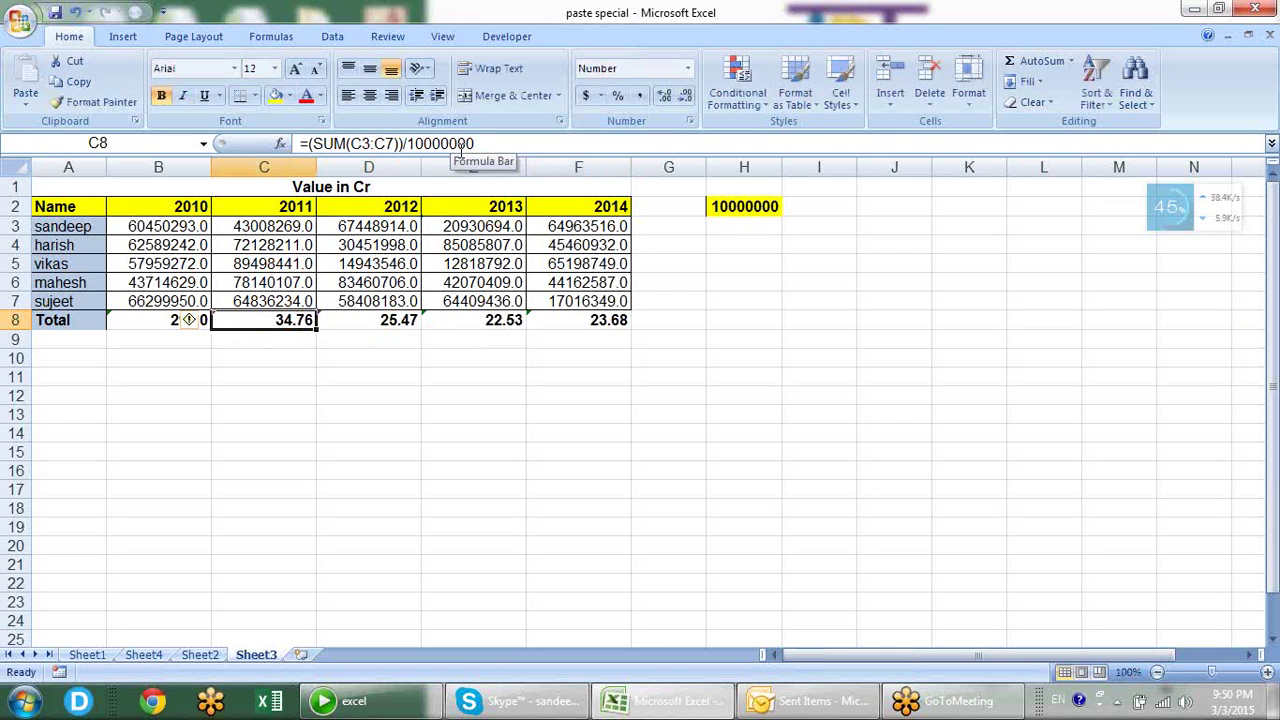
key("Left")
key("F2")
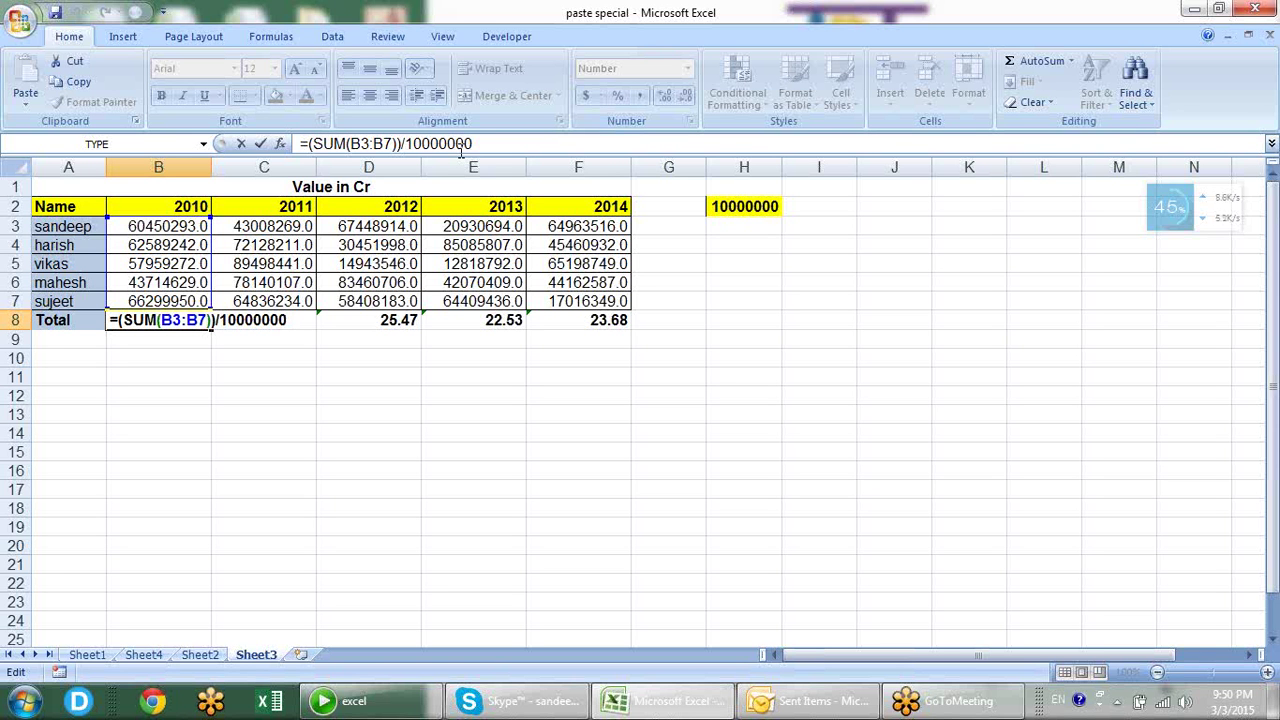
key("ctrl+Return")
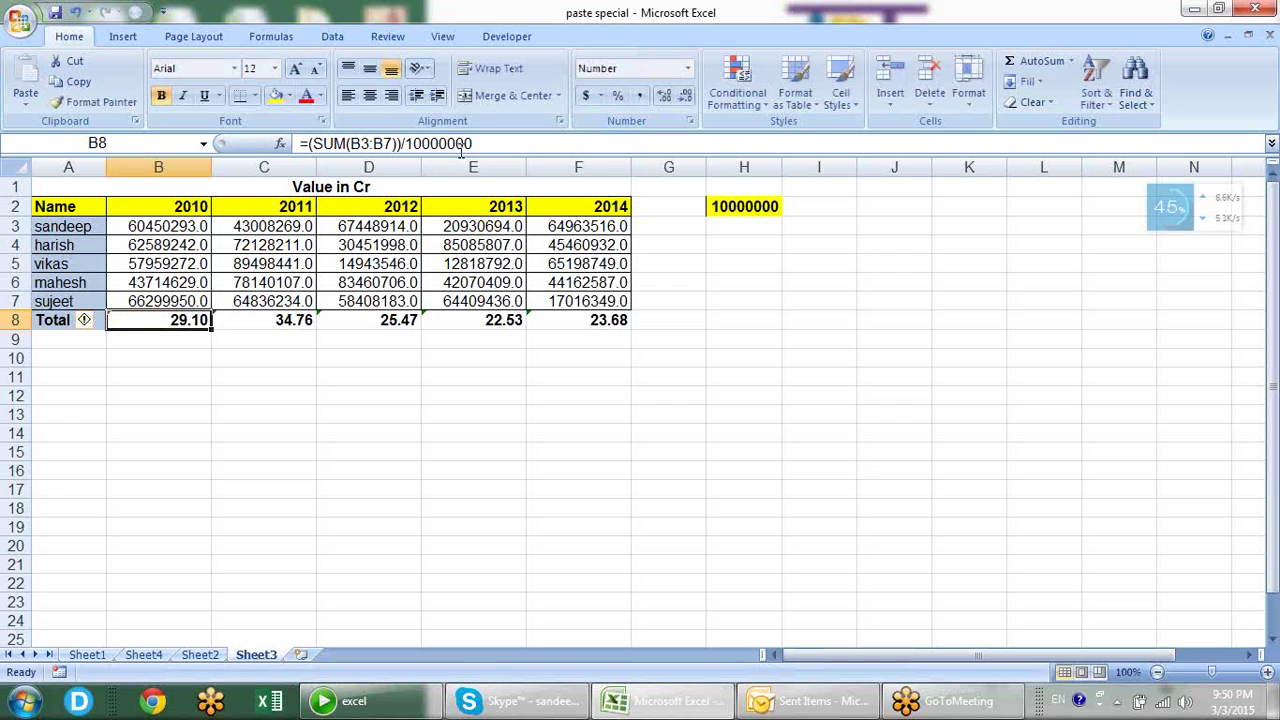
key("Right")
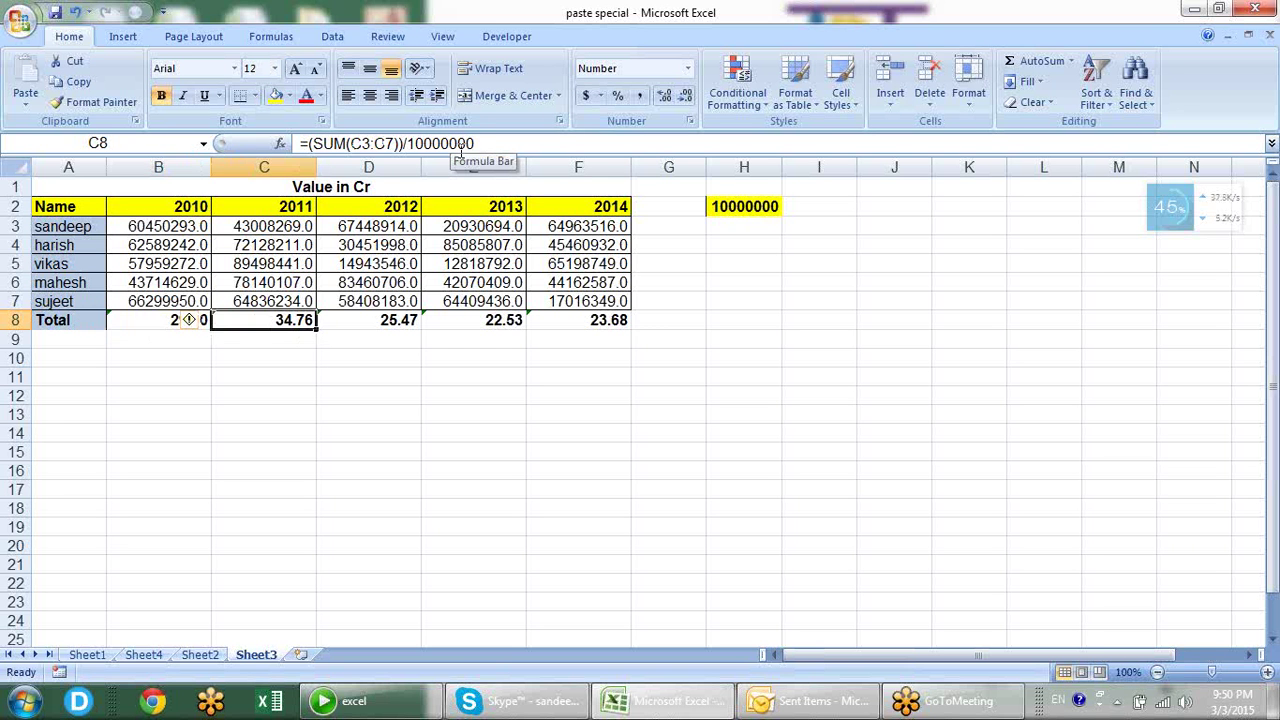
key("F2")
key("ctrl+Return")
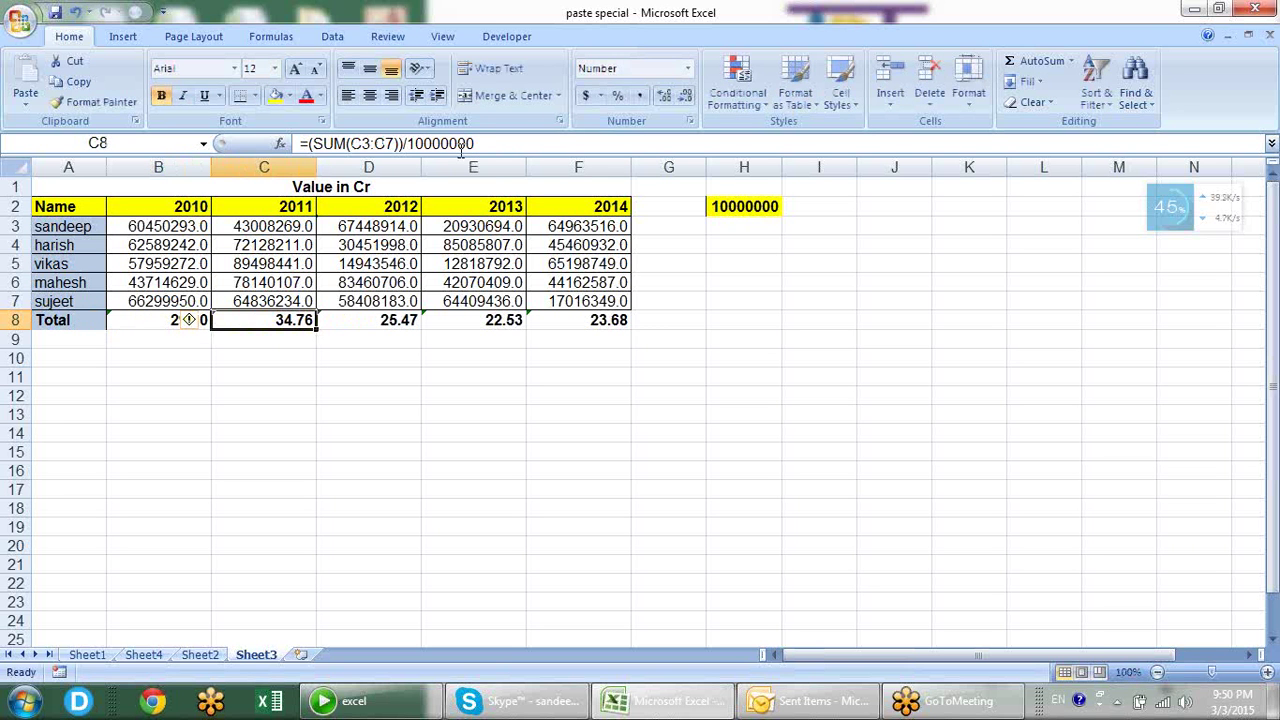
key("Right")
key("F2")
key("ctrl+Return")
key("Right")
key("F2")
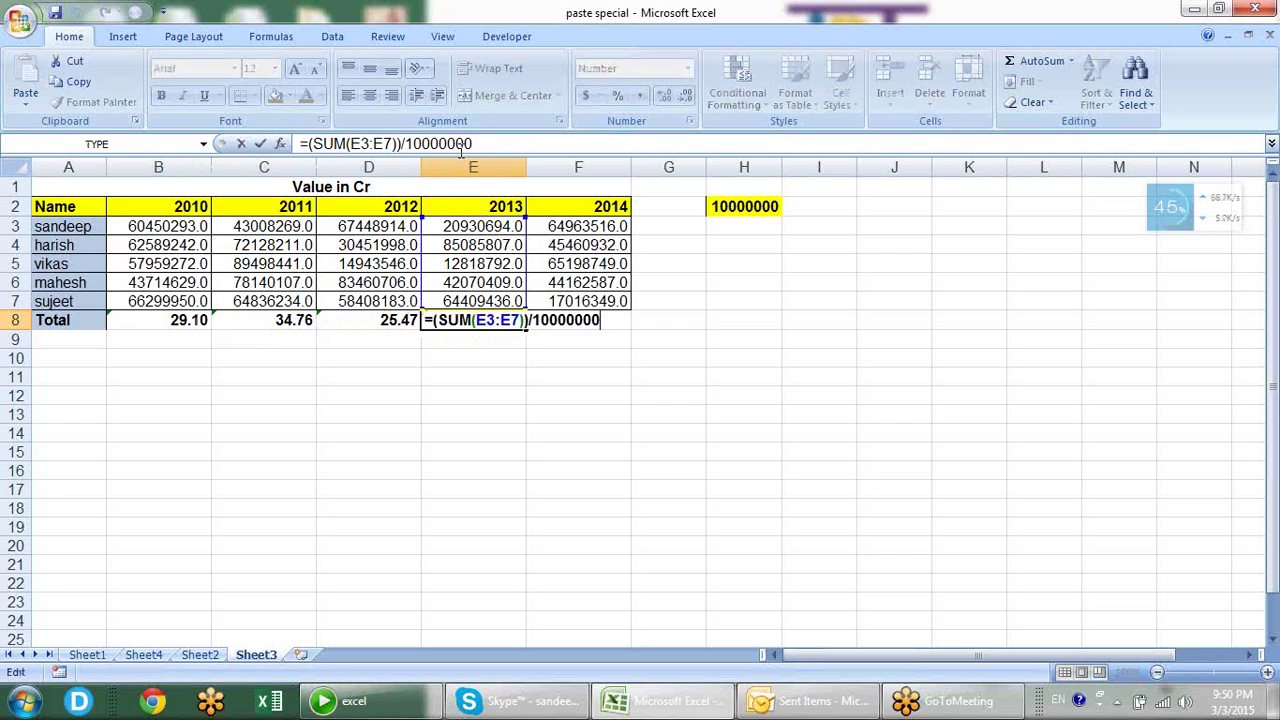
key("ctrl+Return")
key("Left")
key("Left")
key("Left")
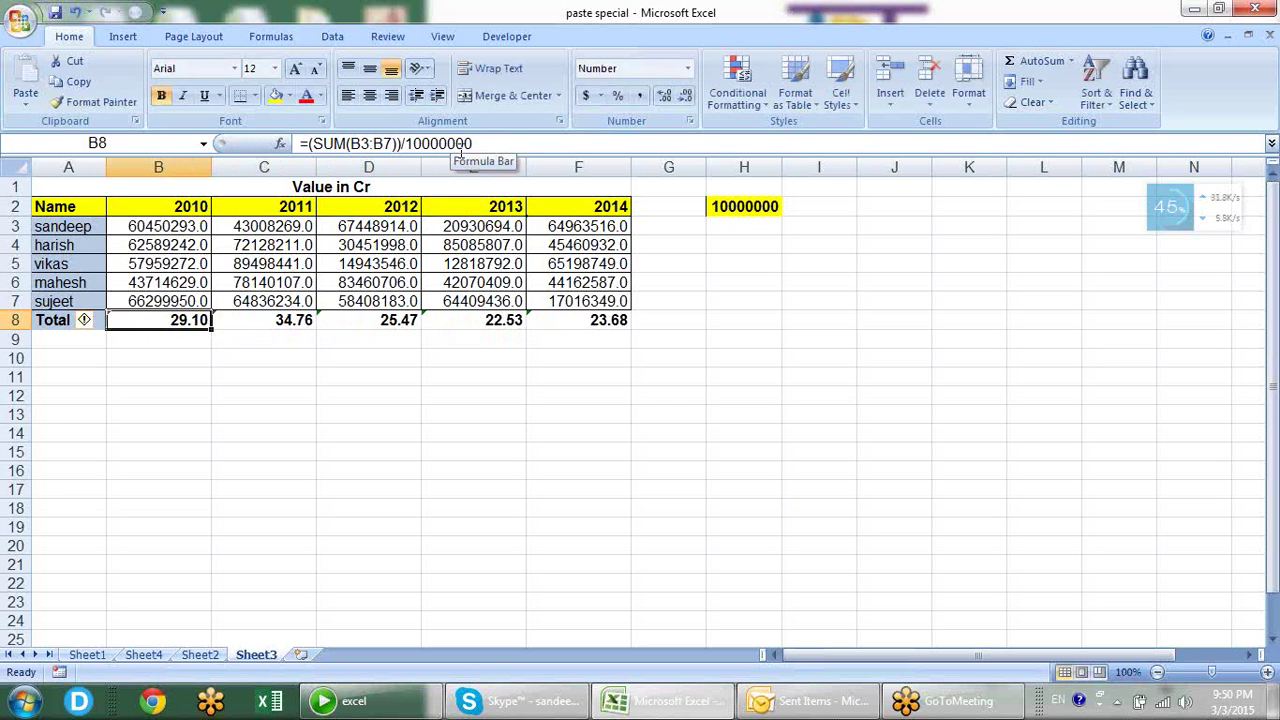
key("Right")
key("Right")
key("Right")
key("Right")
key("Right")
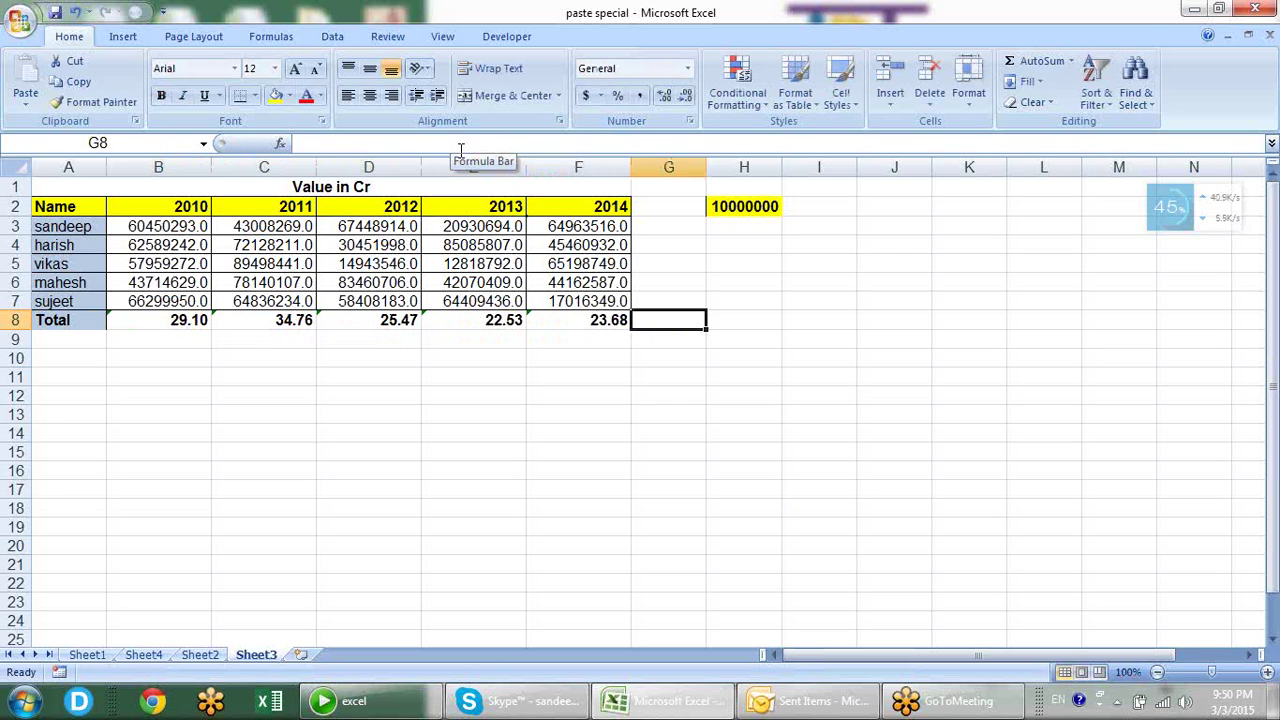
key("Left")
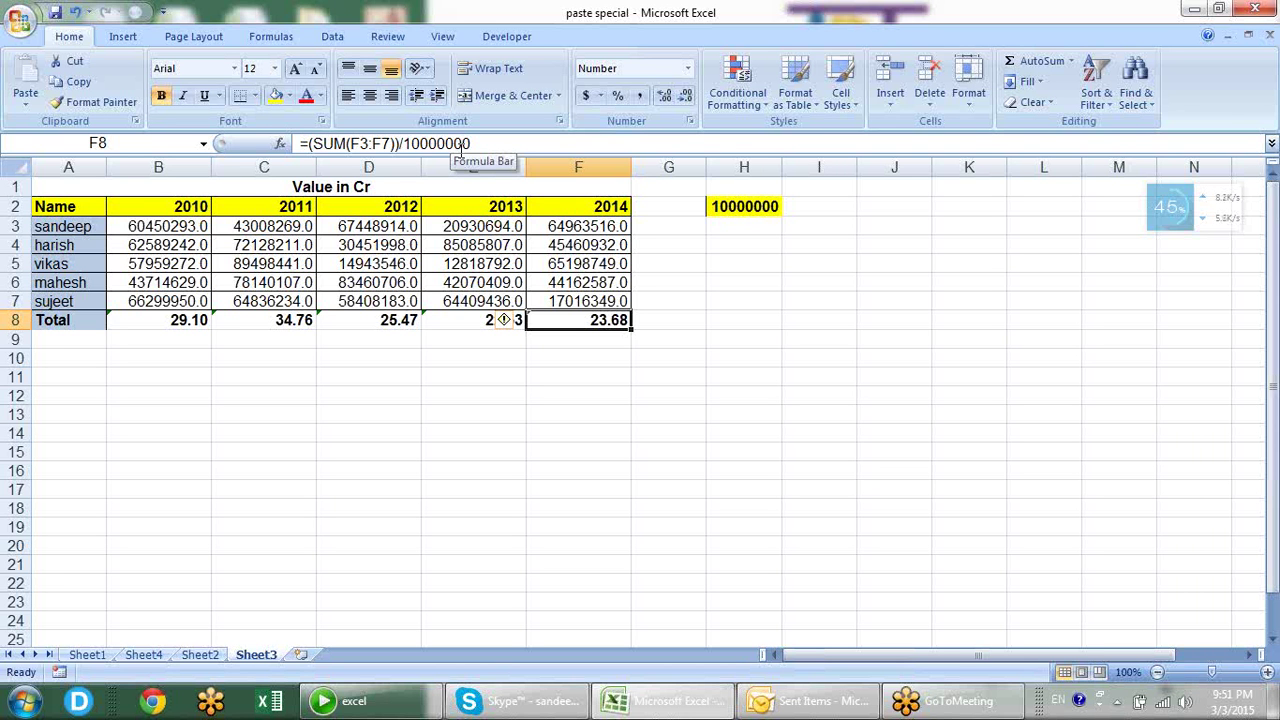
left_click(231, 410)
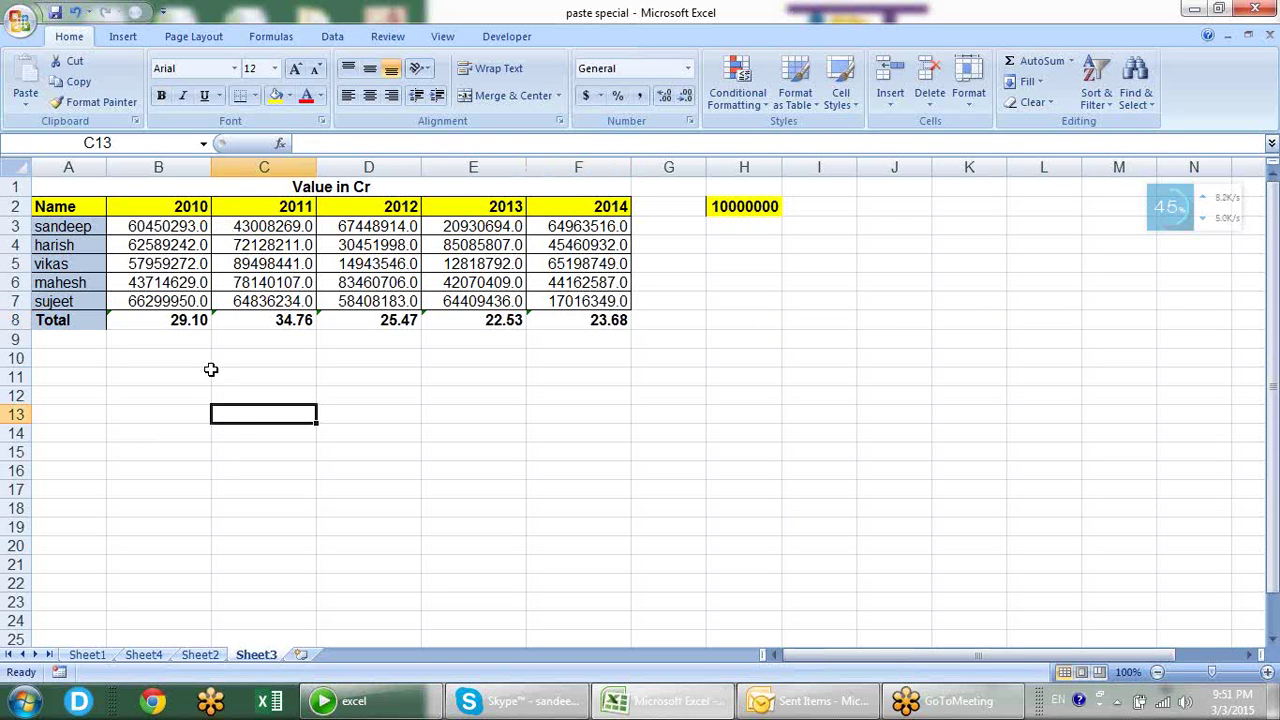
- Delete columns F through N on Sheet1 and select cell F1
left_click(205, 656)
left_click(162, 656)
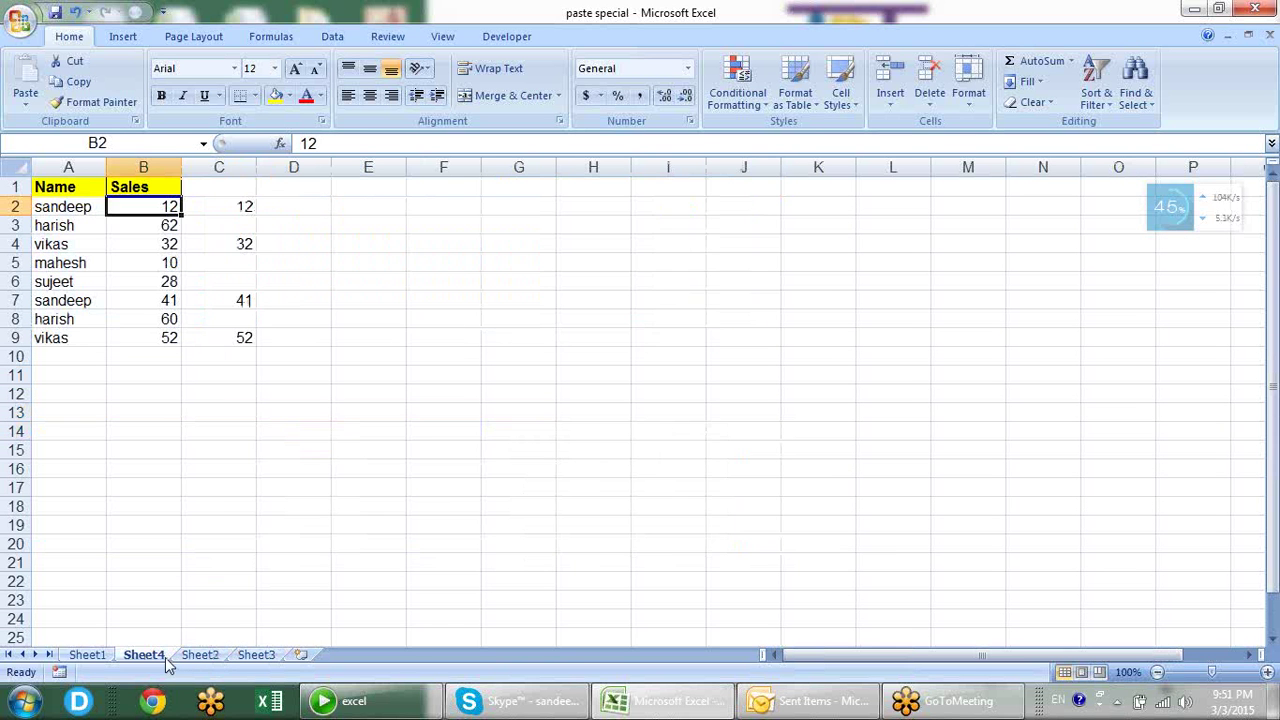
left_click(88, 655)
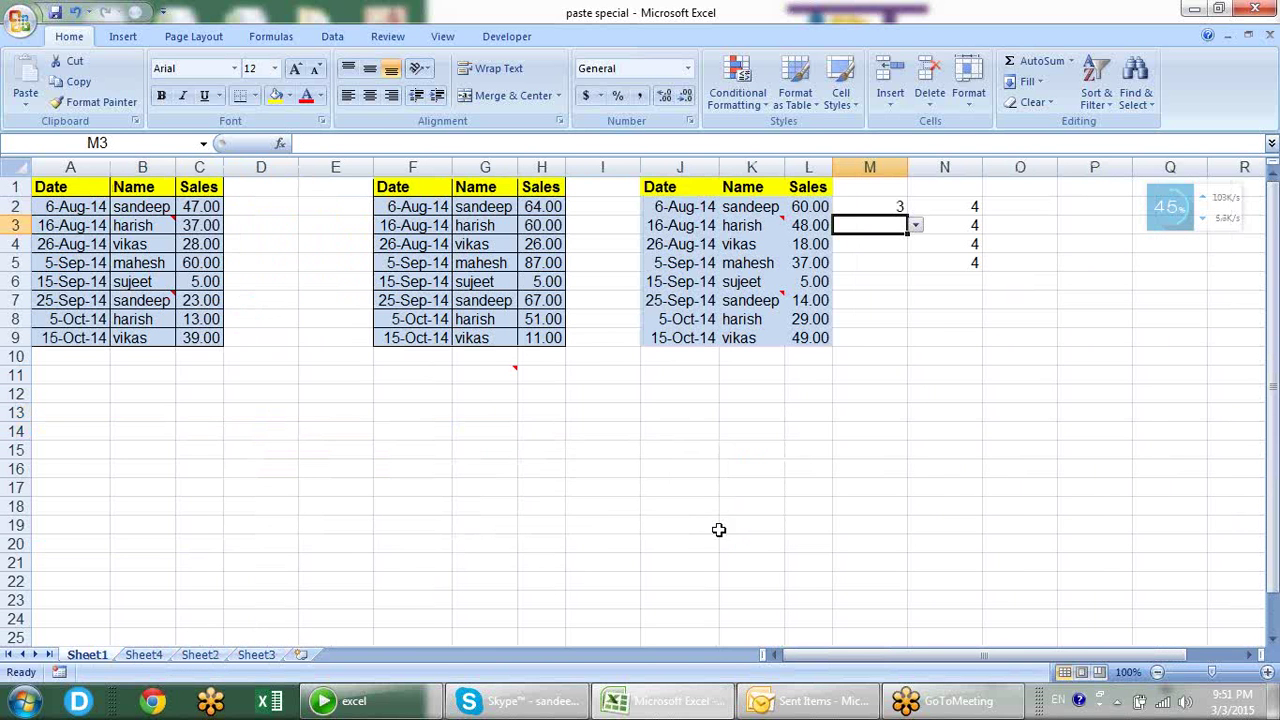
left_click_drag(412, 167, 967, 118)
key("ctrl+minus")
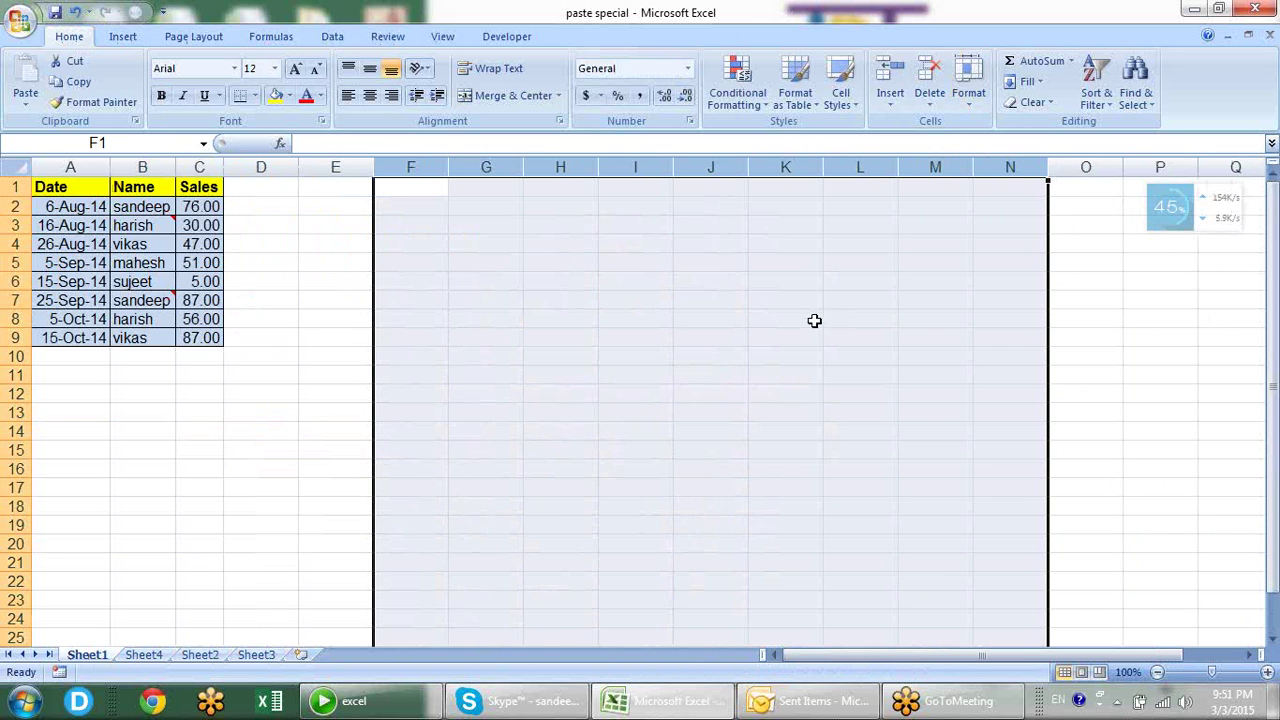
left_click(753, 315)
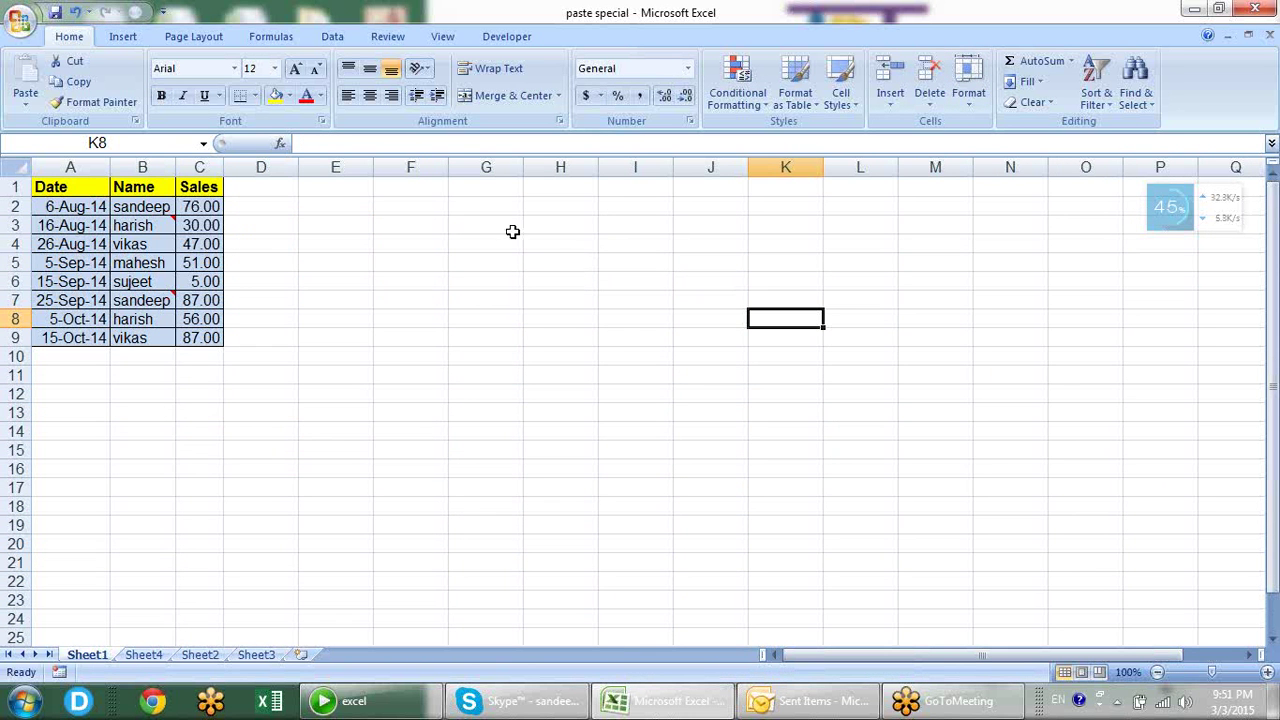
left_click(415, 189)
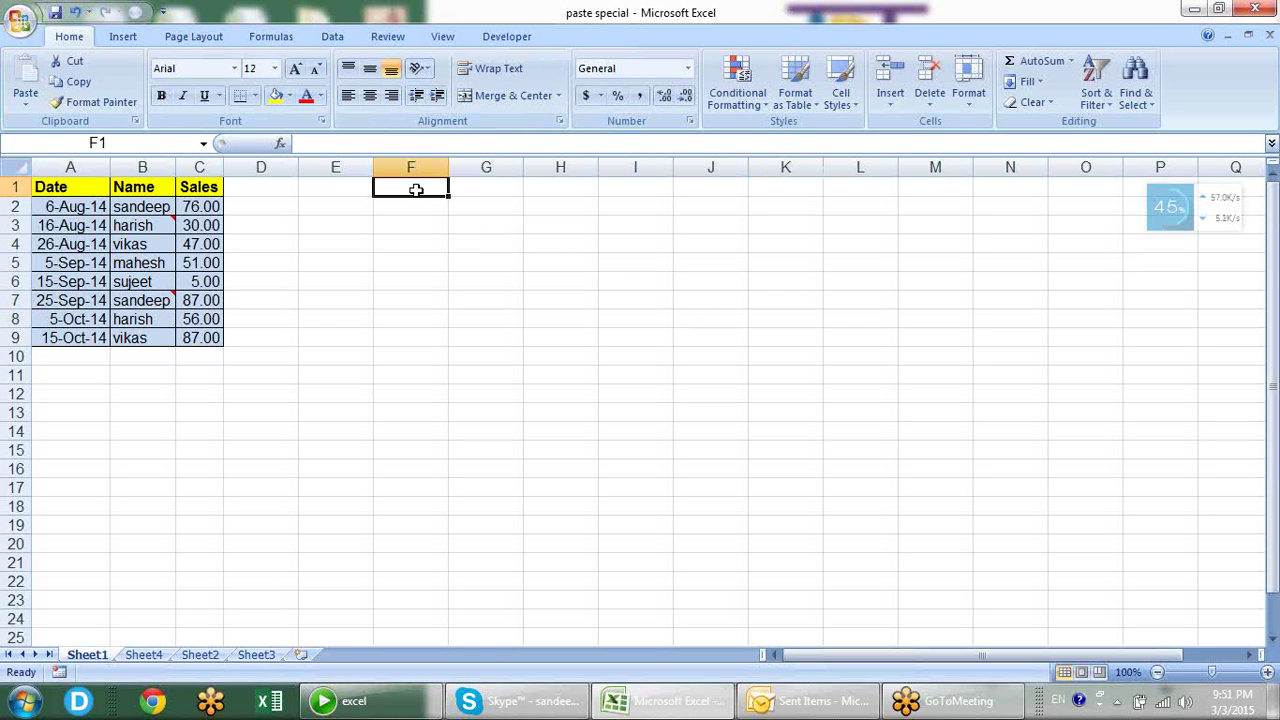
- Enter =A1 in F1 and fill the formula across and down to H9 to mirror the source table
type("=")
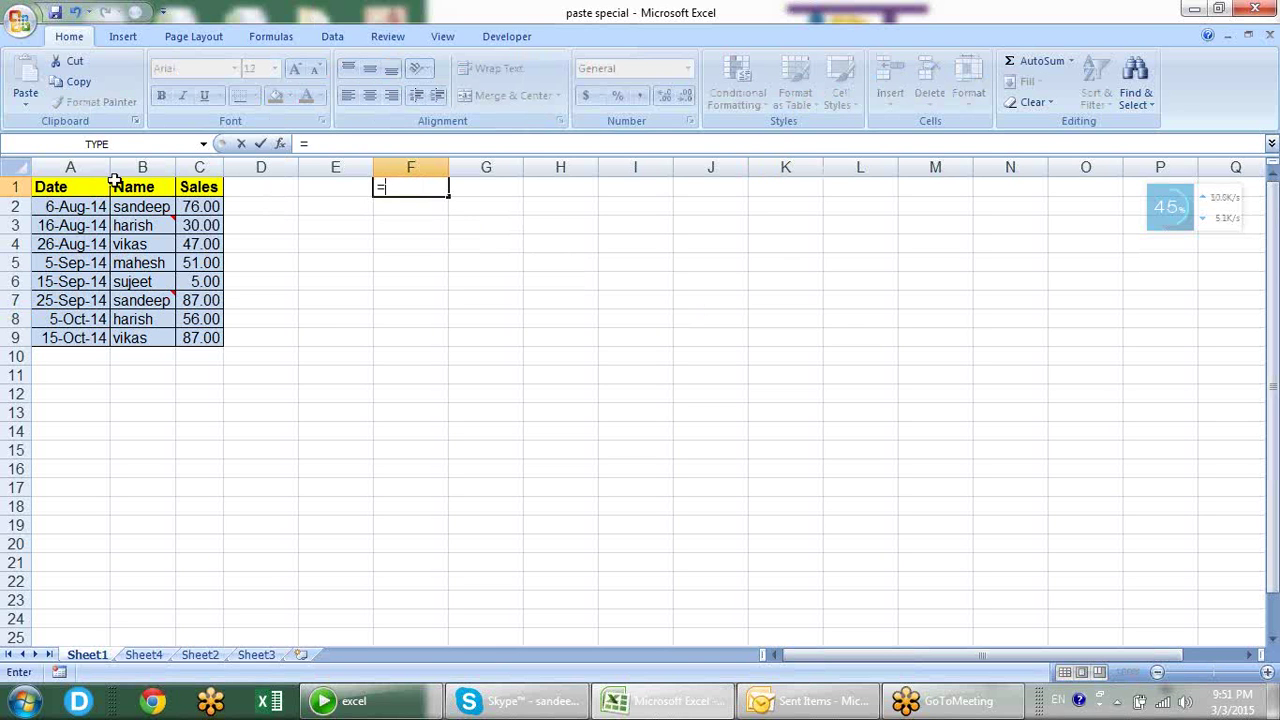
left_click(85, 191)
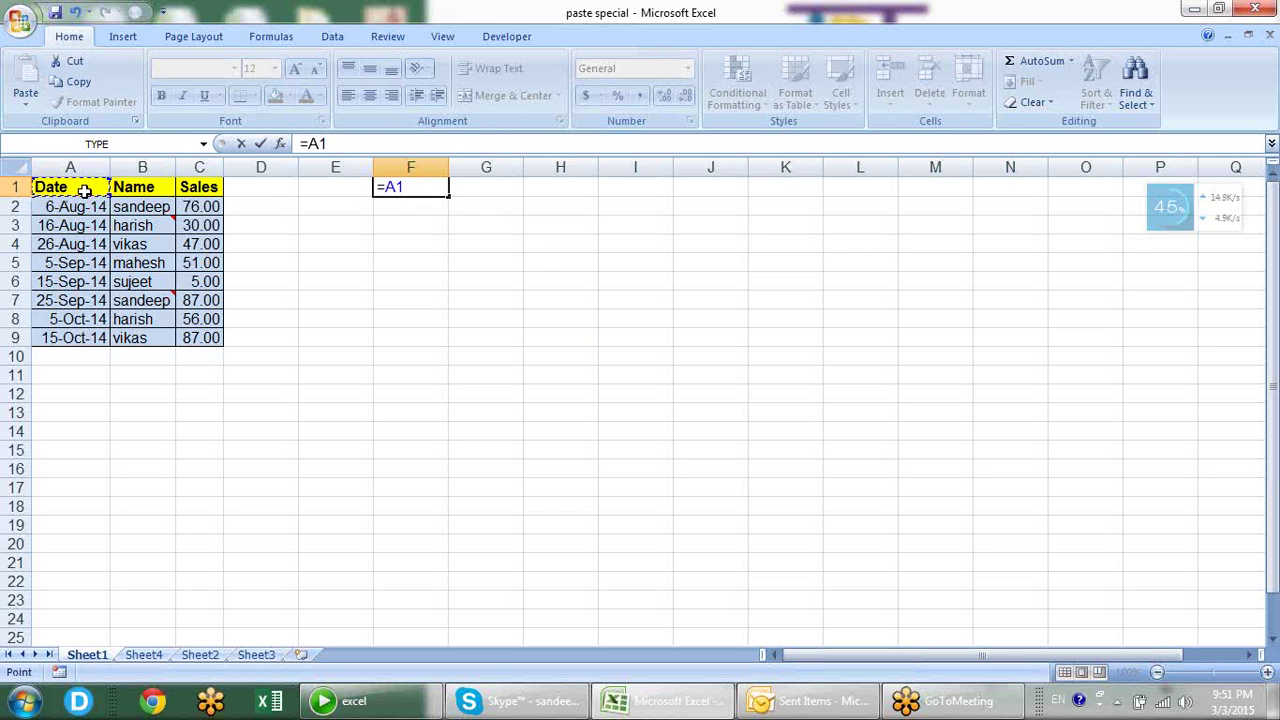
key("Return")
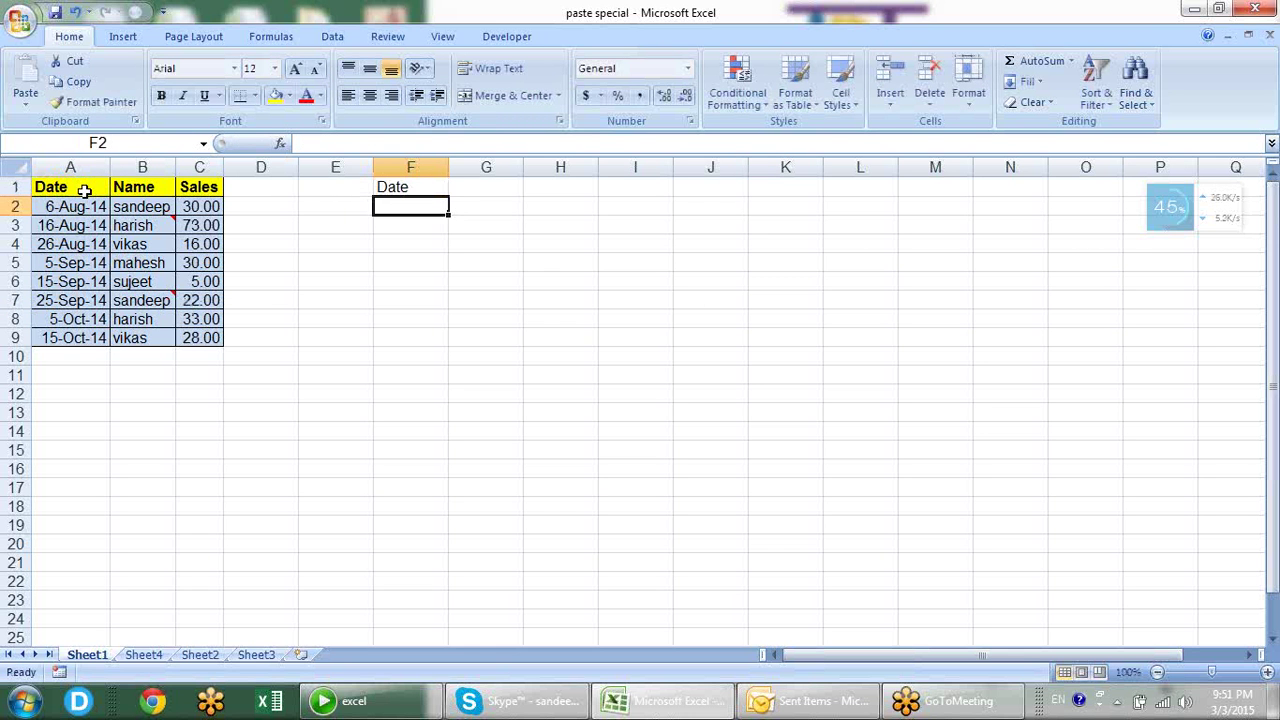
left_click(408, 186)
left_click_drag(447, 198, 591, 348)
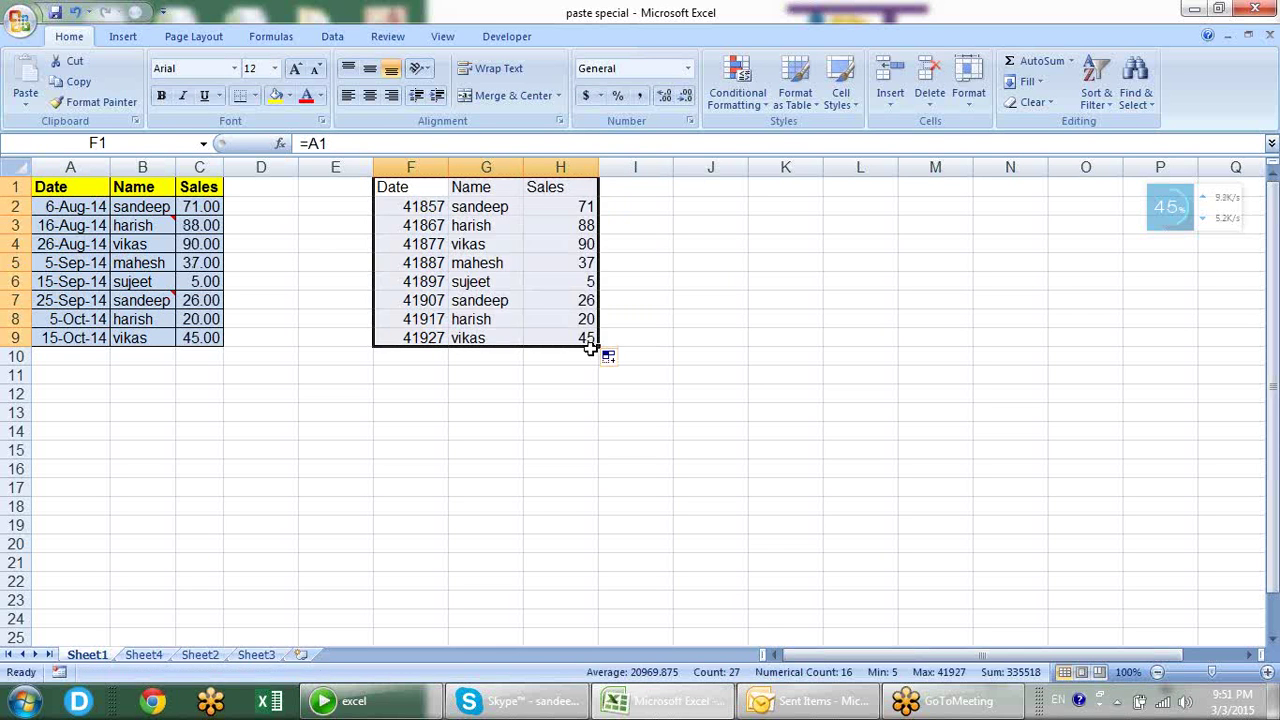
left_click(438, 223)
left_click(411, 188)
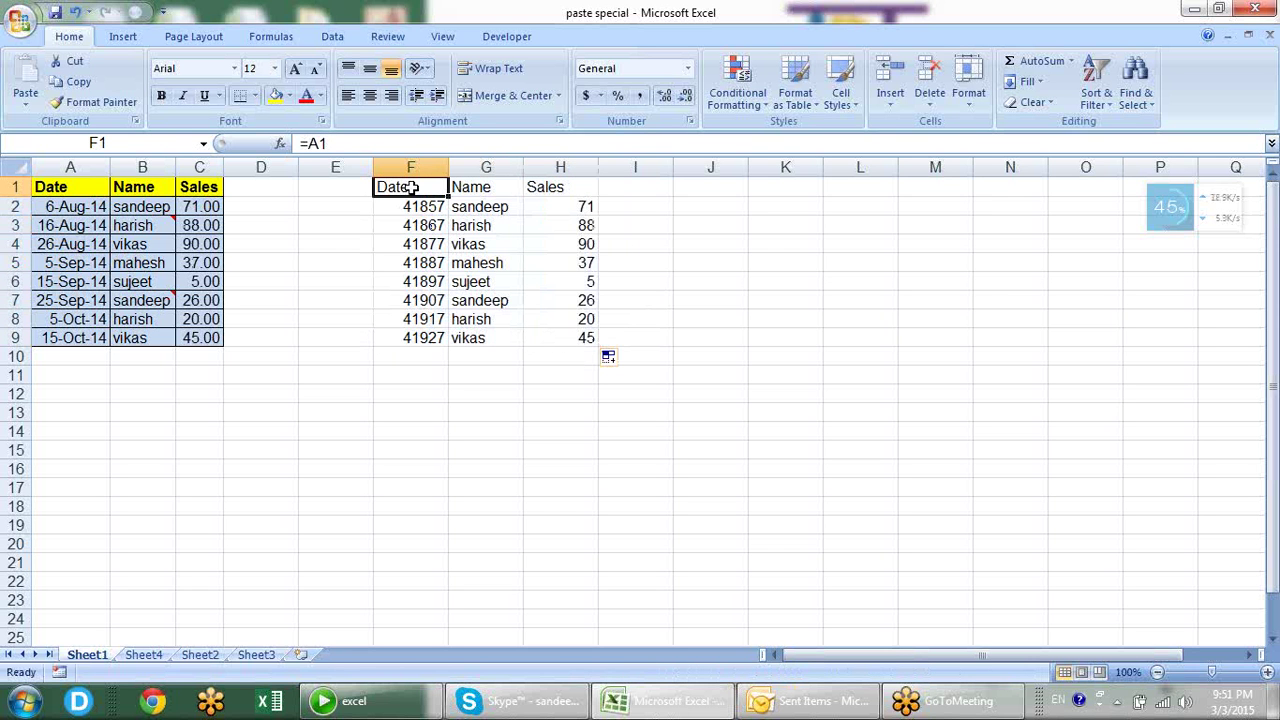
- Copy the source table A1:C9 and paste only its formats onto the mirrored table starting at F1
left_click_drag(62, 188, 189, 338)
key("ctrl+c")
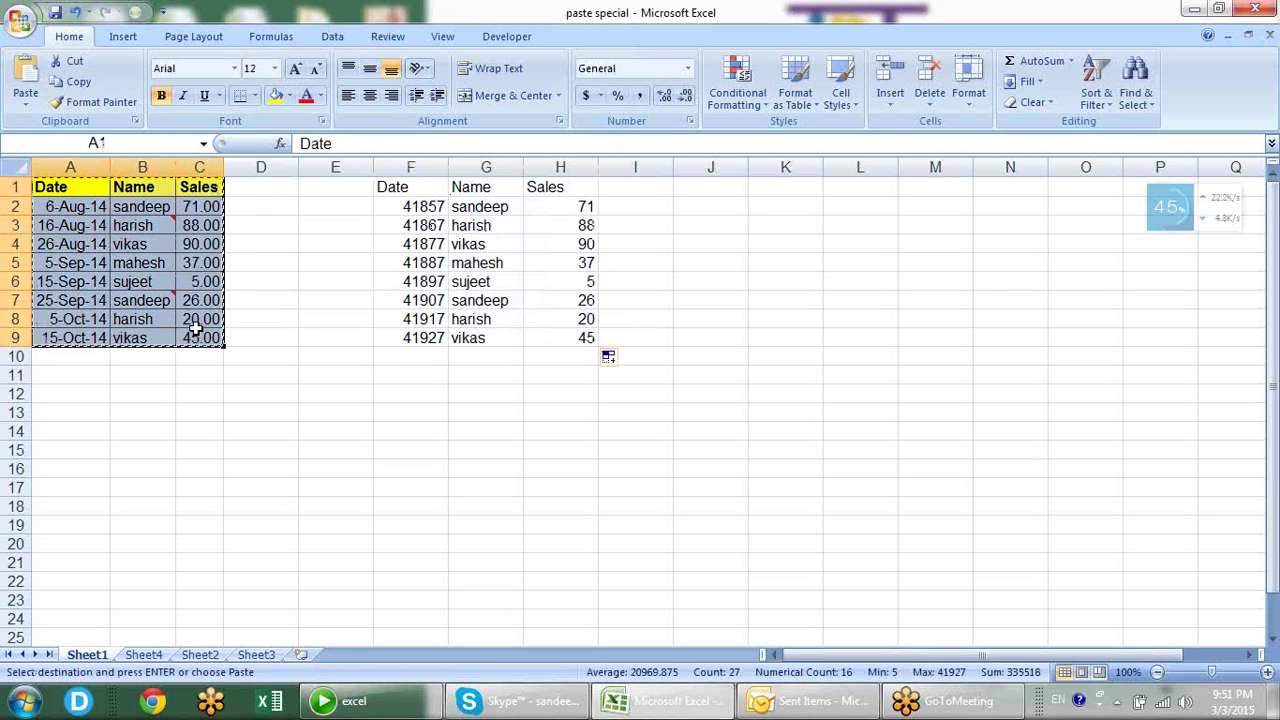
left_click(411, 188)
key("alt")
key("e")
key("s")
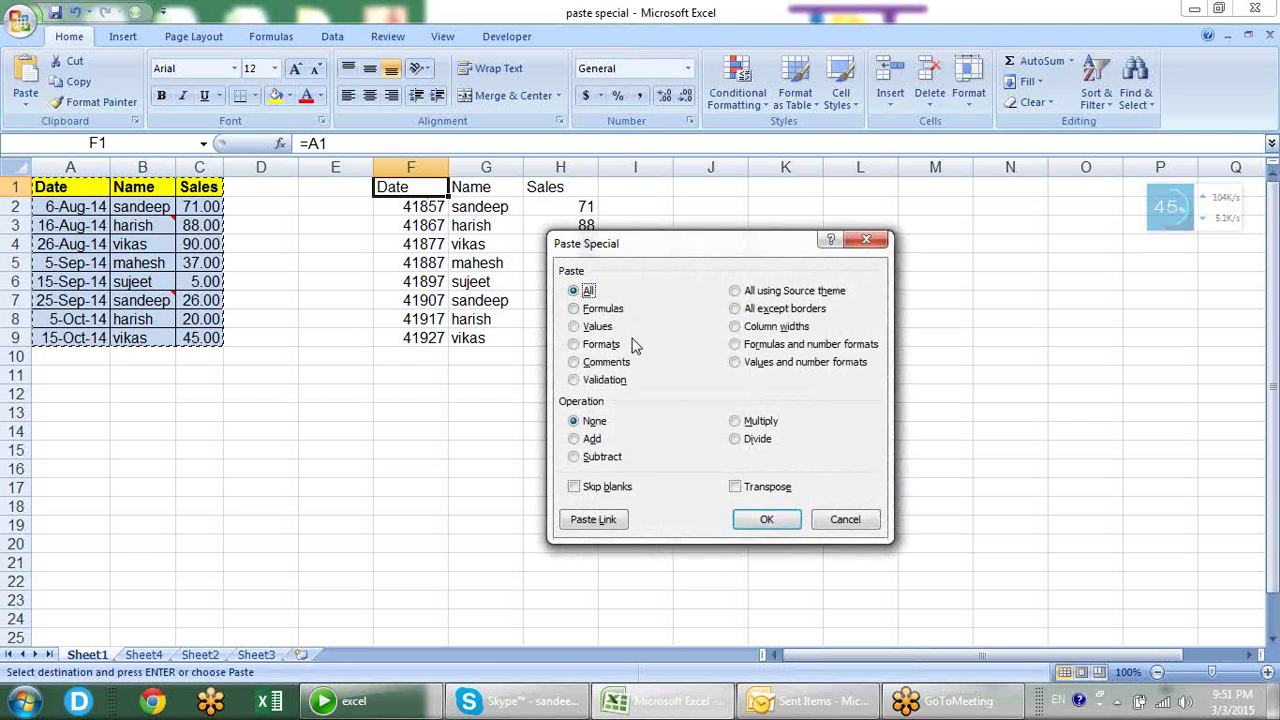
left_click(603, 345)
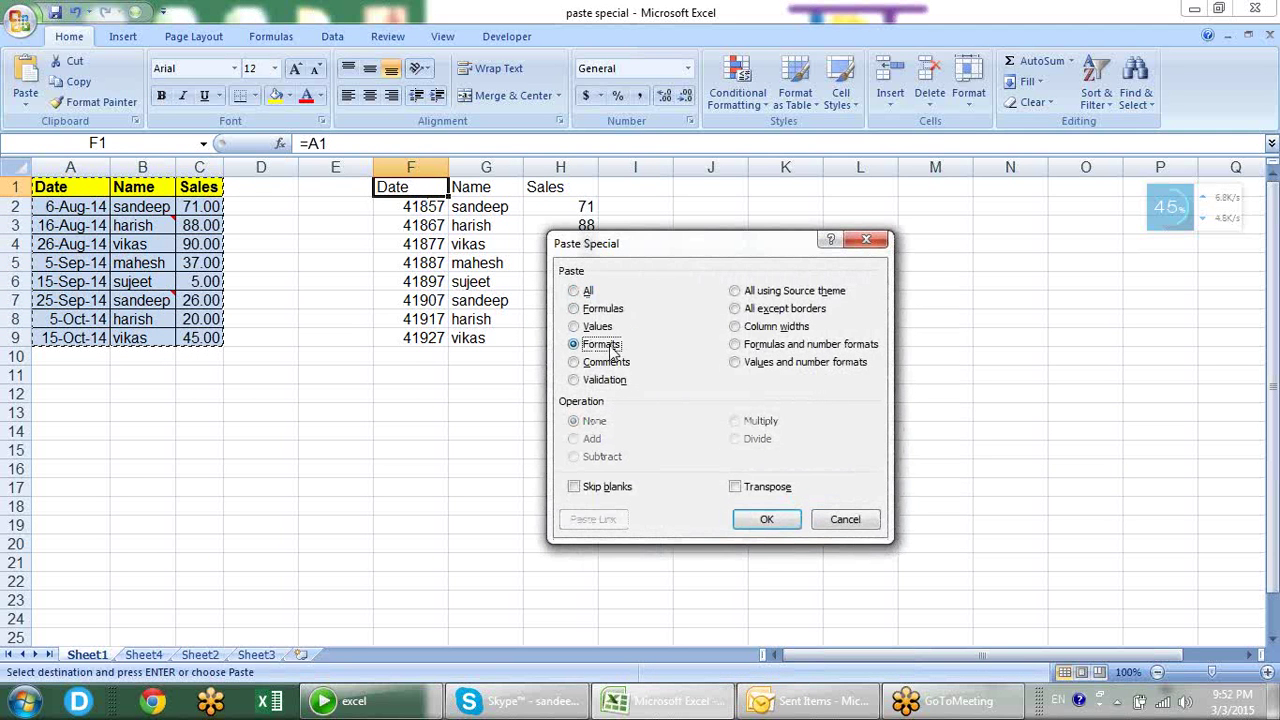
left_click(762, 524)
- Paste only the source column widths onto the mirrored table in columns F to H, and clear the copy selection
key("alt")
key("e")
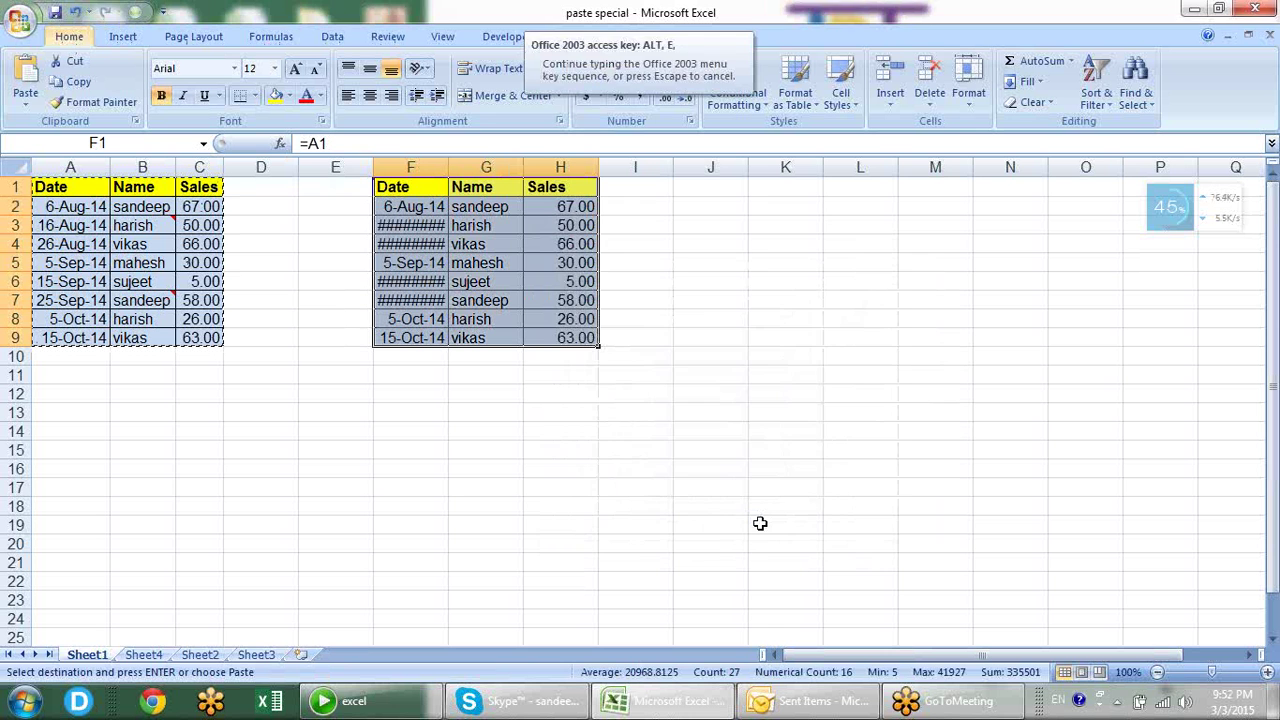
key("s")
left_click(768, 328)
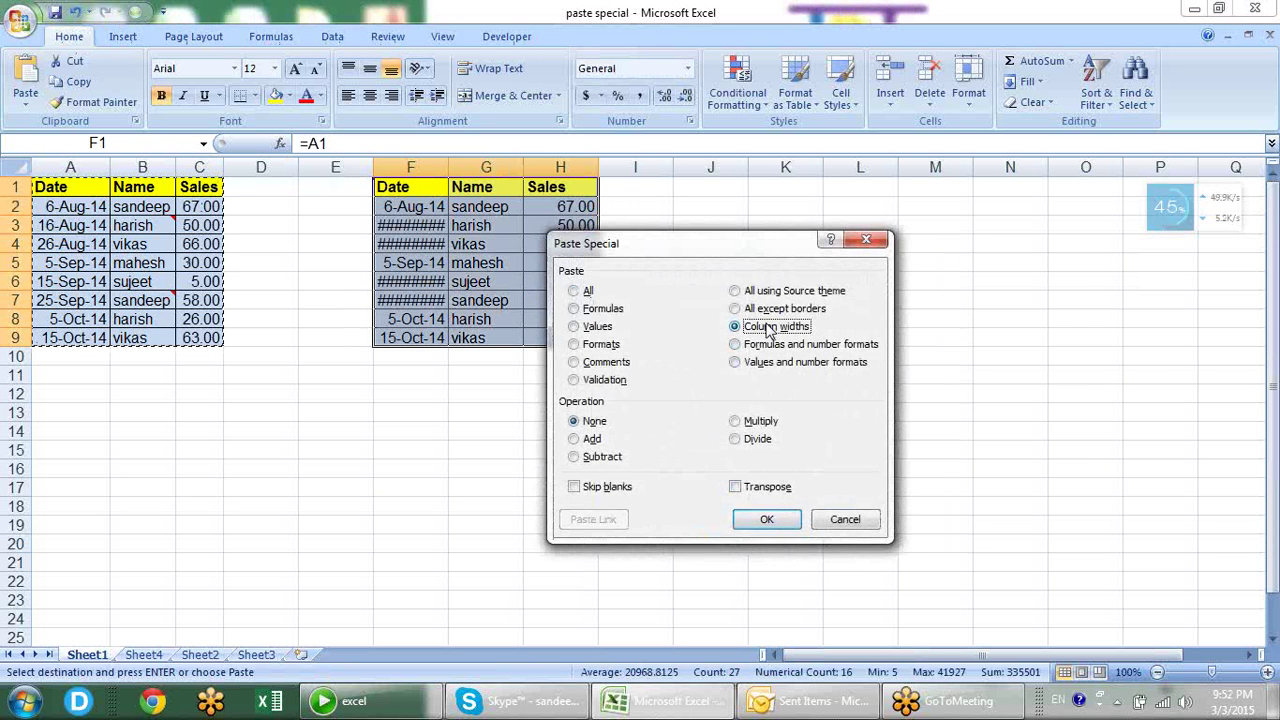
left_click(768, 520)
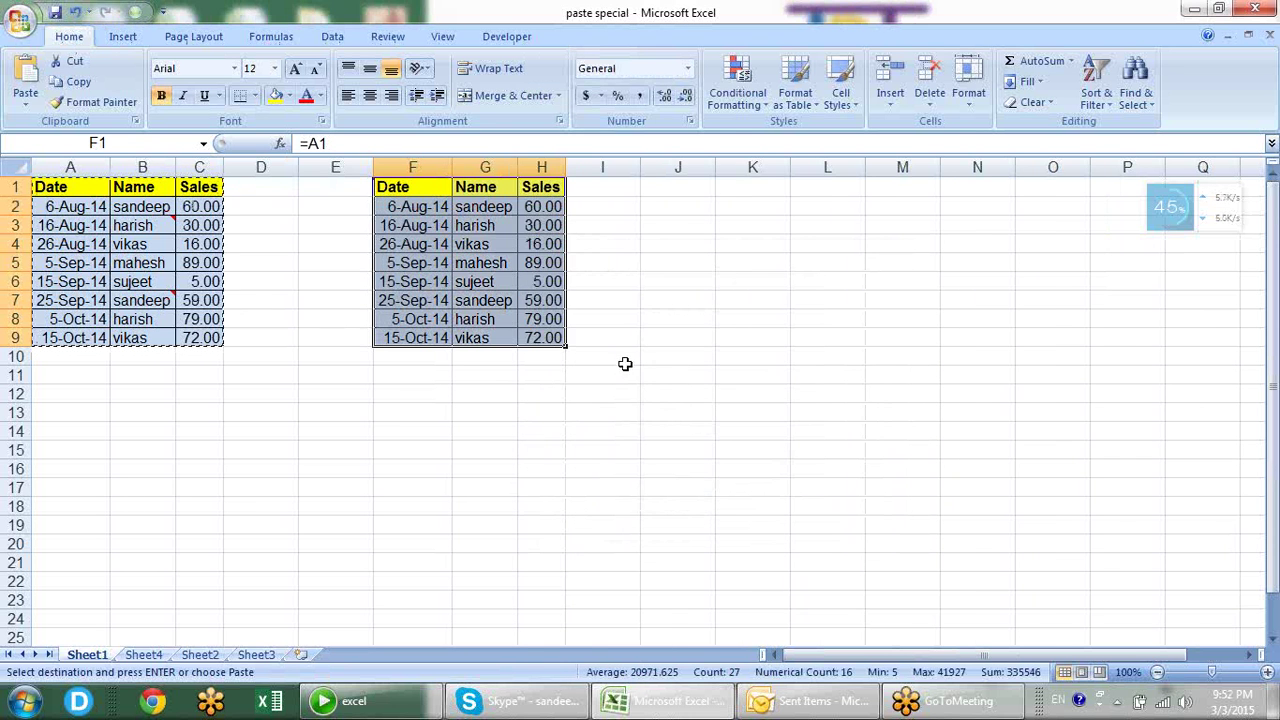
left_click(625, 364)
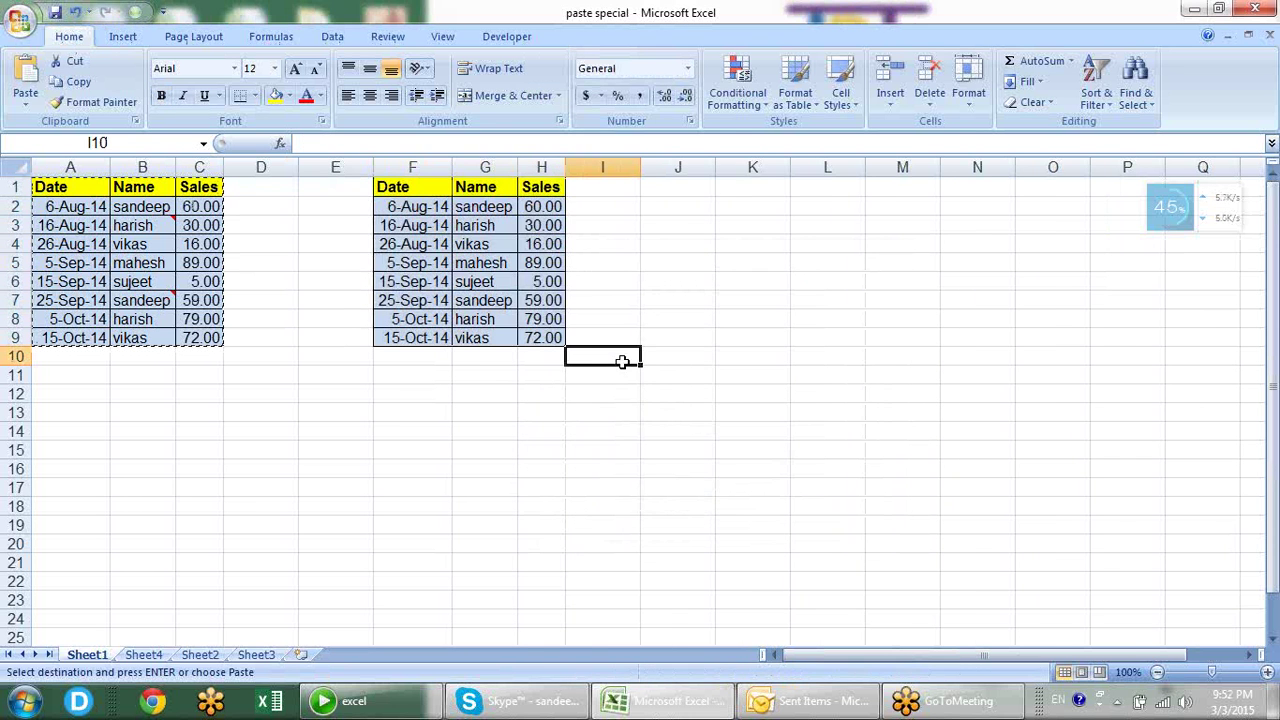
left_click(491, 241)
key("Escape")
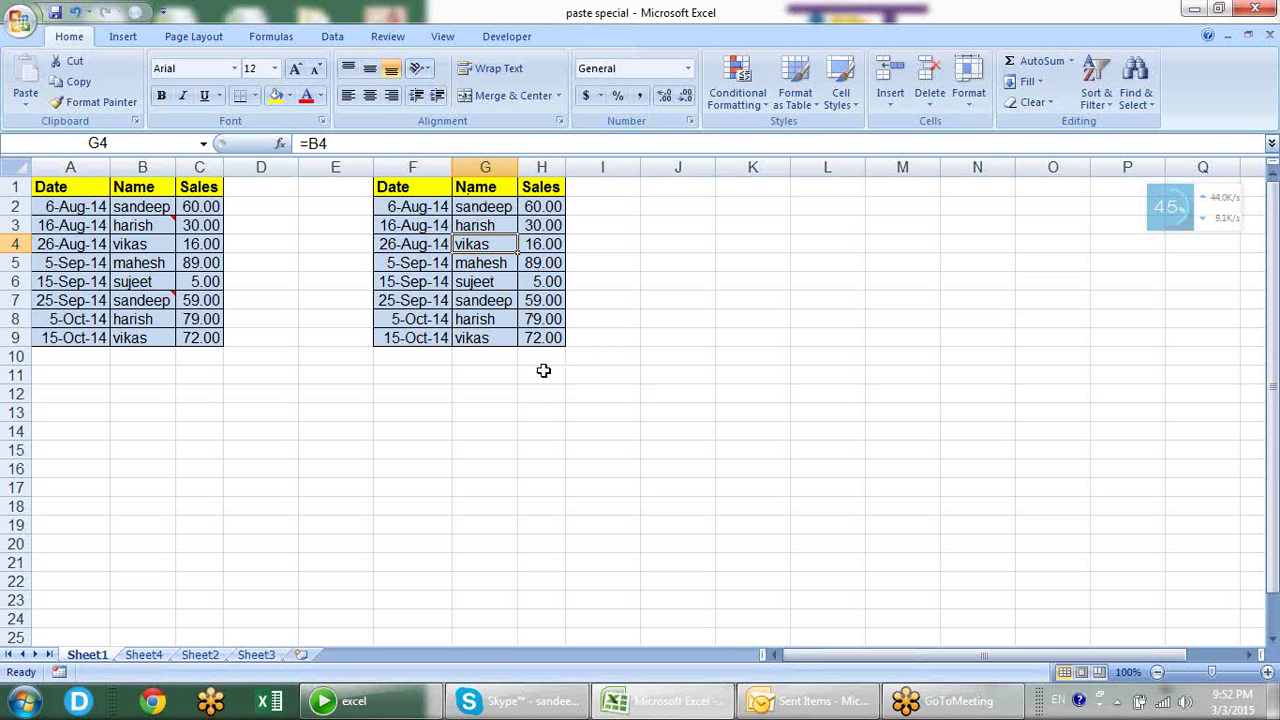
- Fill the mirrored table's row 9 formulas down through row 13, and delete the extra rows 10 to 13
left_click_drag(443, 340, 568, 416)
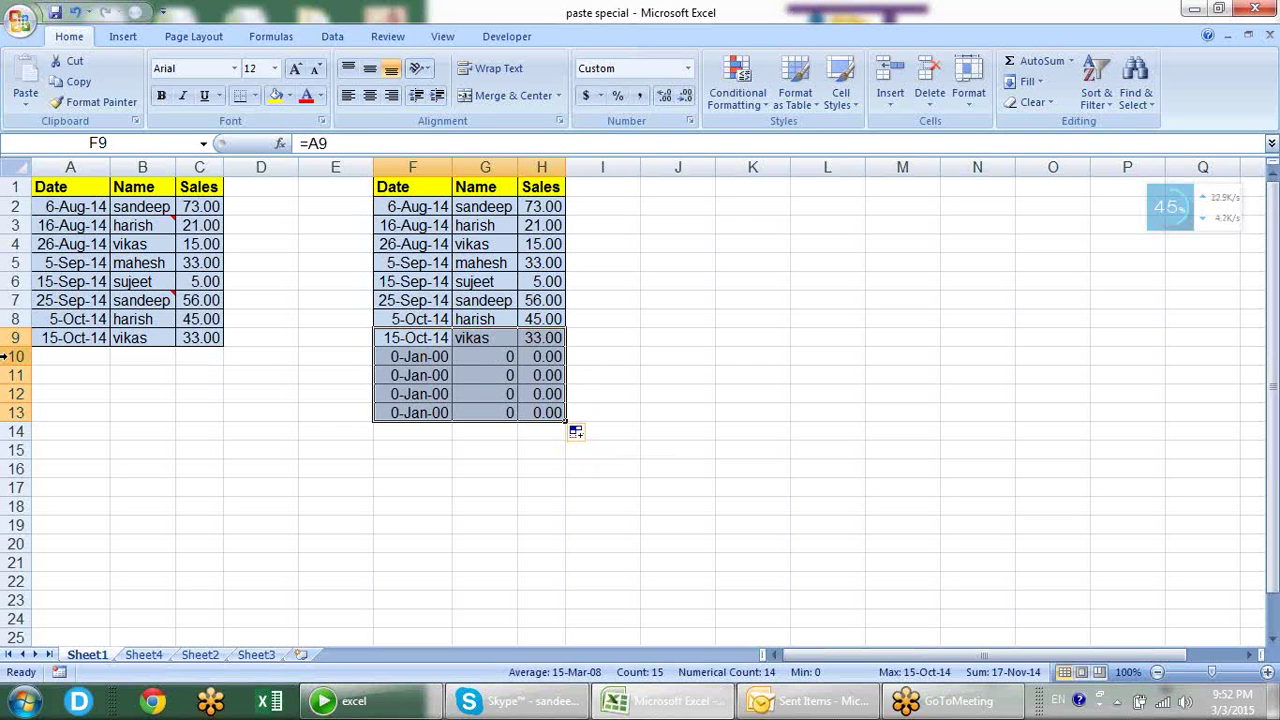
left_click_drag(10, 356, 6, 414)
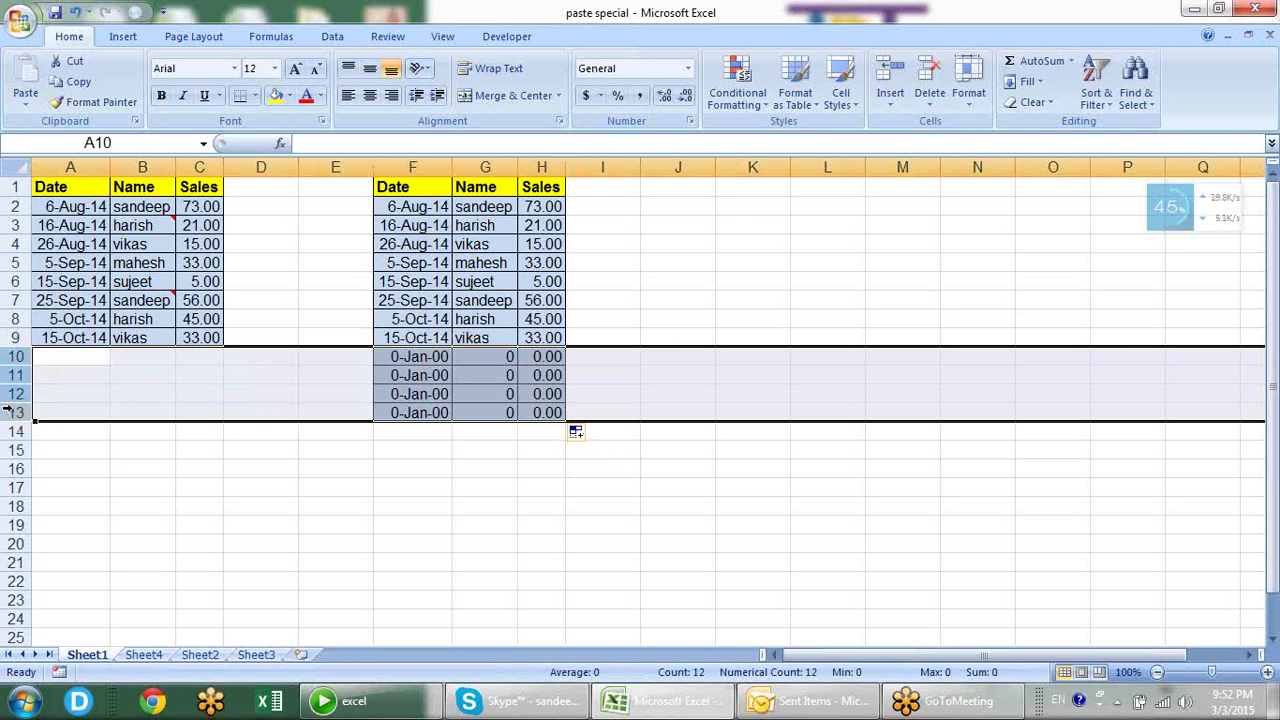
key("ctrl+z")
key("ctrl+z")
left_click(428, 392)
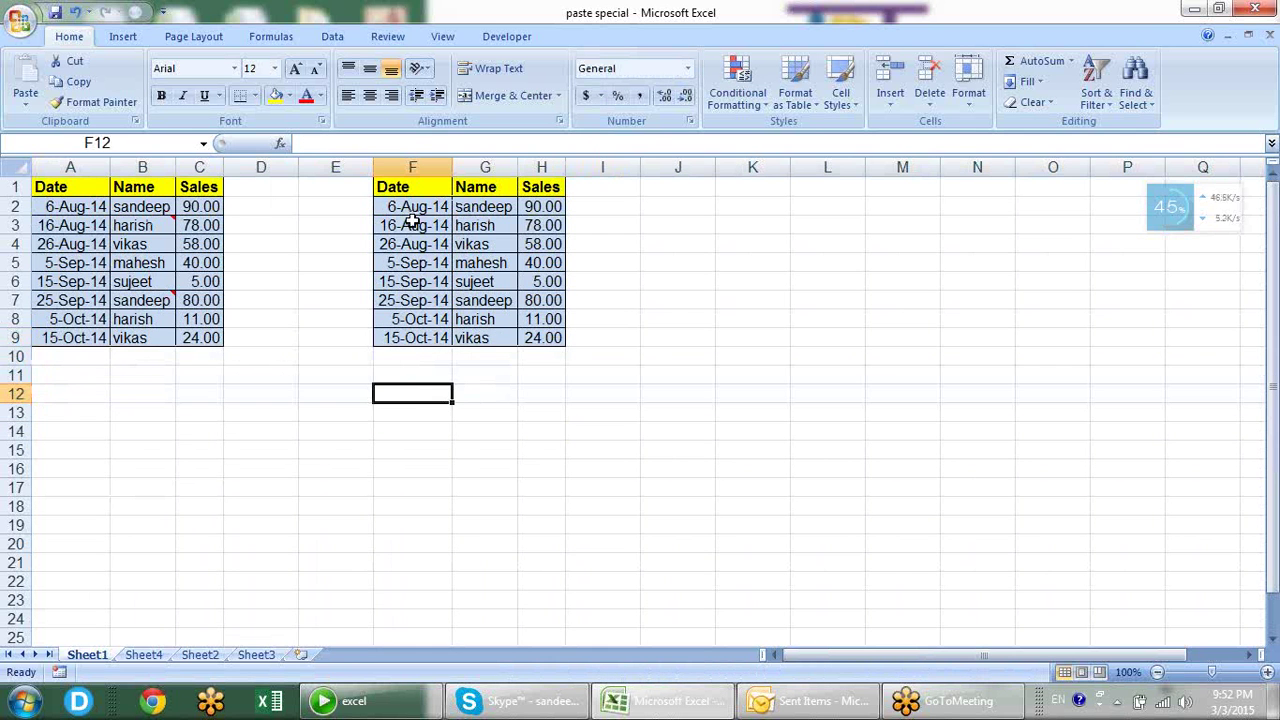
- Delete columns F through I to remove the mirrored table
left_click_drag(412, 167, 575, 183)
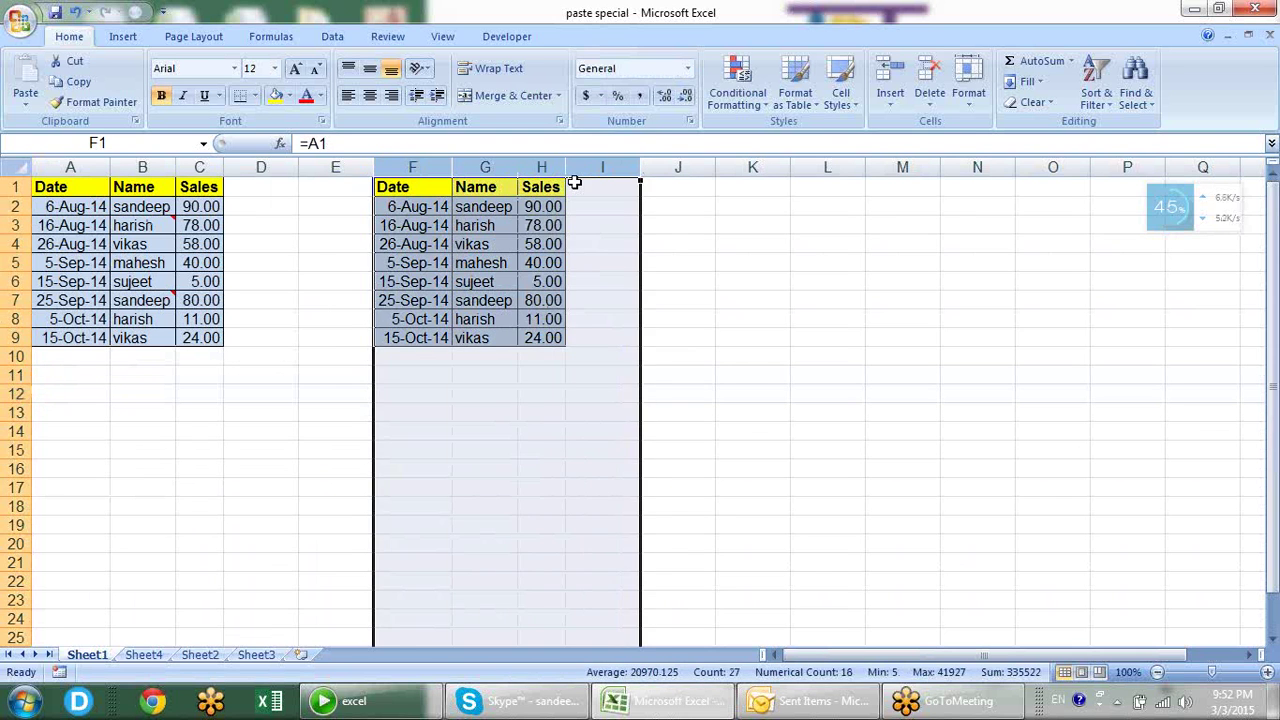
key("ctrl+z")
key("ctrl+z")
left_click(557, 222)
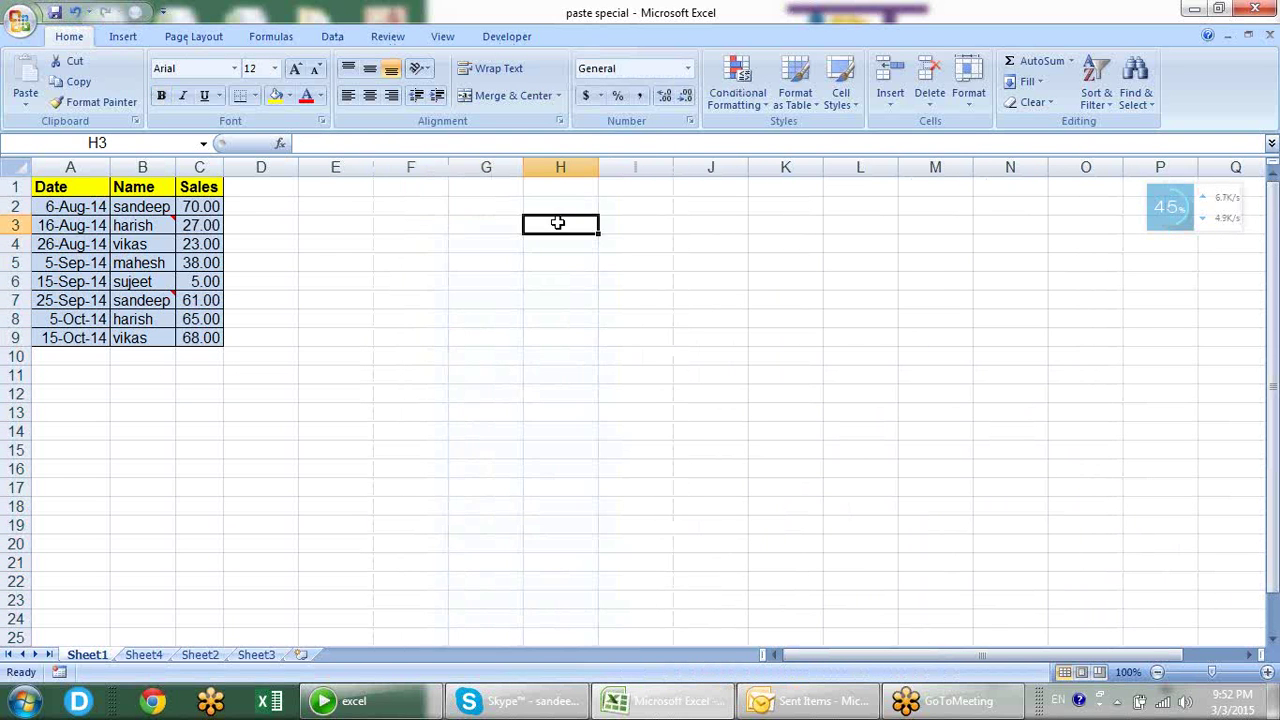
- Copy the source table A1:C9 and paste it at F1 as links using Paste Link
left_click(436, 185)
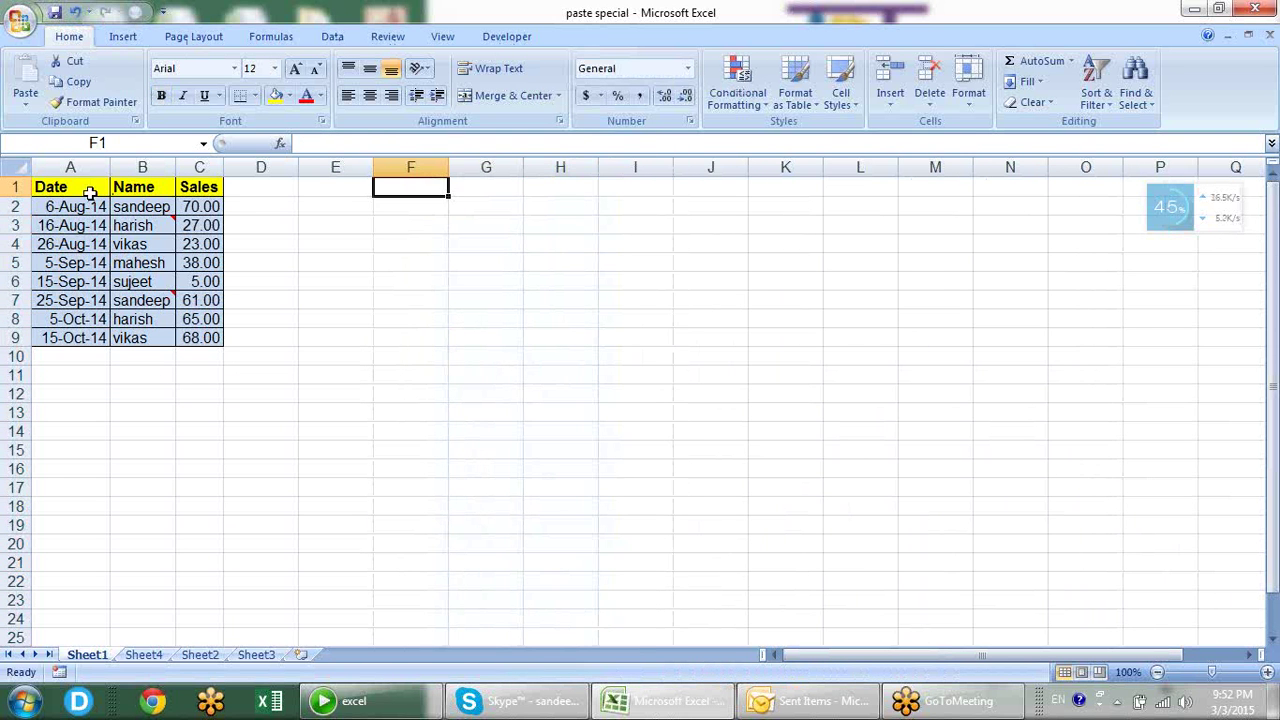
left_click_drag(90, 193, 213, 337)
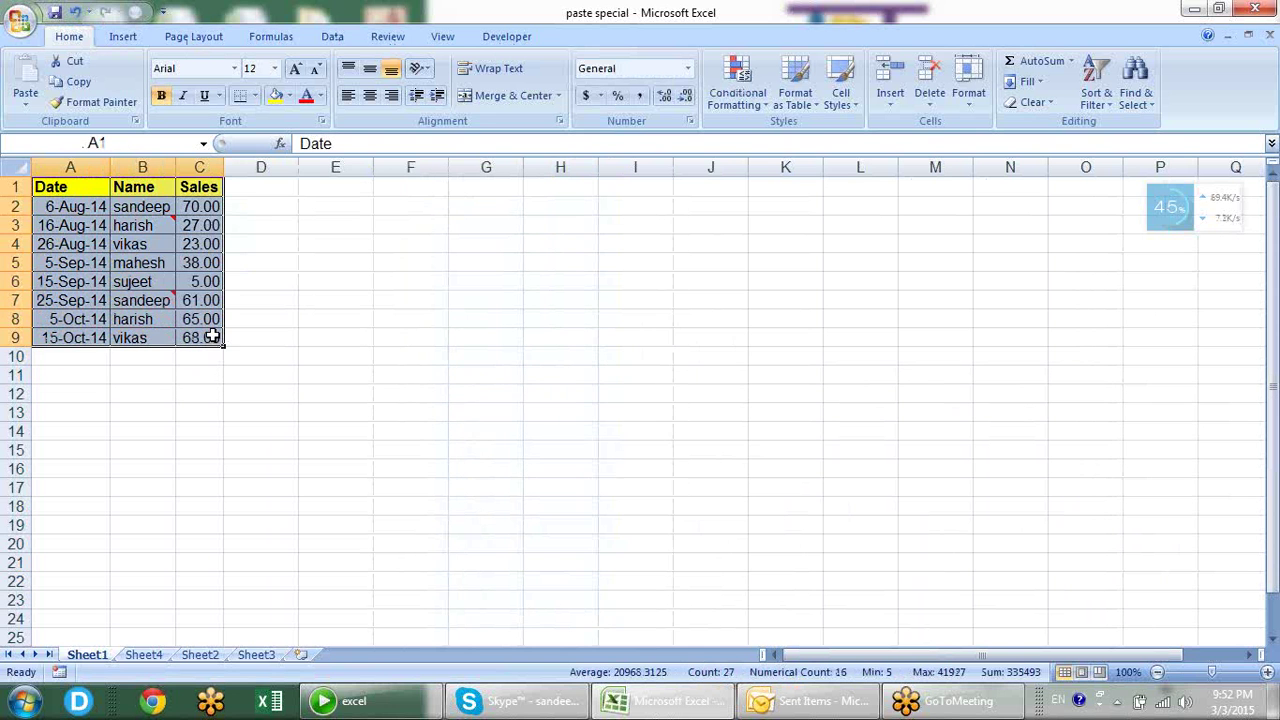
key("ctrl+c")
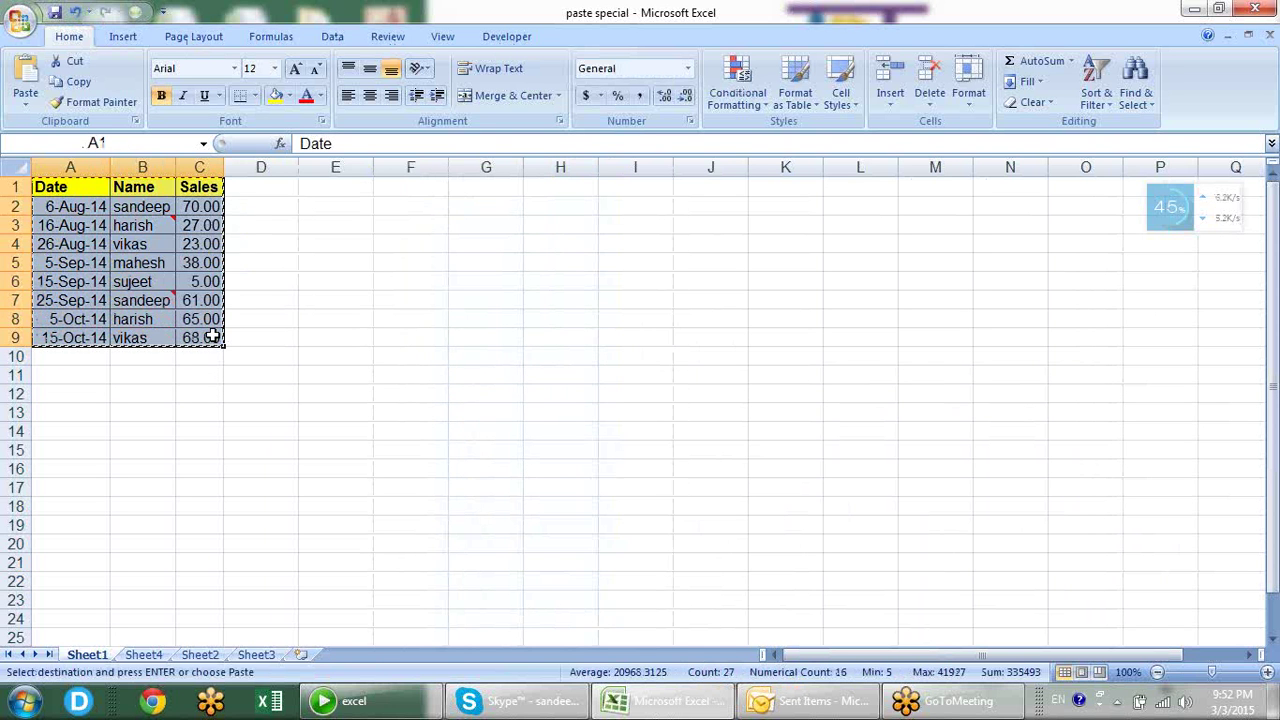
left_click(414, 181)
right_click(414, 181)
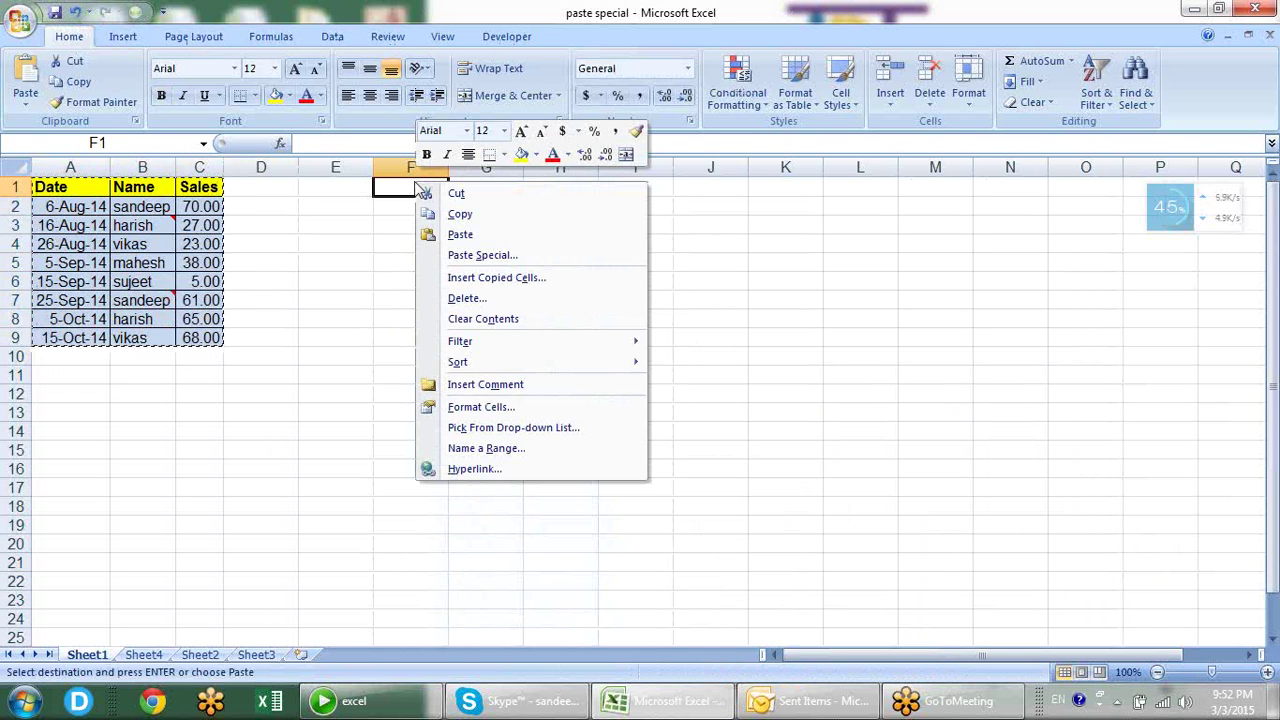
left_click(462, 256)
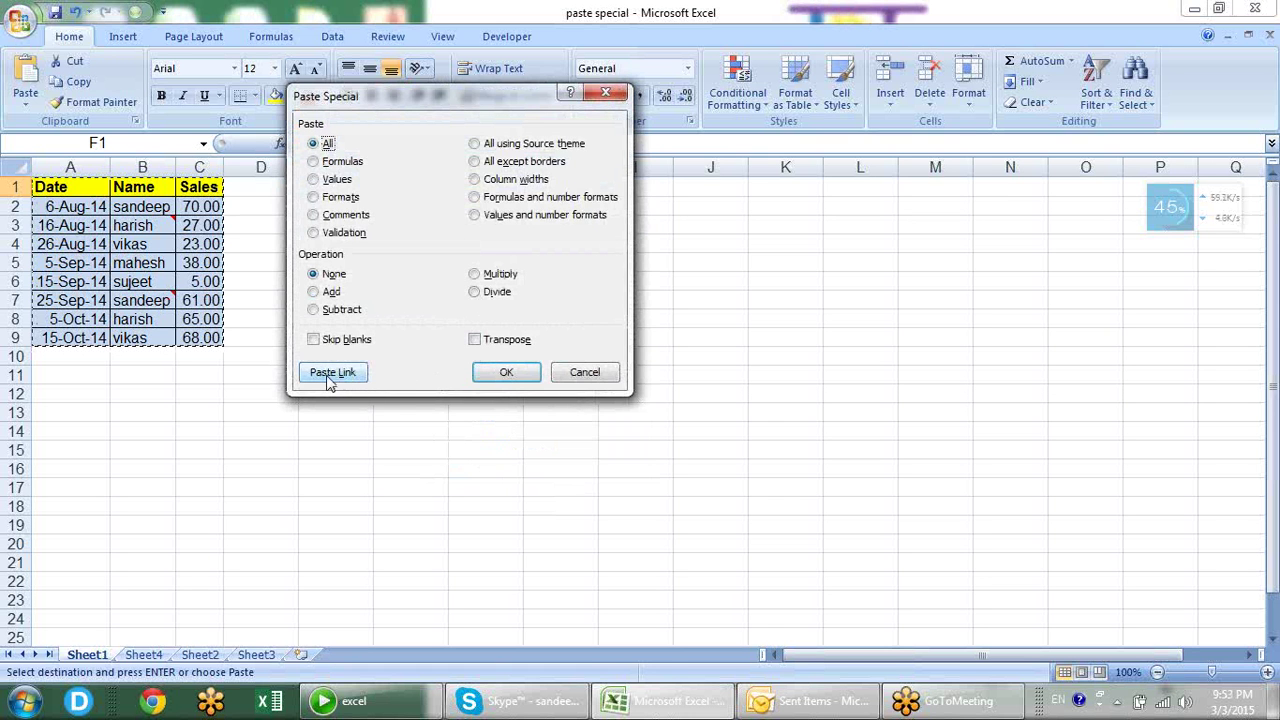
left_click(332, 372)
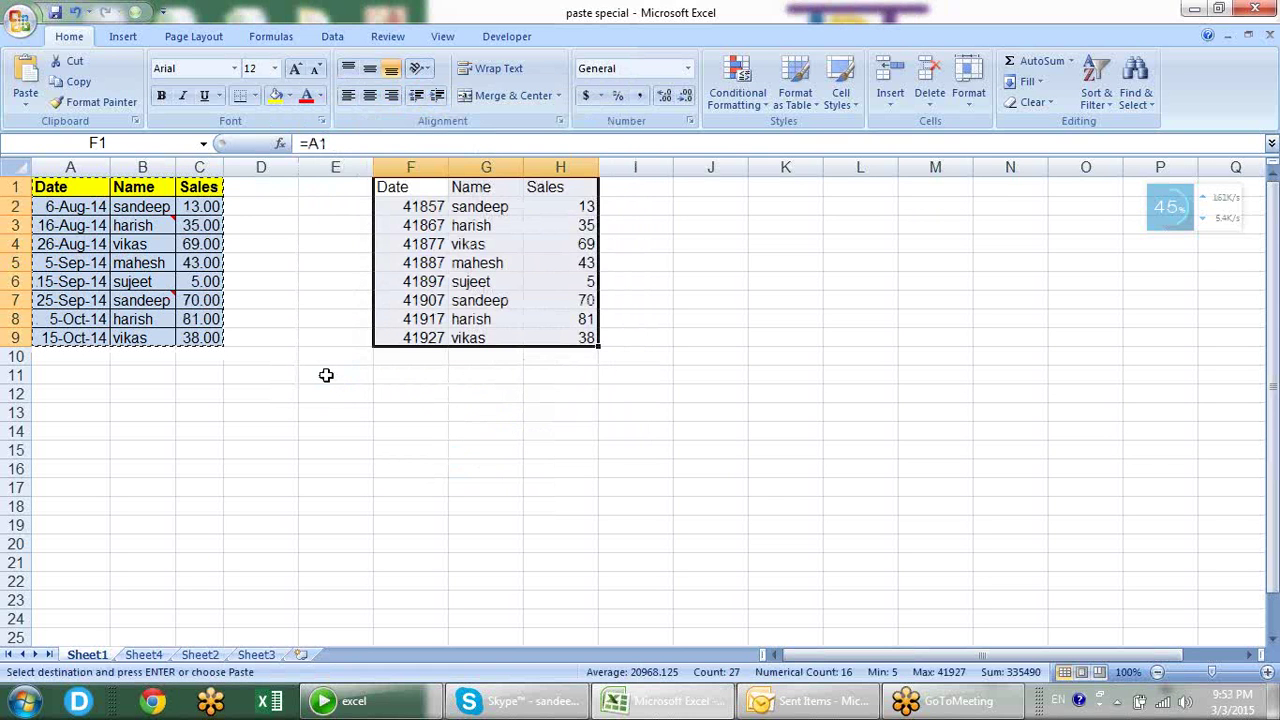
- Apply the copied table's formats to the linked table F1:H9 with Paste Special Formats
key("alt+e")
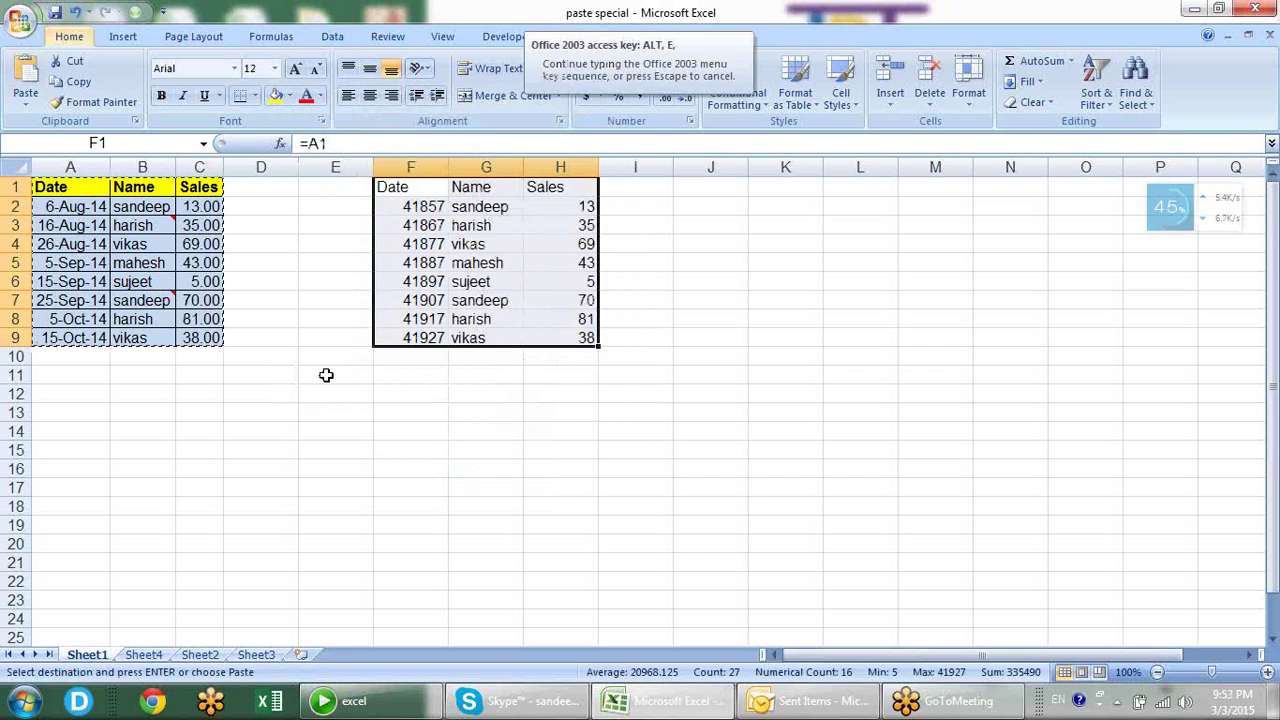
key("s")
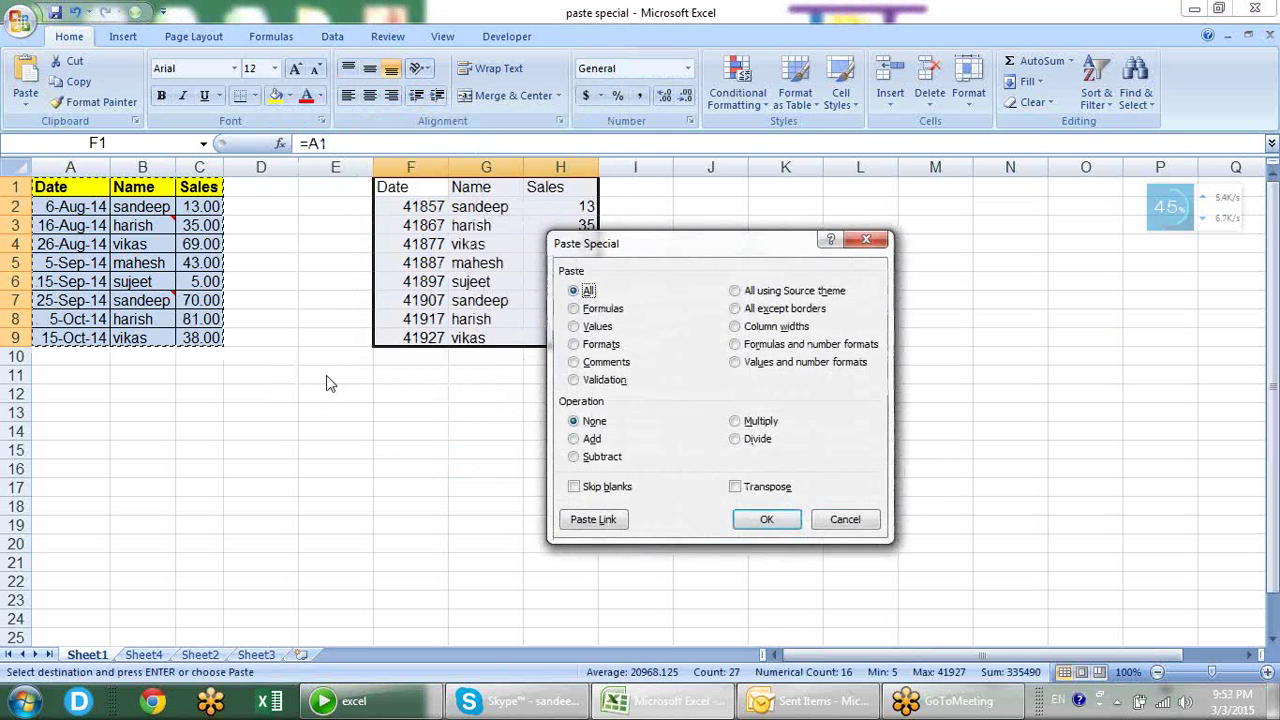
left_click(597, 346)
left_click(766, 519)
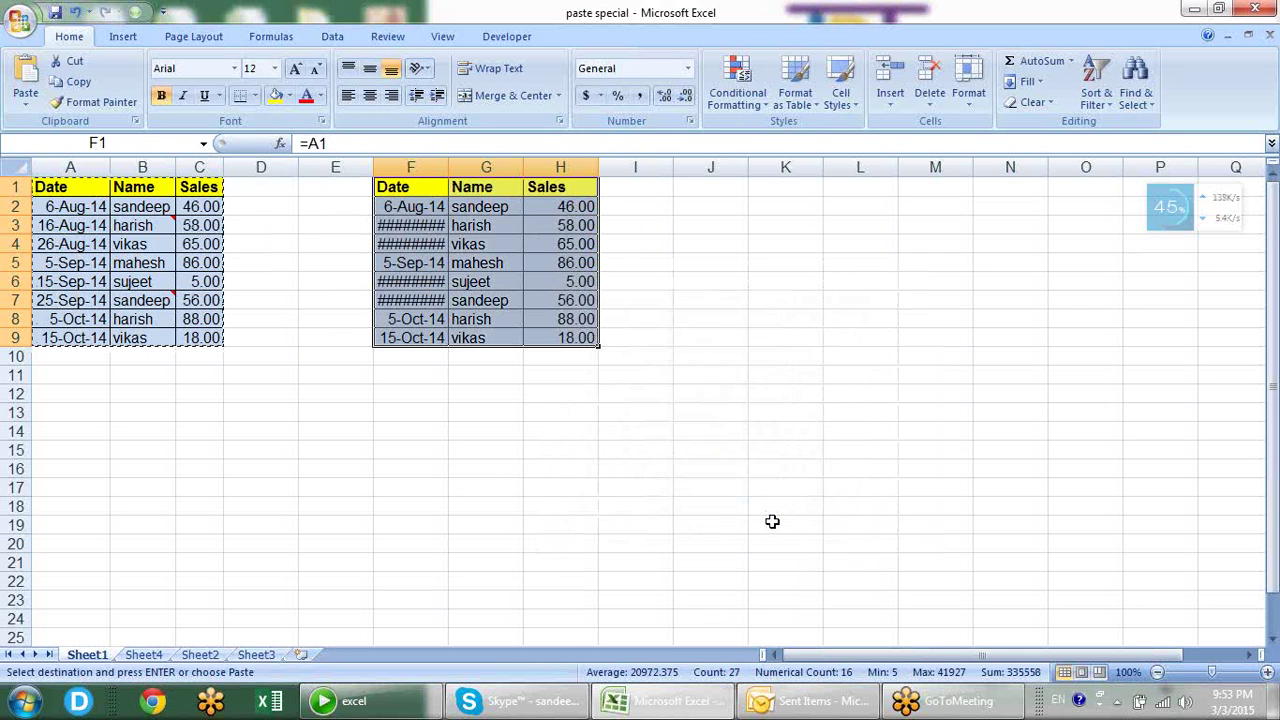
- Apply the source column widths to the linked table with Paste Special, and inspect its formulas in G8, F4 and F2
key("alt+e")
key("s")
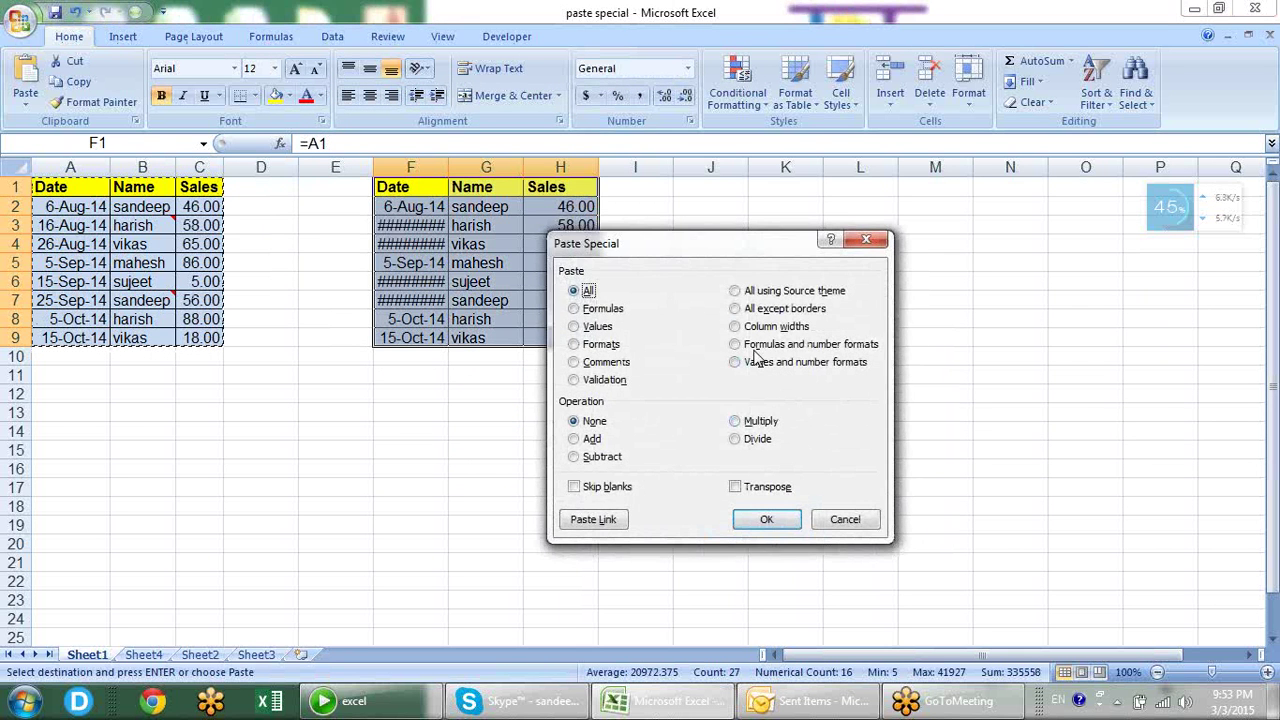
left_click(755, 330)
left_click(766, 519)
left_click(654, 466)
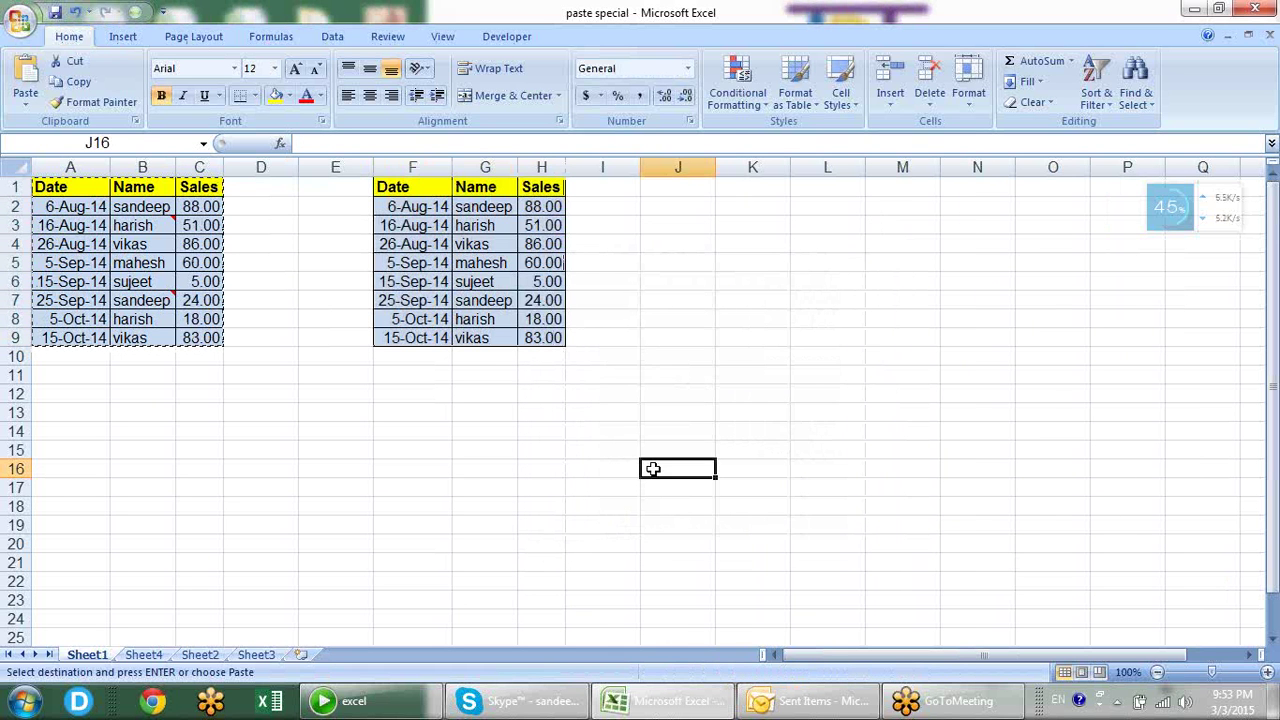
left_click(510, 316)
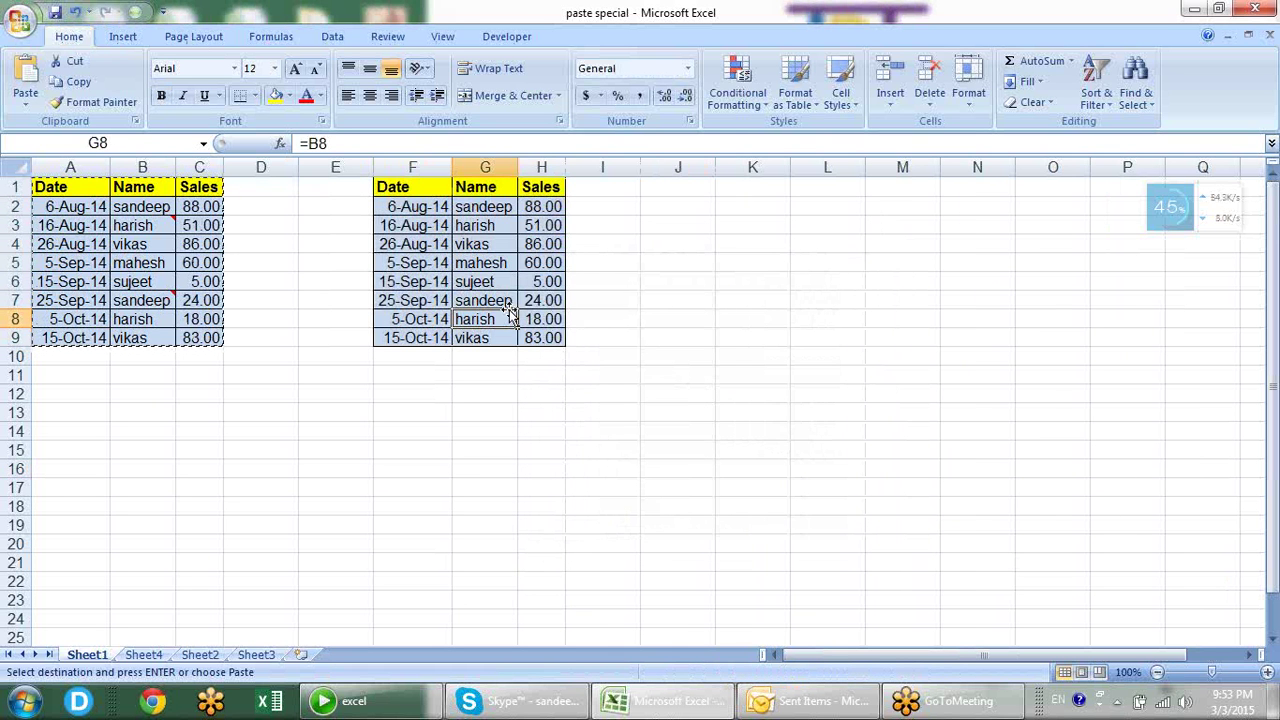
left_click(440, 246)
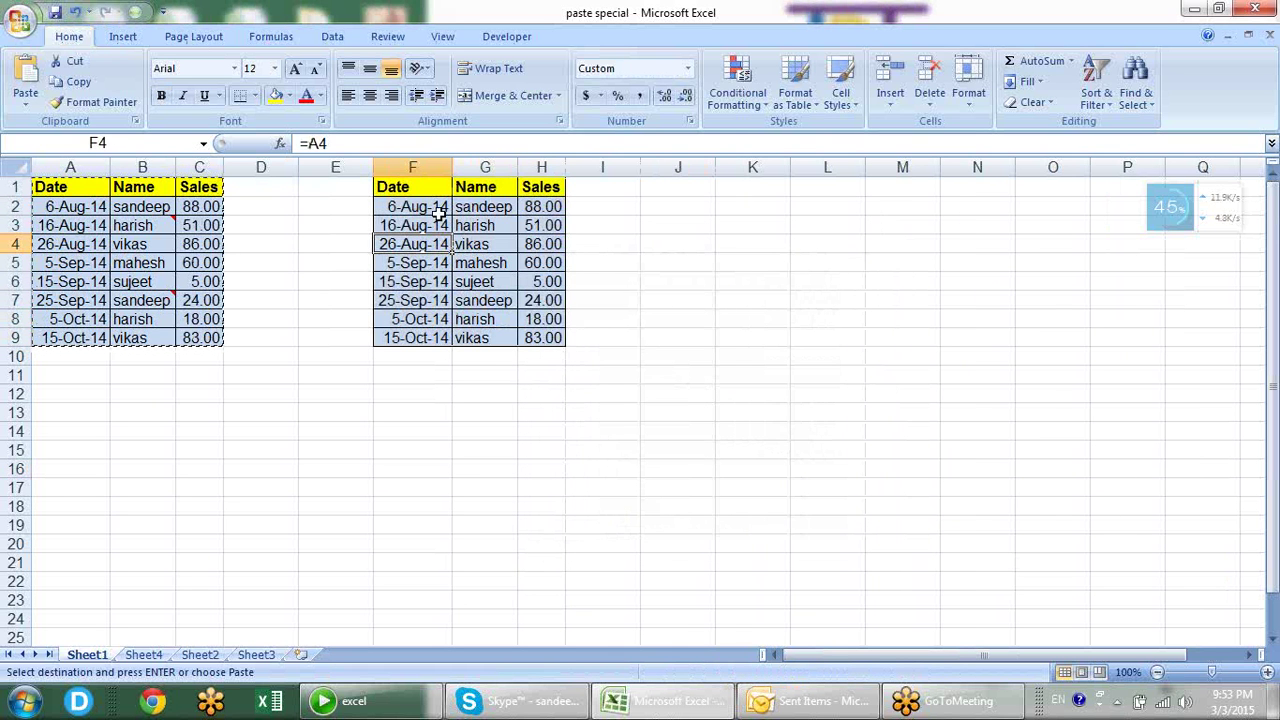
left_click(432, 207)
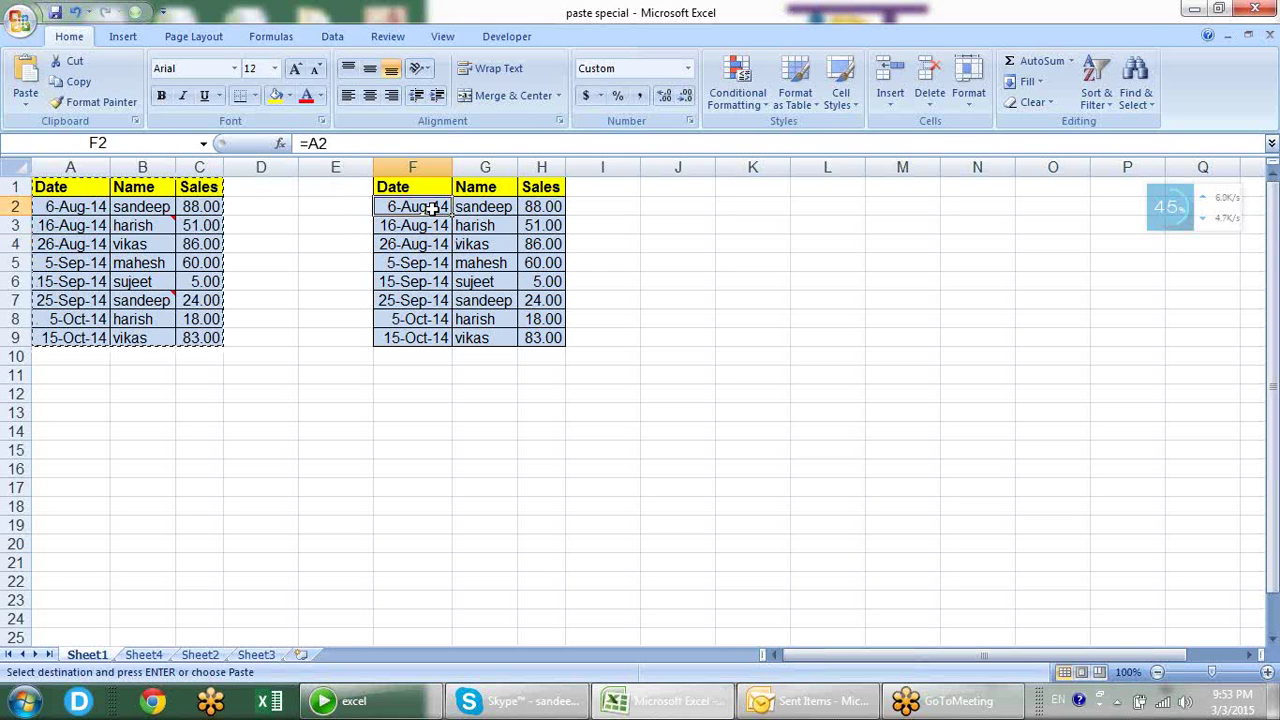
key("Escape")
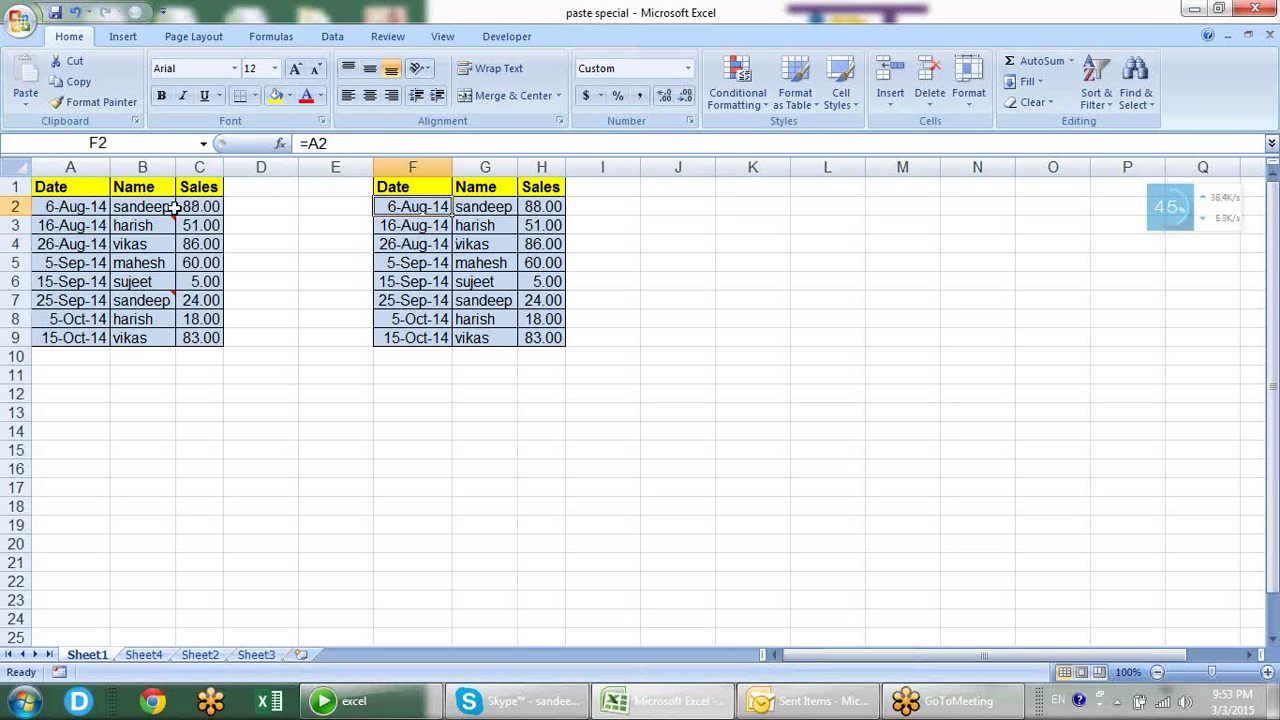
- Replace the name in B2 of the source table with a different first name to test the link
left_click(170, 207)
type("Pradee")
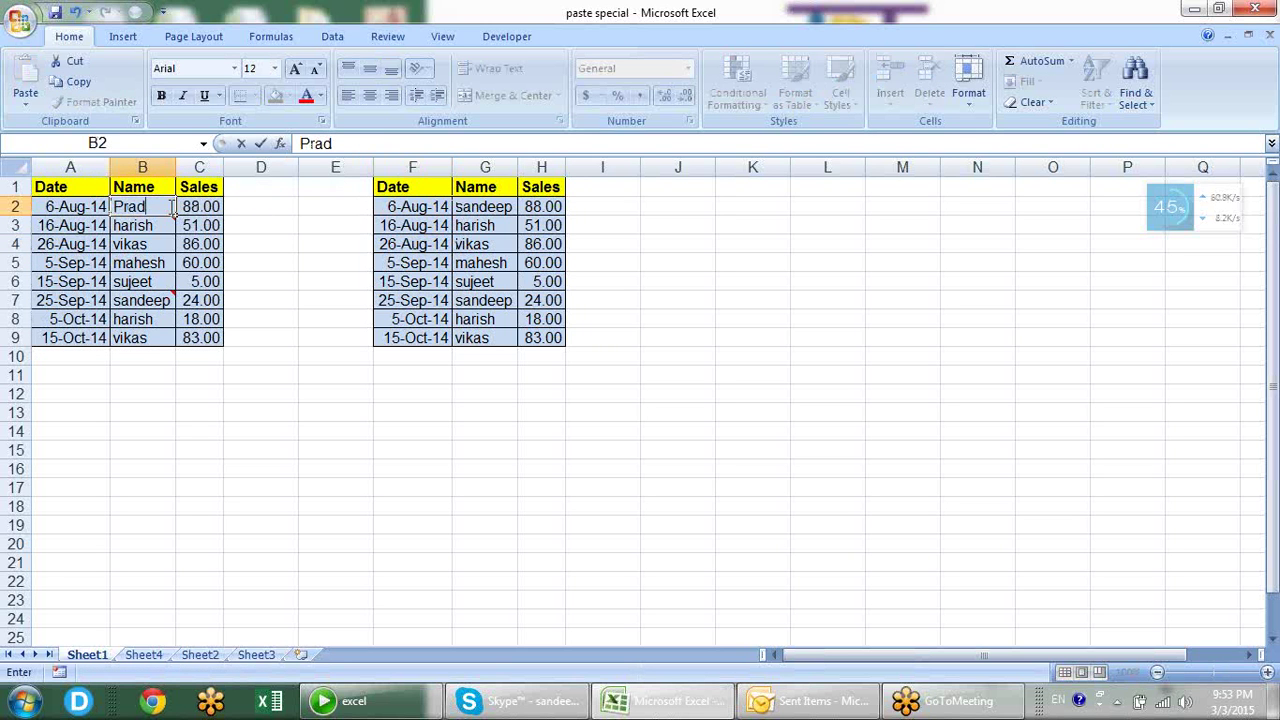
key("Return")
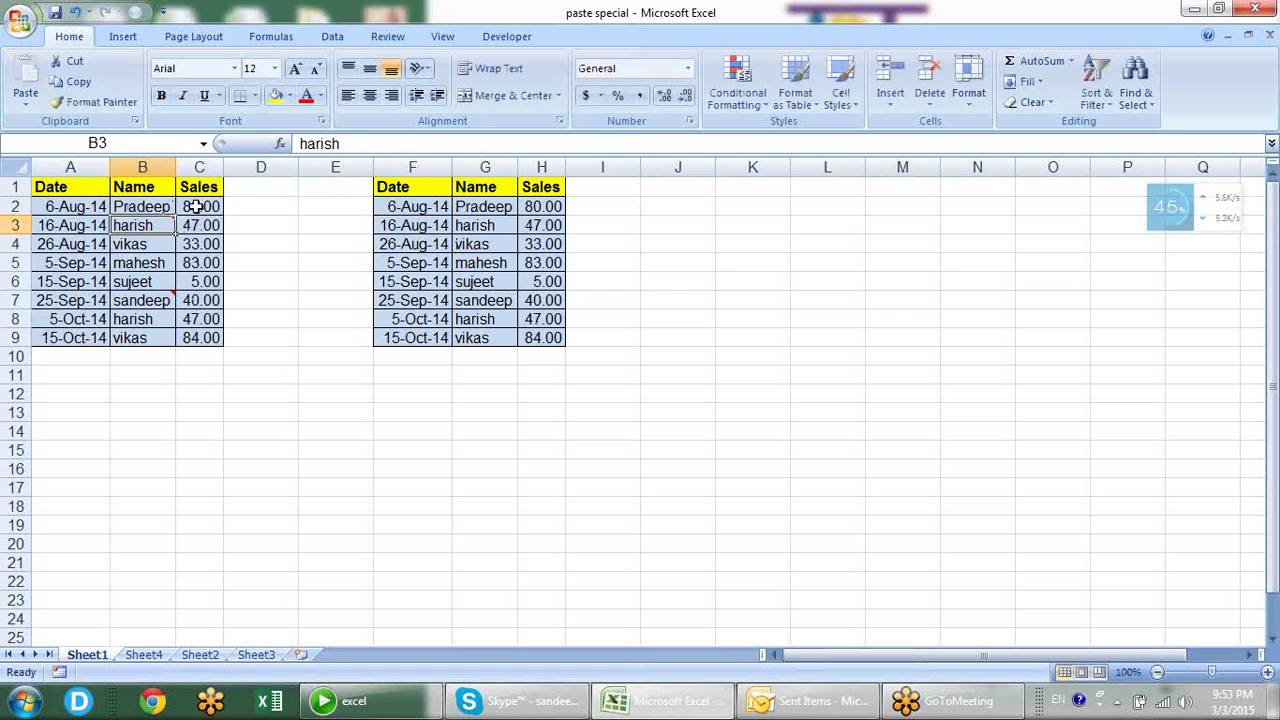
left_click(470, 206)
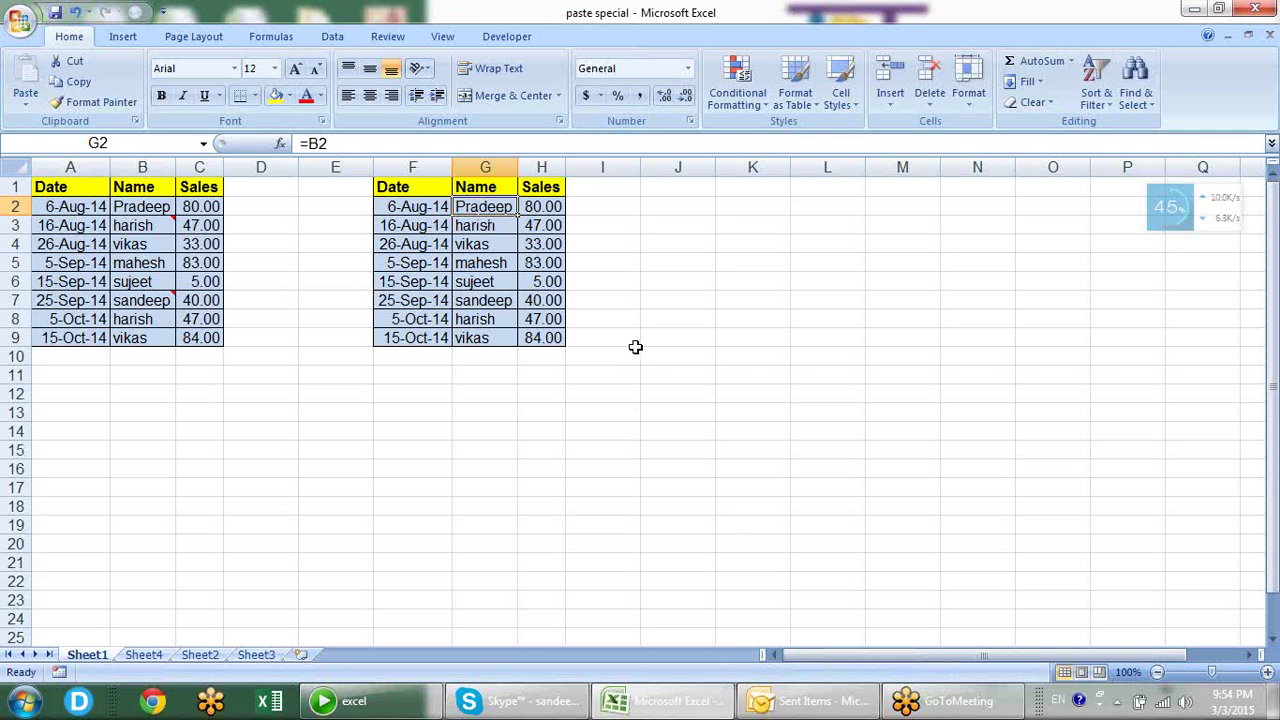
left_click_drag(88, 190, 215, 338)
key("ctrl+c")
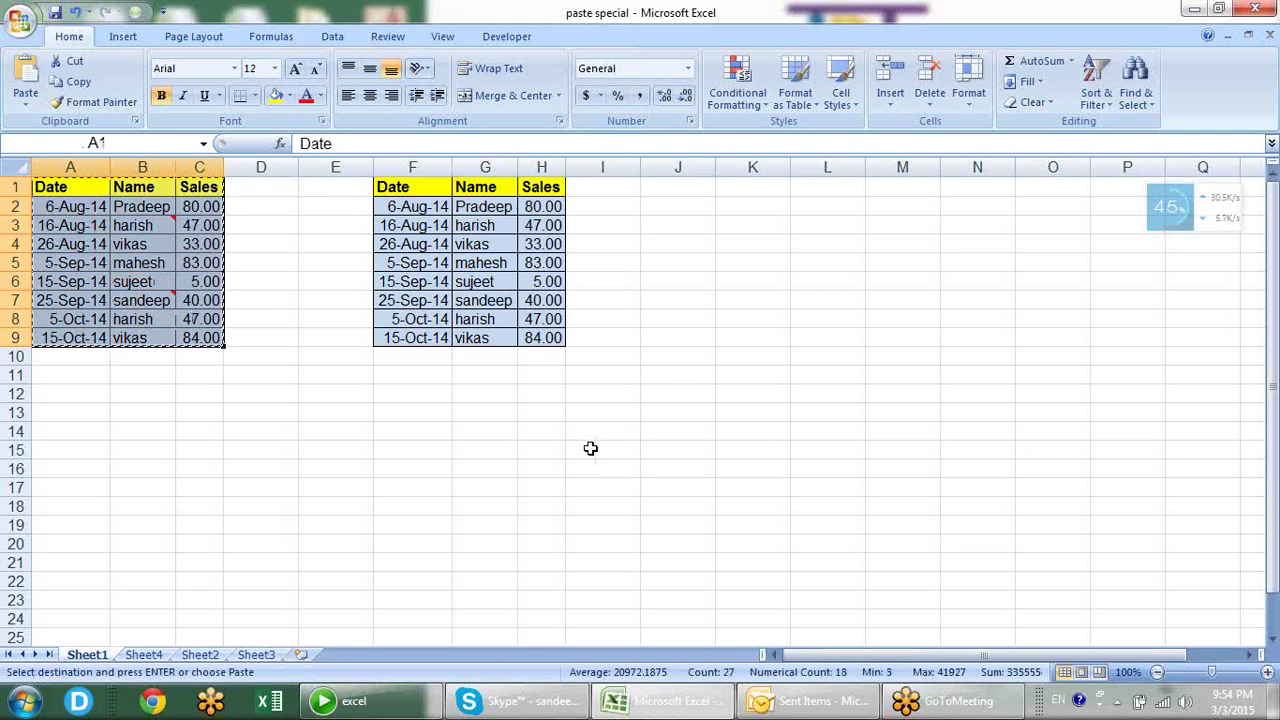
left_click(501, 437)
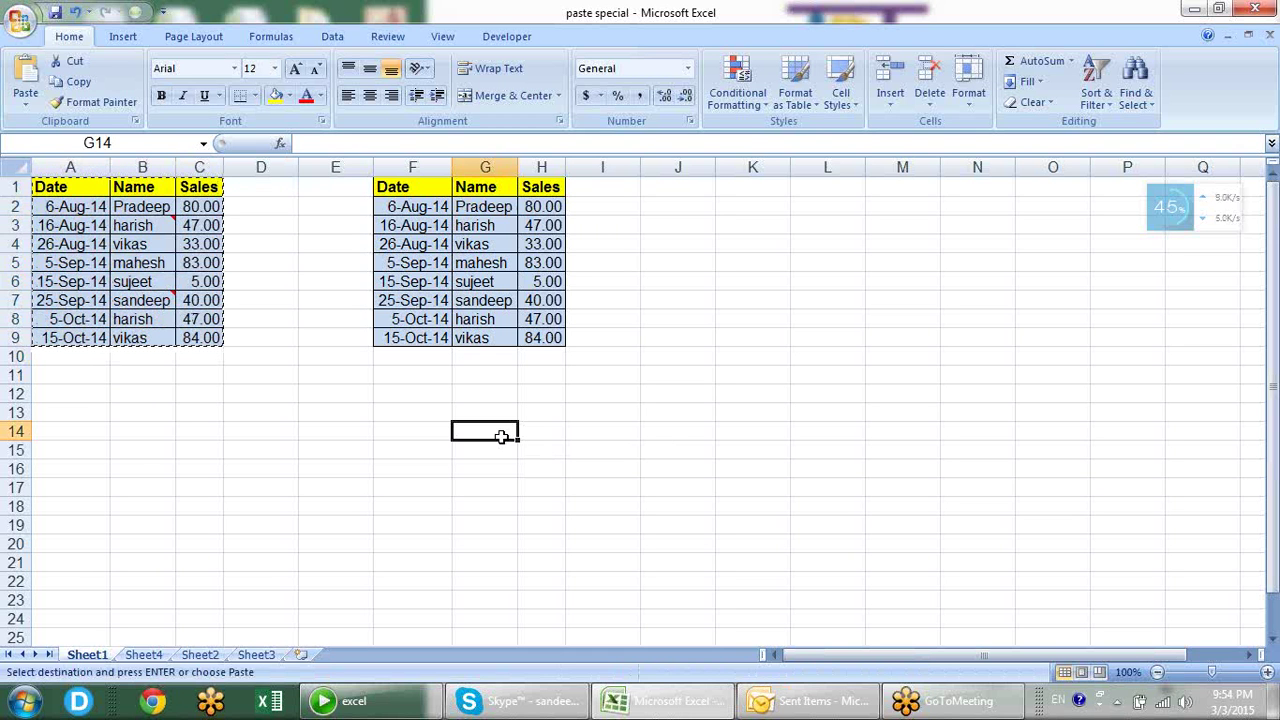
key("Escape")
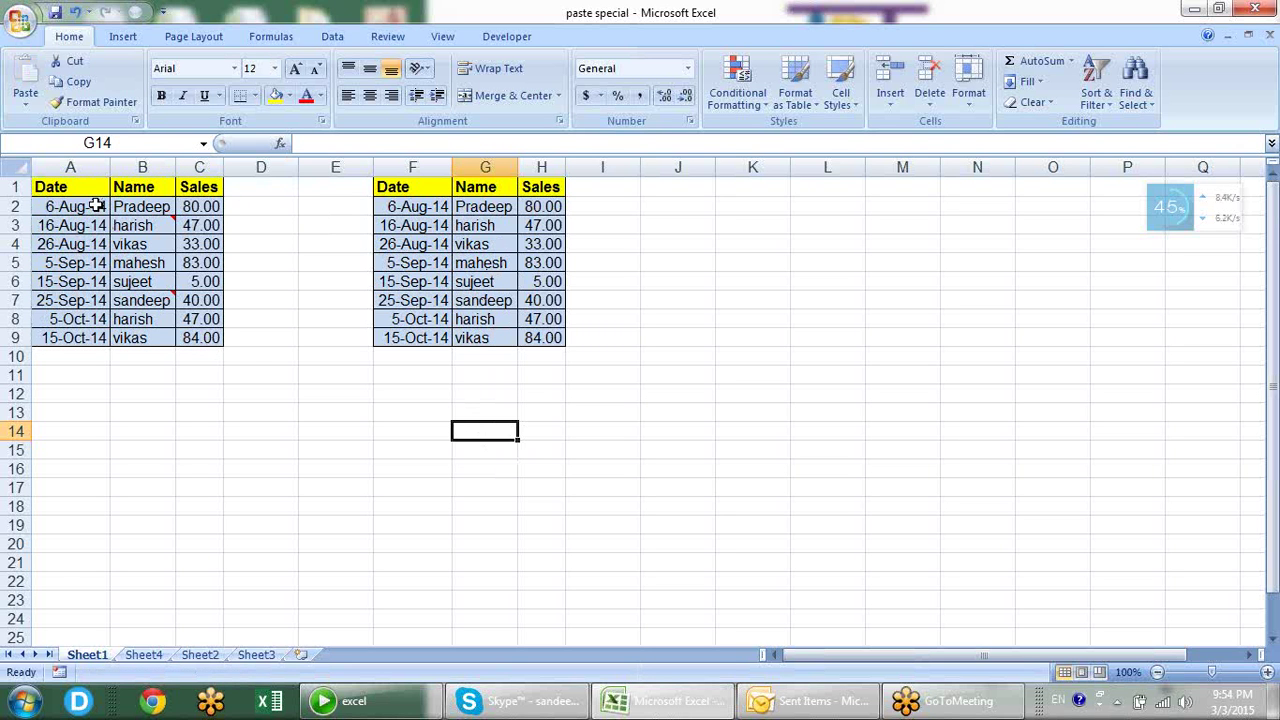
left_click_drag(94, 189, 185, 331)
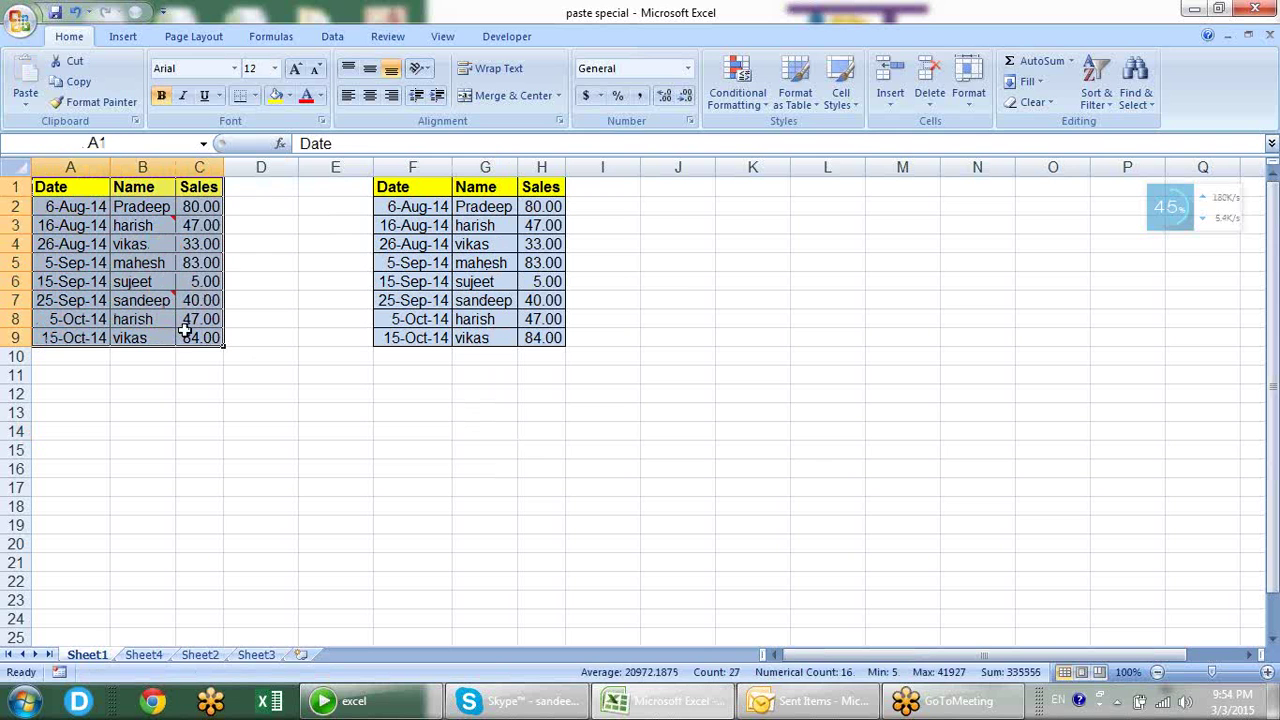
key("ctrl+c")
left_click(410, 406)
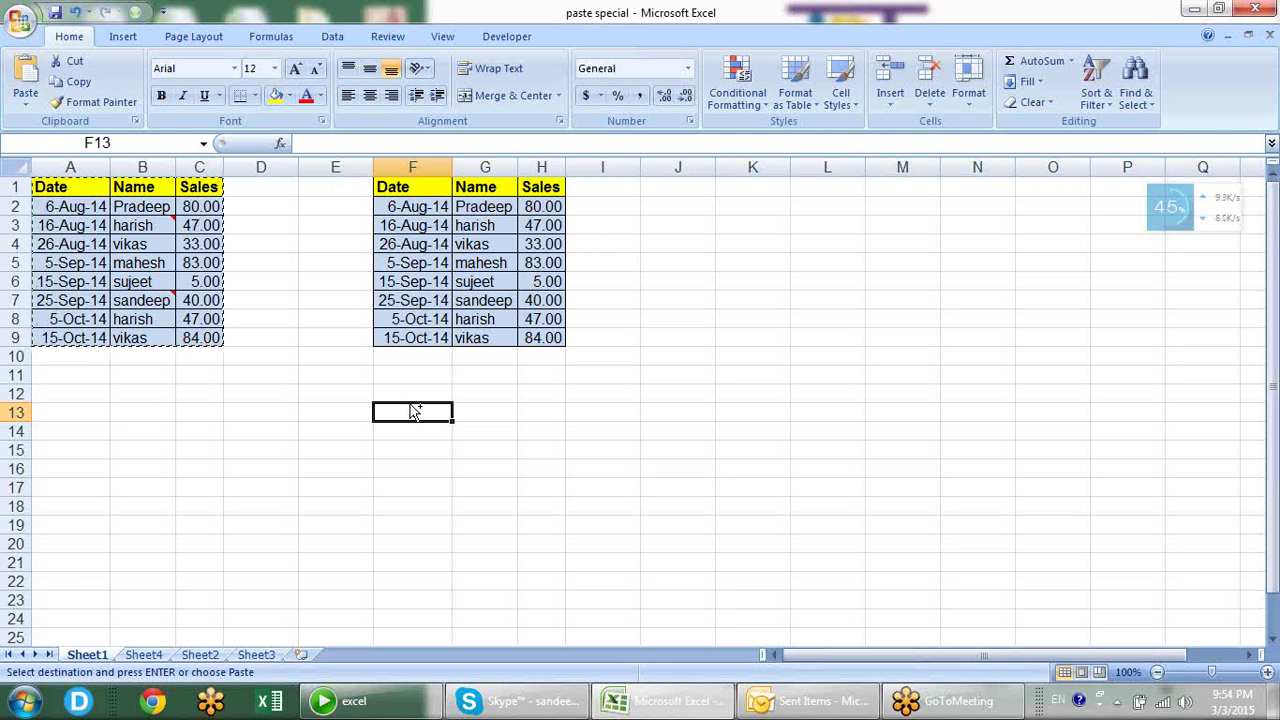
key("Escape")
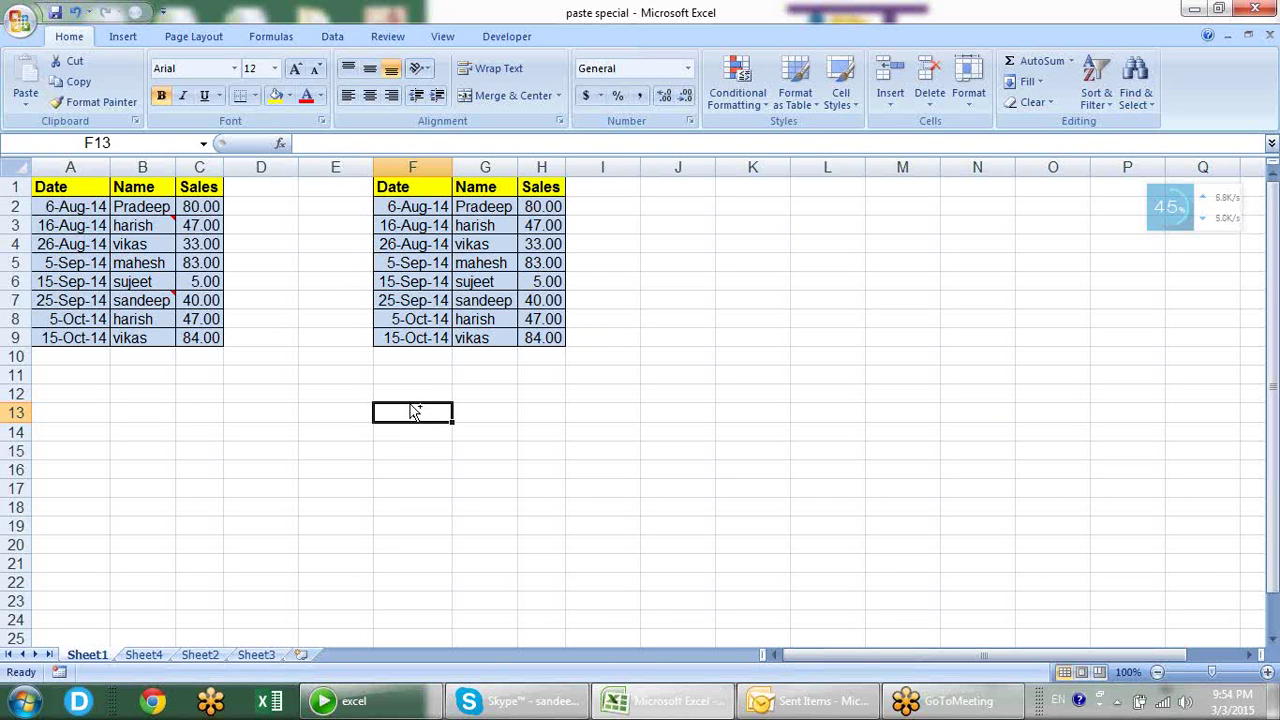
left_click(62, 188)
left_click_drag(62, 188, 203, 337)
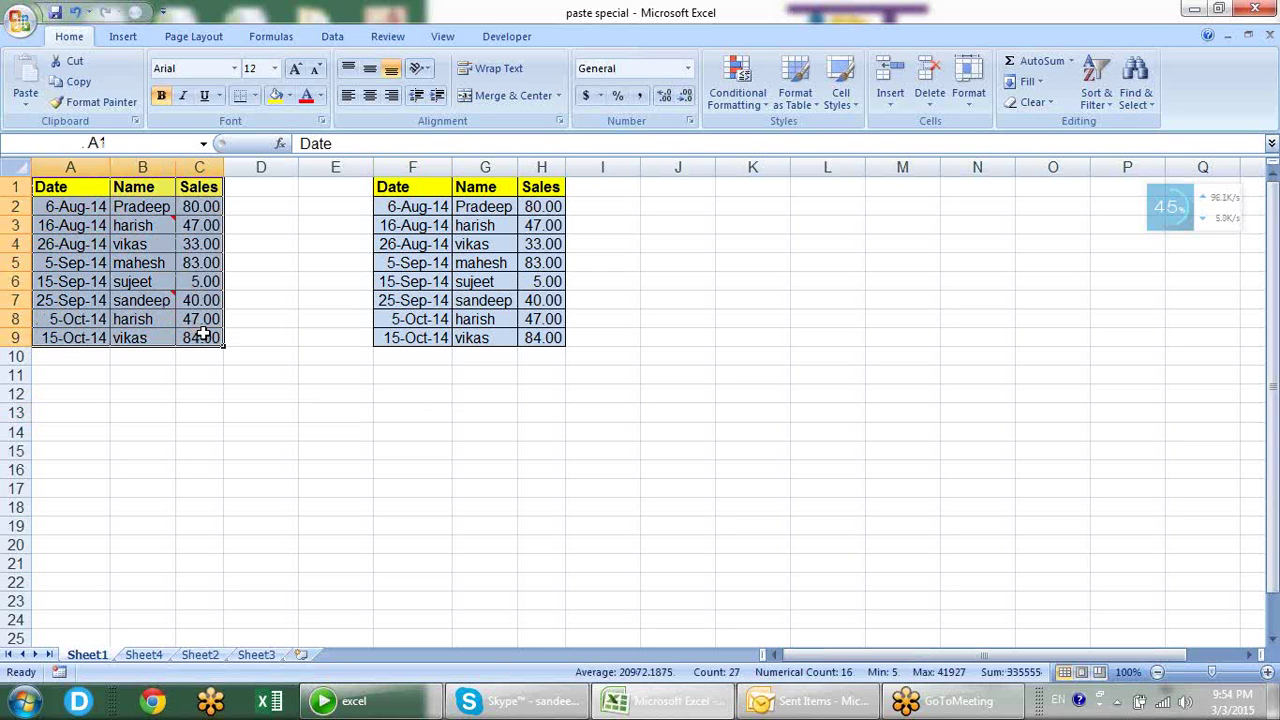
key("ctrl+c")
left_click_drag(420, 398, 503, 466)
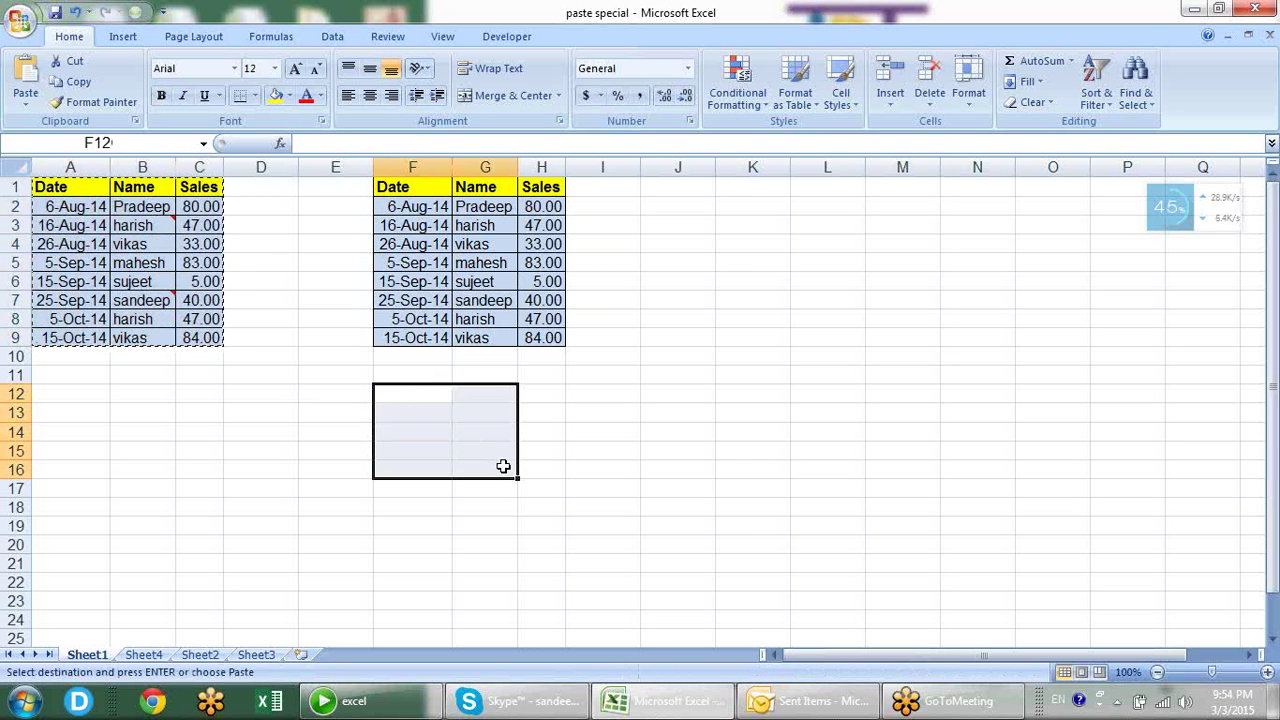
left_click(424, 391)
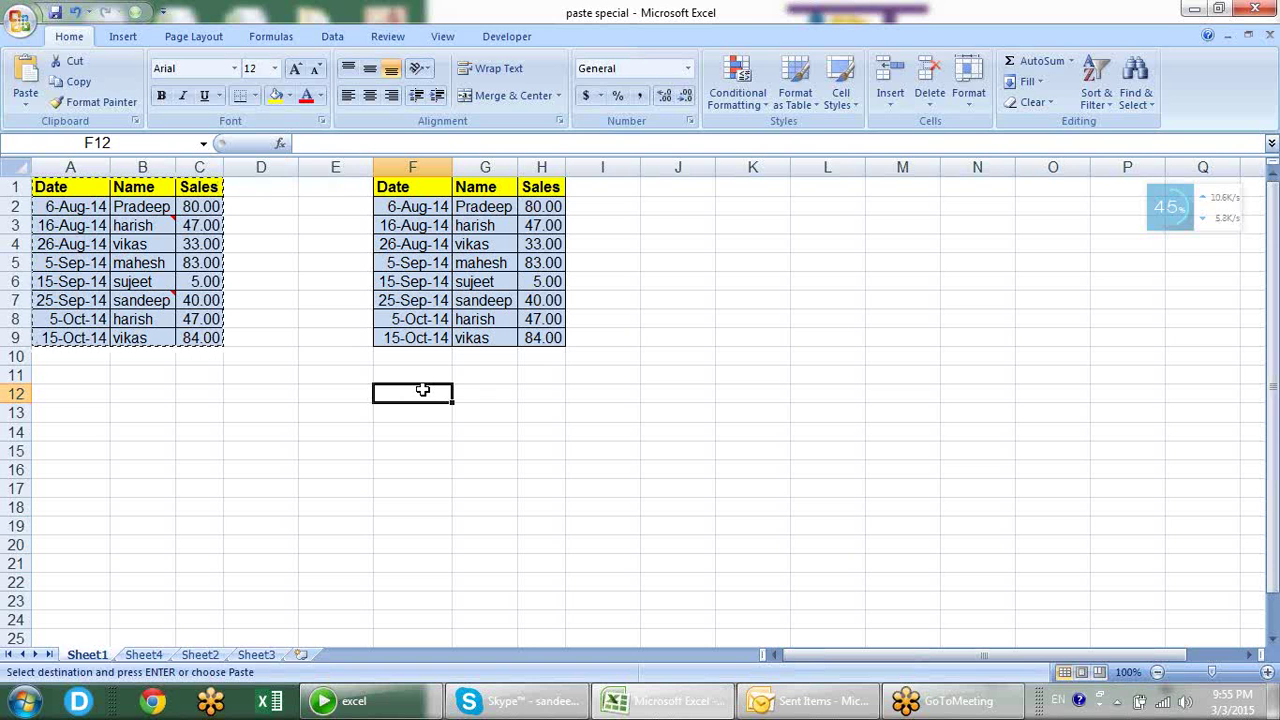
key("alt+d")
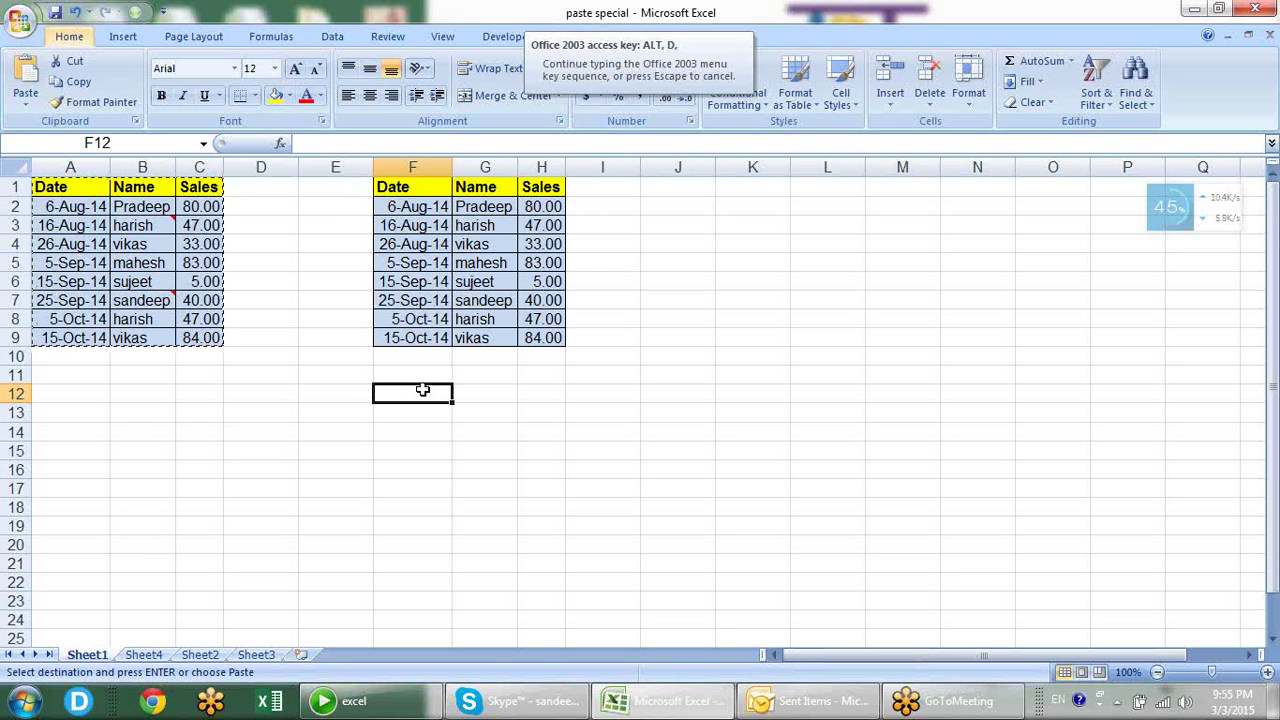
key("Escape")
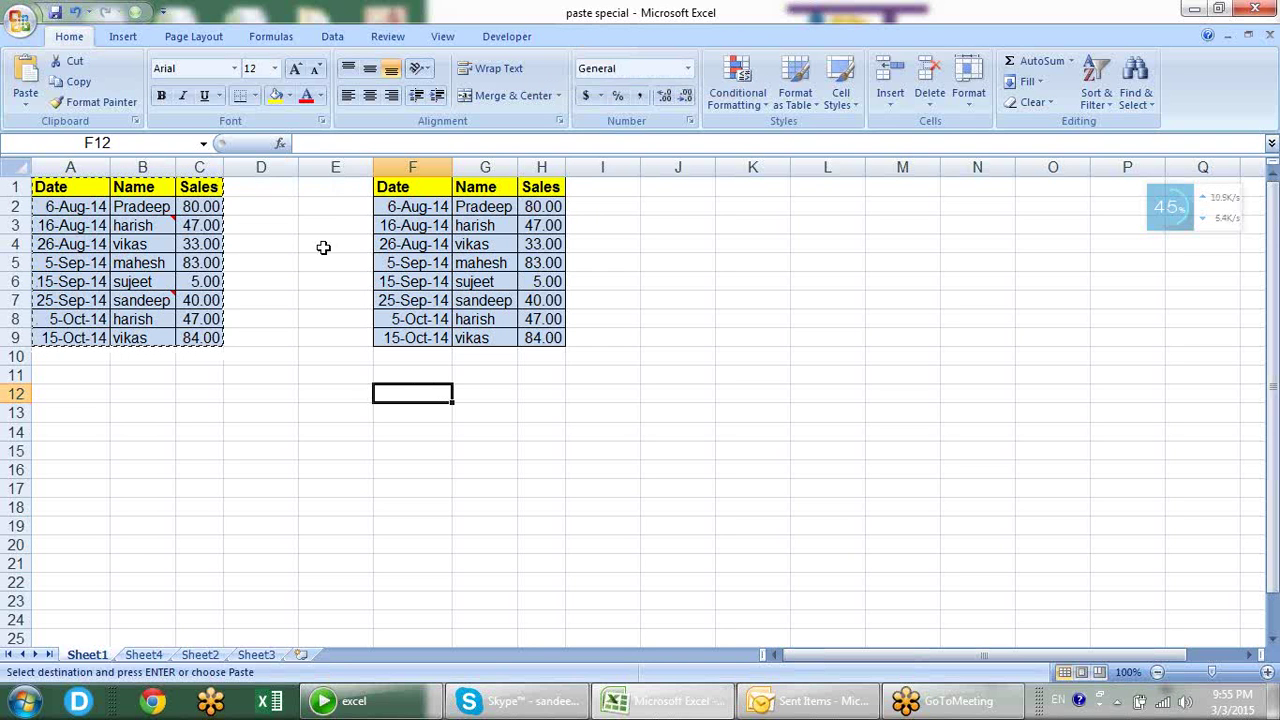
key("Escape")
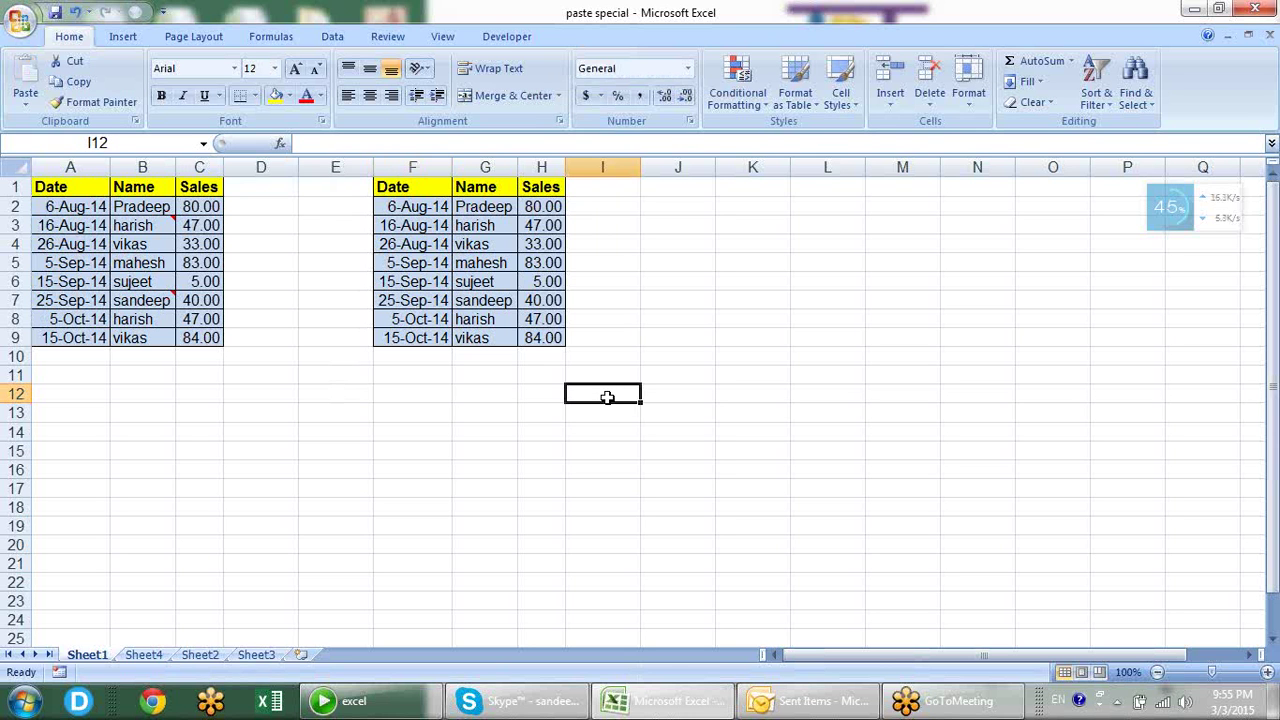
- Inspect the link formulas in F1 and G2, and replace the name in B2 of the source table with another first name
left_click(413, 190)
left_click_drag(413, 190, 537, 338)
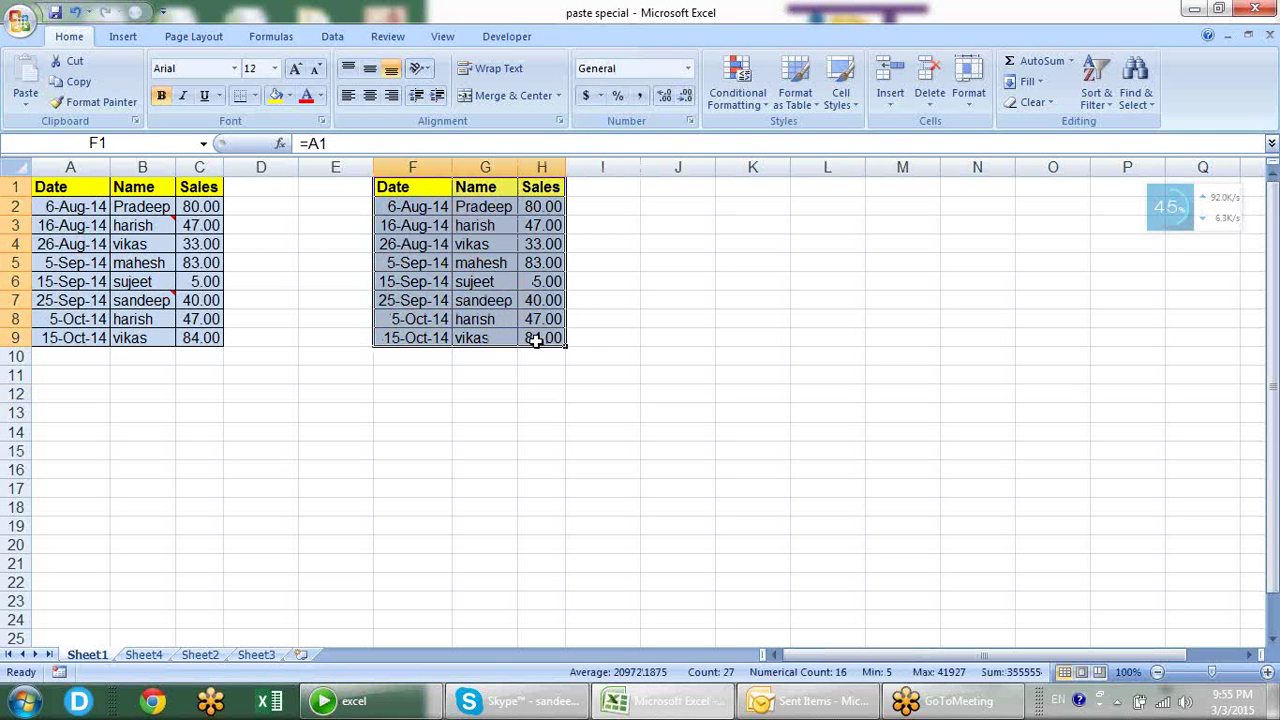
left_click(620, 376)
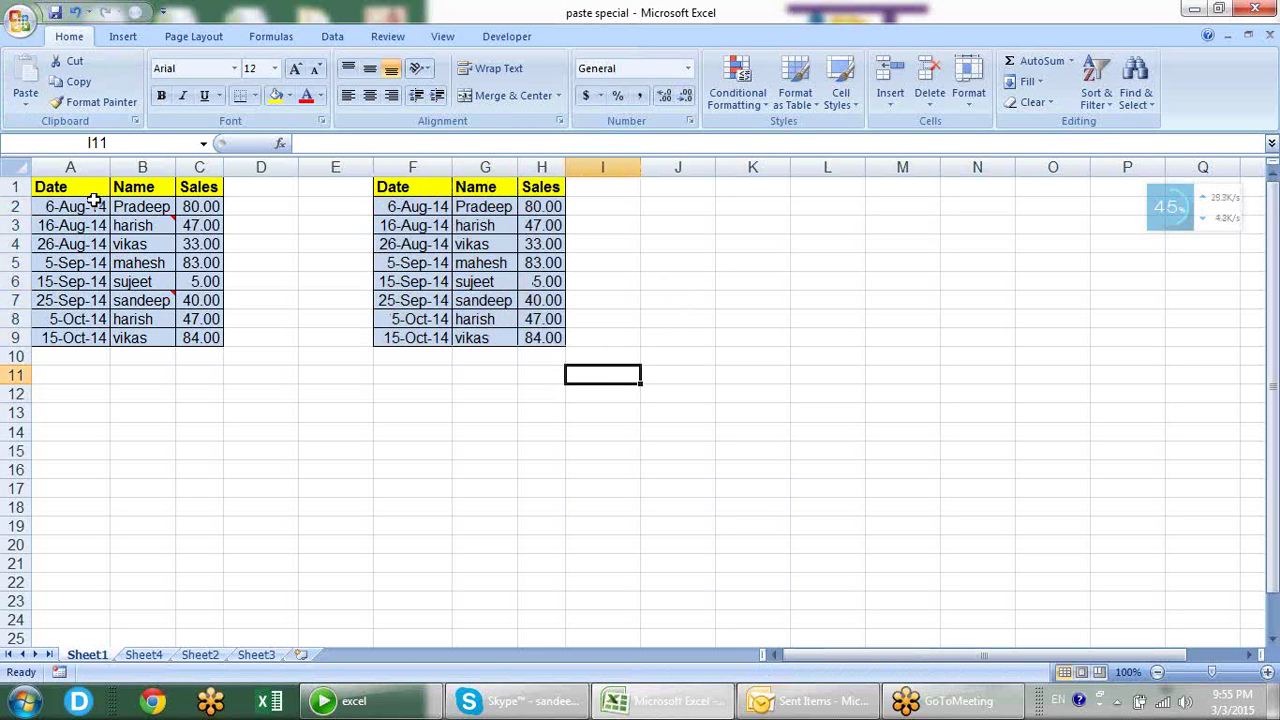
left_click(441, 192)
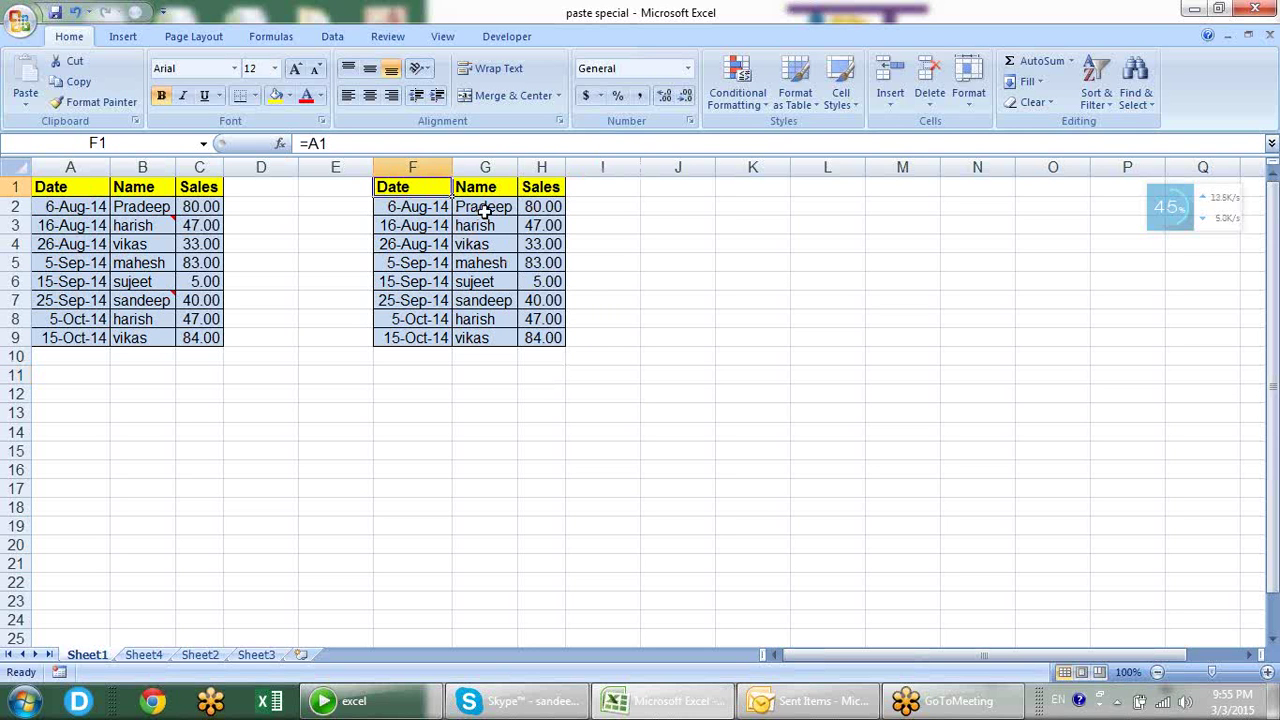
left_click(484, 208)
left_click(162, 206)
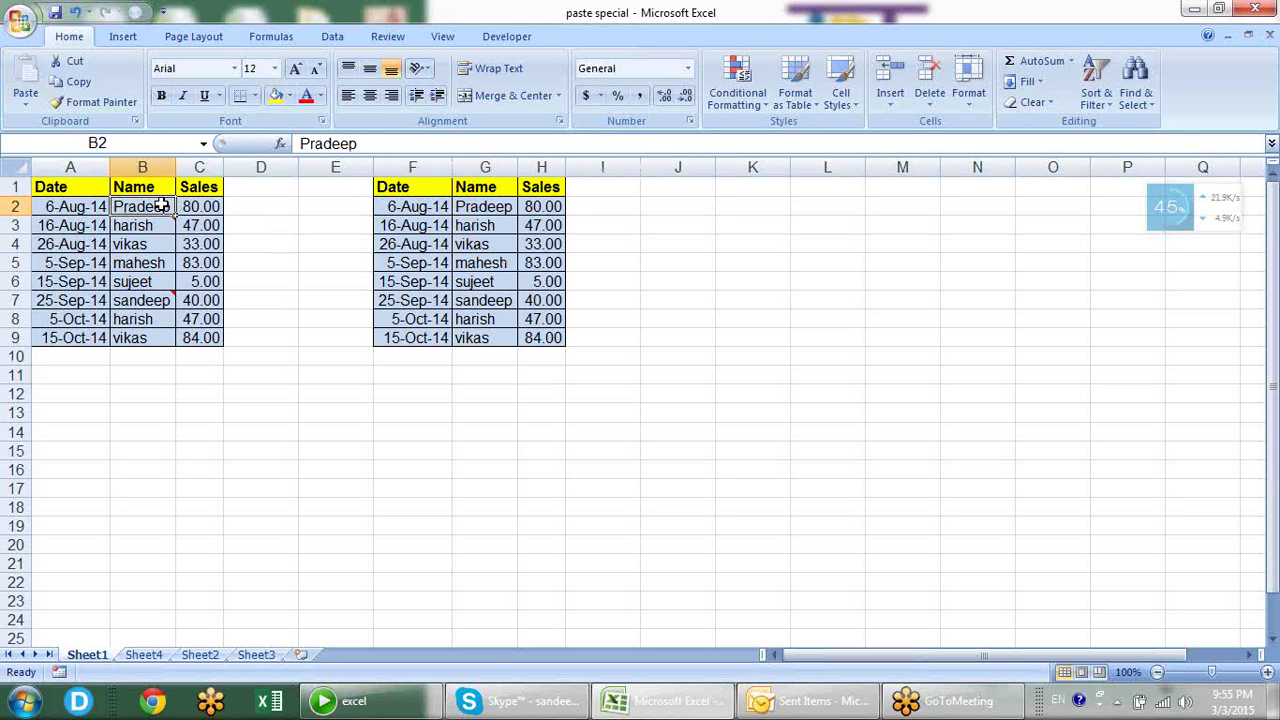
type("sande")
key("Return")
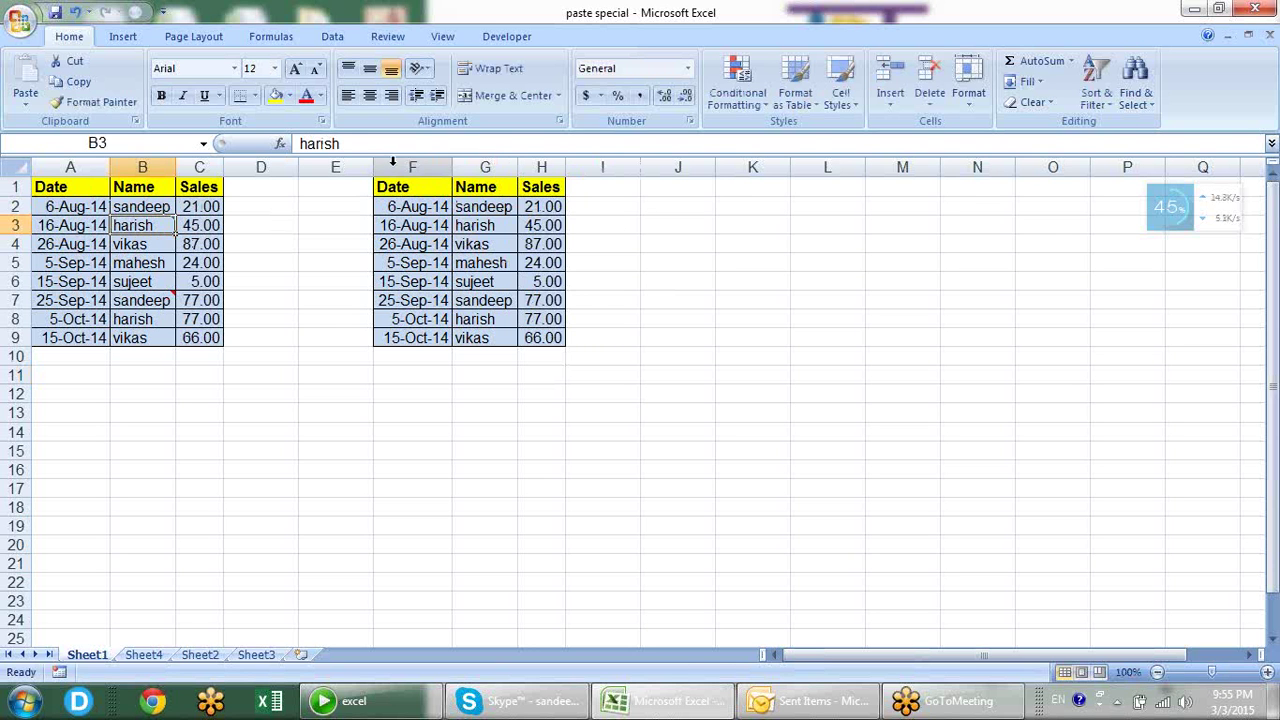
- Delete columns F through J, which hold the linked table
left_click_drag(393, 162, 534, 163)
left_click(578, 166)
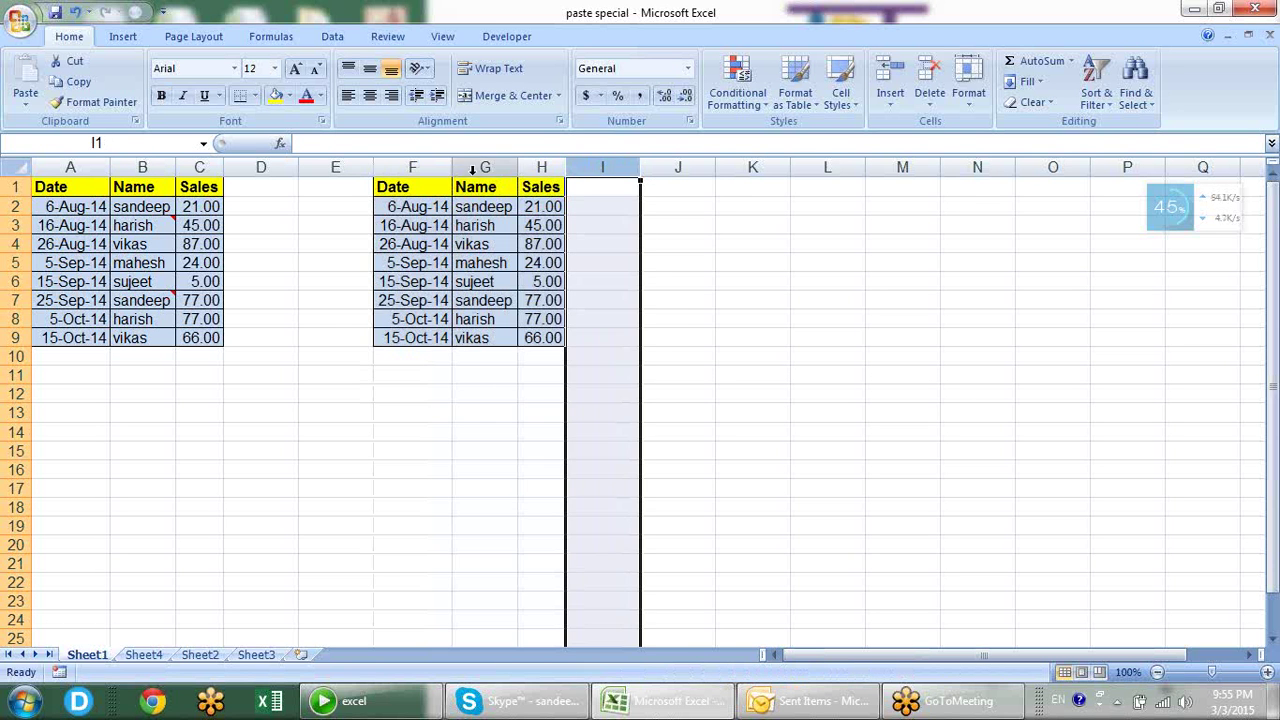
left_click_drag(412, 166, 709, 167)
key("alt")
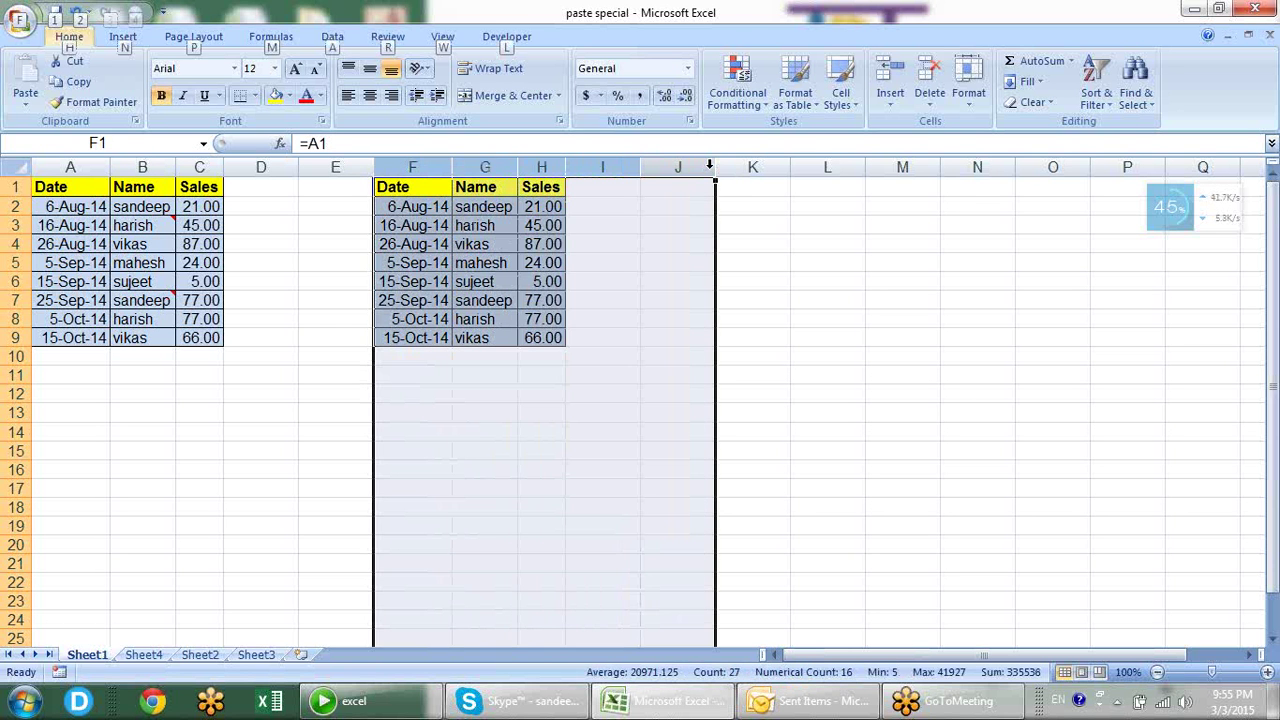
key("h")
key("d")
key("c")
left_click(571, 204)
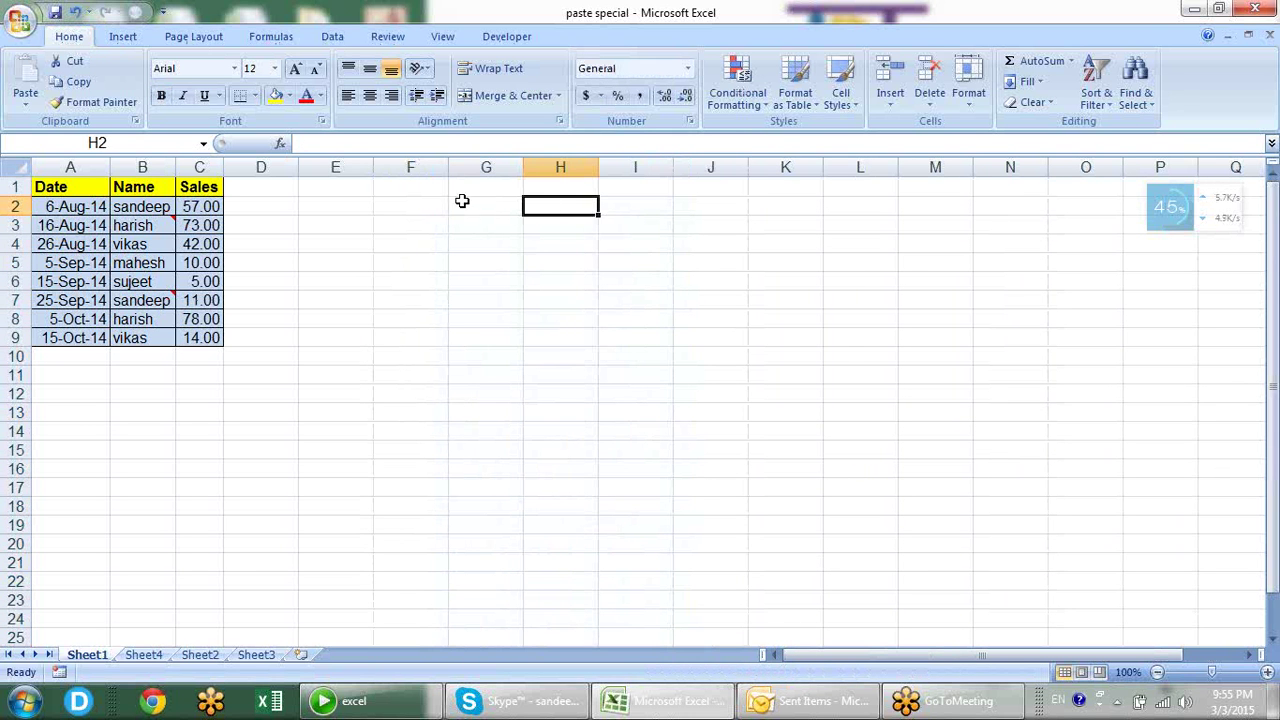
- Fill the empty range F1:G6 with yellow and make column G slightly narrower
left_click(414, 190)
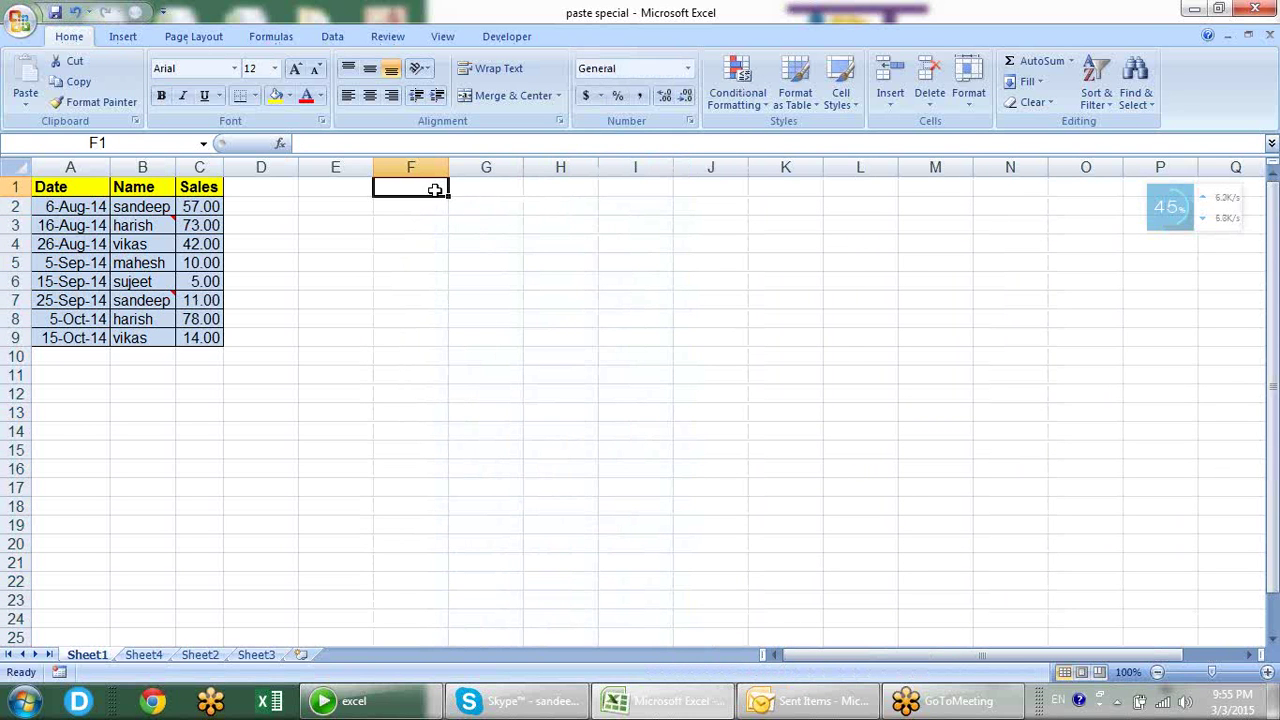
left_click_drag(417, 185, 492, 276)
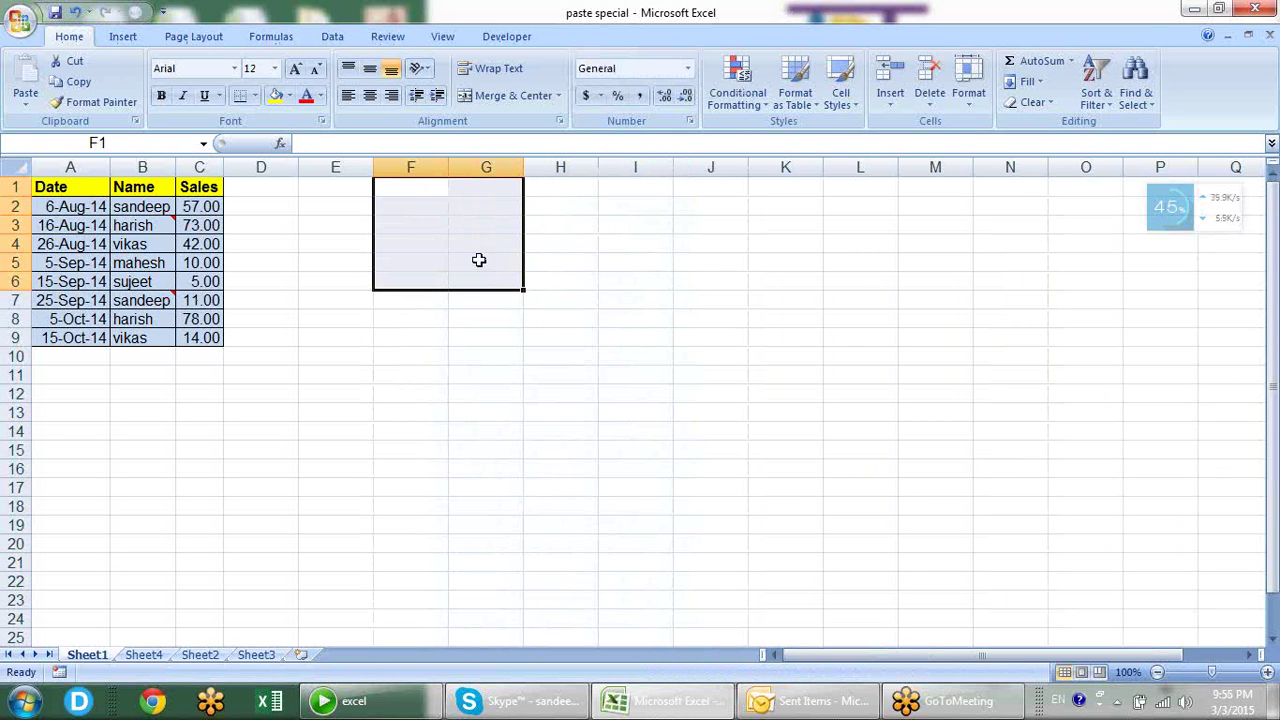
left_click(276, 96)
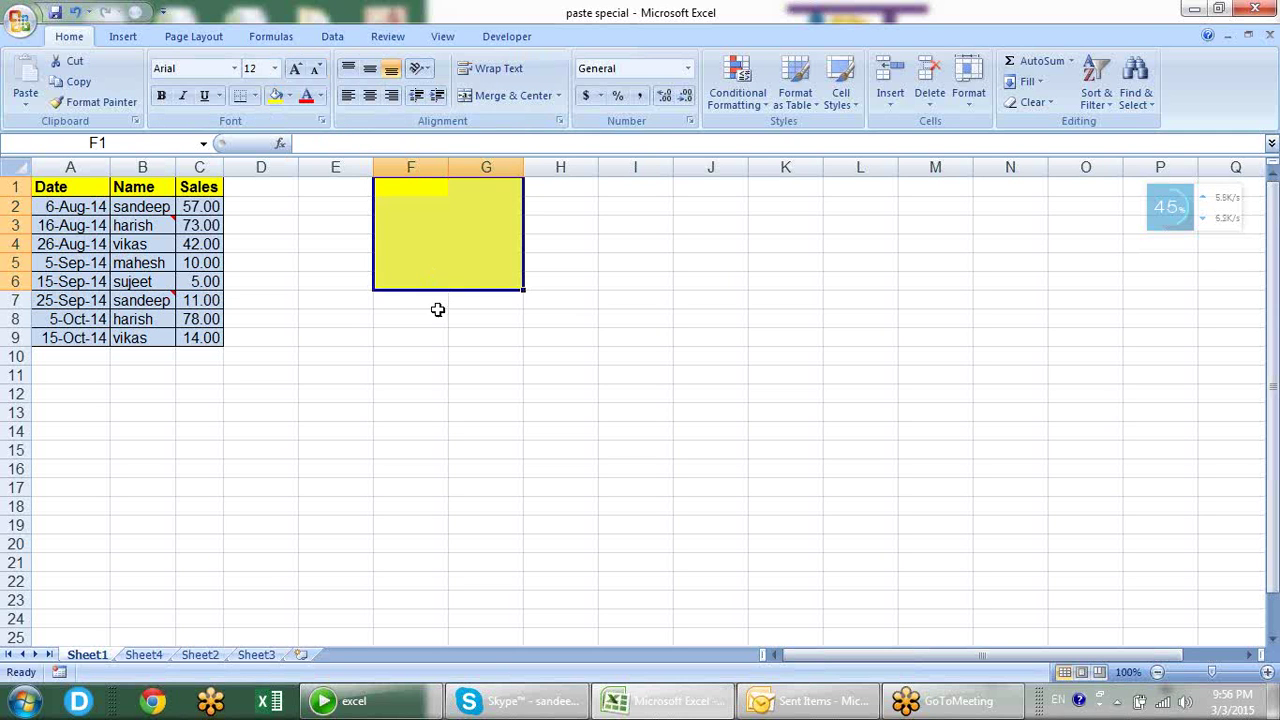
left_click(446, 343)
left_click(472, 280)
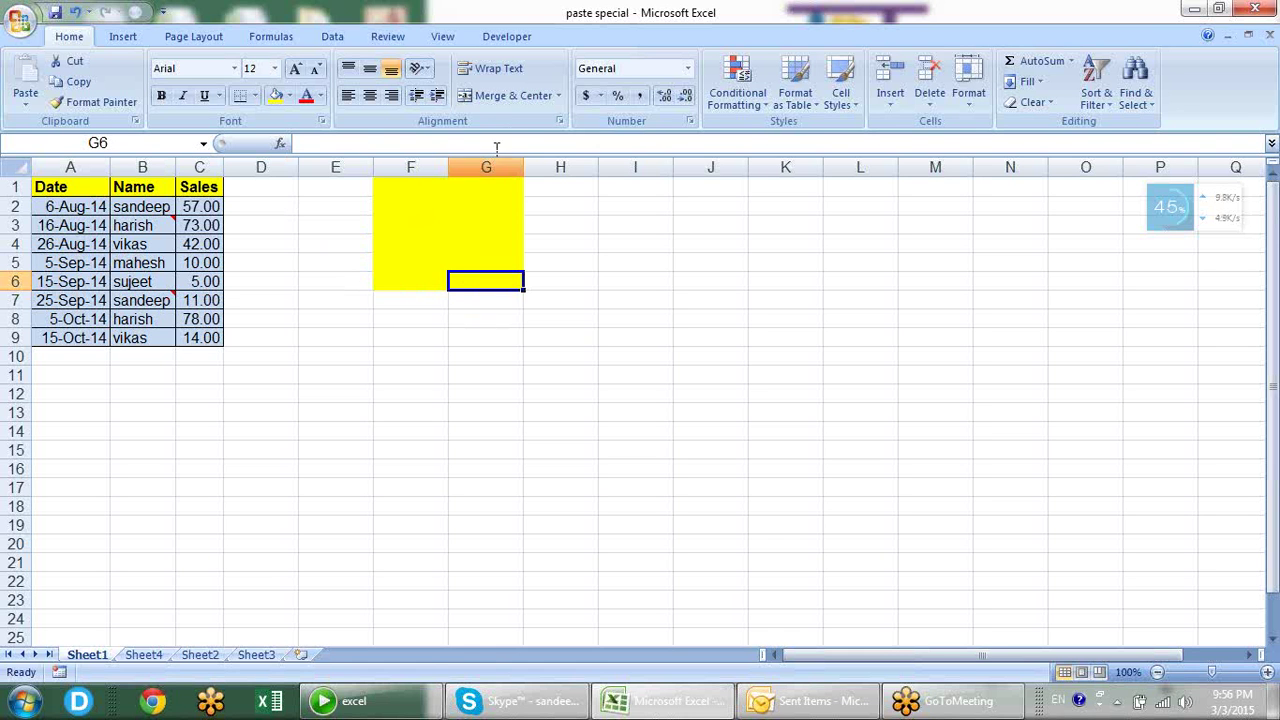
mouse_move(522, 161)
left_mouse_down()
mouse_move(550, 165)
mouse_move(522, 165)
left_mouse_up()
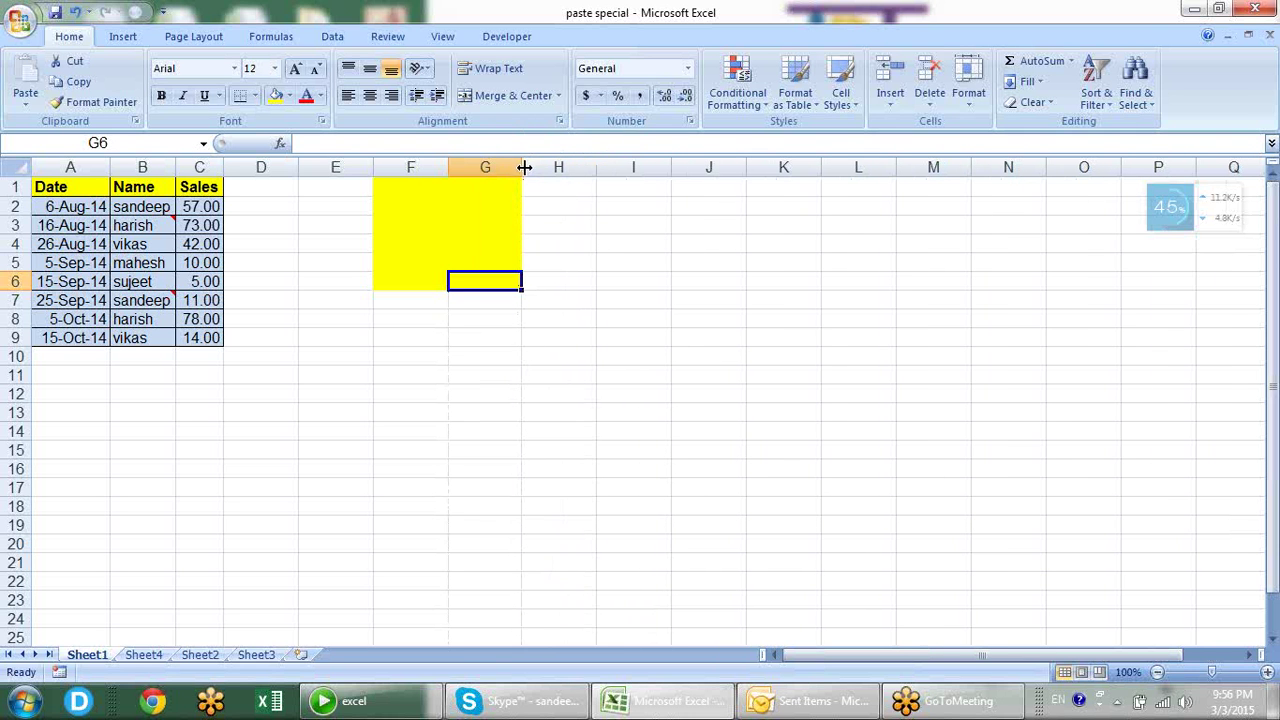
left_click(557, 298)
left_click_drag(398, 181, 496, 292)
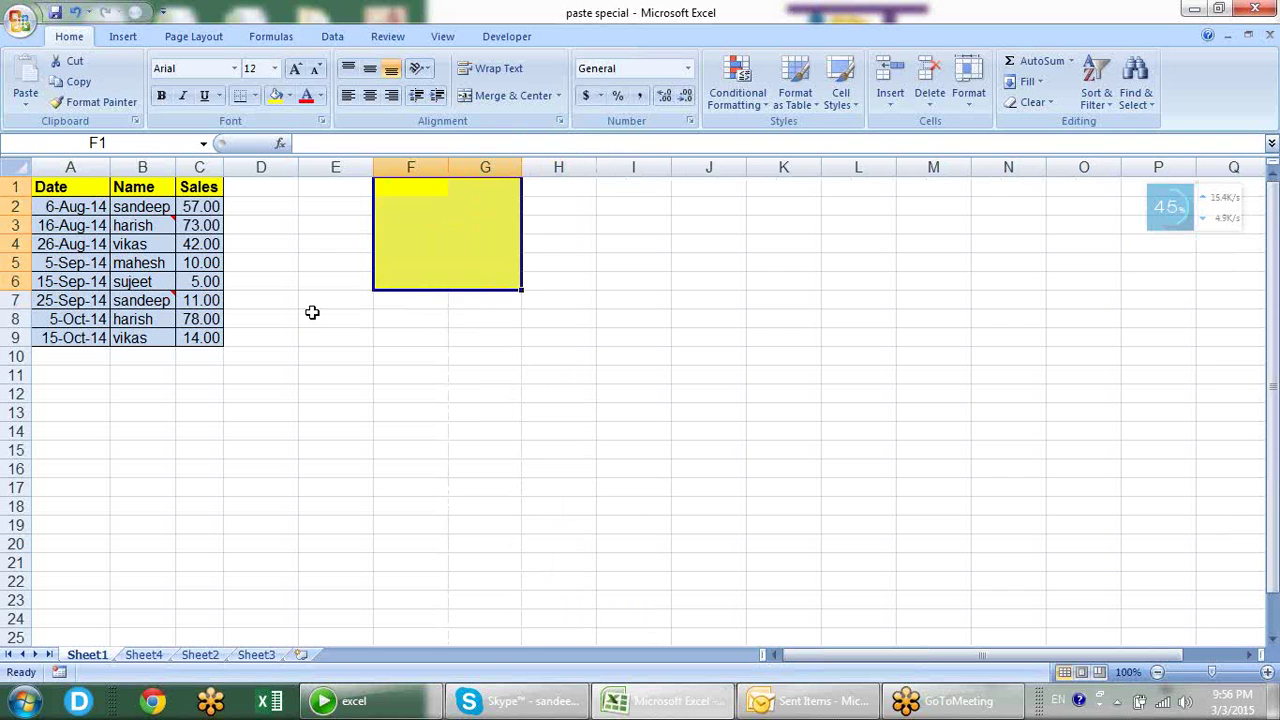
left_click(312, 314)
- Paste the source table A1:C9 as a picture over the yellow range and shrink it to the width of columns F and G
left_click_drag(57, 196, 189, 346)
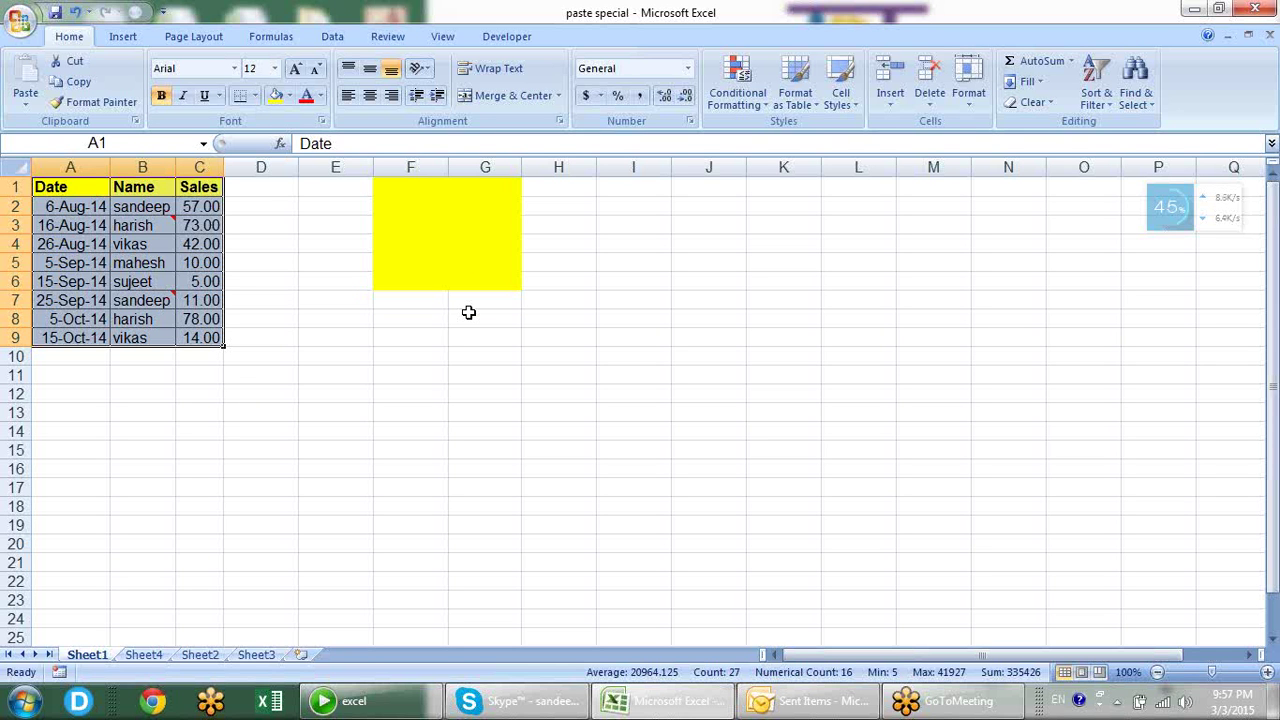
key("ctrl+c")
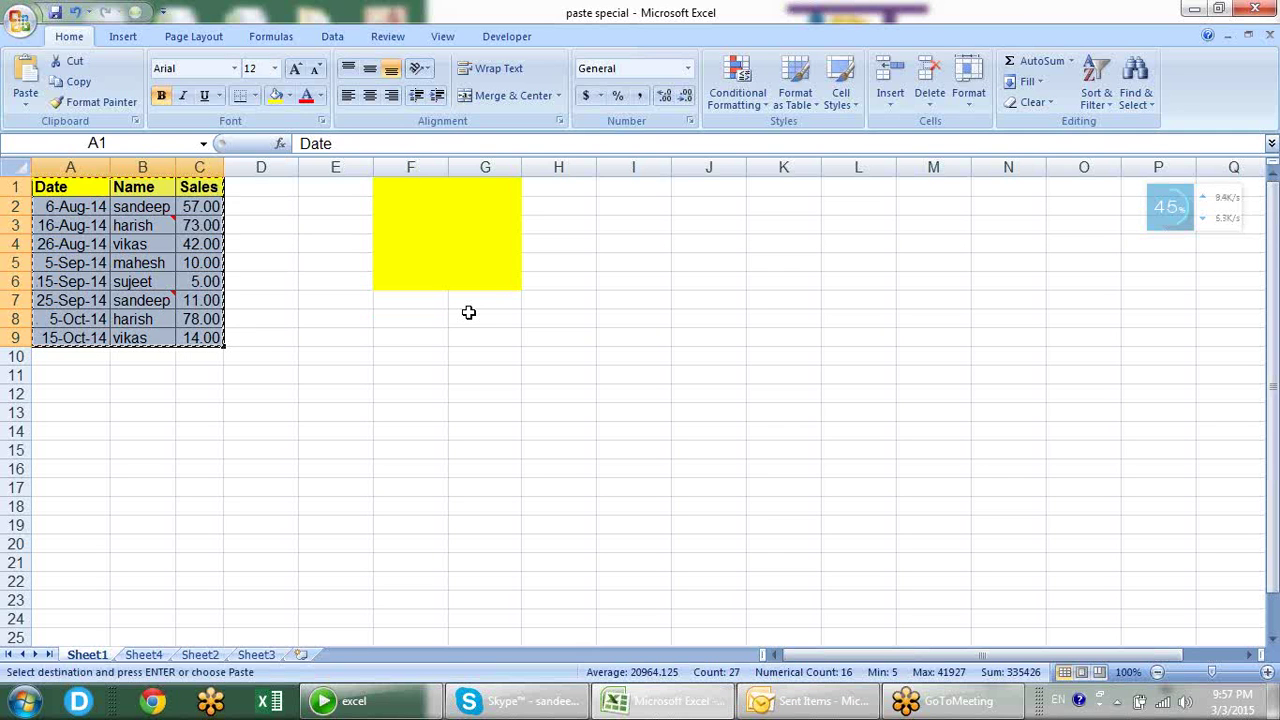
left_click(26, 100)
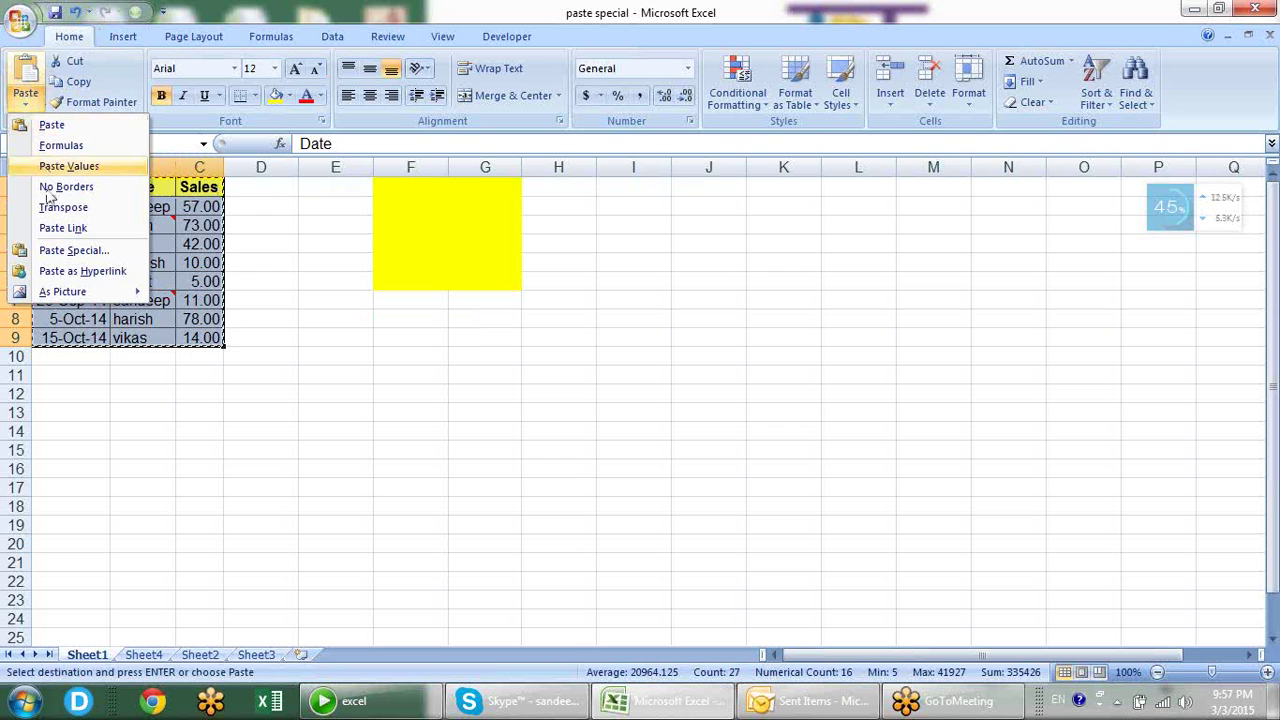
mouse_move(68, 294)
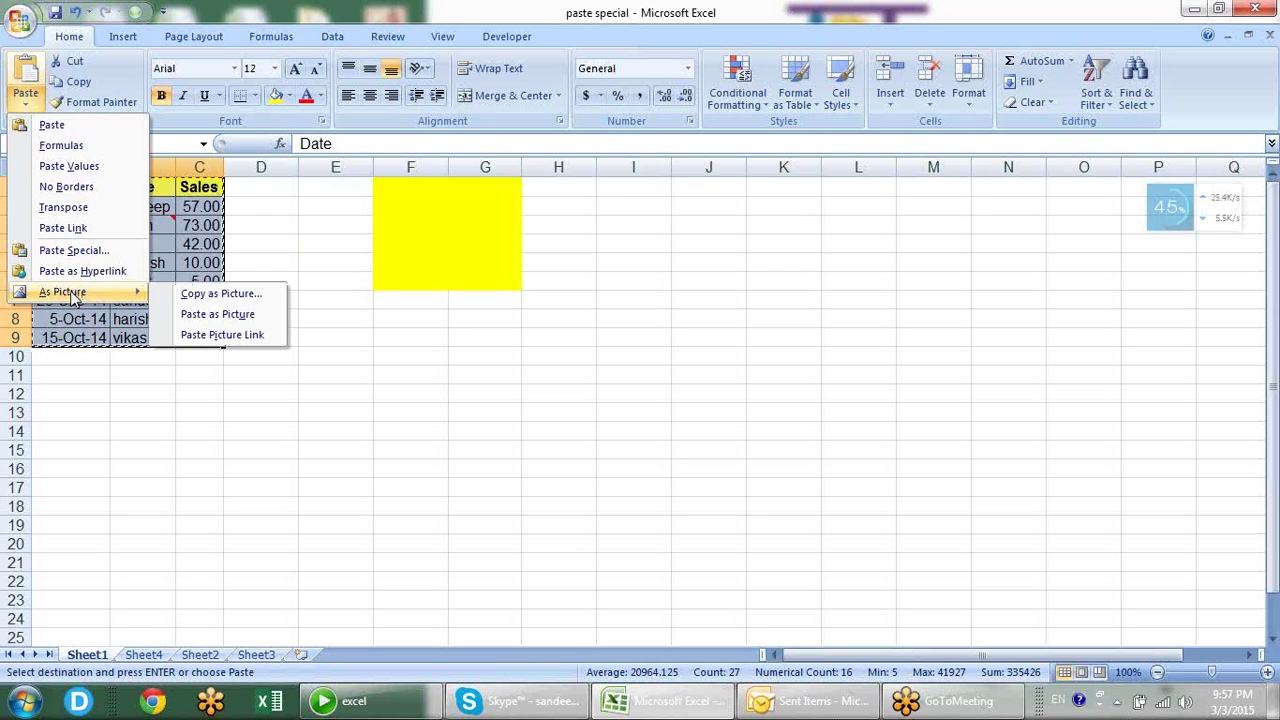
left_click(213, 318)
left_click_drag(158, 245, 498, 260)
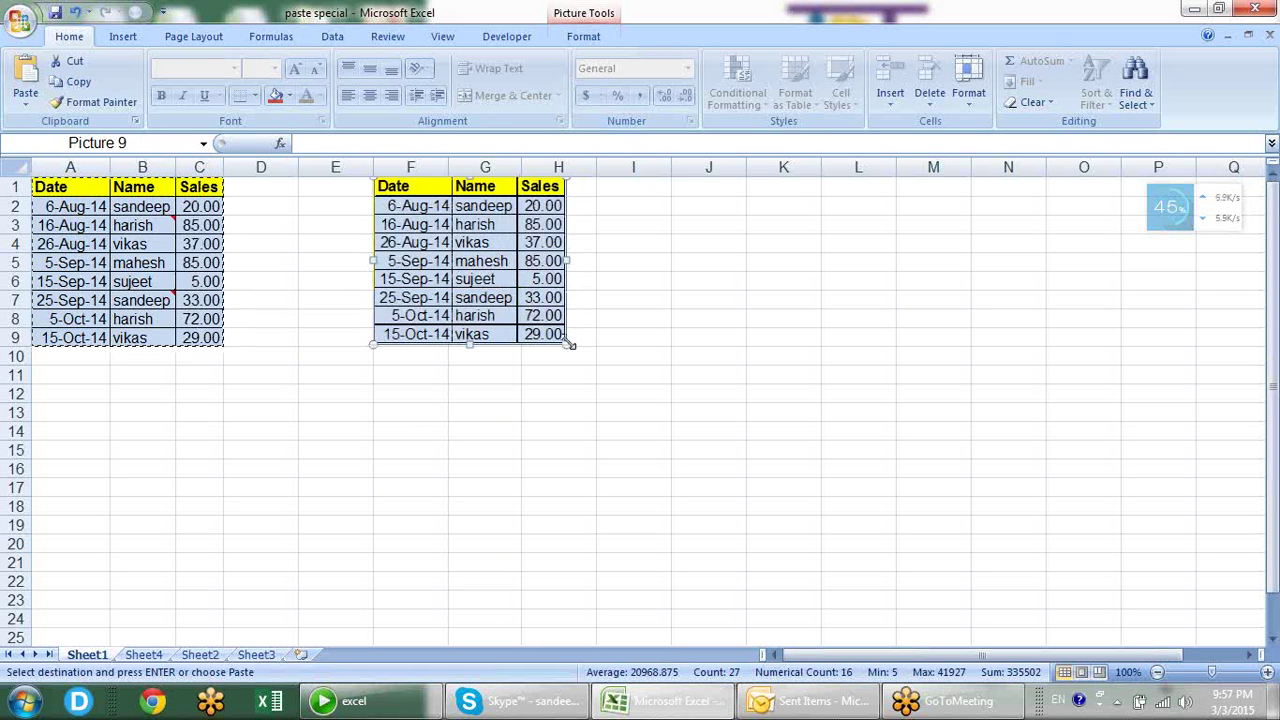
left_click_drag(557, 330, 520, 306)
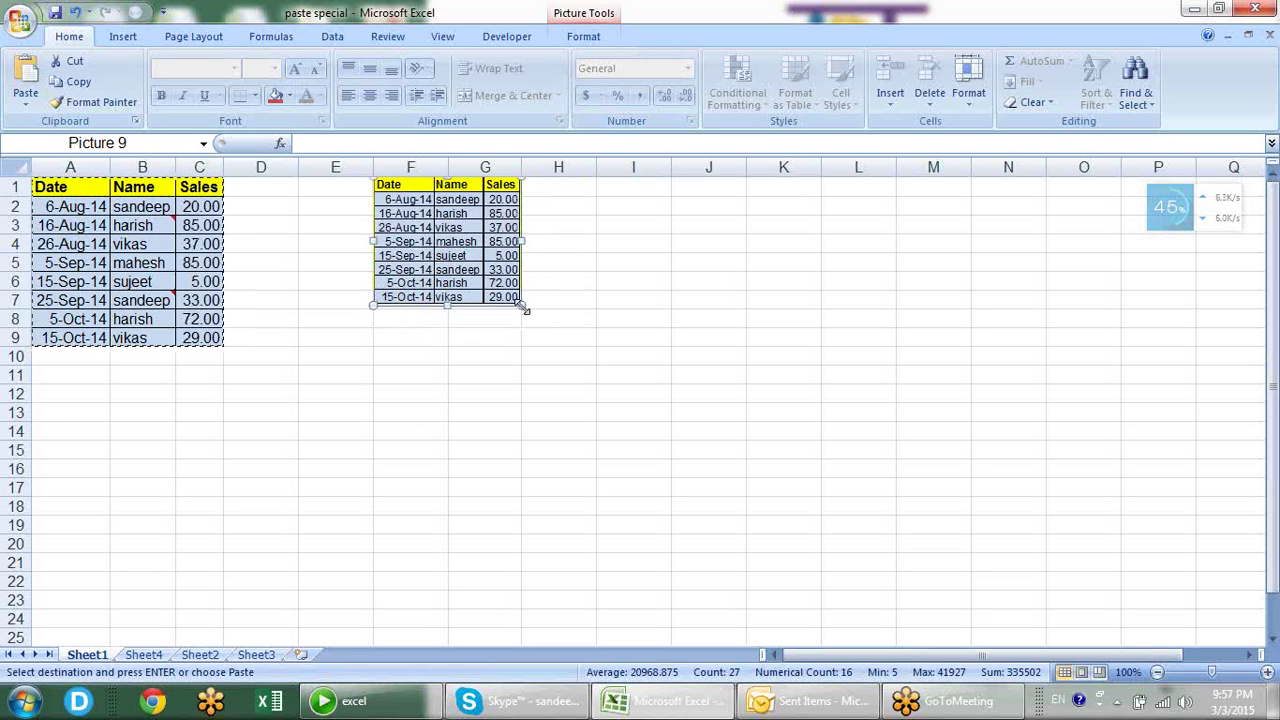
- Cancel the copy selection and undo the pasted picture along with its placement and resizing
key("Escape")
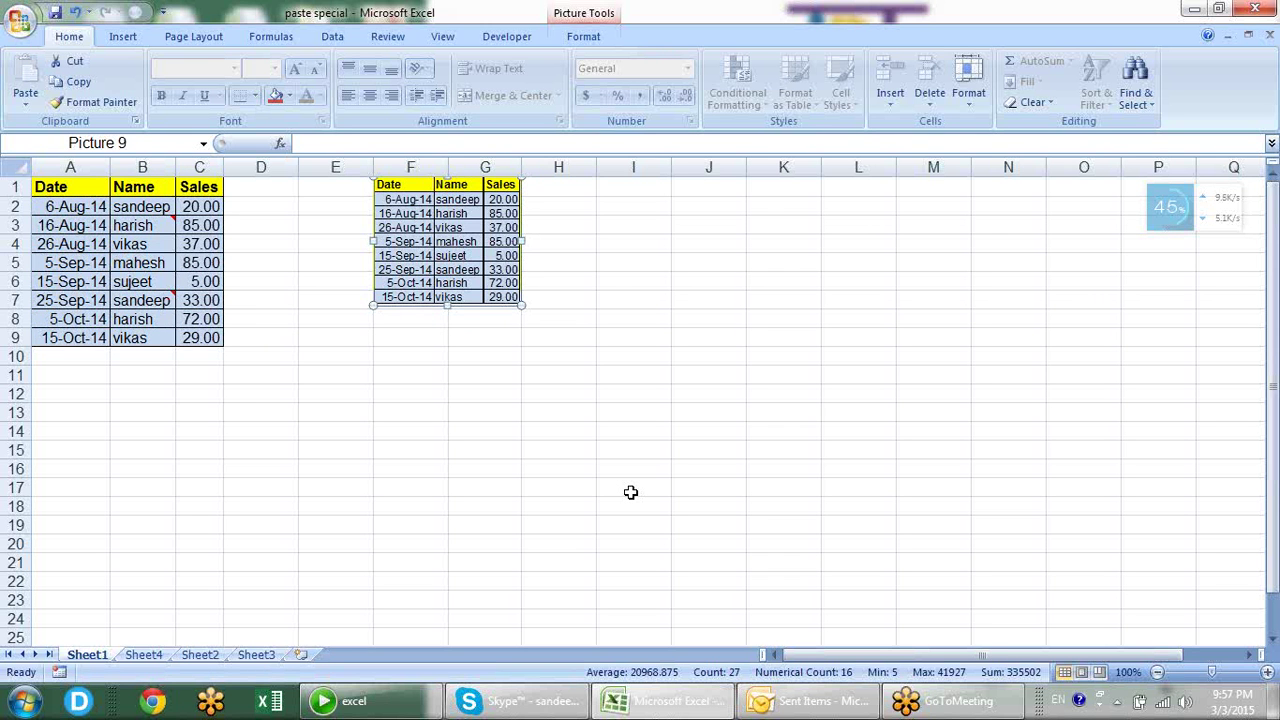
key("ctrl+z")
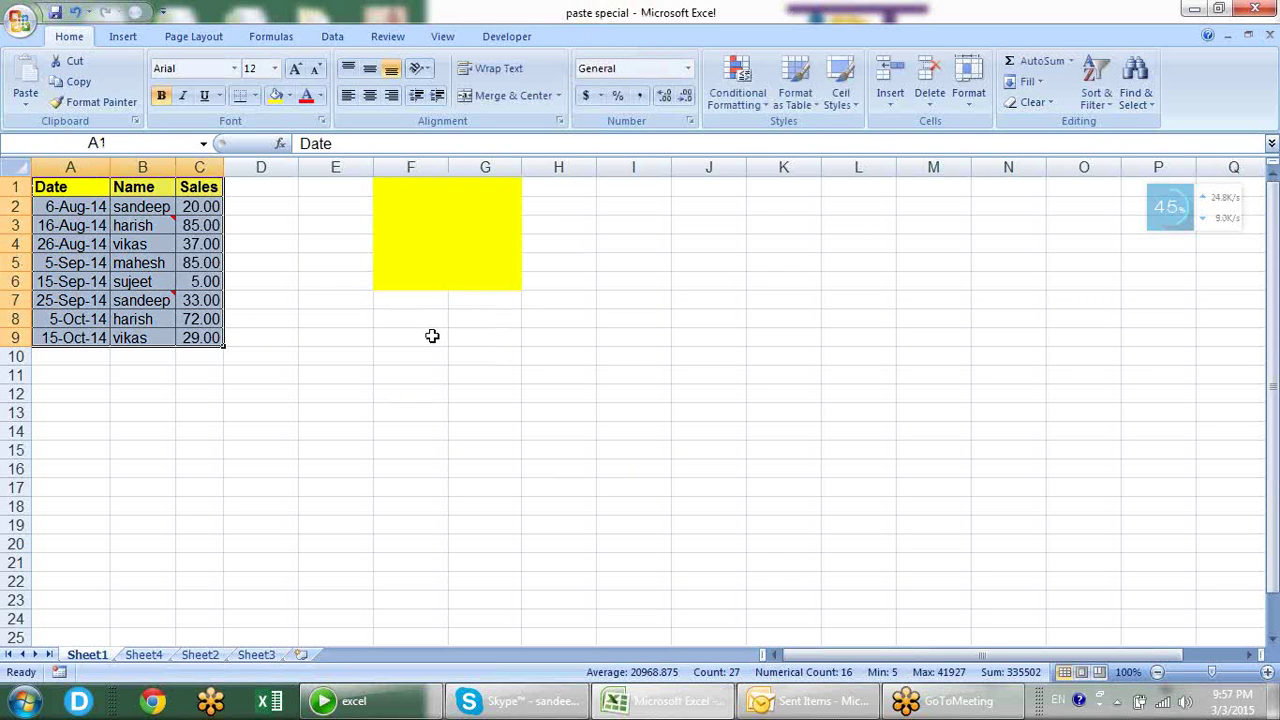
- Paste the source table A1:C9 as a linked picture, move it over the yellow range and enlarge it to reach column K, row 23
key("ctrl+c")
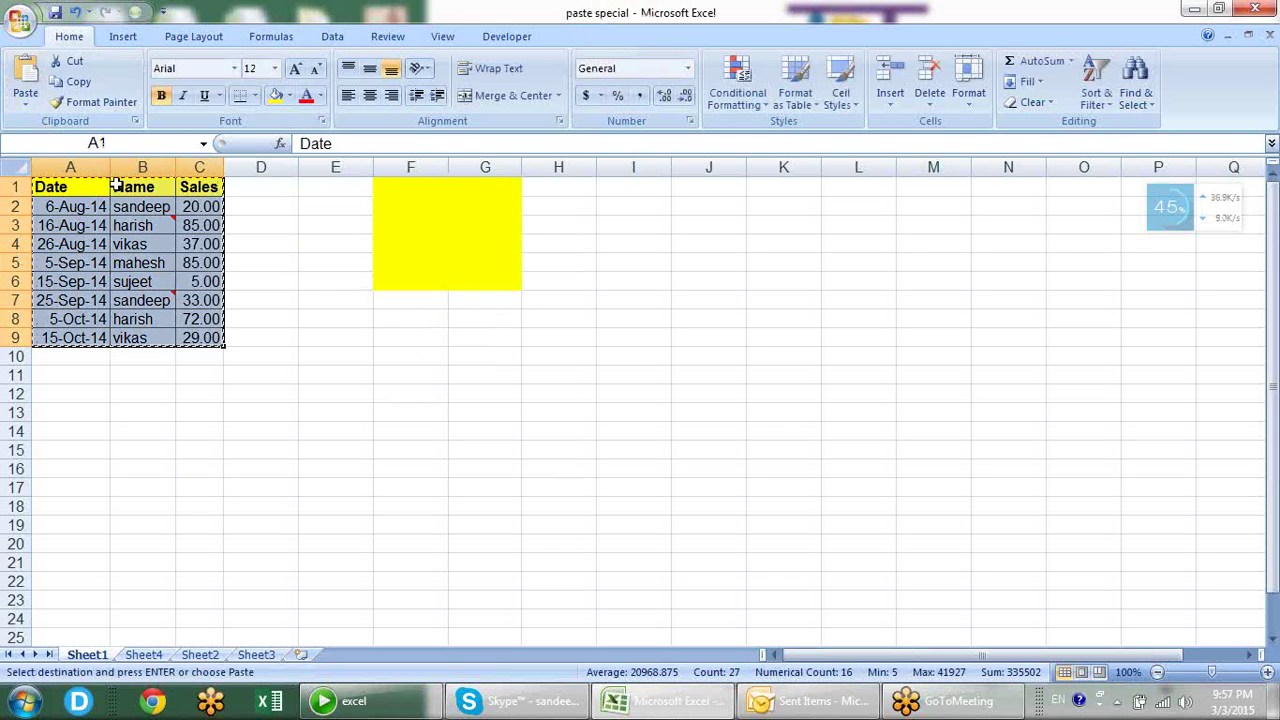
left_click(25, 104)
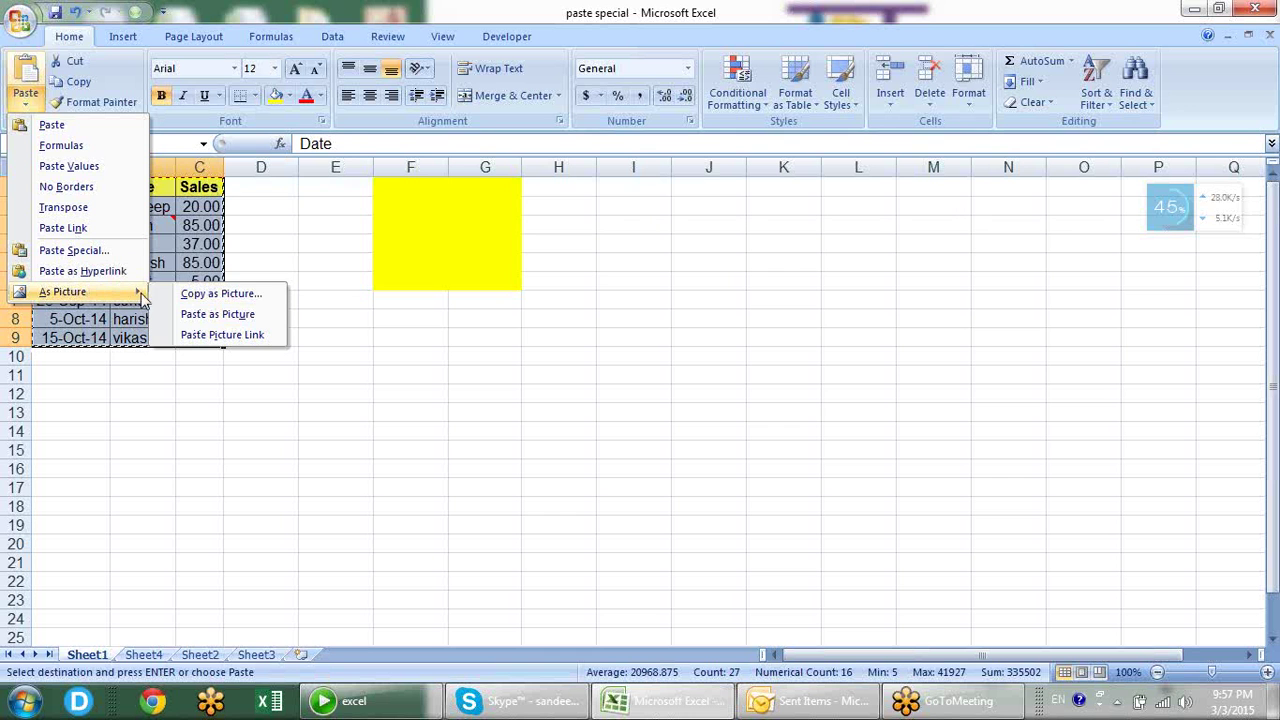
left_click(210, 335)
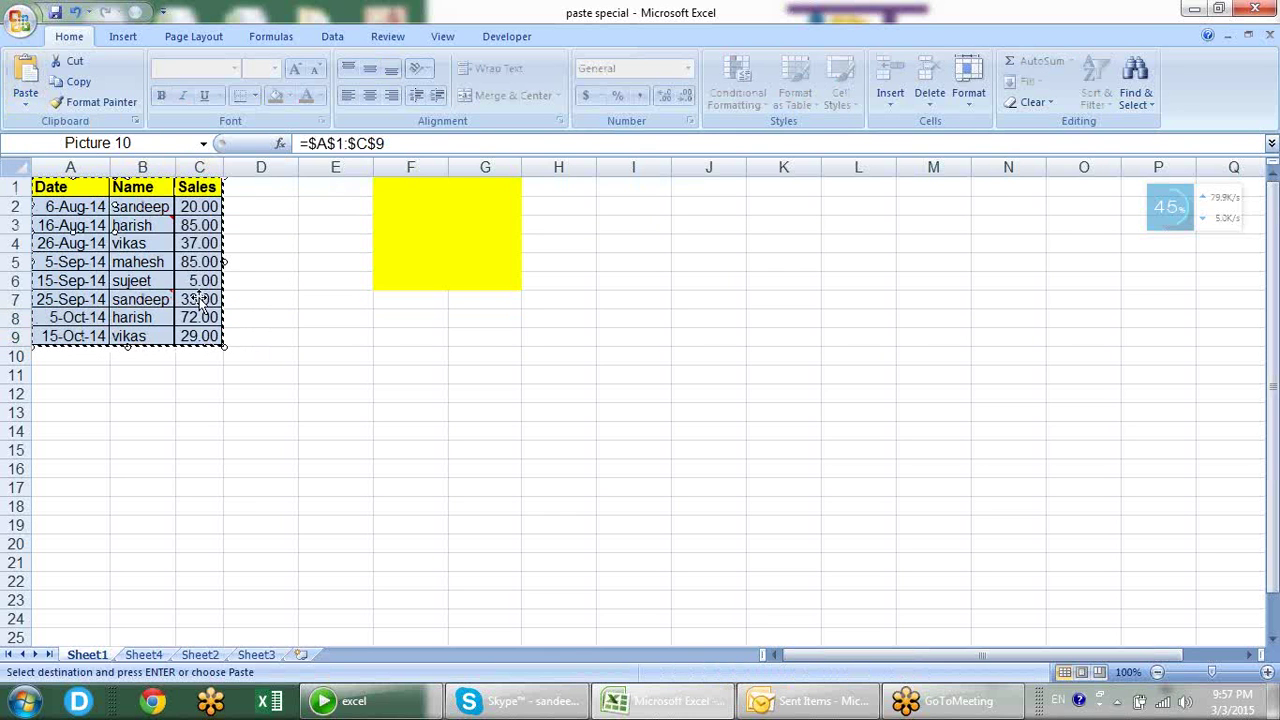
left_click_drag(165, 248, 482, 276)
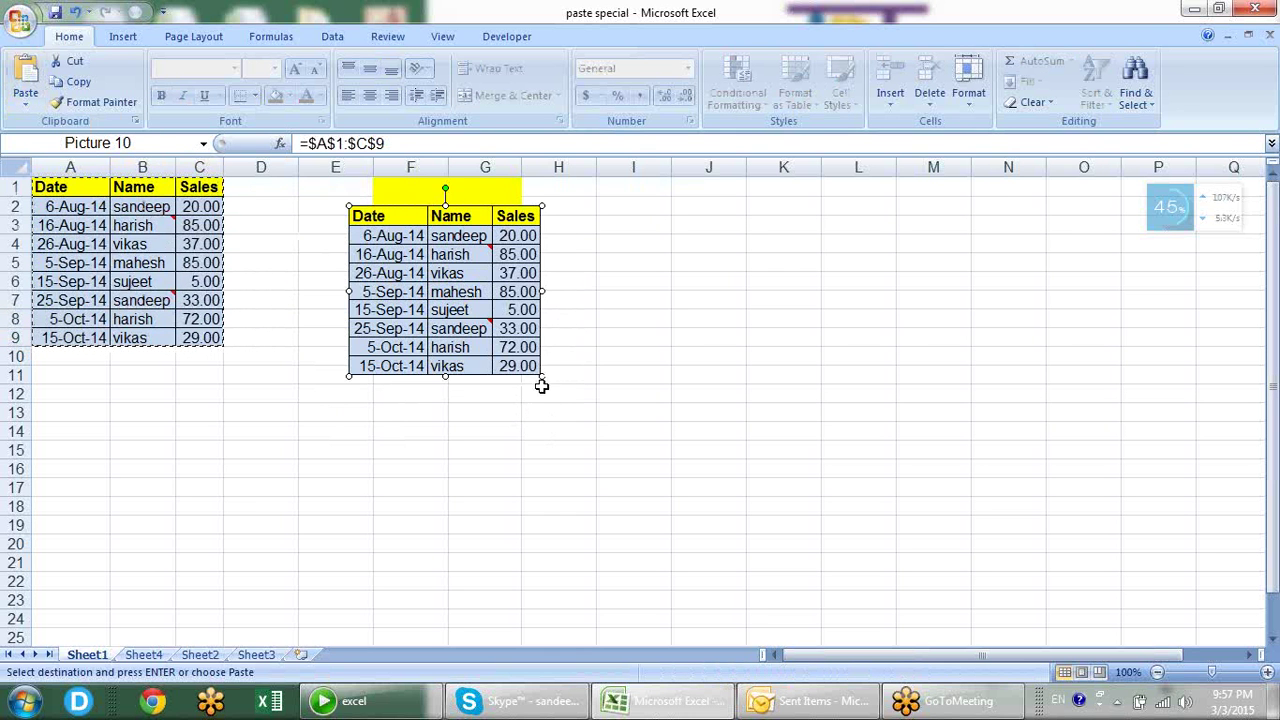
left_click_drag(543, 373, 800, 578)
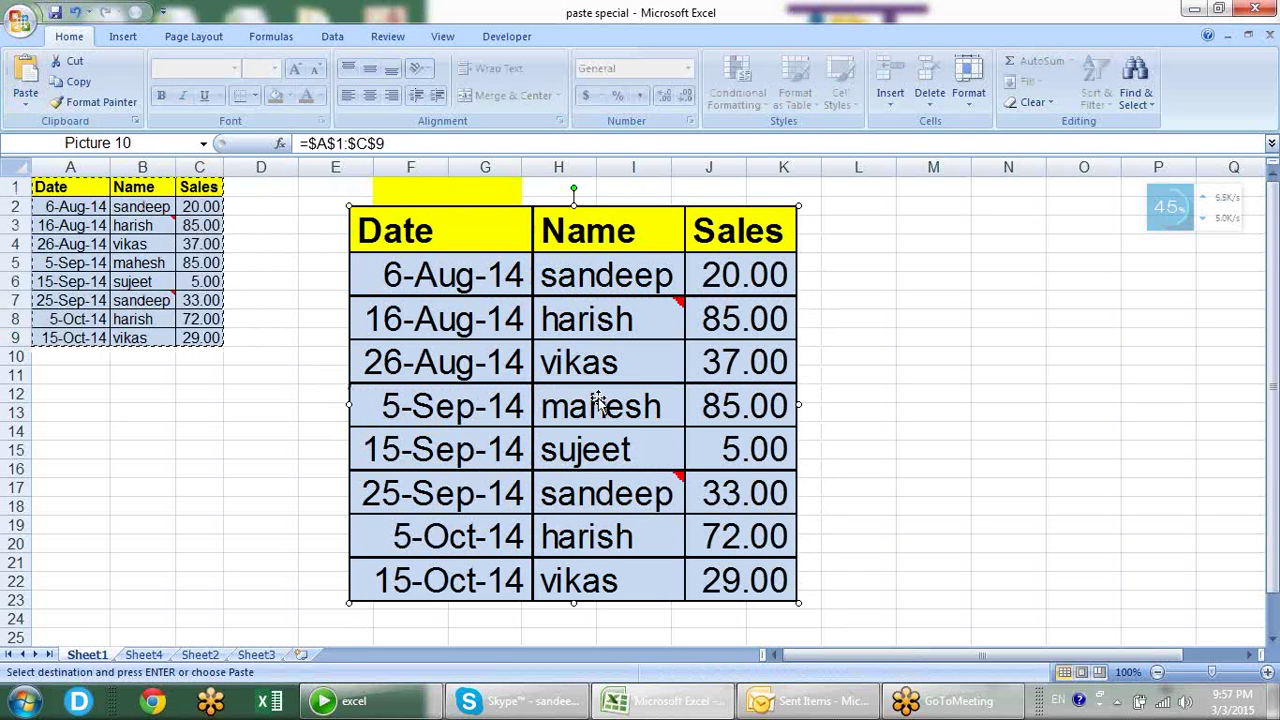
key("Escape")
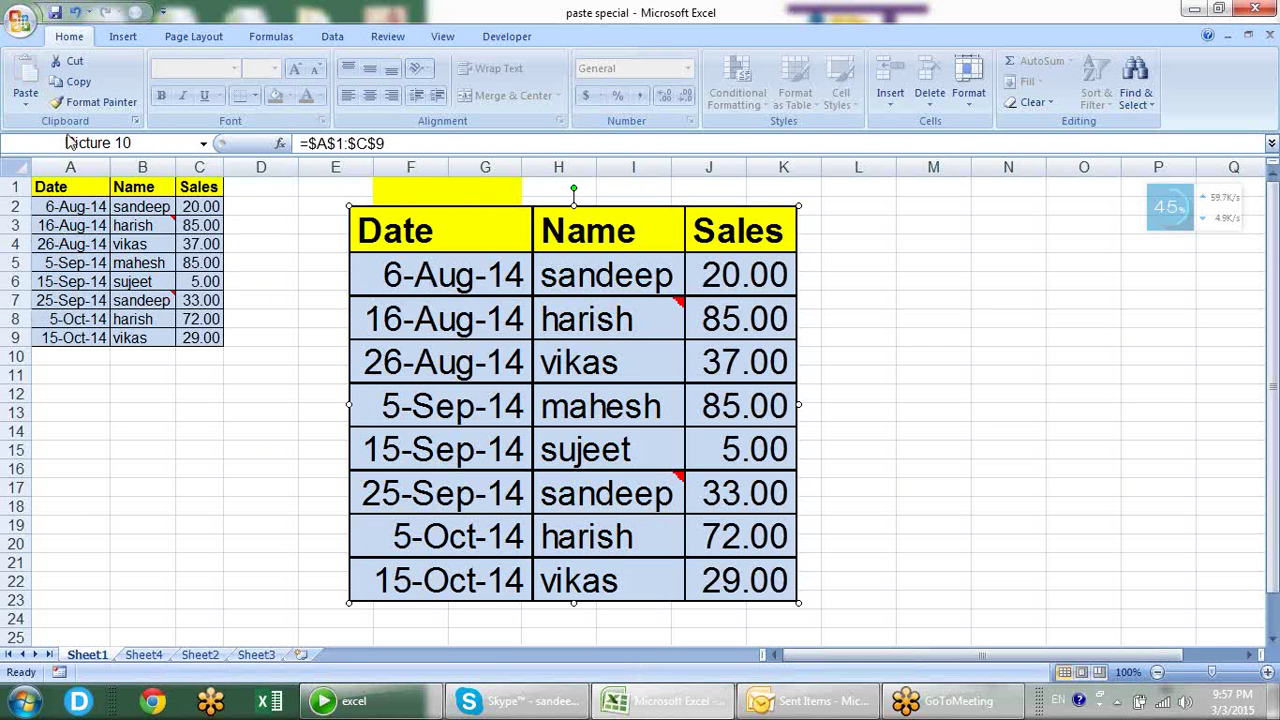
- Replace the name in cell B2 of the source table with a different first name
left_click(157, 206)
type("Pradeep")
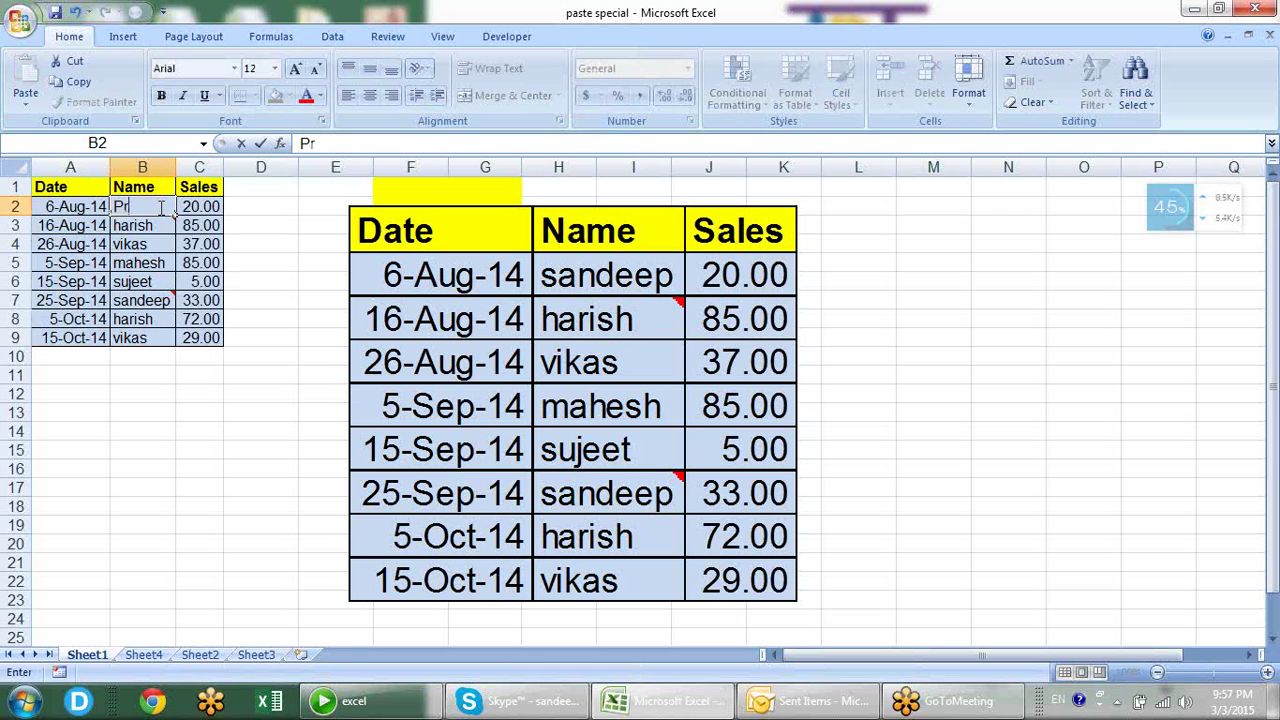
key("Return")
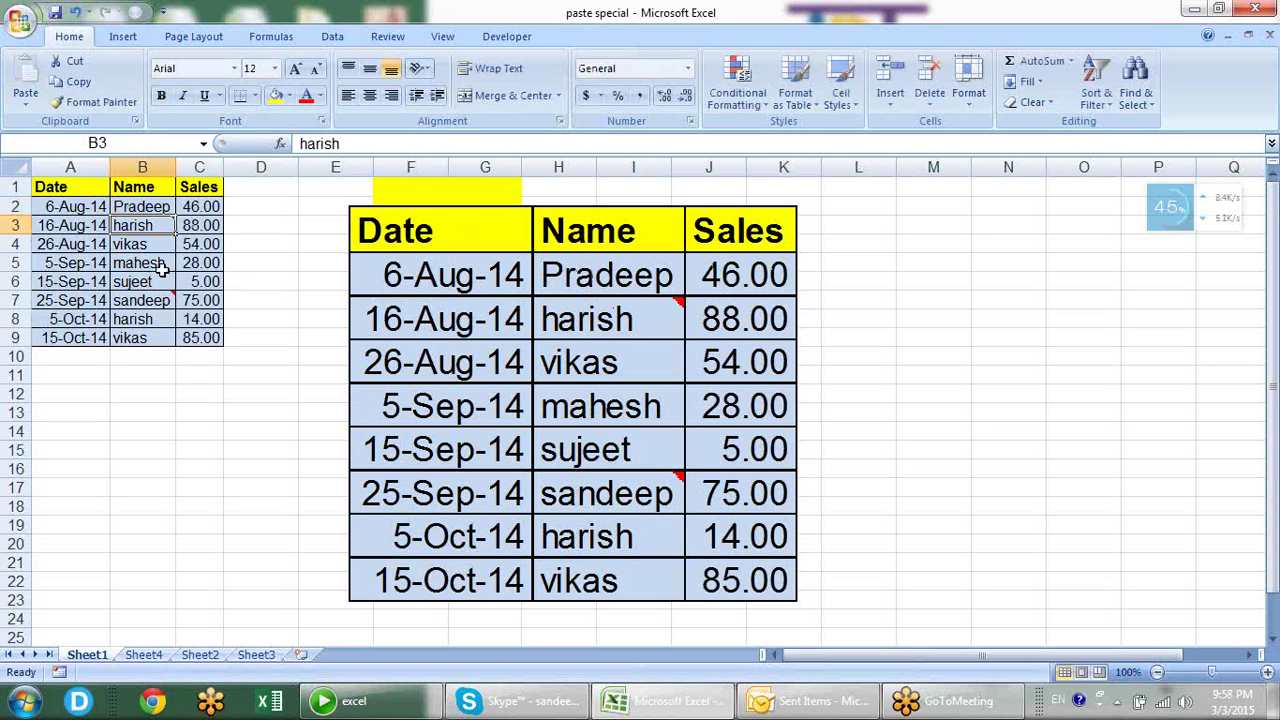
- Fill the source table rows A3:C6 with a muted purple theme color
left_click_drag(88, 226, 182, 278)
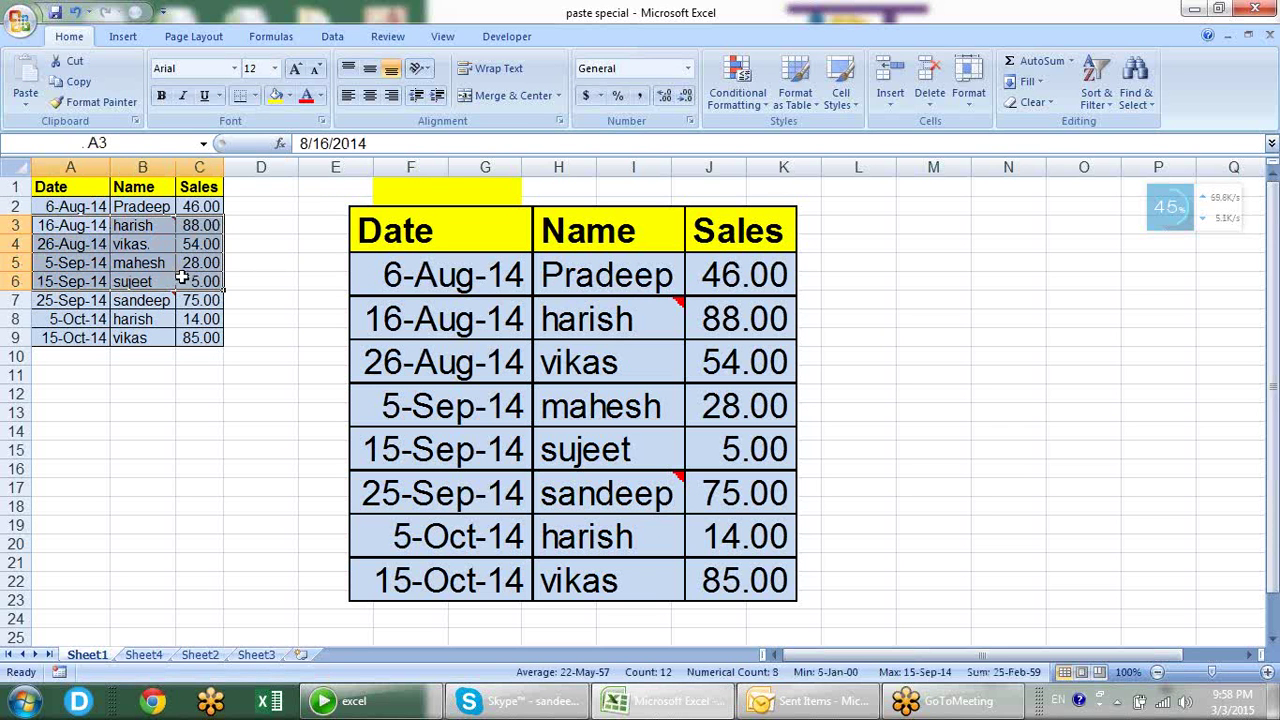
left_click(289, 95)
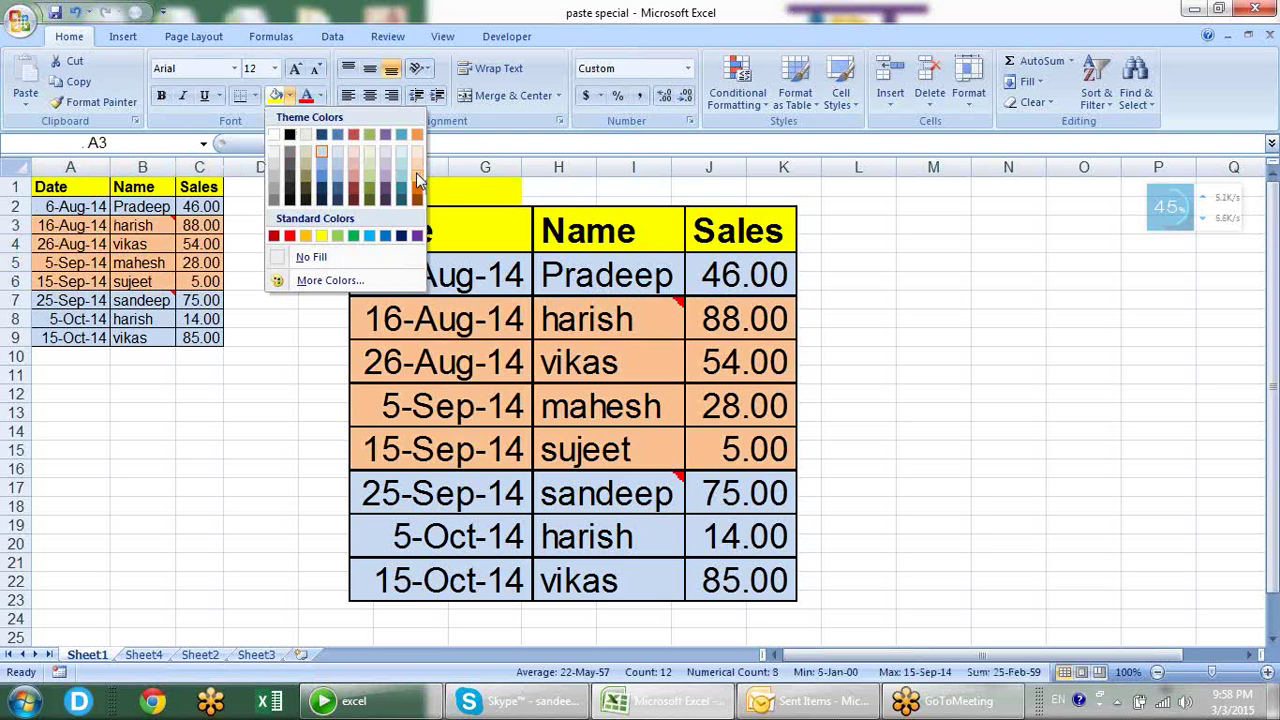
left_click(417, 169)
left_click(933, 393)
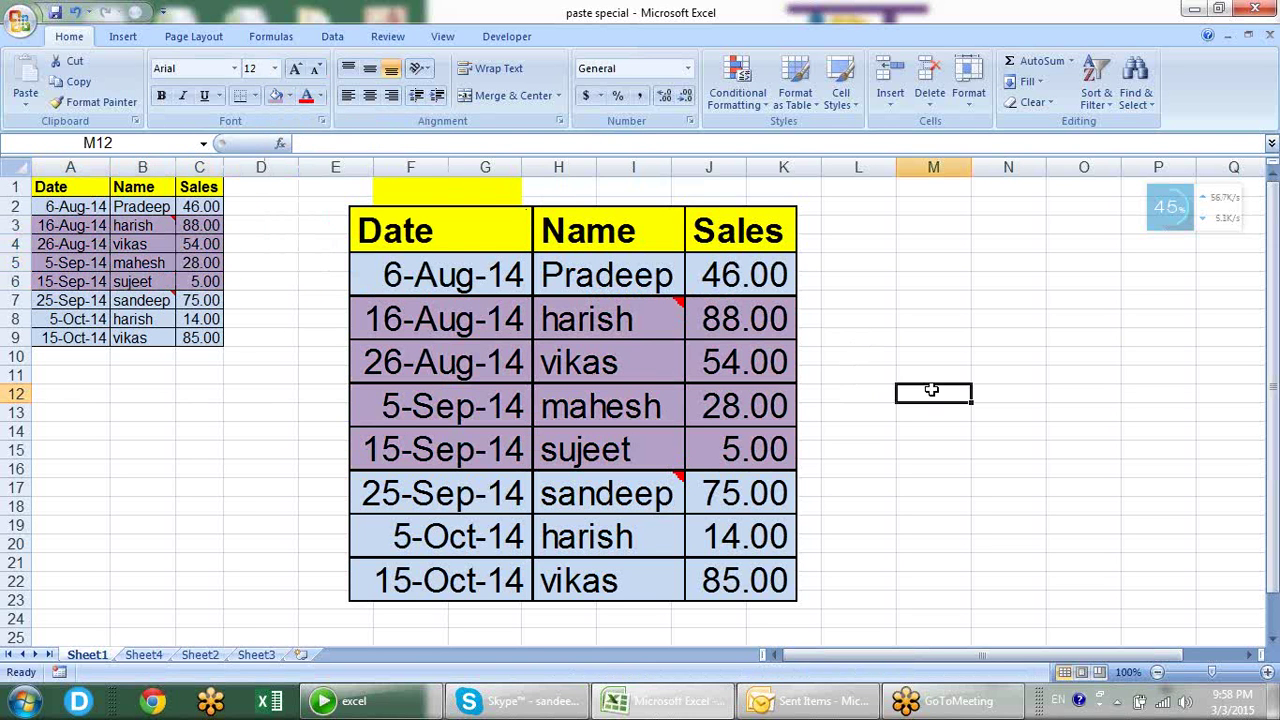
- Shrink the linked picture and move it up over the yellow range so it ends near column J, row 18
left_click_drag(652, 366, 655, 397)
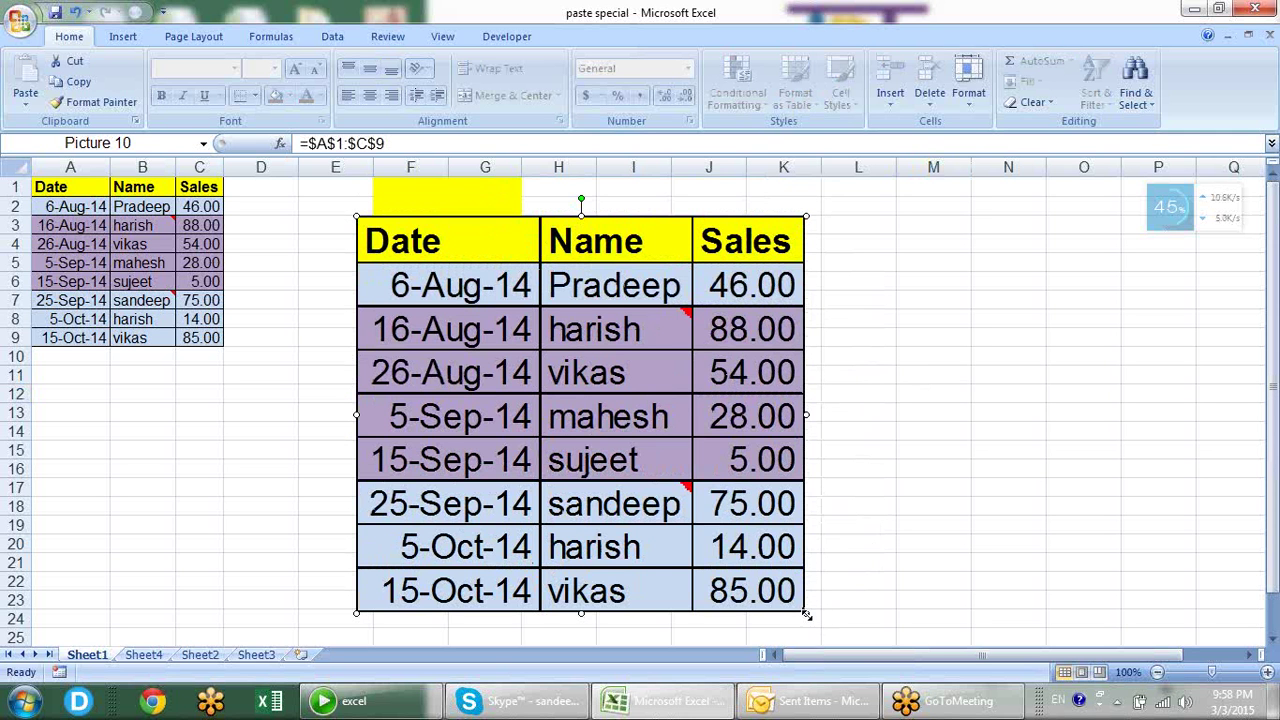
left_click_drag(806, 612, 703, 546)
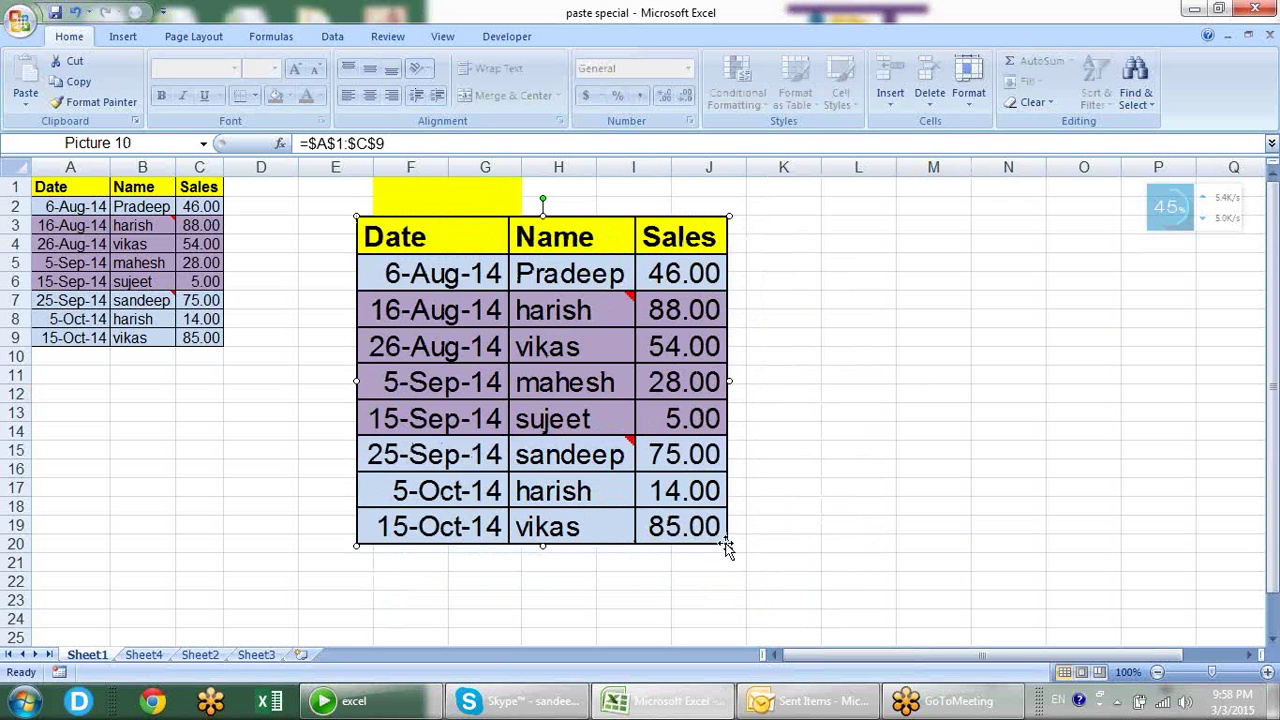
left_click_drag(704, 510, 710, 477)
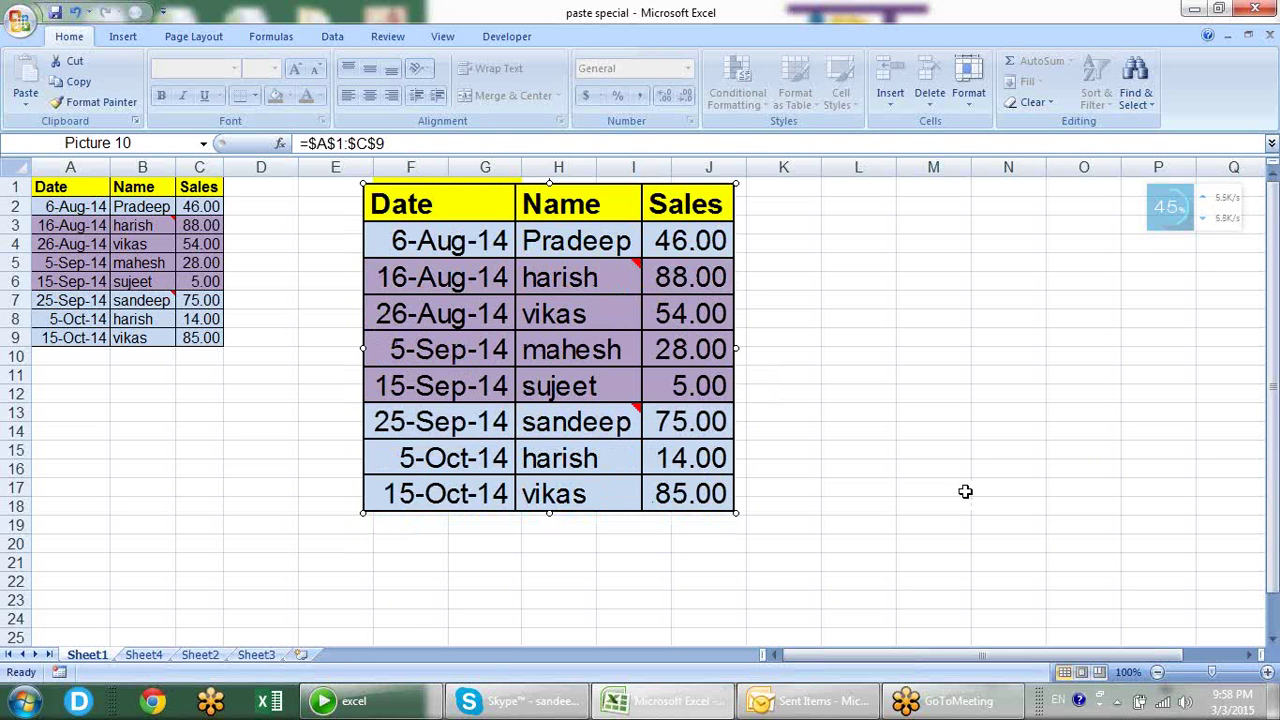